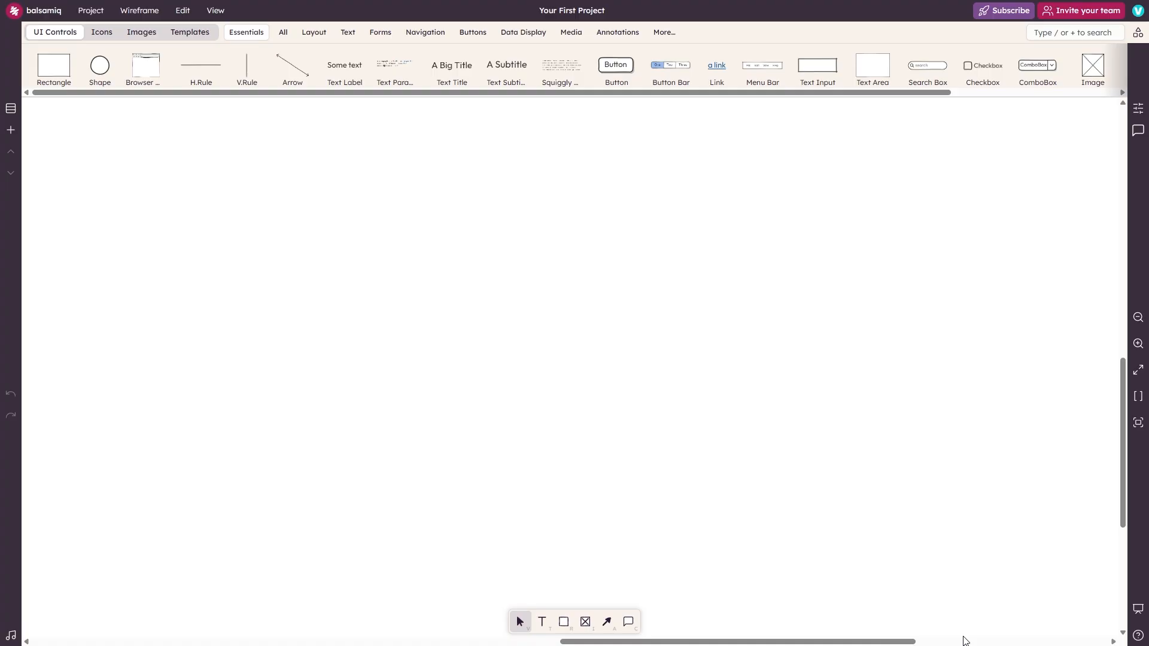
drag(938, 94, 403, 100)
drag(239, 93, 730, 94)
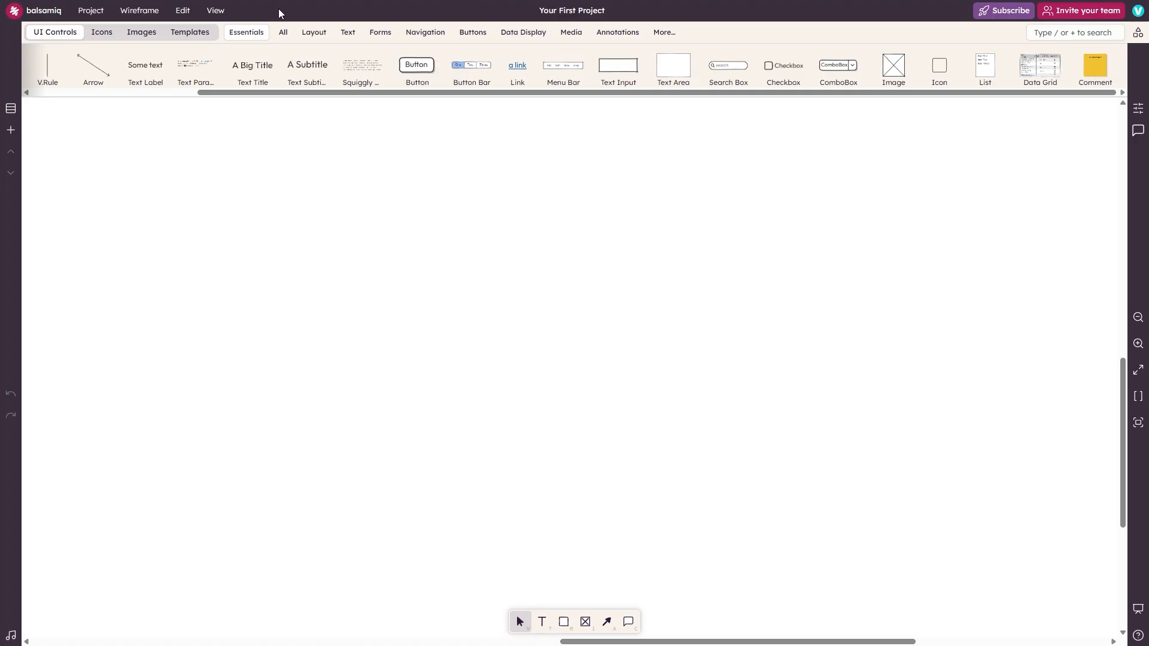
drag(246, 86, 66, 116)
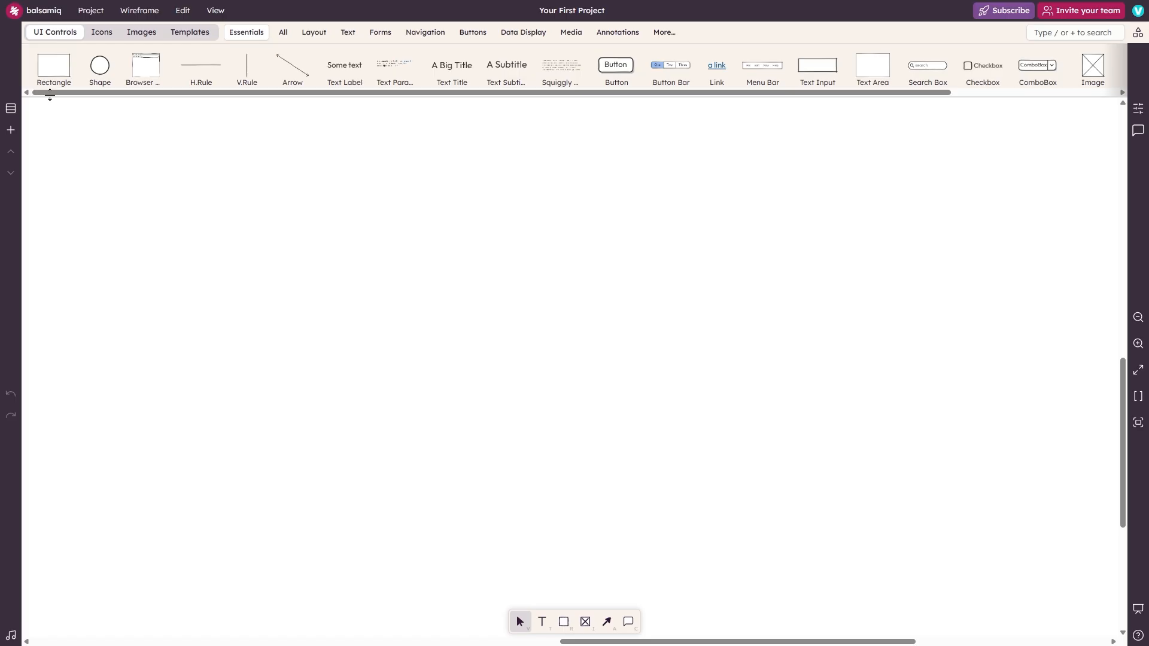
Step: Place a rectangle about 426 by 313 on the canvas and an ellipse shape about 508 by 330 beside it
drag(54, 65, 469, 401)
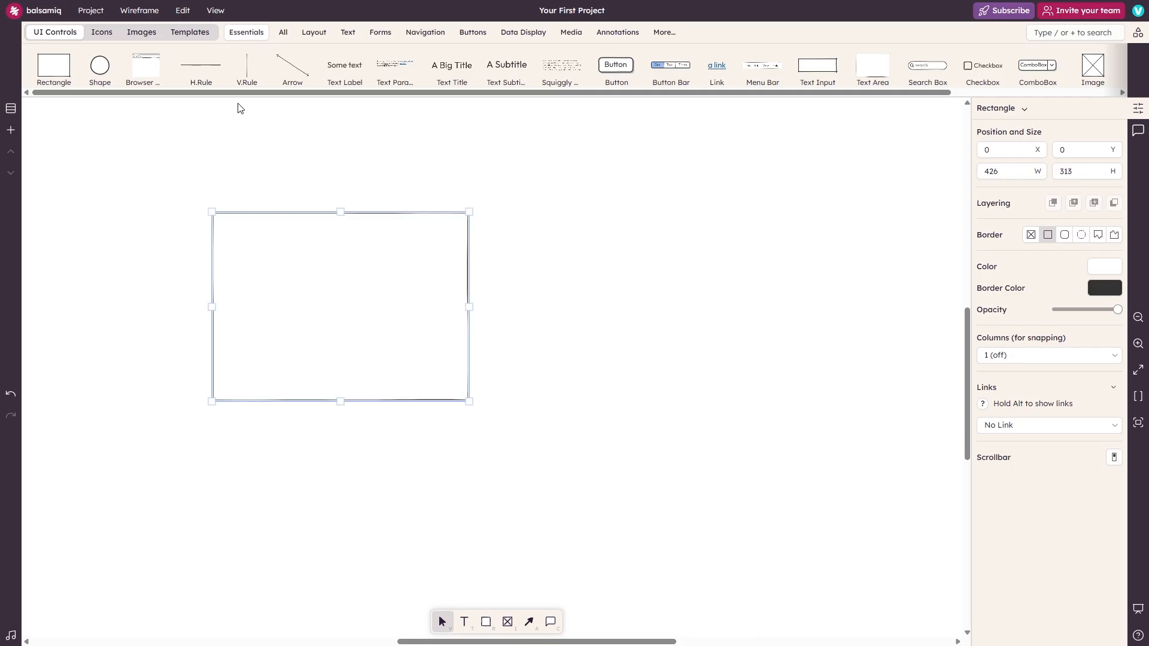
drag(105, 71, 819, 399)
click(639, 256)
click(658, 278)
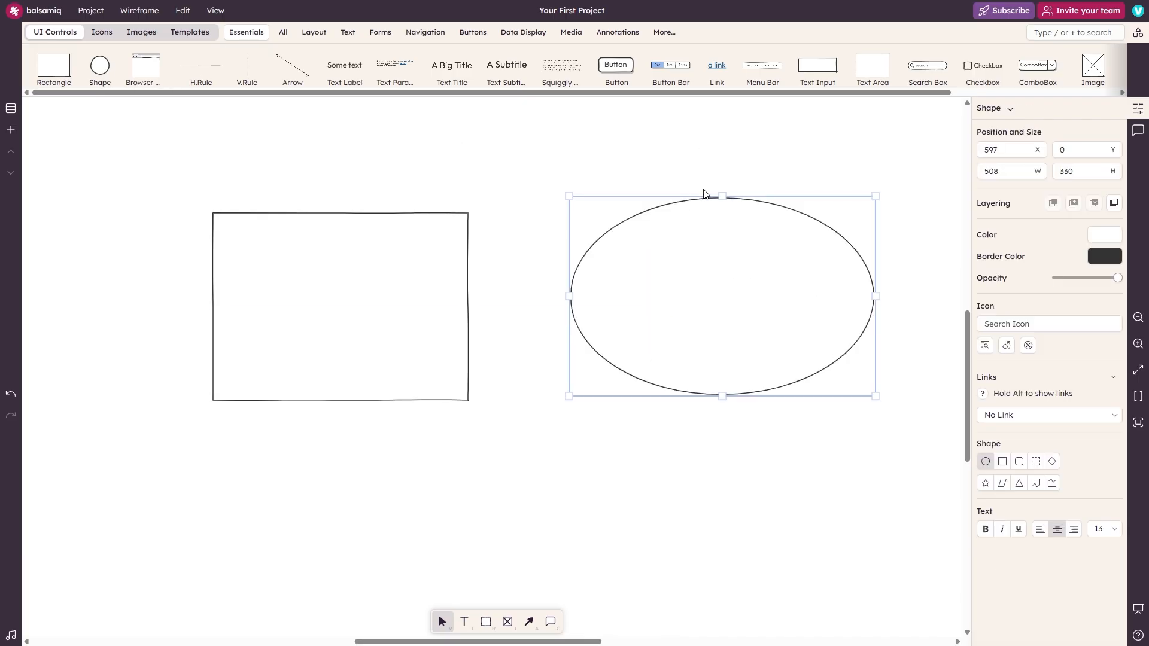
Step: Move the rectangle toward the canvas's upper-left area and position the ellipse apart from it, slightly lower on the right
drag(692, 221, 621, 198)
drag(393, 251, 253, 192)
drag(703, 259, 735, 341)
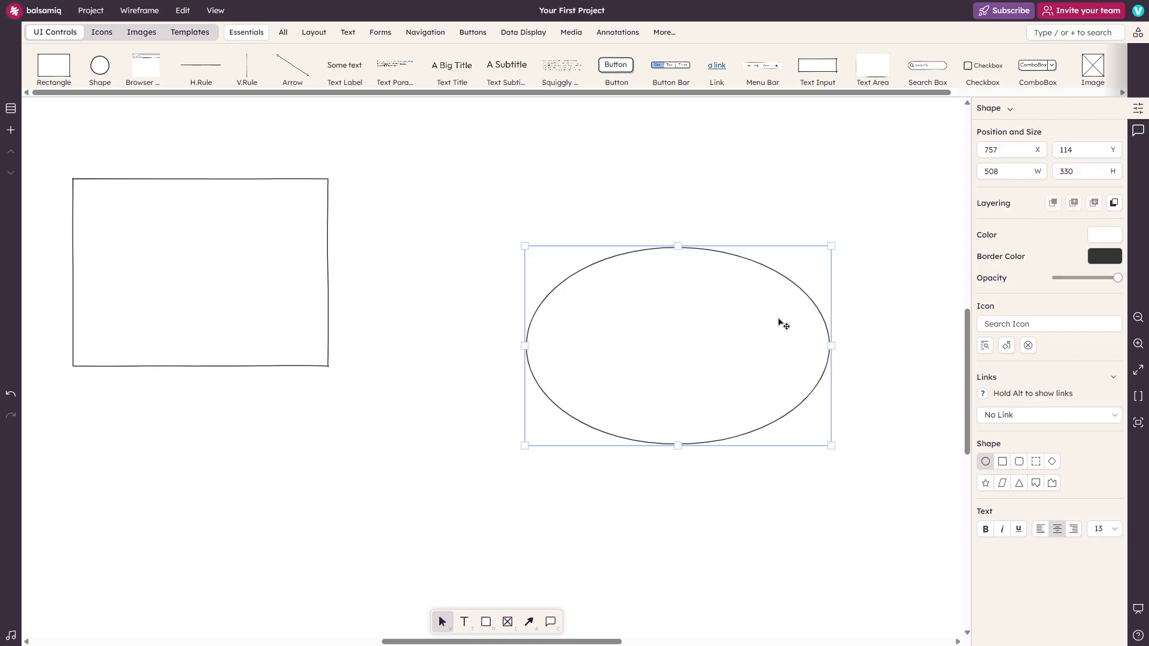
Step: Transform the ellipse into an Accordion, move it level with the rectangle's top edge, and enlarge it to about 586 by 384
click(993, 109)
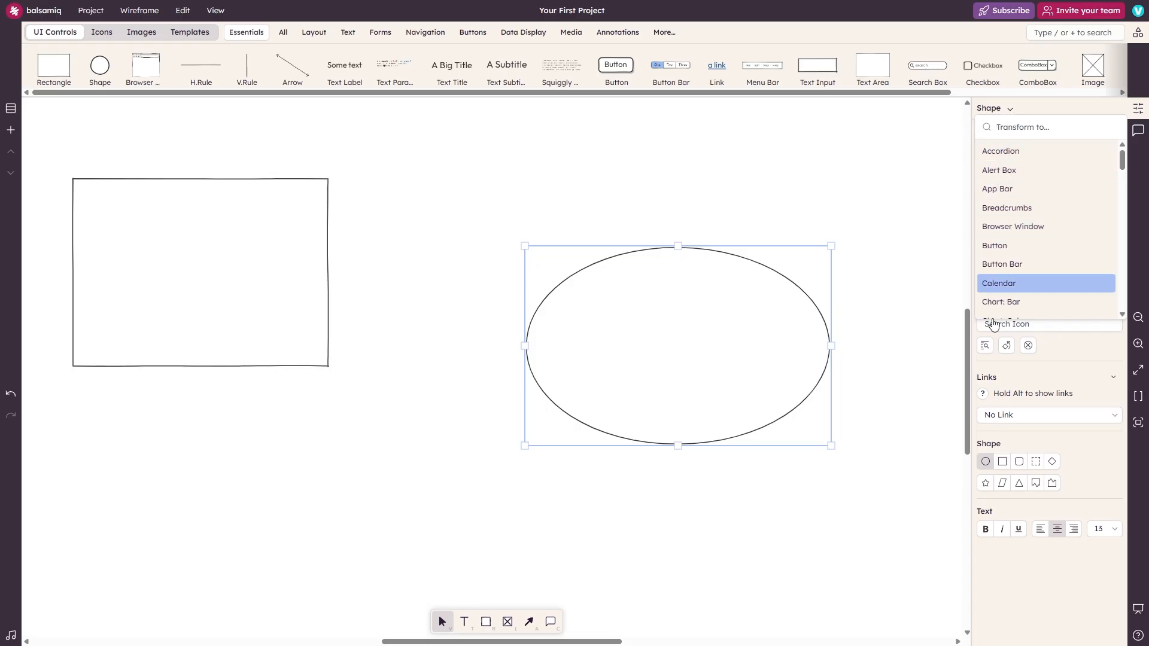
scroll(1011, 215, down, 5)
scroll(1014, 221, up, 5)
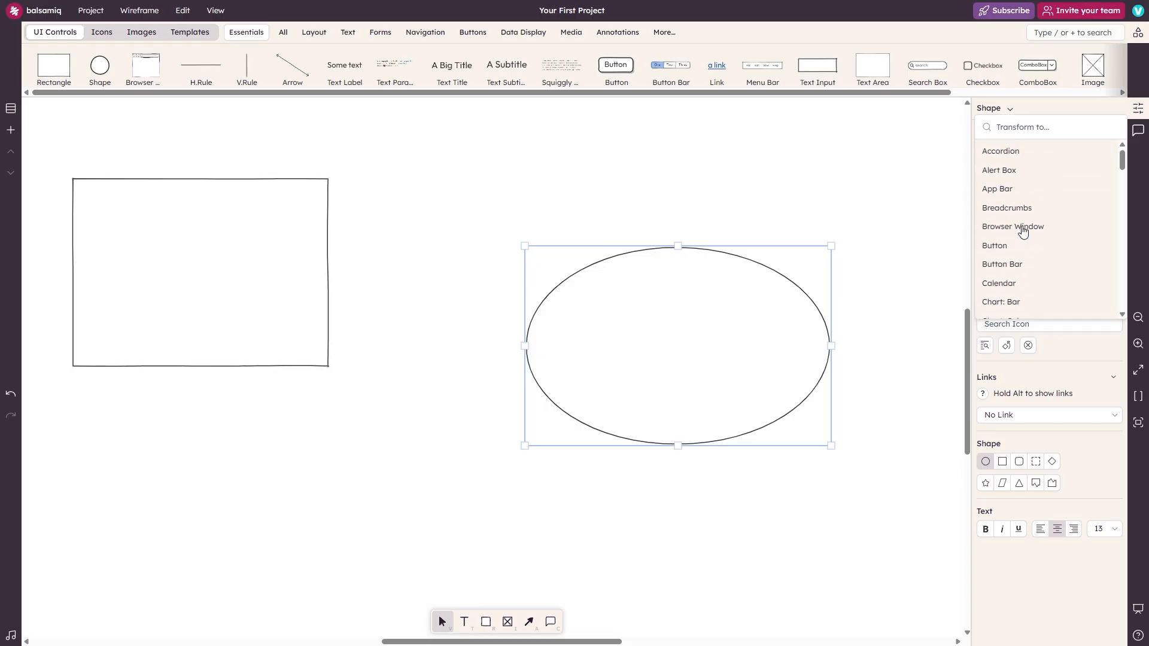
click(996, 151)
drag(770, 236, 743, 188)
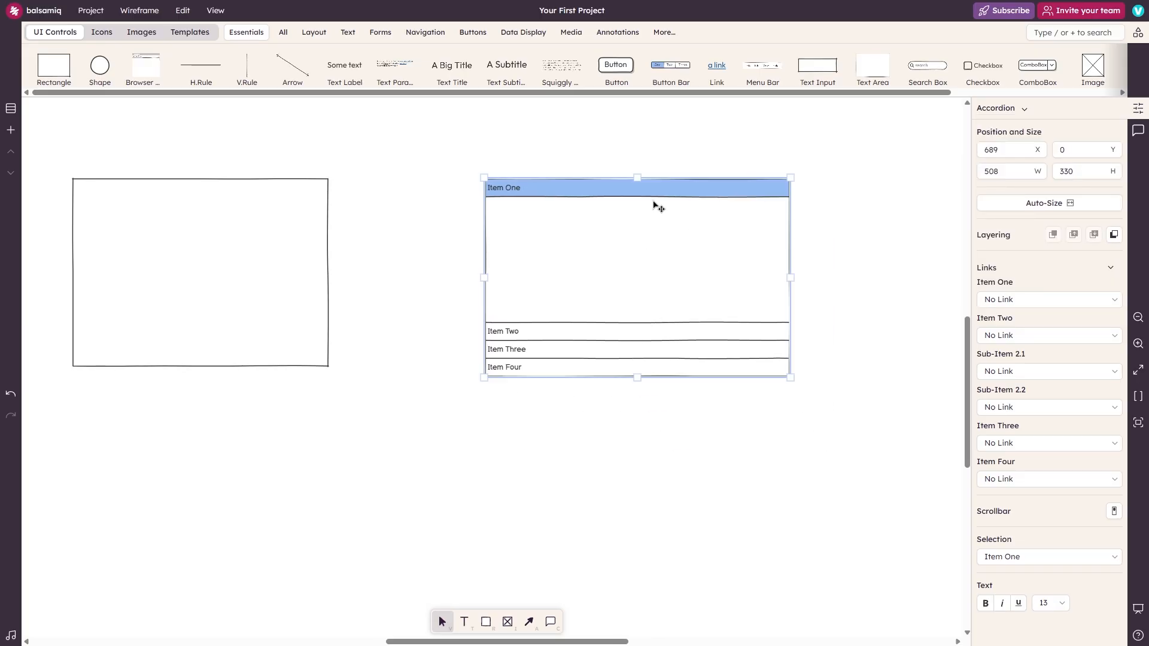
drag(790, 377, 837, 409)
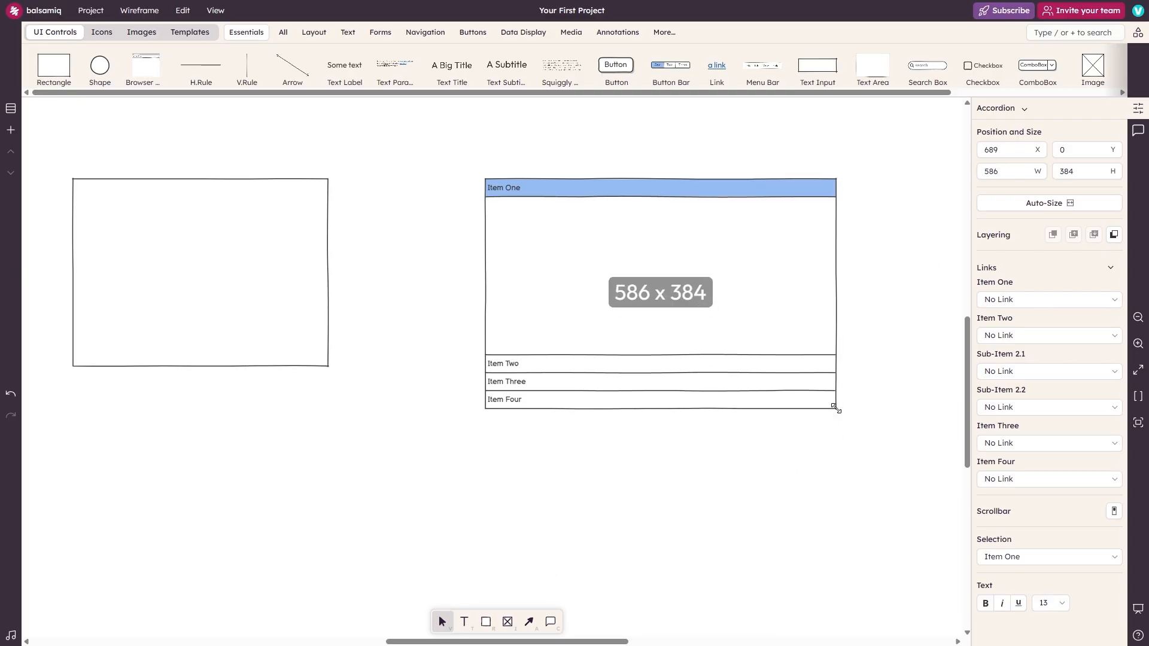
Step: Transform the accordion into a Cover Flow and shift it closer to the rectangle, at about X 594, Y 8
click(1001, 114)
click(1001, 169)
drag(627, 297, 578, 307)
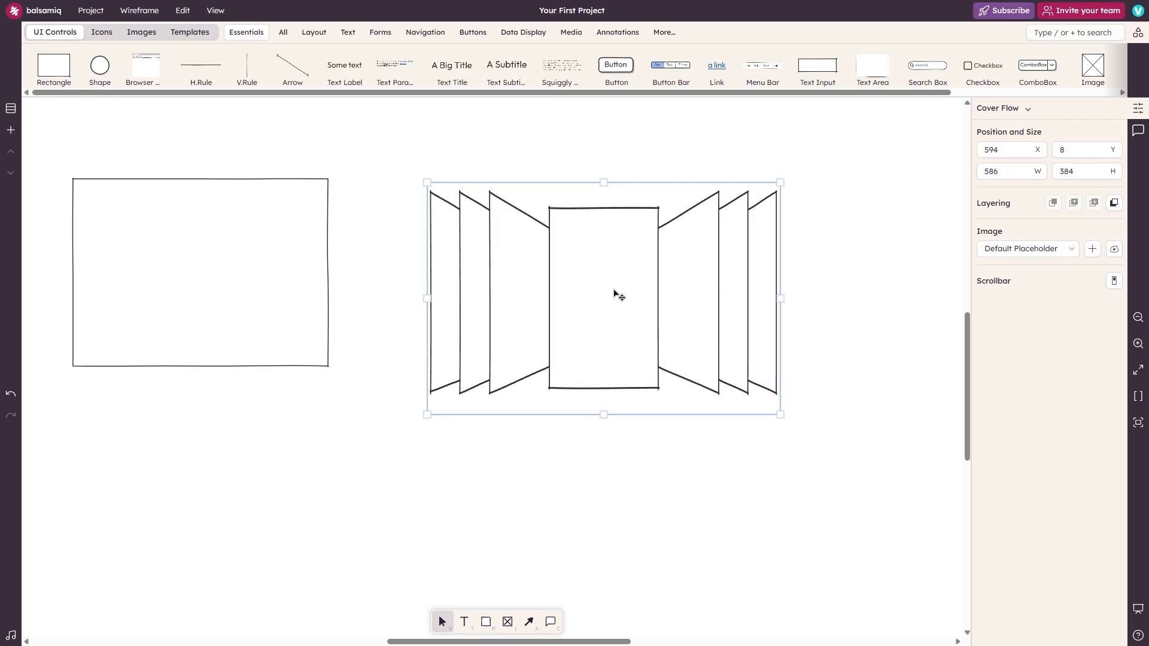
scroll(182, 349, down, 6)
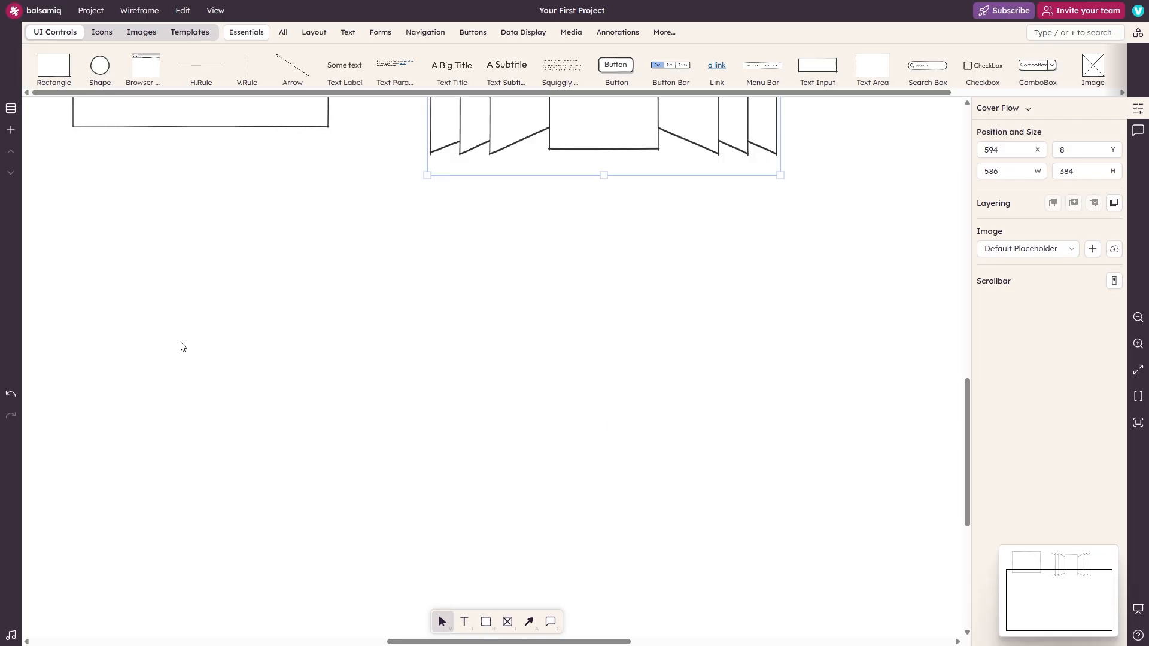
drag(138, 72, 134, 223)
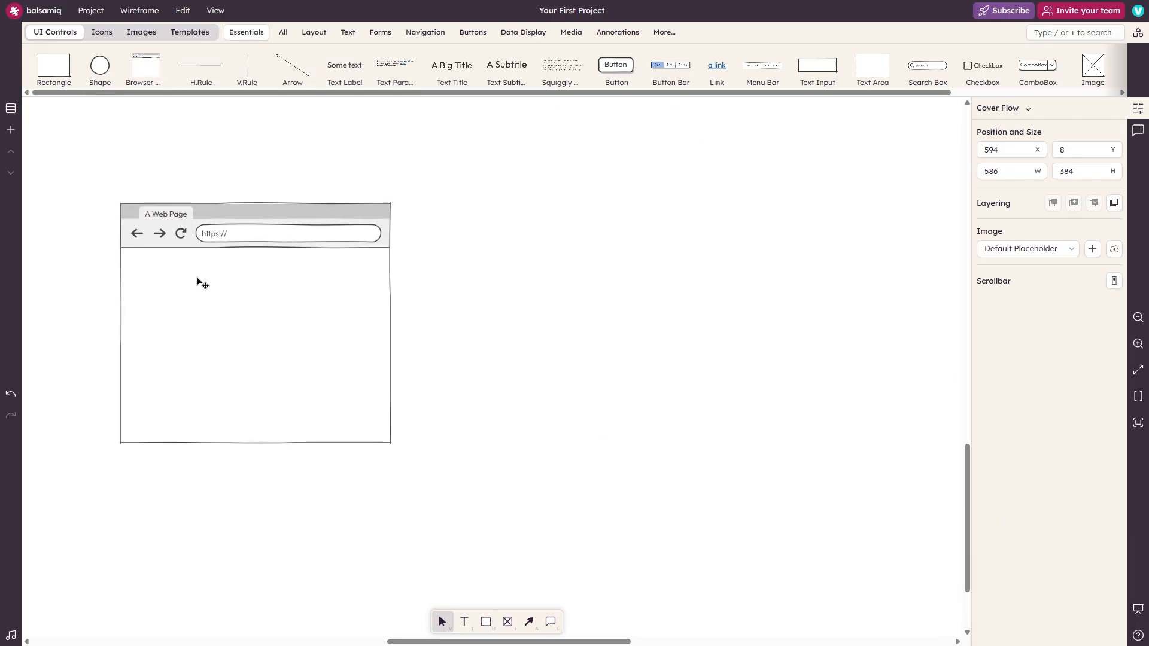
double_click(224, 254)
click(176, 252)
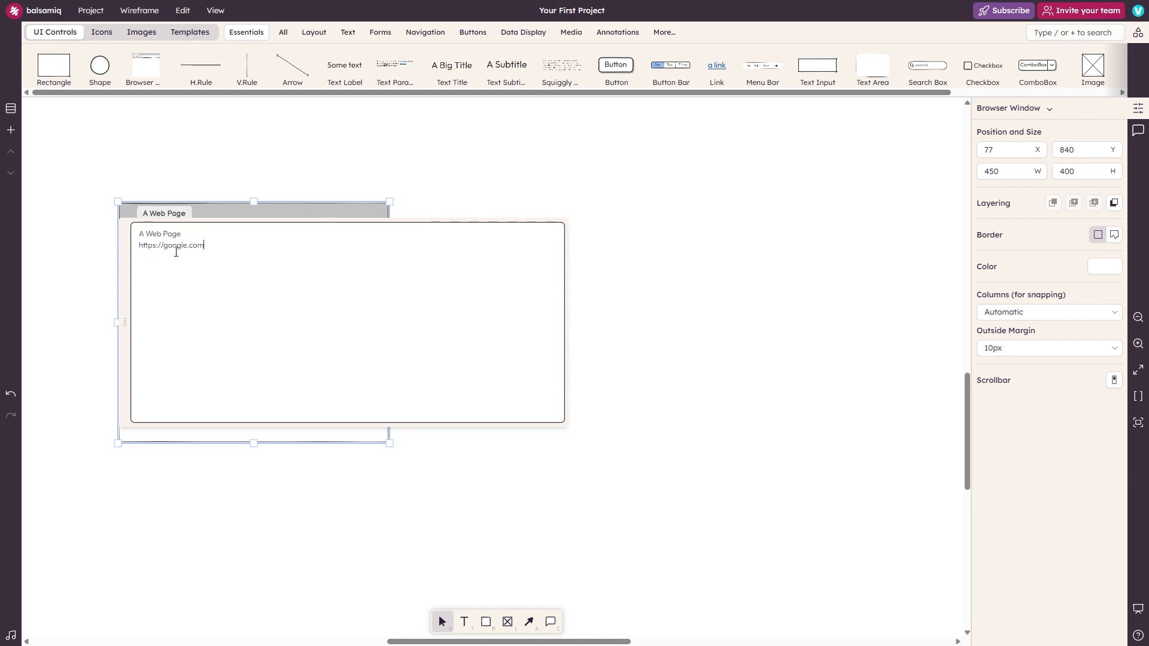
click(473, 161)
click(277, 242)
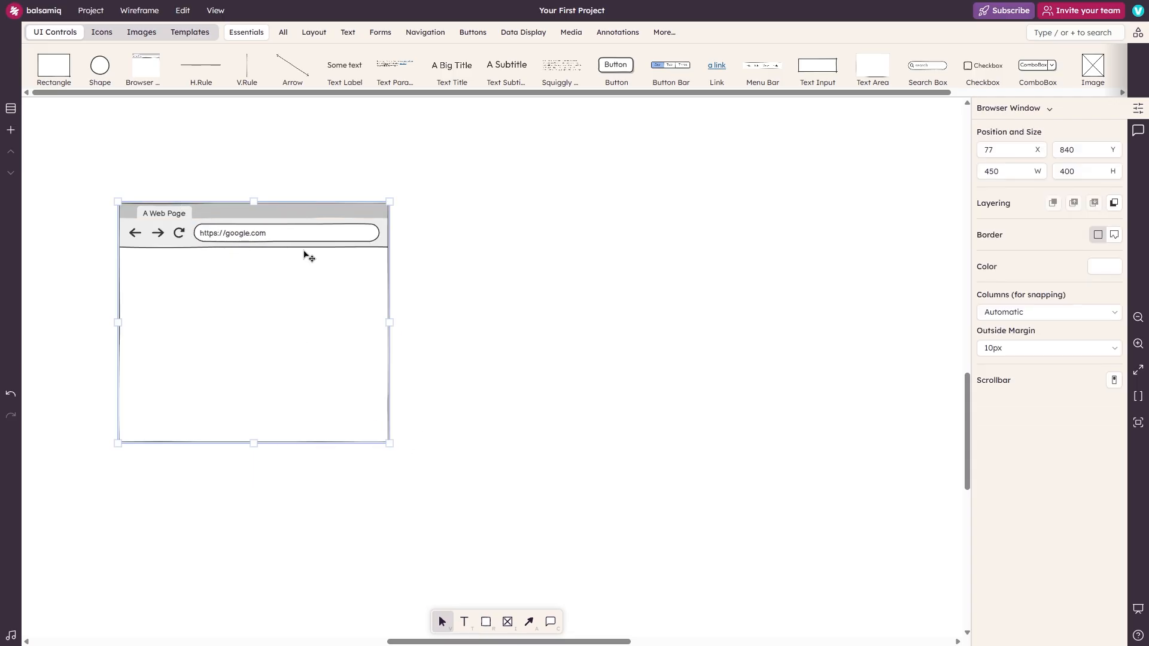
double_click(235, 239)
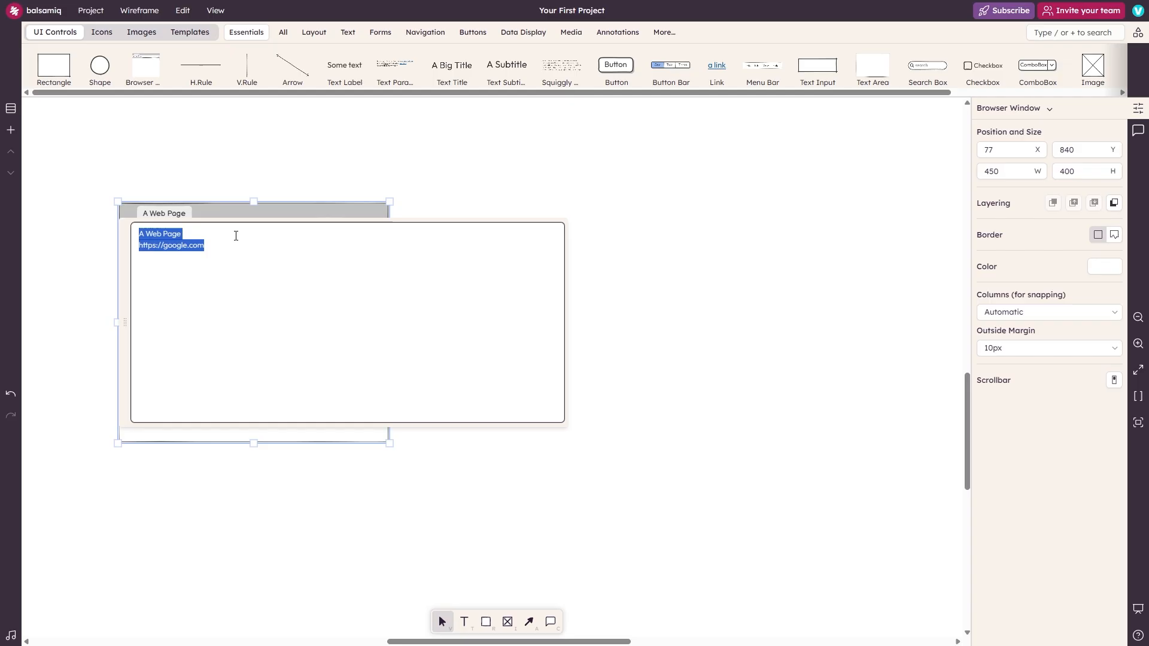
double_click(179, 244)
text(cl)
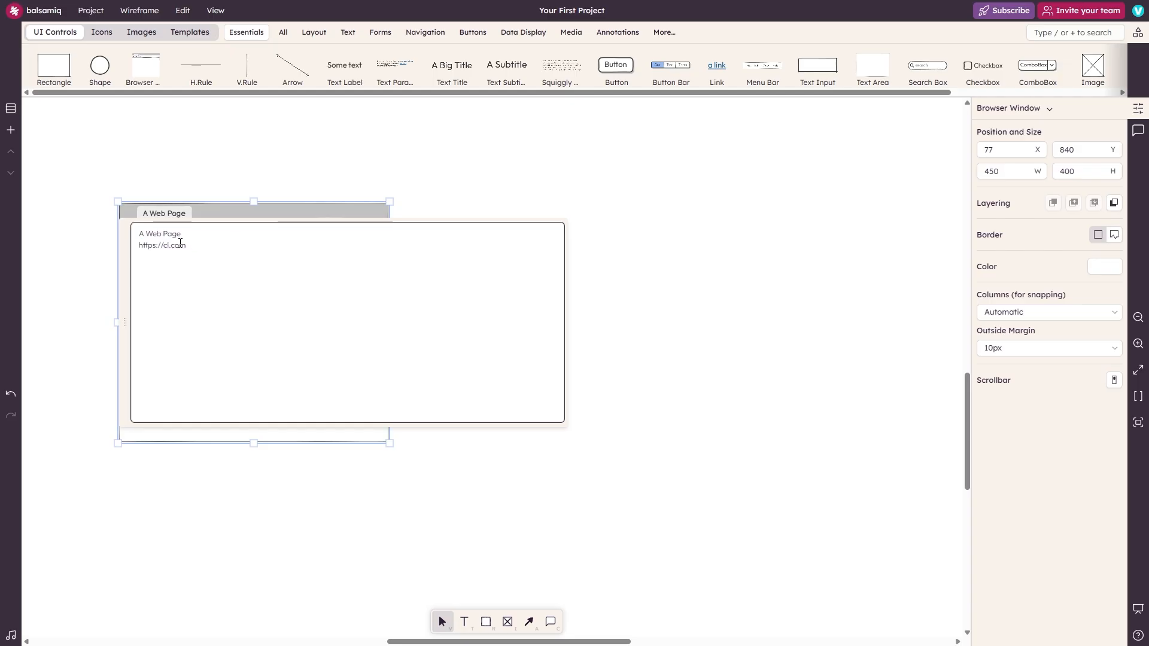
text(ient)
click(461, 210)
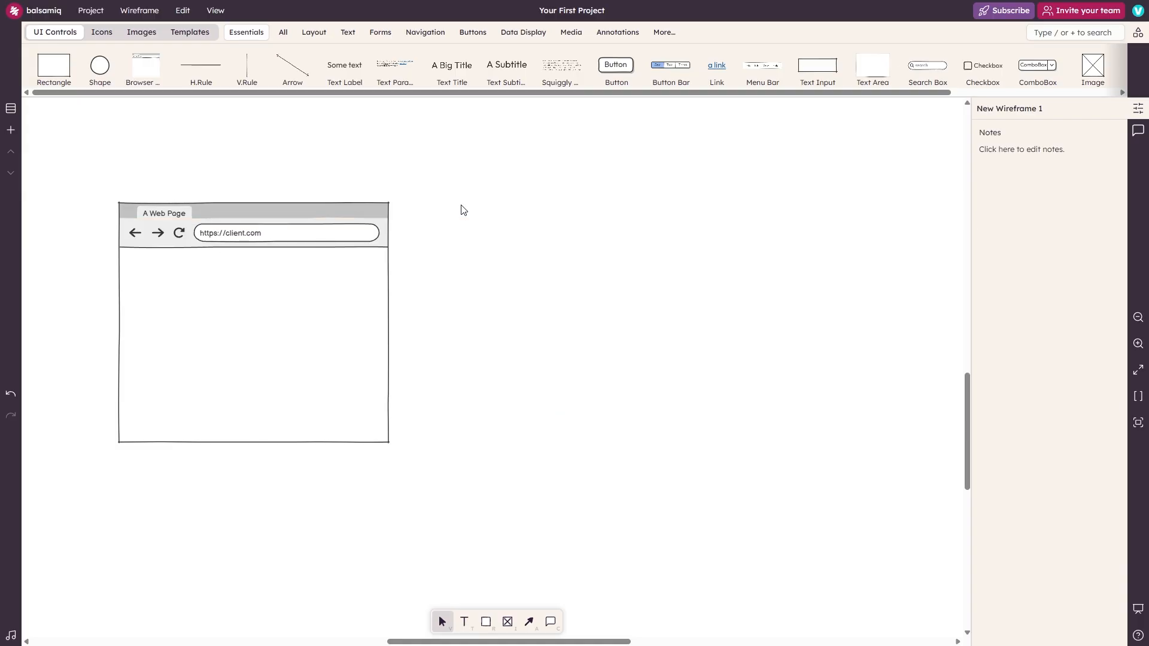
Step: Place a horizontal rule about 458 wide across the browser window's right edge and add a button at the rule's left end
drag(201, 64, 687, 264)
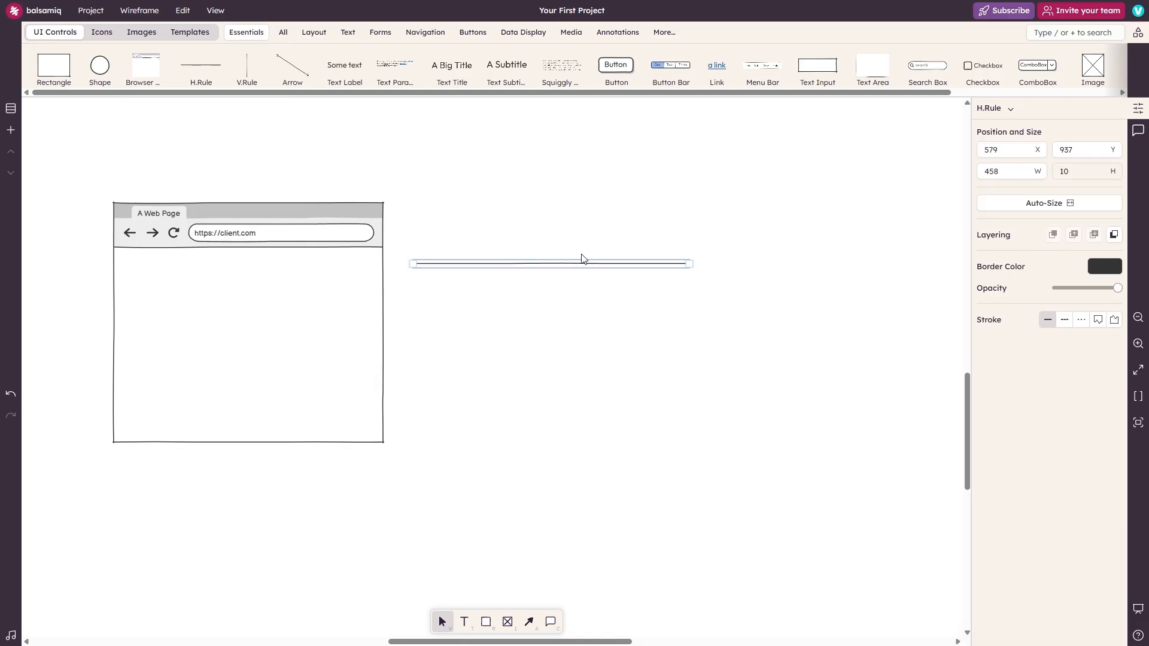
drag(579, 257, 403, 303)
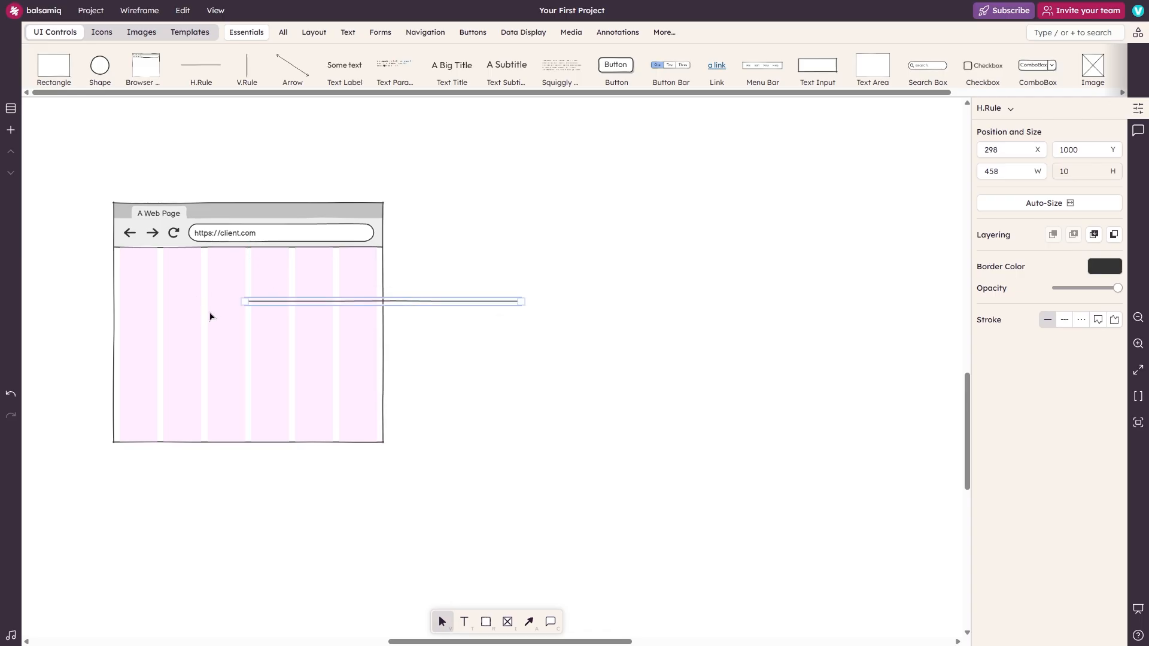
drag(616, 65, 276, 308)
click(246, 301)
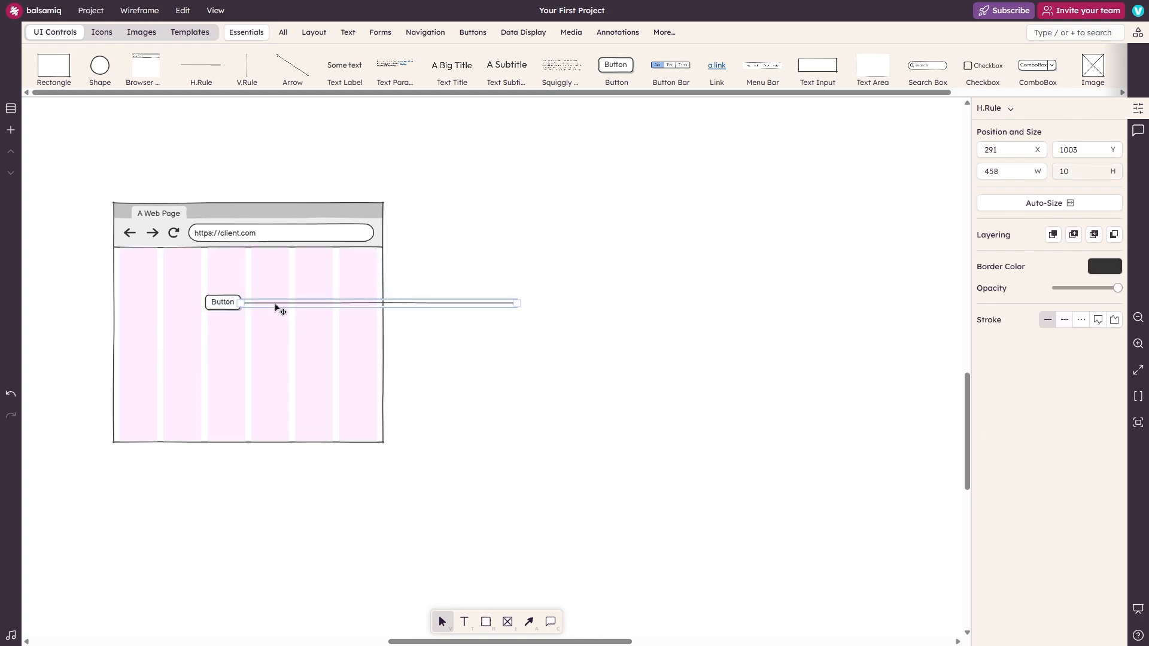
Step: Lengthen the horizontal rule to the right, nudge the browser window upward, and place a text label at the rule's right end
drag(517, 304, 638, 332)
mouse_move(337, 311)
mouse_down()
mouse_move(541, 297)
mouse_move(401, 284)
mouse_move(207, 297)
mouse_move(342, 296)
mouse_up()
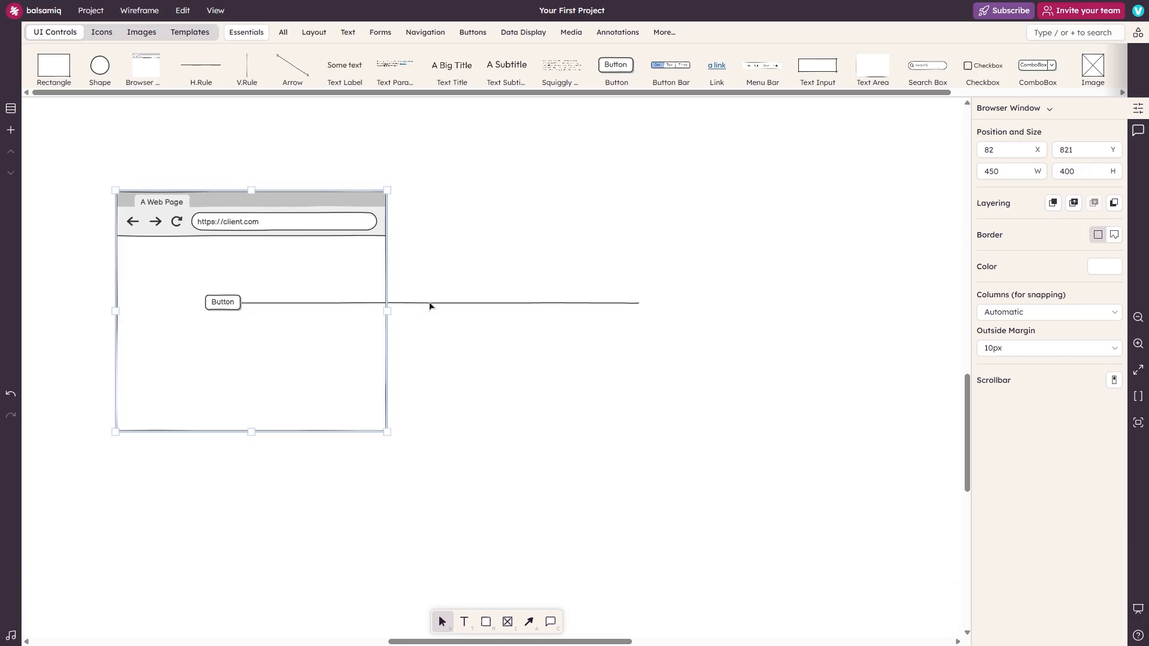
mouse_move(434, 305)
mouse_down()
mouse_move(576, 277)
mouse_move(430, 308)
mouse_up()
click(364, 115)
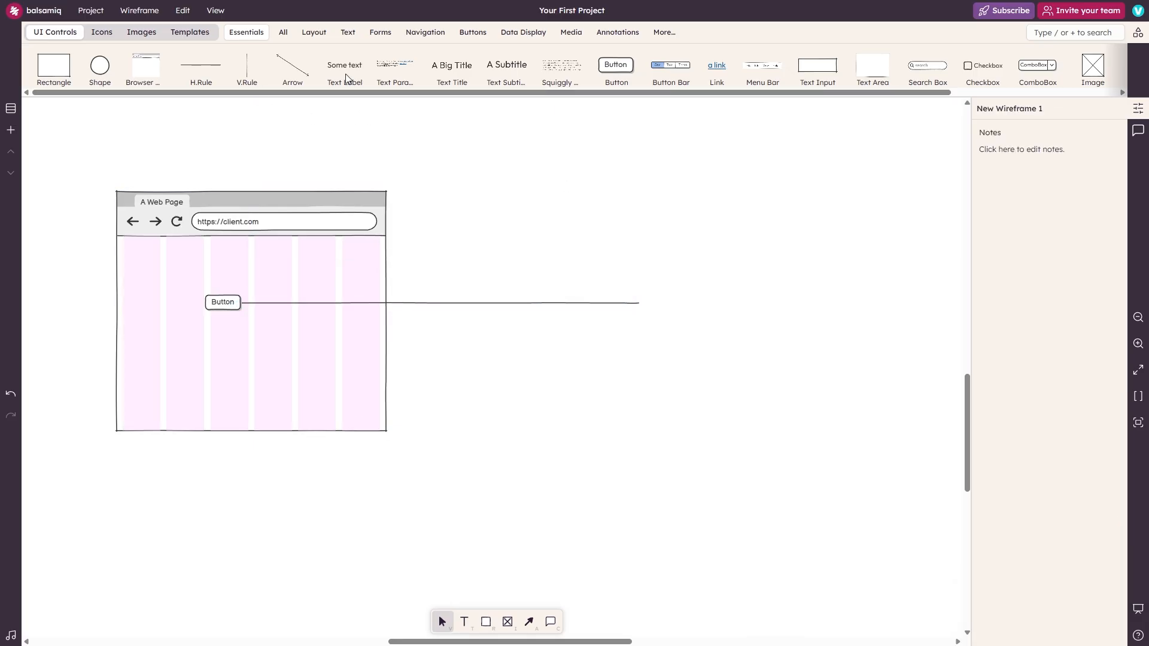
drag(352, 80, 656, 308)
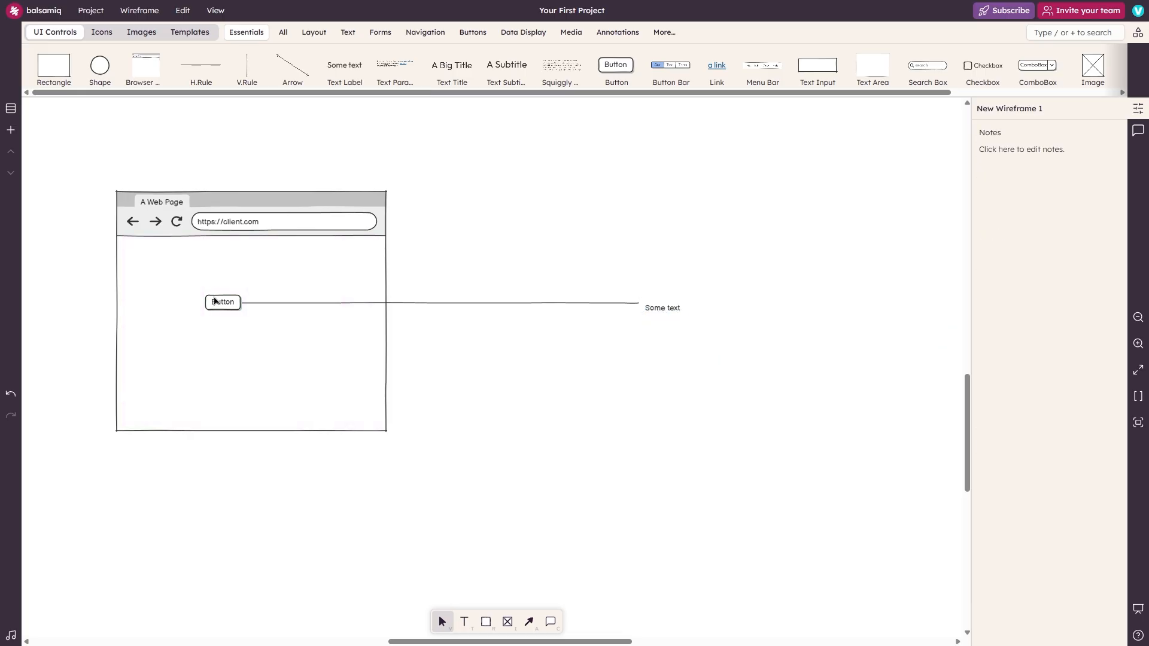
drag(170, 410, 396, 281)
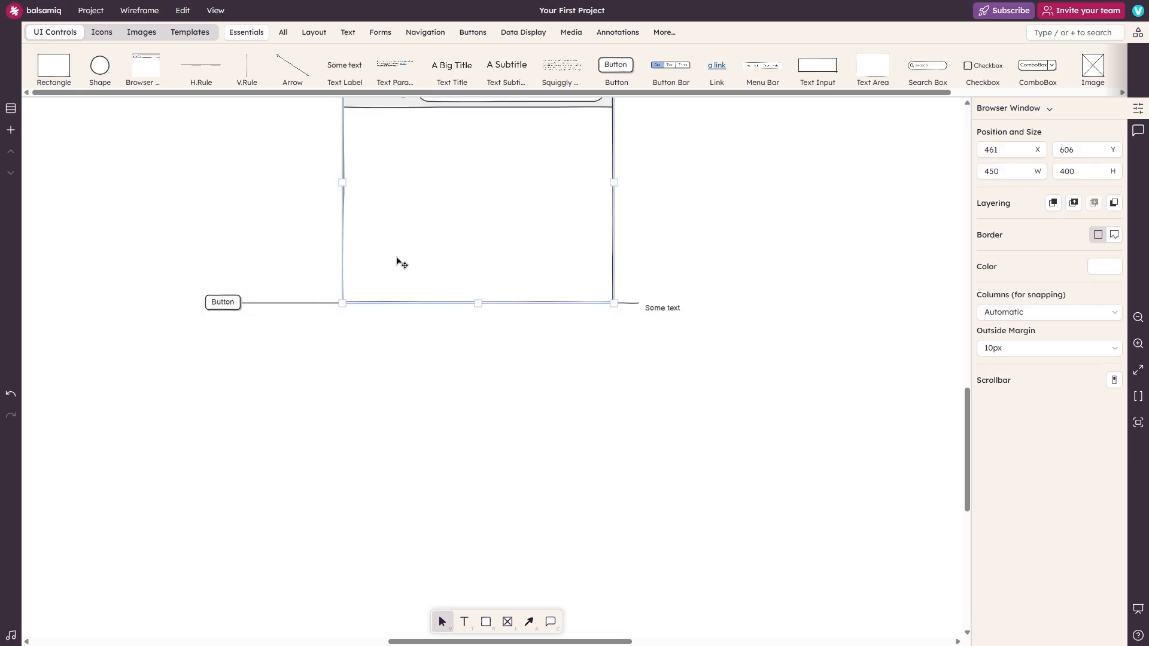
key(ctrl+z)
click(238, 176)
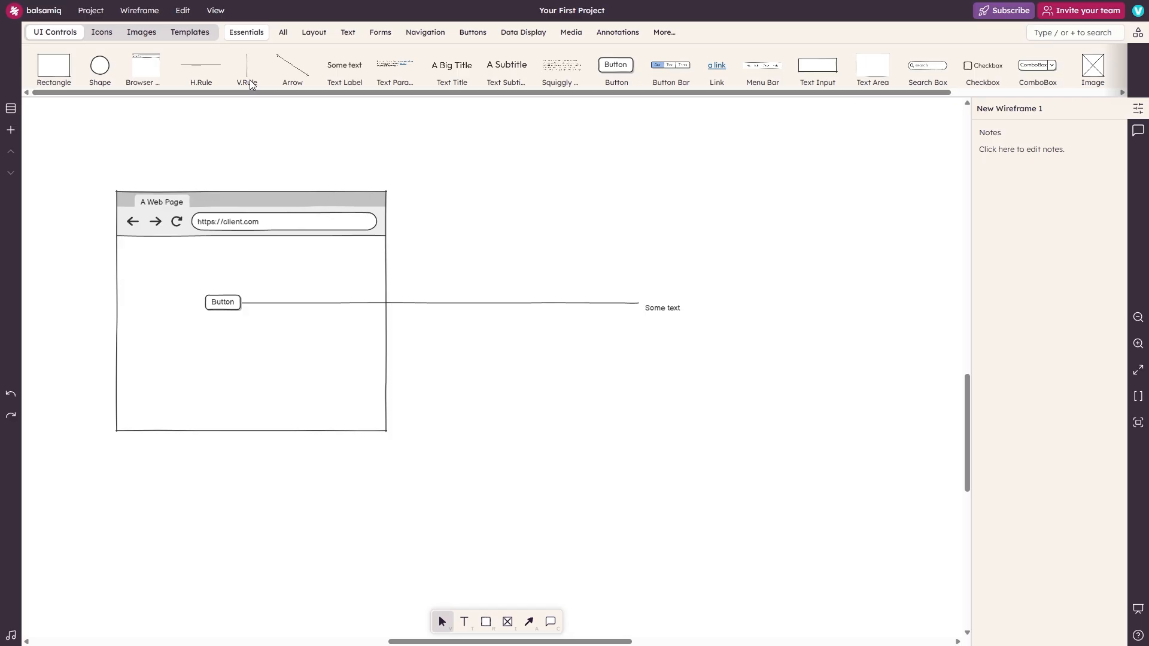
Step: Add a vertical rule about 226 high crossing the top of the browser window near its reload icon
drag(250, 84, 512, 164)
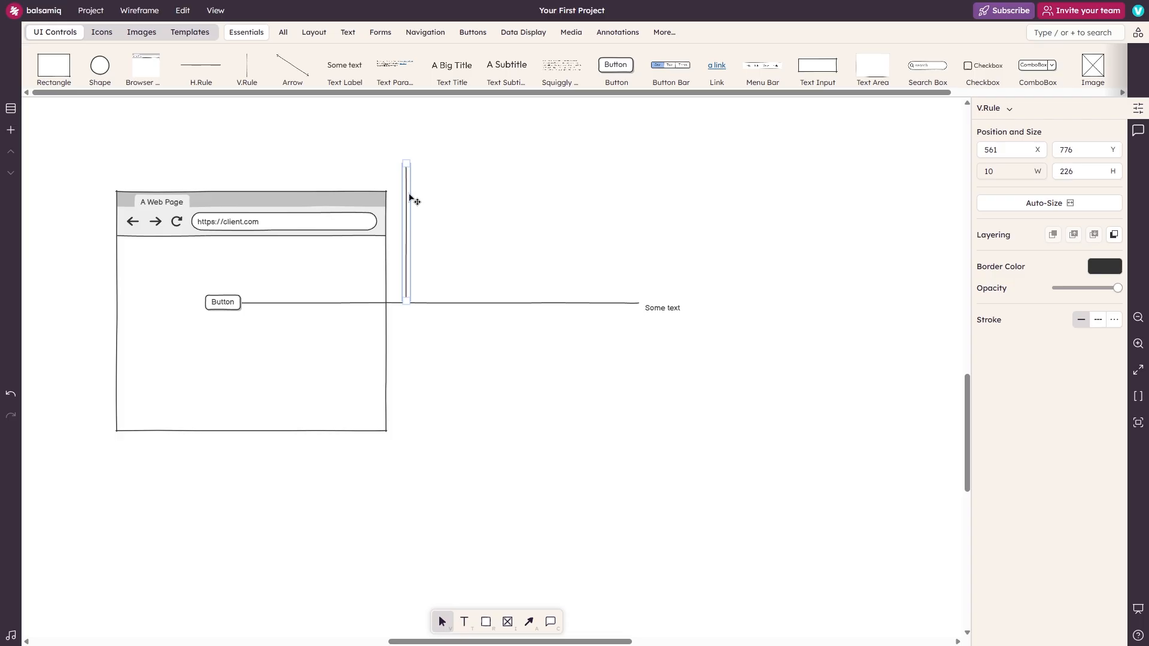
drag(410, 199, 172, 185)
scroll(290, 252, up, 4)
scroll(470, 247, down, 4)
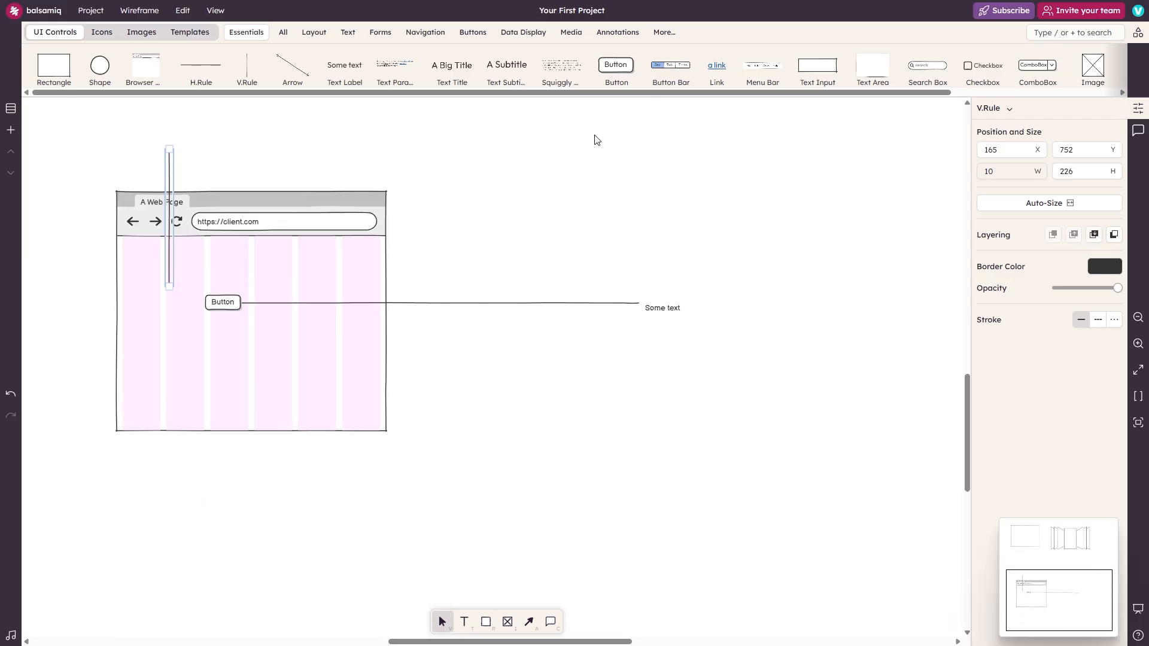
Step: Add a button bar inside the browser window and extend the vertical rule from it to above the window, about 367 high
drag(671, 66, 169, 369)
drag(170, 280, 173, 352)
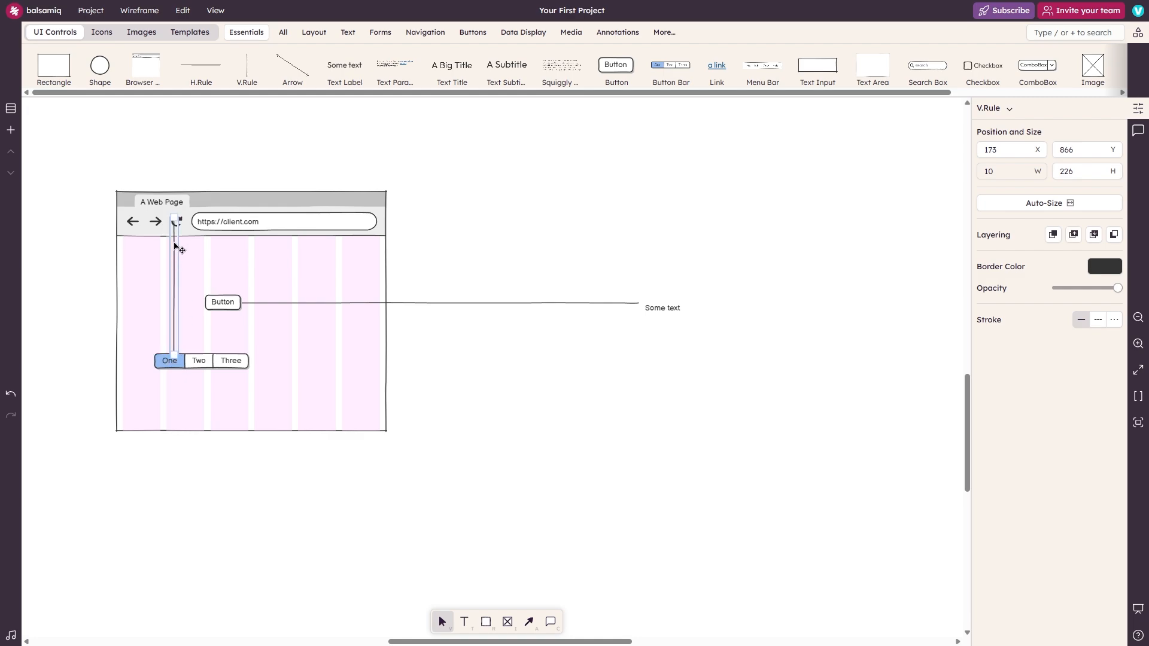
drag(174, 218, 161, 133)
scroll(248, 321, up, 2)
scroll(250, 324, down, 1)
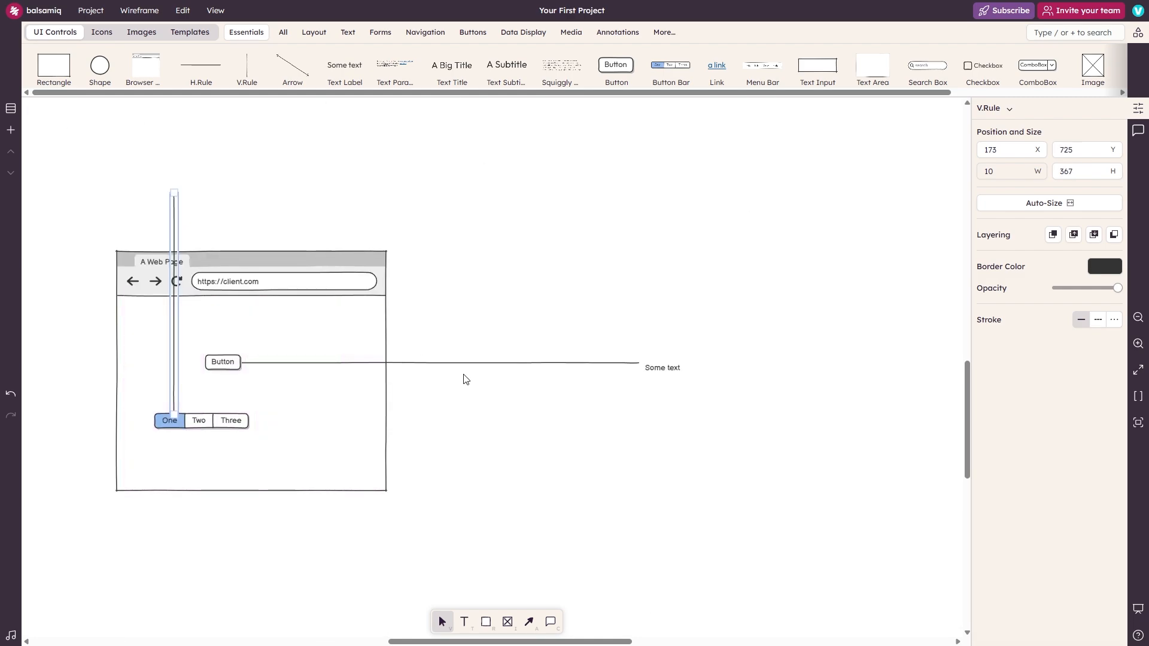
click(475, 311)
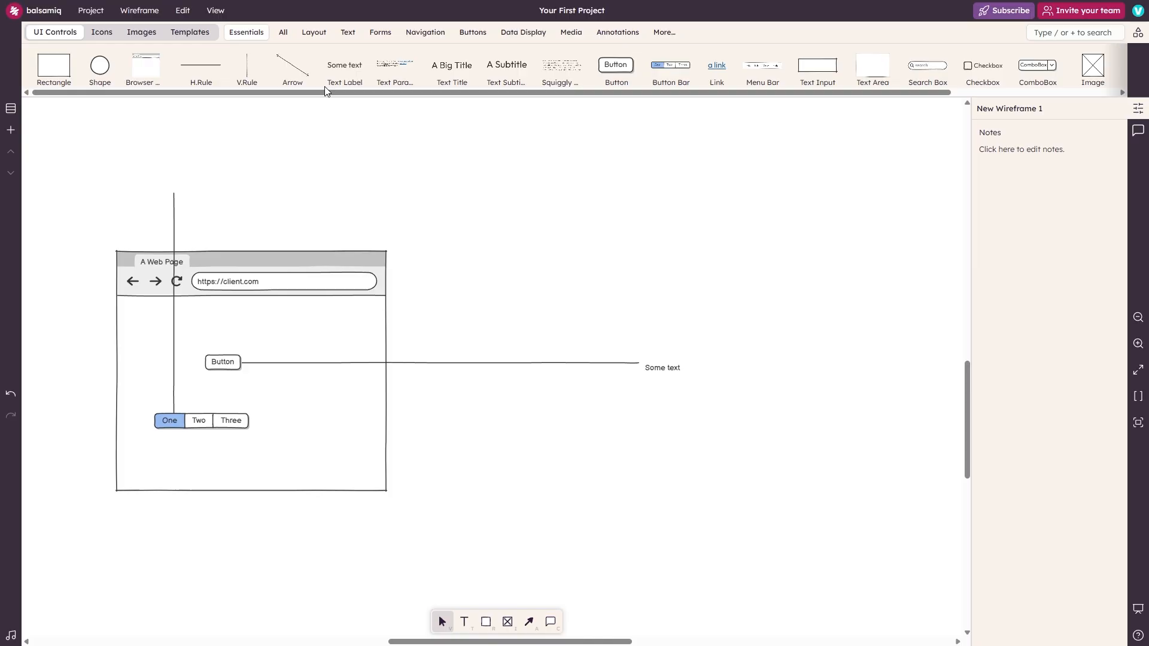
Step: Add a text paragraph about 275 by 80 above the browser window and inspect its formatting markup
drag(394, 69, 132, 175)
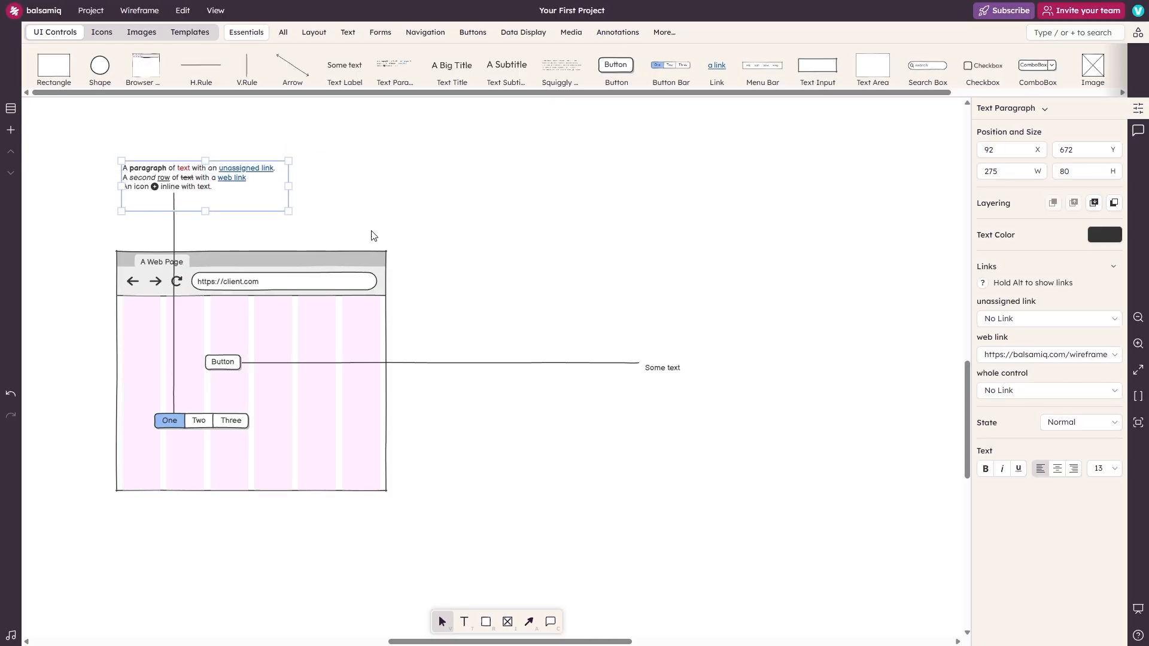
double_click(150, 171)
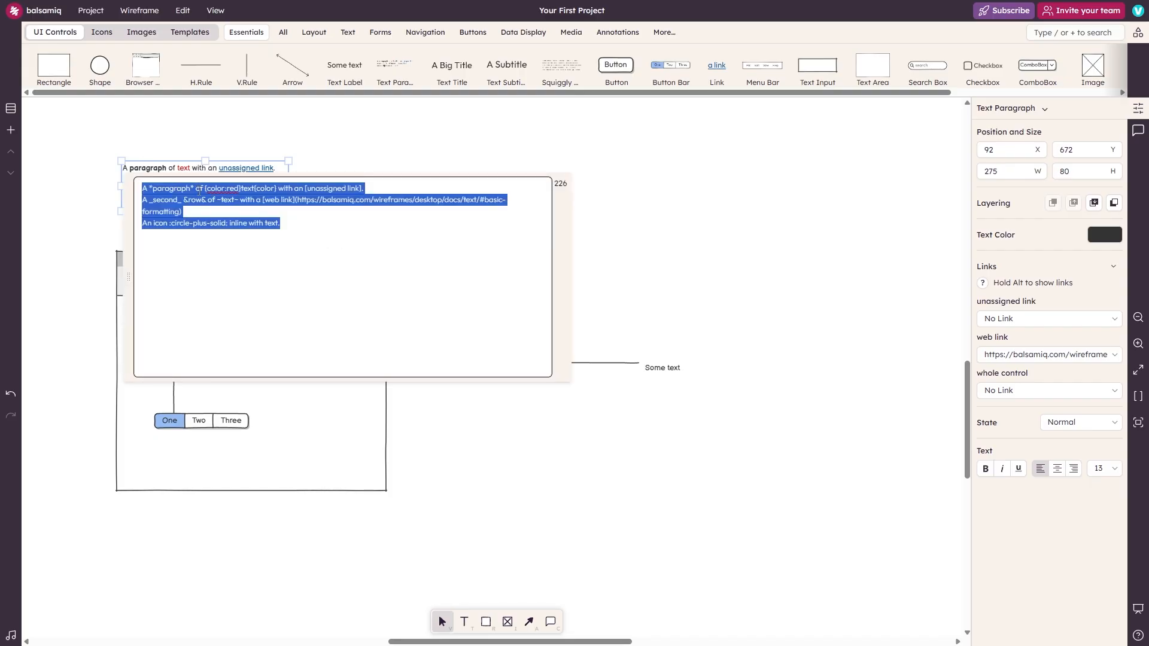
click(222, 172)
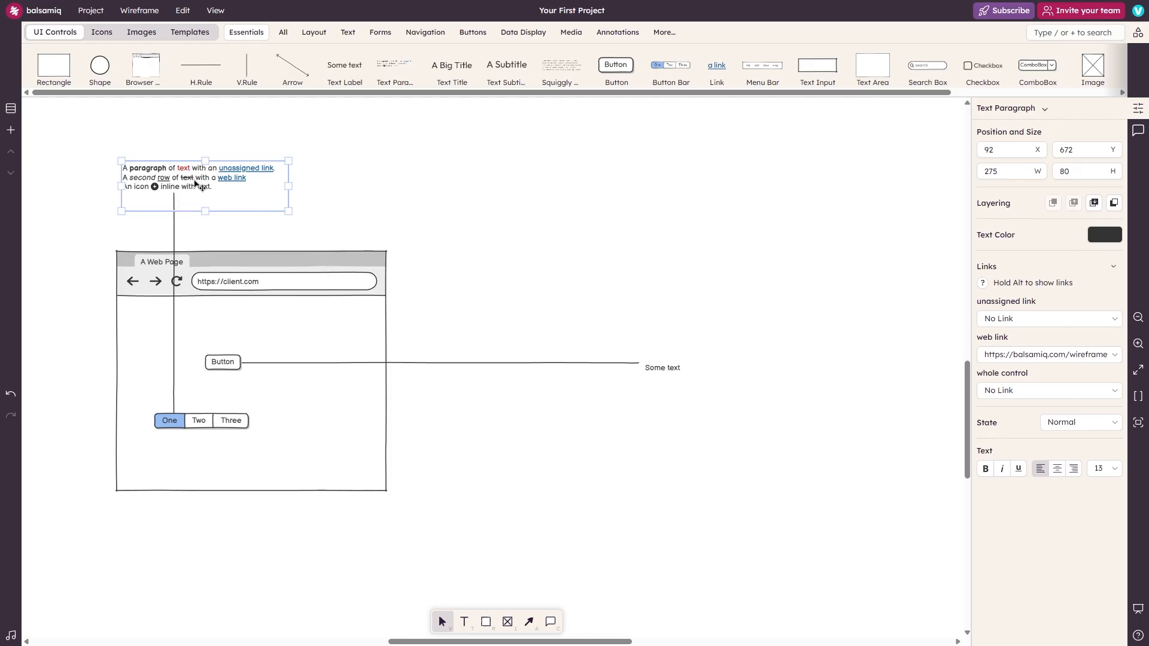
double_click(186, 207)
click(192, 223)
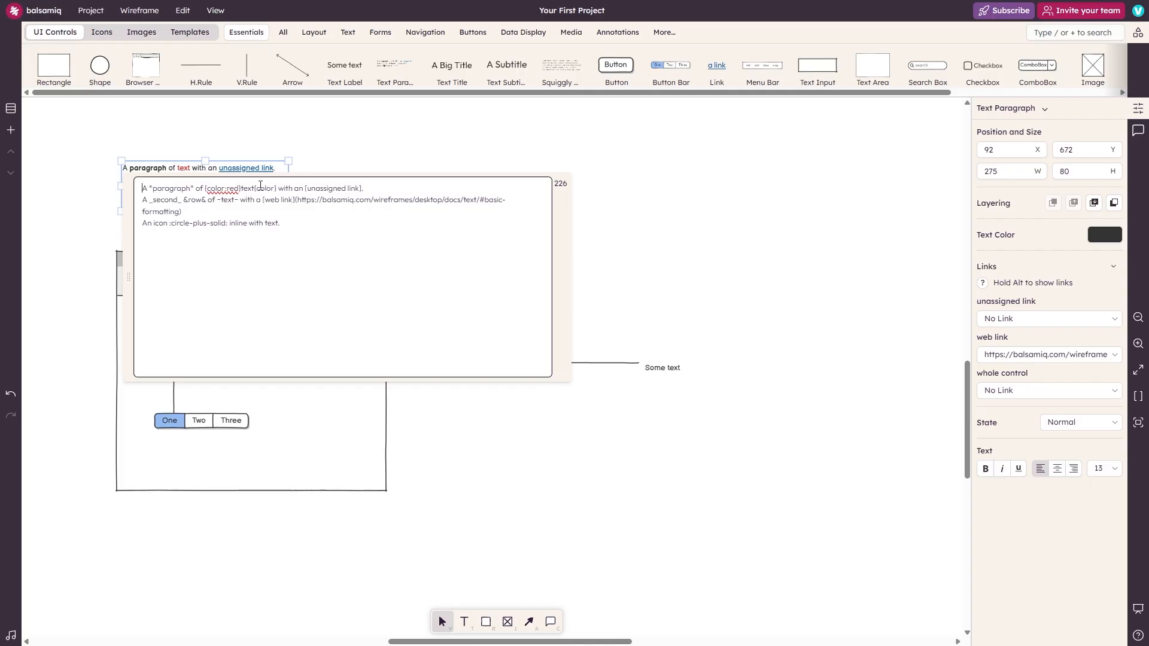
scroll(175, 168, up, 2)
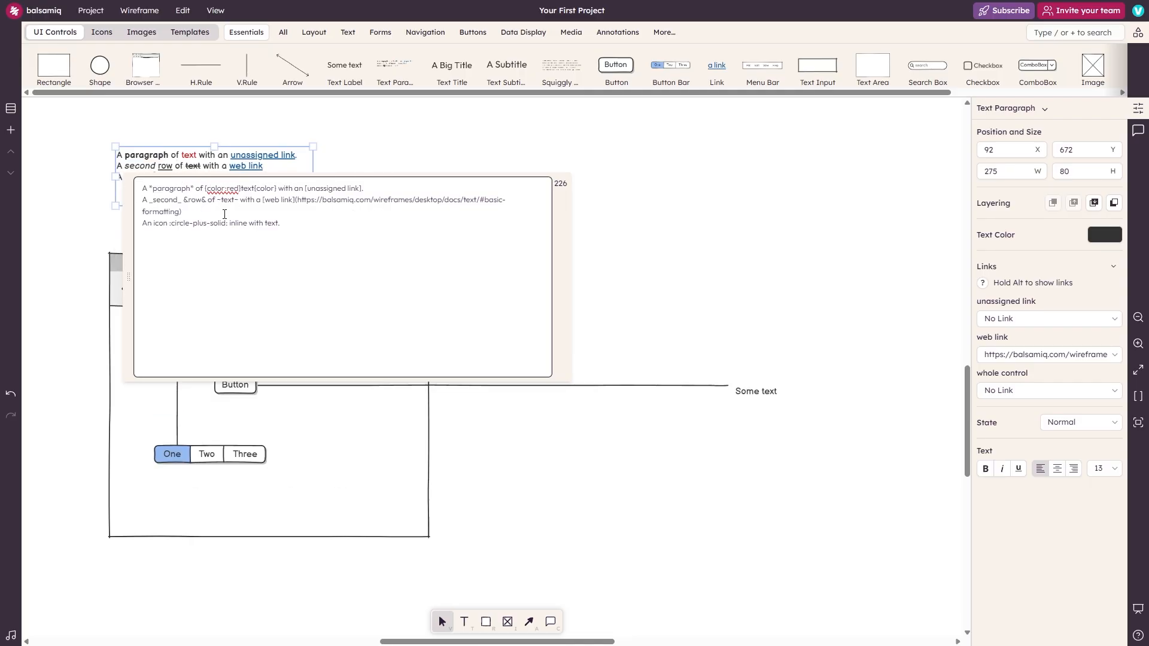
drag(204, 189, 369, 180)
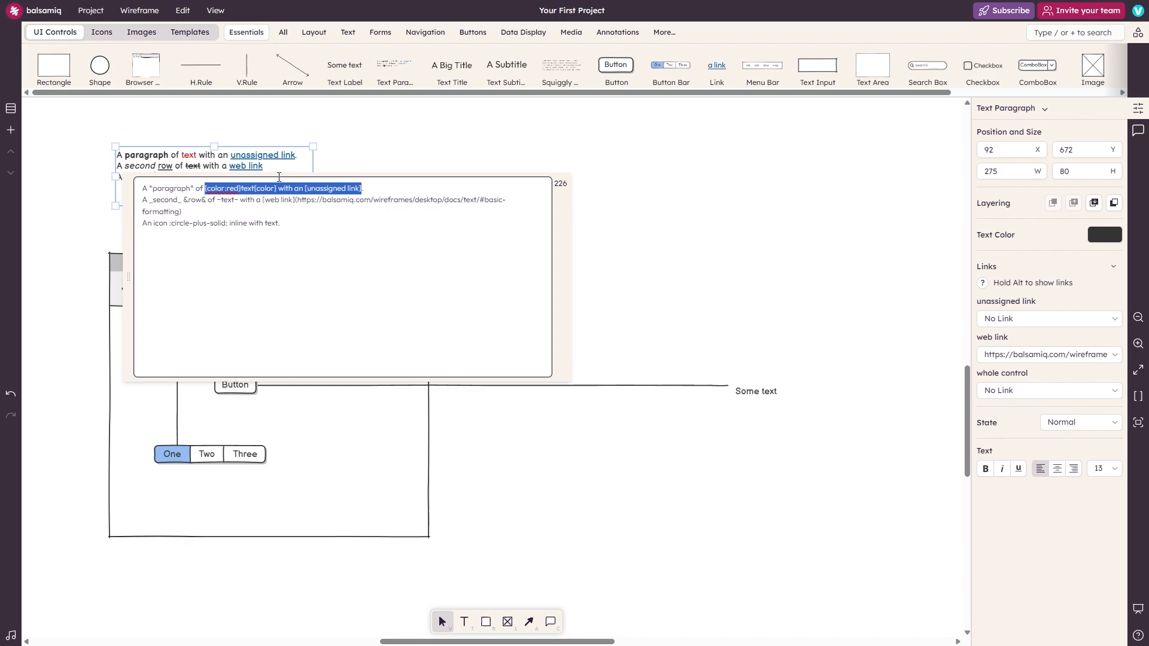
click(185, 158)
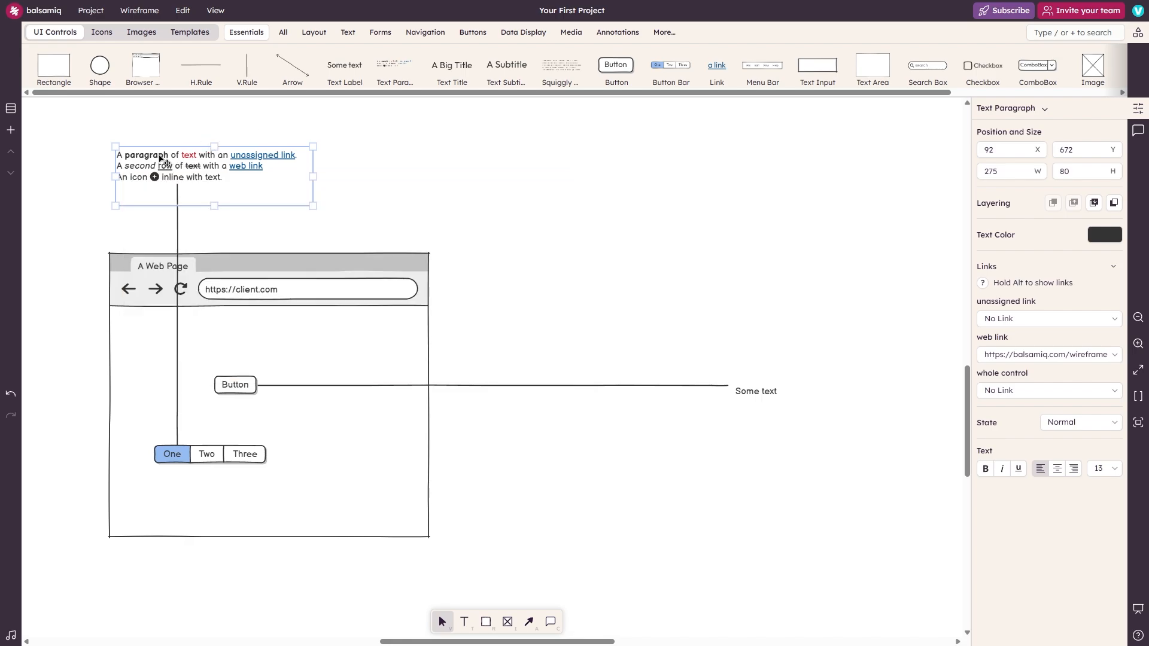
Step: Make the whole text paragraph italic and bold, try centre alignment, and restore left alignment
double_click(162, 158)
click(138, 177)
double_click(157, 176)
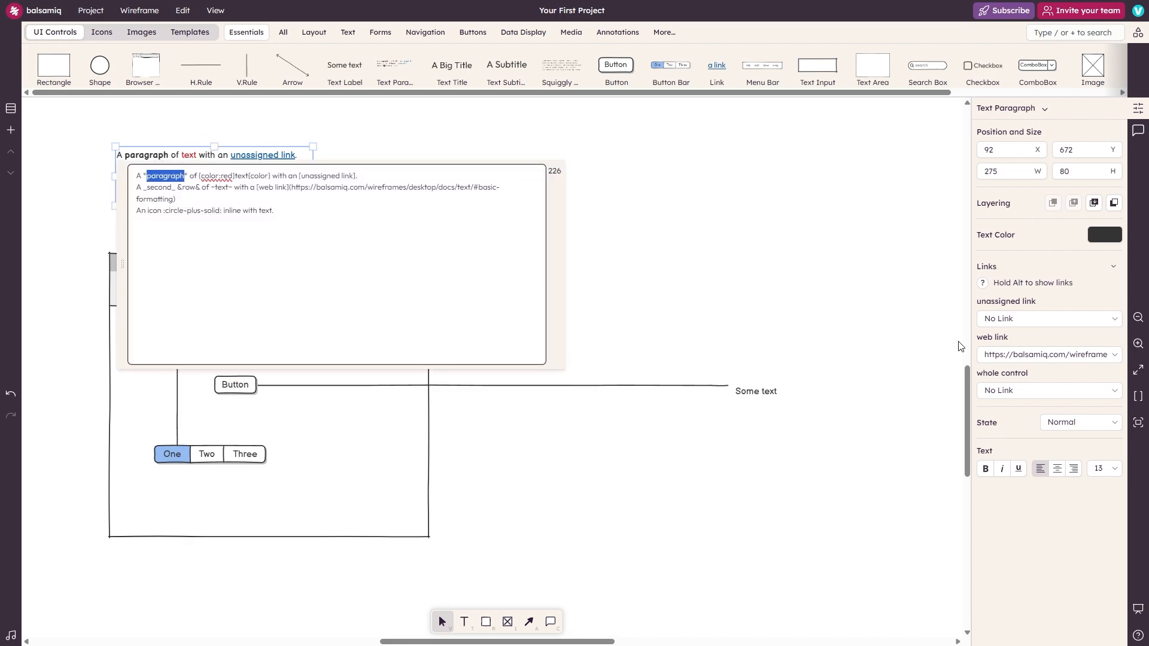
click(1003, 469)
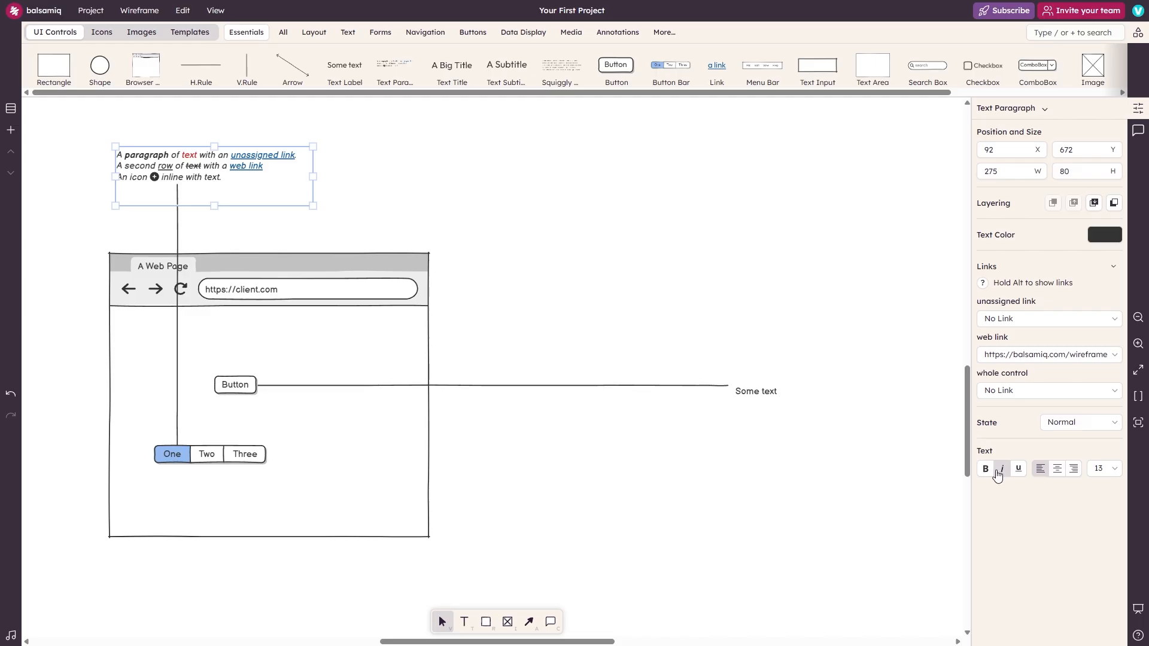
click(987, 470)
click(1058, 472)
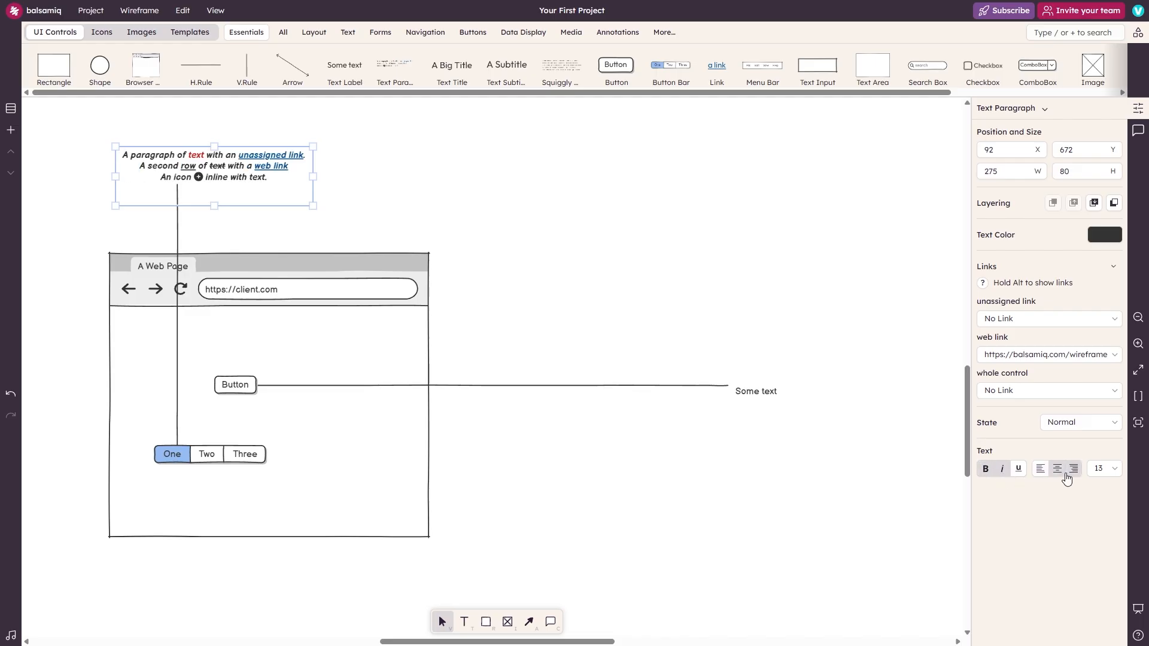
click(1039, 470)
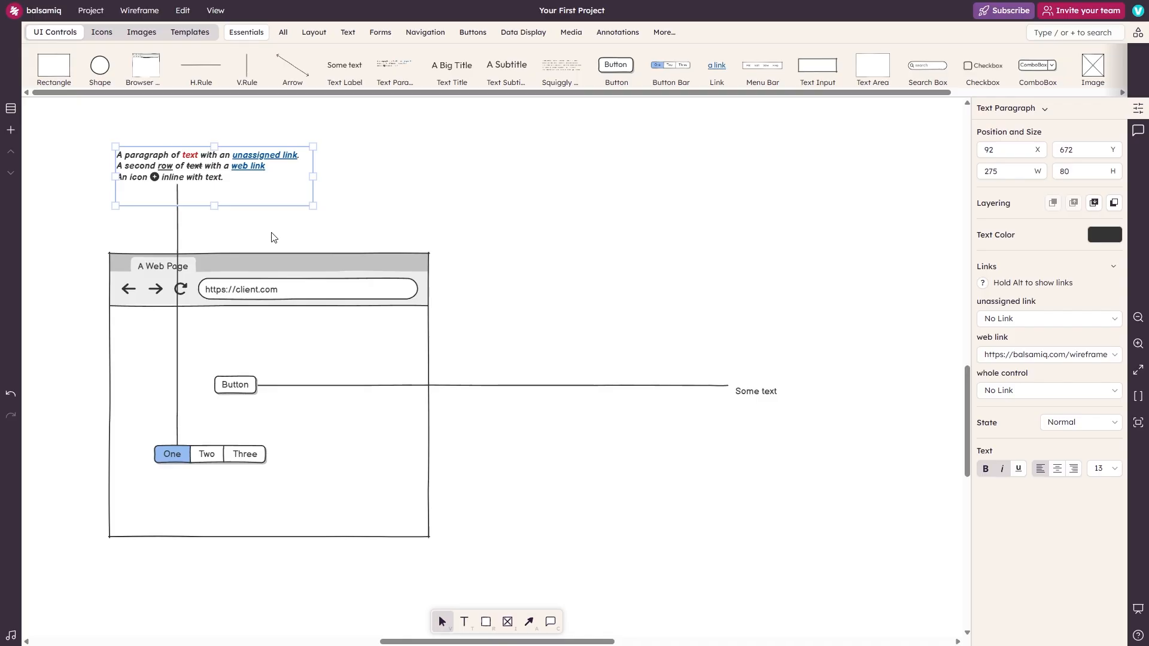
Step: Add an arrow about 268 by 186 rising diagonally from the browser window's address bar to the empty canvas beyond its upper right corner
click(369, 240)
drag(299, 68, 412, 284)
drag(514, 350, 598, 149)
mouse_move(422, 264)
mouse_down()
mouse_move(412, 272)
mouse_move(426, 281)
mouse_up()
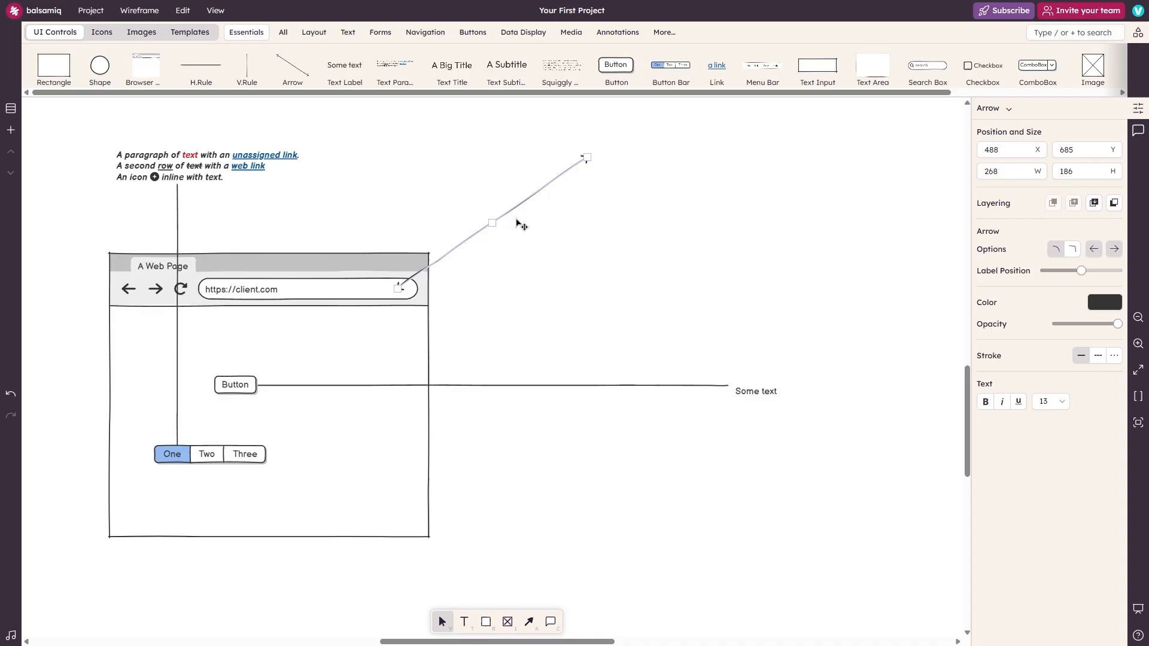
click(518, 258)
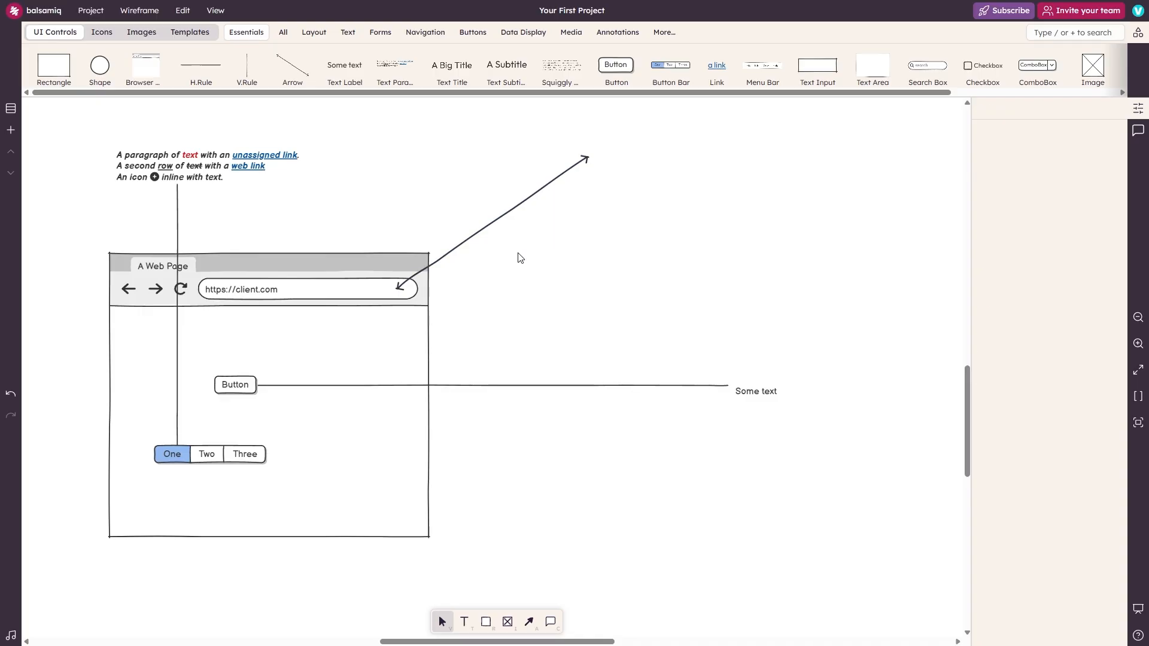
Step: Add a text title with a subtitle below it at the arrow's upper end, and nudge the text label level with the horizontal rule
scroll(533, 257, up, 2)
drag(462, 86, 616, 218)
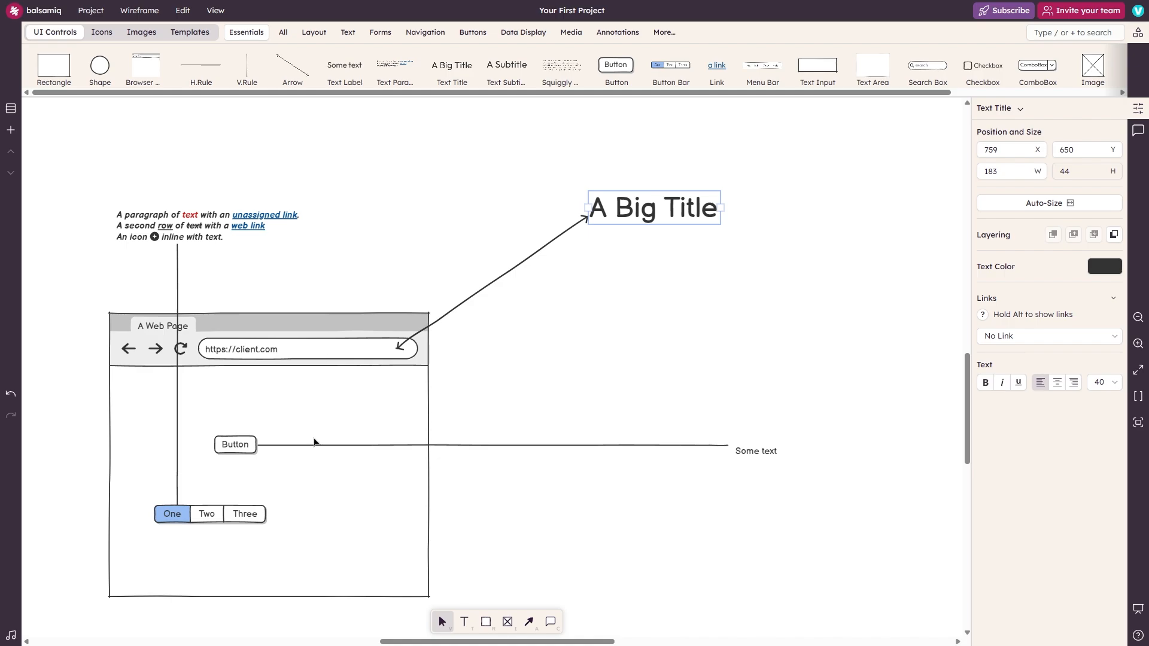
drag(749, 447, 751, 442)
click(734, 400)
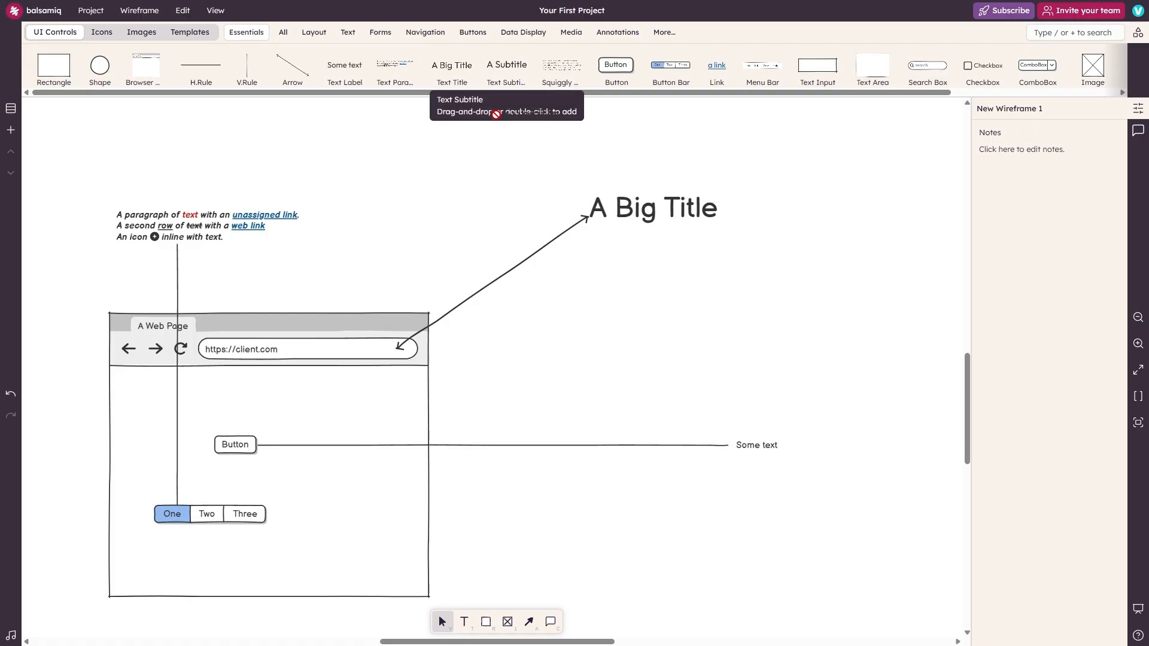
drag(506, 65, 617, 247)
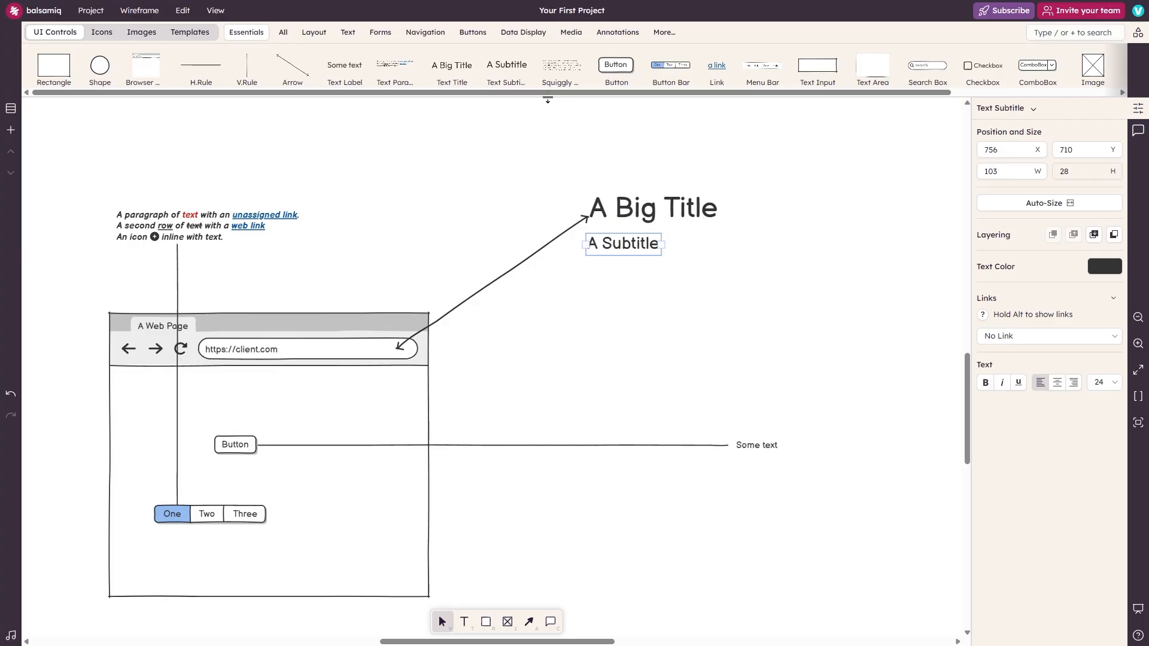
Step: Add a squiggly block of text below the button bar inside the browser window and resize it to about 243 by 70
mouse_move(556, 73)
mouse_down()
mouse_move(625, 290)
mouse_move(328, 395)
mouse_move(256, 497)
mouse_move(252, 488)
mouse_move(262, 555)
mouse_move(288, 552)
mouse_move(225, 525)
mouse_up()
click(203, 514)
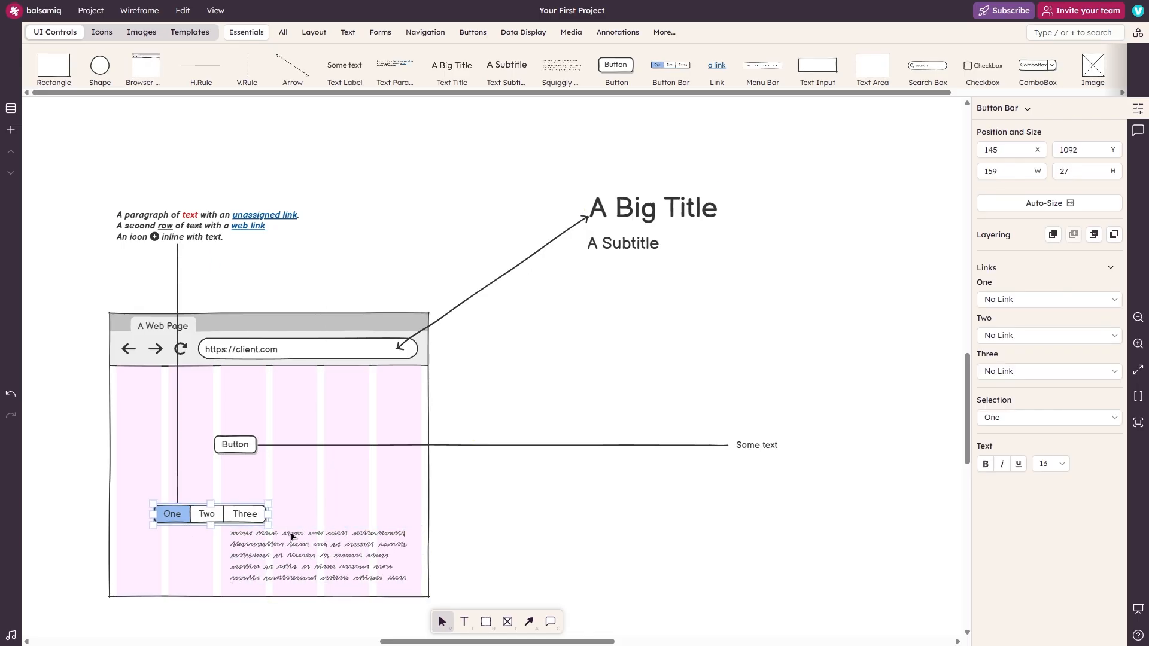
click(288, 552)
mouse_move(316, 560)
mouse_down()
mouse_move(306, 564)
mouse_move(331, 557)
mouse_move(315, 559)
mouse_up()
scroll(315, 559, down, 4)
drag(229, 287, 289, 318)
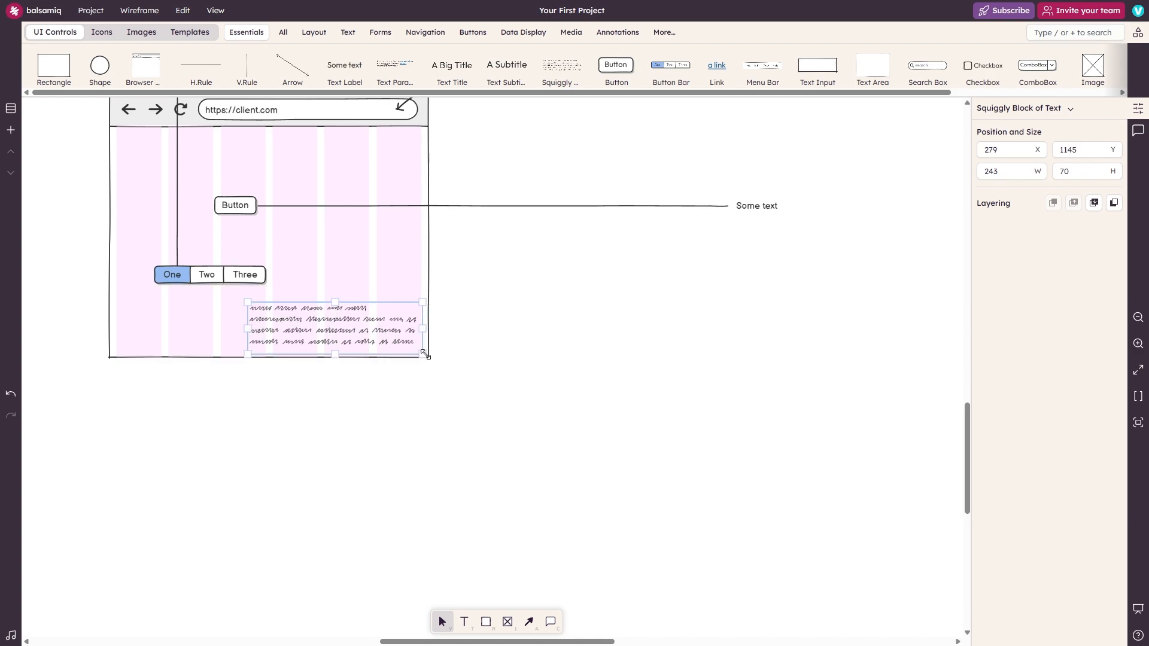
Step: Arrange the browser content with the button at upper right, button bar at lower left, and squiggly block about 317 by 101 at upper left
mouse_move(425, 354)
mouse_down()
mouse_move(412, 385)
mouse_move(429, 341)
mouse_move(406, 367)
mouse_move(400, 336)
mouse_move(628, 262)
mouse_move(562, 294)
mouse_move(329, 310)
mouse_move(310, 328)
mouse_move(251, 326)
mouse_move(254, 313)
mouse_move(225, 328)
mouse_move(233, 335)
mouse_move(285, 242)
mouse_move(361, 228)
mouse_move(296, 245)
mouse_up()
mouse_move(231, 206)
mouse_down()
mouse_move(426, 157)
mouse_move(380, 147)
mouse_up()
mouse_move(235, 268)
mouse_down()
mouse_move(226, 315)
mouse_move(207, 330)
mouse_up()
mouse_move(256, 238)
mouse_down()
mouse_move(277, 213)
mouse_move(305, 248)
mouse_move(335, 254)
mouse_move(398, 310)
mouse_move(387, 280)
mouse_move(251, 227)
mouse_move(299, 227)
mouse_move(281, 180)
mouse_up()
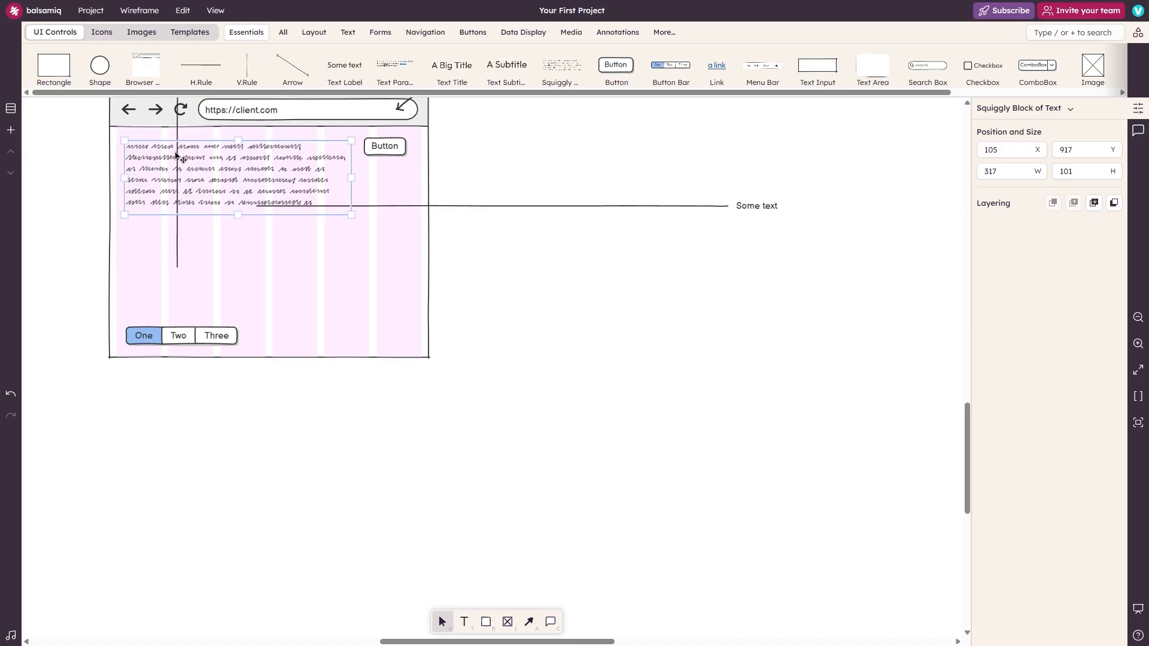
Step: Move the vertical and horizontal rules out to the right of the browser window so they meet at the vertical rule's lower end
drag(177, 137, 698, 168)
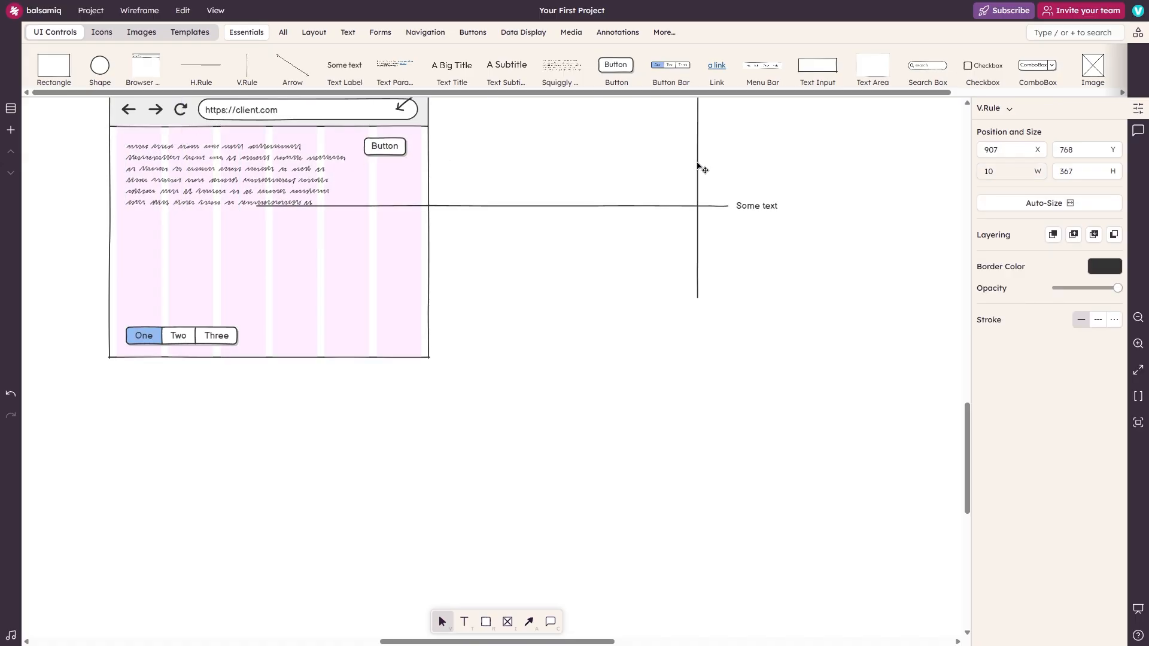
click(562, 207)
drag(562, 207, 983, 300)
Step: Lower the top edge of the browser window's squiggly text block slightly and resize the block to about 305 by 143
scroll(410, 254, up, 5)
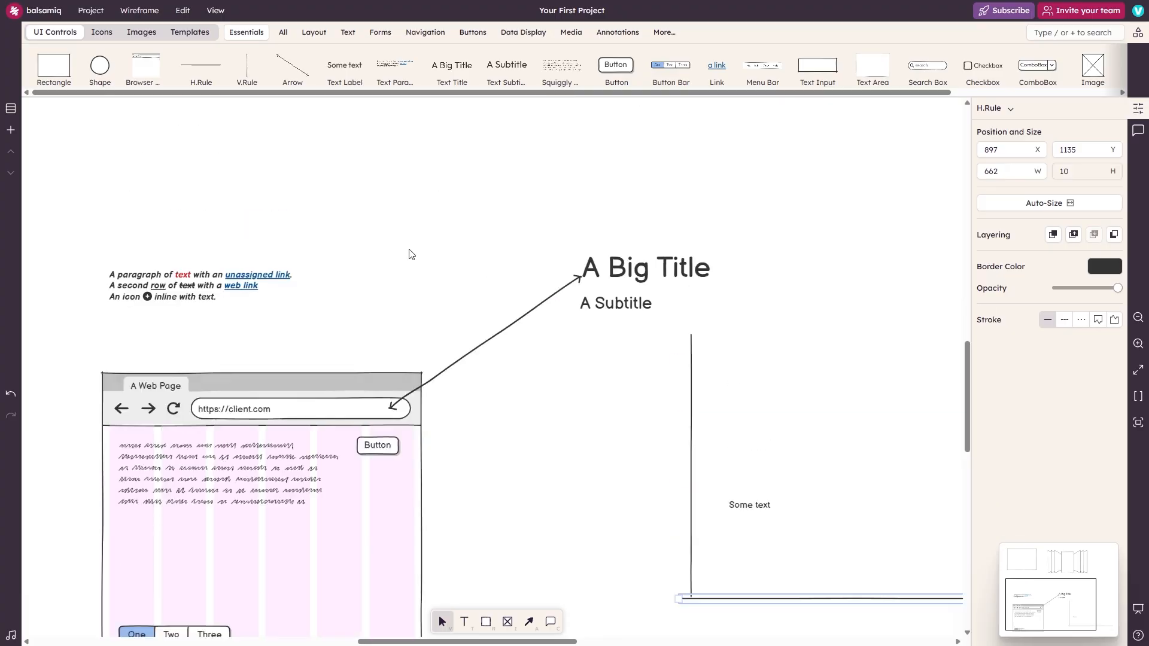
scroll(295, 367, down, 3)
click(244, 305)
mouse_move(243, 306)
mouse_down()
mouse_move(297, 317)
mouse_move(239, 307)
mouse_up()
mouse_move(344, 340)
mouse_down()
mouse_move(308, 418)
mouse_move(310, 441)
mouse_move(290, 285)
mouse_move(320, 441)
mouse_move(346, 341)
mouse_up()
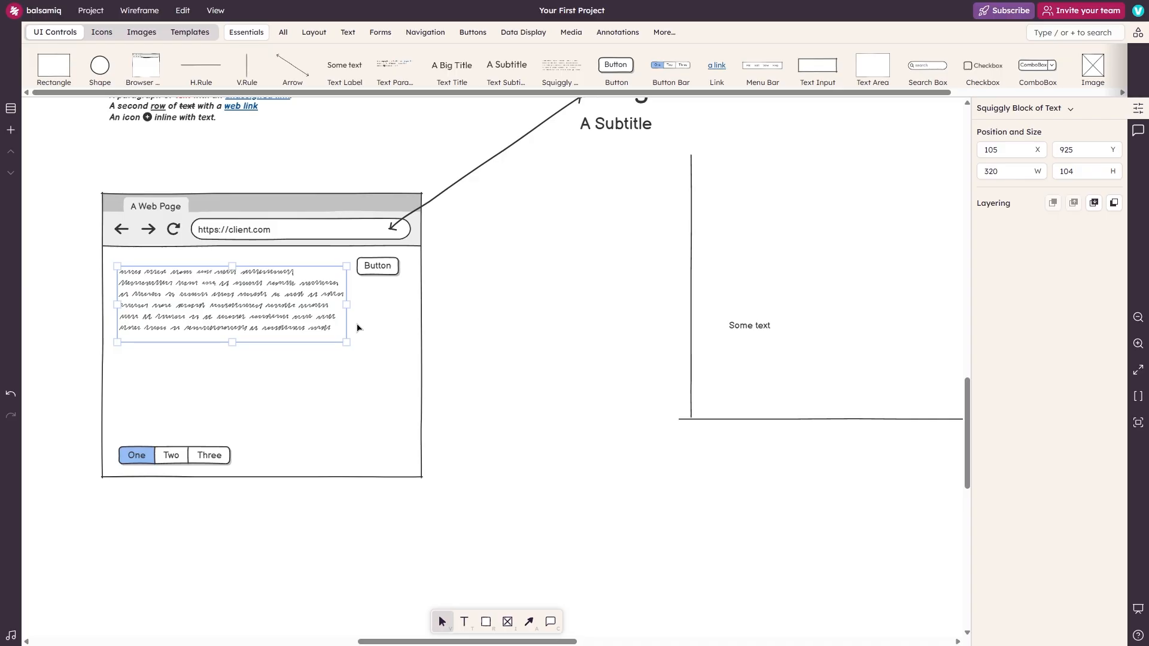
mouse_move(347, 344)
mouse_down()
mouse_move(335, 387)
mouse_move(335, 369)
mouse_up()
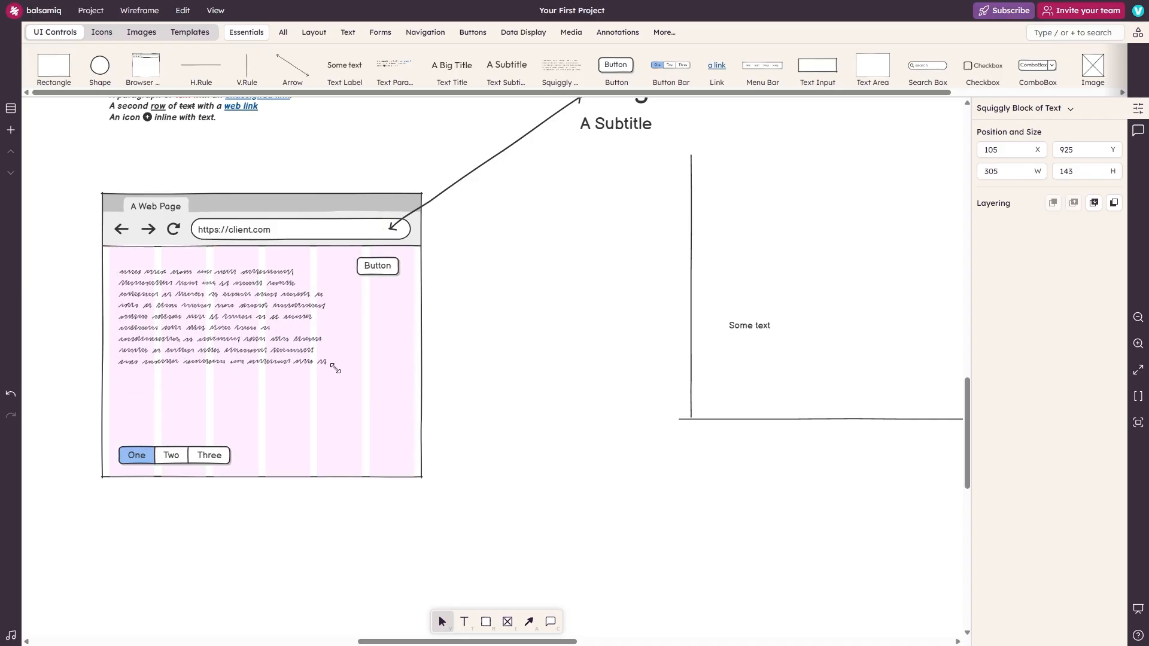
Step: Try converting the browser window's squiggly block into an editable text paragraph, and undo the conversion
double_click(271, 325)
click(533, 239)
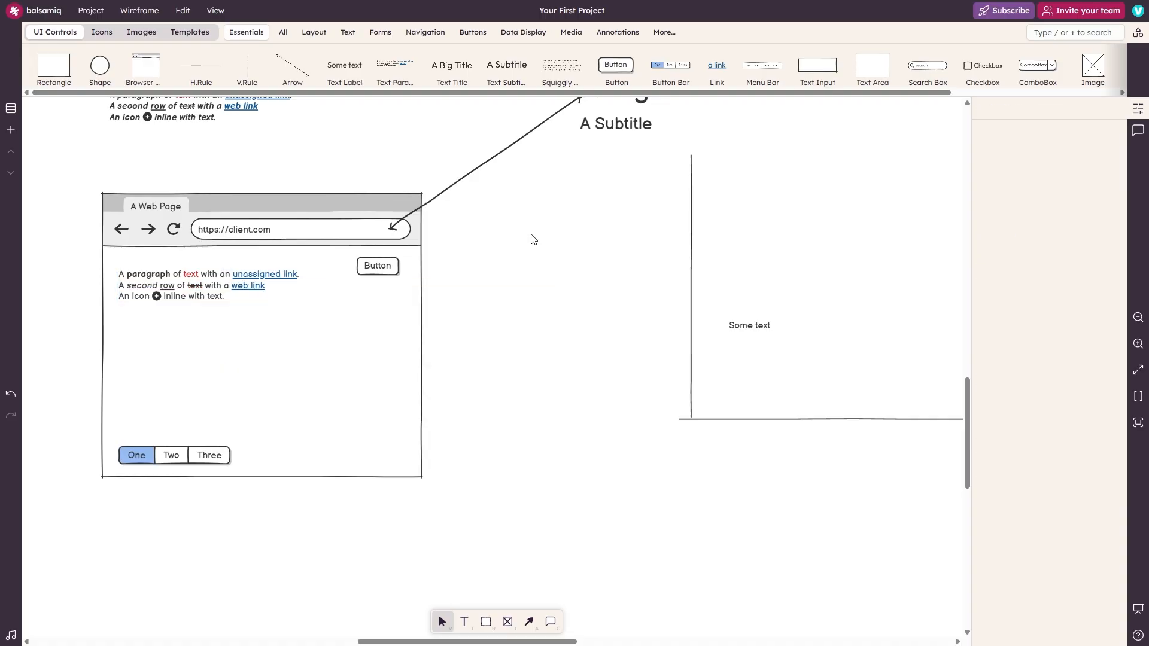
double_click(245, 281)
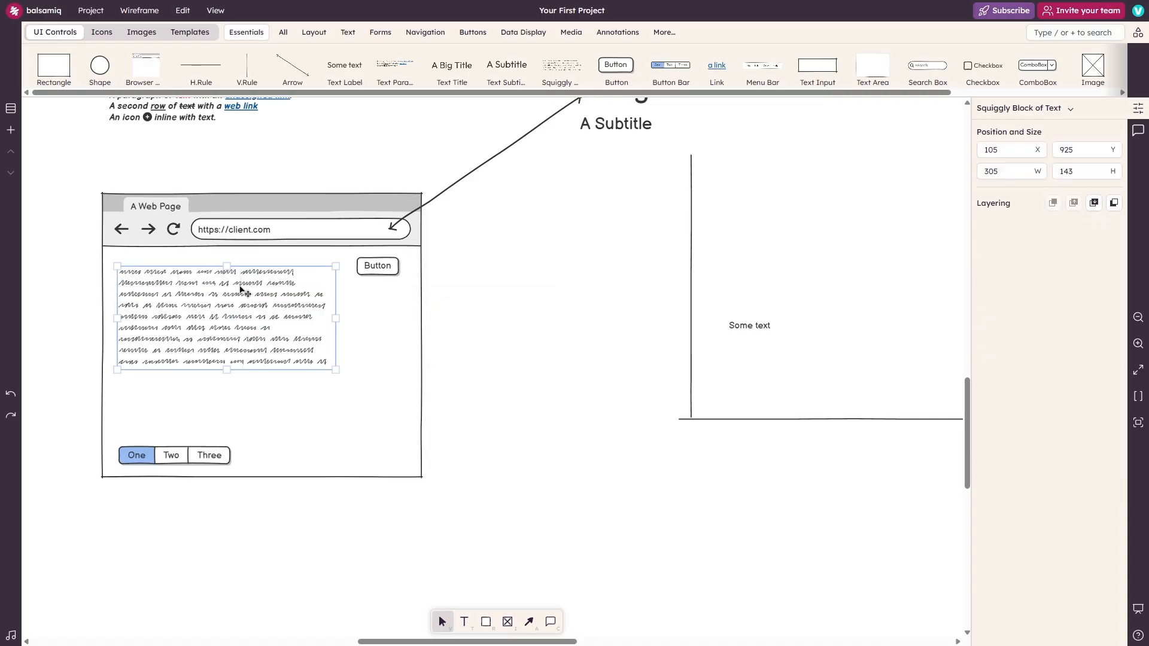
key(Escape)
click(501, 271)
click(256, 307)
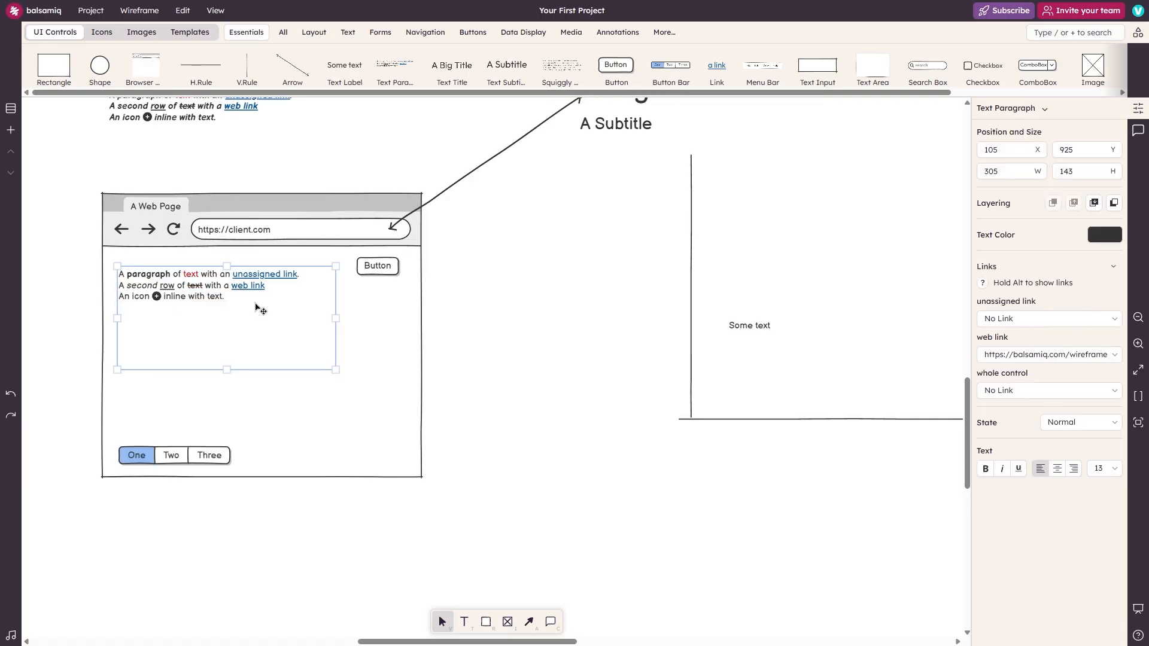
key(ctrl+z)
double_click(255, 303)
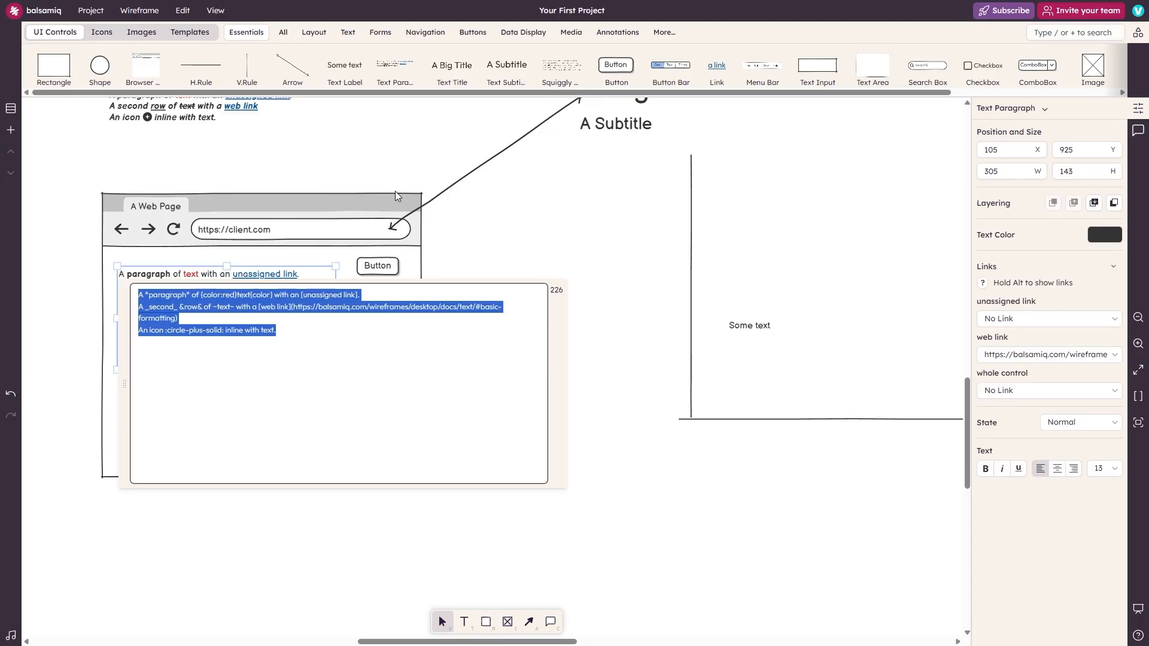
click(465, 250)
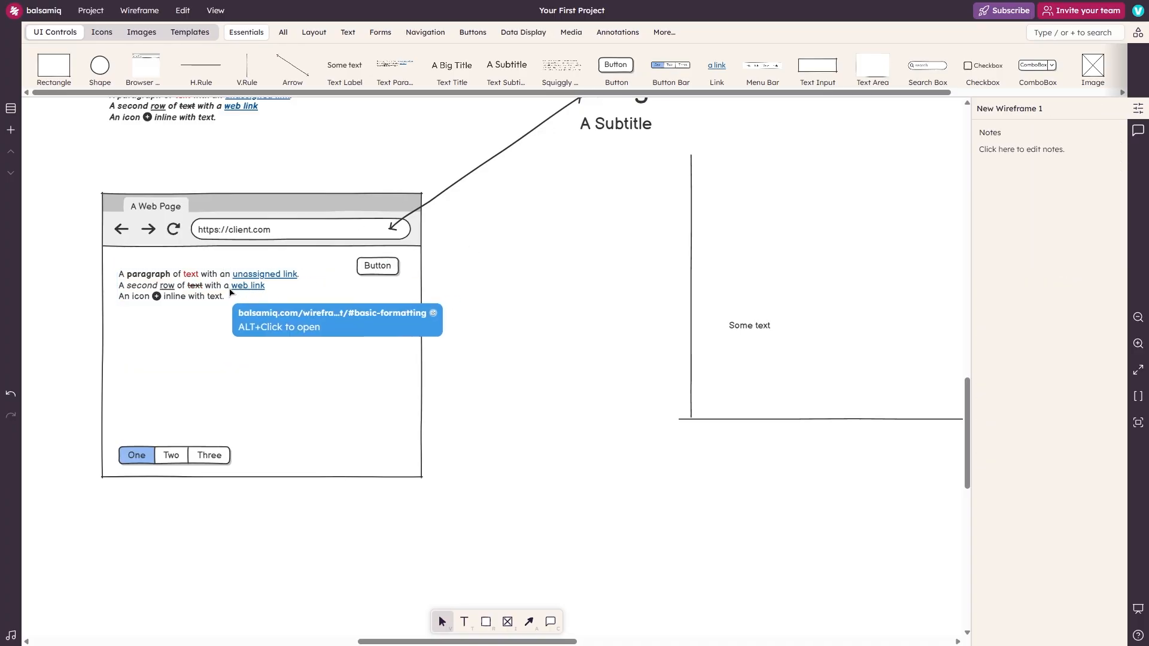
key(ctrl+z)
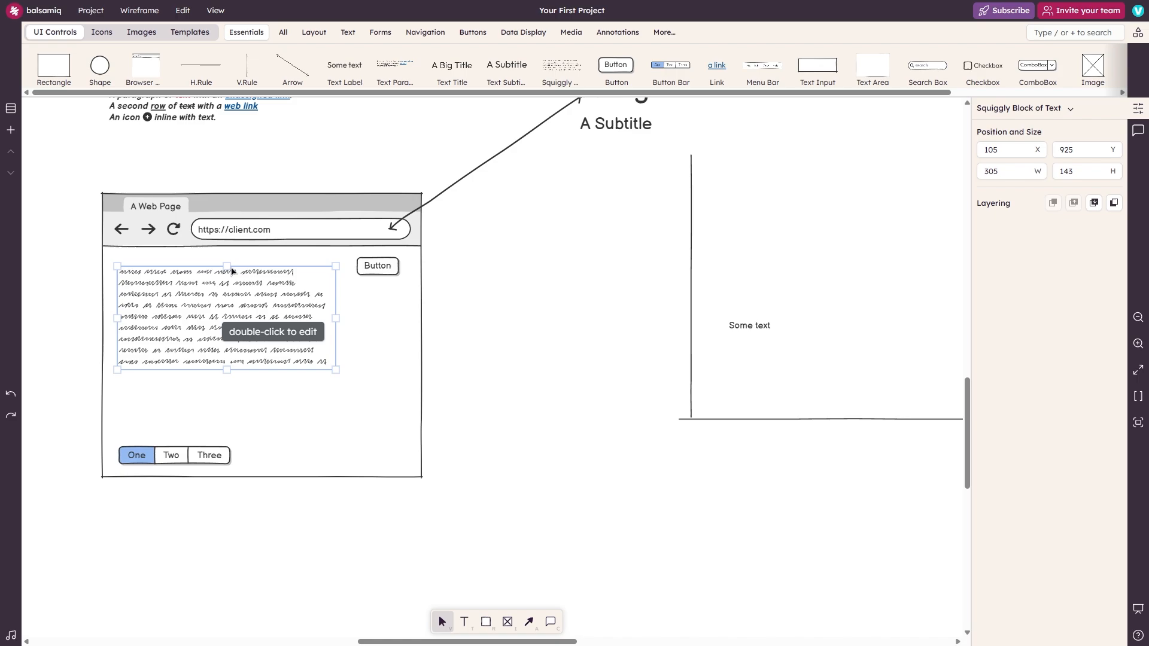
Step: Add a squiggly block right of the browser window, replace its content with "actual text", and convert the block inside the window to a text paragraph
mouse_move(560, 67)
mouse_down()
mouse_move(600, 323)
mouse_move(488, 310)
mouse_up()
double_click(487, 306)
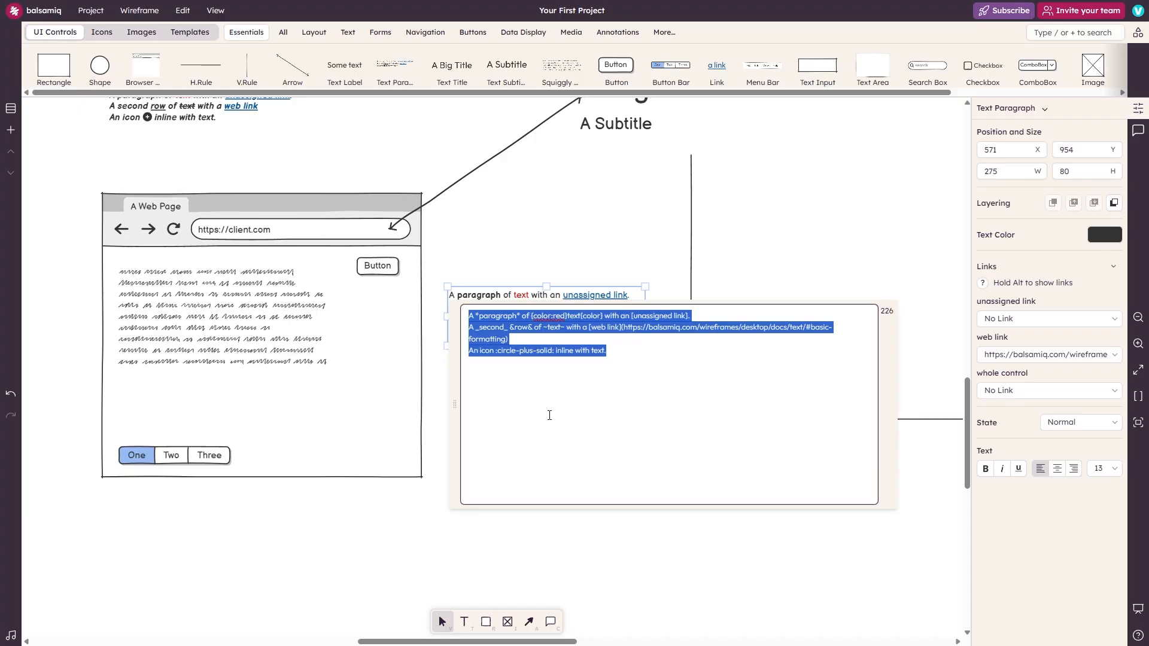
text(actual text)
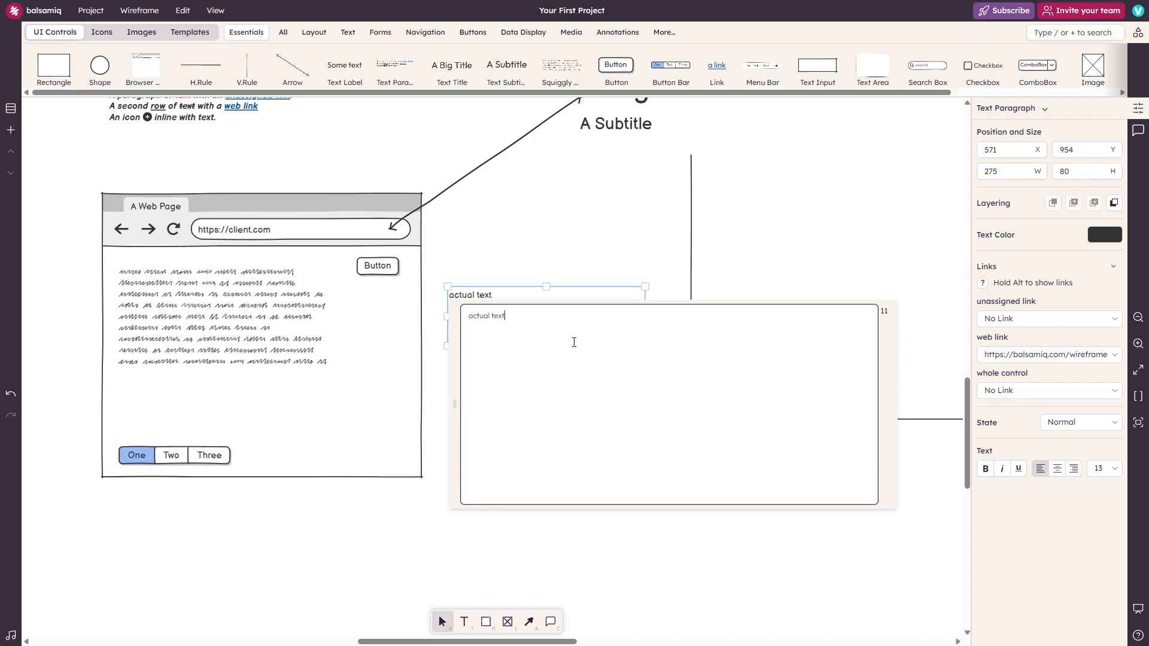
click(435, 277)
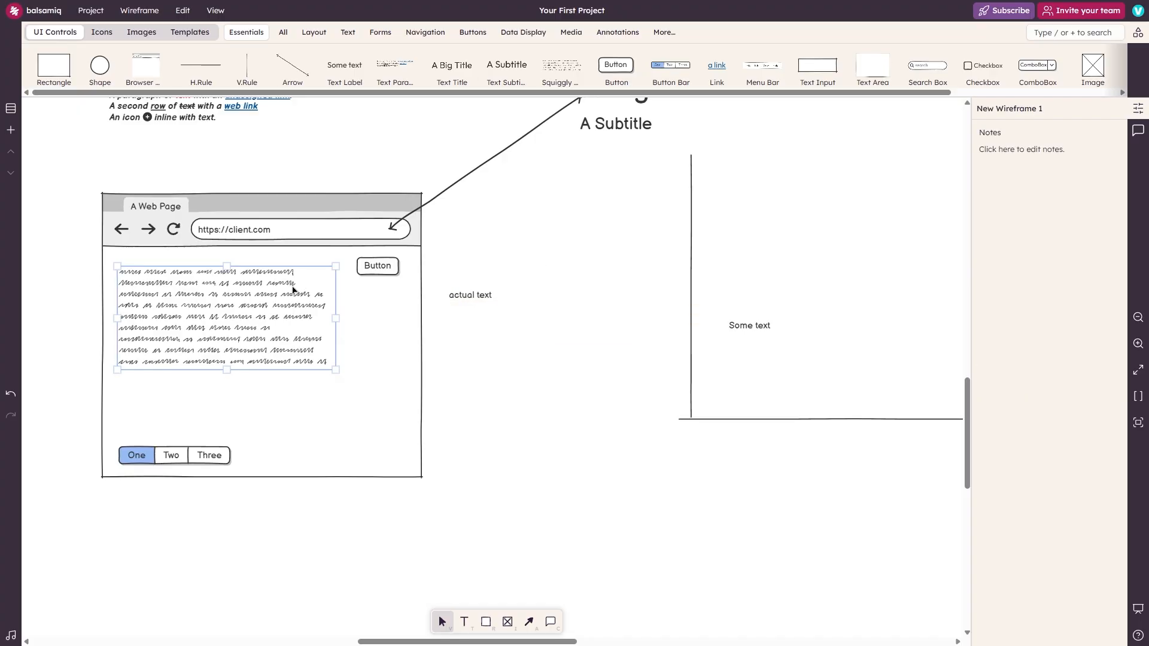
double_click(240, 283)
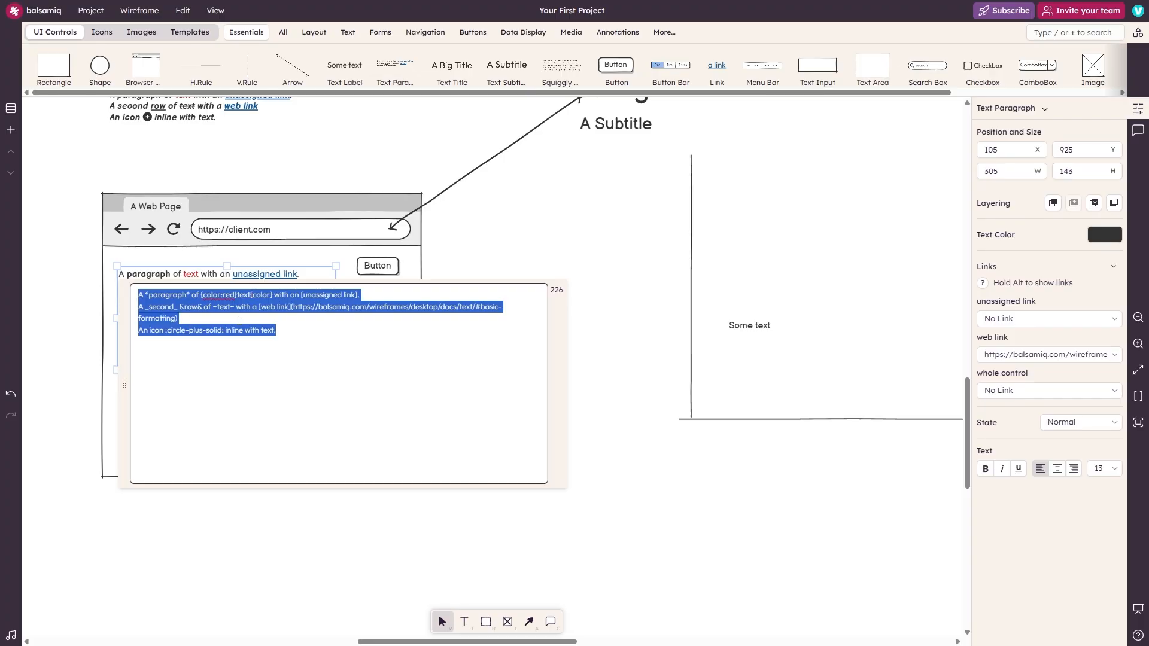
click(502, 225)
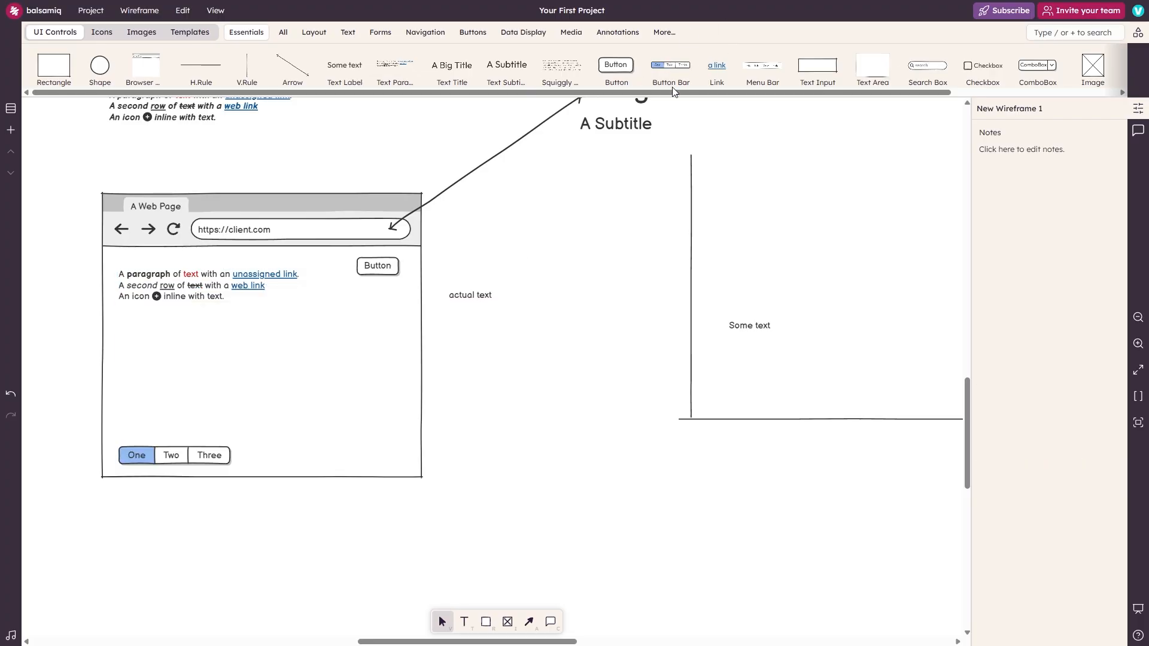
Step: Link the One segment of the browser window's button bar to the web address google.com
double_click(164, 456)
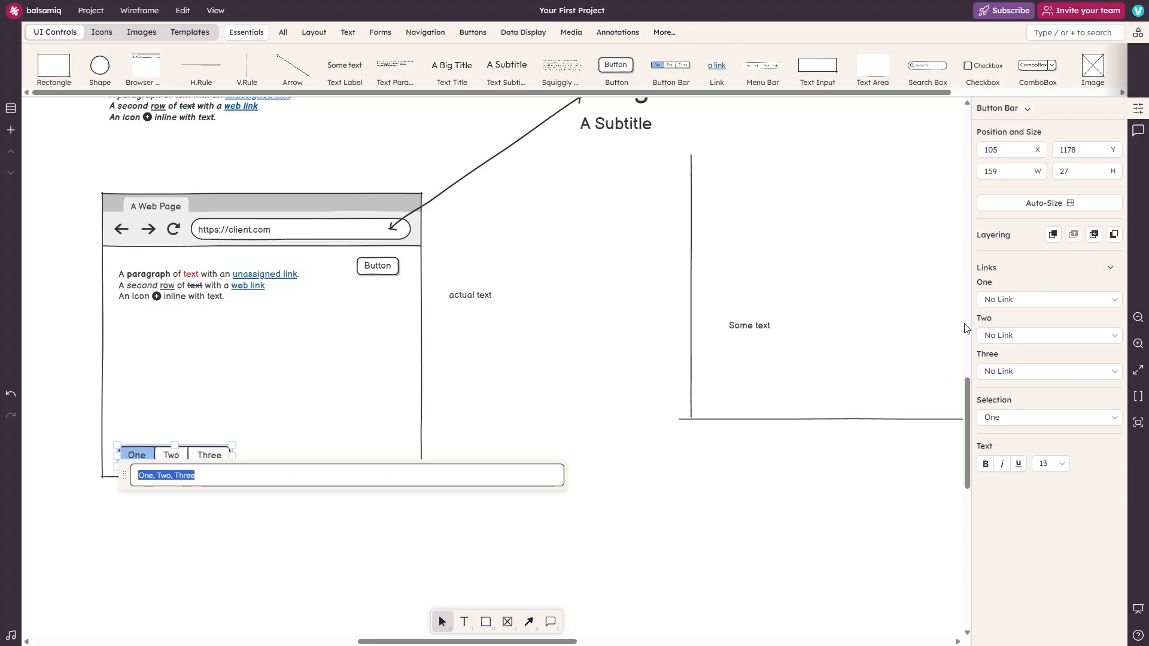
click(1023, 299)
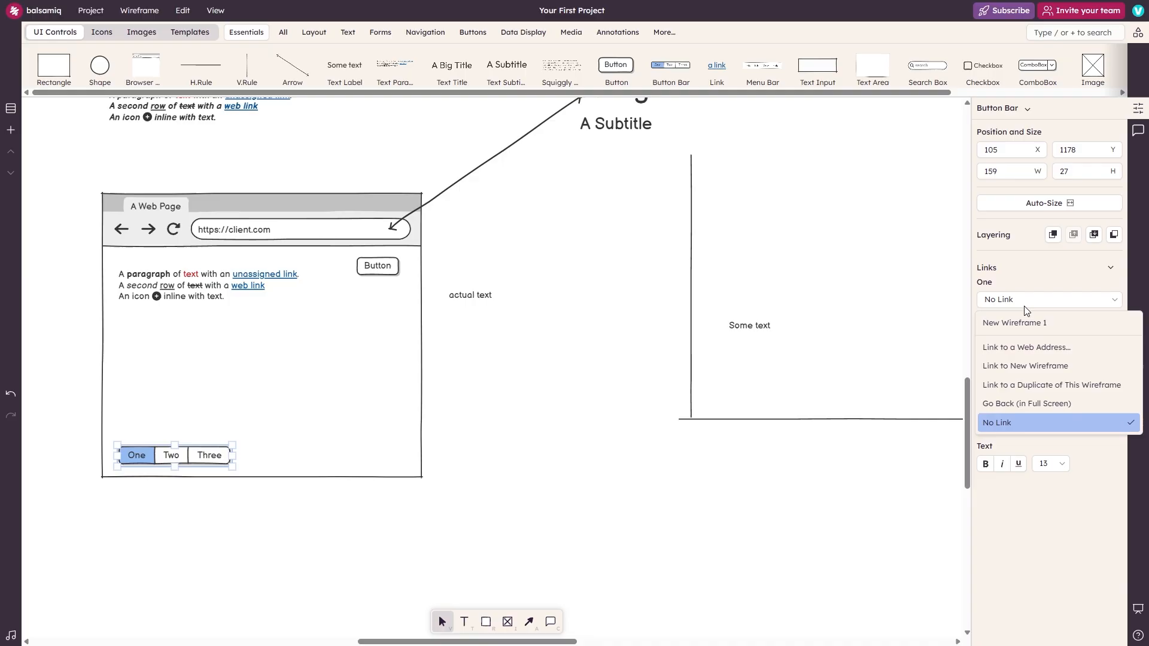
click(1024, 347)
text(goog)
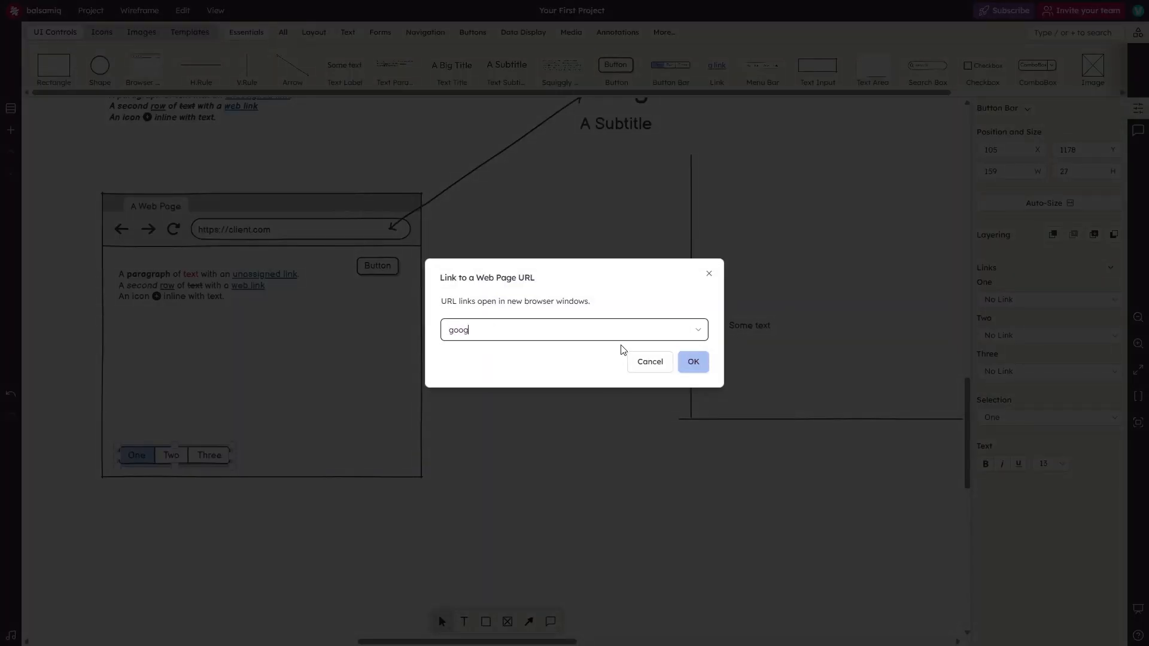
text(le.com)
key(Return)
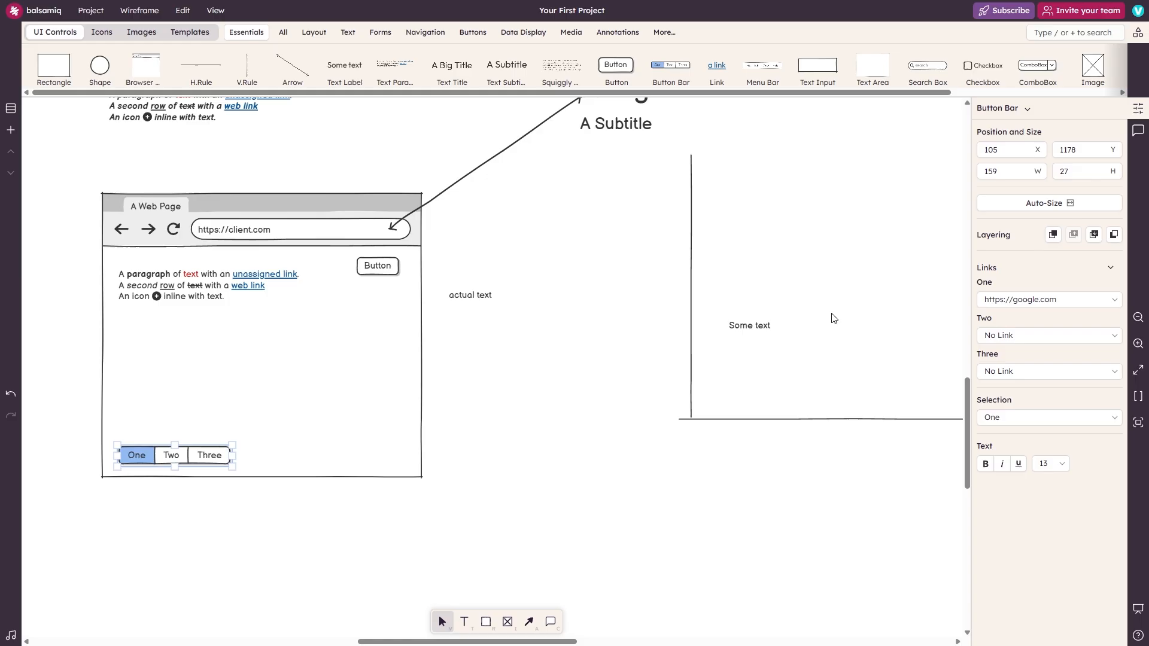
Step: Link the button bar's Two segment to a new wireframe
click(1017, 335)
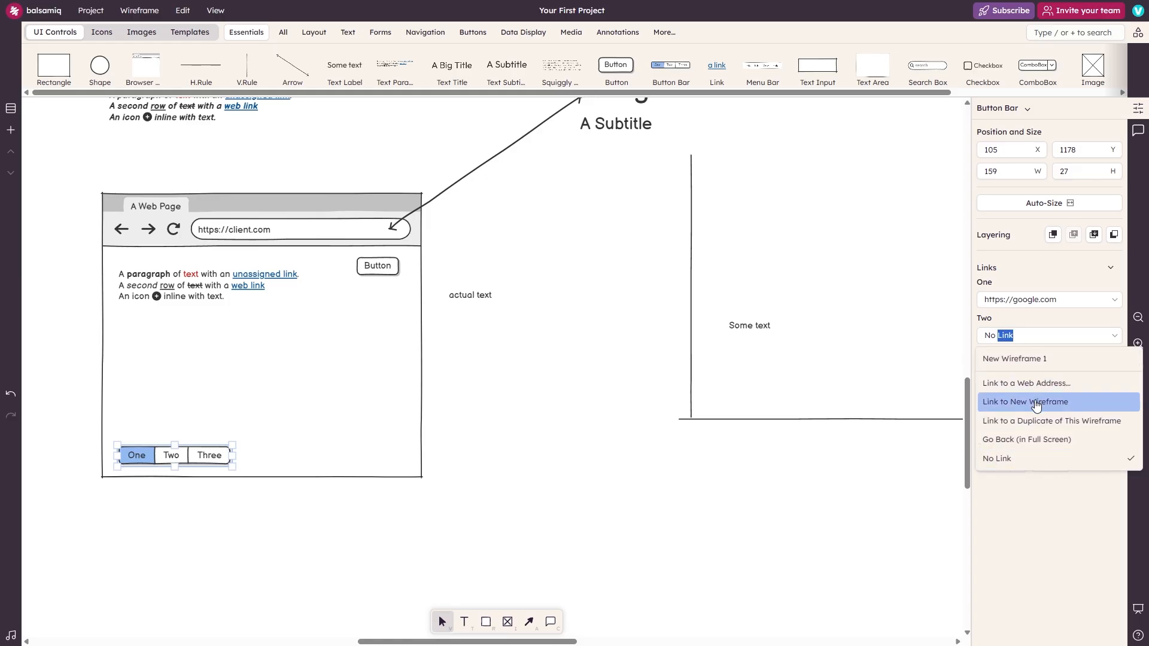
click(1035, 400)
click(88, 244)
click(60, 177)
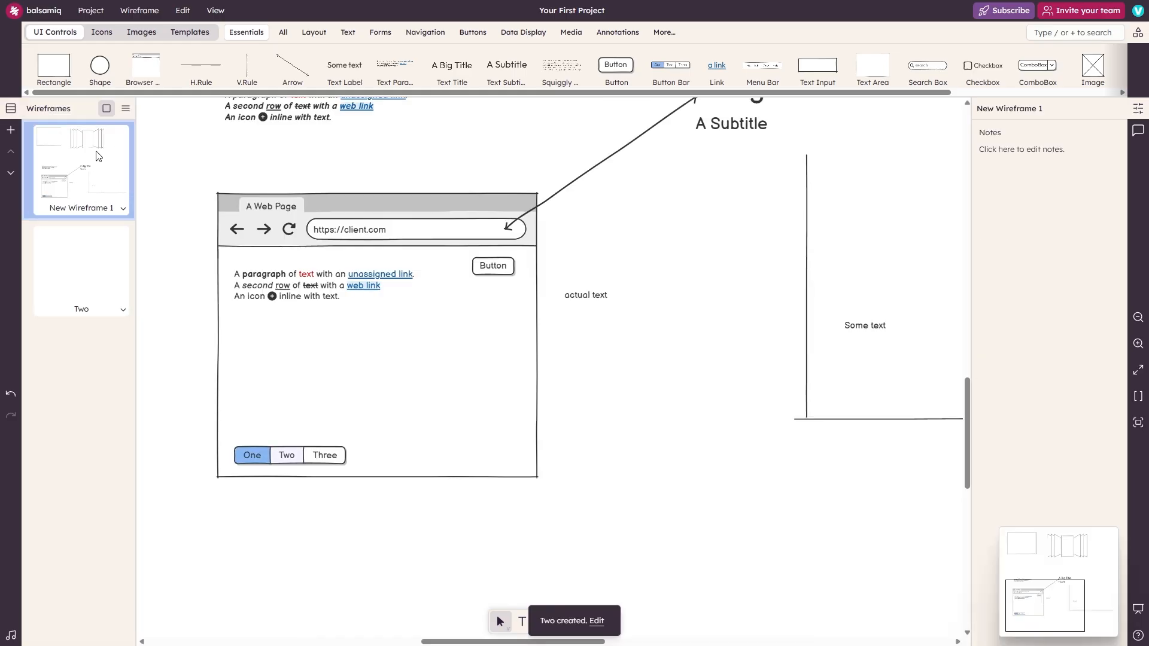
Step: View the empty wireframe Two, test the Two segment's link from New Wireframe 1, and return to New Wireframe 1
click(72, 251)
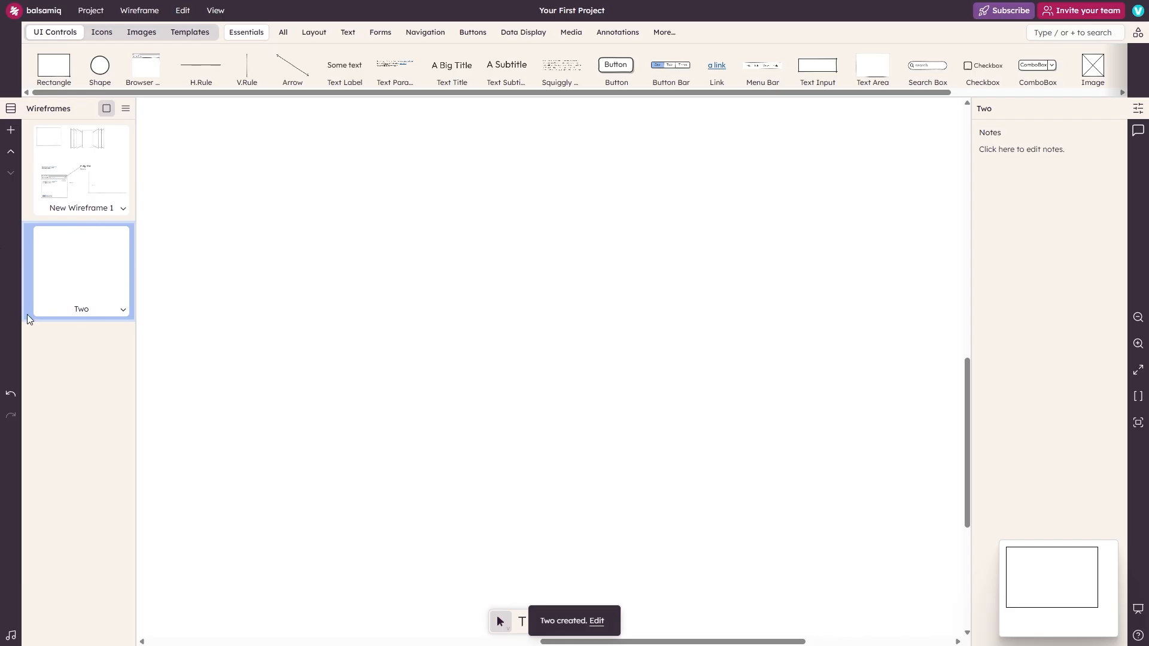
click(82, 183)
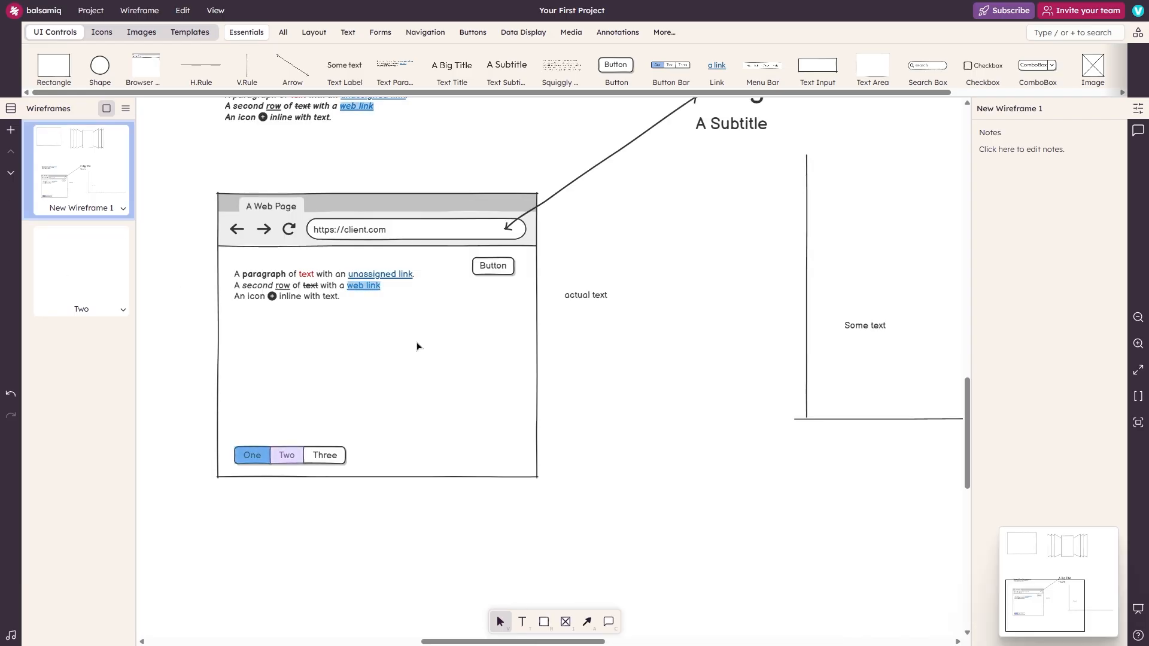
alt+click(286, 457)
click(51, 186)
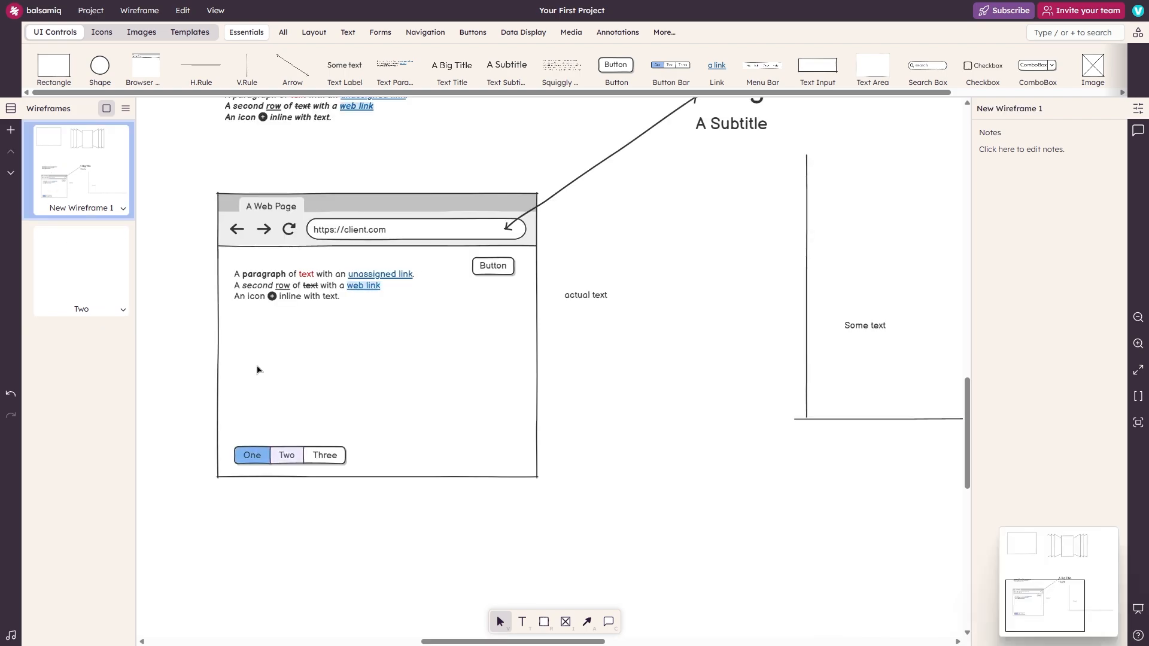
Step: Link the button bar's Three segment to a duplicate of this wireframe
double_click(334, 455)
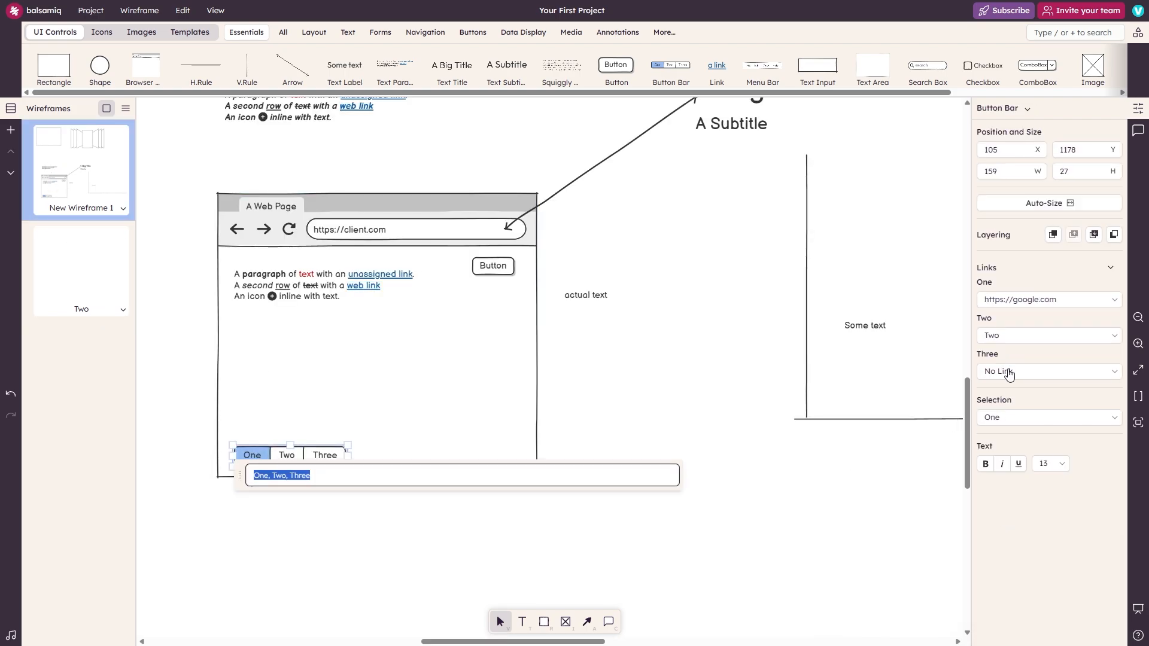
click(1006, 371)
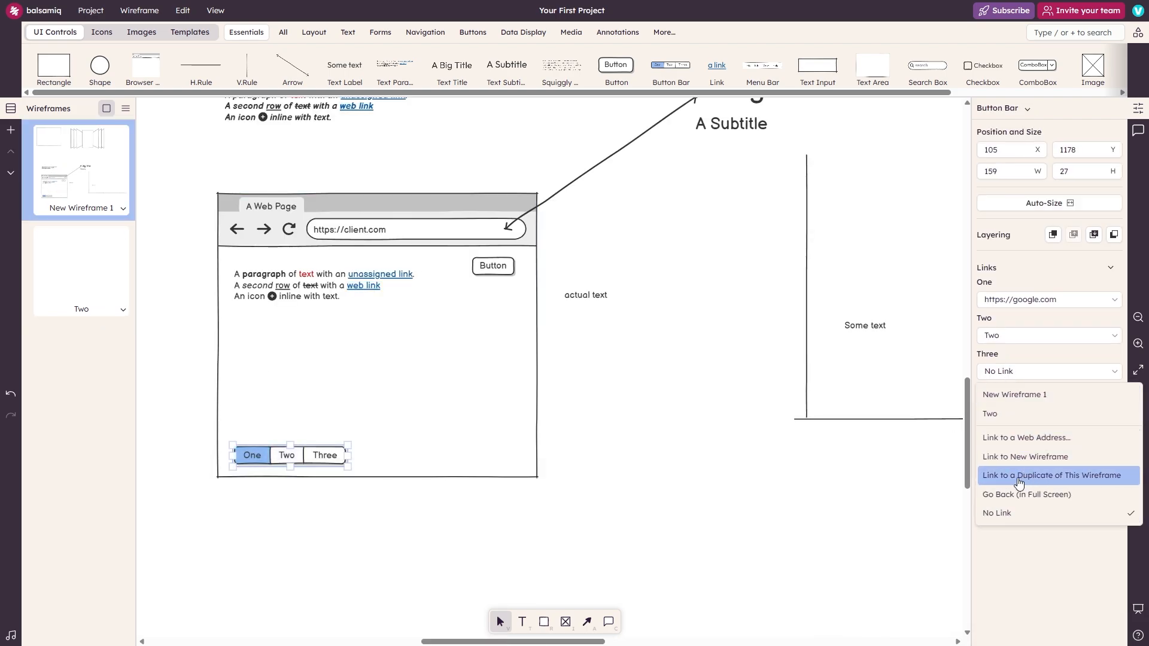
click(1041, 478)
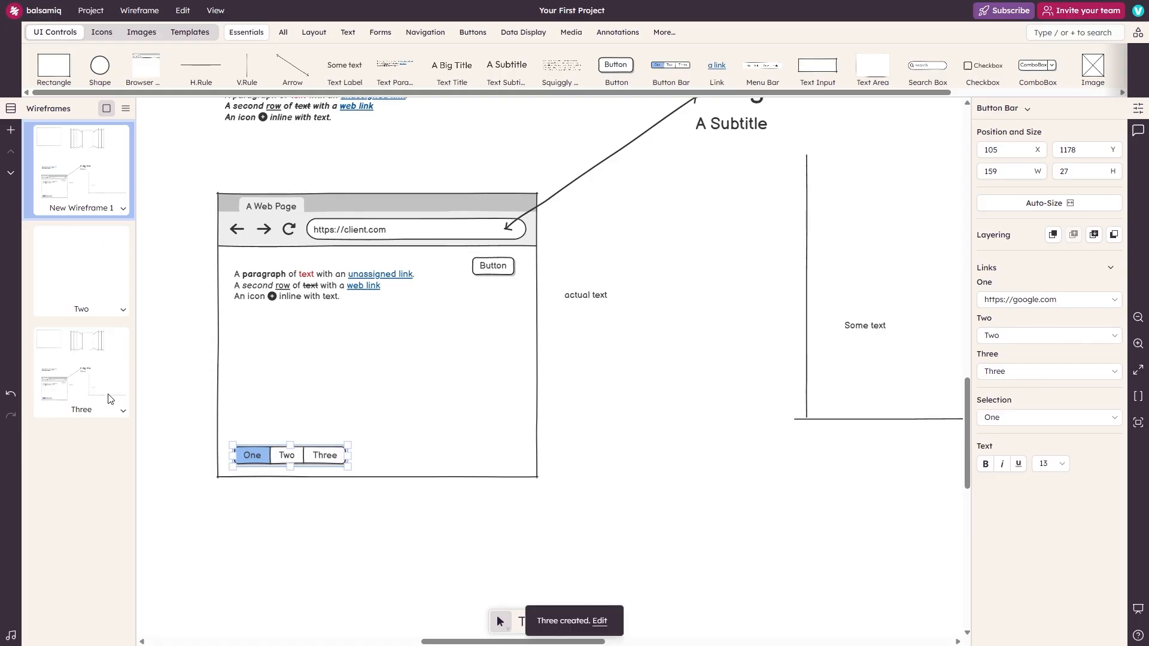
Step: Open the duplicate wireframe Three and compare its contents with New Wireframe 1
scroll(187, 224, up, 1)
click(54, 353)
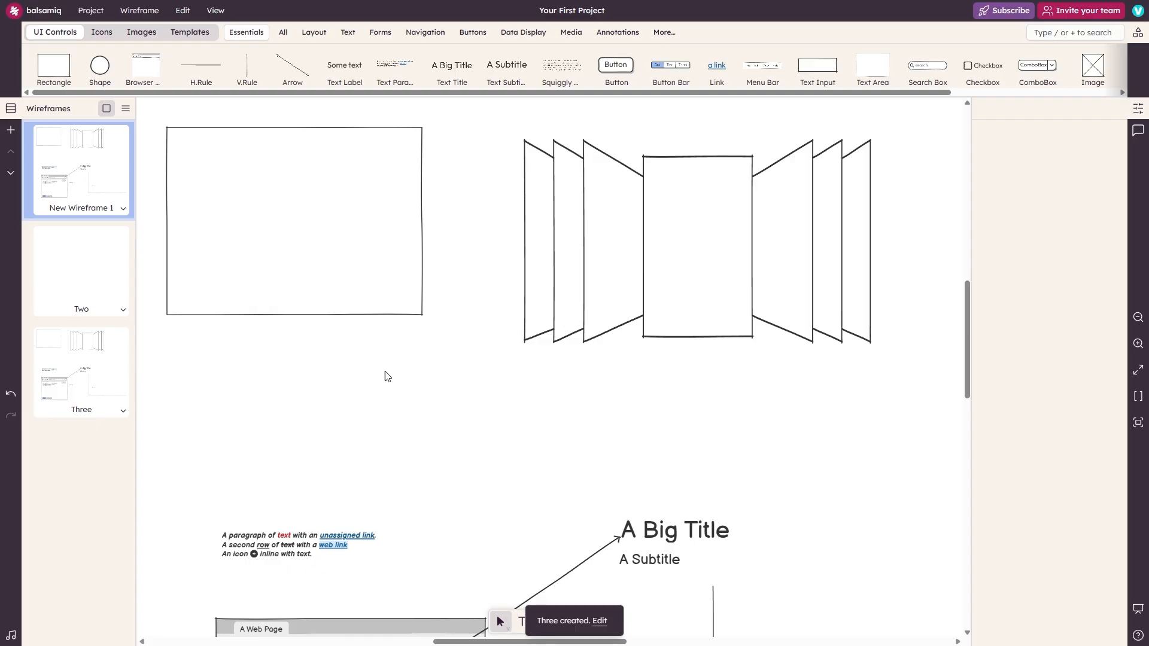
scroll(463, 414, down, 5)
scroll(508, 377, up, 7)
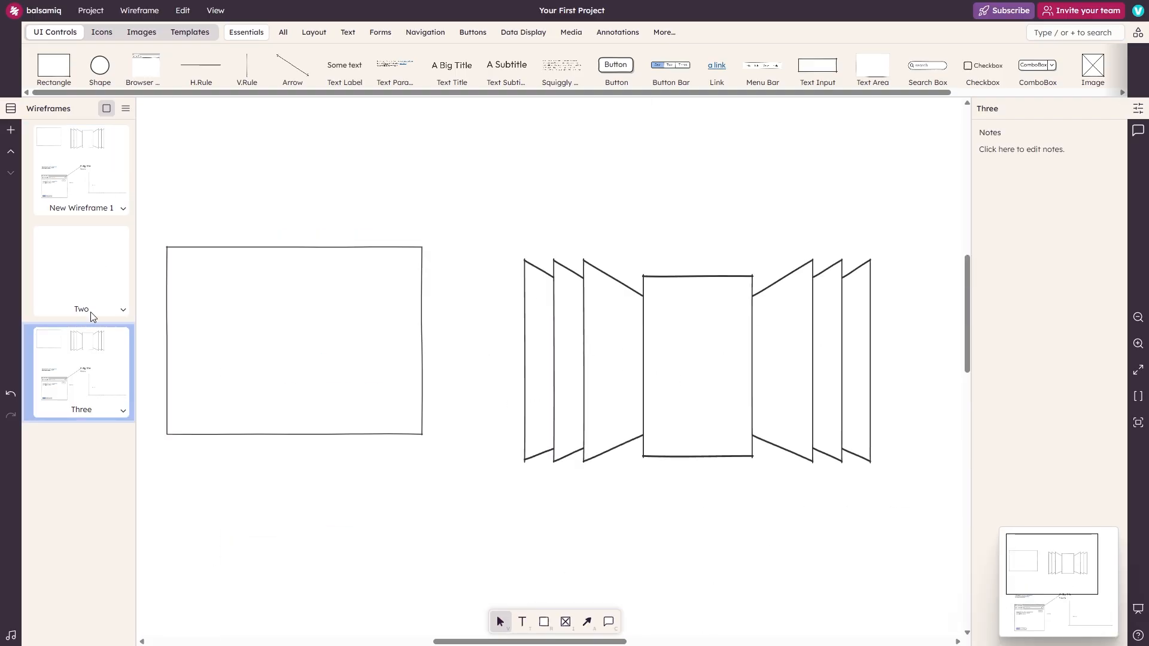
click(58, 160)
click(96, 342)
scroll(345, 323, up, 2)
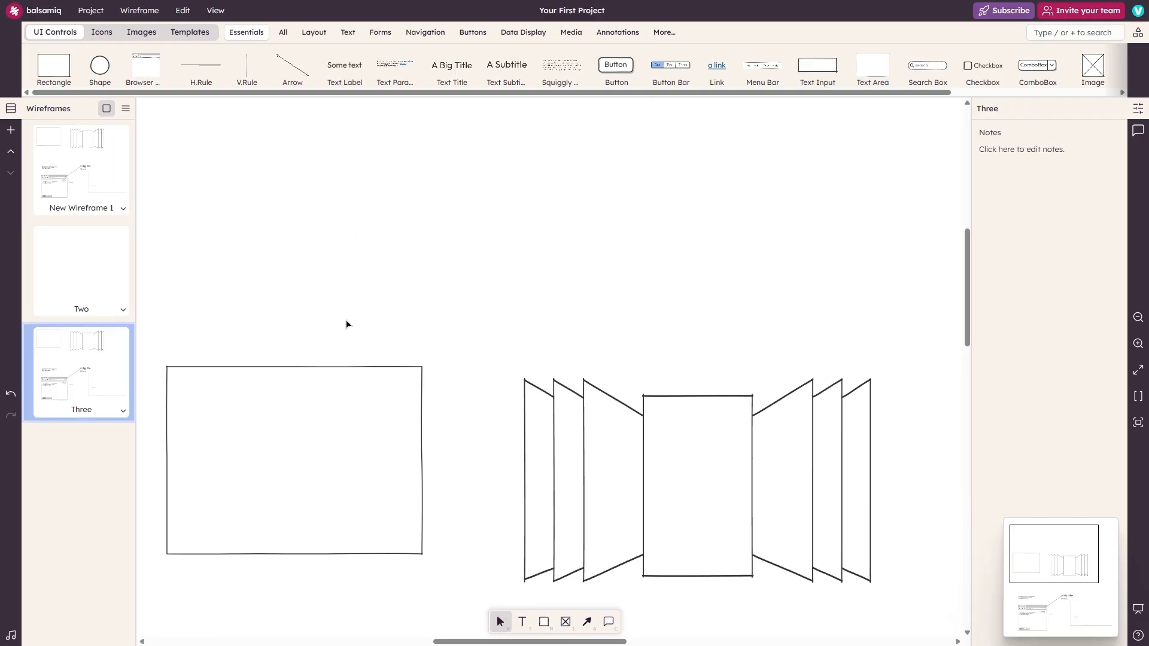
scroll(577, 321, down, 5)
scroll(698, 213, up, 1)
scroll(251, 464, down, 7)
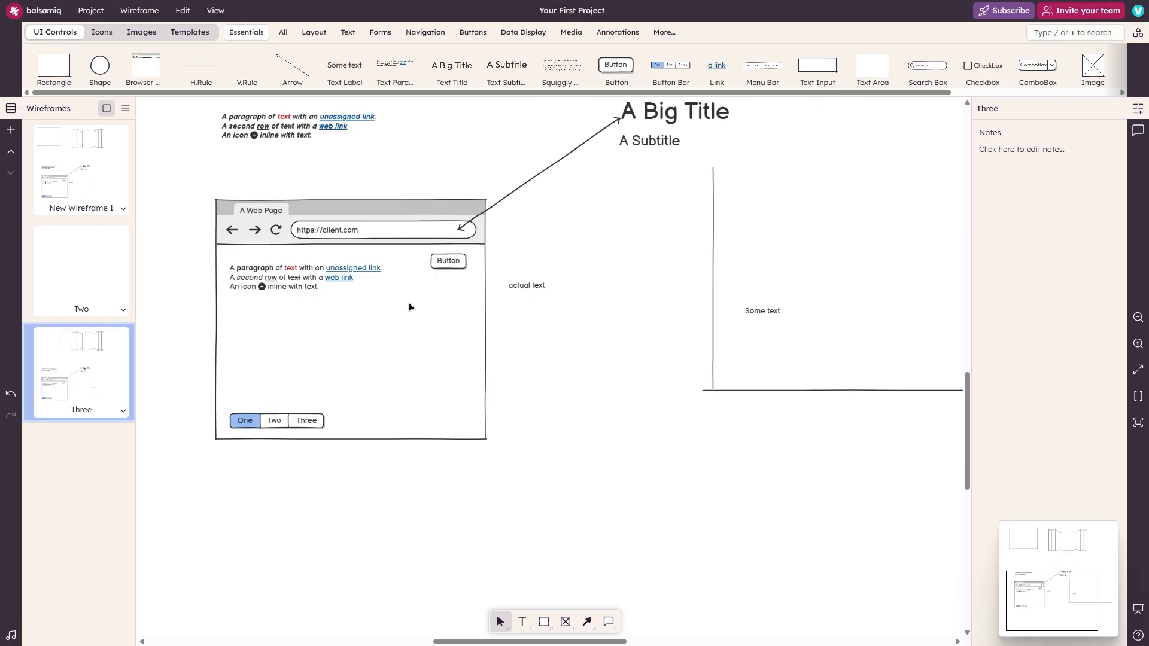
Step: Delete the single Button from the browser window in wireframe Three
double_click(458, 265)
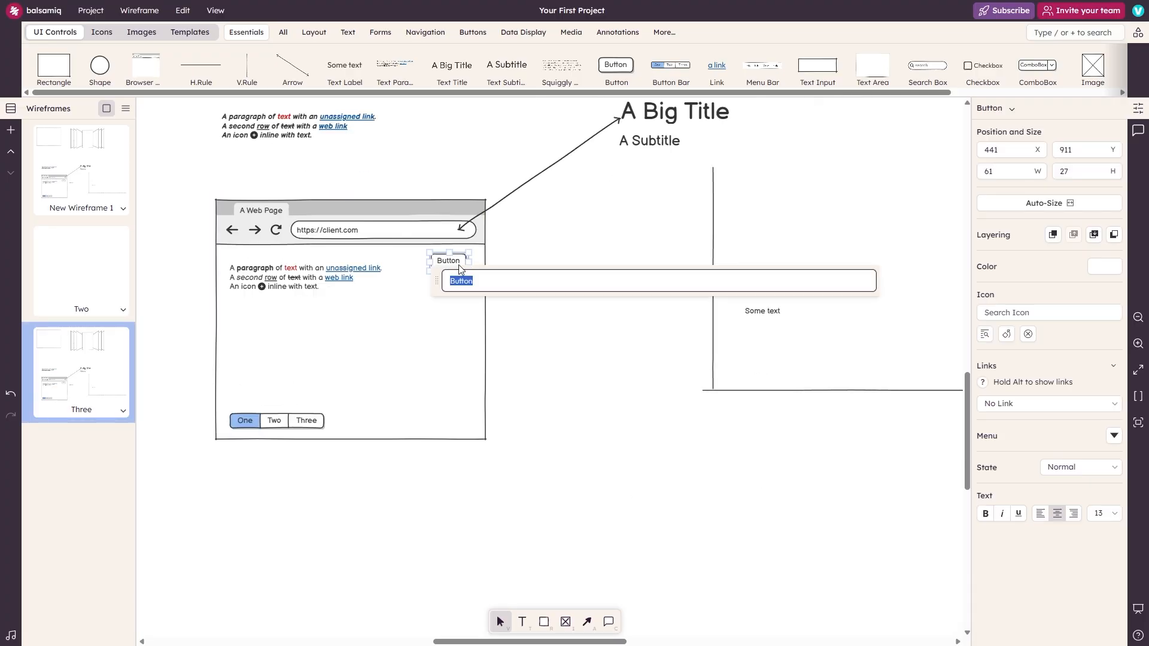
key(BackSpace)
click(521, 233)
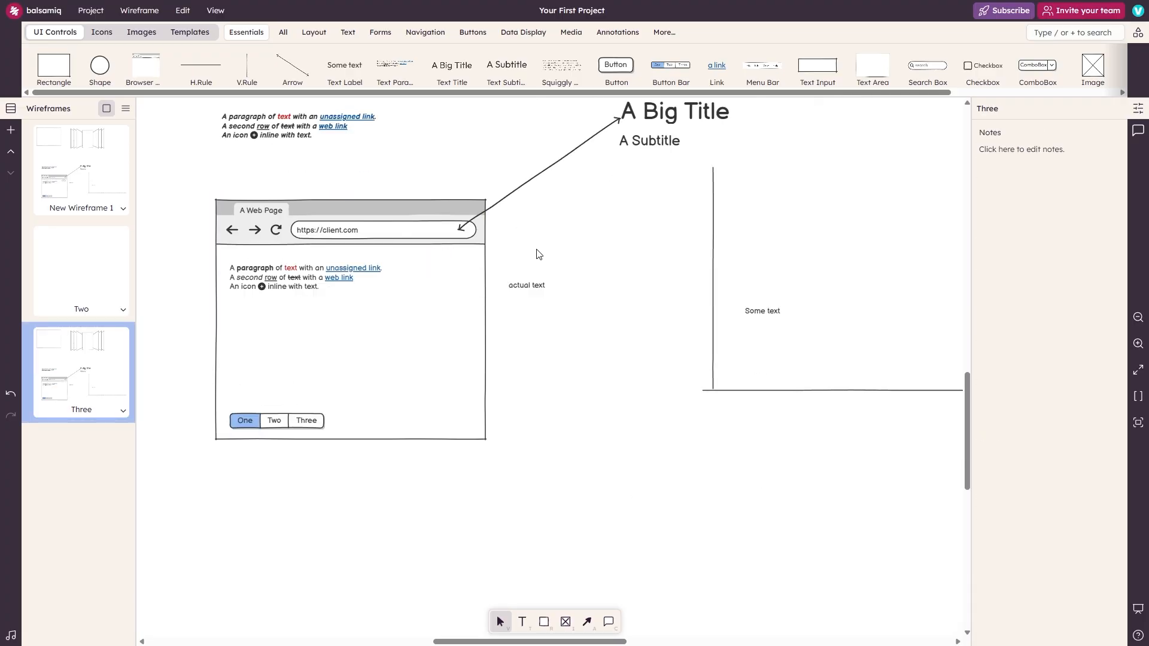
Step: Test the Three segment's link from New Wireframe 1 to wireframe Three, and return to New Wireframe 1
click(31, 177)
alt+click(323, 517)
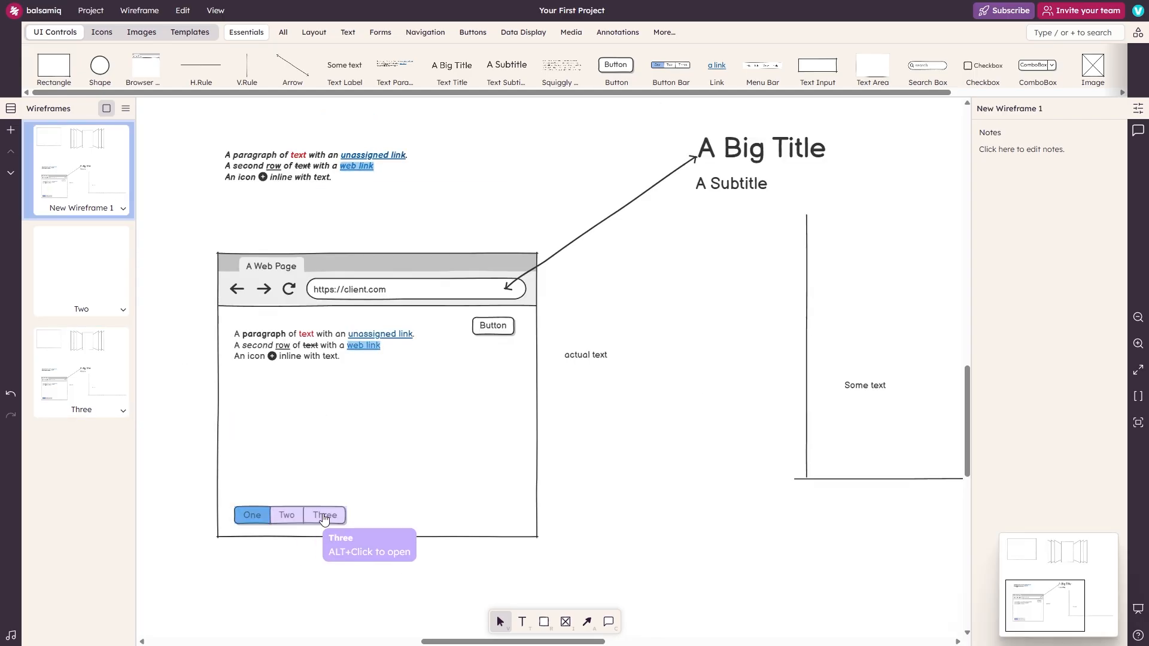
click(54, 185)
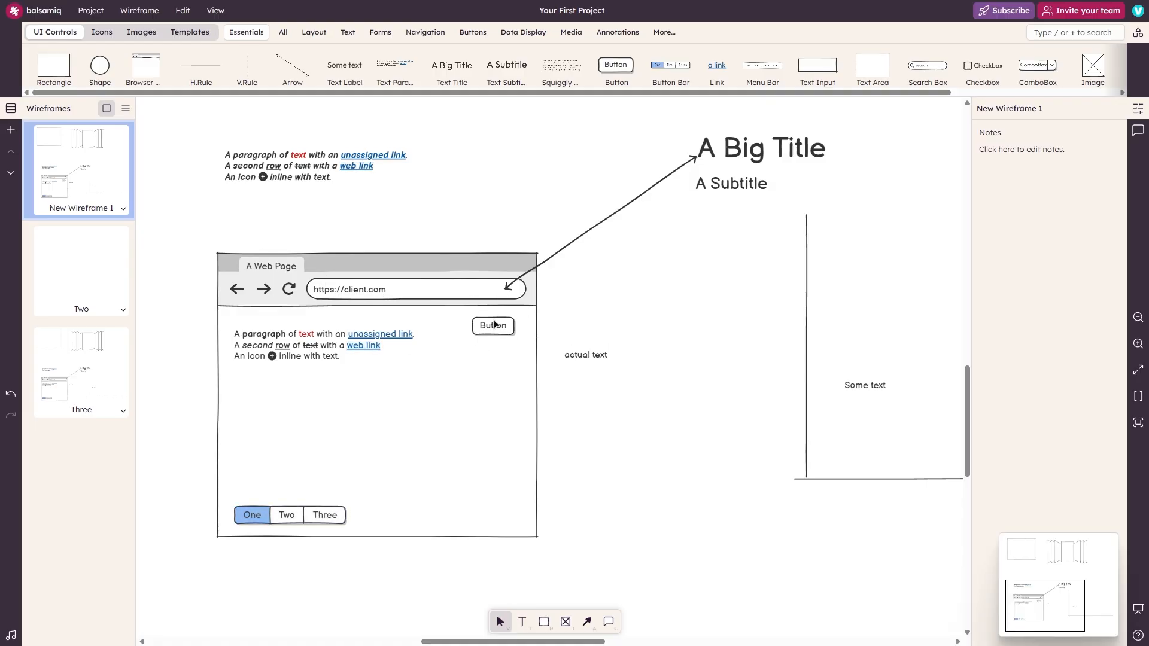
alt+click(324, 515)
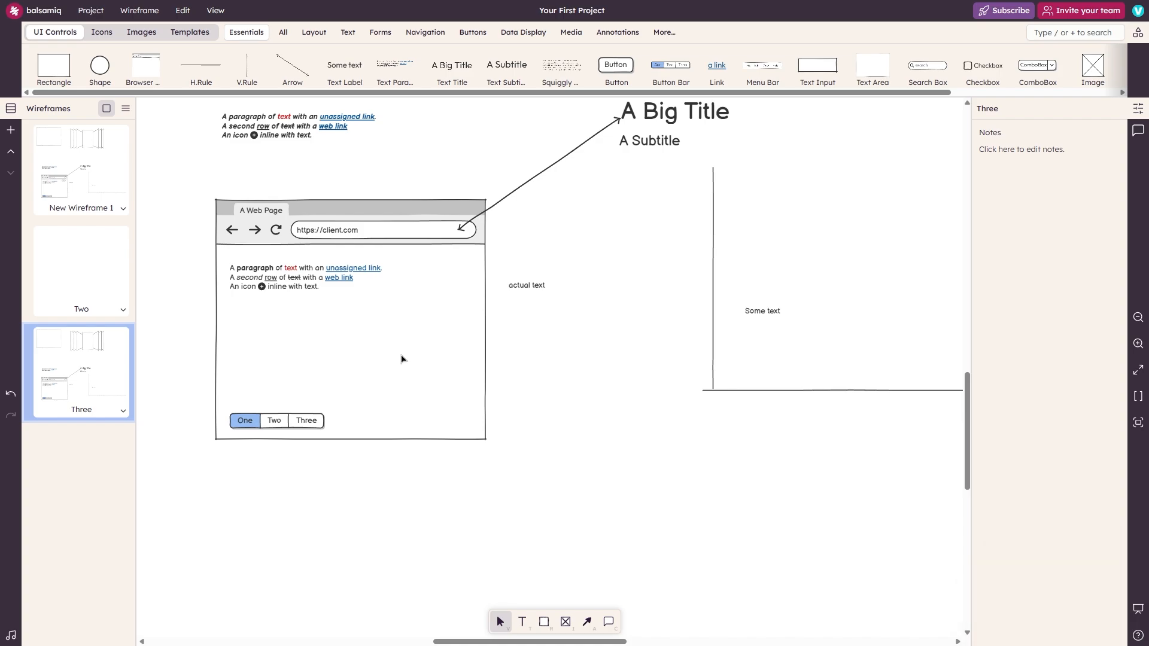
click(84, 195)
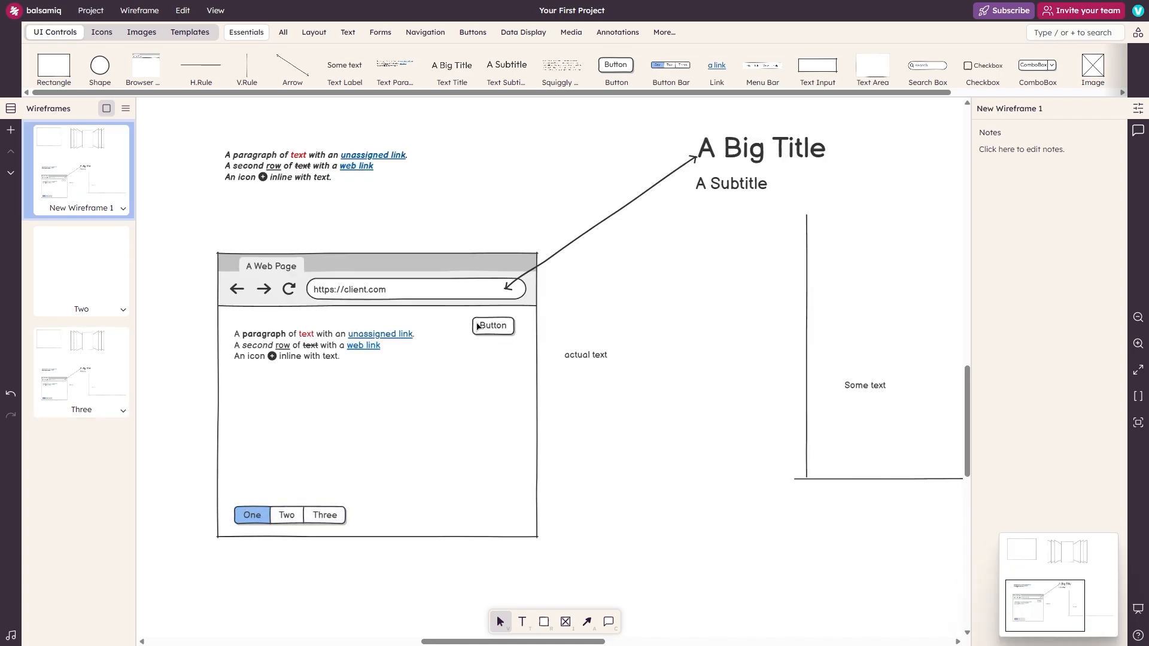
Step: Make the single Button in New Wireframe 1's browser window taller and shift it slightly right
click(482, 325)
drag(500, 340, 516, 337)
click(514, 353)
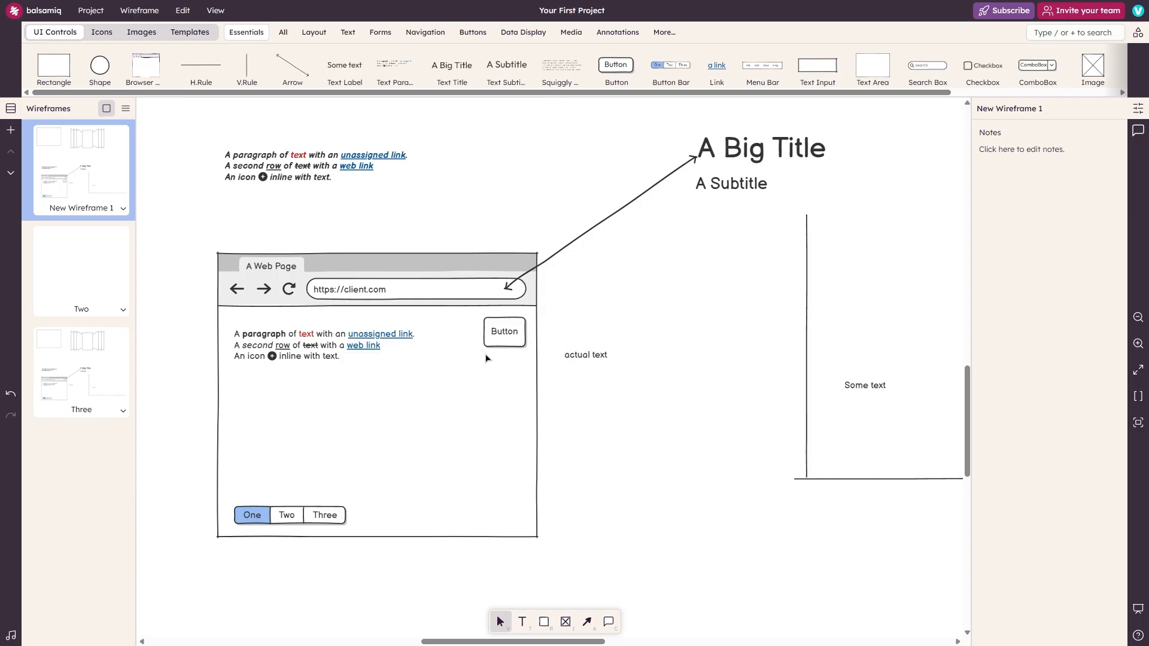
click(512, 342)
click(586, 340)
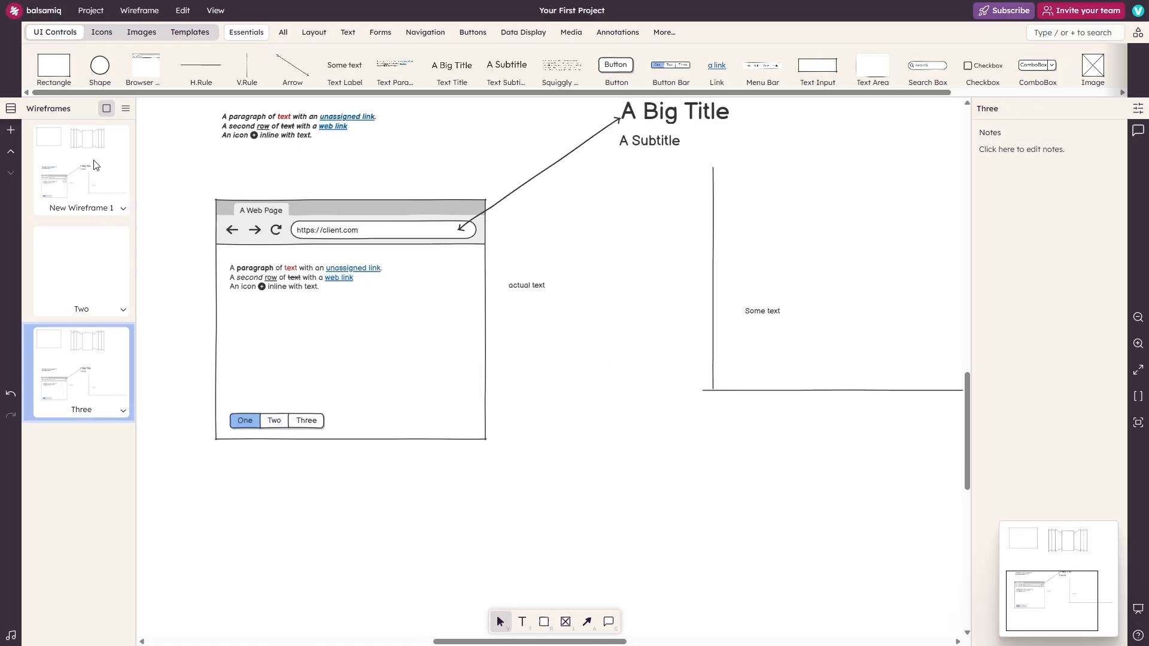
Step: Follow the Three segment's link again and switch between all three wireframes to compare them, ending on New Wireframe 1
click(94, 161)
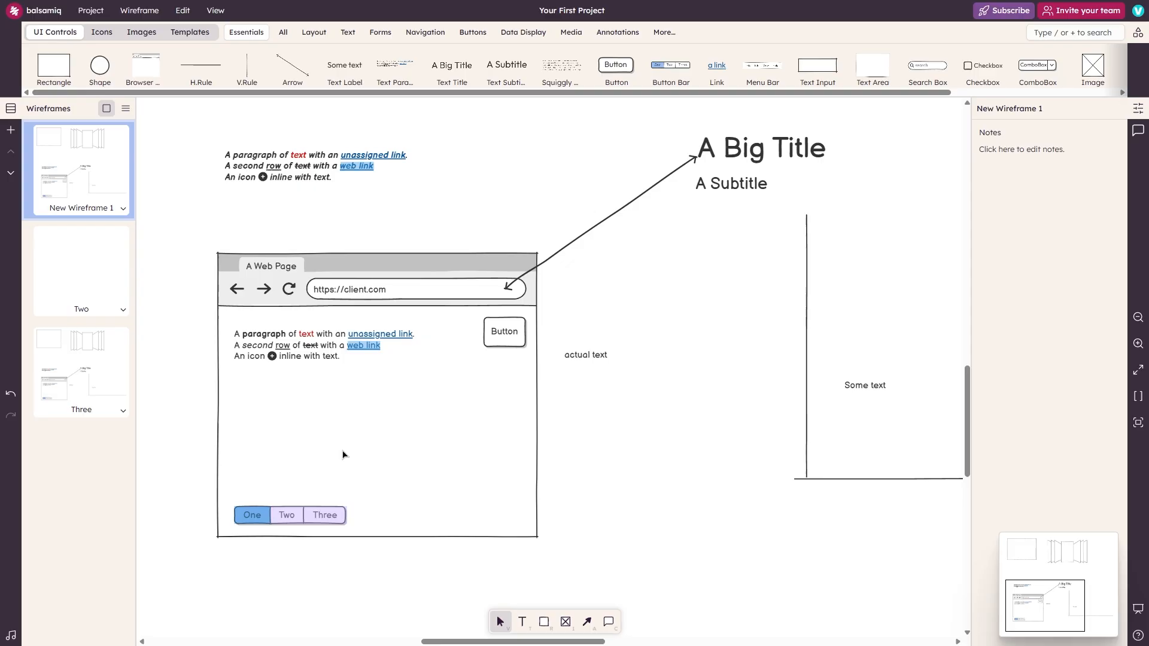
click(321, 520)
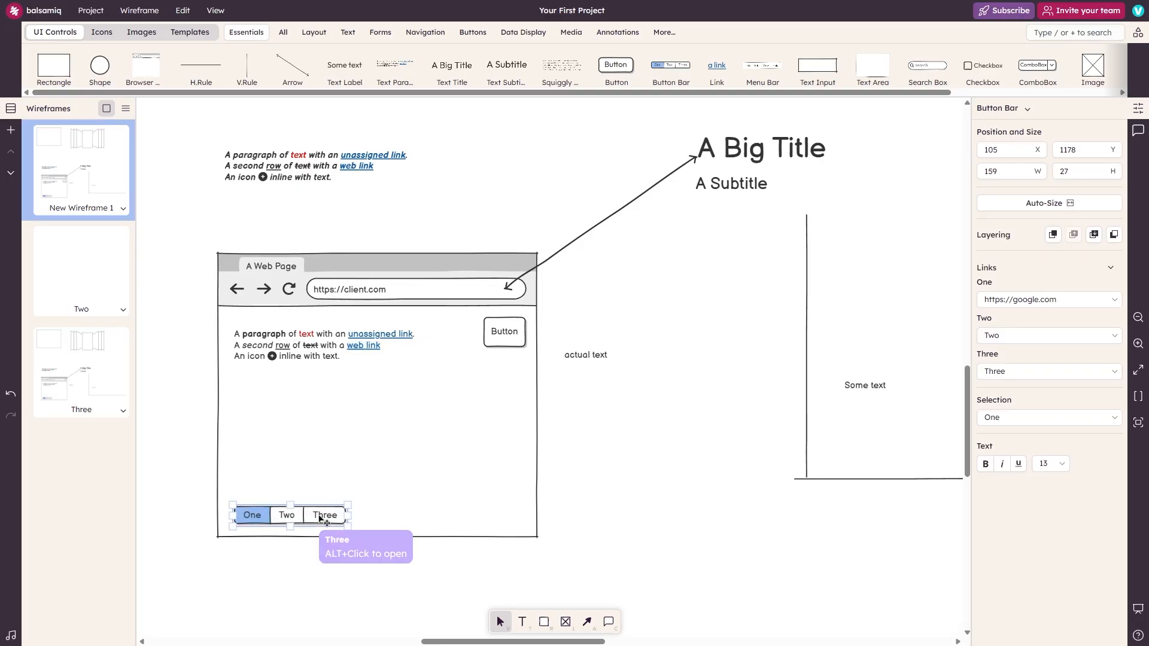
alt+click(321, 520)
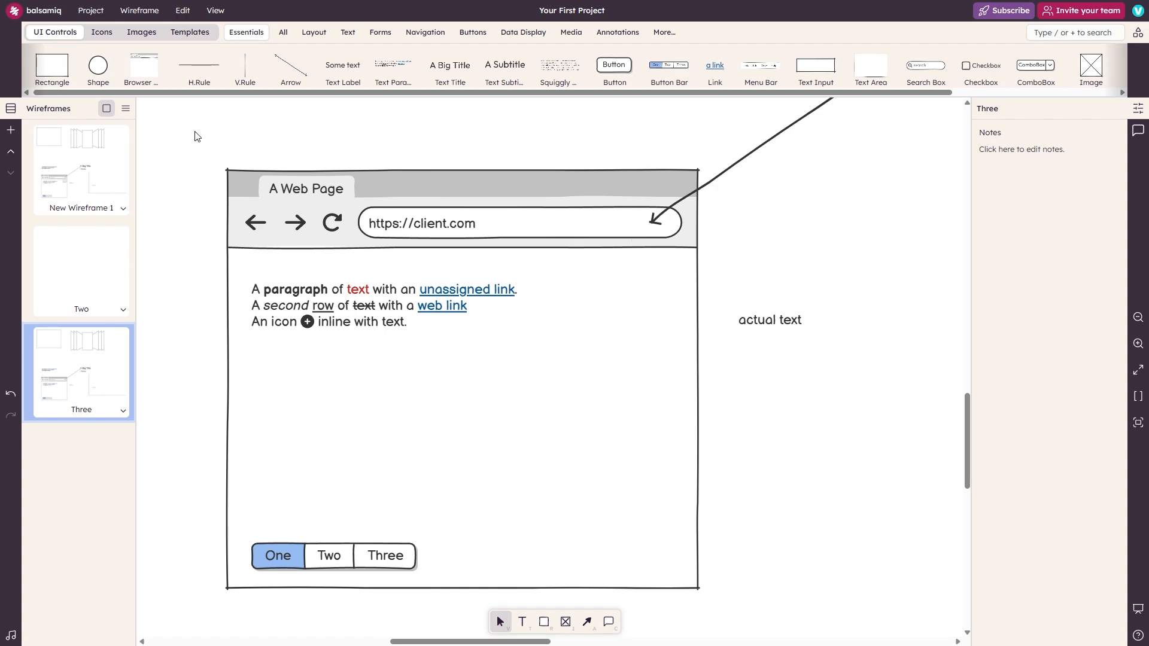
click(128, 170)
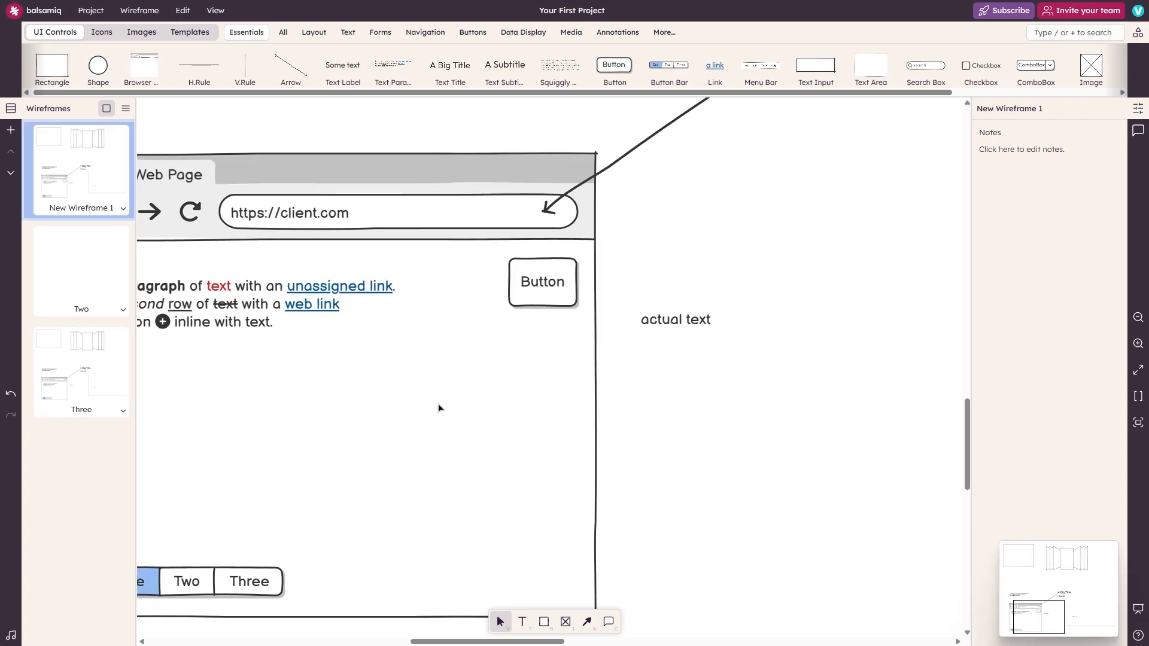
click(72, 398)
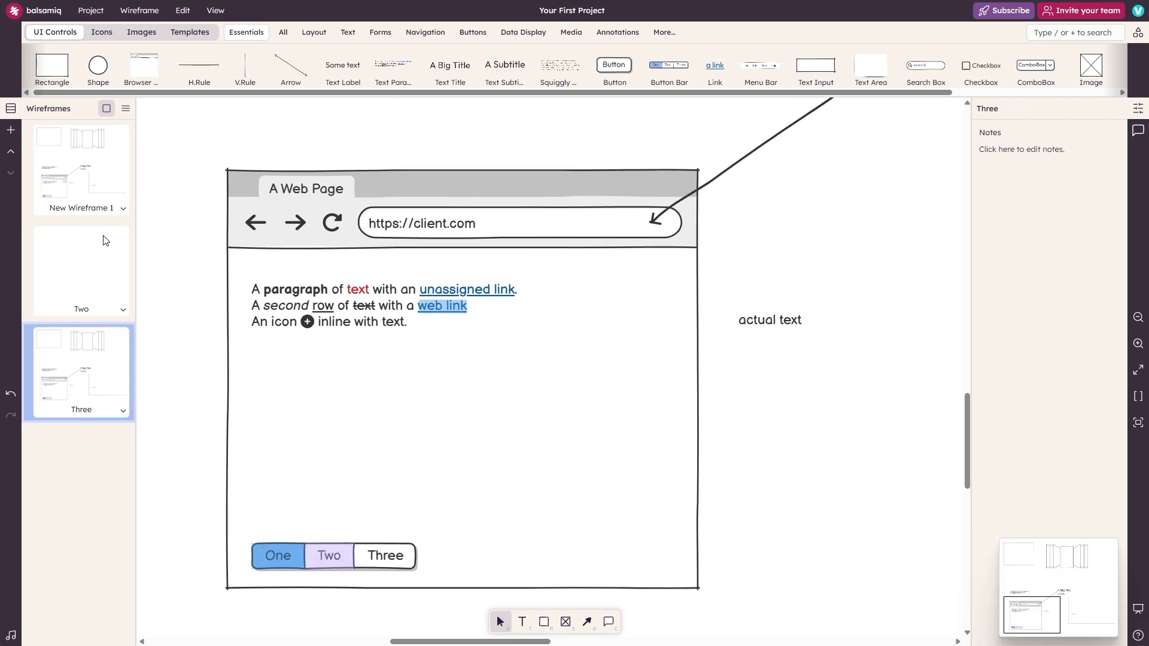
click(87, 275)
click(101, 197)
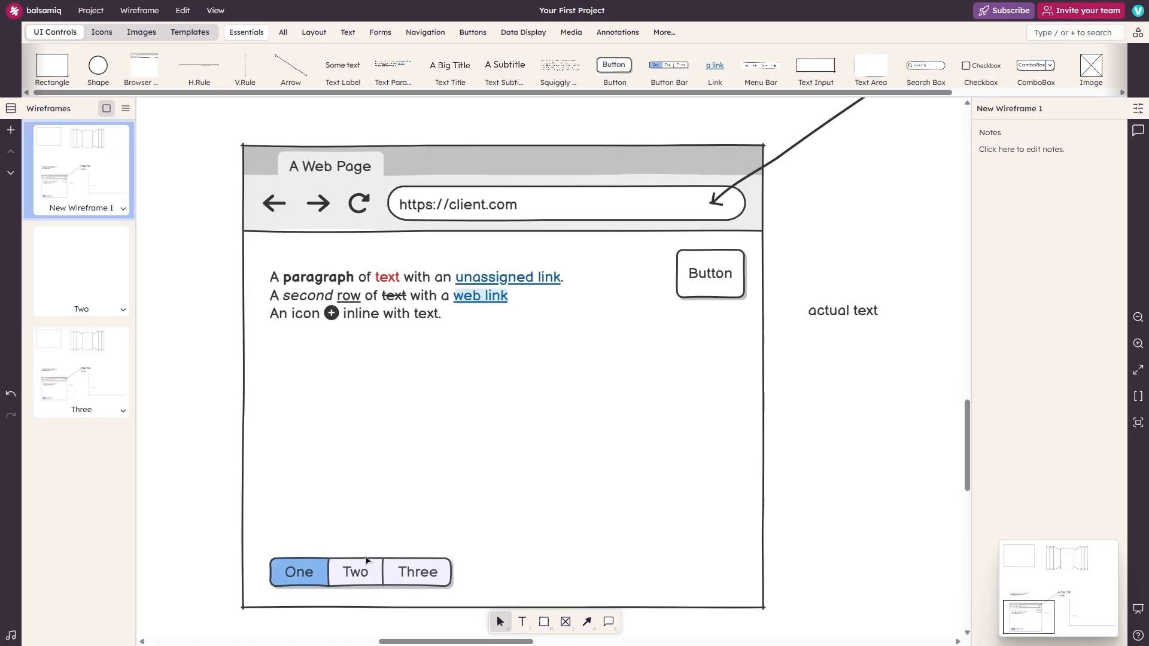
Step: Set the button bar's selected segment in New Wireframe 1 first to Two and finally to Three
click(450, 571)
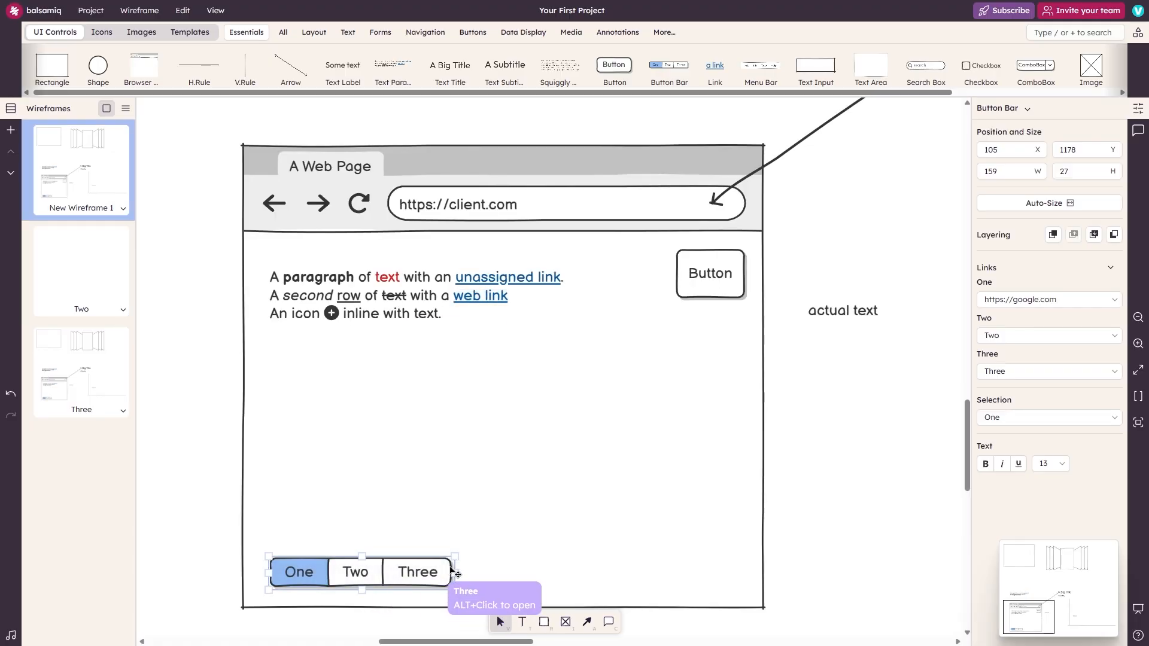
click(1013, 419)
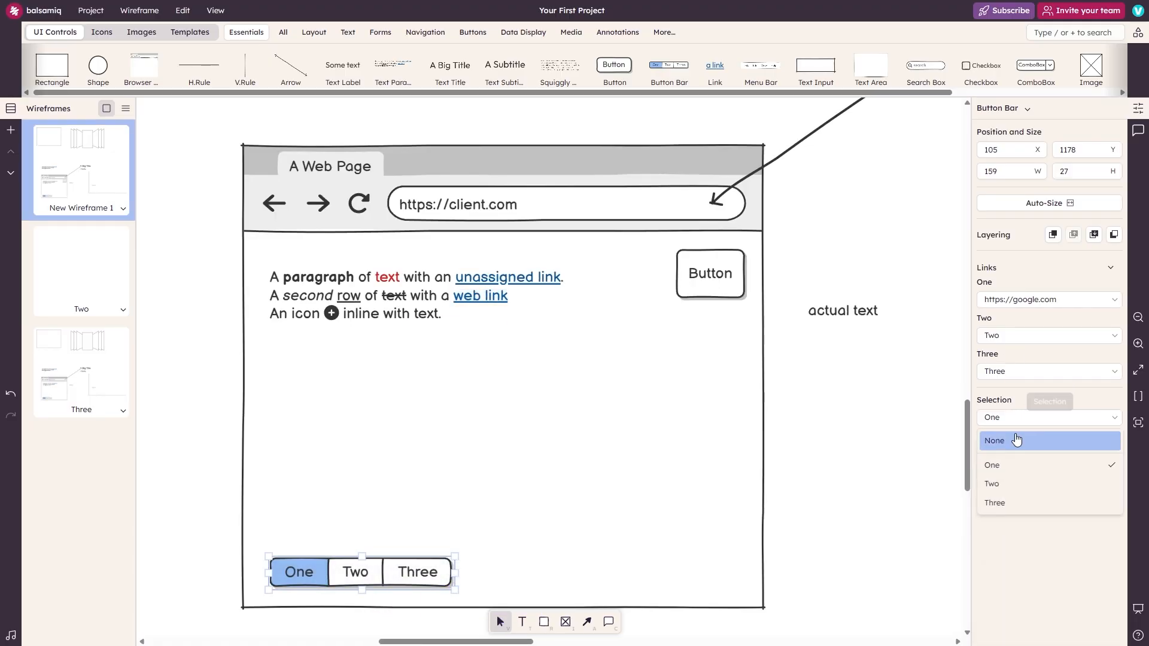
click(1007, 488)
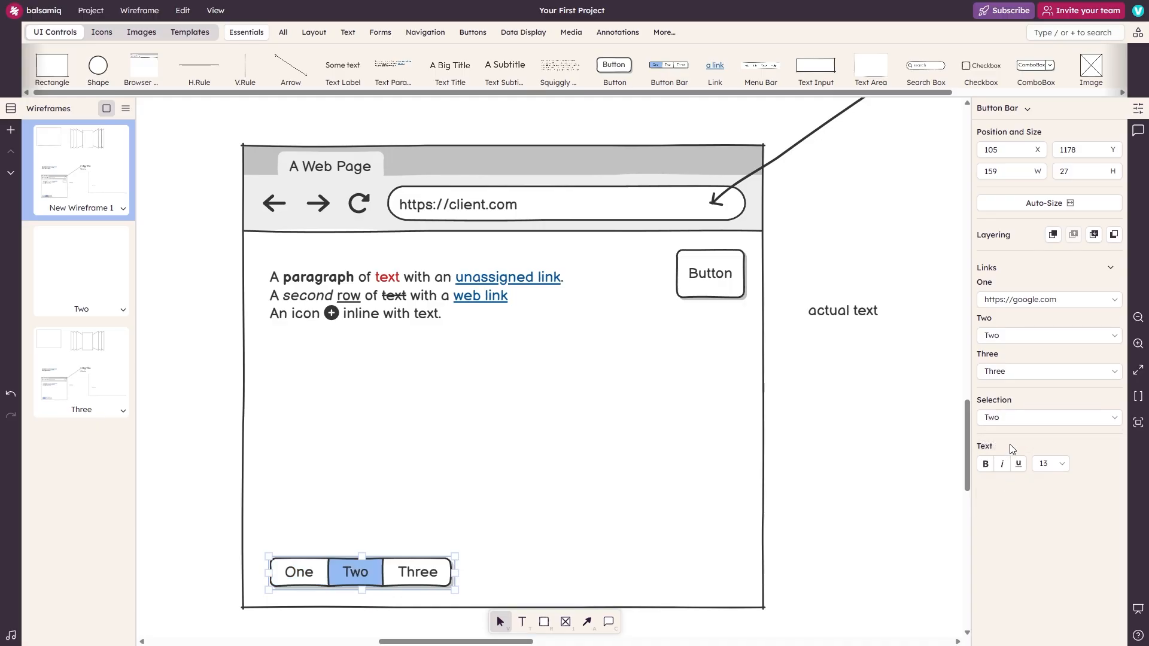
click(1008, 422)
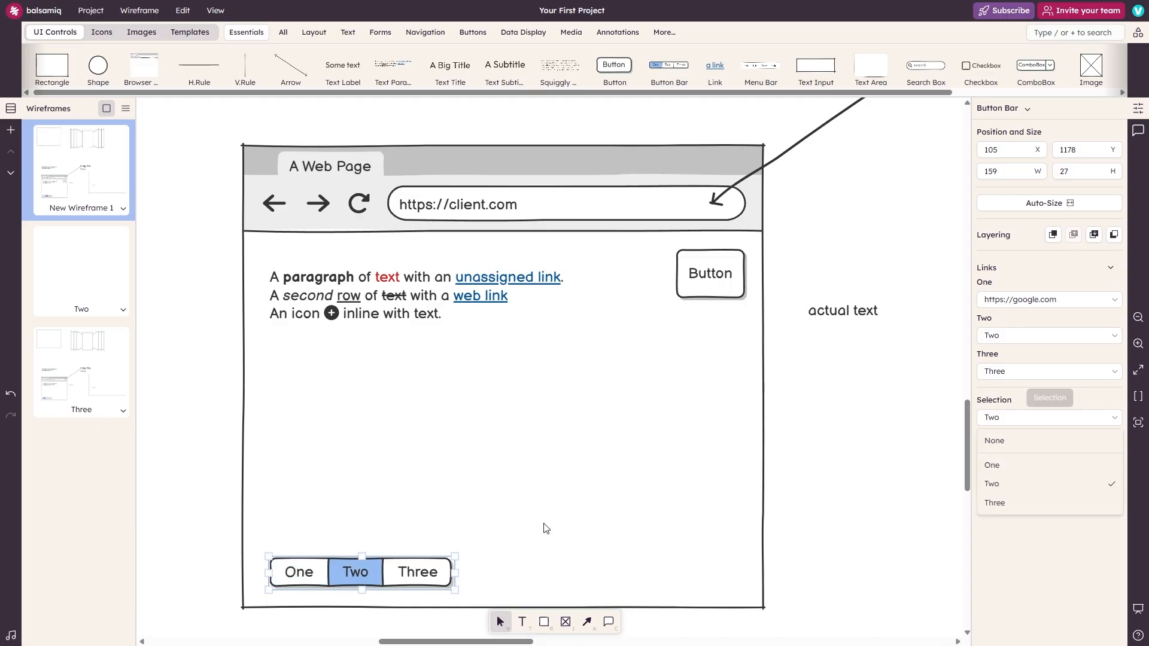
click(1006, 502)
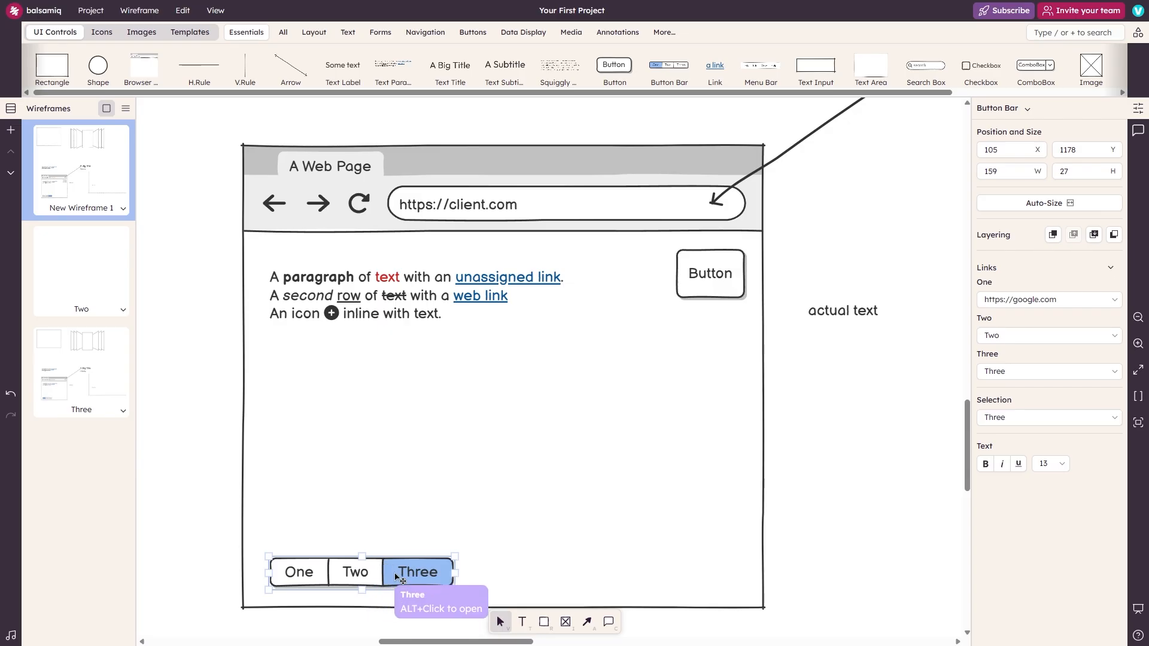
Step: Make the button bar's labels bold, italic and underlined, and set their font size to 18
click(985, 465)
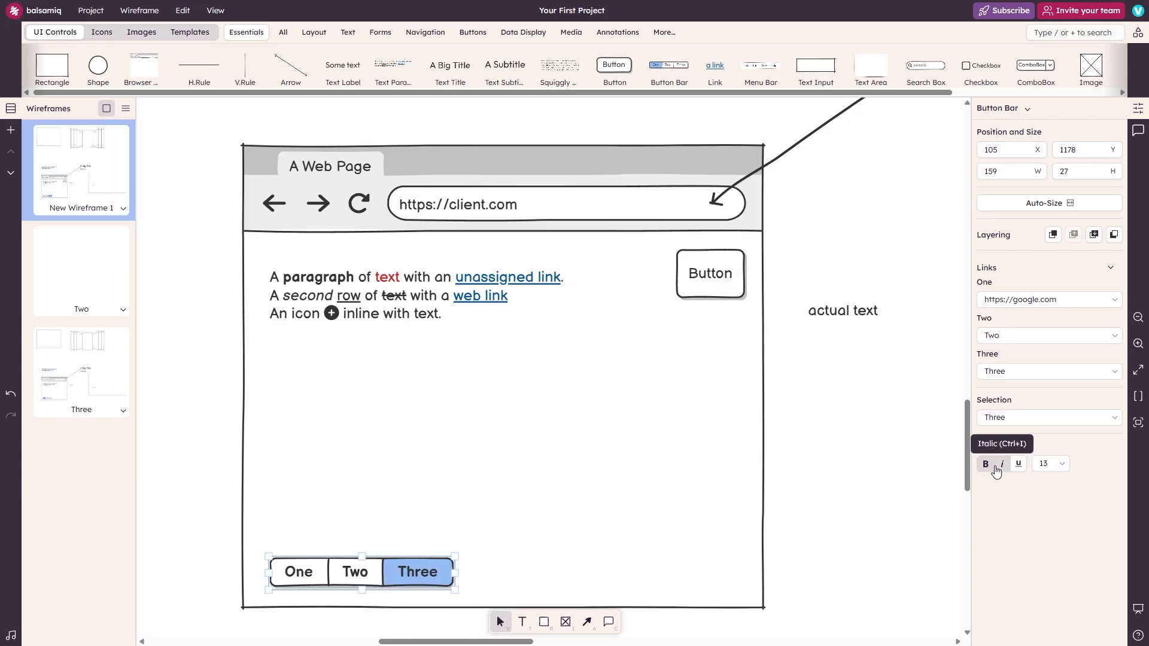
click(1003, 464)
click(1018, 464)
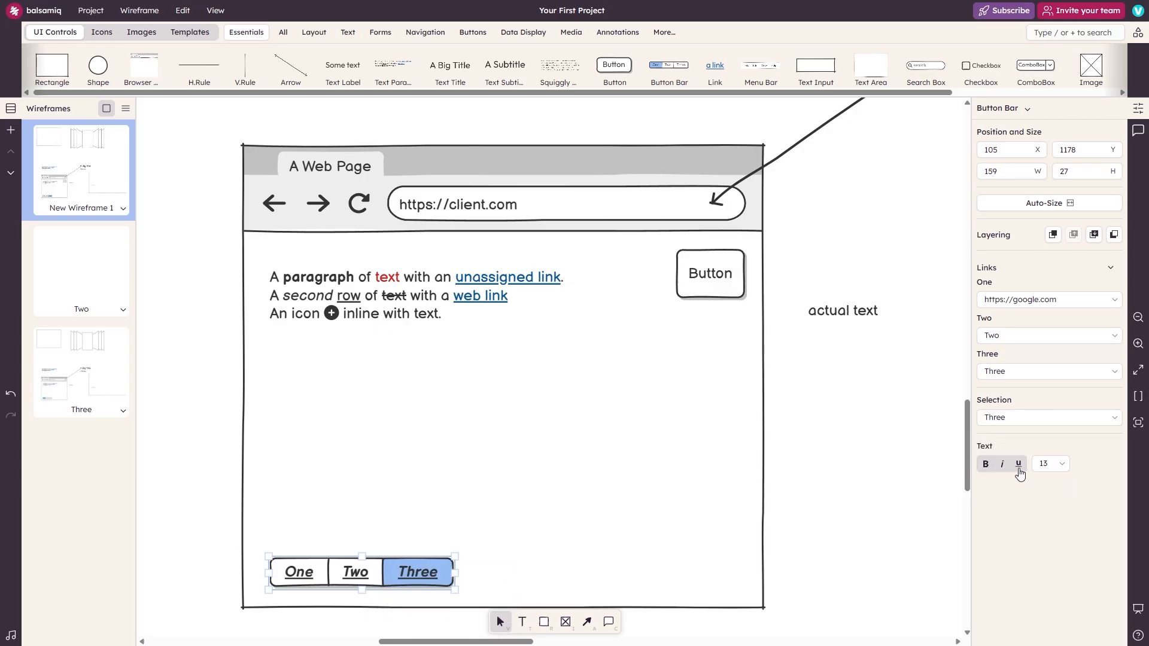
click(1051, 464)
click(1054, 424)
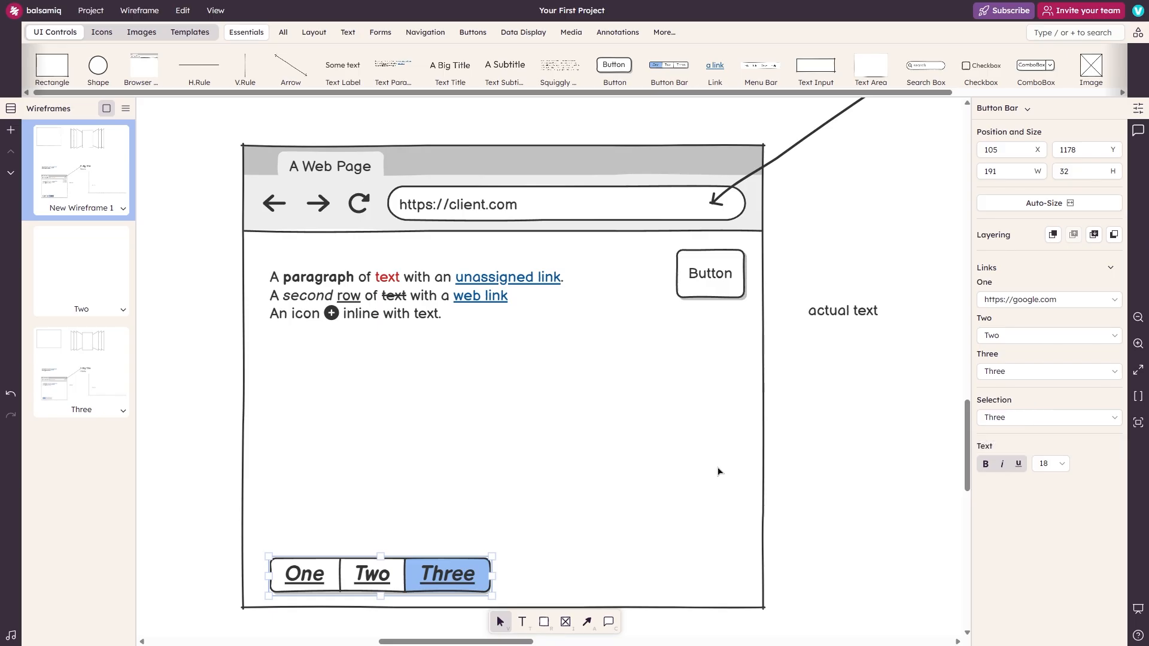
Step: Stretch the button bar upward to about 236 by 160, and fit it back to its labels with Auto-Size
drag(492, 554, 540, 411)
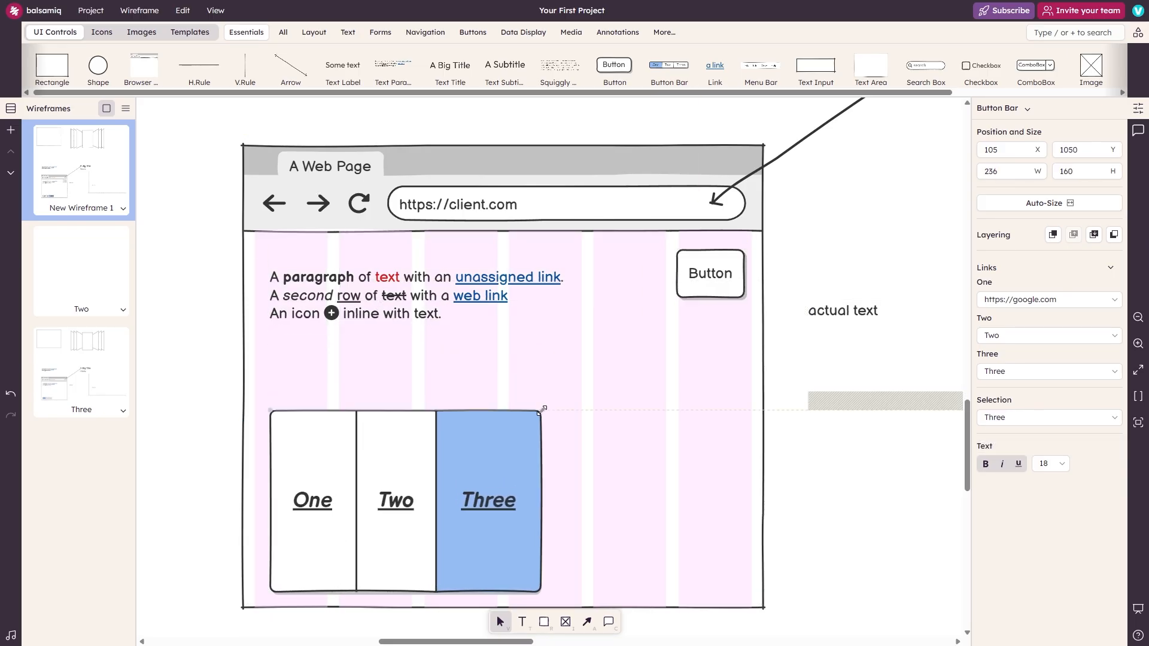
click(1058, 206)
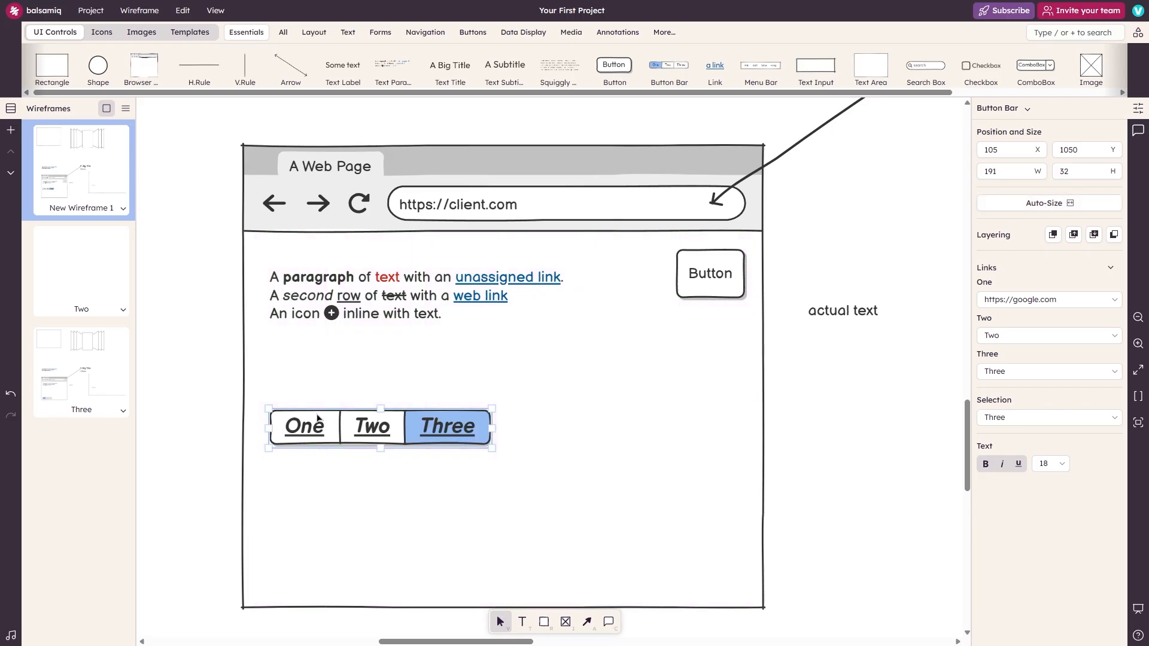
Step: Set the button bar's width to 333 and its height to 45
click(987, 175)
key(Return)
click(1074, 173)
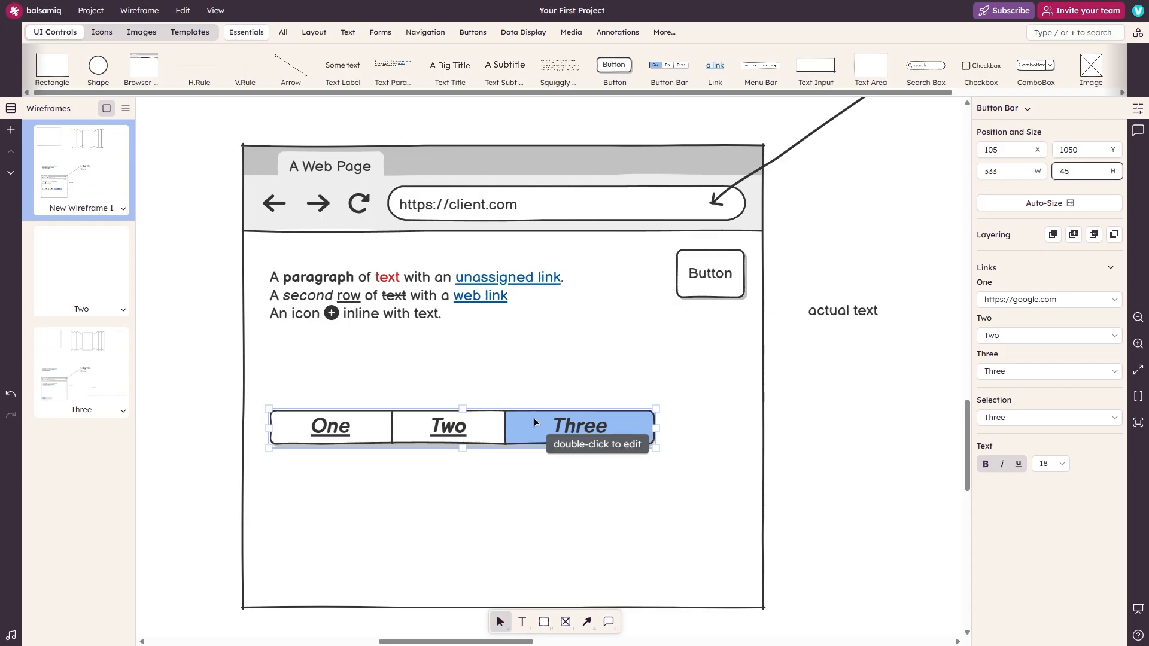
key(Return)
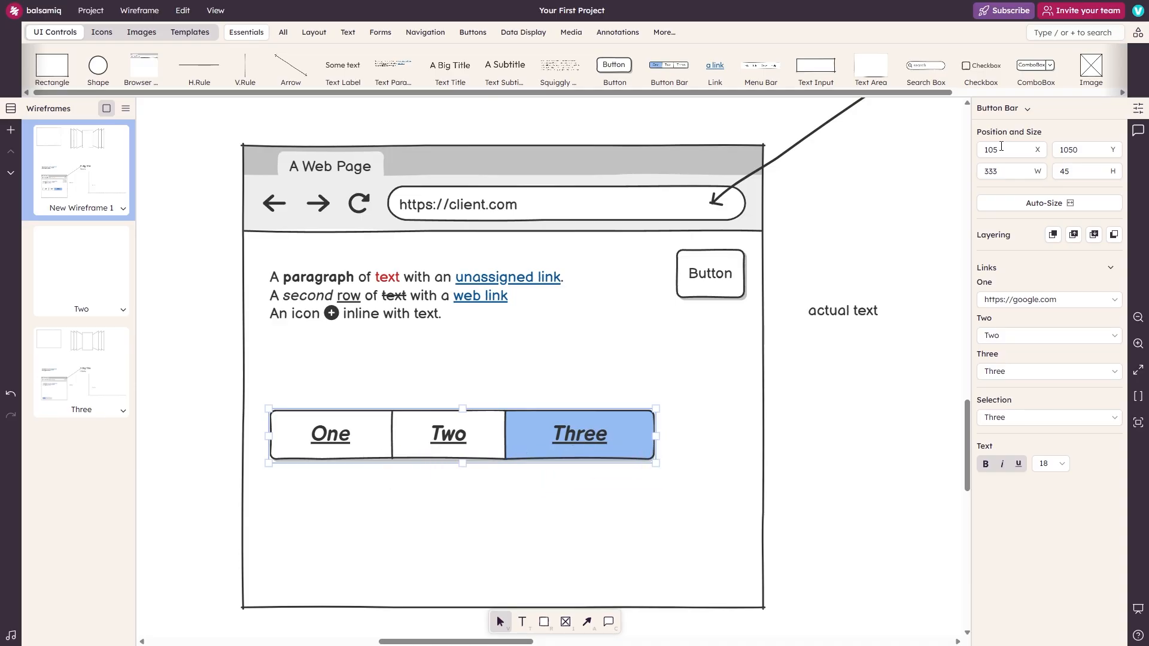
Step: Set the button bar's width to 555, and shrink it from its right edge to about 321 wide
click(996, 173)
text(555)
click(891, 379)
click(619, 428)
click(701, 428)
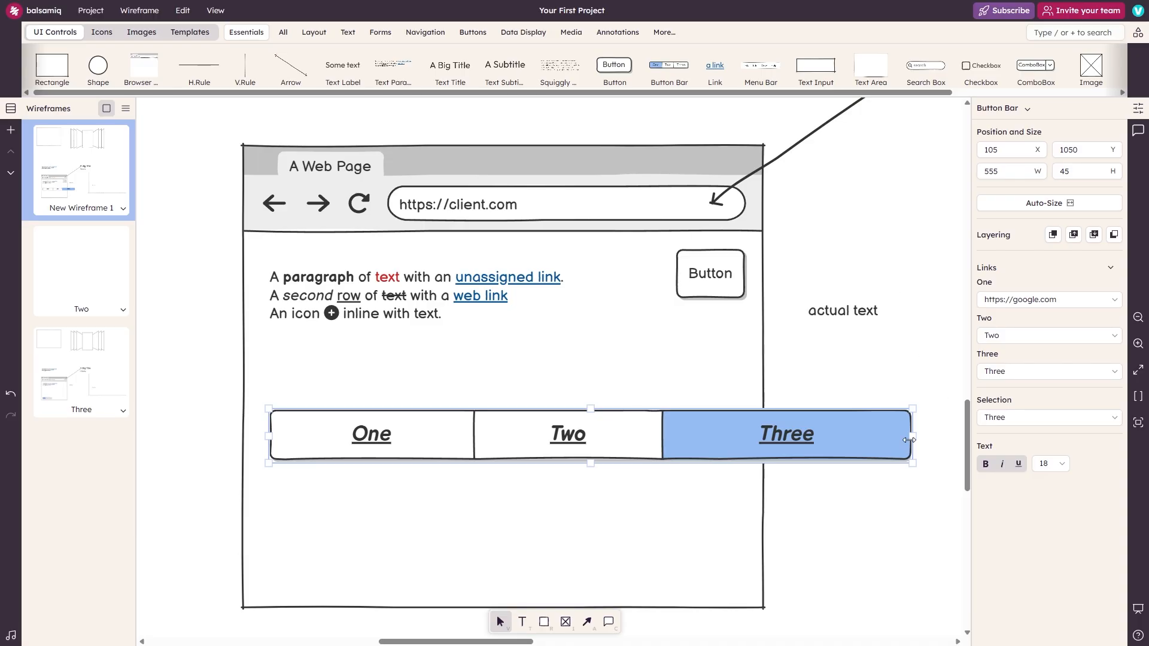
drag(909, 439, 639, 437)
Step: Move the button bar over the text paragraph and try its layering: bring to front, send one layer backward, and send to back
scroll(639, 437, up, 1)
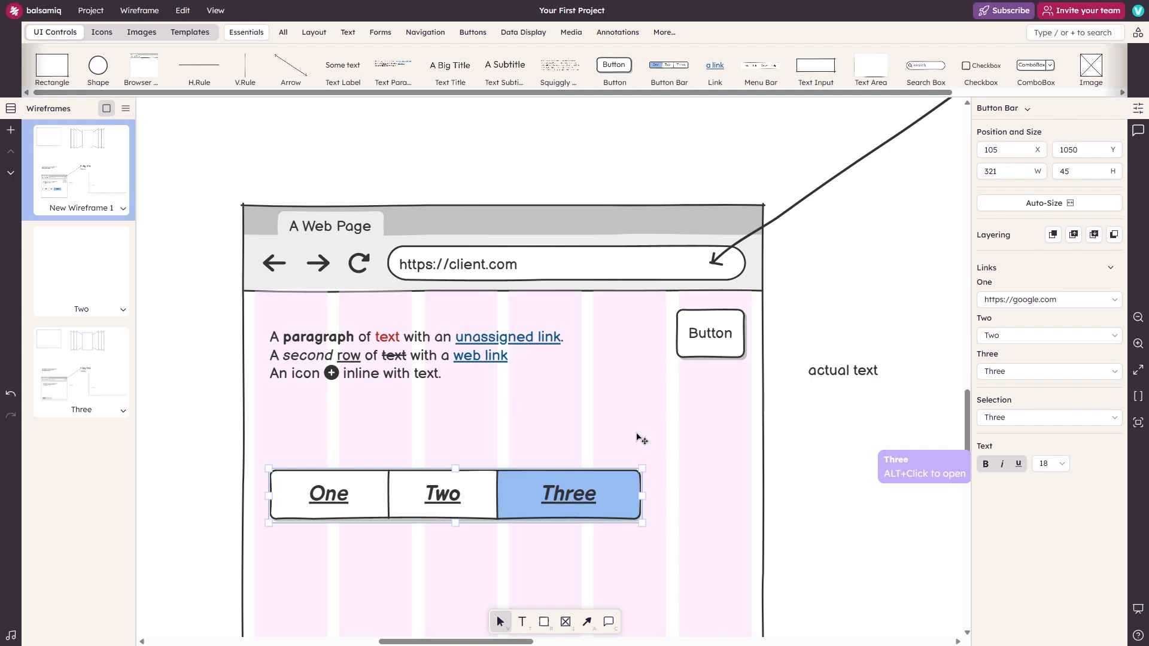
drag(322, 471, 347, 359)
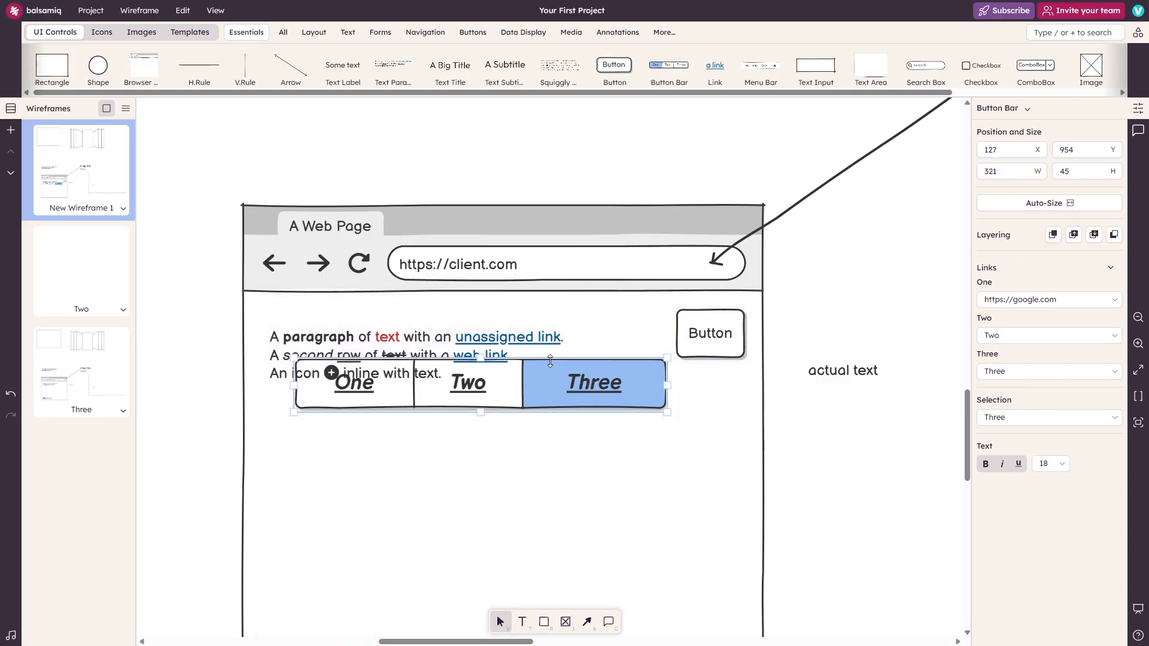
click(1053, 238)
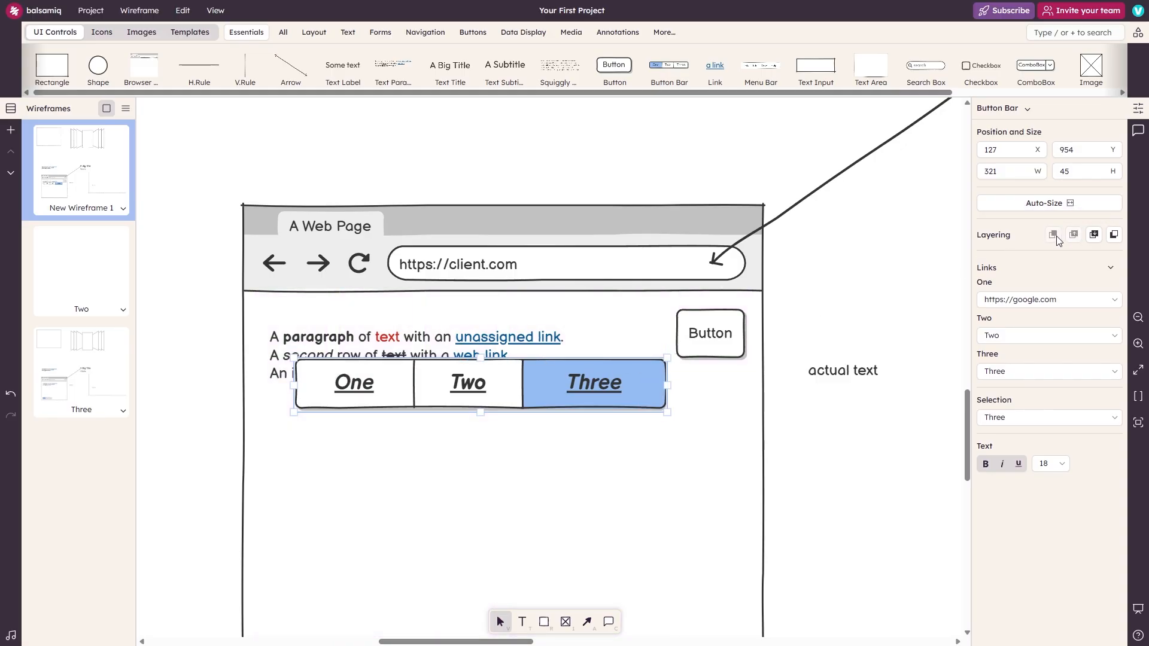
click(1094, 238)
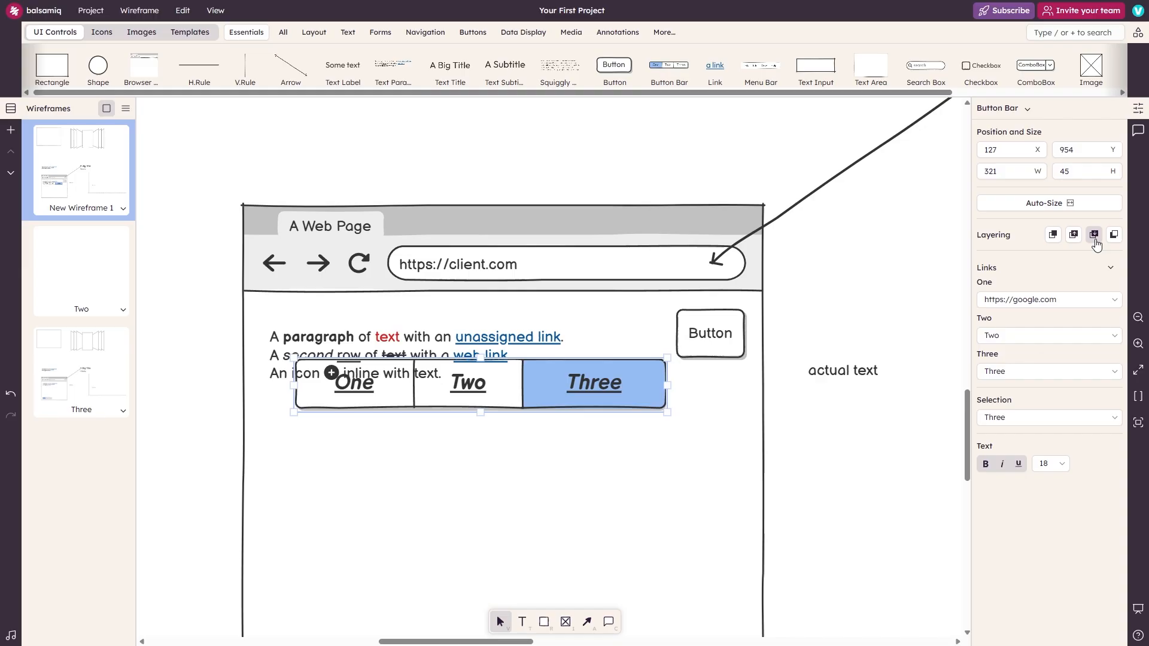
click(1114, 241)
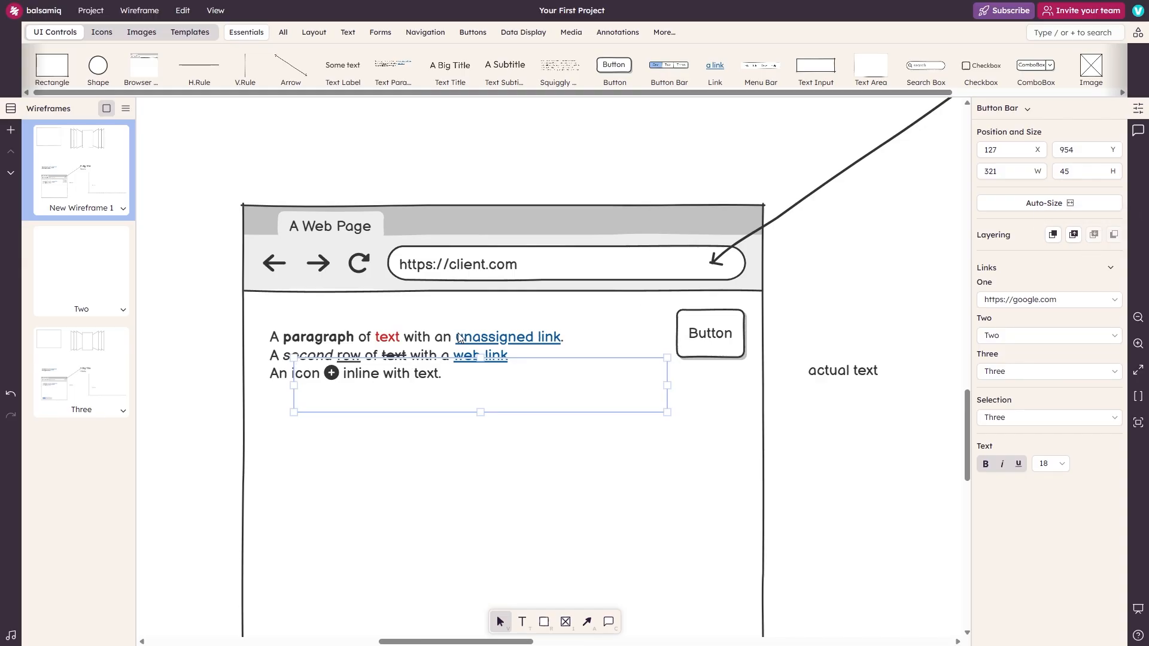
Step: Send the browser window to the back, behind all other controls
click(247, 210)
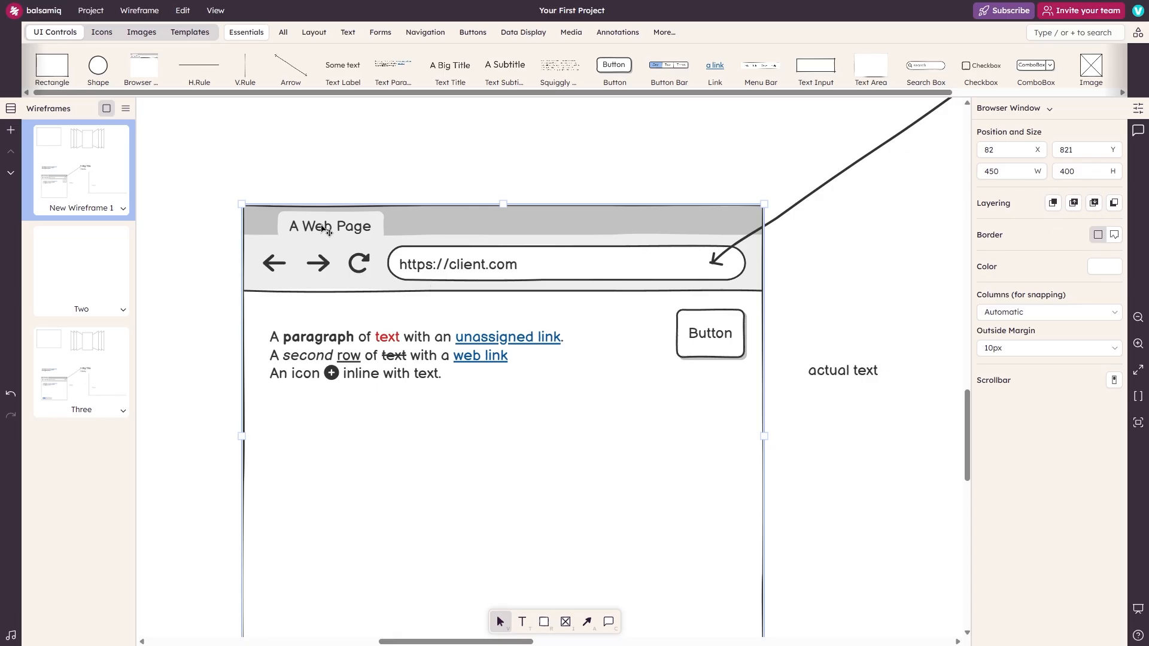
click(1114, 204)
Step: Stack the button bar, the text paragraph and the Button from top to bottom along the browser window's left margin
drag(579, 386, 557, 493)
click(510, 390)
drag(510, 390, 470, 409)
click(710, 321)
drag(712, 320, 299, 506)
mouse_move(307, 459)
mouse_down()
mouse_move(315, 465)
mouse_move(305, 460)
mouse_up()
drag(310, 408, 309, 390)
click(273, 461)
double_click(274, 462)
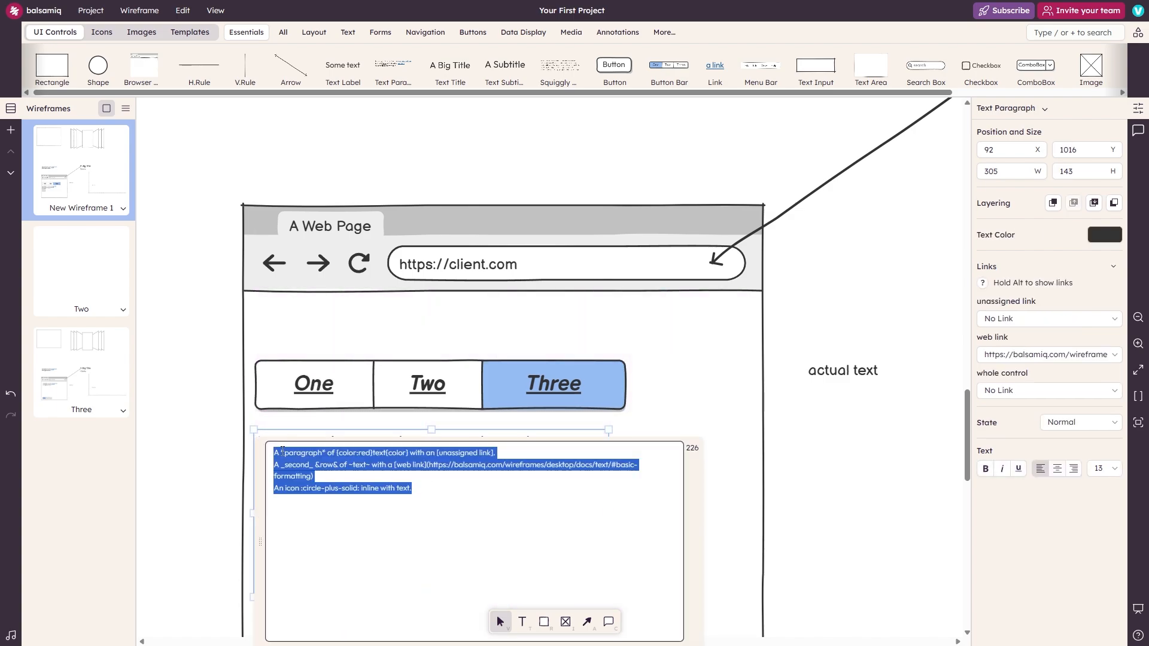
click(820, 400)
Step: Shift the paragraph and Button around, lower the button bar slightly, and place the paragraph directly beneath it at the left margin
click(459, 451)
drag(407, 448, 460, 453)
click(293, 504)
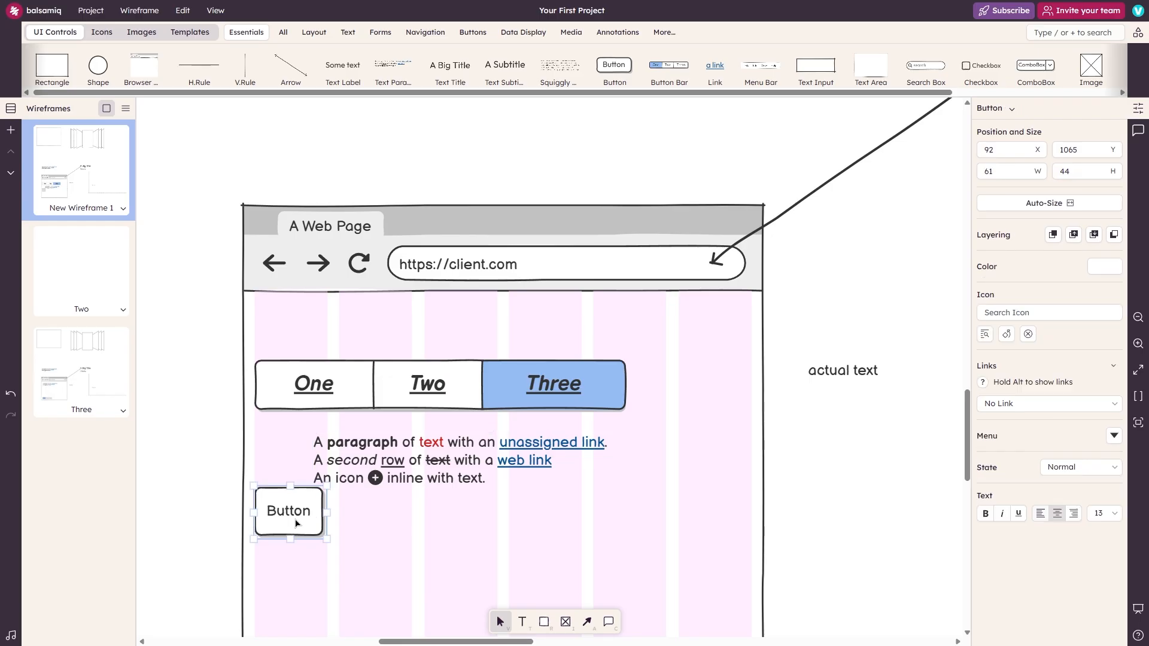
drag(300, 529, 313, 548)
drag(339, 459, 312, 456)
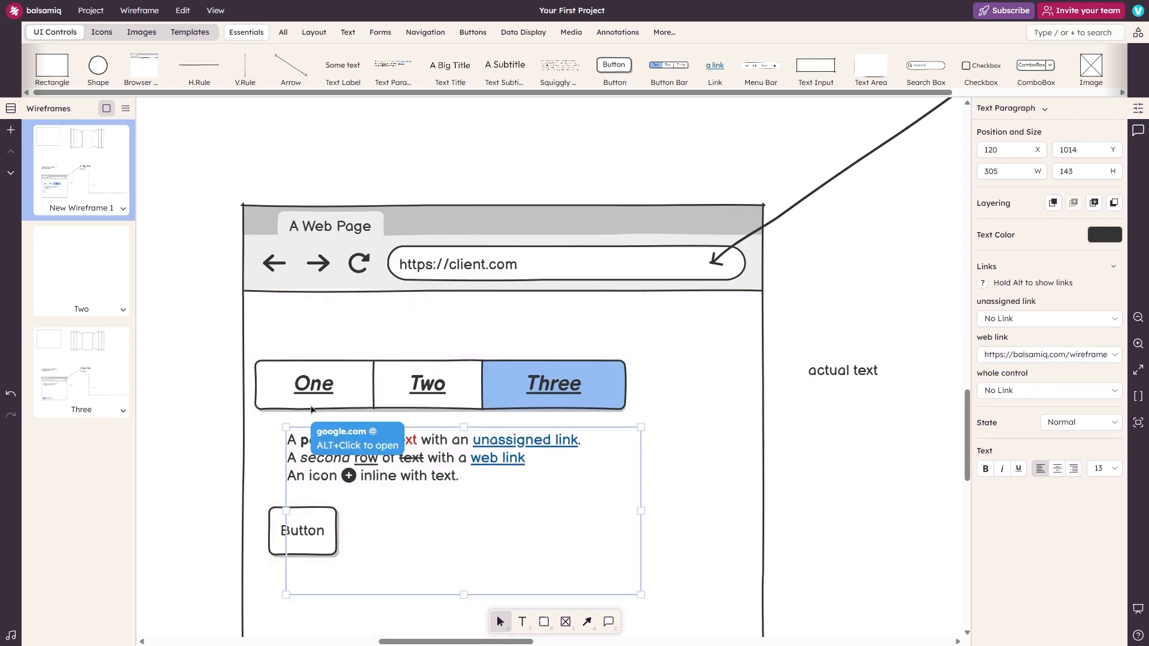
click(317, 398)
drag(322, 417, 297, 471)
click(329, 459)
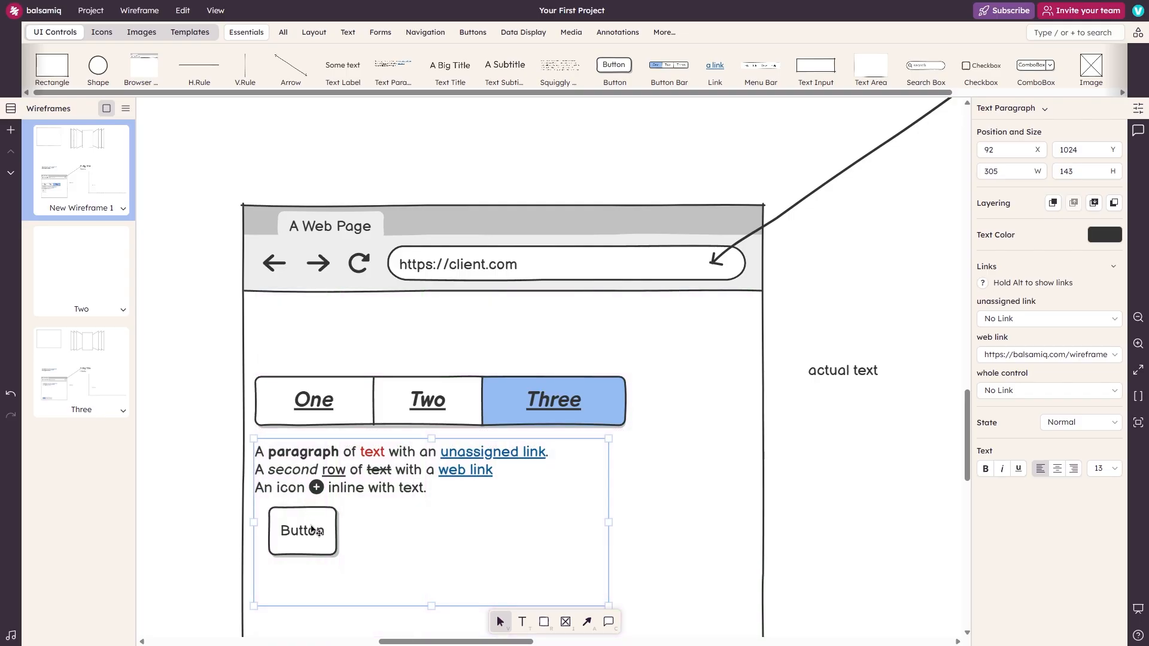
Step: Move the paragraph below the Button and snap the Button to the browser window's left margin
click(777, 379)
scroll(326, 541, down, 4)
click(298, 306)
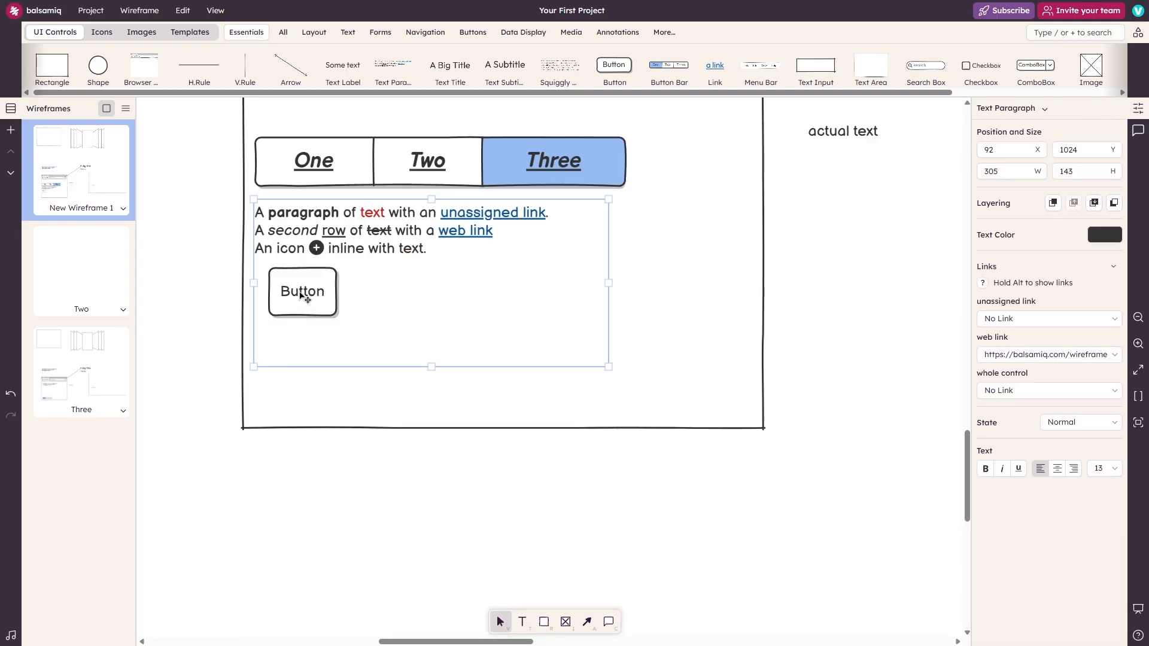
drag(302, 296, 300, 423)
drag(297, 295, 300, 296)
scroll(350, 285, up, 3)
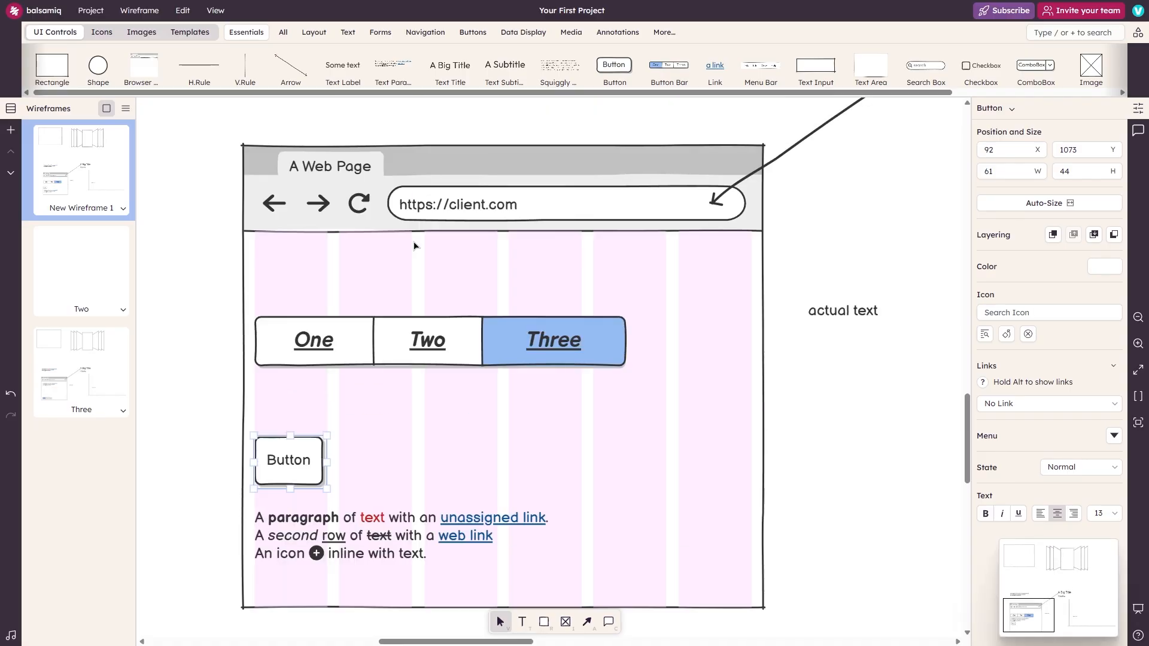
Step: Add a Link reading "home page" in the browser window's upper-right corner and align it inside the right margin
drag(715, 65, 722, 265)
double_click(723, 265)
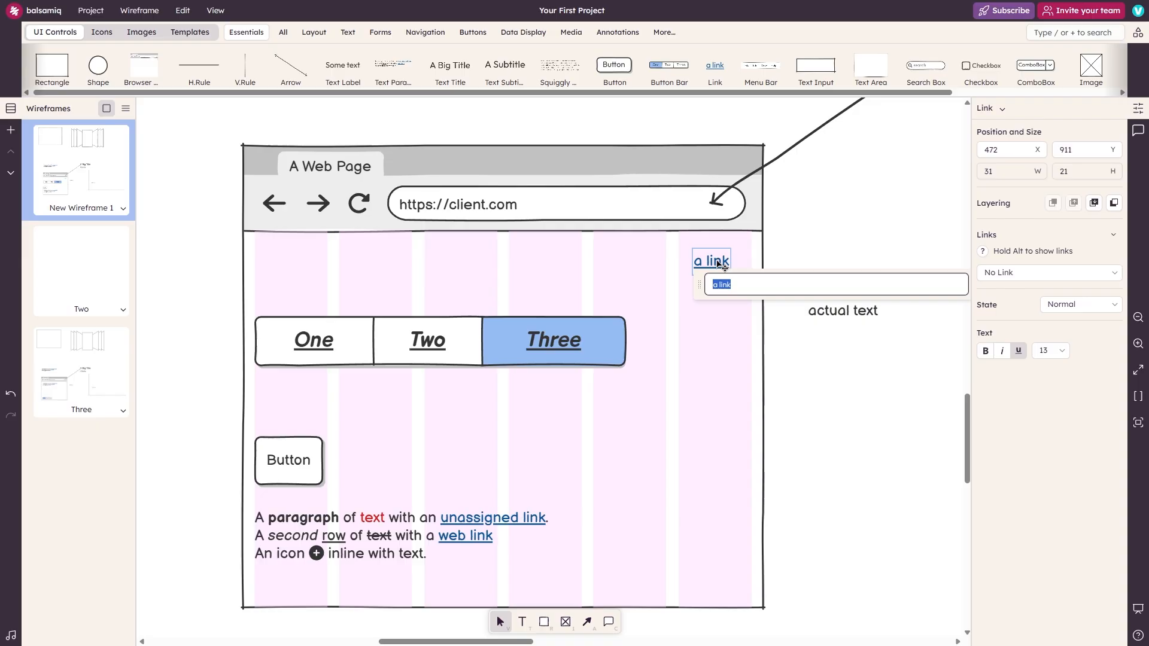
text(home page)
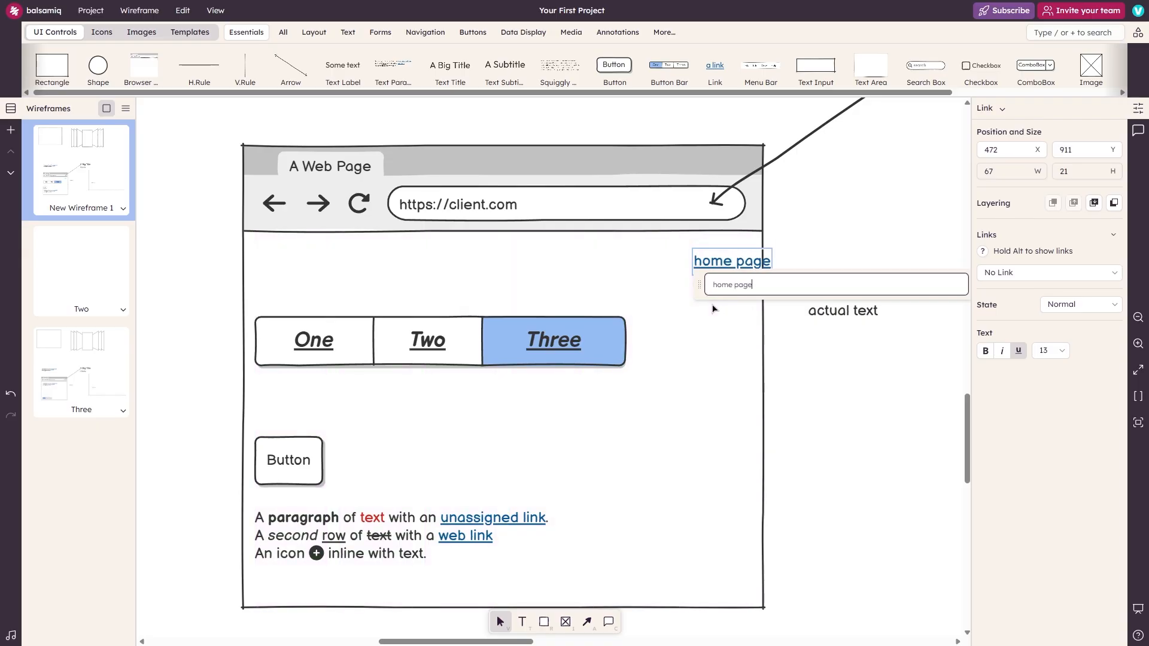
key(Return)
drag(727, 265, 702, 267)
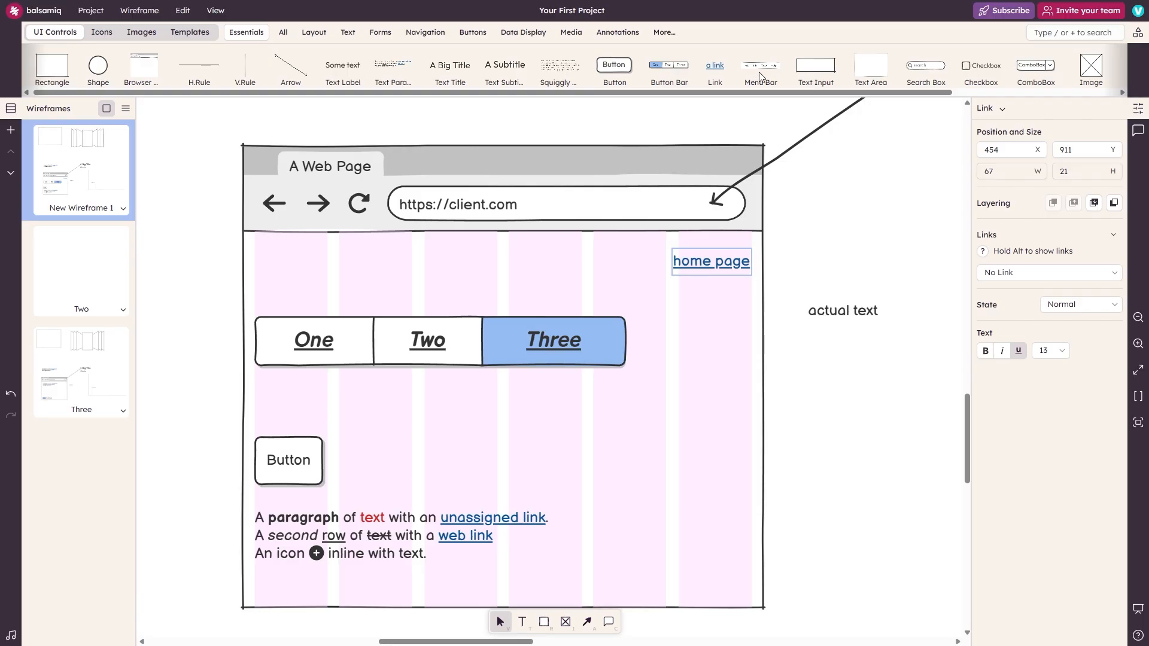
Step: Add a Menu Bar above the button bar, to the left of the home page link
drag(760, 66, 393, 256)
drag(441, 268, 448, 268)
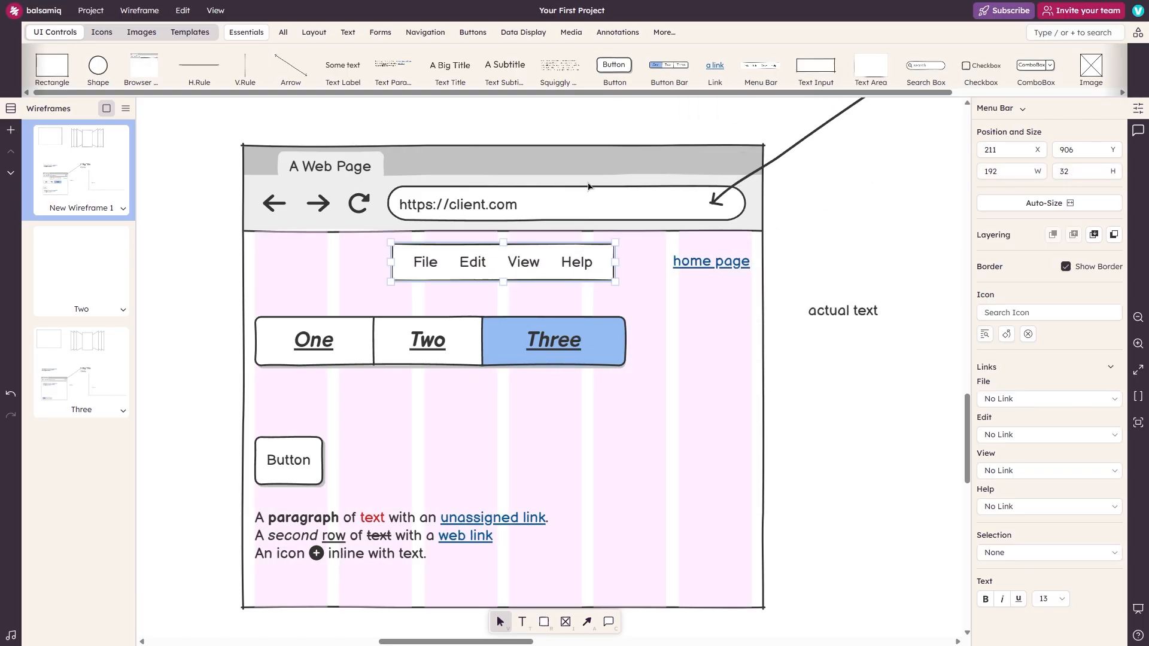
Step: Add a Text Input reading "age" in the lower right part of the browser window
drag(811, 55, 625, 467)
text(one)
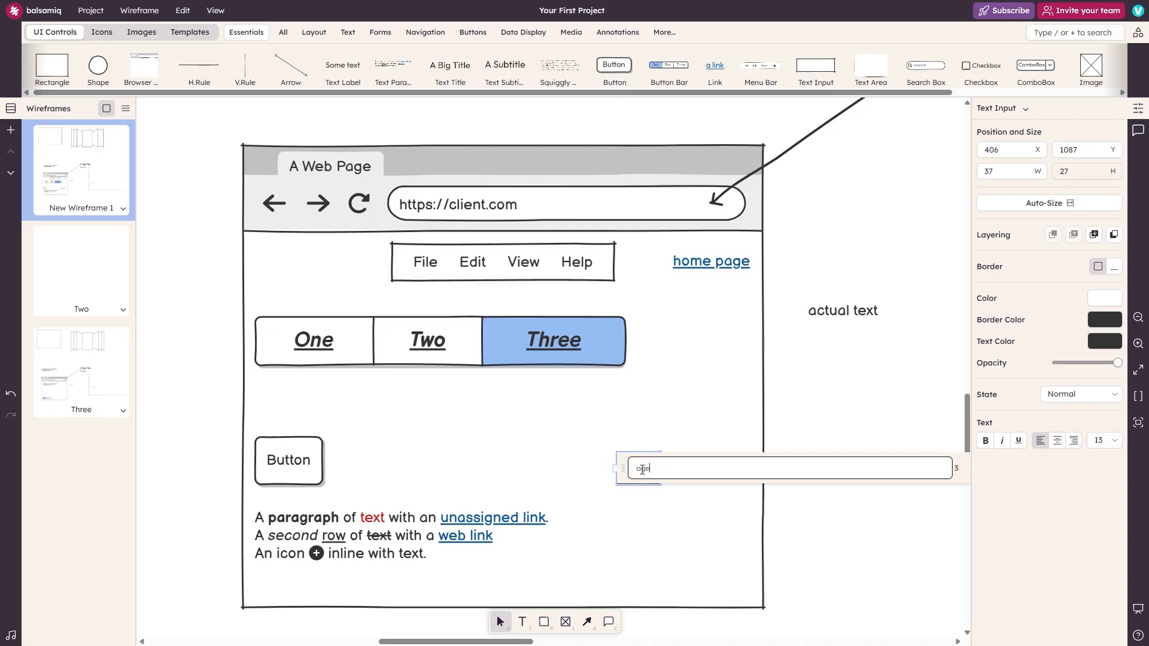
click(787, 354)
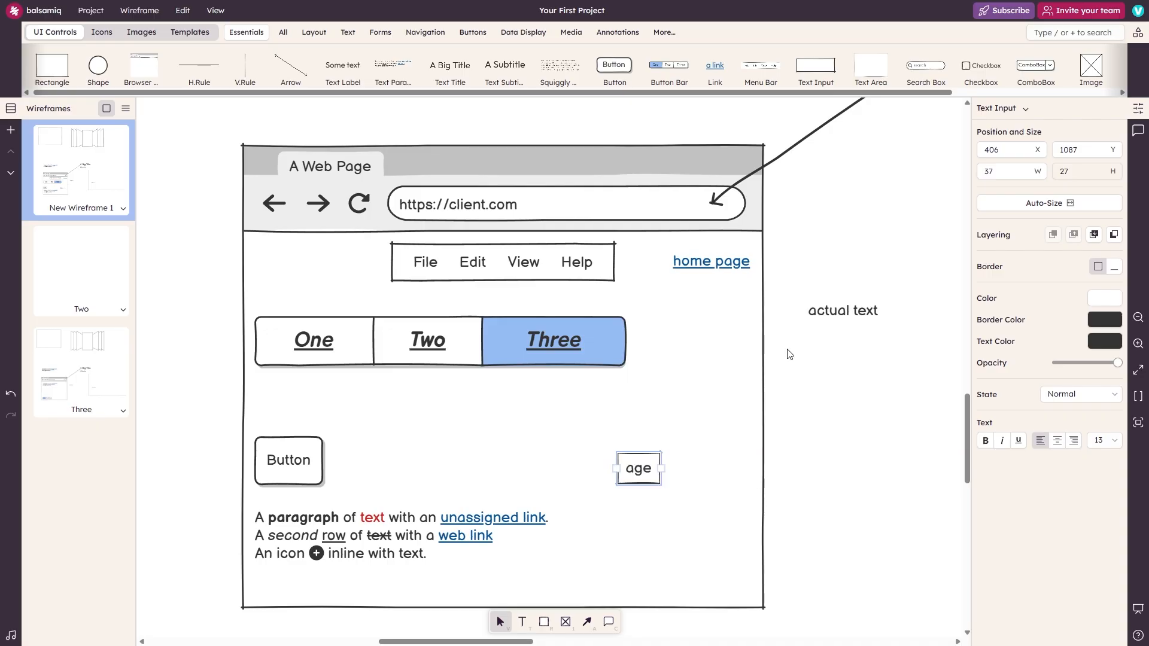
double_click(637, 473)
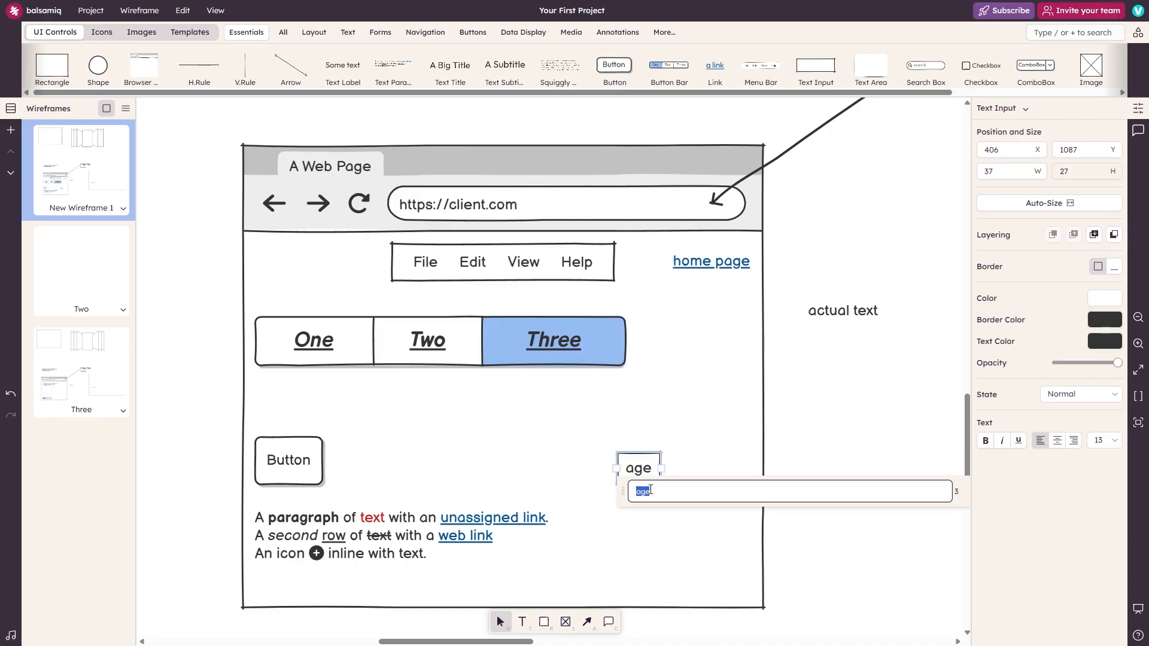
Step: Add a Text Area reading "message" below the age text input
drag(856, 79, 595, 508)
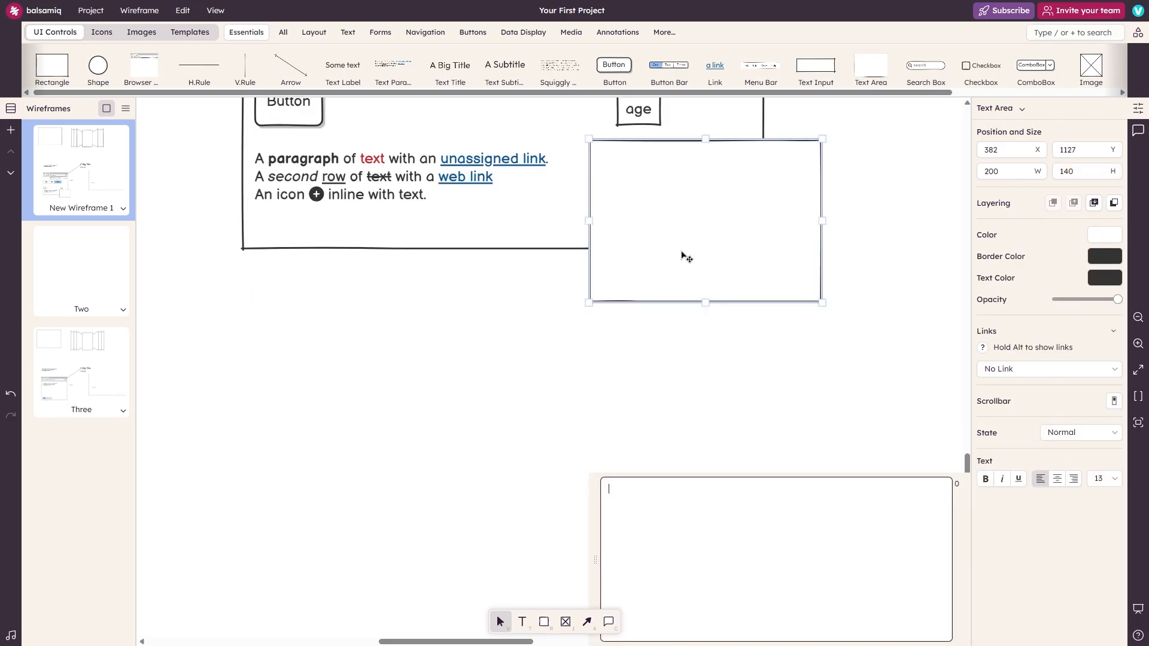
text(message)
click(607, 376)
scroll(634, 341, up, 6)
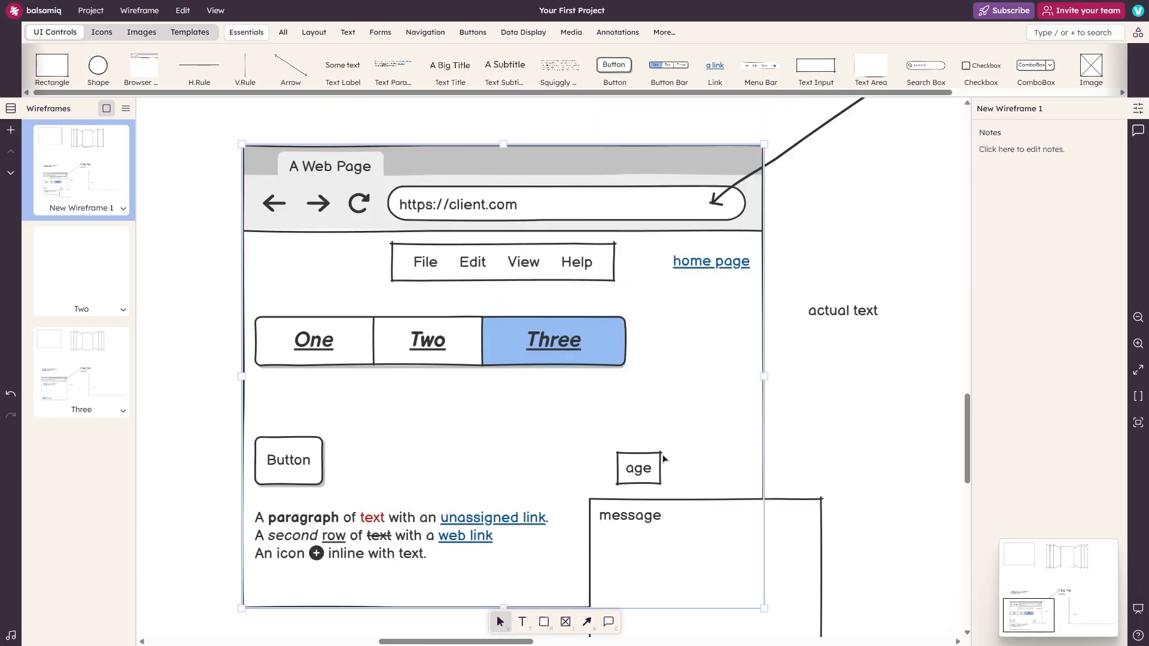
Step: Open the text of the age input and of the message area to compare their editing boxes
double_click(638, 472)
key(Escape)
click(631, 498)
double_click(633, 506)
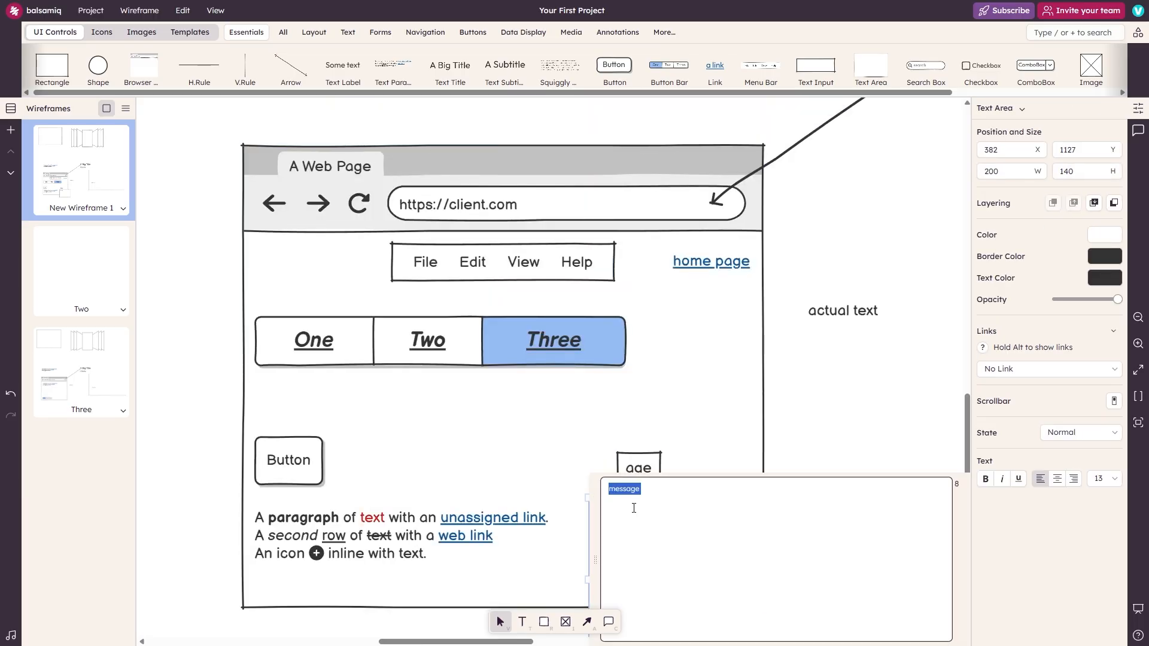
click(694, 444)
Step: Move the age text input so its left edge lines up with the message text area
click(637, 468)
drag(641, 473, 613, 476)
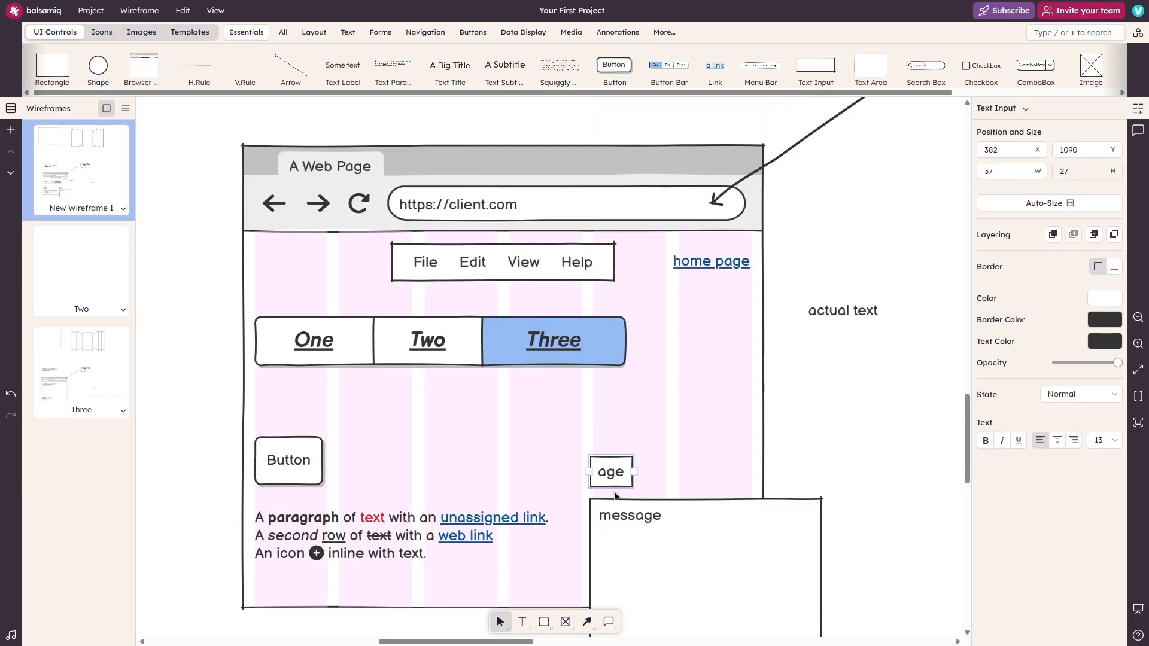
Step: Enlarge the browser window from its lower-right corner to about 550 by 512 so it encloses the message area
scroll(693, 306, down, 5)
click(693, 306)
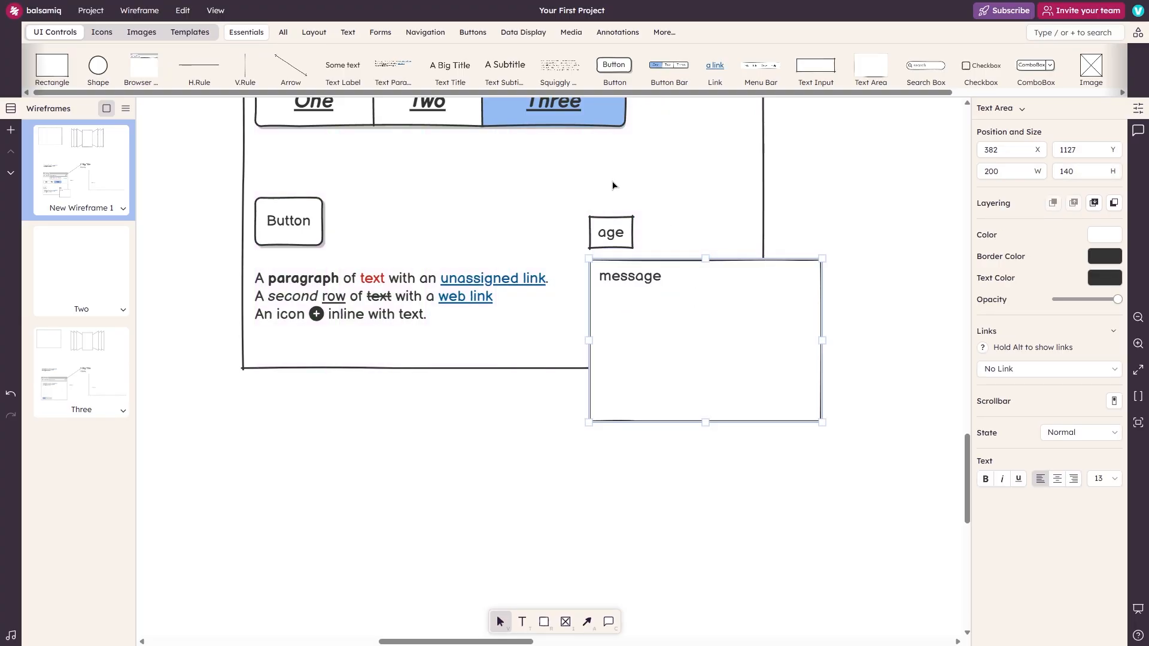
click(615, 250)
double_click(620, 237)
click(760, 235)
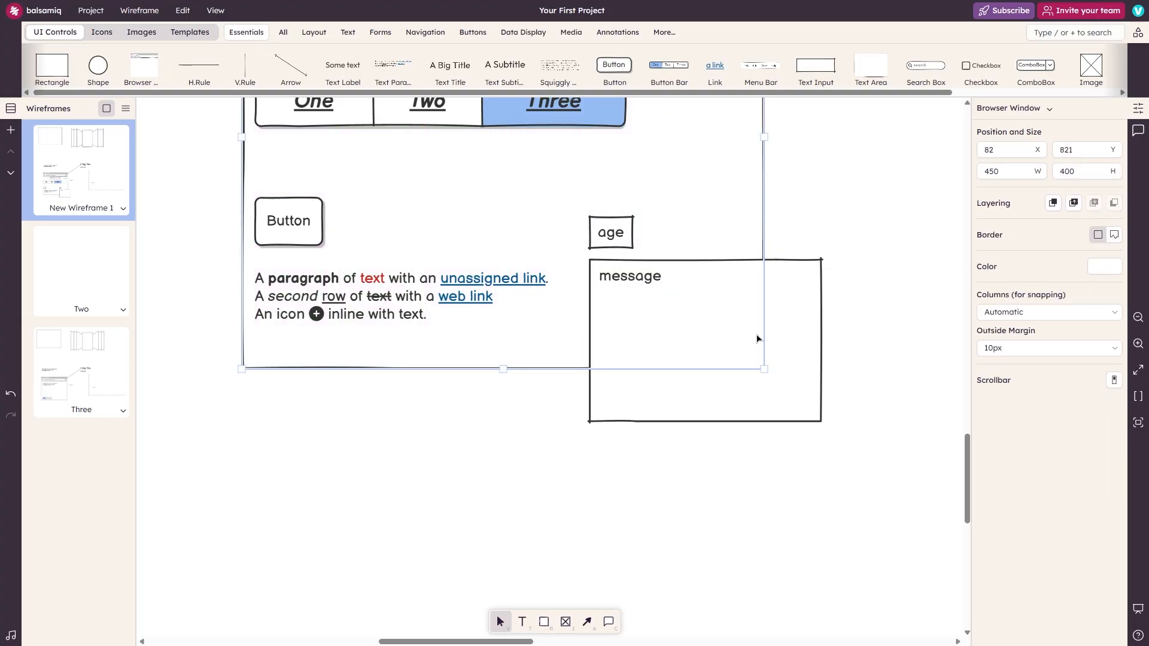
drag(764, 370, 879, 498)
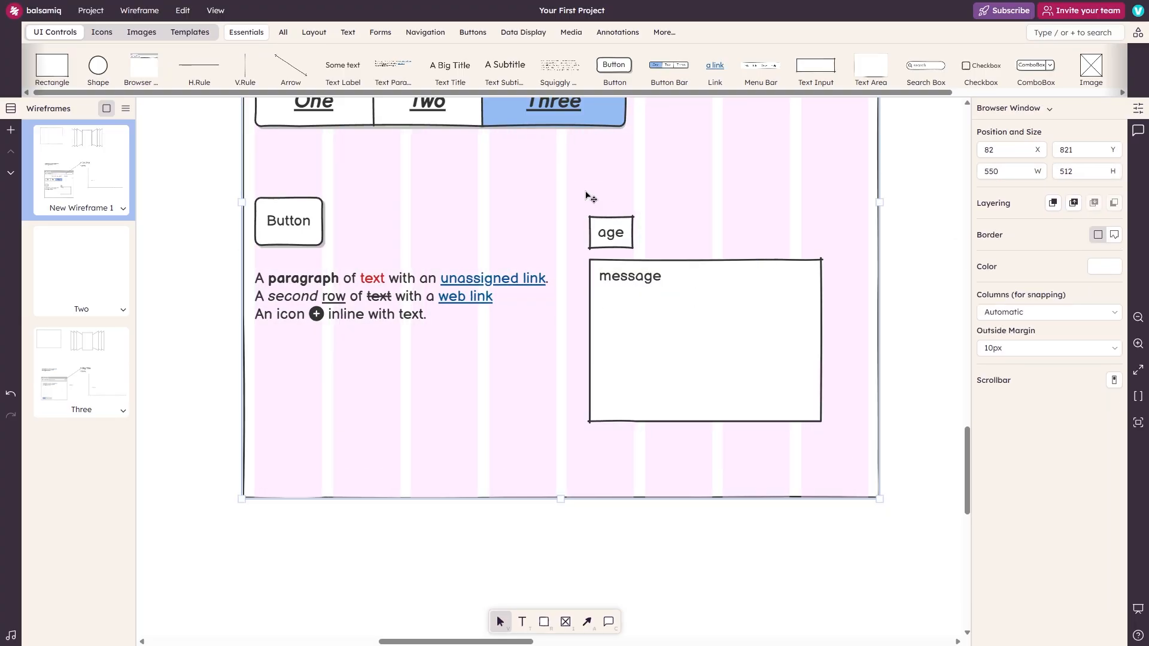
double_click(591, 238)
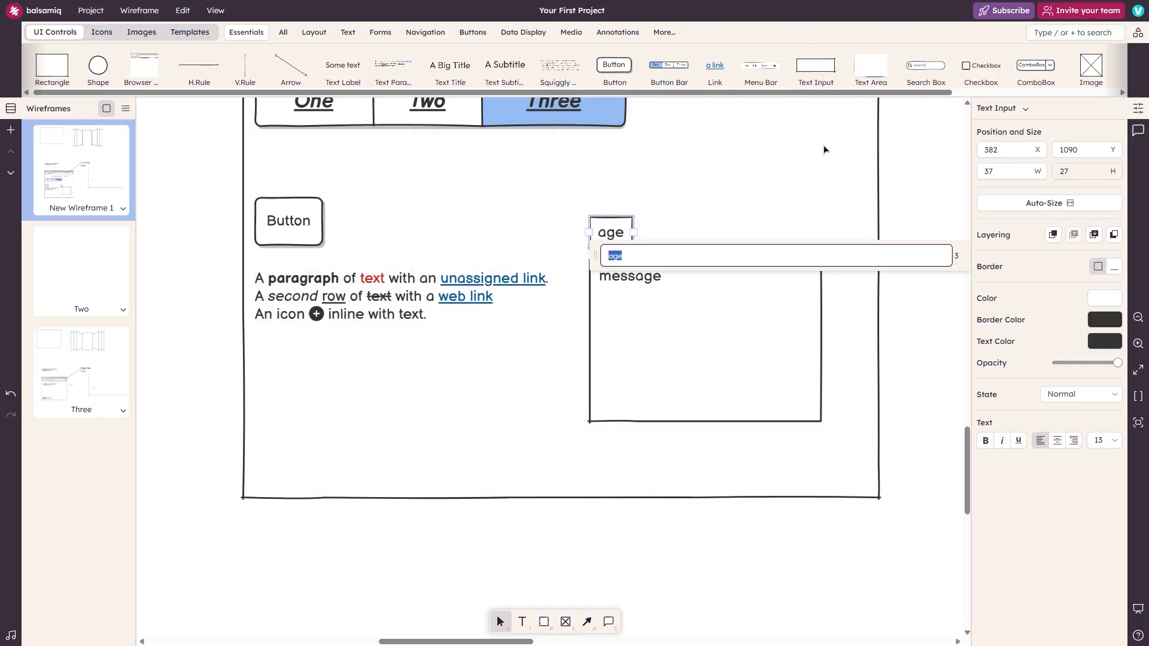
click(742, 281)
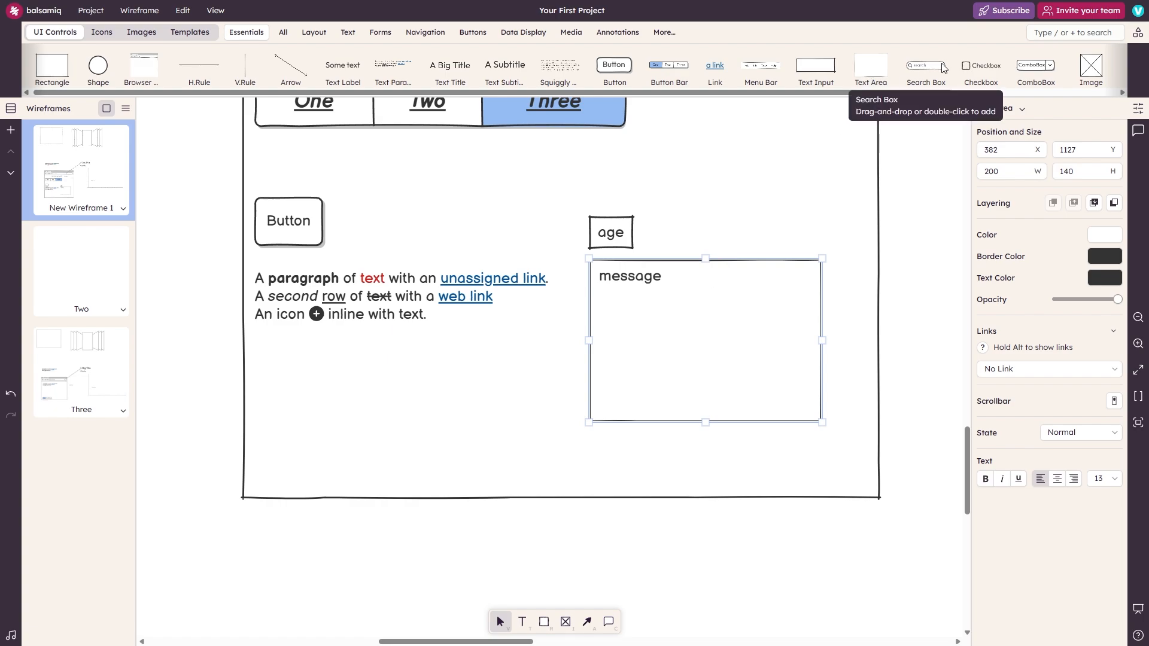
Step: Add a Search Box below the formatted paragraph and change its text to "find plants"
drag(942, 67, 315, 399)
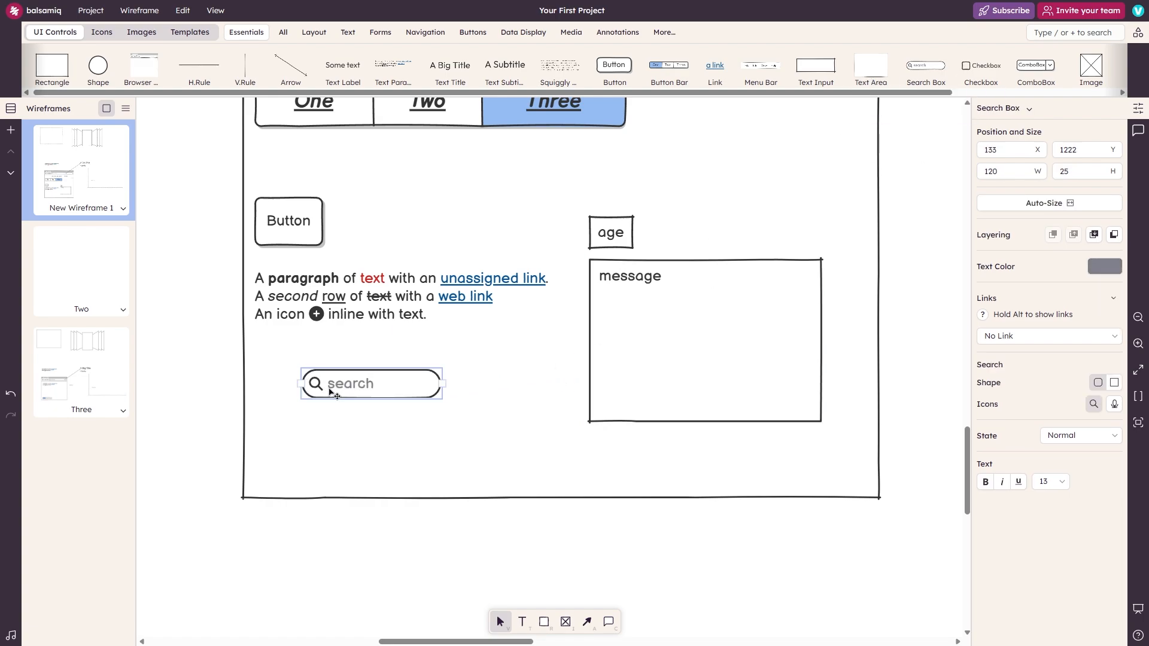
double_click(326, 402)
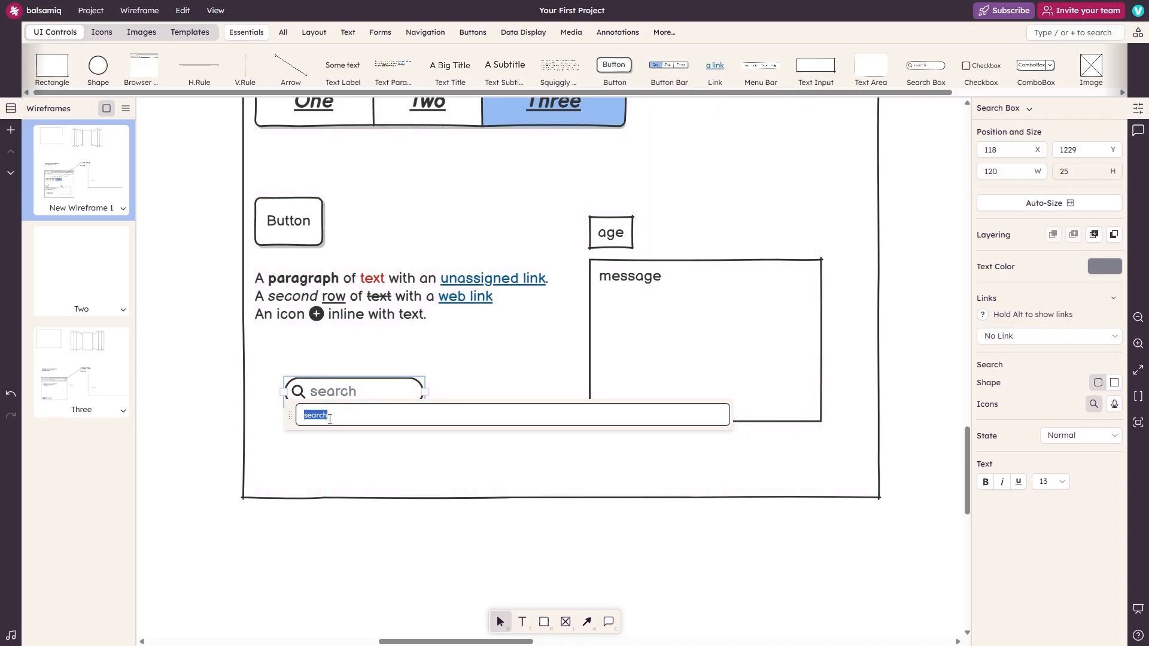
text(find plants)
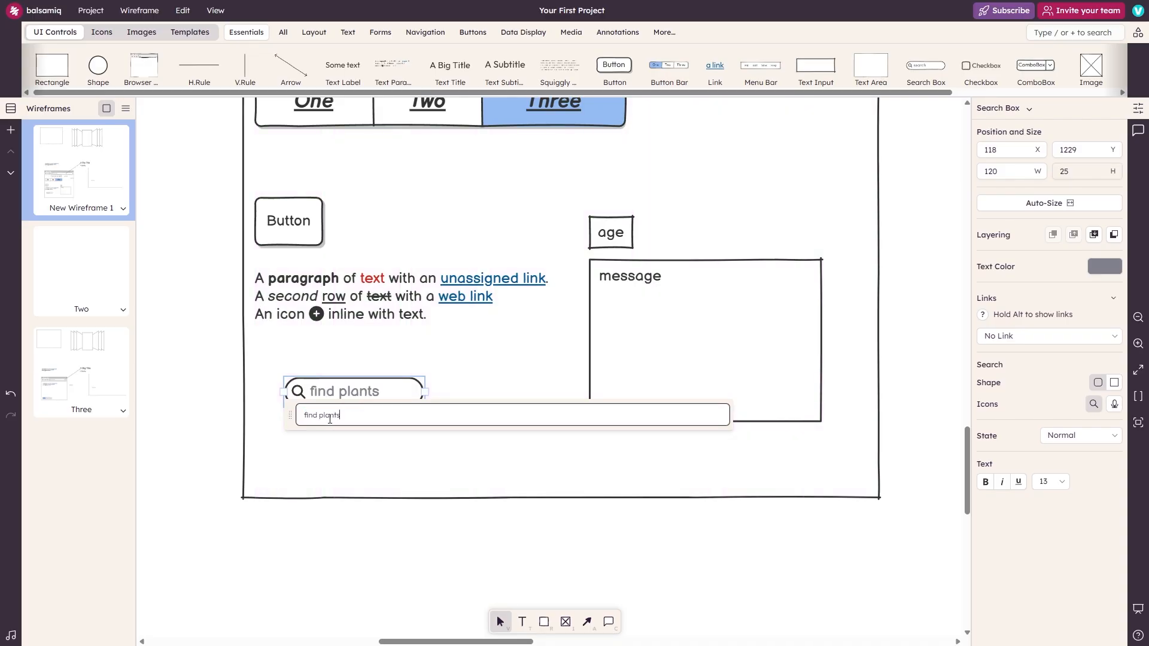
click(382, 425)
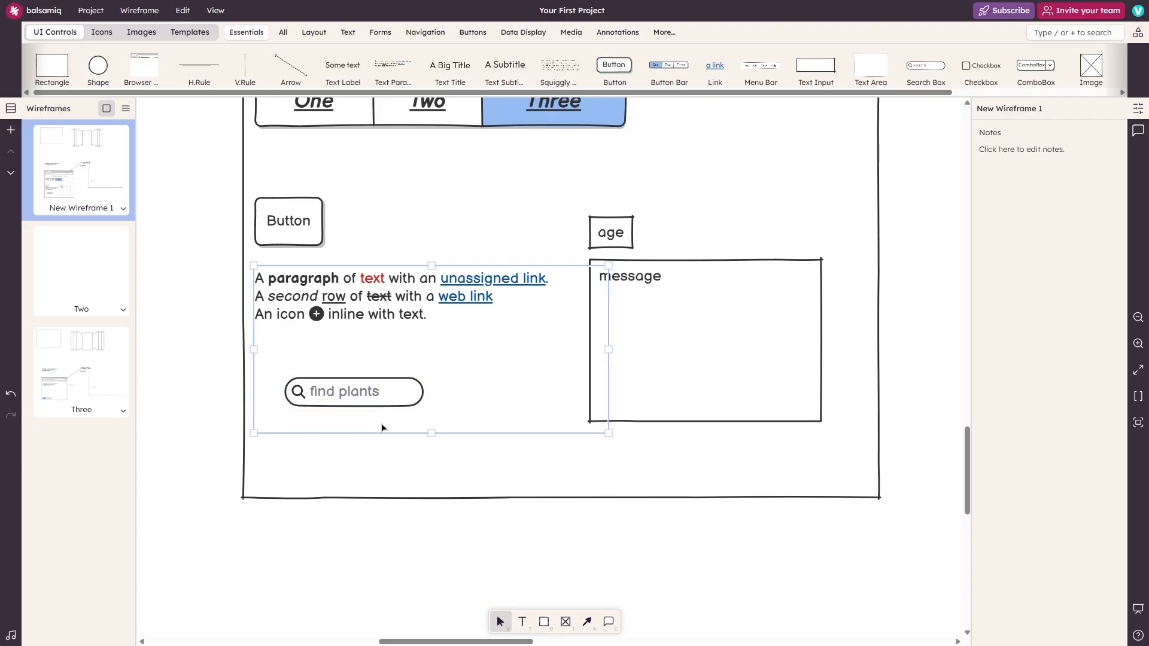
Step: Shrink the formatted text paragraph's frame so it ends above the search box and wraps before "unassigned link"
double_click(390, 410)
click(327, 594)
click(396, 309)
drag(608, 433, 528, 357)
drag(528, 357, 513, 348)
Step: Add a Checkbox below the search box and label it "Vegan"
drag(981, 68, 440, 443)
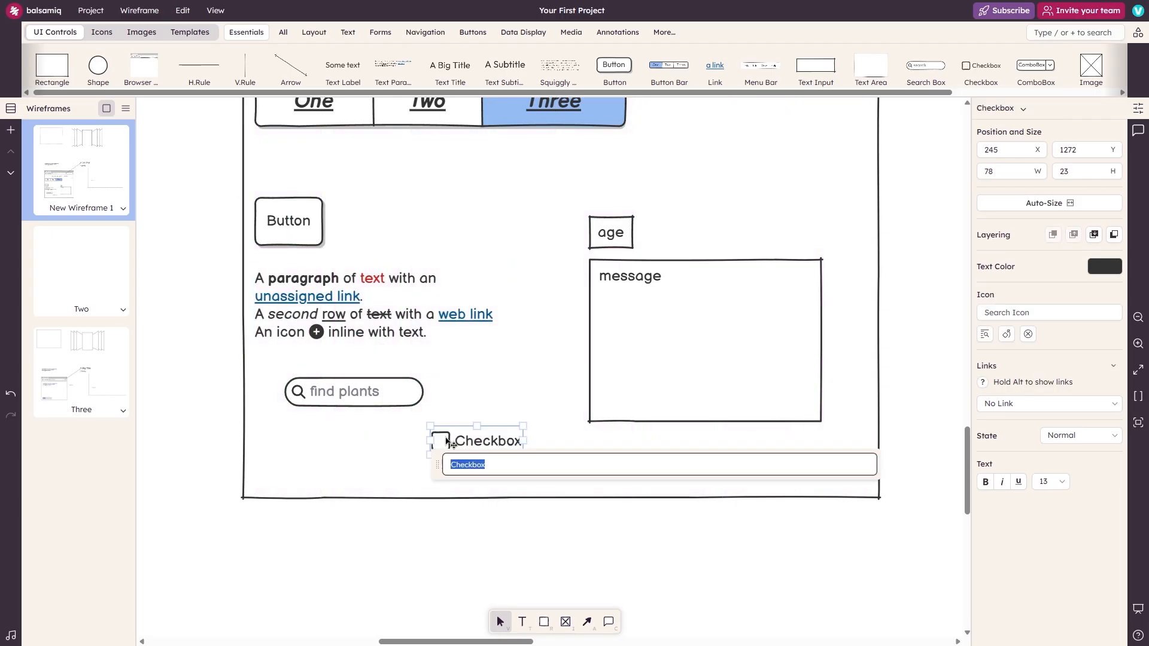
click(439, 444)
click(1065, 435)
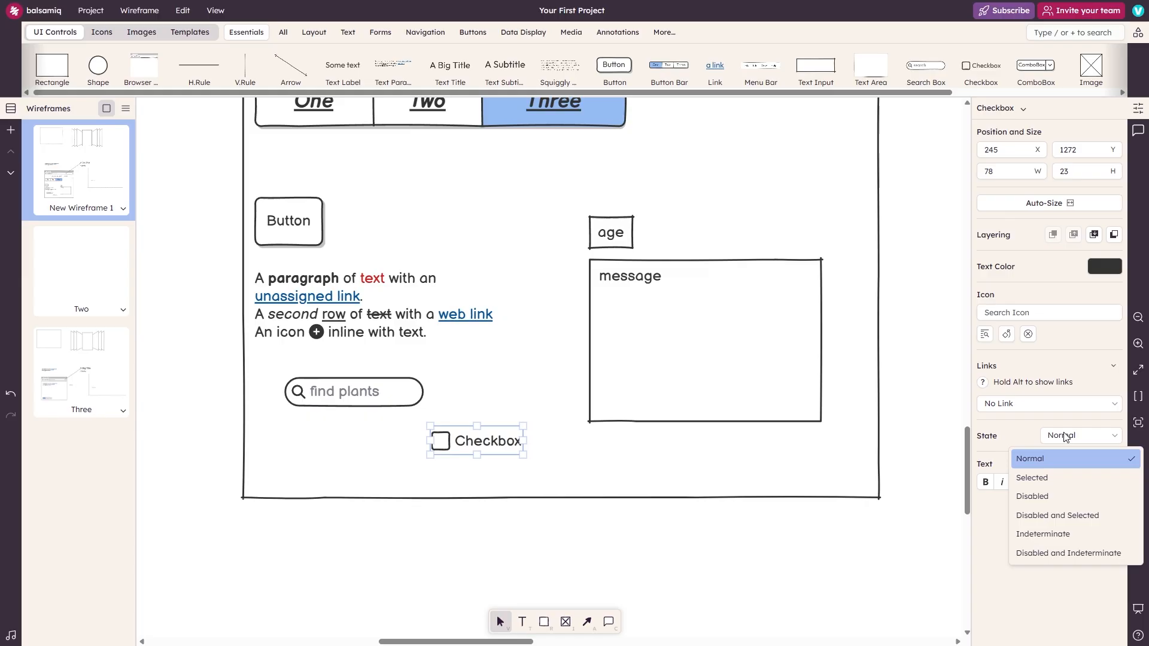
double_click(499, 439)
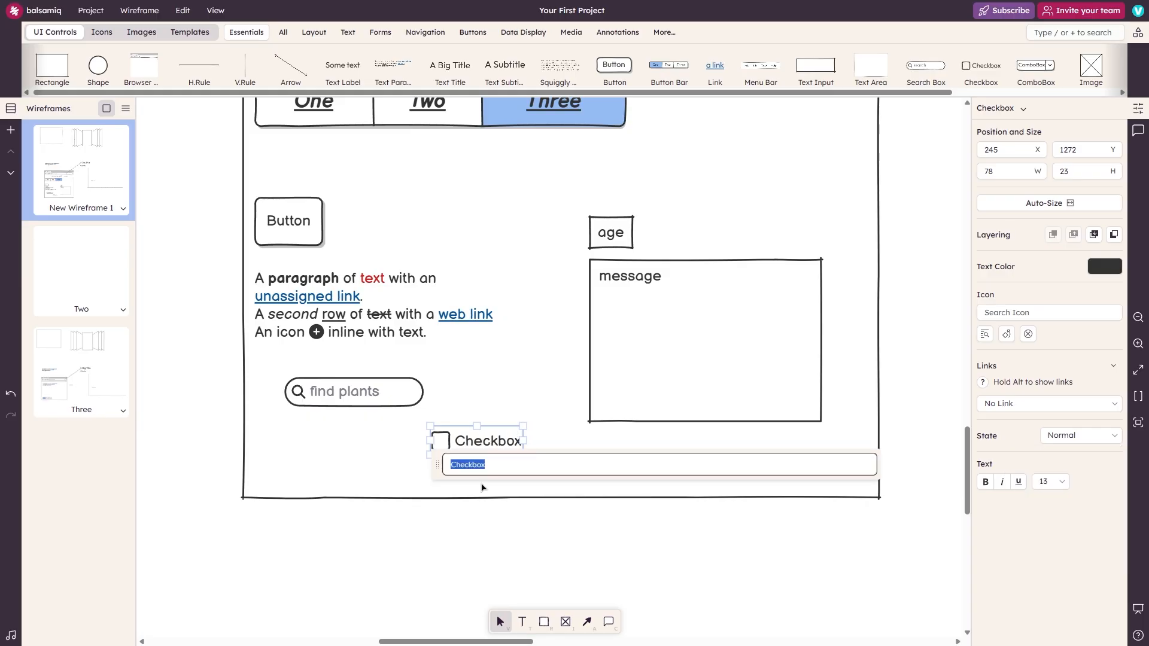
text(Vegan)
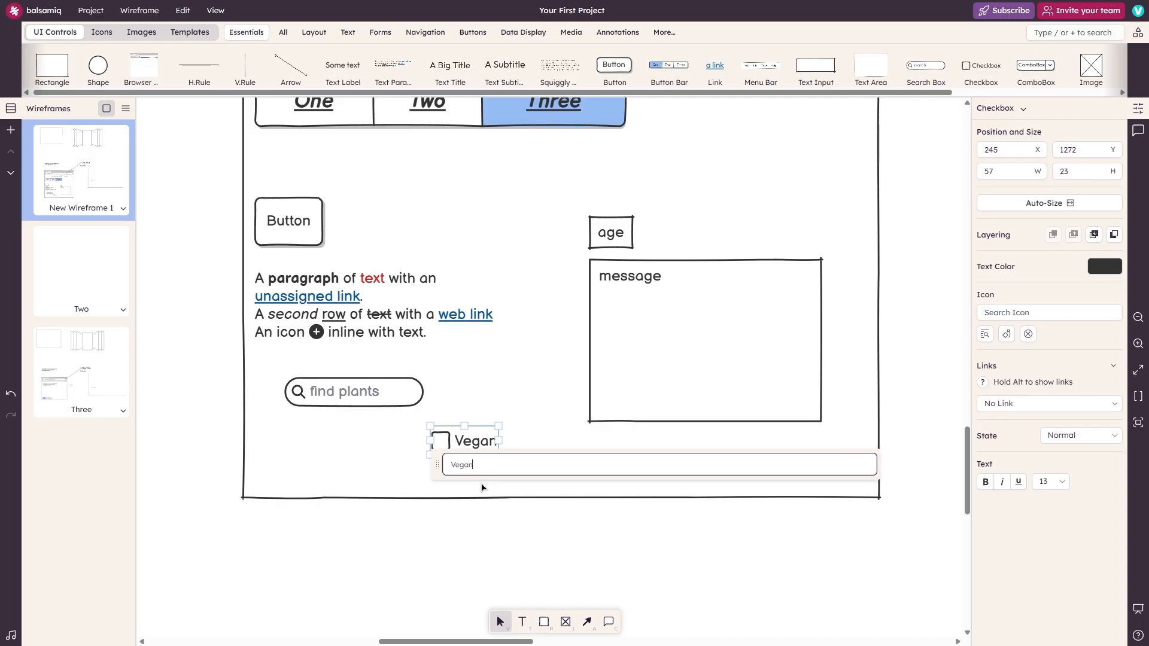
click(397, 480)
double_click(448, 453)
click(600, 246)
click(659, 347)
click(368, 391)
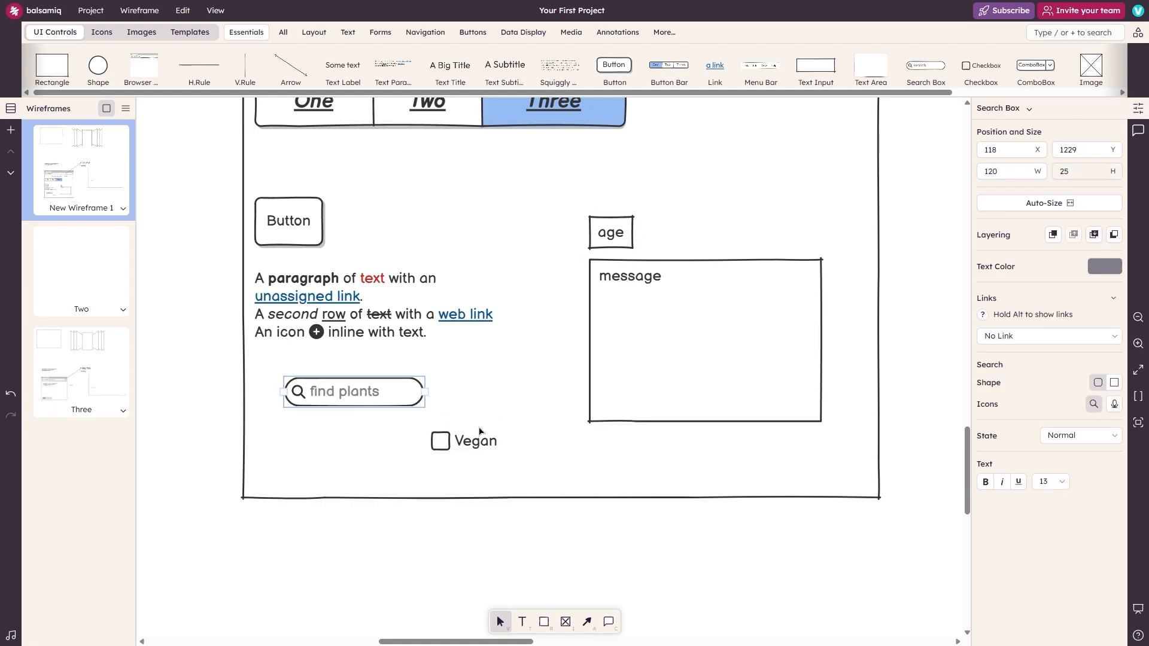
click(476, 441)
Step: Move the Vegan checkbox under the message area, aligned with its left edge, and place the search box below the formatted paragraph
drag(371, 392, 722, 230)
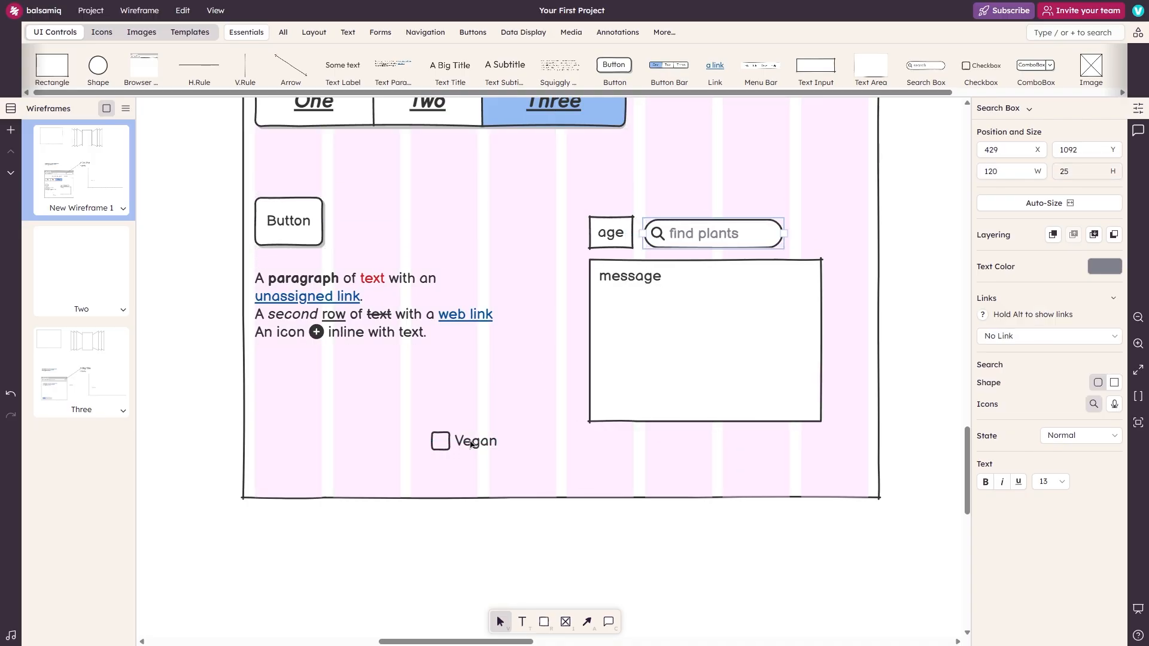
drag(432, 436, 591, 441)
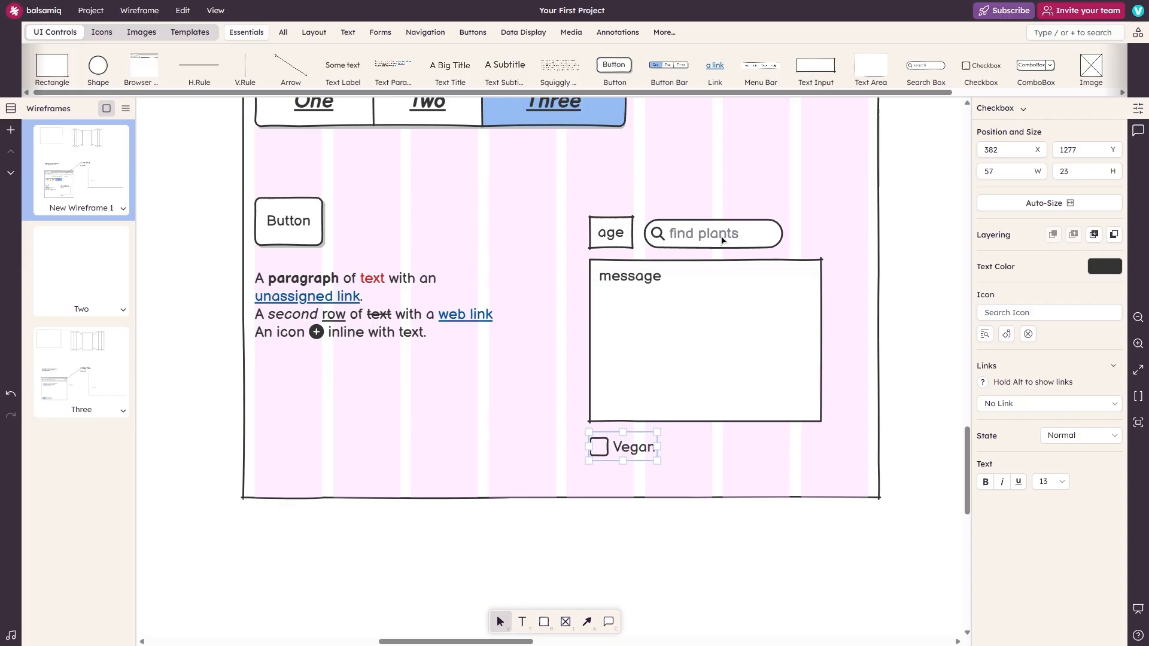
drag(715, 235, 356, 428)
Step: Move the "actual text" paragraph above the age input and change its text to "Form Elements - enter your details"
scroll(645, 259, up, 2)
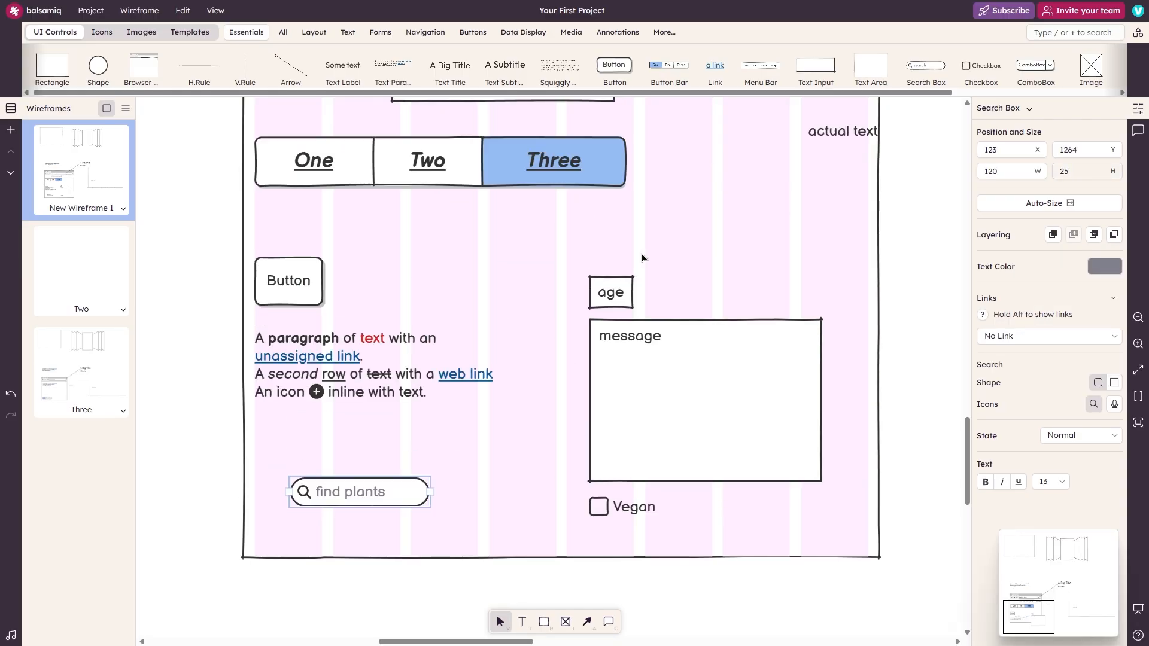
click(608, 282)
click(613, 509)
click(847, 135)
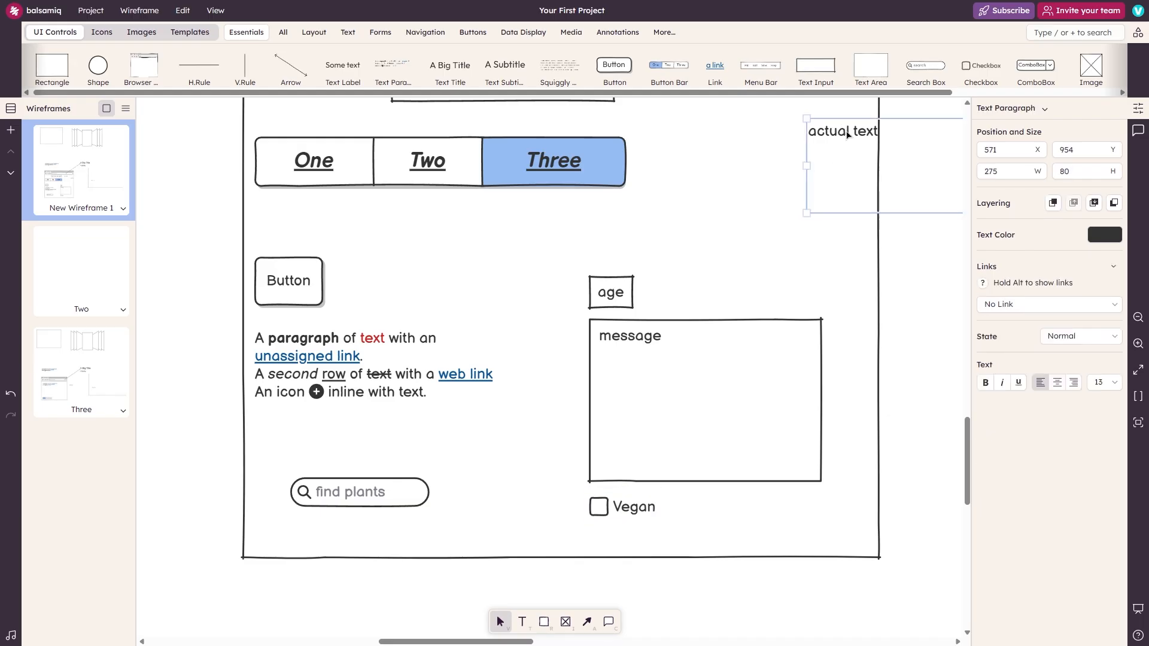
drag(847, 134, 628, 263)
double_click(628, 264)
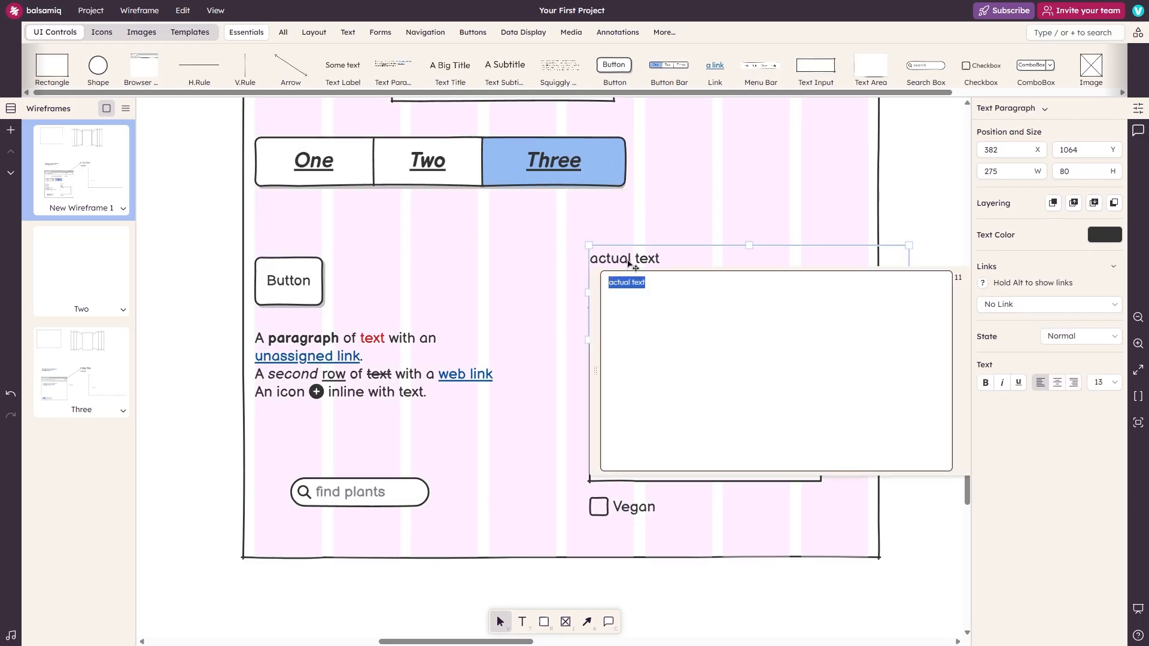
text(Form Elements)
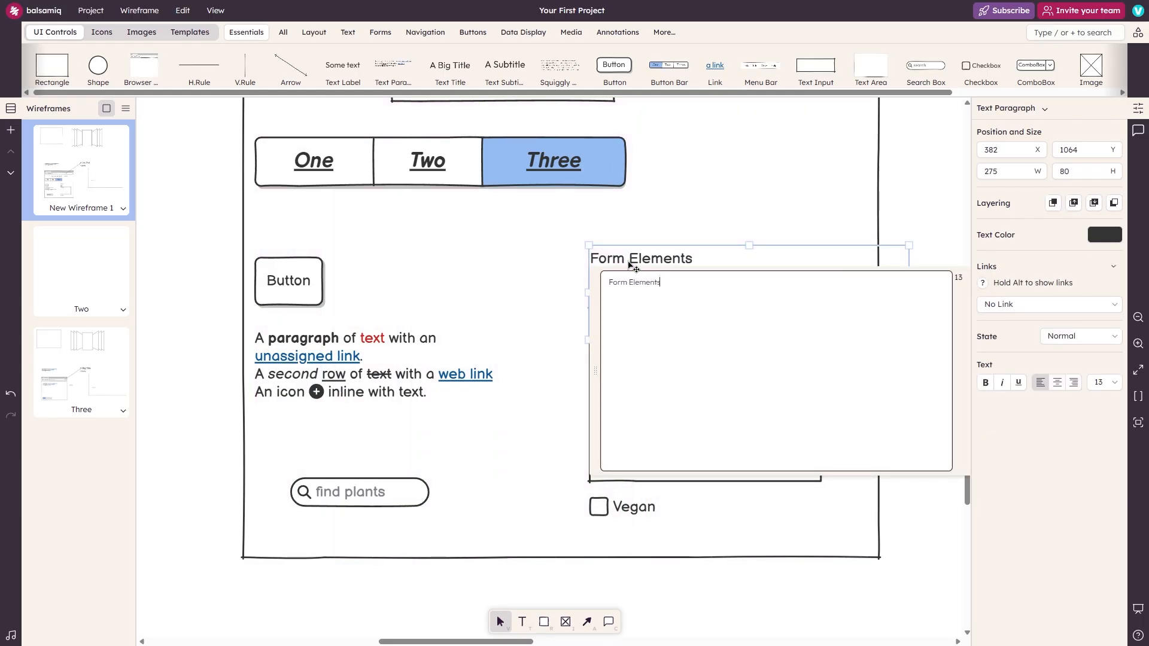
text( - enter your details)
key(ctrl+a)
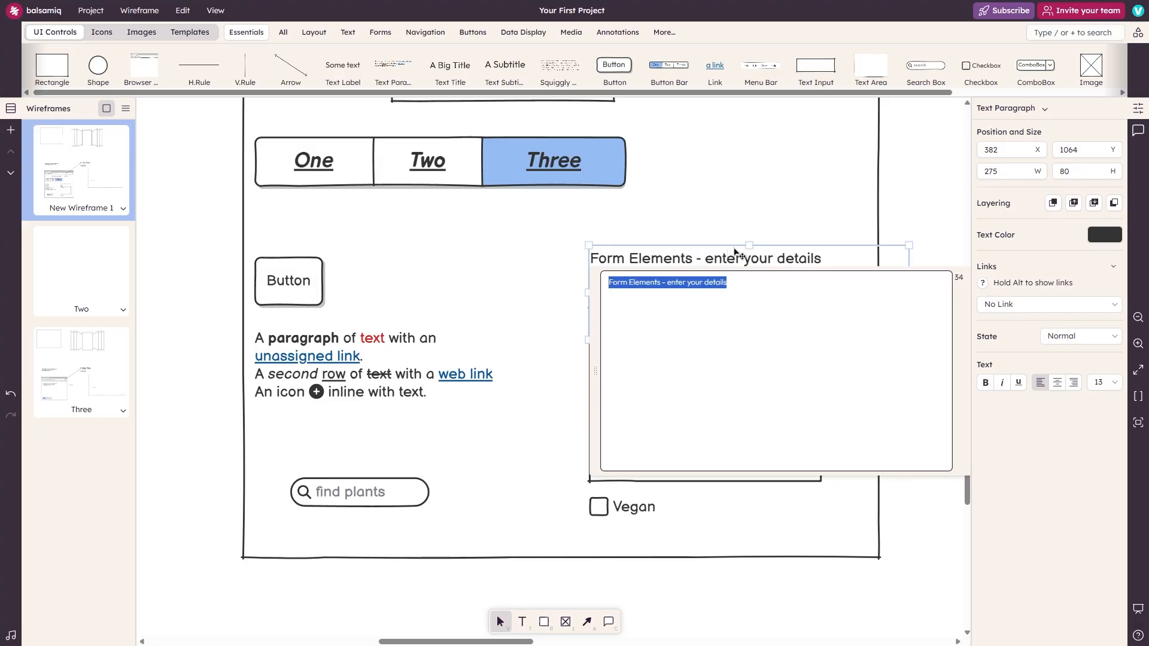
Step: Shrink the form heading paragraph to about 216 by 23 and move it slightly higher above the age input
drag(909, 340, 840, 273)
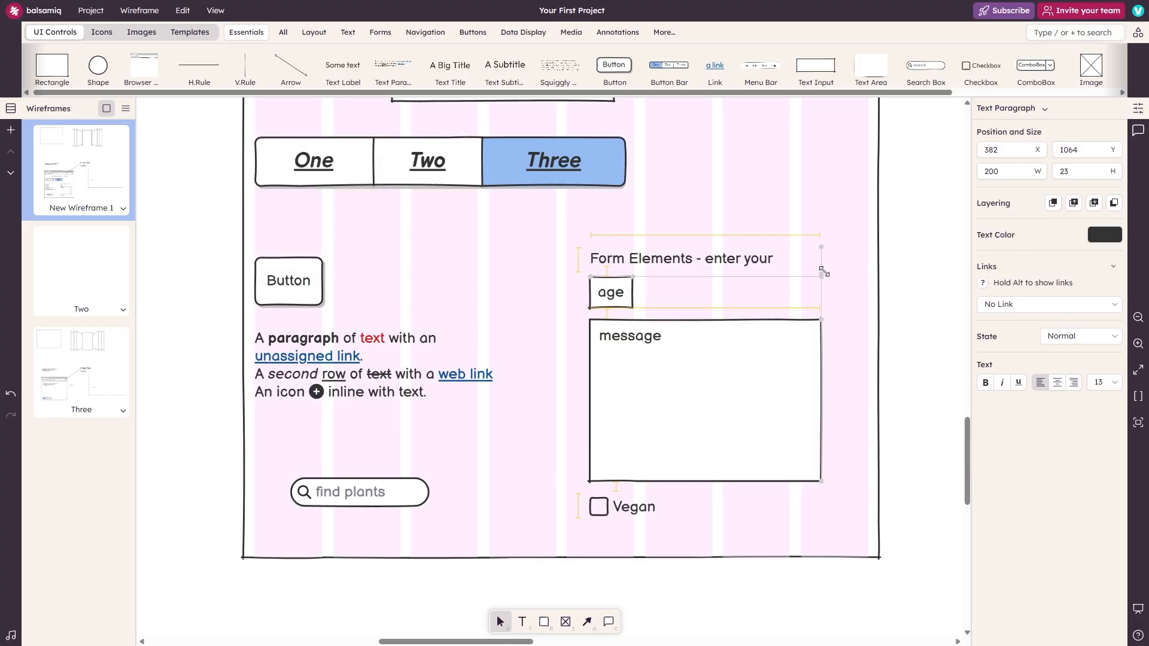
click(620, 306)
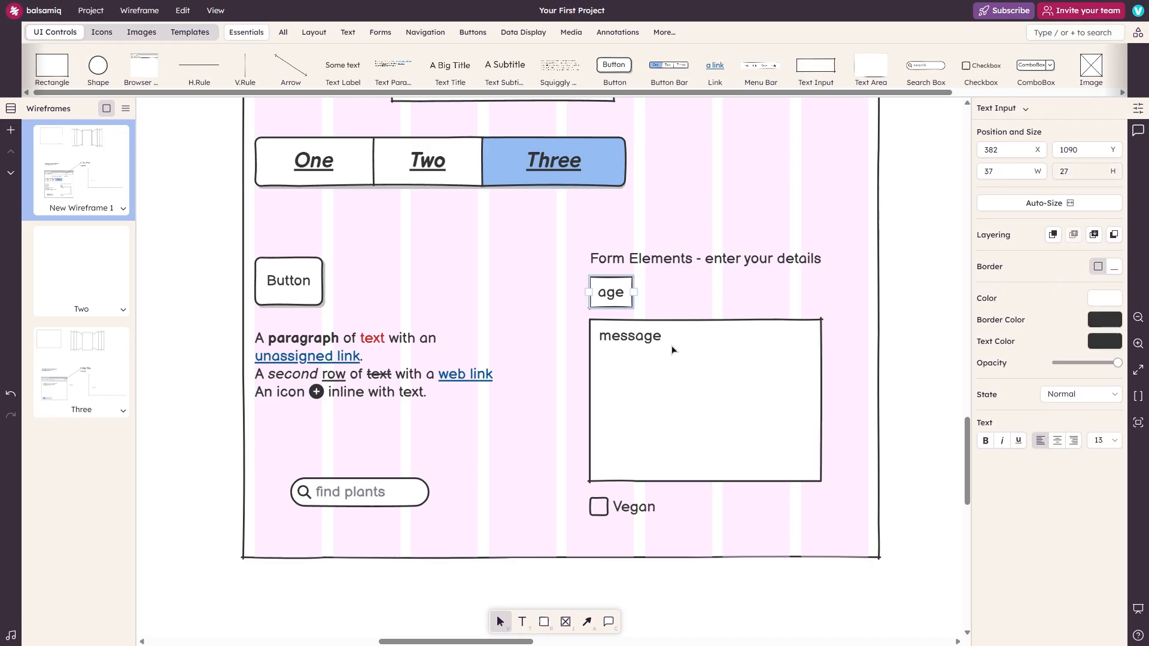
click(718, 377)
click(678, 259)
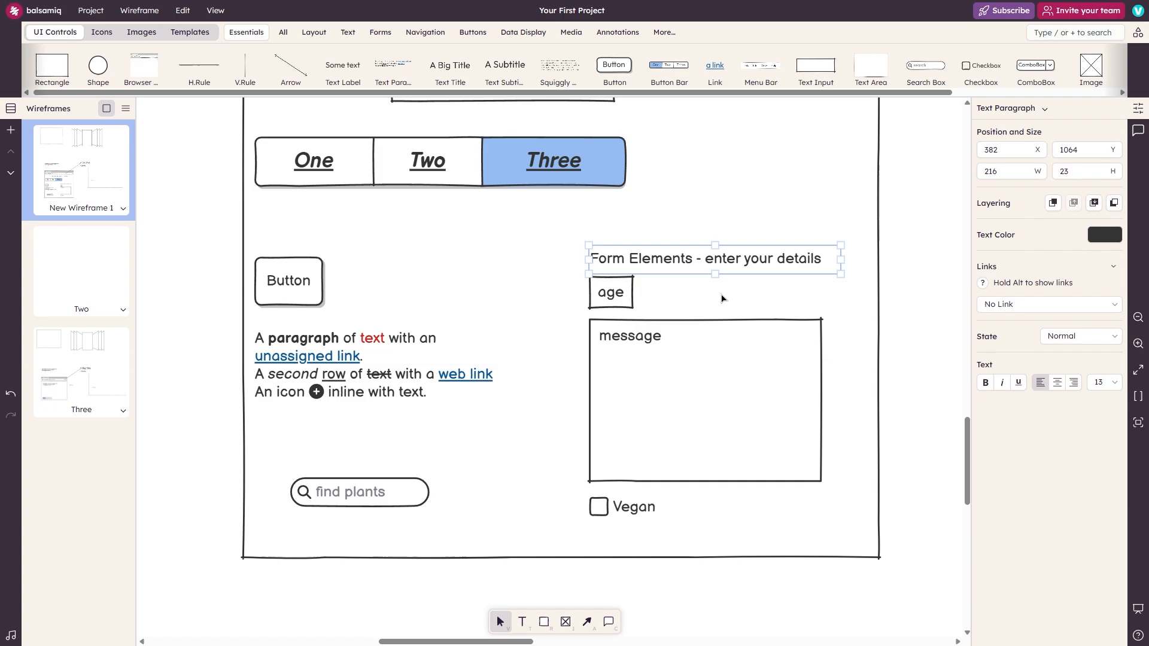
drag(665, 263, 663, 256)
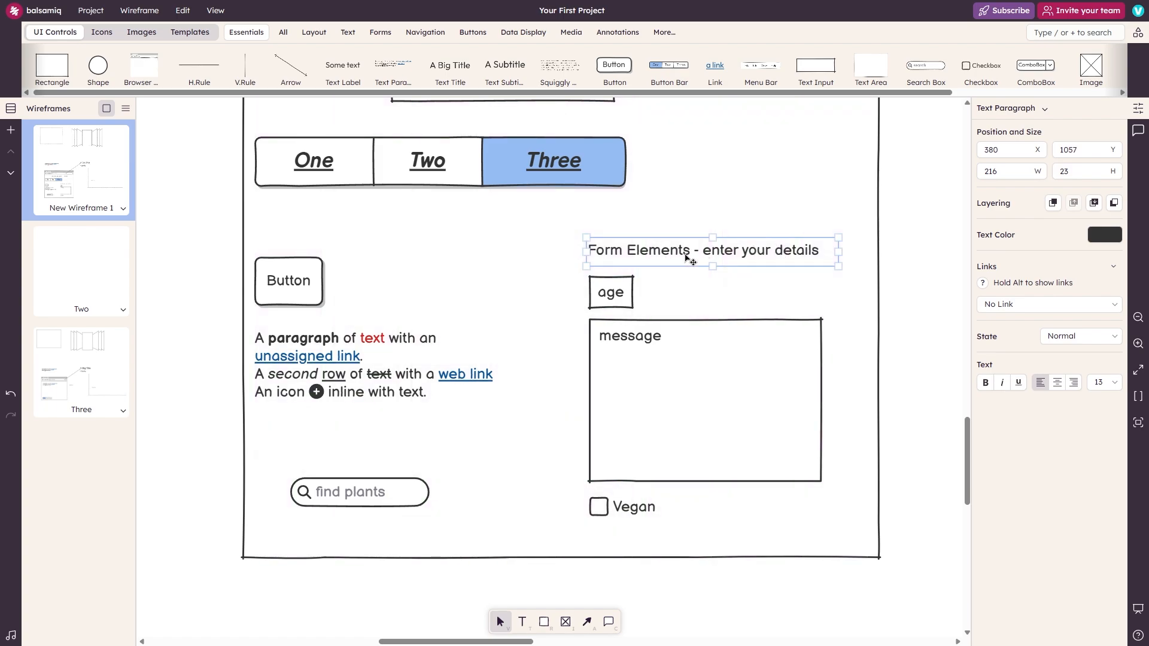
click(593, 302)
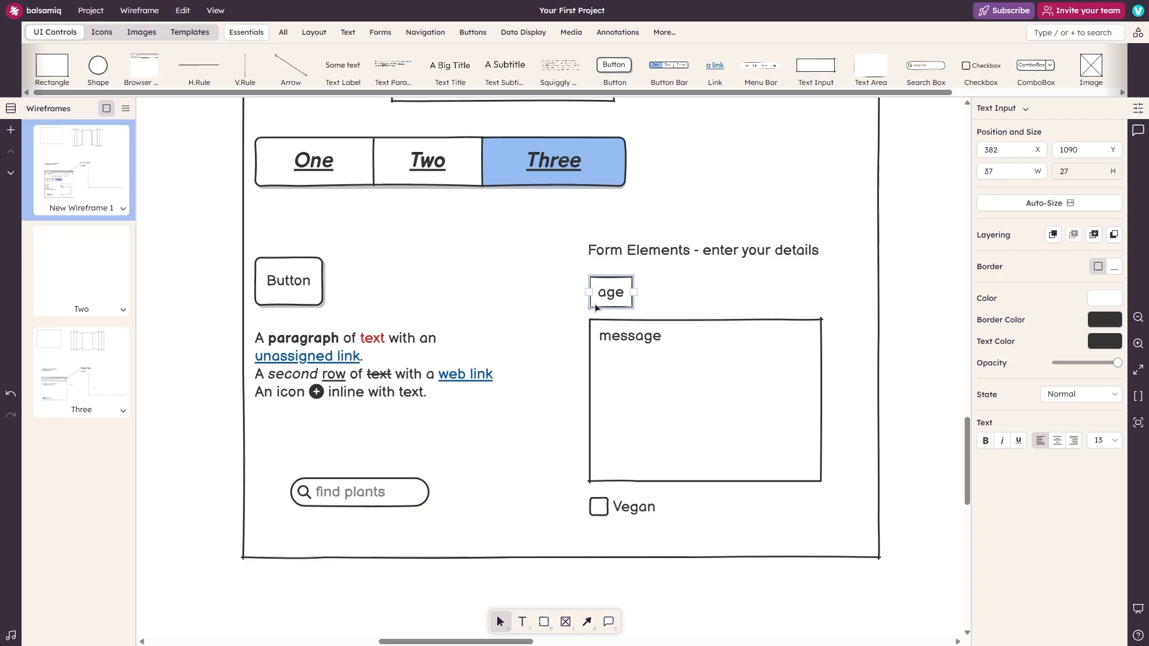
click(625, 333)
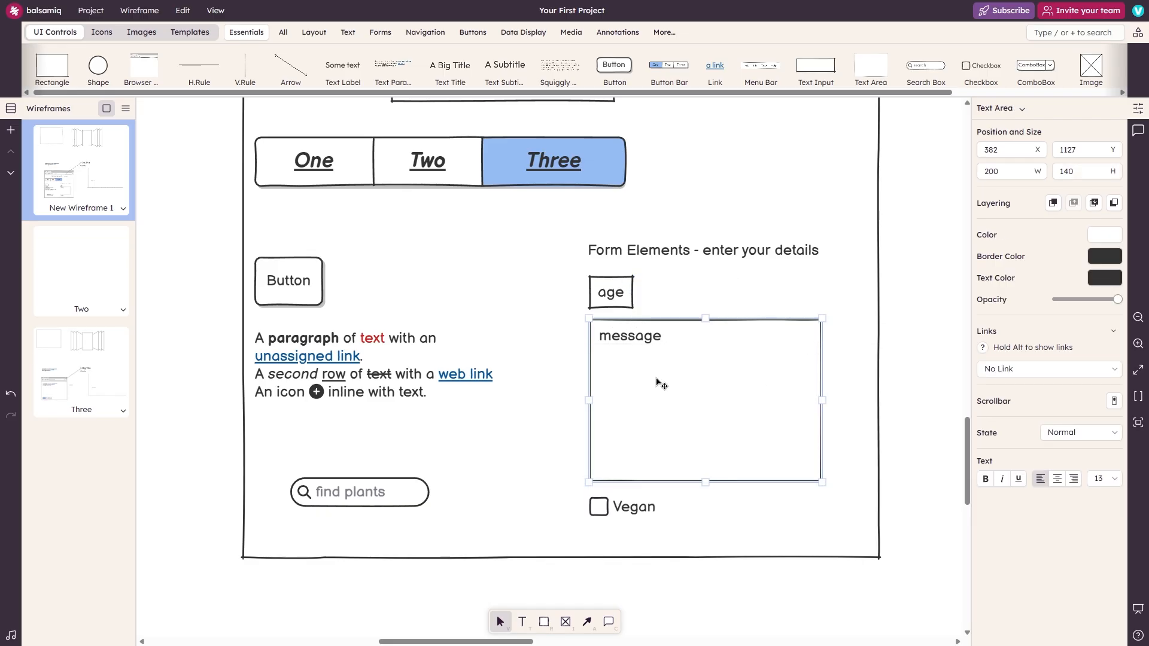
click(639, 249)
click(651, 351)
Step: Try the Selected and Disabled states on the Vegan checkbox
click(614, 519)
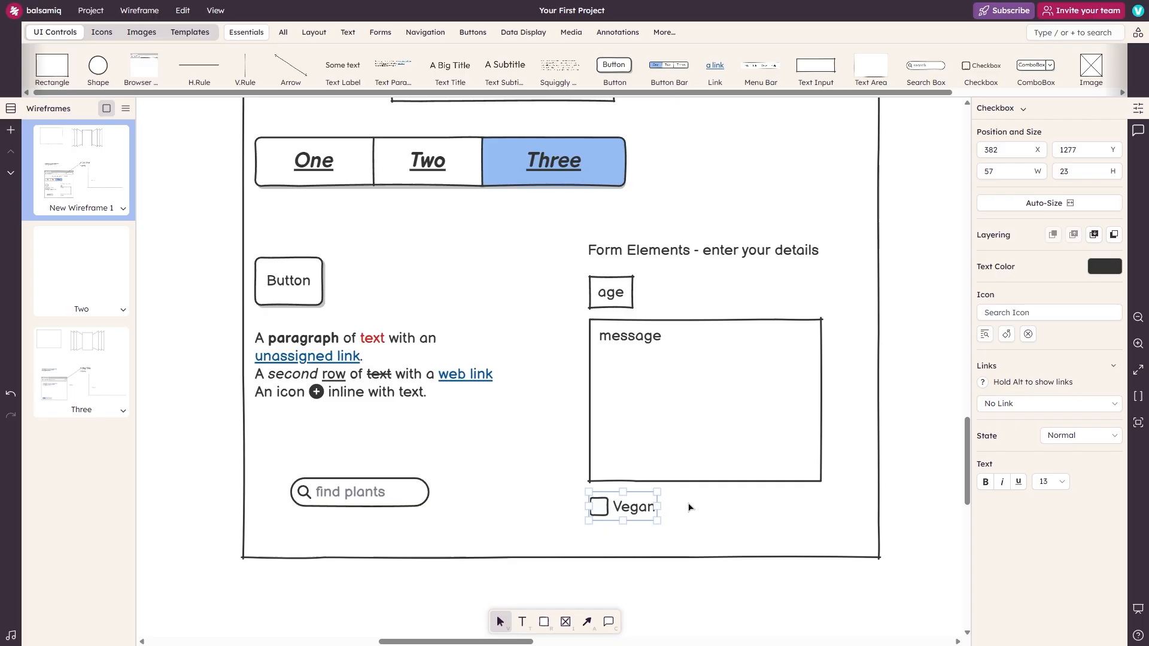
click(1068, 405)
click(1068, 404)
click(1077, 437)
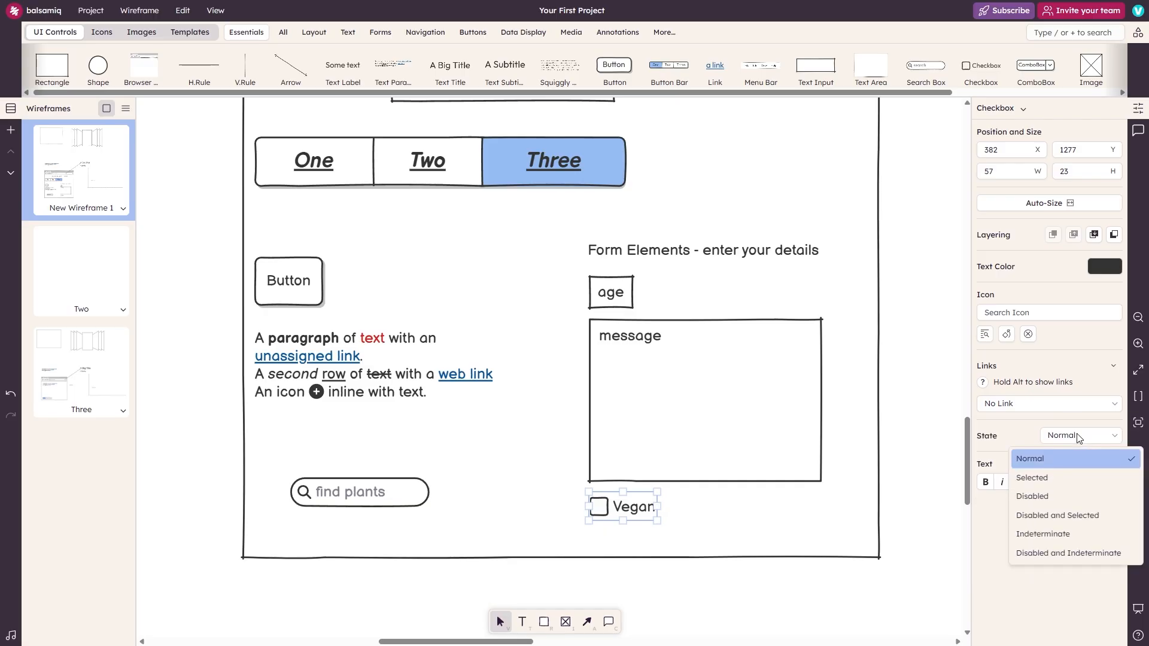
click(1077, 437)
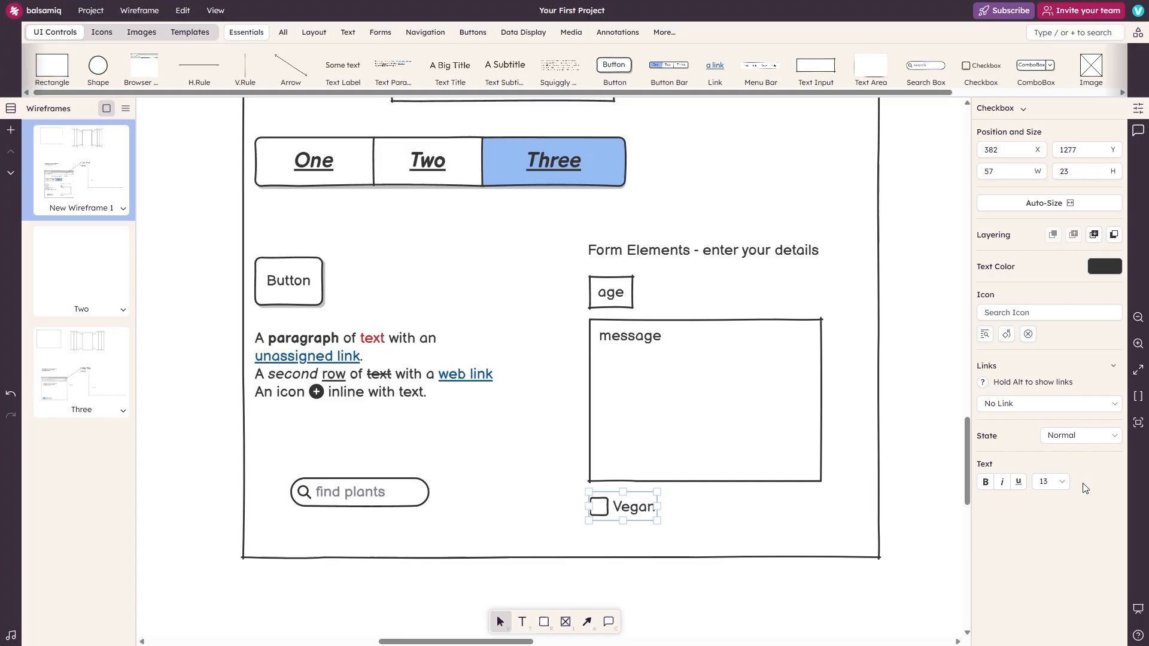
click(1081, 439)
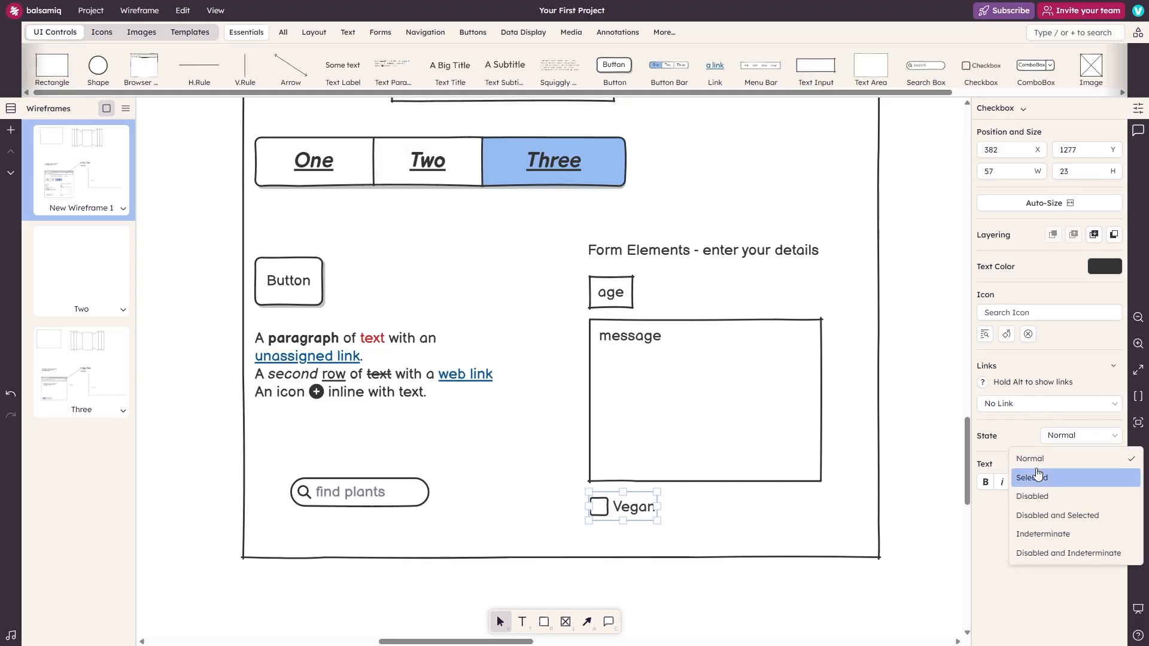
click(1038, 475)
click(1060, 435)
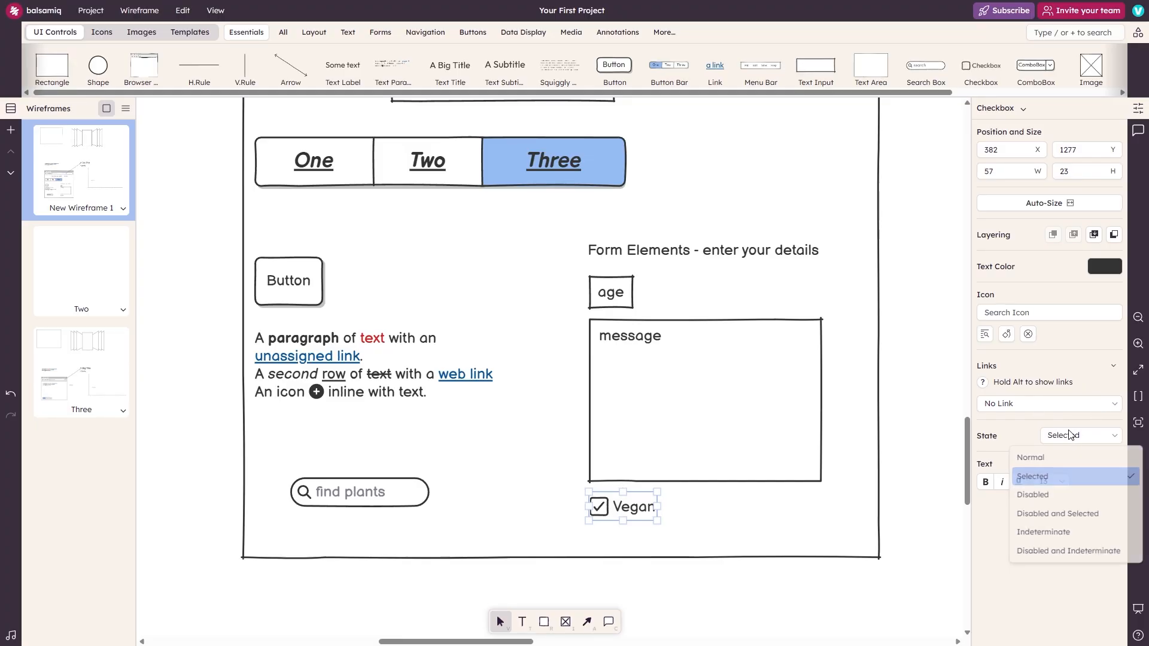
click(1068, 499)
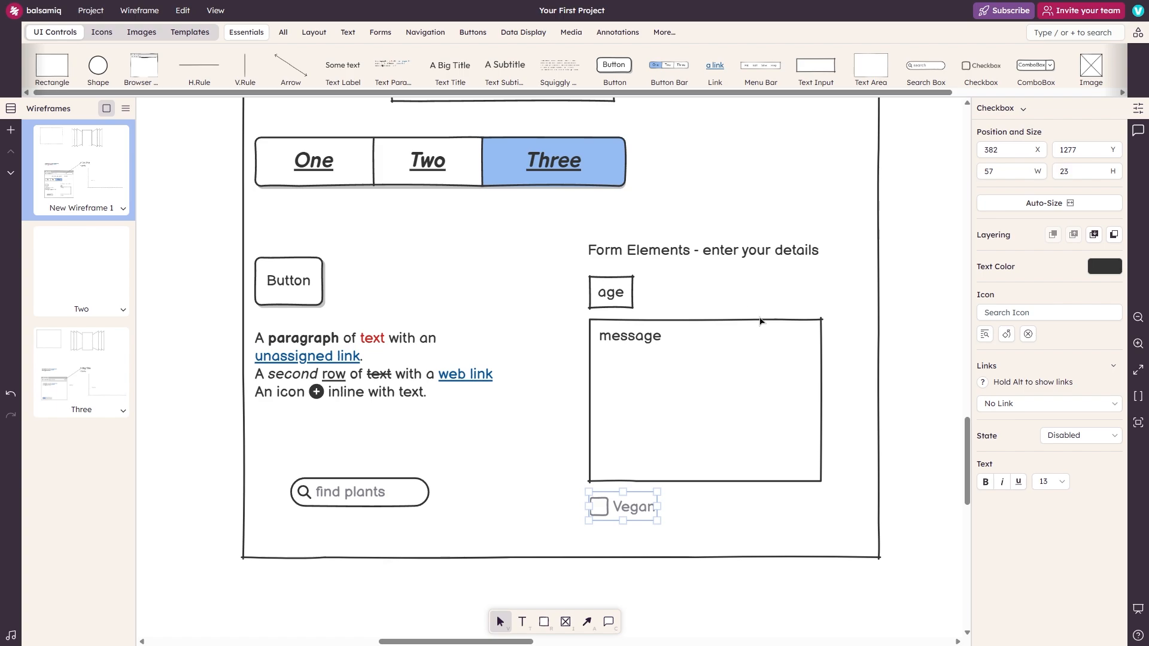
Step: Set the Vegan checkbox's state to Disabled and Selected
click(1053, 437)
click(1053, 437)
click(1057, 439)
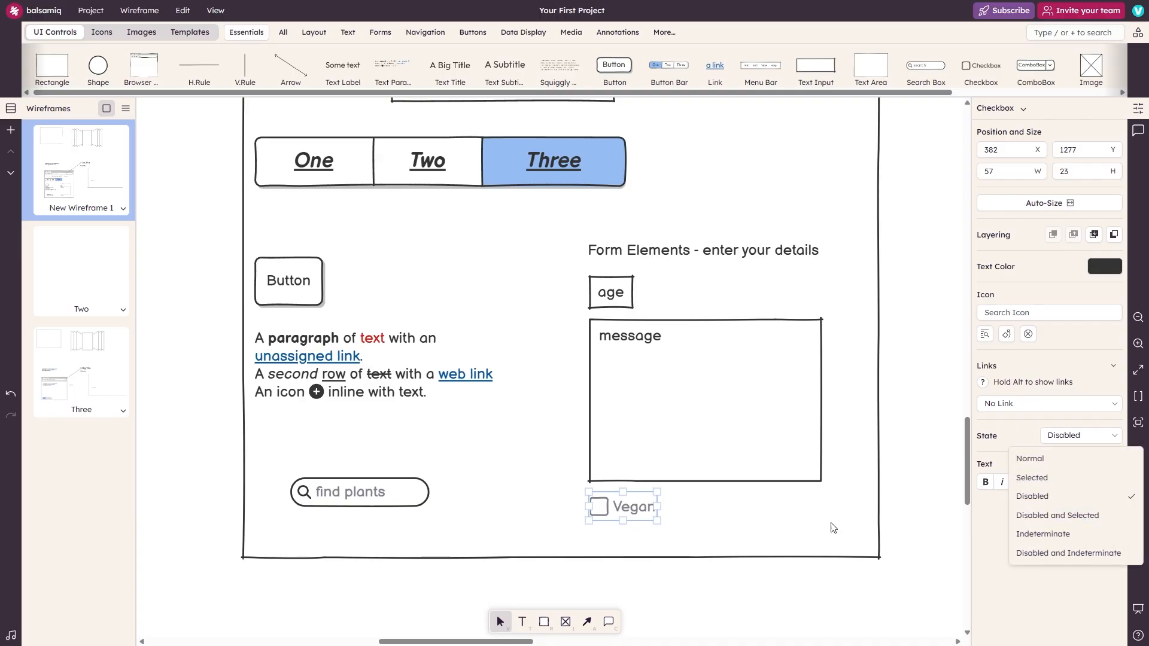
click(1052, 516)
click(725, 301)
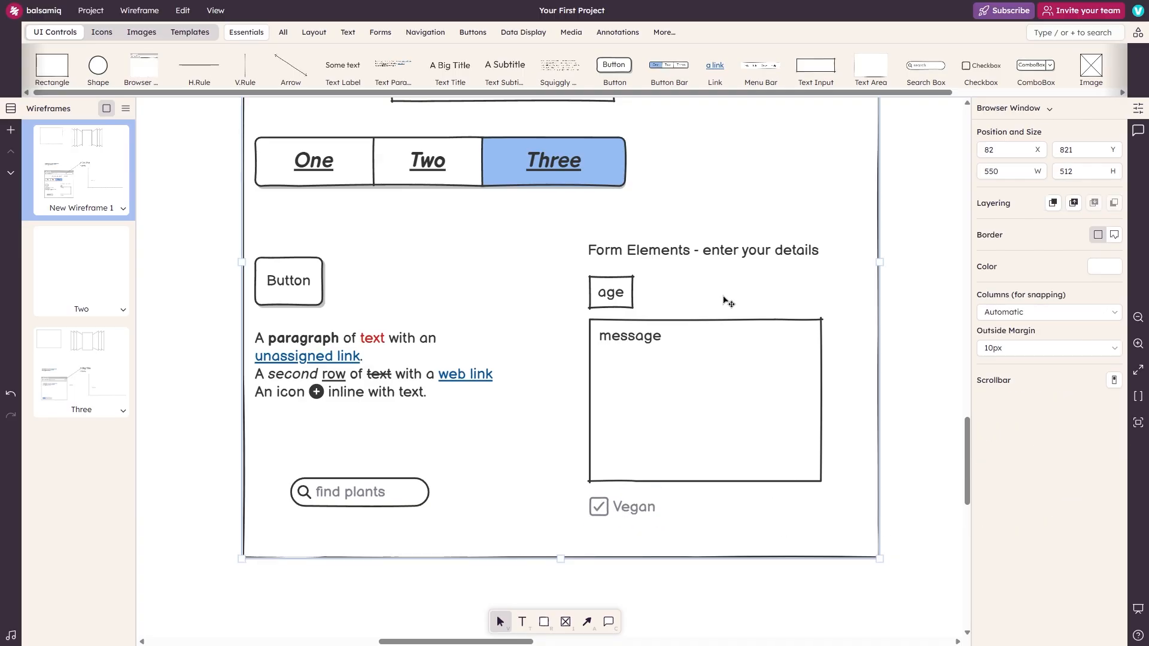
click(643, 344)
click(687, 291)
double_click(687, 291)
key(Escape)
Step: Change the Vegan checkbox's label to "Vegetarian"
double_click(625, 507)
text(Vega)
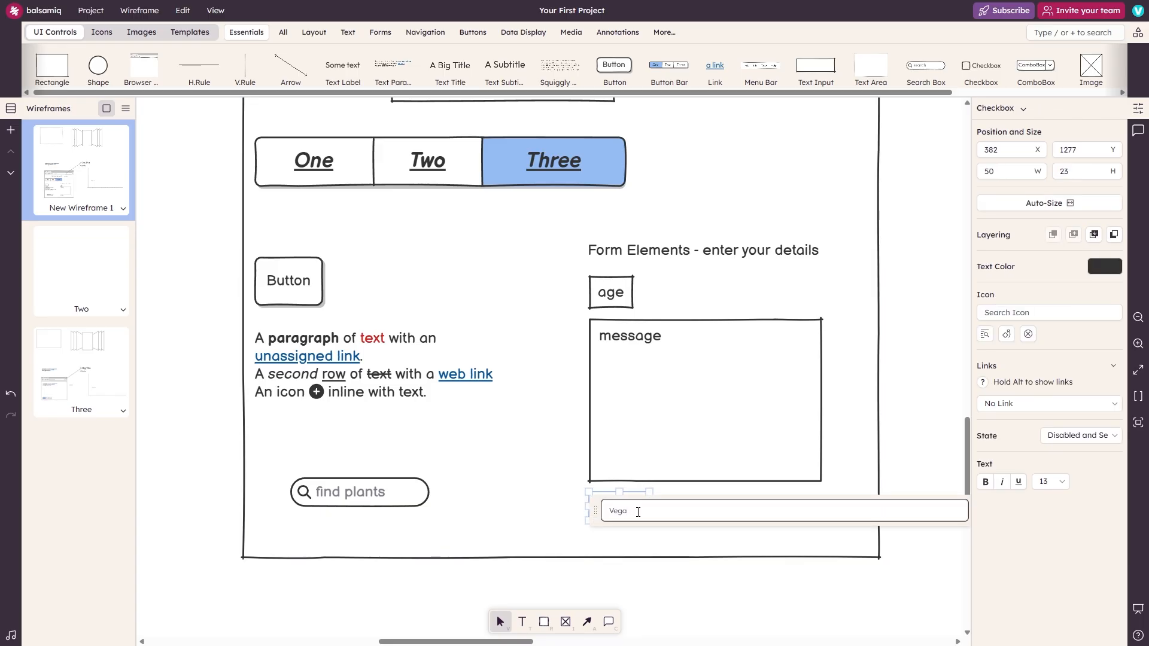
key(BackSpace)
text(etarian)
click(557, 499)
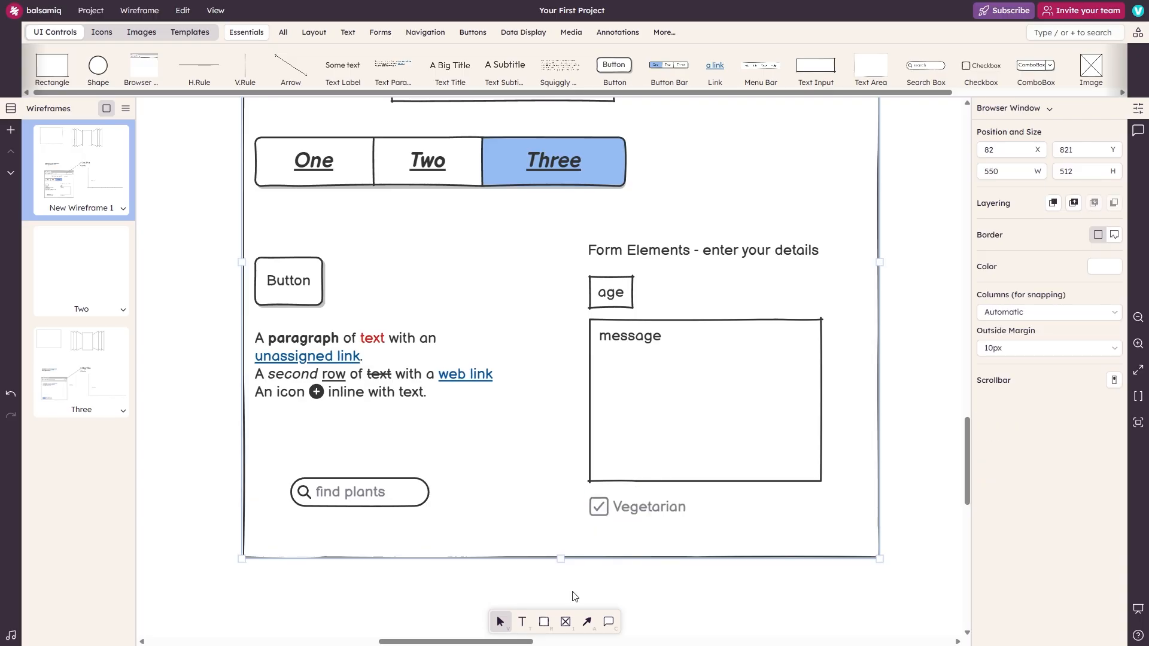
click(641, 592)
scroll(595, 562, down, 5)
scroll(594, 561, up, 2)
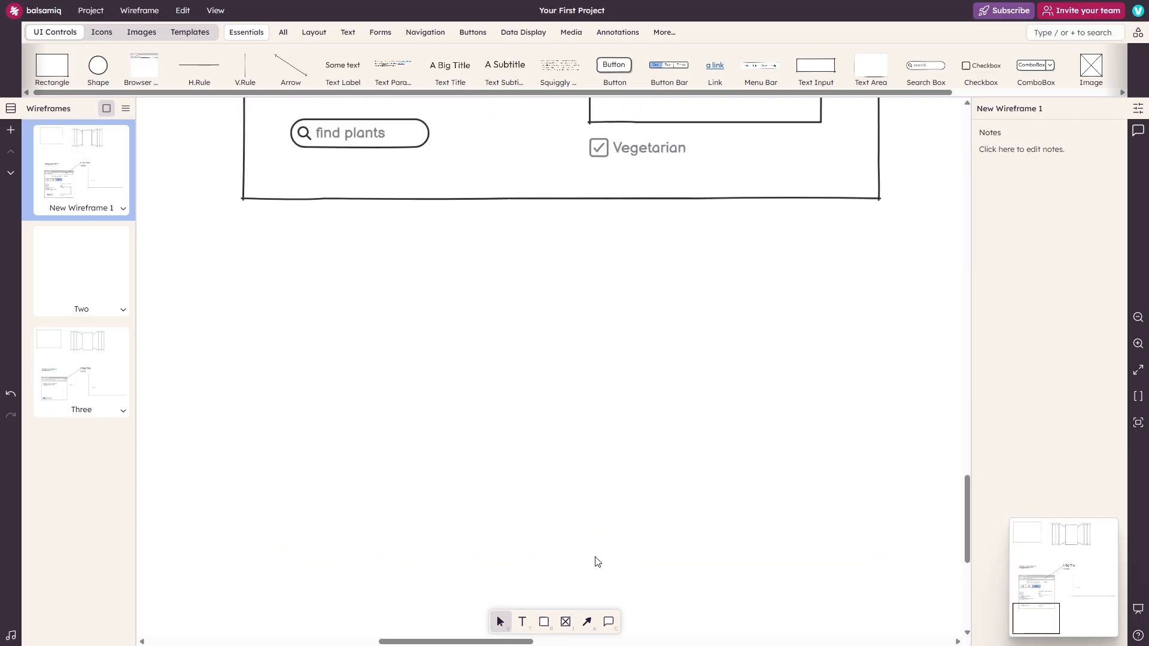
click(544, 628)
scroll(545, 419, down, 2)
mouse_move(336, 234)
mouse_down()
mouse_move(659, 484)
mouse_move(714, 476)
mouse_up()
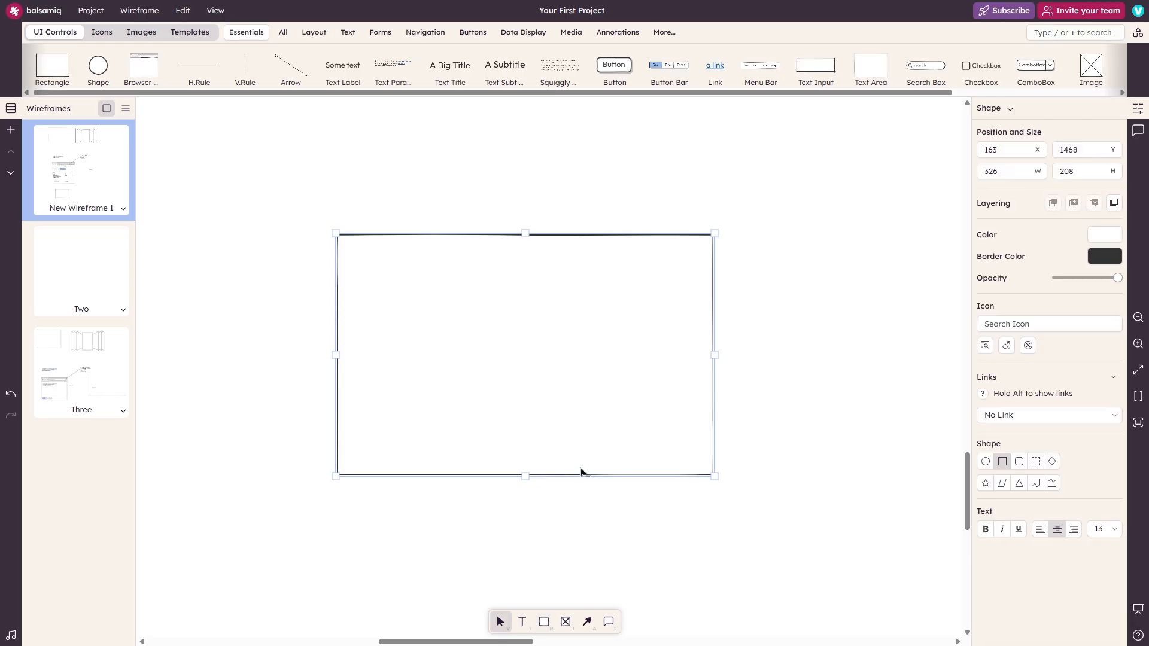
key(ctrl+z)
Step: Add two large circles of equal size side by side in the empty area below the browser window
click(105, 64)
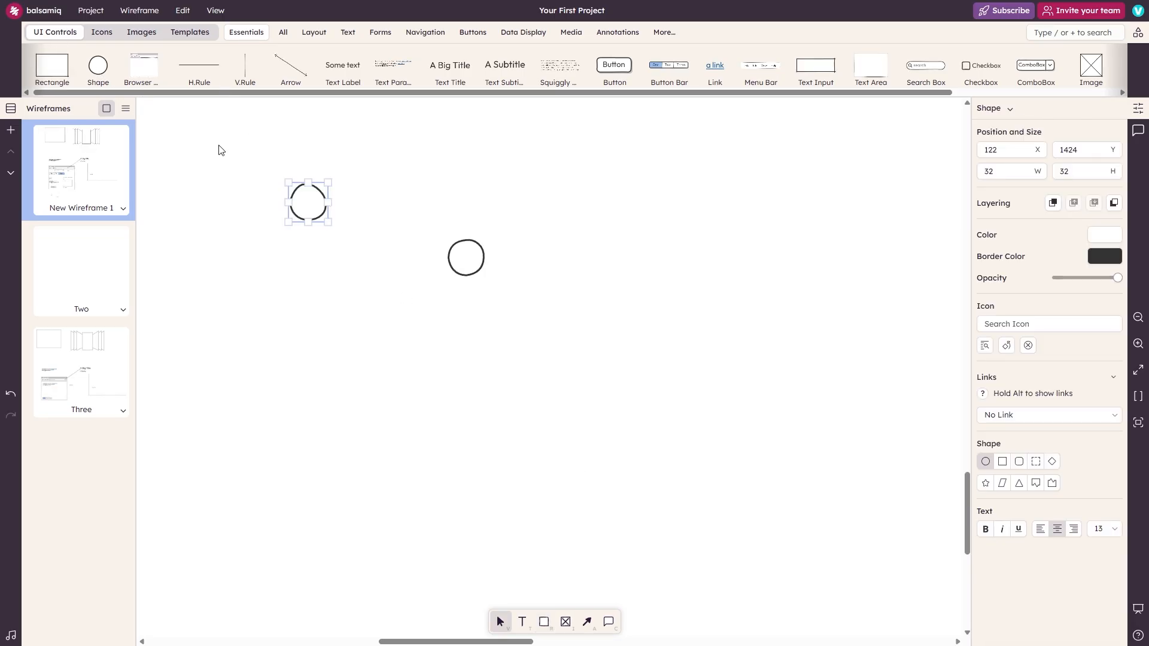
drag(294, 194, 525, 390)
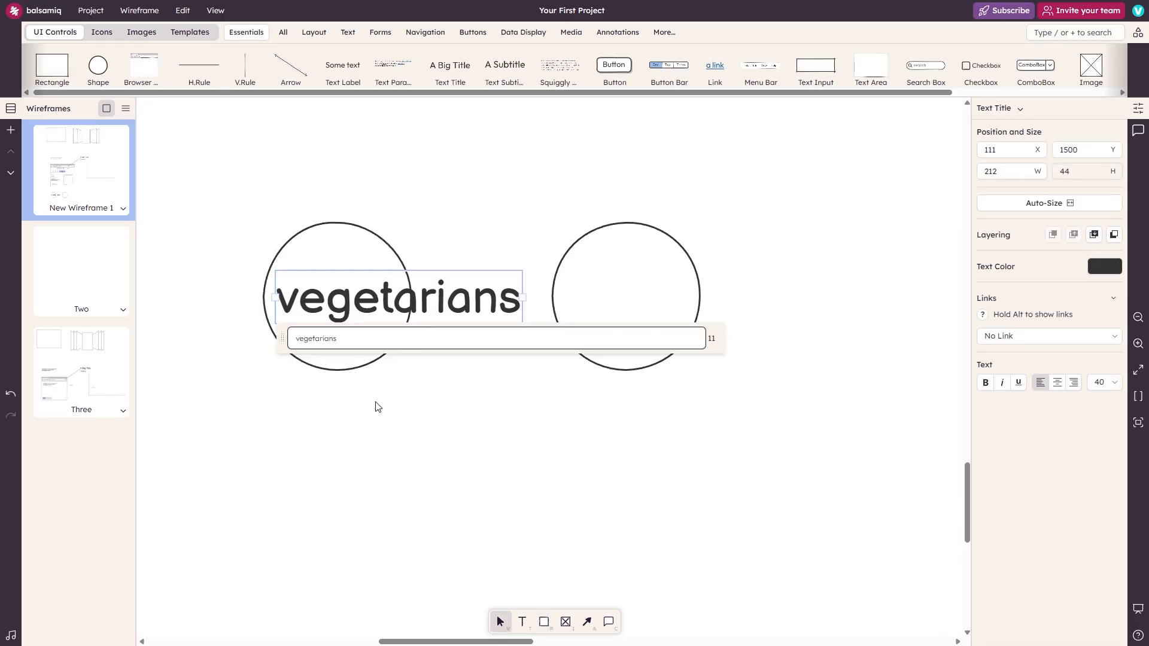
Step: Add a size 18 "vegetarians" title inside the left circle, with copies in the right circle and below the circles
key(Return)
click(1106, 382)
click(1080, 518)
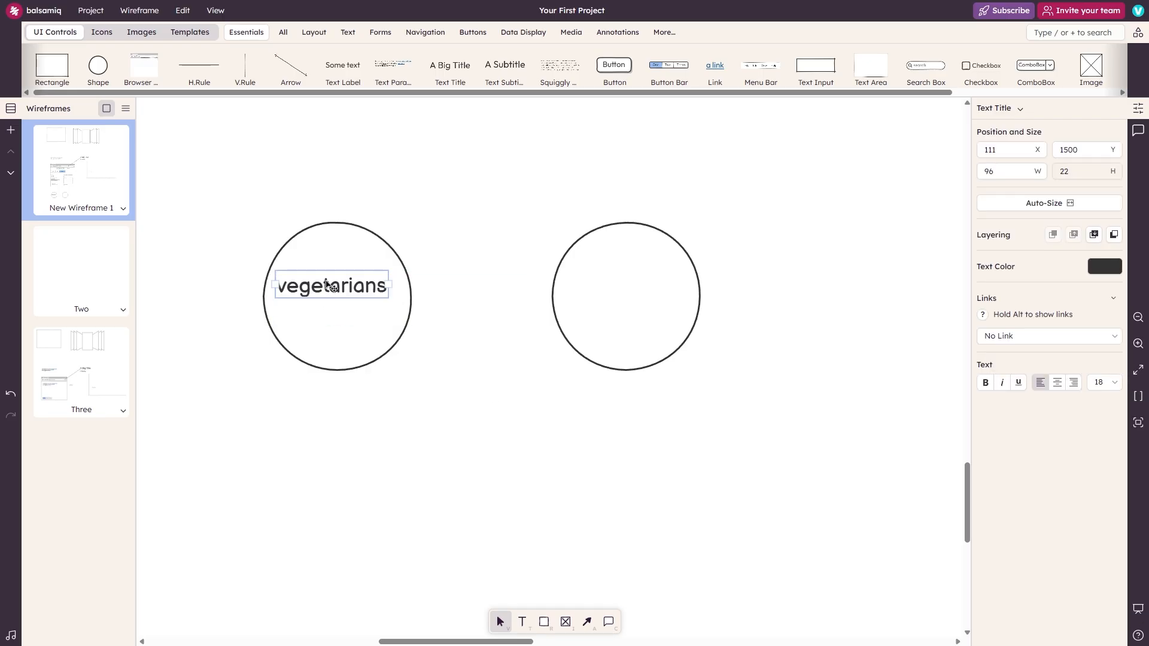
mouse_move(342, 290)
mouse_down()
mouse_move(367, 304)
mouse_move(344, 301)
mouse_up()
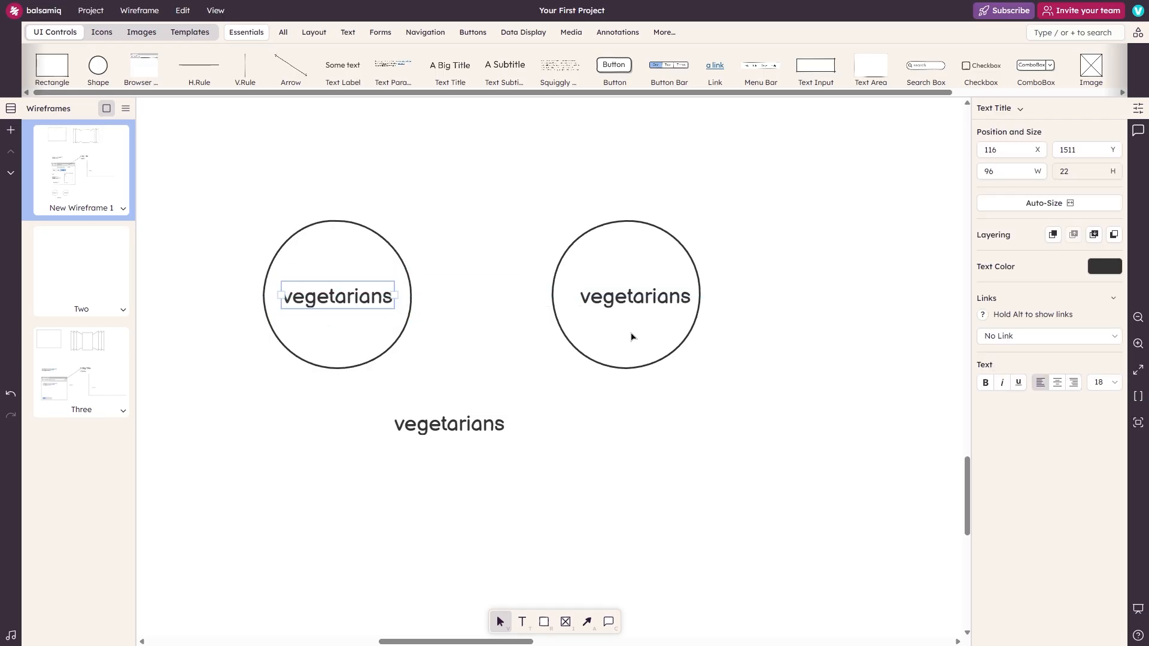
Step: Change the right circle's label to "non vegetarians" and the loose label below the circles to "vegans"
click(633, 335)
click(635, 305)
double_click(635, 305)
text(non vegetarian)
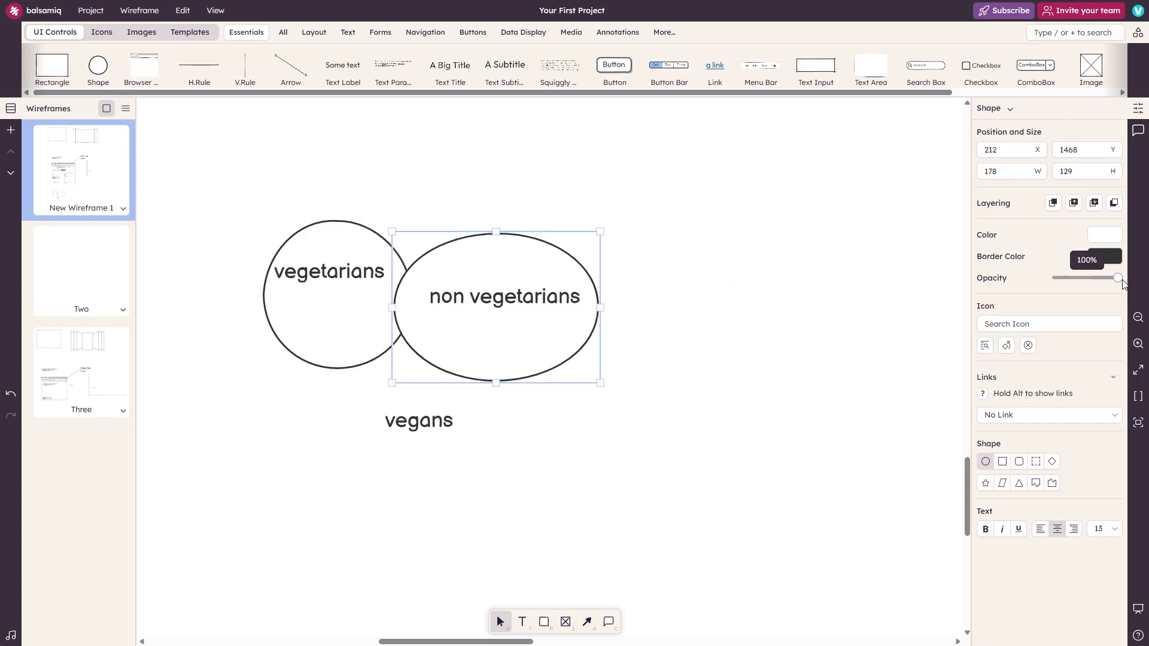
Step: Set the non vegetarians ellipse's opacity to 0% and stretch it further over the vegetarians circle
drag(1116, 277, 1056, 278)
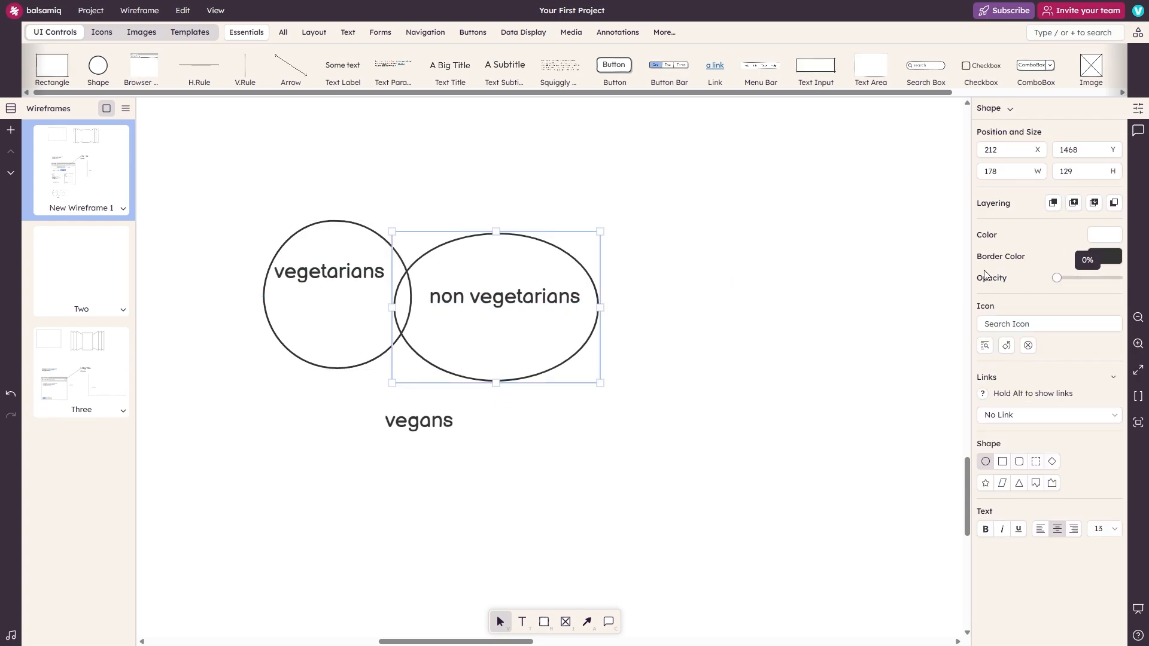
drag(400, 310, 378, 307)
Step: Add a vertical rule running down from the overlap of the two shapes, with a "both - omnivores" label at its lower end
scroll(352, 275, up, 4)
scroll(378, 277, down, 1)
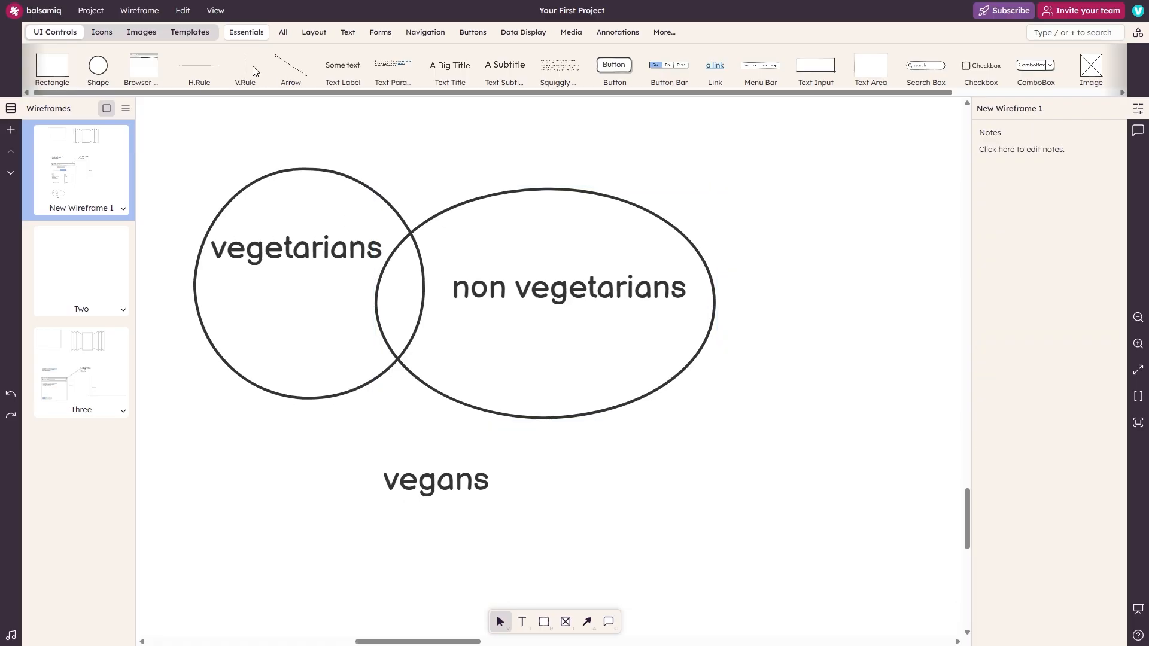
drag(253, 66, 390, 298)
drag(443, 480, 398, 496)
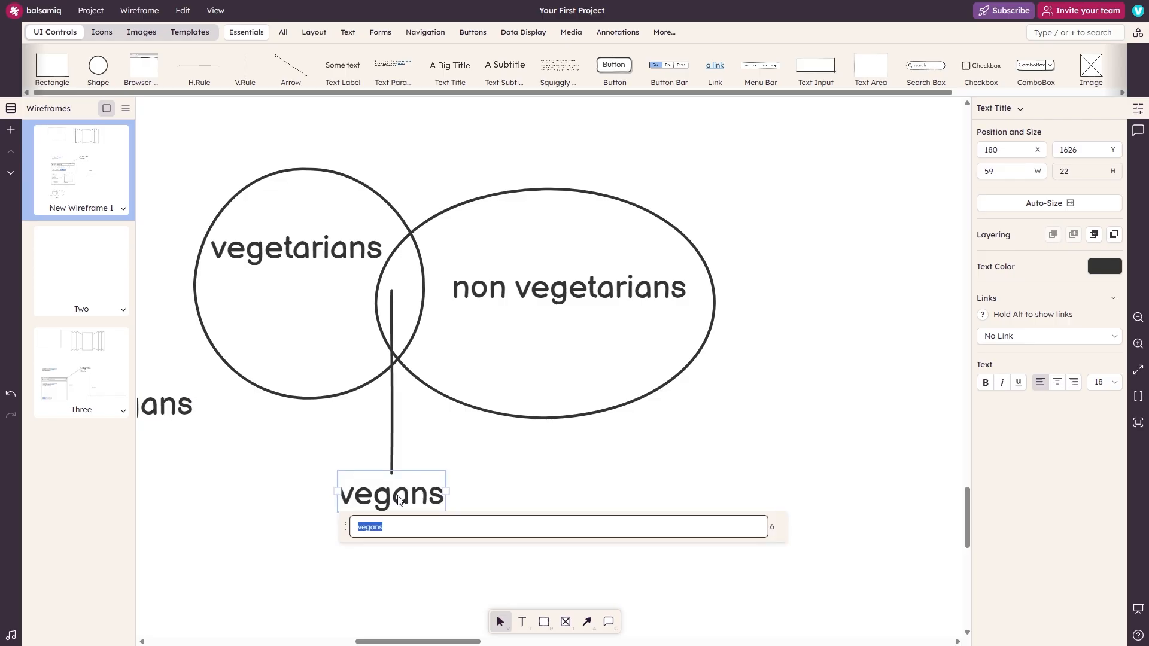
text(both)
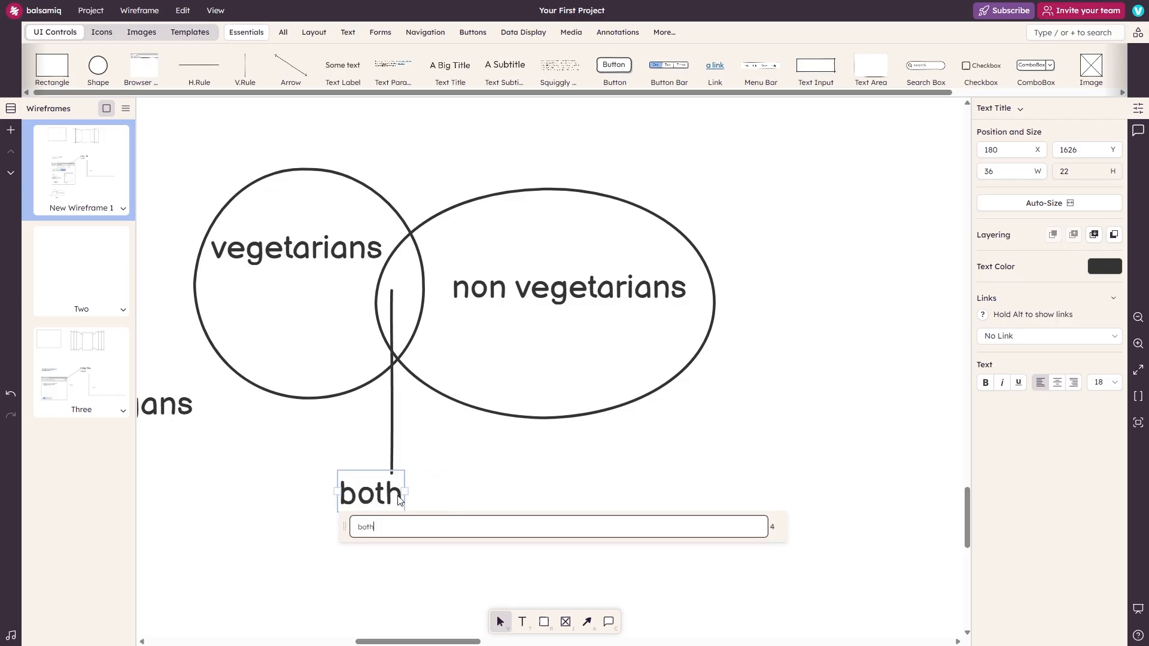
text( - omnivores)
key(Return)
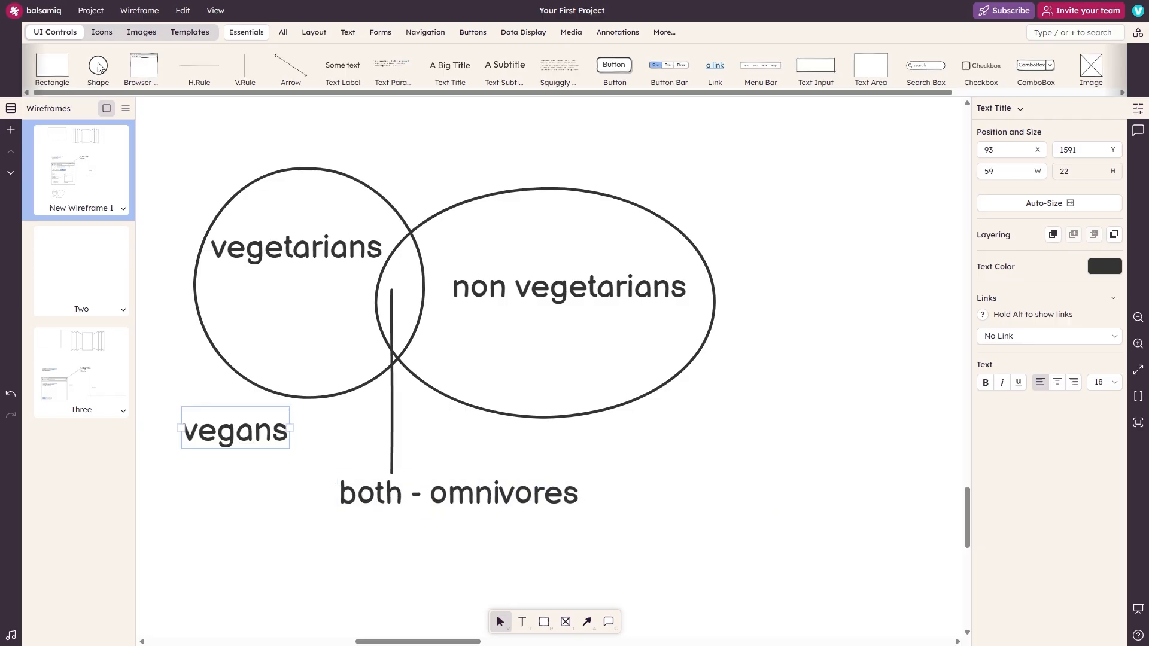
Step: Add a small ellipse labelled "vegans" inside the vegetarians circle and delete the loose vegans label
drag(99, 67, 281, 308)
double_click(306, 320)
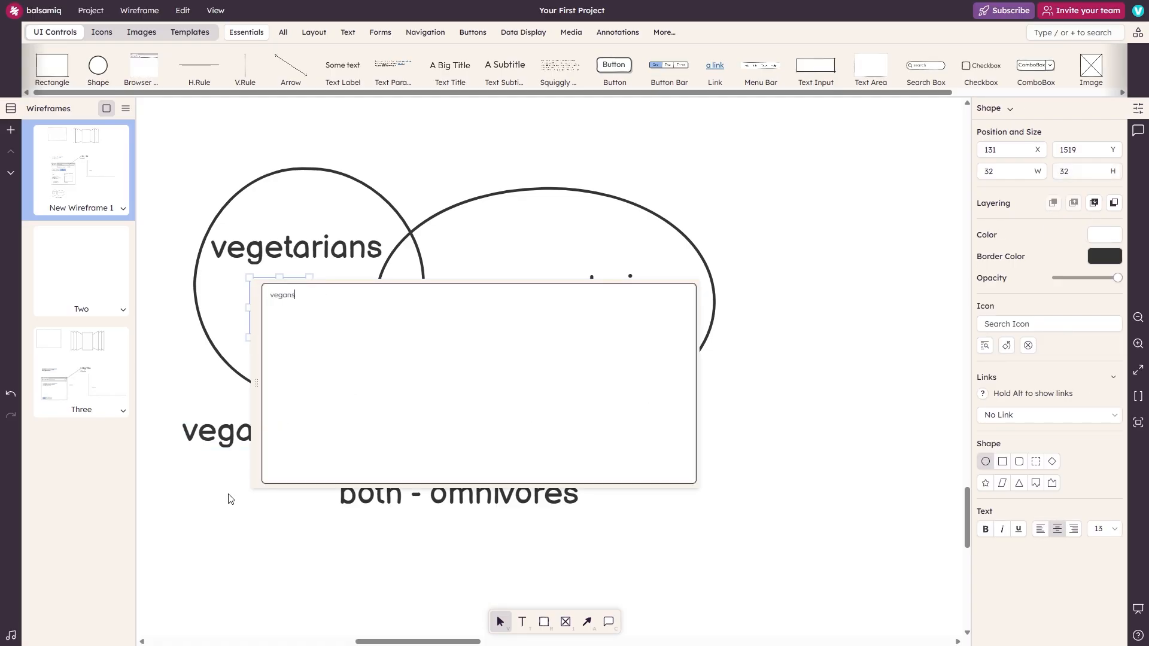
click(229, 495)
click(284, 319)
drag(309, 307, 387, 311)
drag(335, 338, 291, 323)
click(270, 442)
key(Delete)
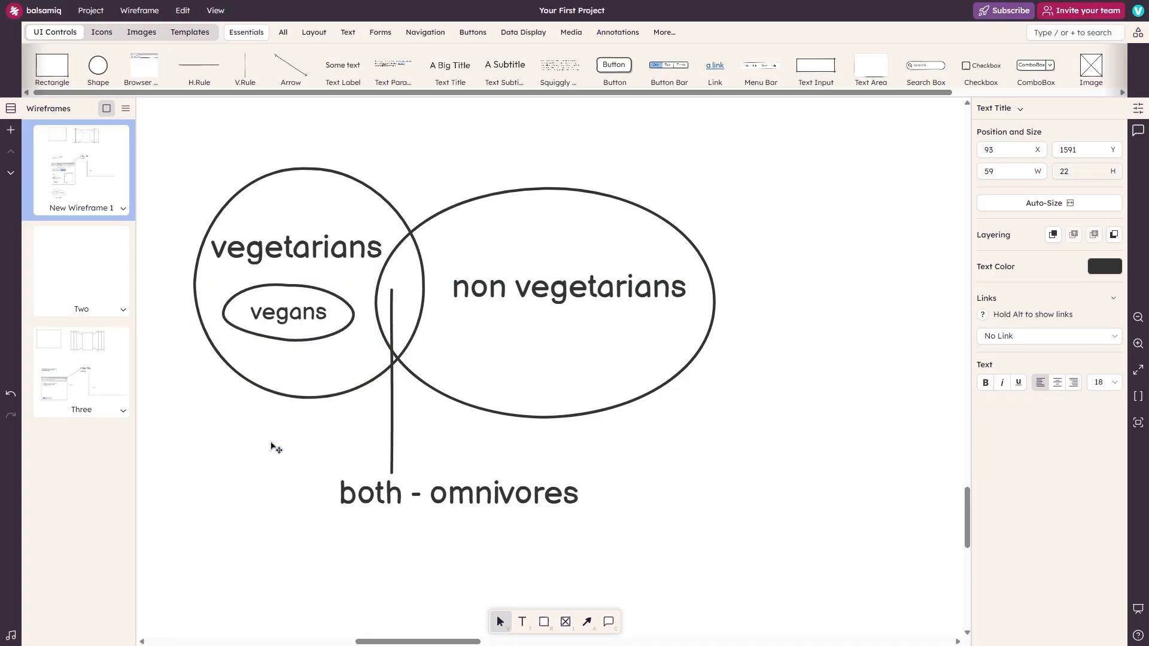
Step: Place a combo box beside the age input in the browser window's form
scroll(271, 433, down, 3)
scroll(272, 415, up, 8)
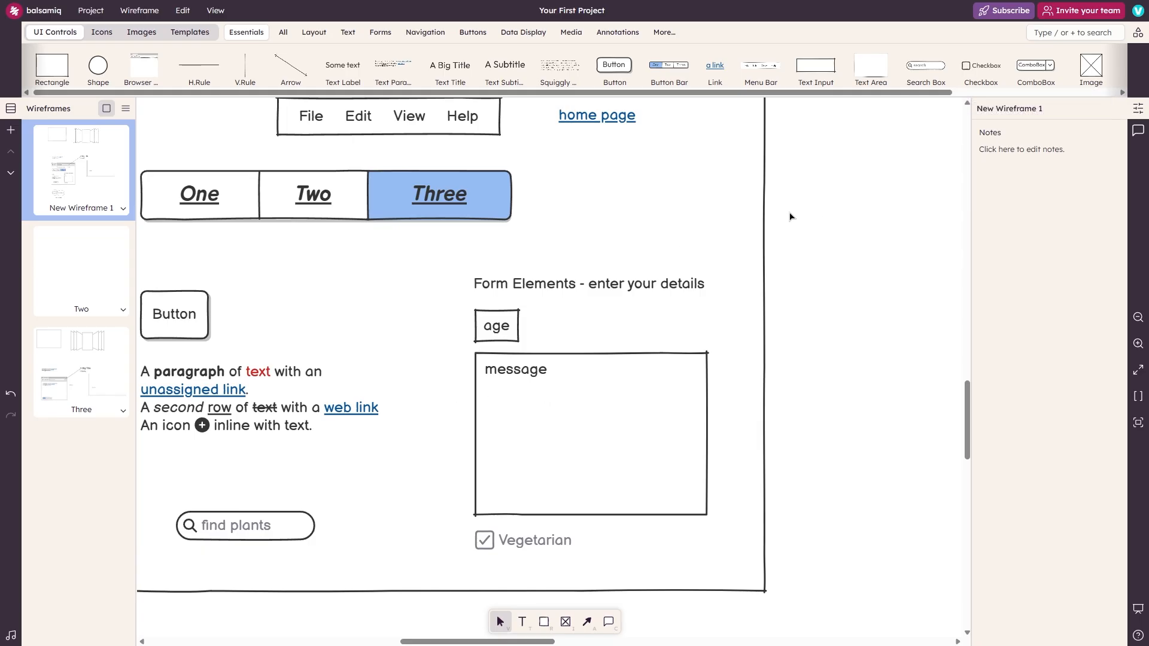
drag(1068, 63, 598, 326)
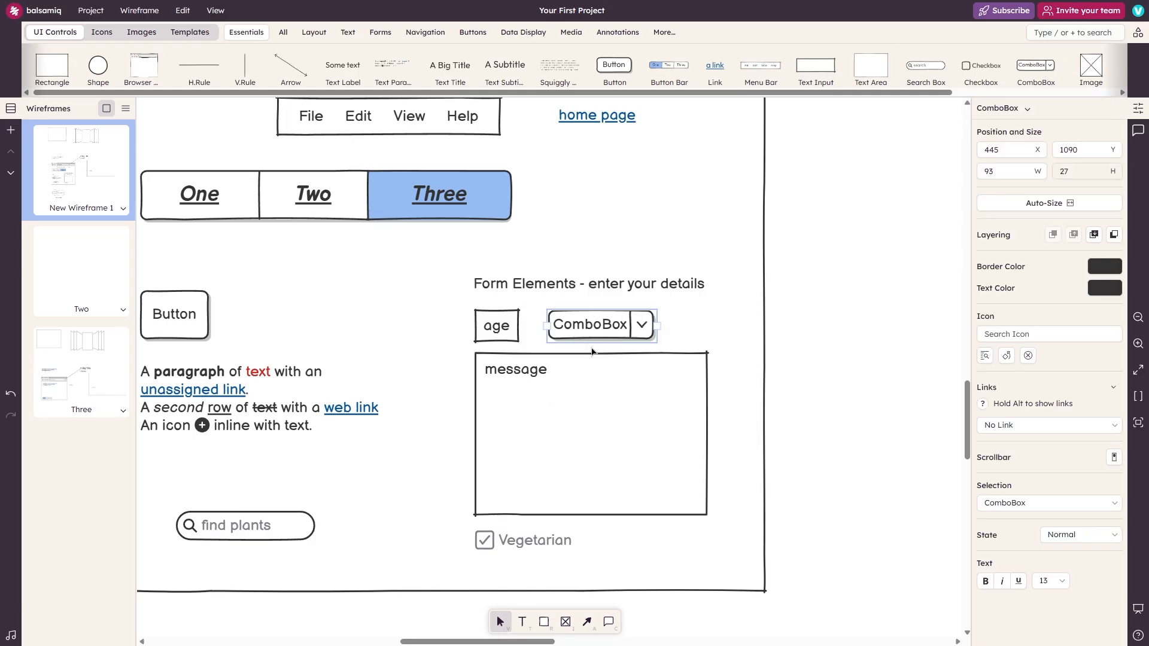
Step: Set the combo box's entries to Vegans, non vegetarians, omnivores and vegetarians, and widen it to about 131
key(Return)
text(V)
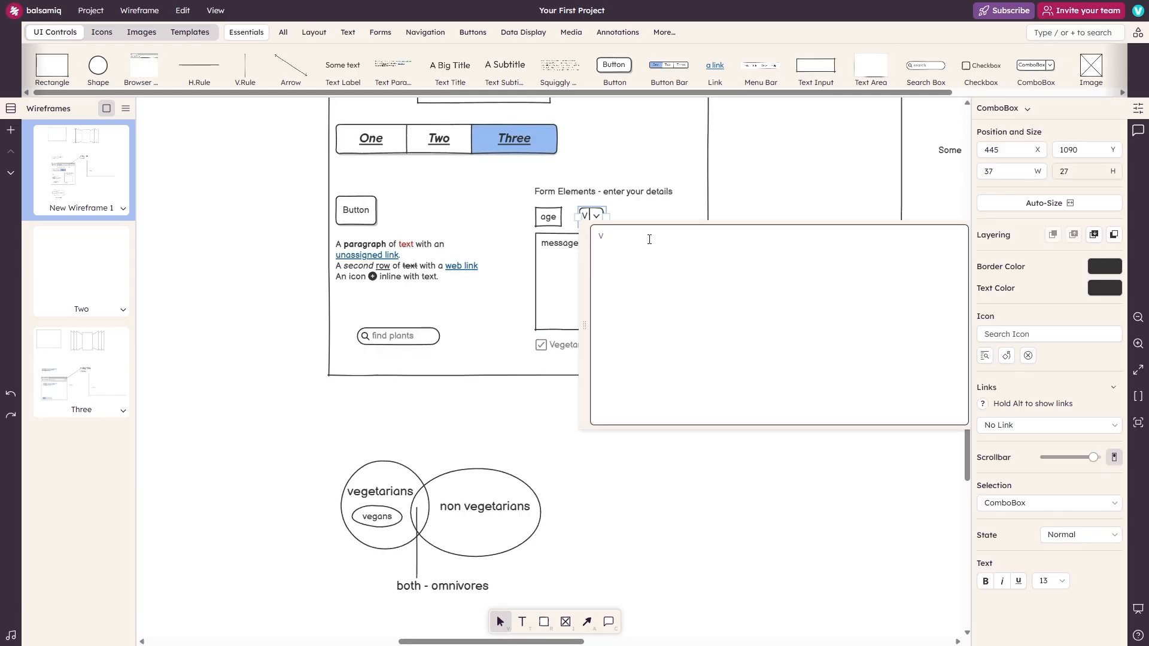
text(egans)
key(Return)
text(non vegetarian)
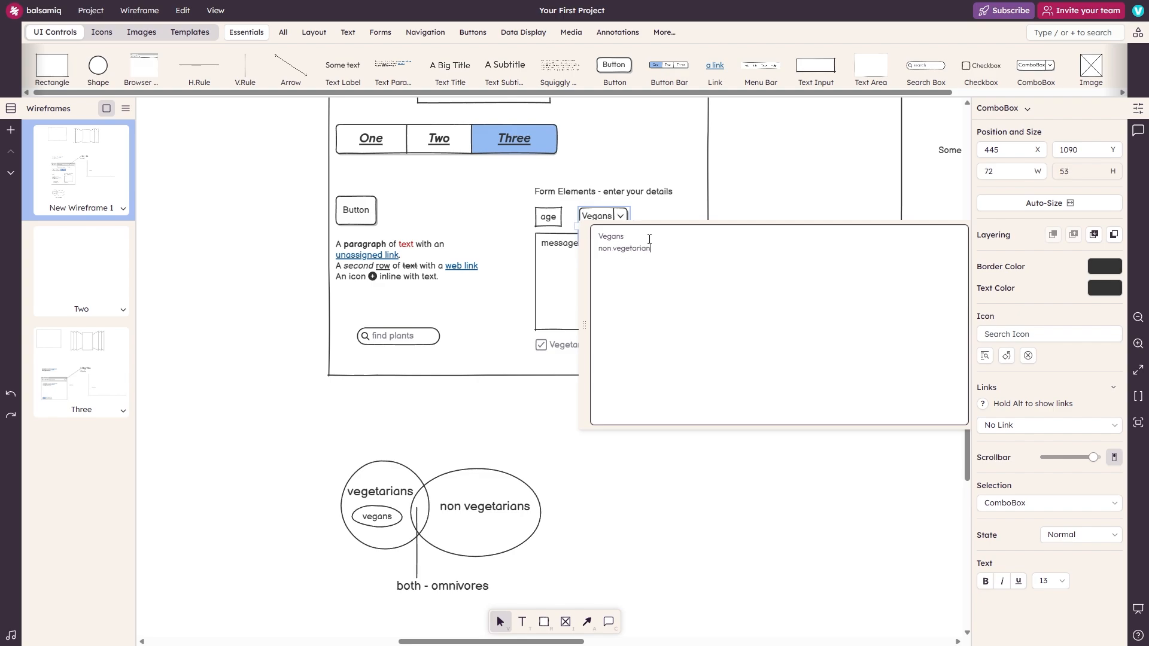
text(s omnivores)
click(670, 584)
click(597, 224)
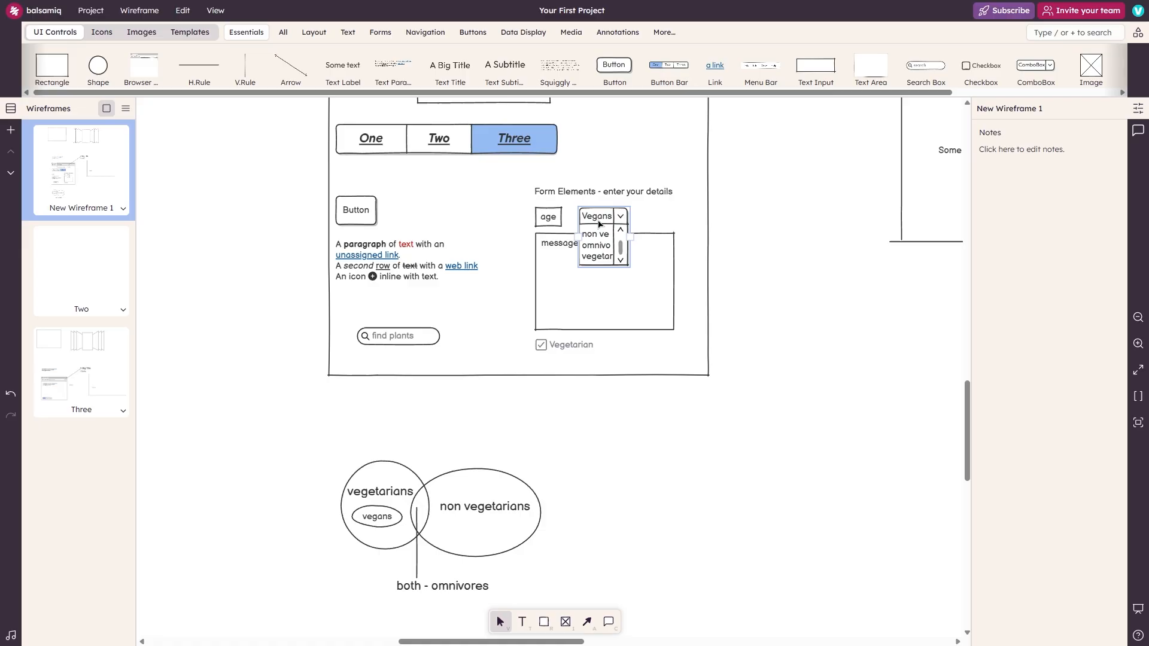
drag(624, 240, 661, 220)
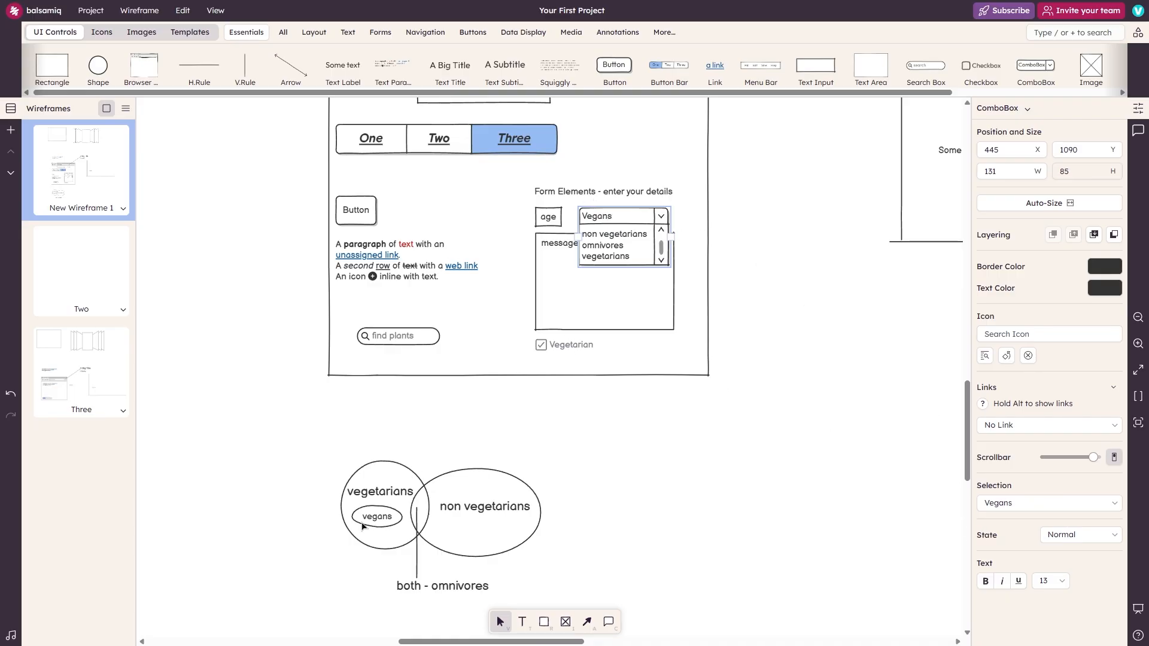
Step: Open the Vegetarian checkbox's label and review the states available for the checkbox
double_click(558, 349)
click(942, 397)
click(568, 348)
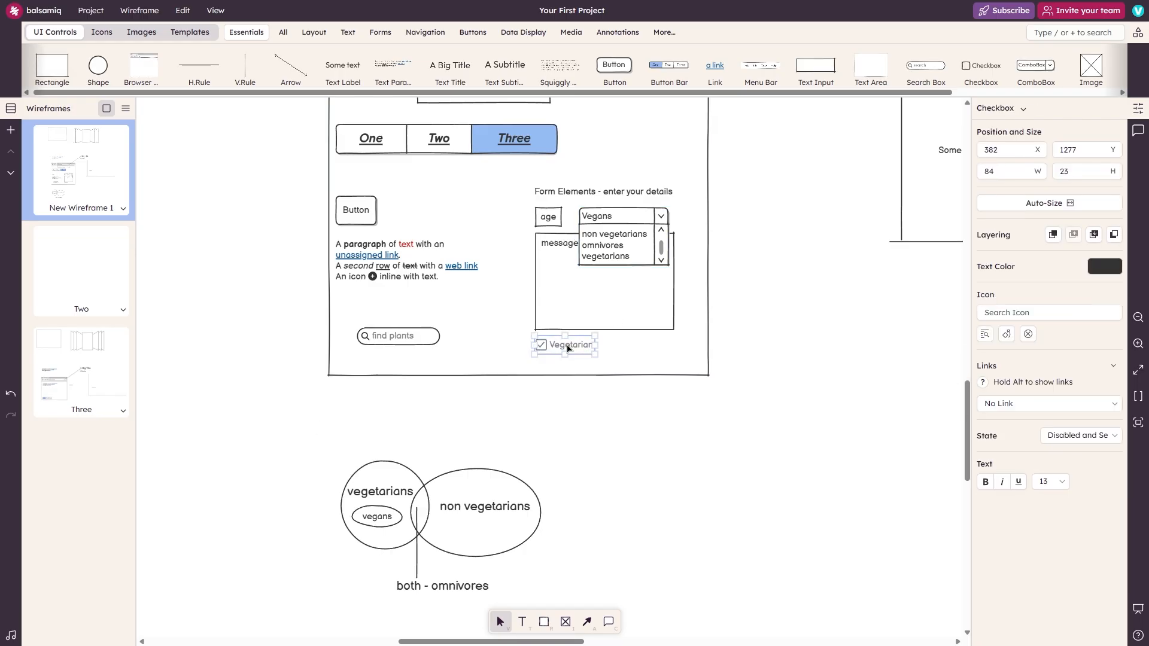
double_click(567, 349)
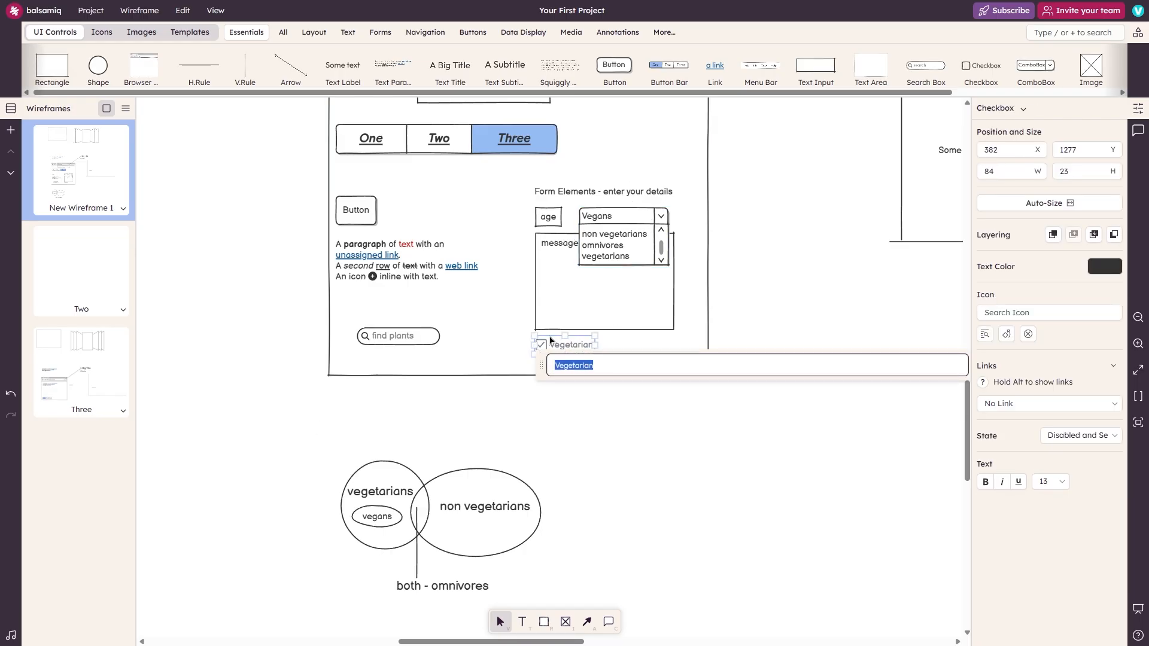
click(1080, 435)
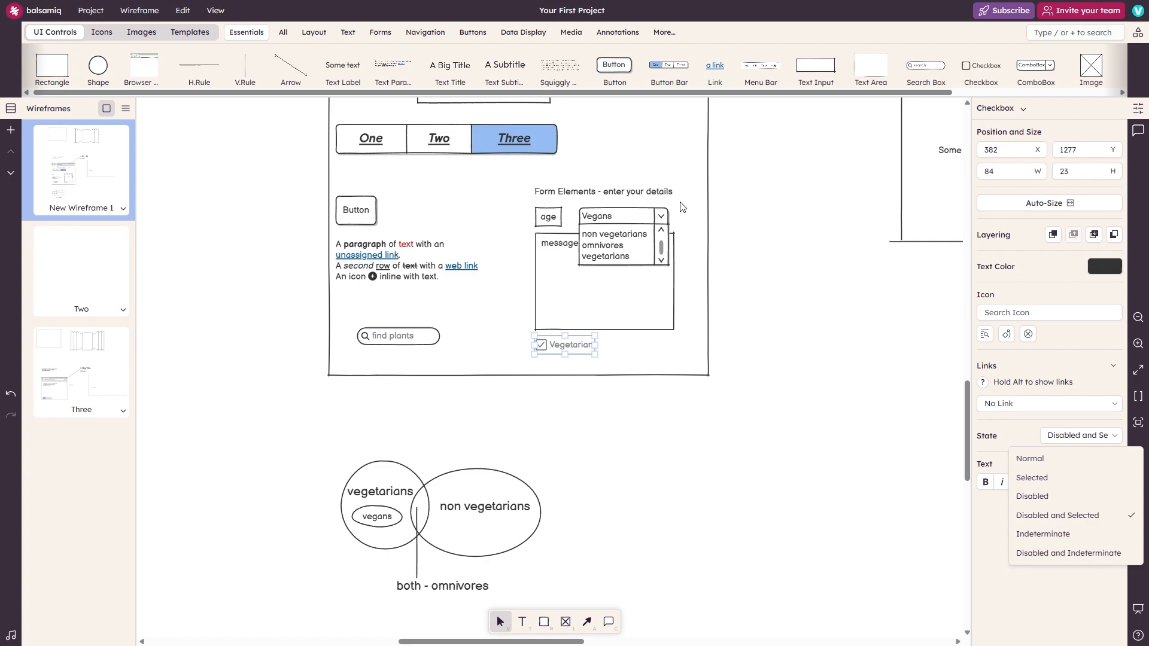
Step: Add an image placeholder of about 36 by 32 as a logo beside the File menu bar, aligned with the button bar's edge
drag(1091, 65, 926, 495)
scroll(858, 430, down, 5)
drag(782, 407, 665, 234)
scroll(669, 235, up, 5)
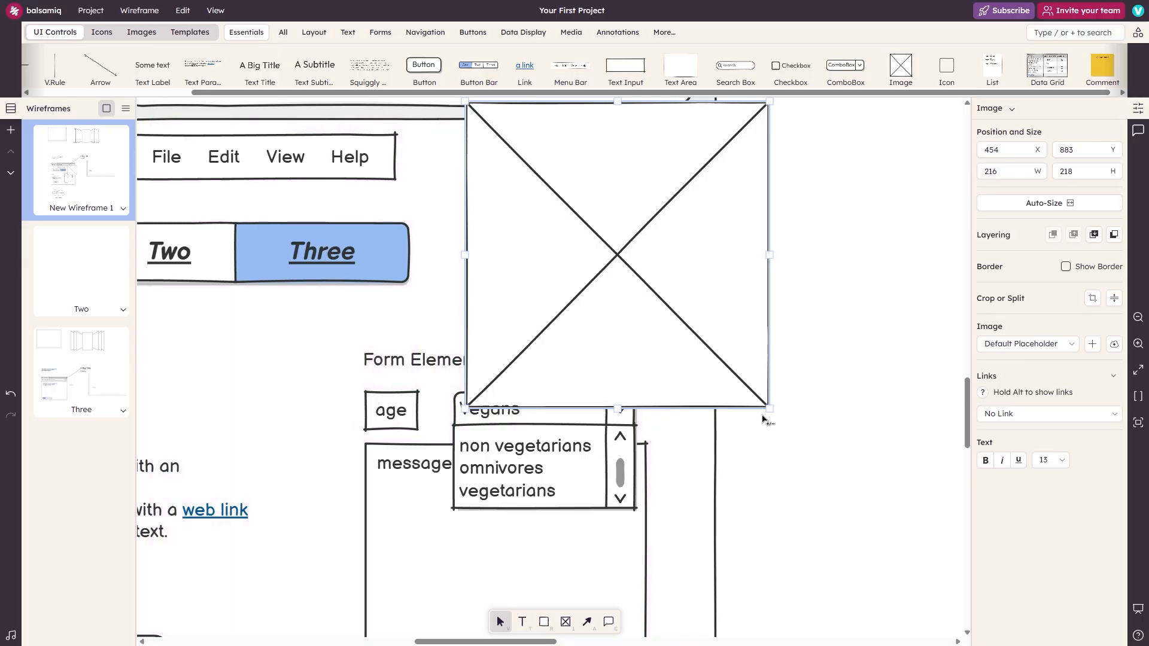
drag(768, 408, 560, 198)
drag(522, 170, 370, 259)
drag(335, 164, 323, 203)
mouse_move(323, 203)
mouse_down()
mouse_move(329, 231)
mouse_move(325, 203)
mouse_up()
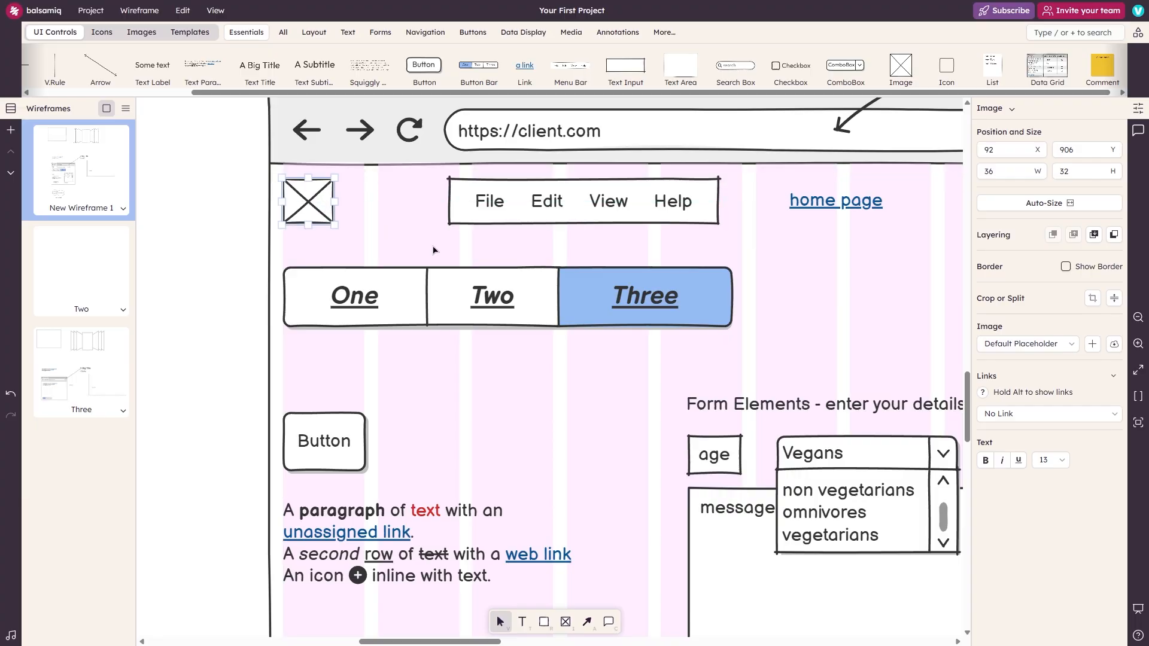
click(246, 184)
click(301, 201)
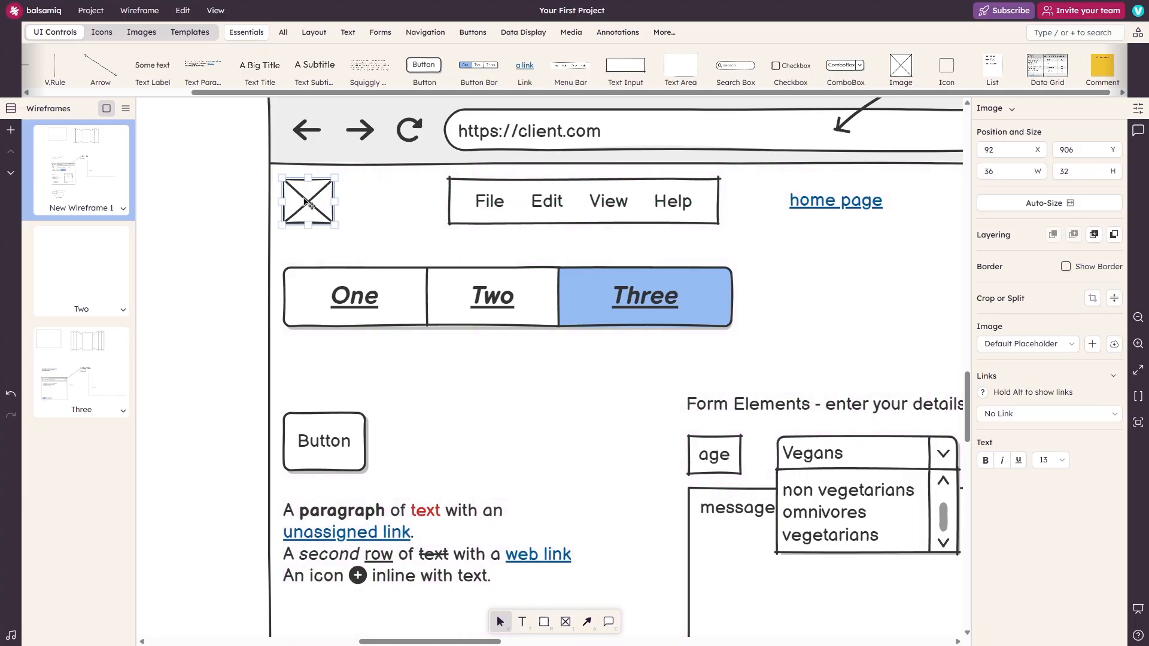
Step: Add a second image placeholder of about 154 by 79 between the home page link and the form heading
scroll(305, 203, up, 1)
scroll(307, 199, right, 3)
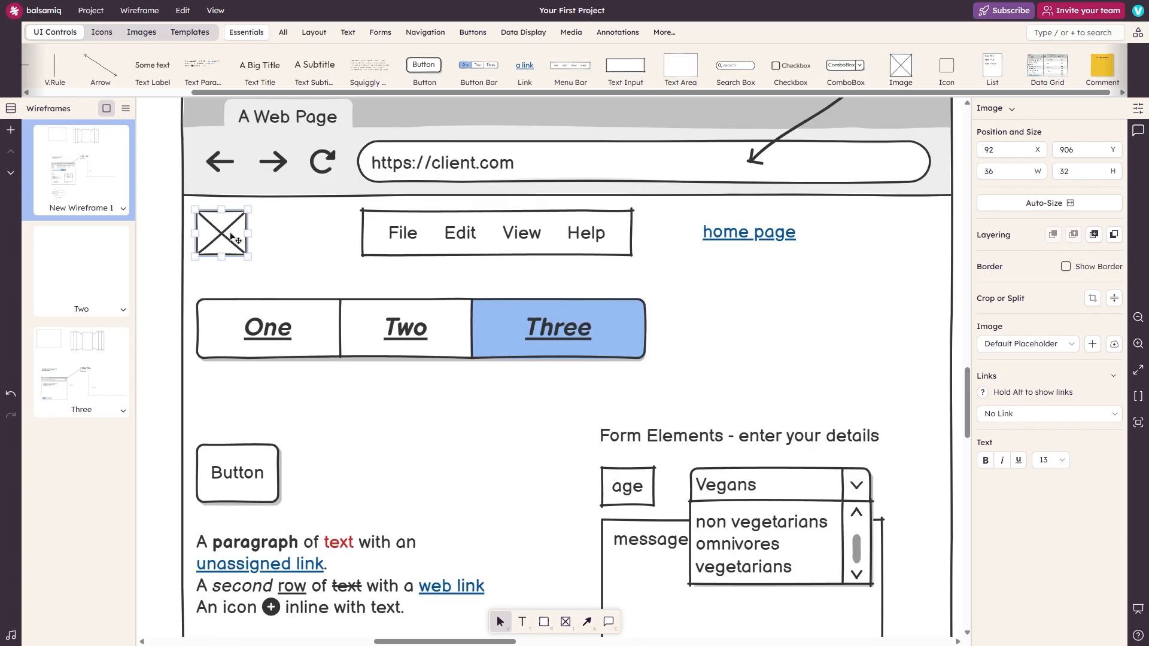
scroll(231, 252, up, 1)
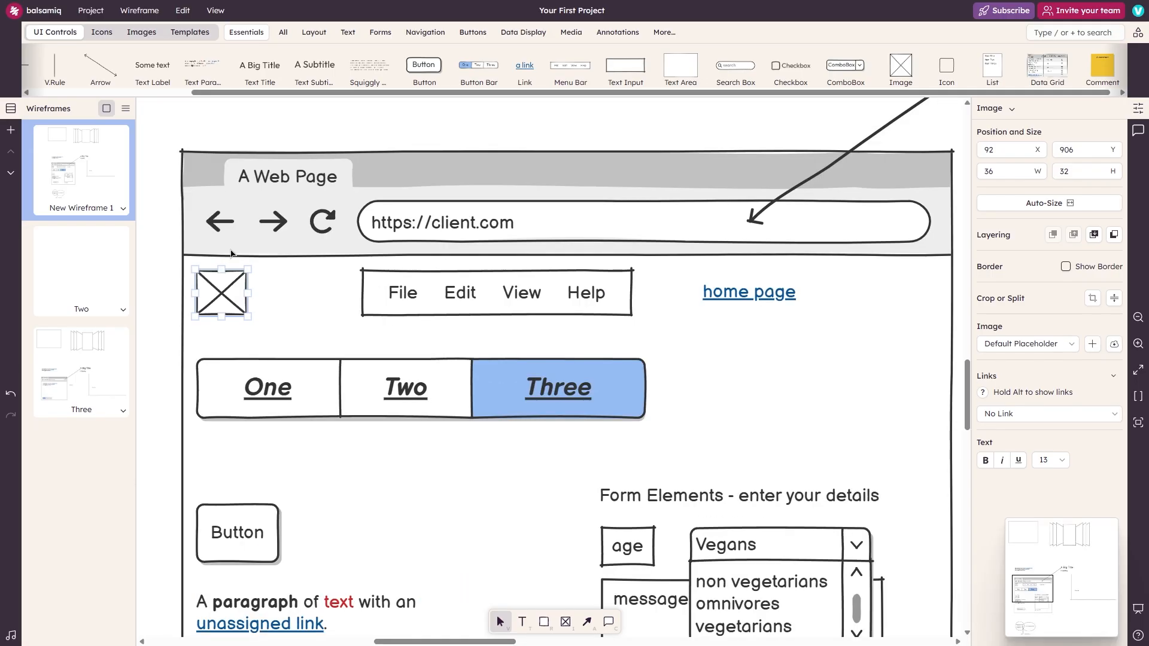
scroll(224, 250, down, 1)
scroll(207, 414, up, 1)
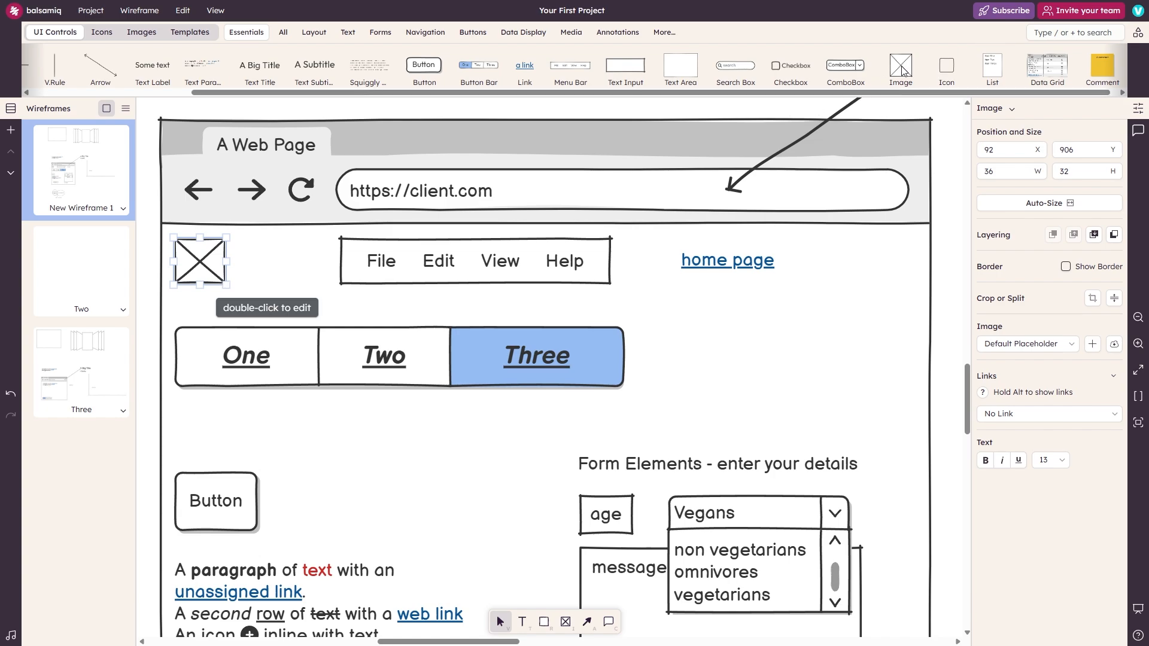
drag(901, 66, 701, 311)
drag(756, 342, 658, 364)
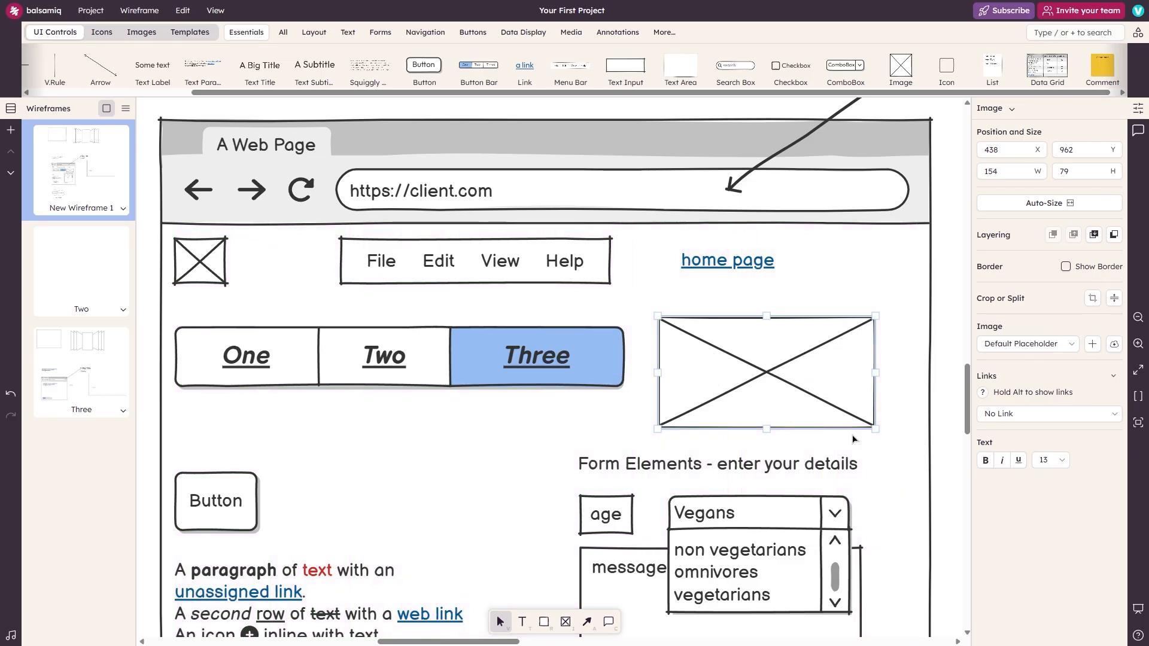
Step: Place an empty icon control below the One, Two, Three button bar
scroll(624, 396, down, 3)
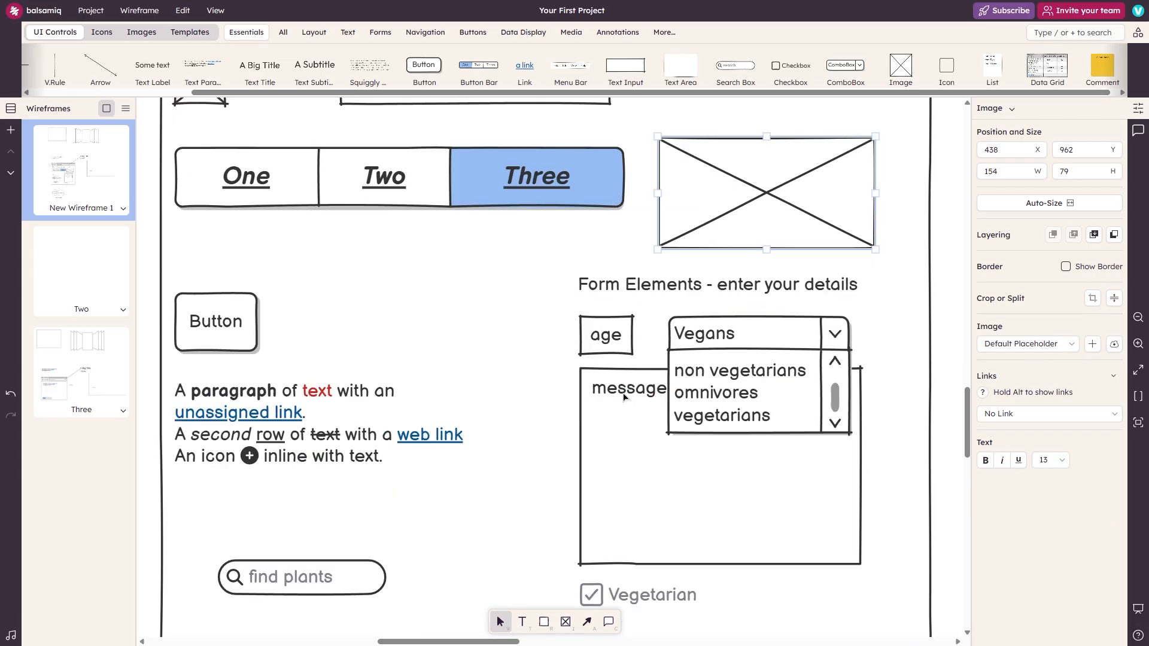
scroll(591, 255, up, 1)
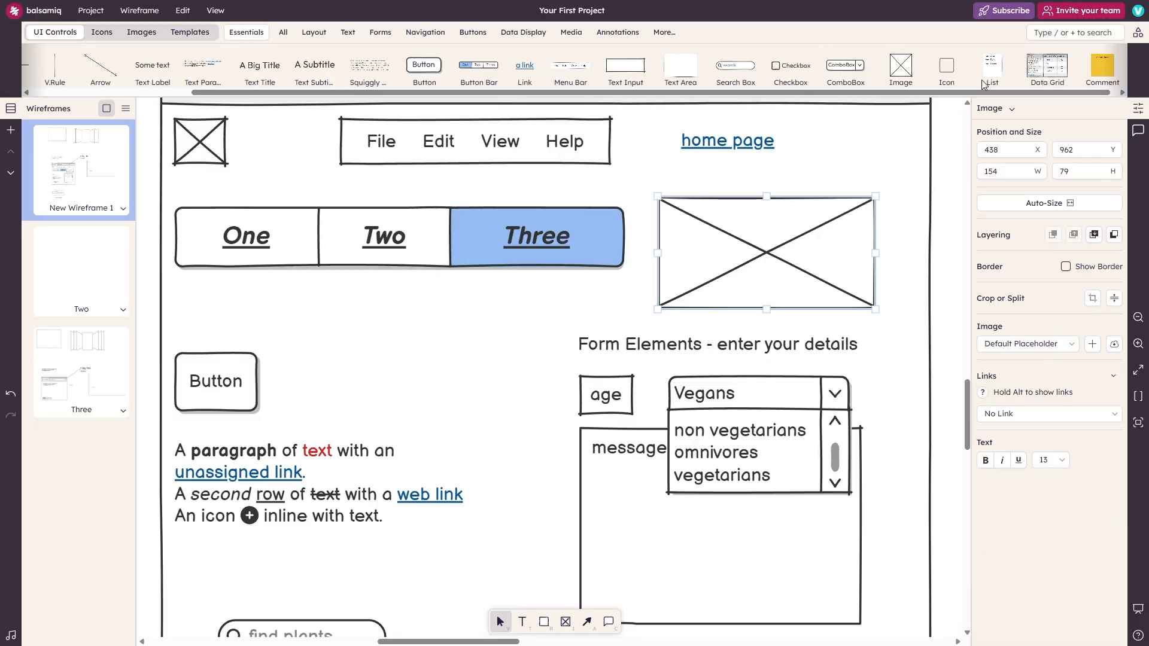
drag(964, 94, 1077, 95)
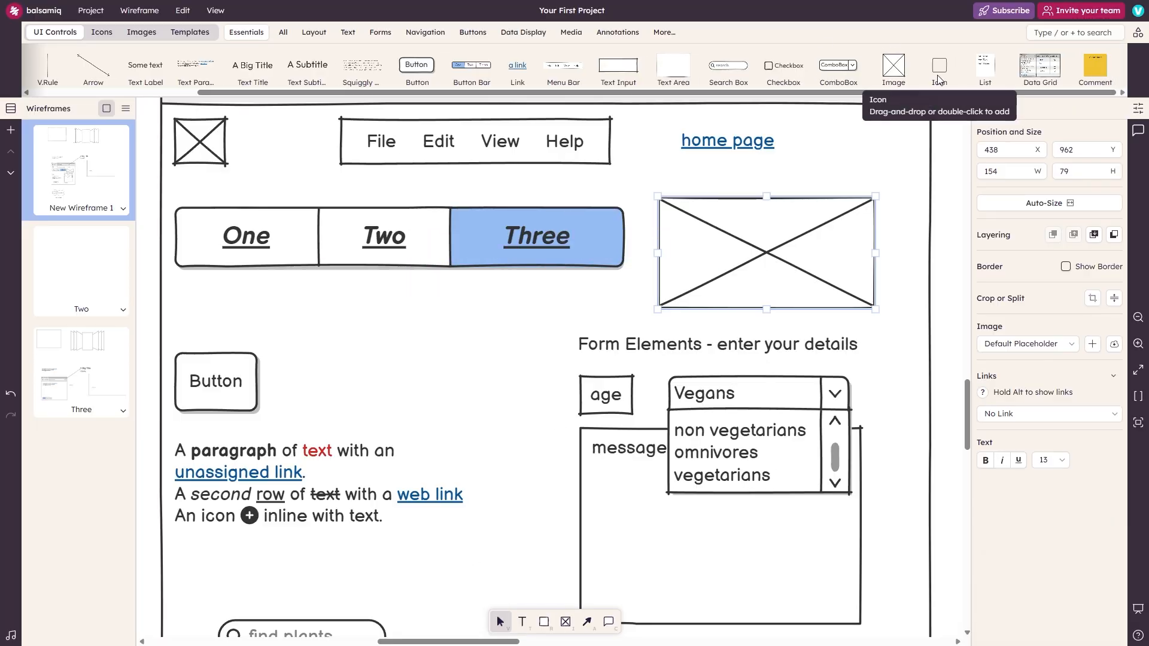
drag(945, 66, 432, 347)
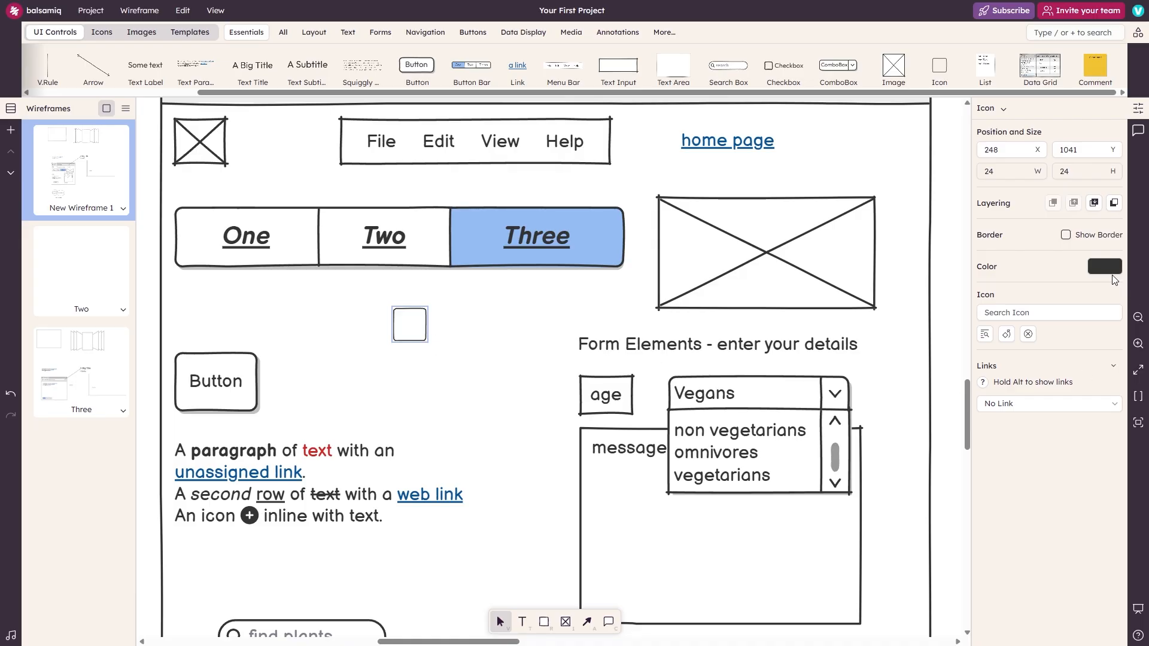
Step: Search the icon library for "help" for the empty icon control and look through the matching icons
click(1020, 317)
text(he)
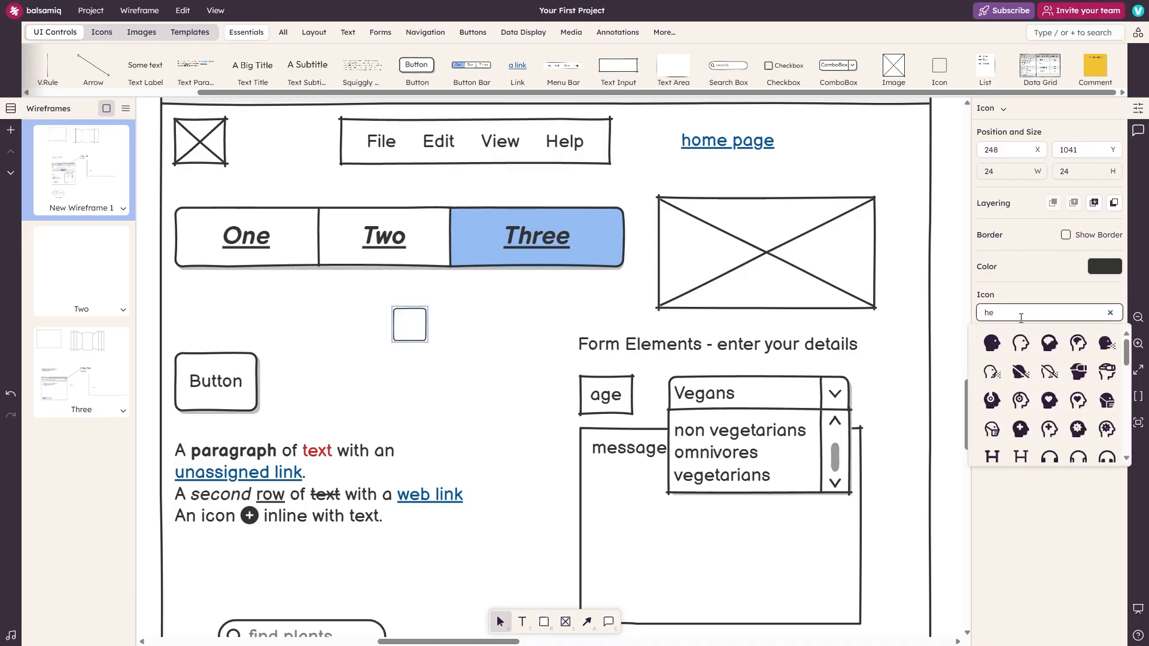
text(lp)
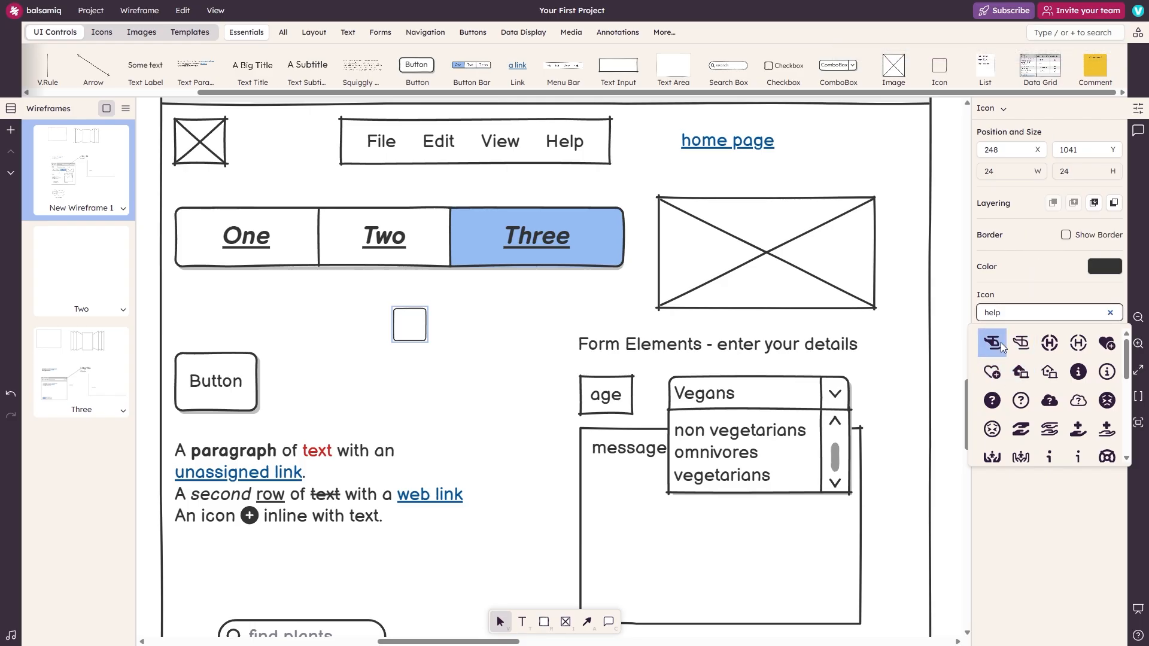
scroll(1047, 383, down, 6)
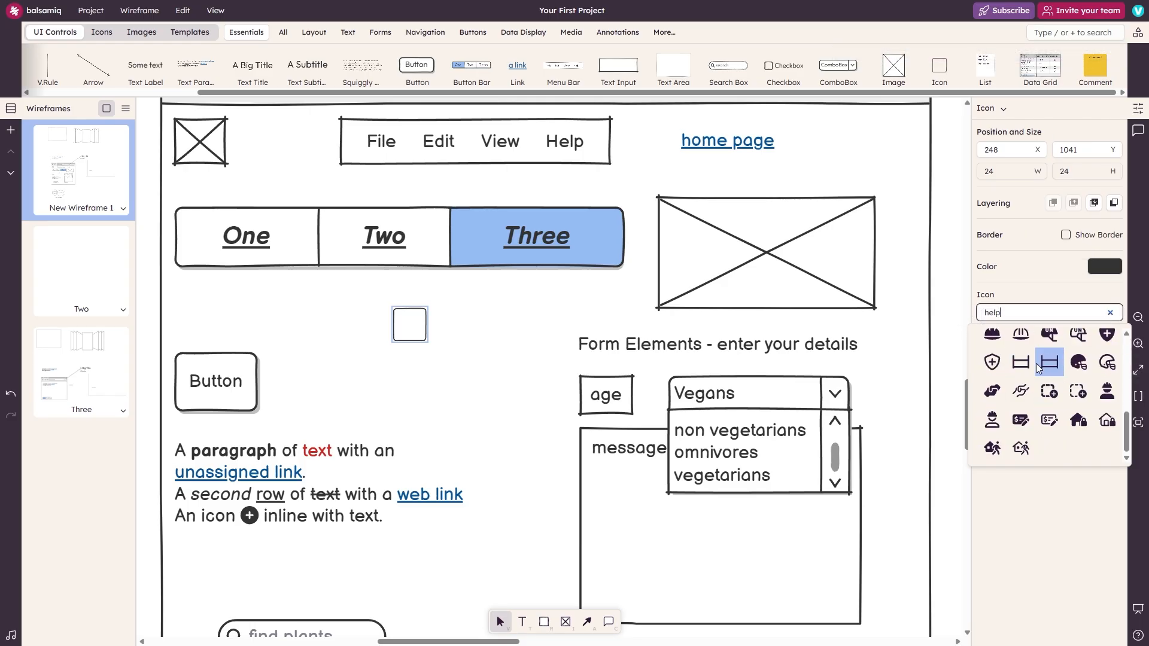
scroll(1038, 366, up, 6)
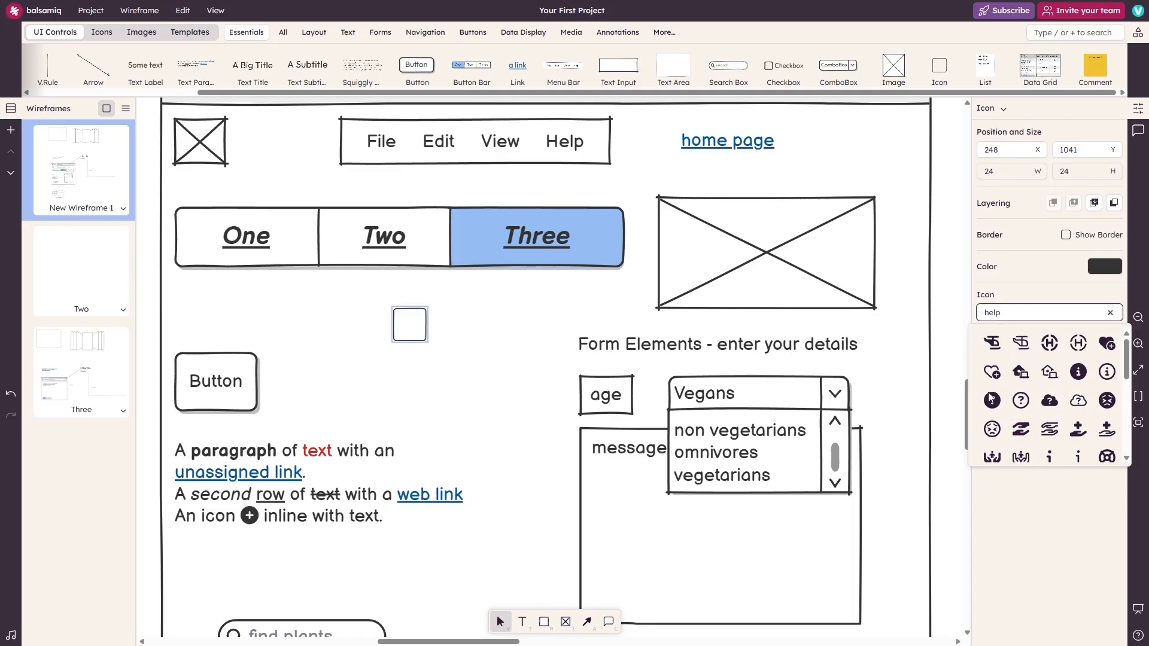
scroll(990, 398, down, 3)
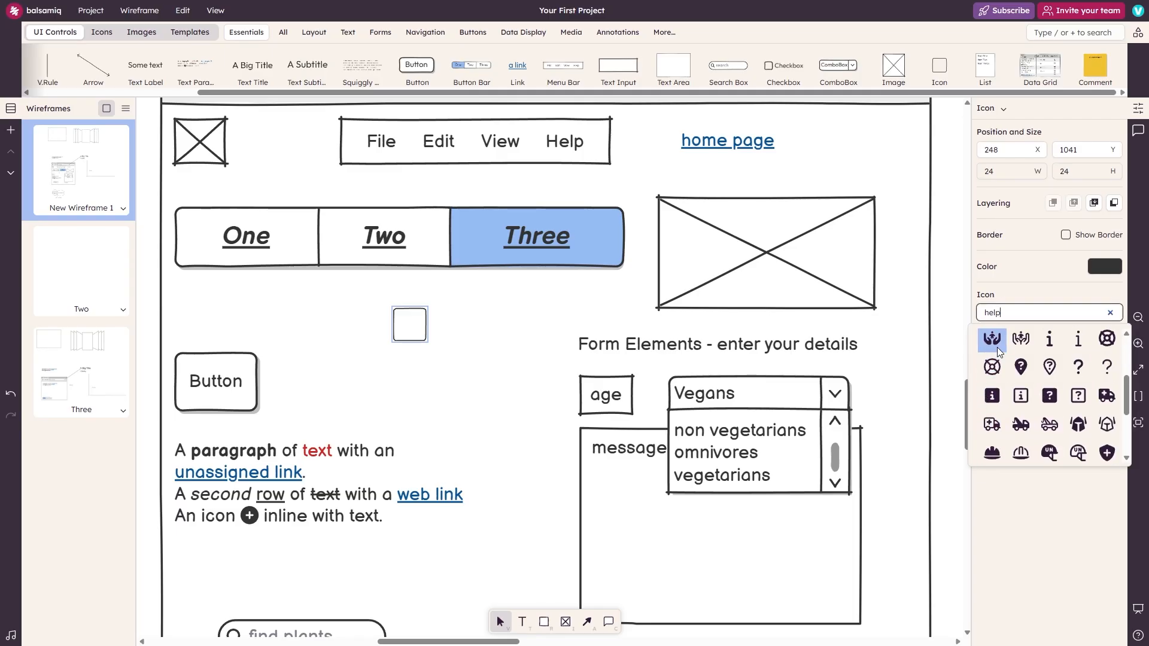
click(998, 352)
Step: Move the icon control to the browser window's lower-right corner and assign it the Circle Question Solid icon, found by searching "question"
drag(420, 327, 920, 395)
scroll(895, 373, down, 5)
click(1101, 312)
text(question)
click(1049, 343)
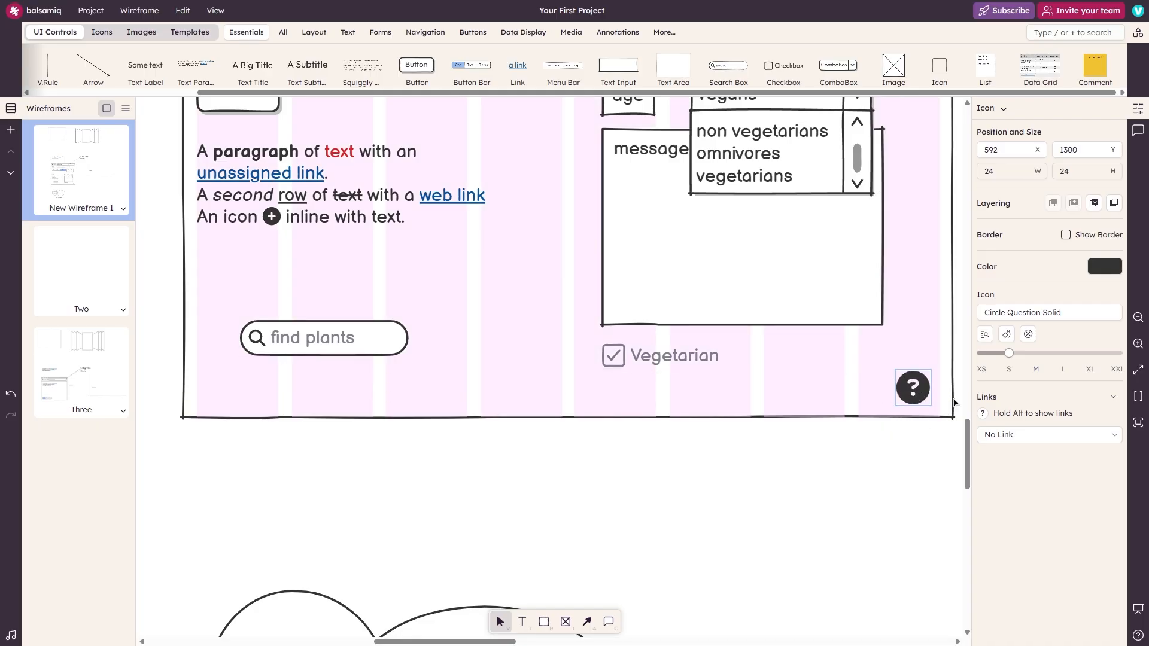
click(910, 459)
scroll(879, 448, up, 1)
drag(914, 449, 919, 450)
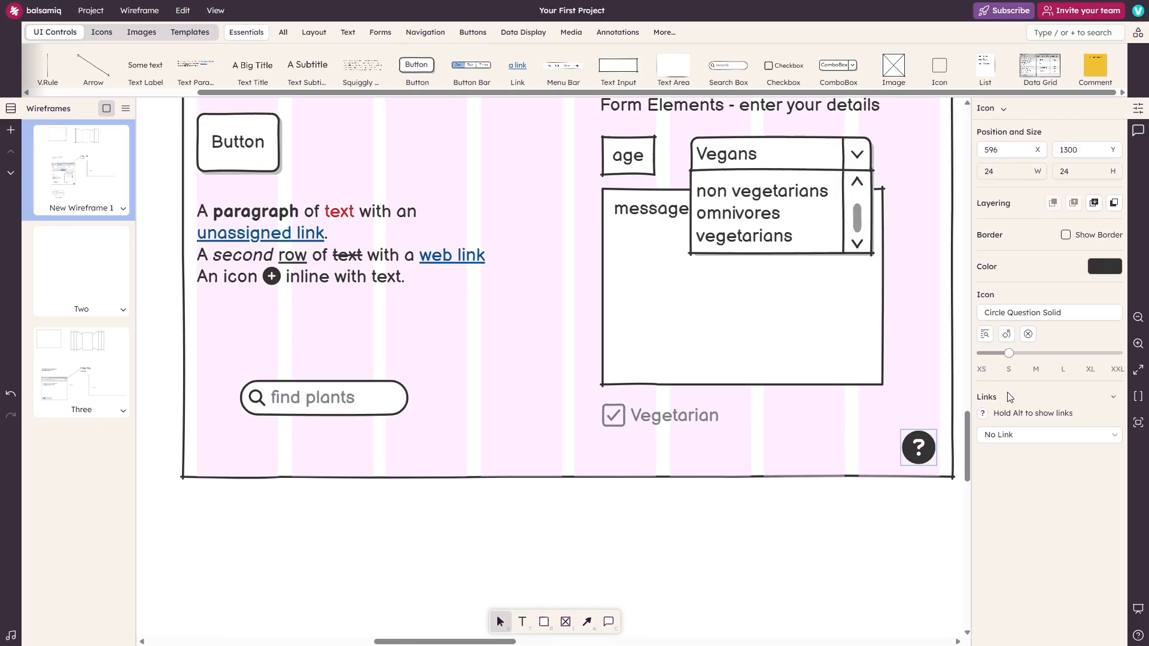
Step: Place a list control below the button bar, shifting the text paragraph and the button lower to make room
scroll(871, 445, up, 2)
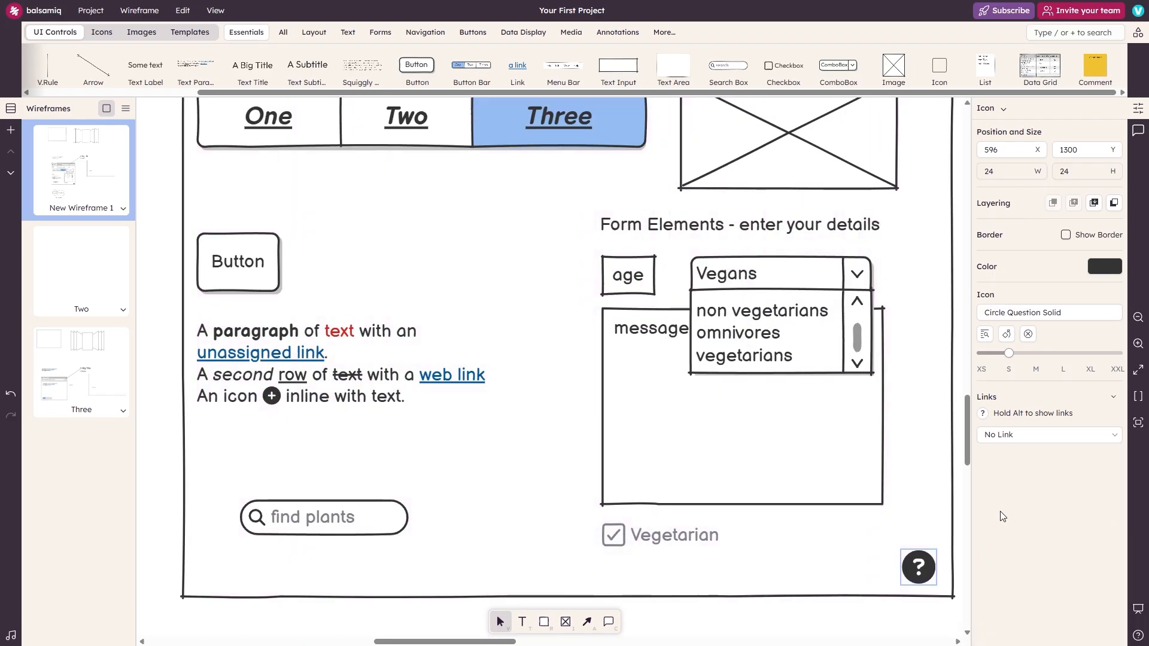
drag(985, 67, 439, 176)
drag(271, 335, 271, 401)
drag(236, 277, 491, 514)
click(495, 243)
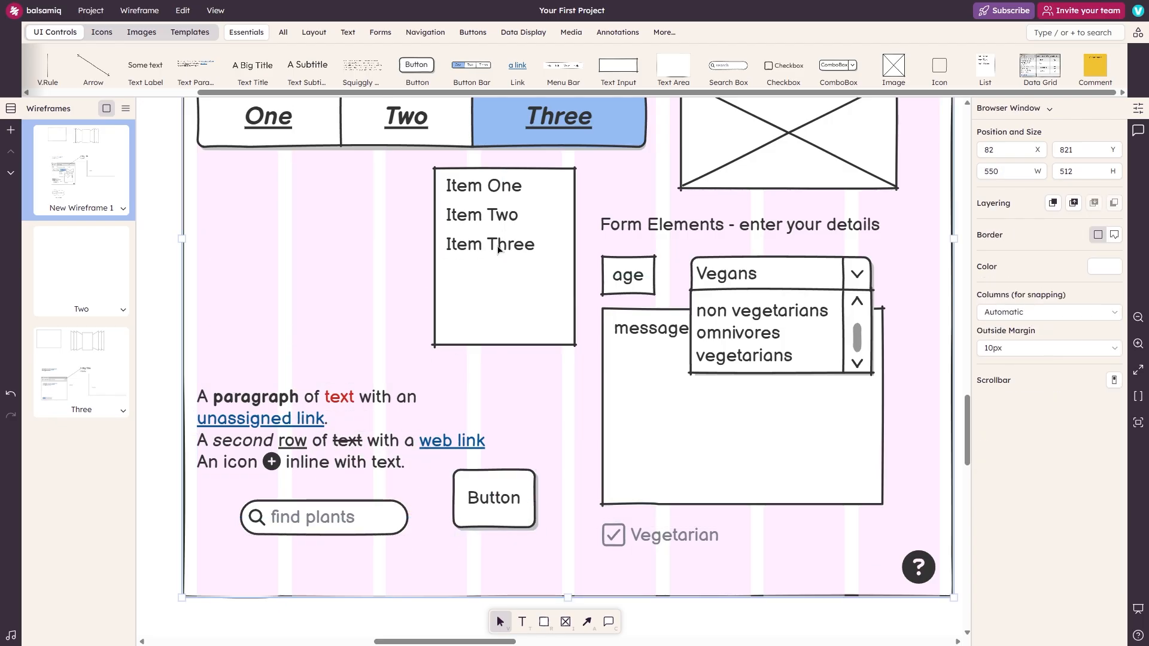
mouse_move(489, 209)
mouse_down()
mouse_move(474, 233)
mouse_move(476, 192)
mouse_up()
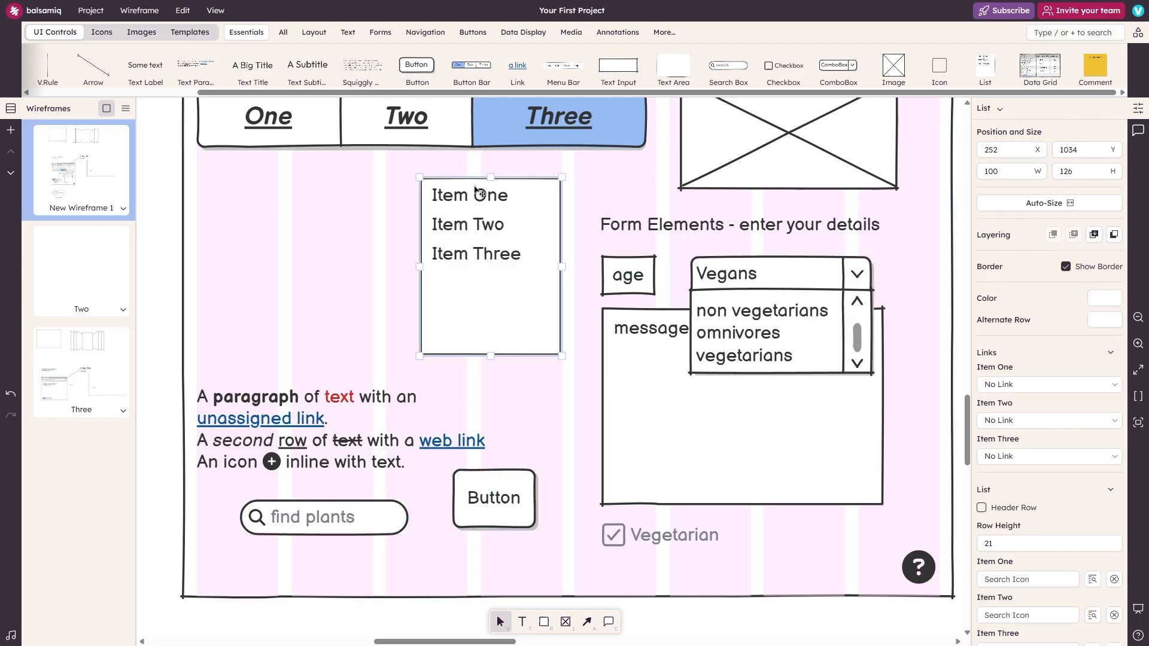
Step: Add "item four" as a fourth list entry and move the list below the One button, above the paragraph
double_click(476, 193)
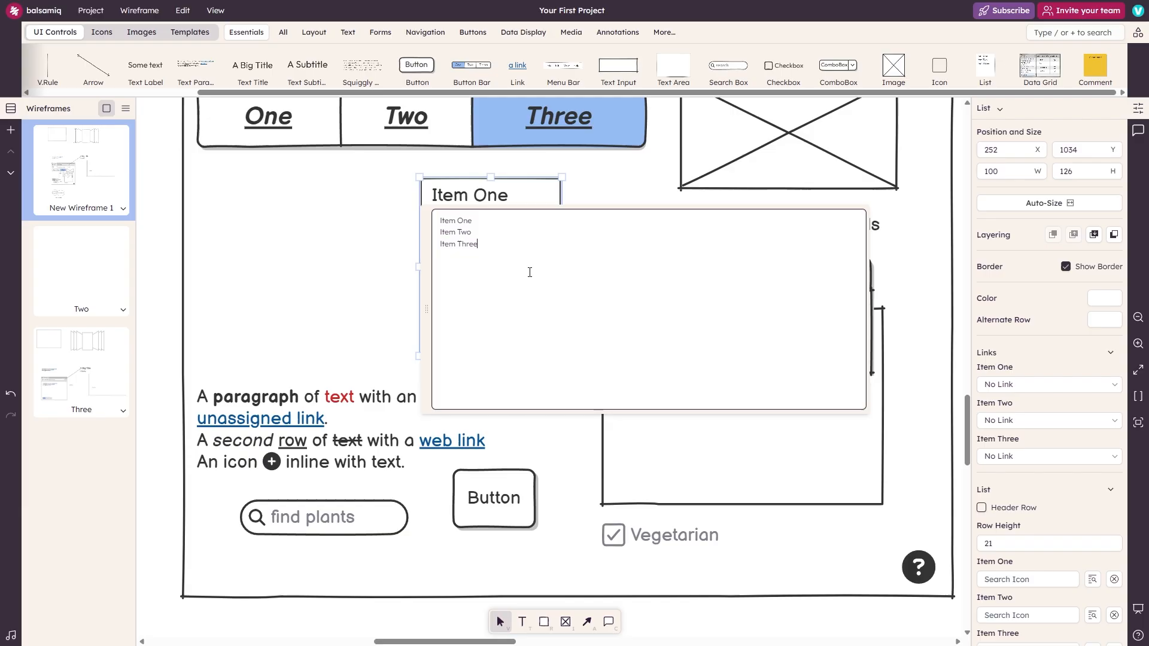
key(Return)
text(item four)
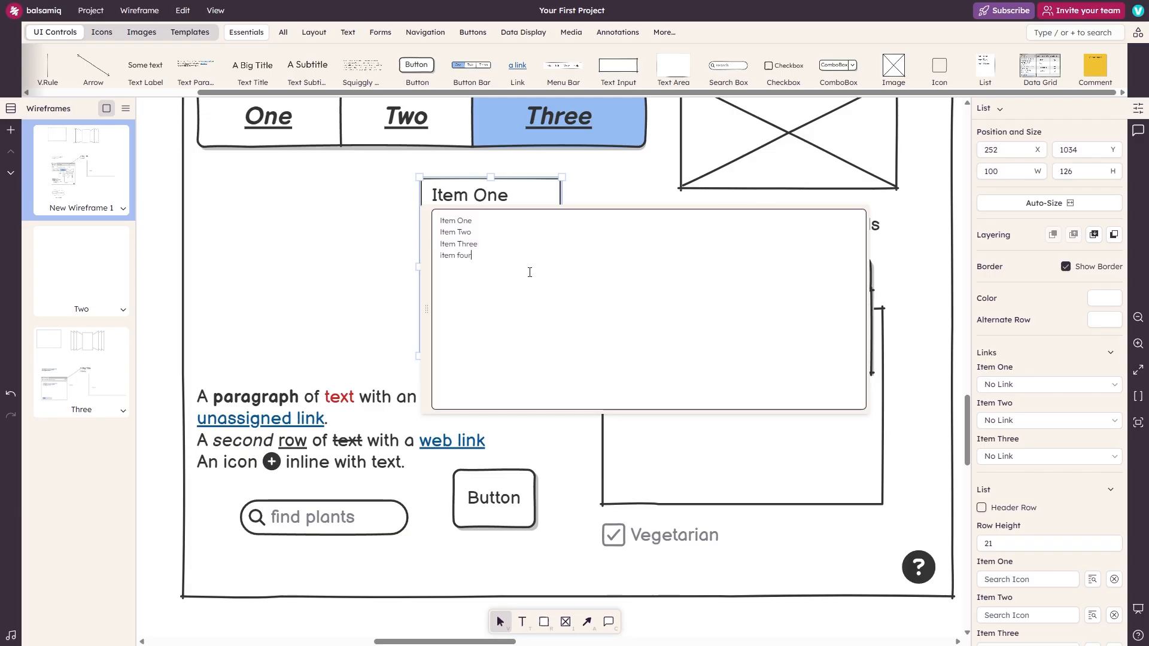
click(417, 259)
drag(456, 246, 311, 251)
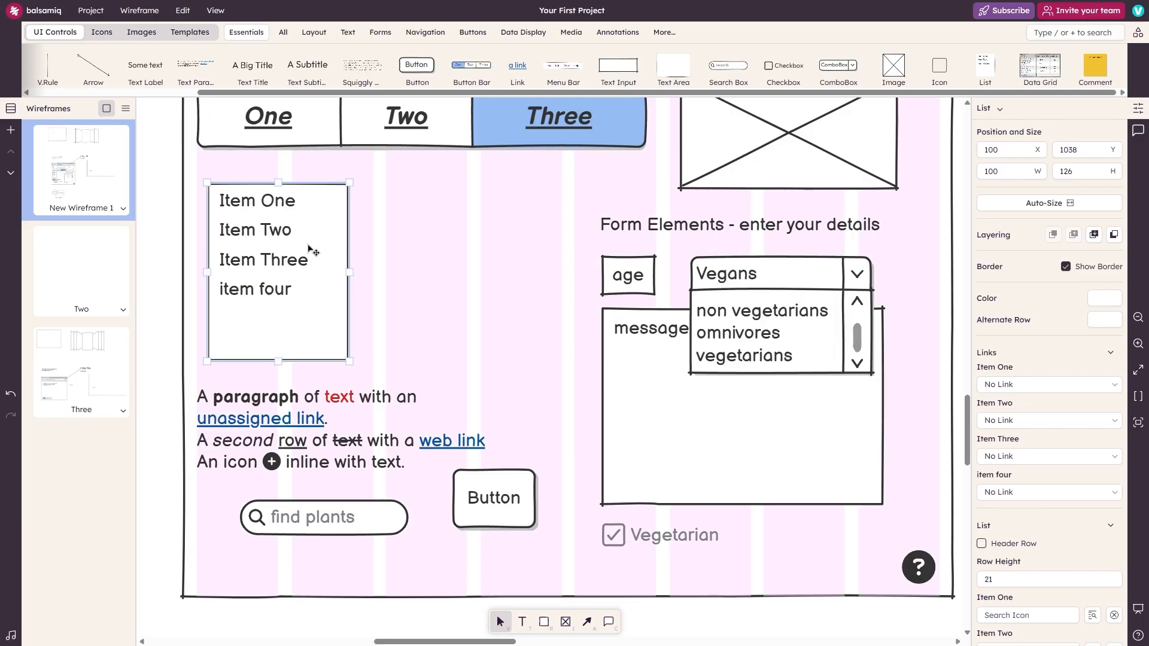
Step: Add "5" as the fifth entry of the list
double_click(299, 286)
click(292, 265)
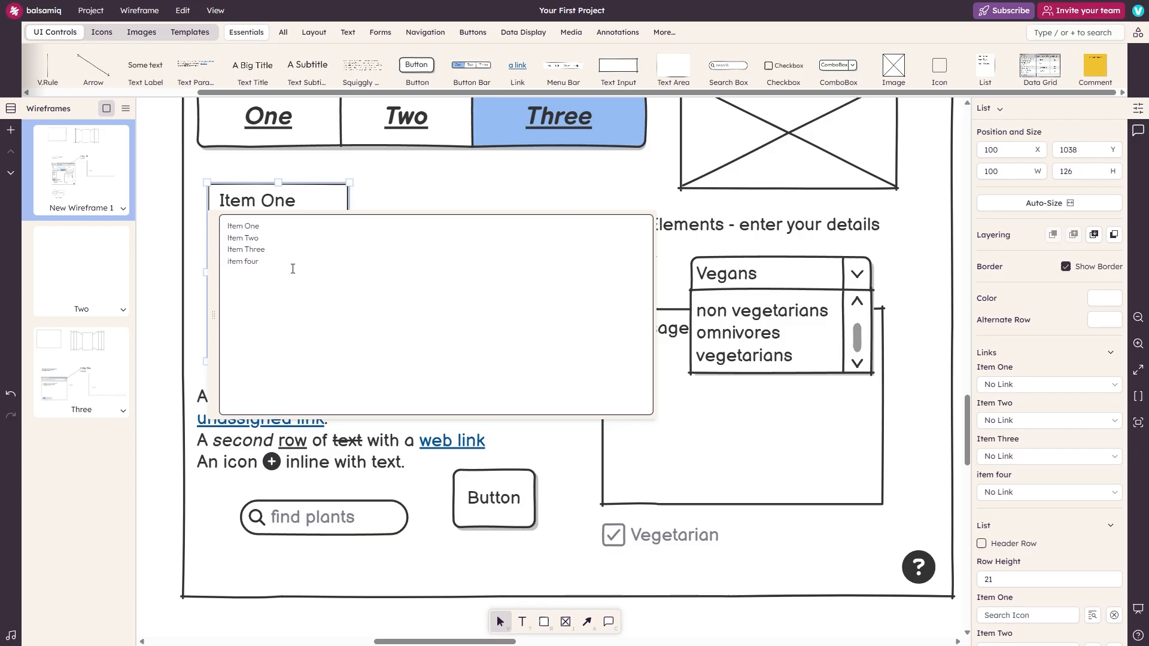
click(443, 207)
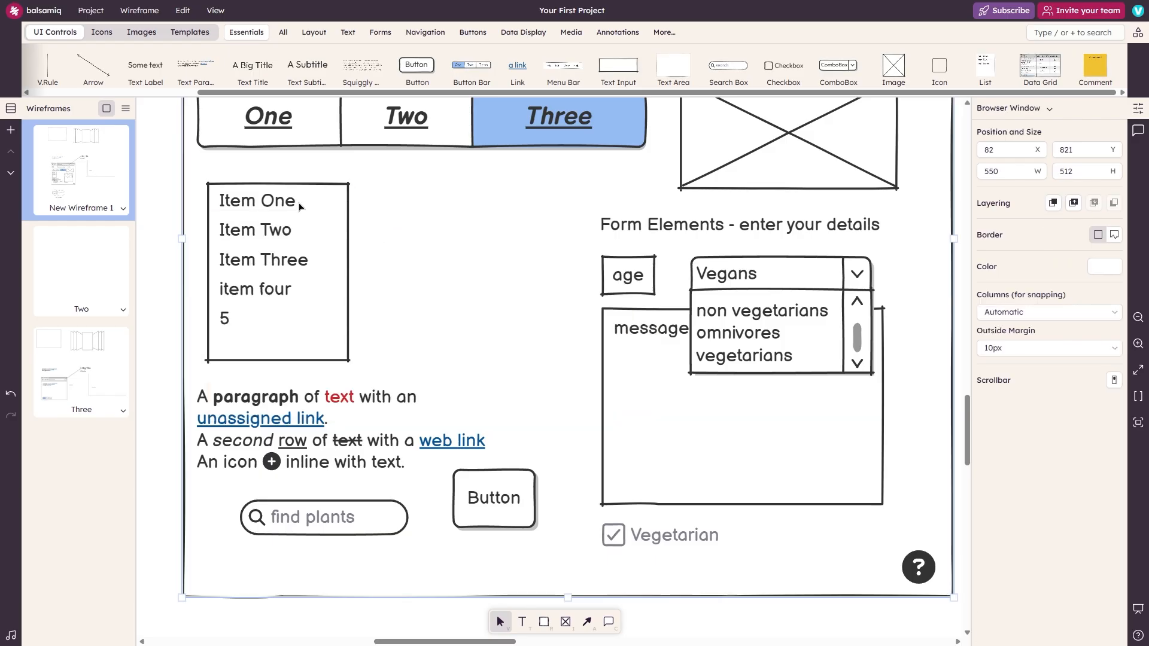
Step: Add "6" as a new last option in the Vegans combo box
double_click(762, 311)
click(763, 336)
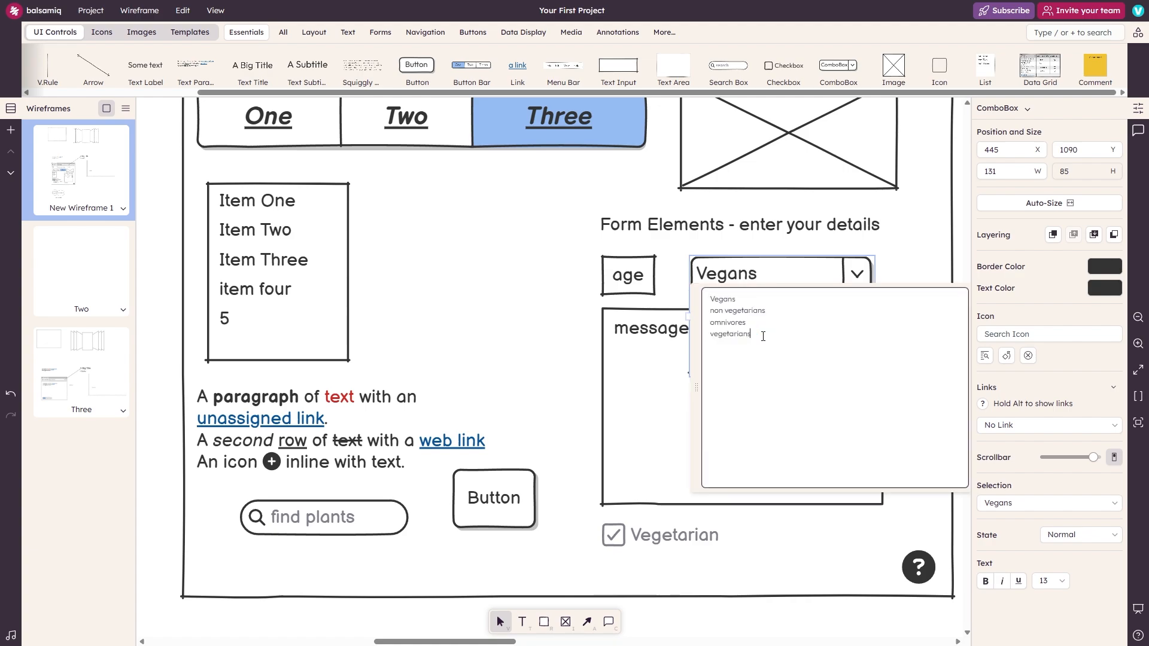
key(Return)
text(6)
click(546, 325)
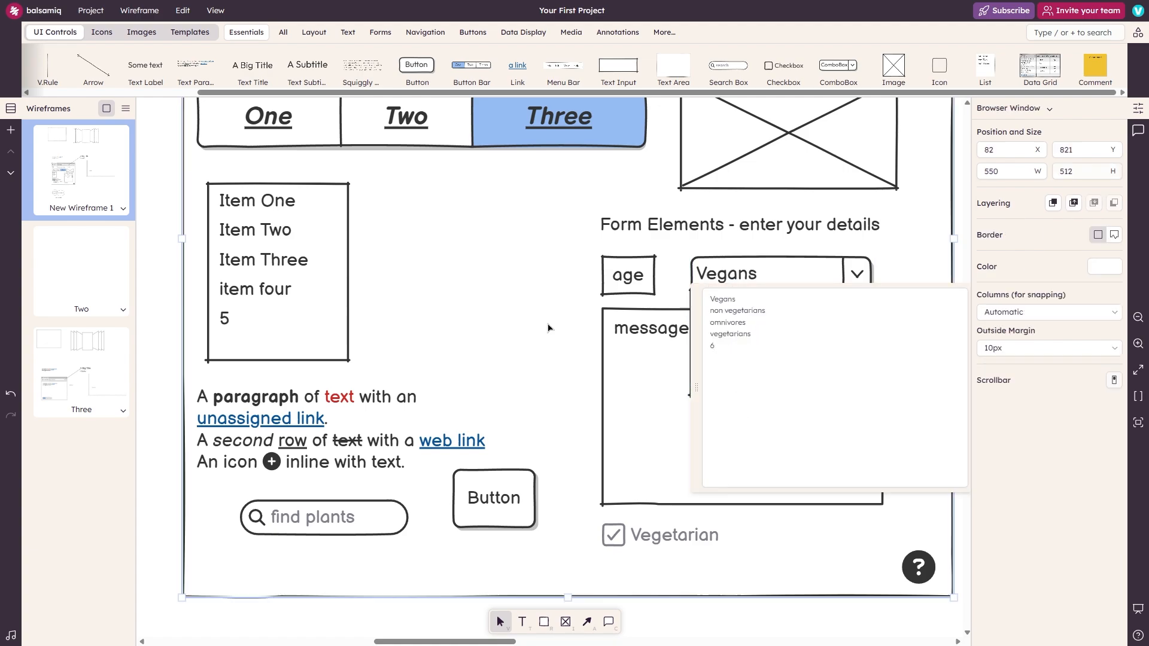
Step: Move the Vegans combo box slightly up toward the form heading and set its scrollbar position to 92%
drag(860, 353, 843, 331)
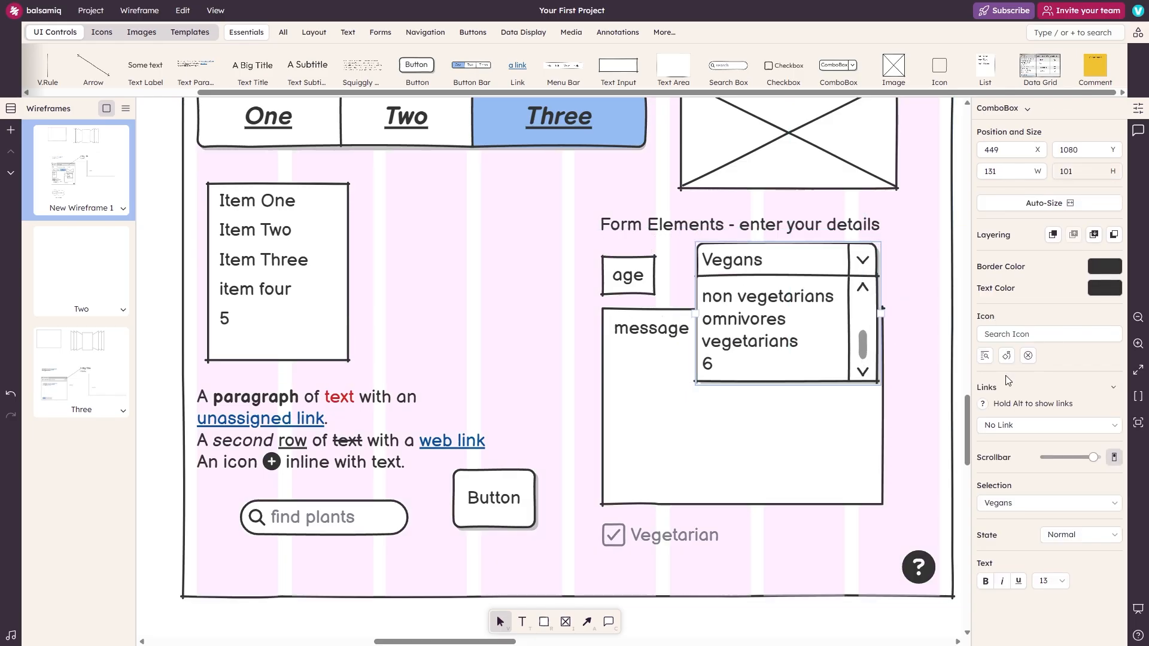
mouse_move(1092, 458)
mouse_down()
mouse_move(1040, 460)
mouse_move(1111, 465)
mouse_up()
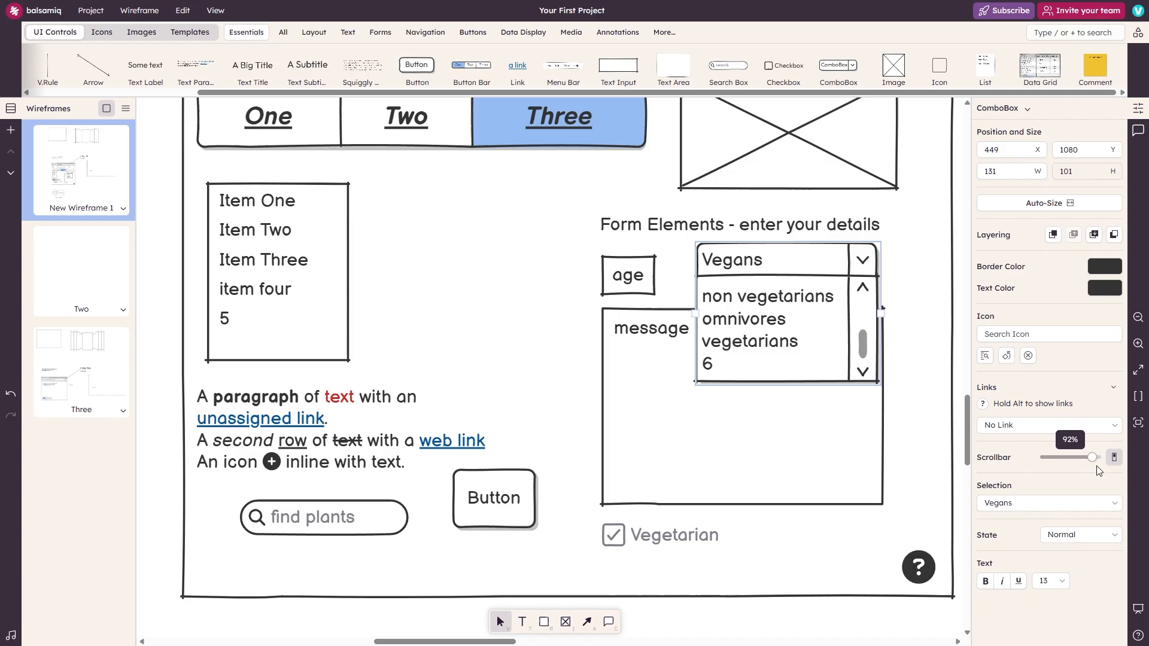
Step: Place a data grid with its sample content and move it to the empty area below and right of the browser window
drag(1040, 64, 391, 182)
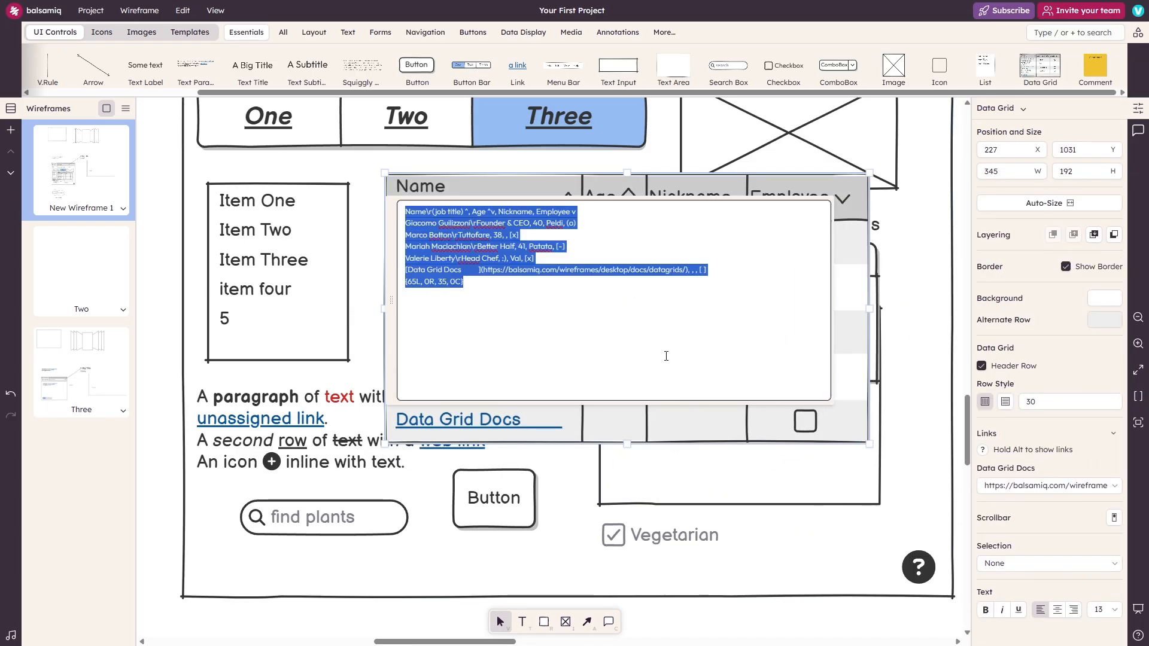
drag(851, 230, 850, 439)
scroll(847, 434, down, 8)
drag(596, 143, 580, 367)
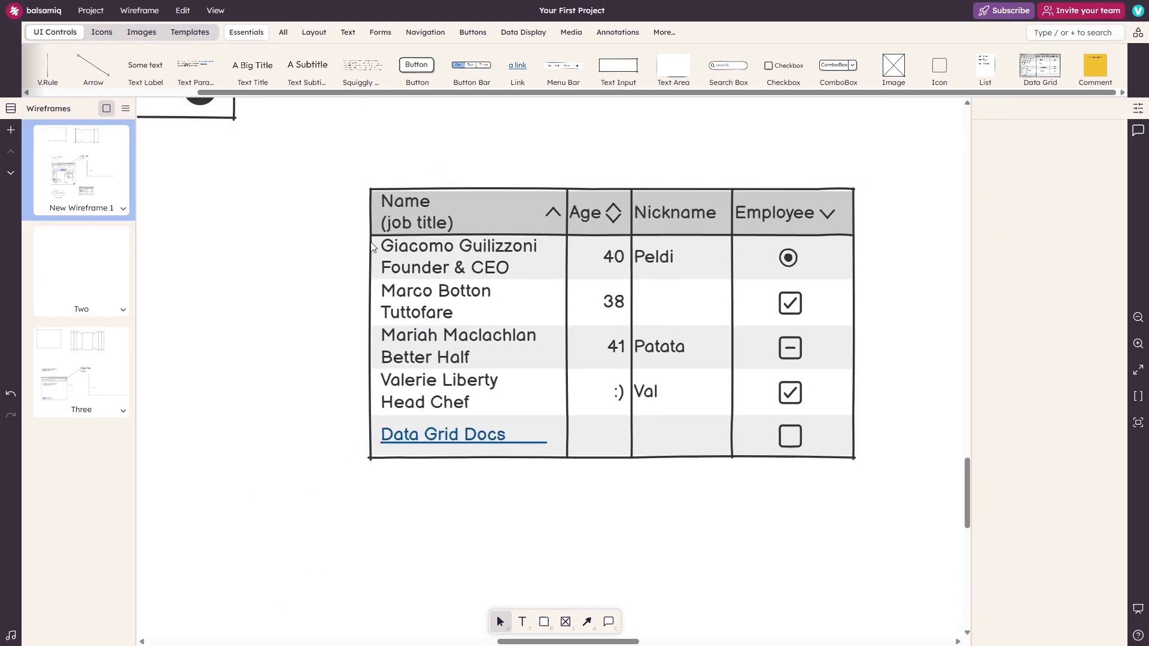
Step: Open the data grid's source text and examine how its header, rows, line breaks and column settings are written
click(399, 177)
double_click(527, 265)
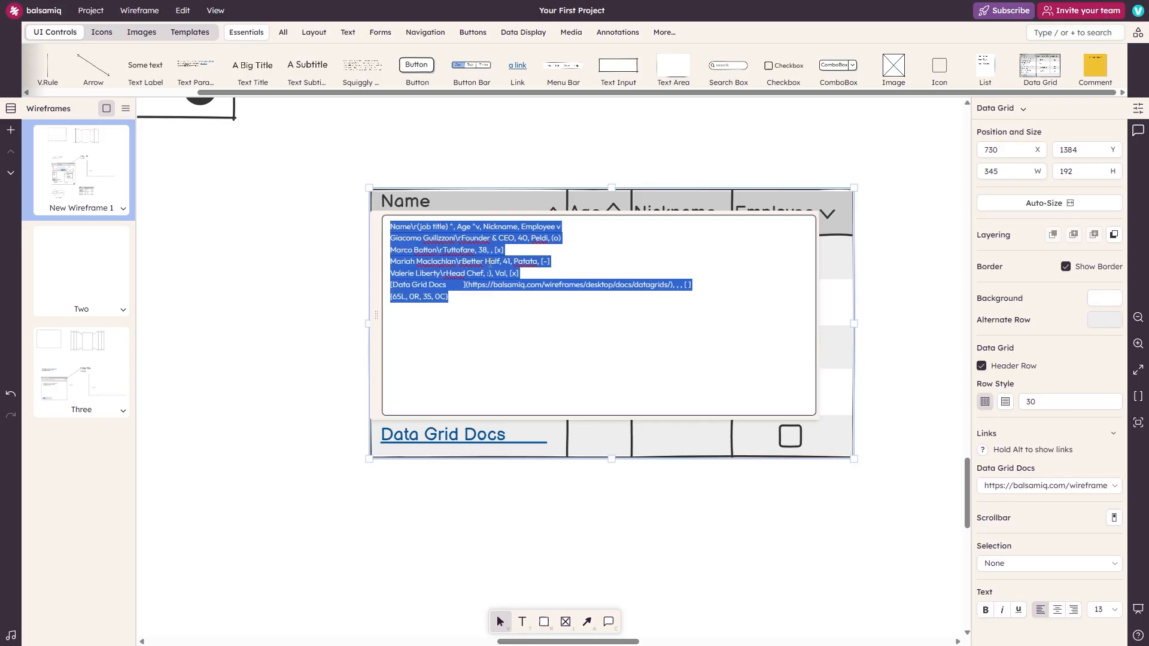
click(415, 228)
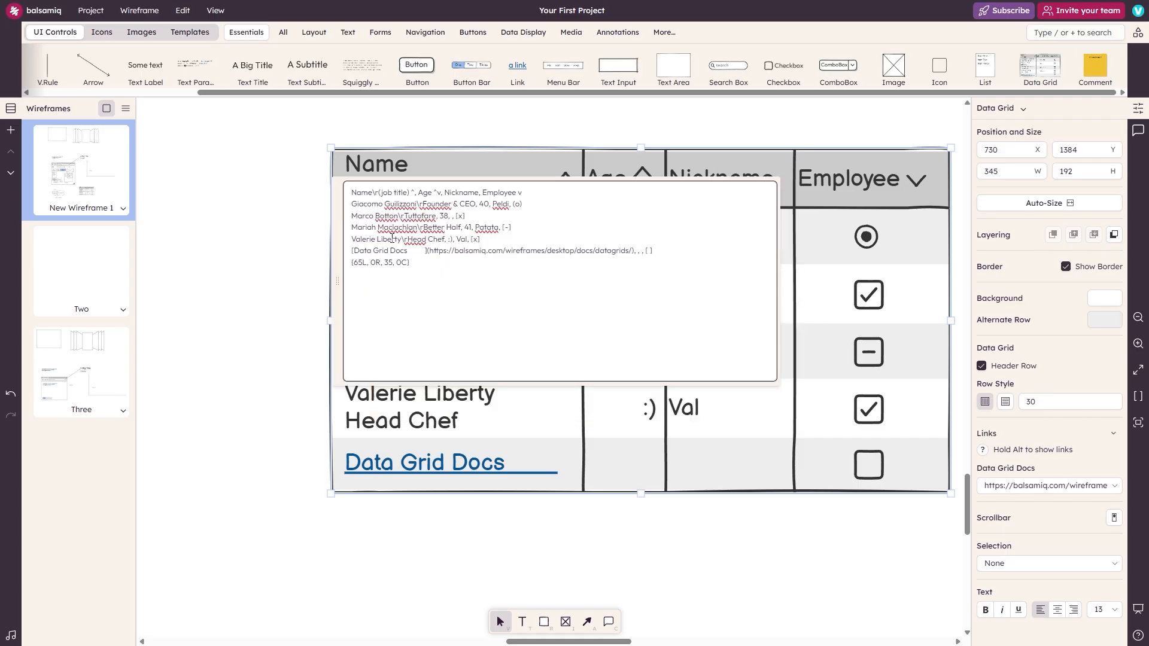
drag(378, 192, 372, 201)
click(372, 201)
drag(373, 192, 381, 195)
key(ctrl+a)
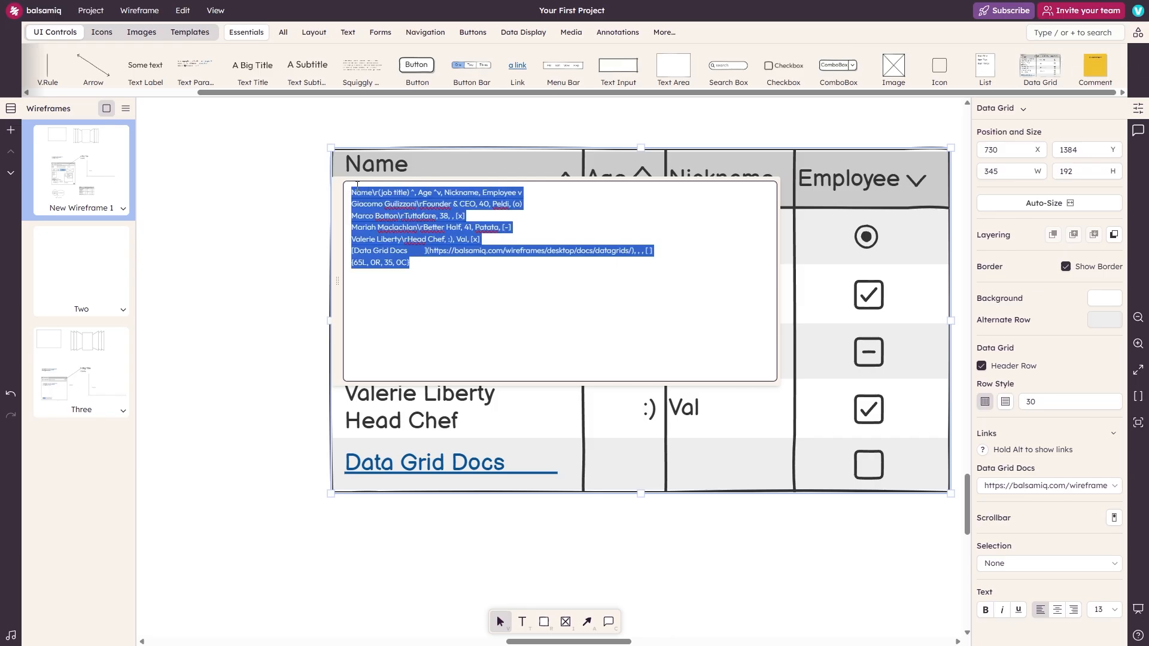
click(359, 192)
drag(358, 193, 408, 277)
click(418, 266)
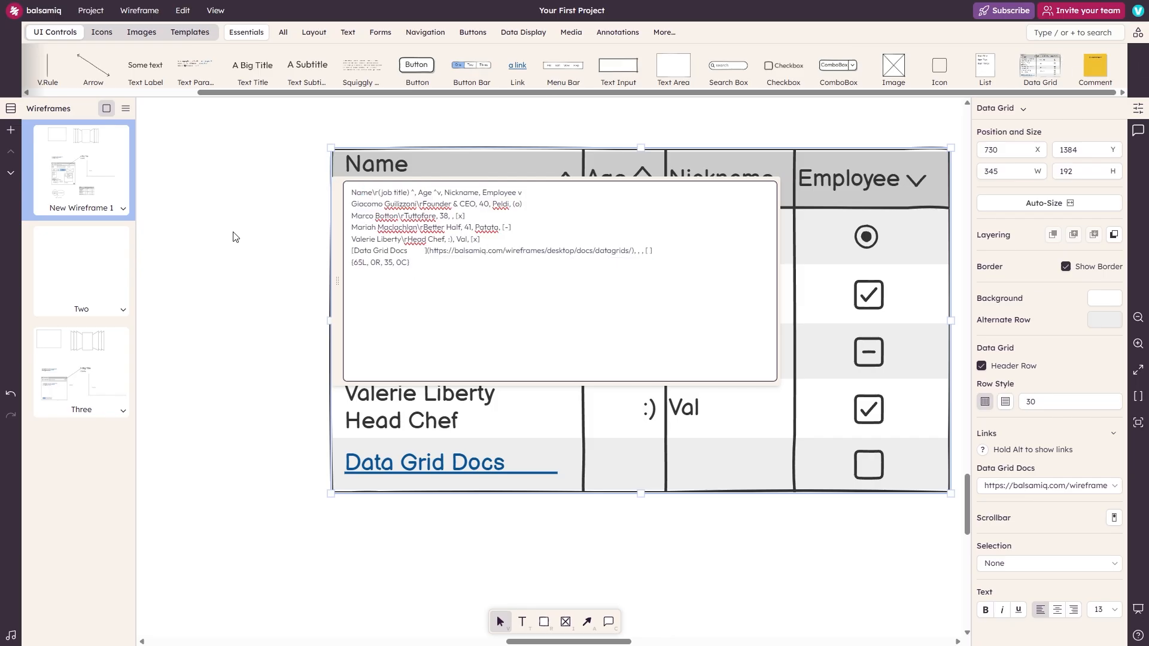
click(235, 236)
double_click(410, 257)
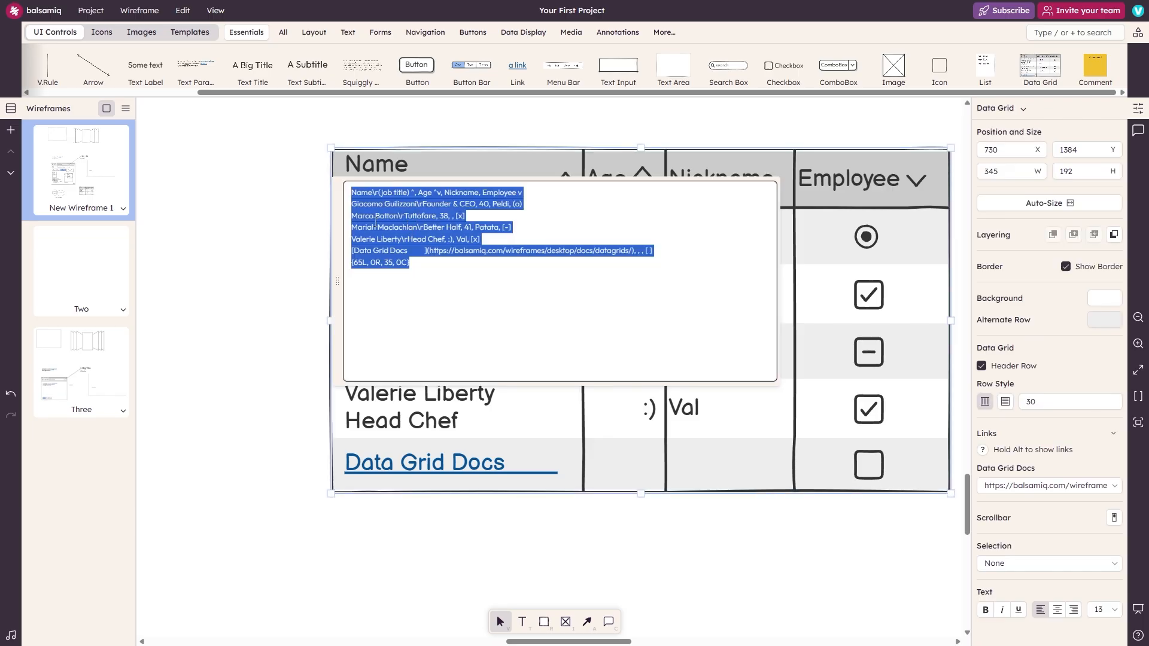
click(303, 329)
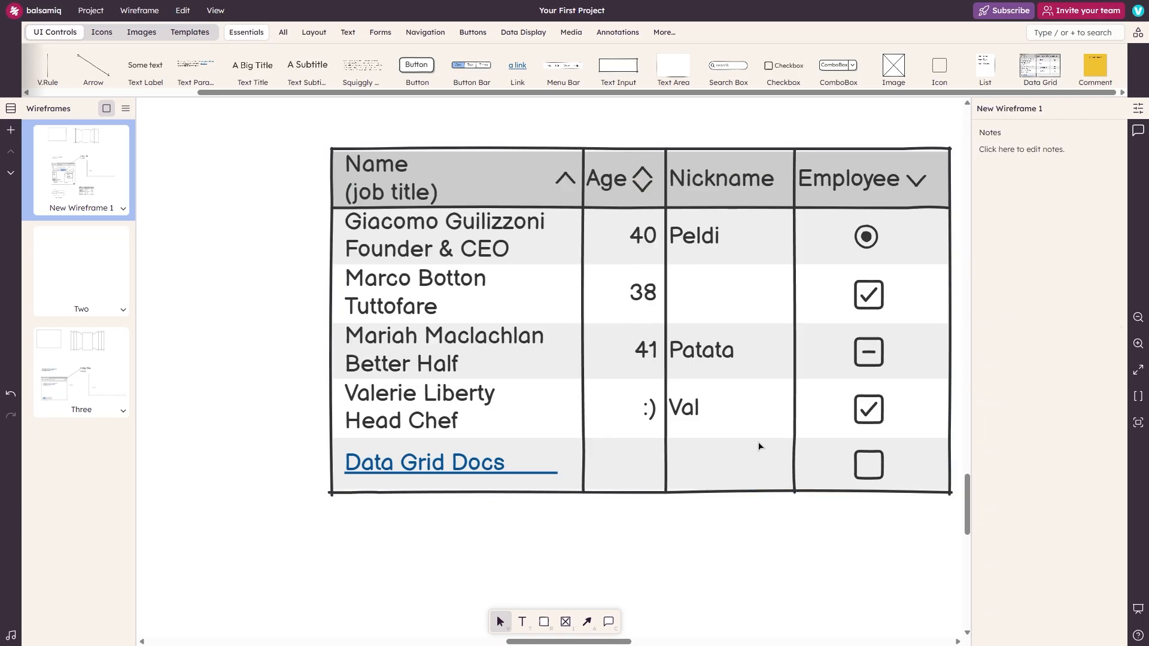
Step: Append two lines containing only \r after the column settings line in the data grid's source text
double_click(444, 263)
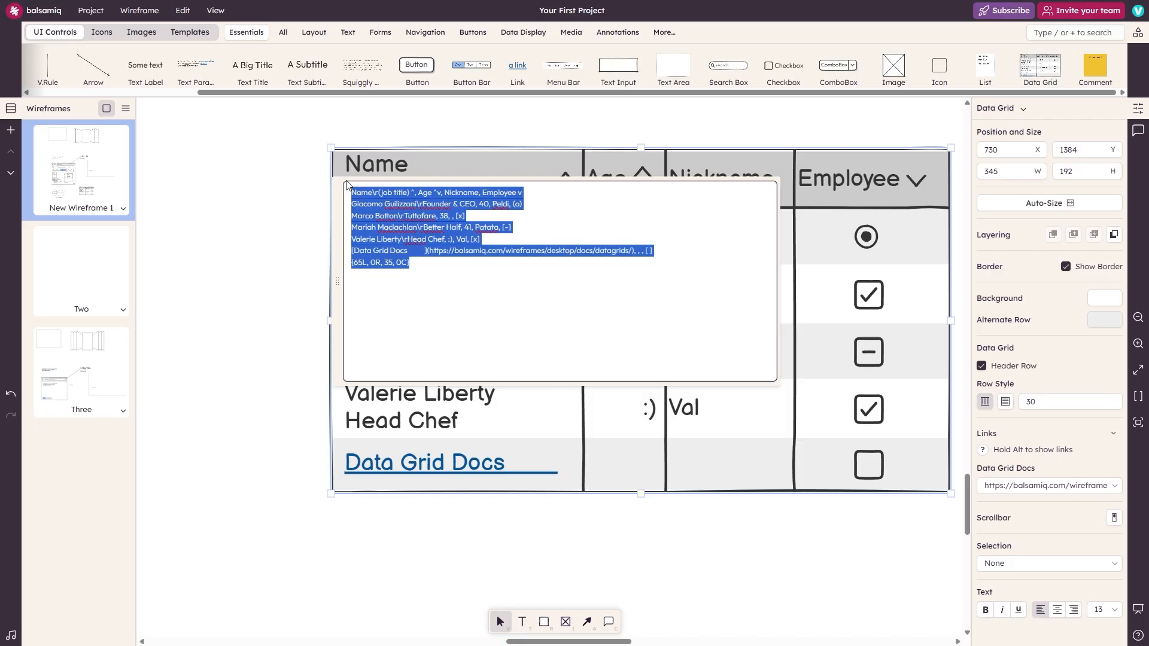
click(419, 261)
key(Return)
text(\)
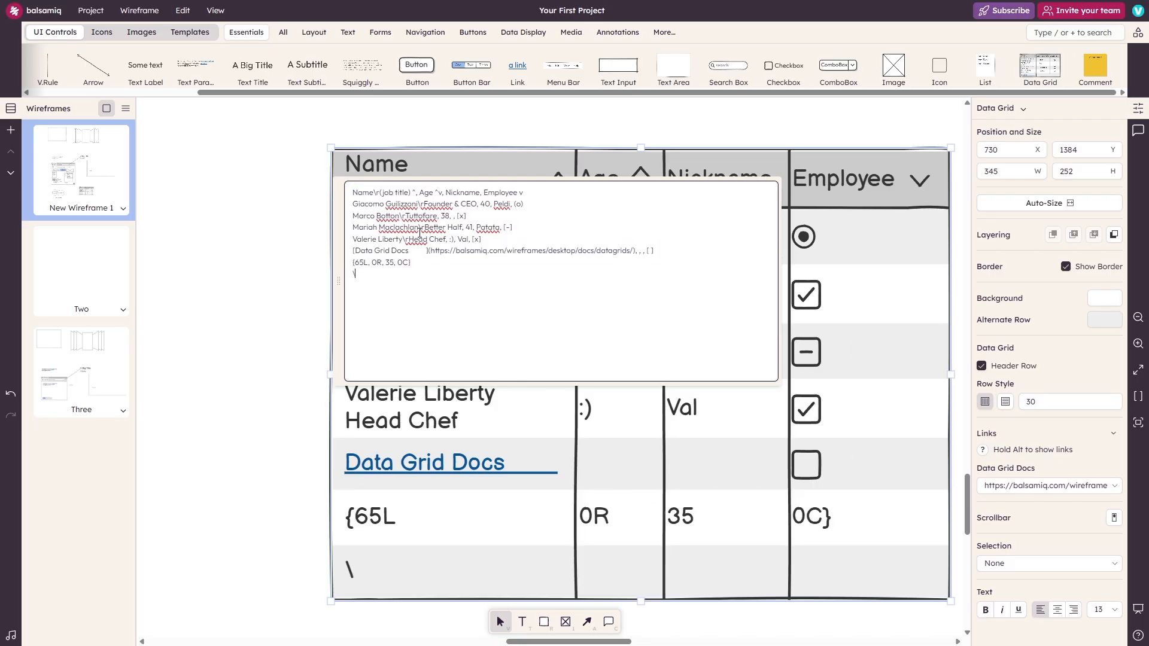
text(r)
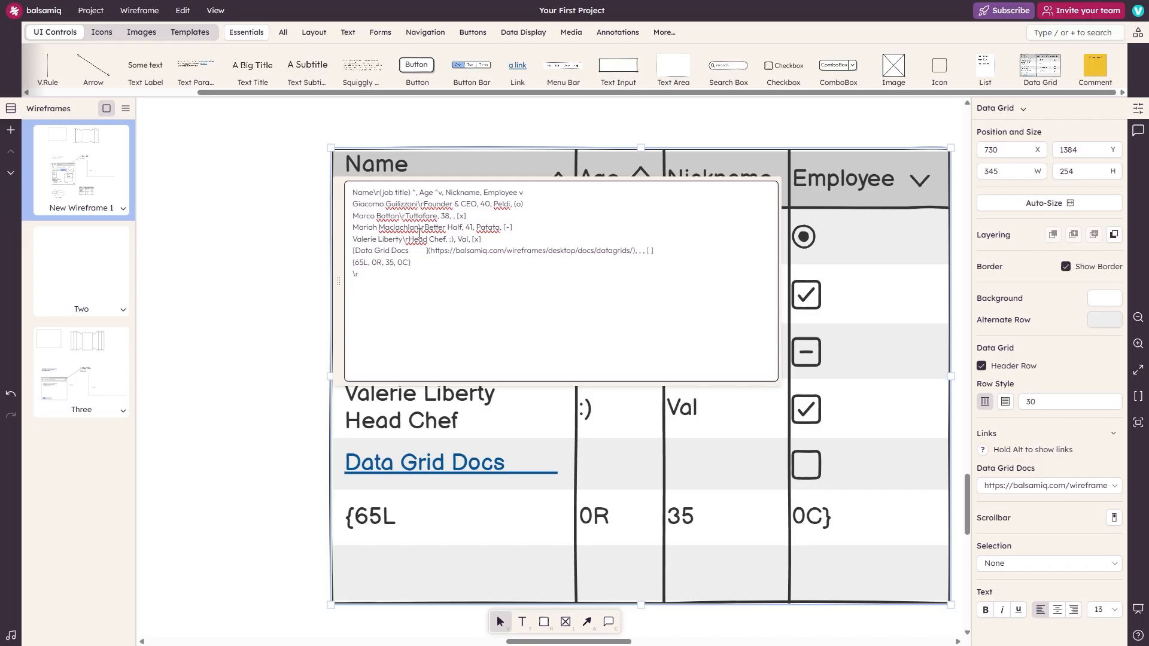
key(Return)
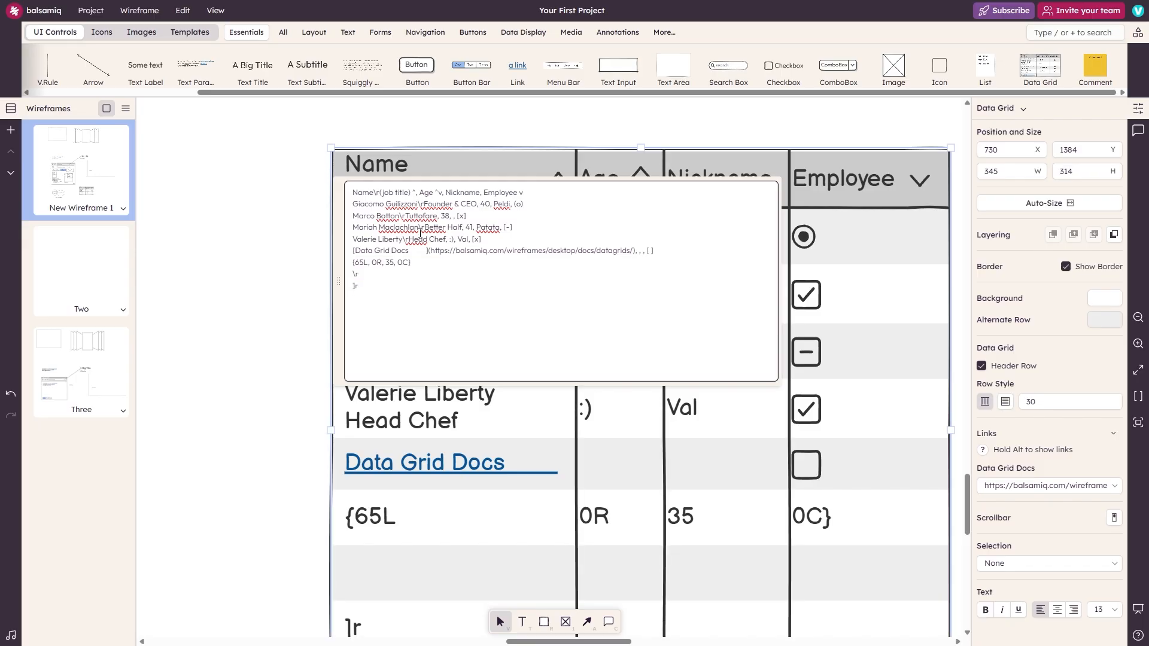
key(BackSpace)
key(Return)
Step: Append a row reading type 1\r asdas and a following \r line to the end of the data grid's source text
text(type 1\r)
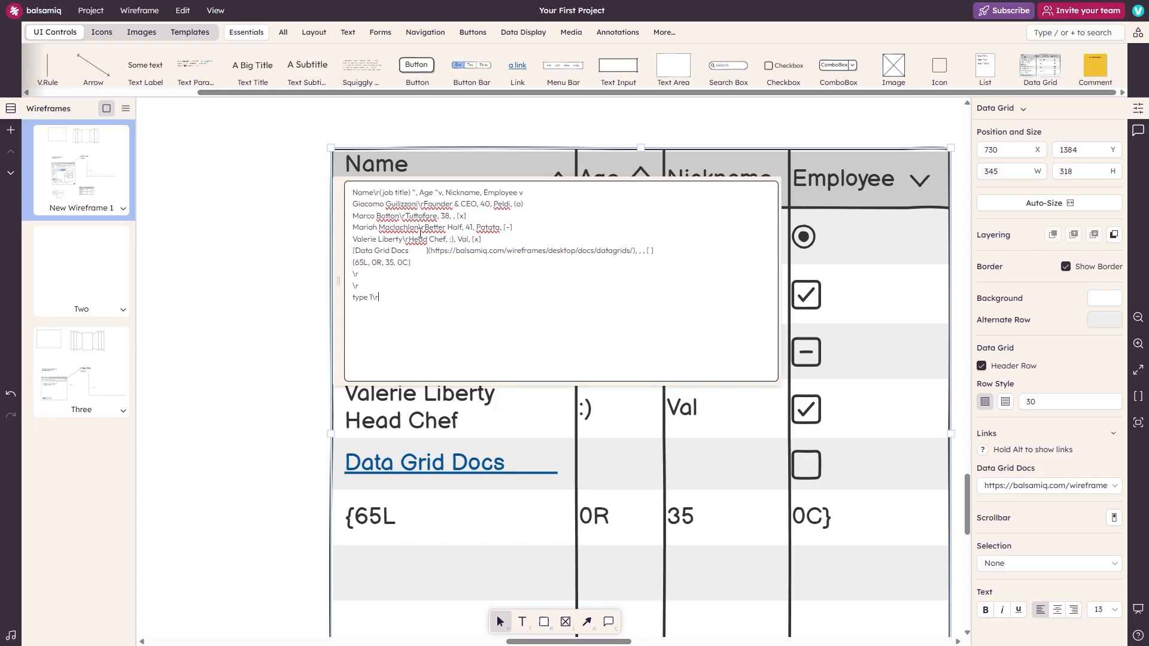
scroll(192, 282, down, 5)
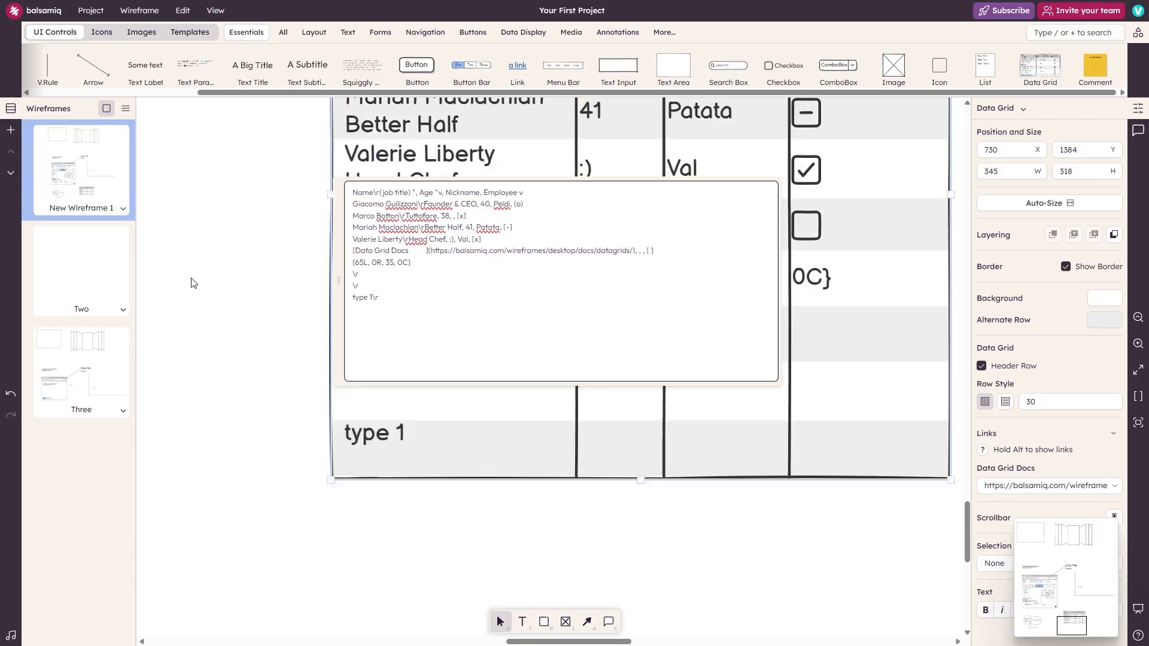
scroll(410, 424, up, 2)
text(1 )
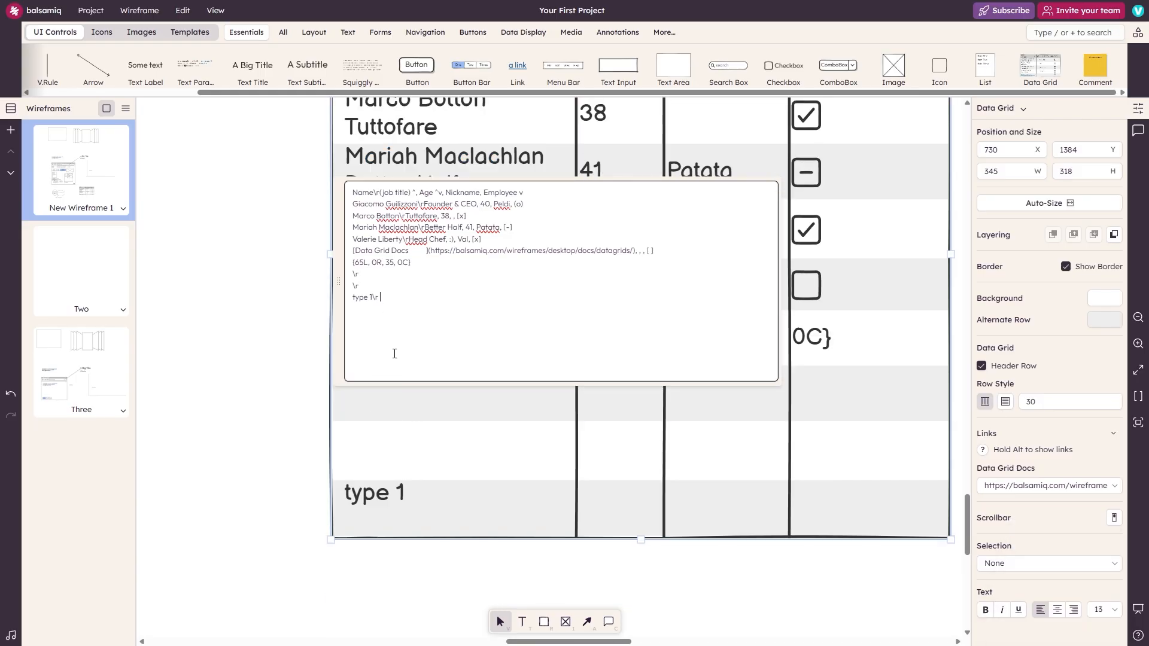
text(asdas)
key(Return)
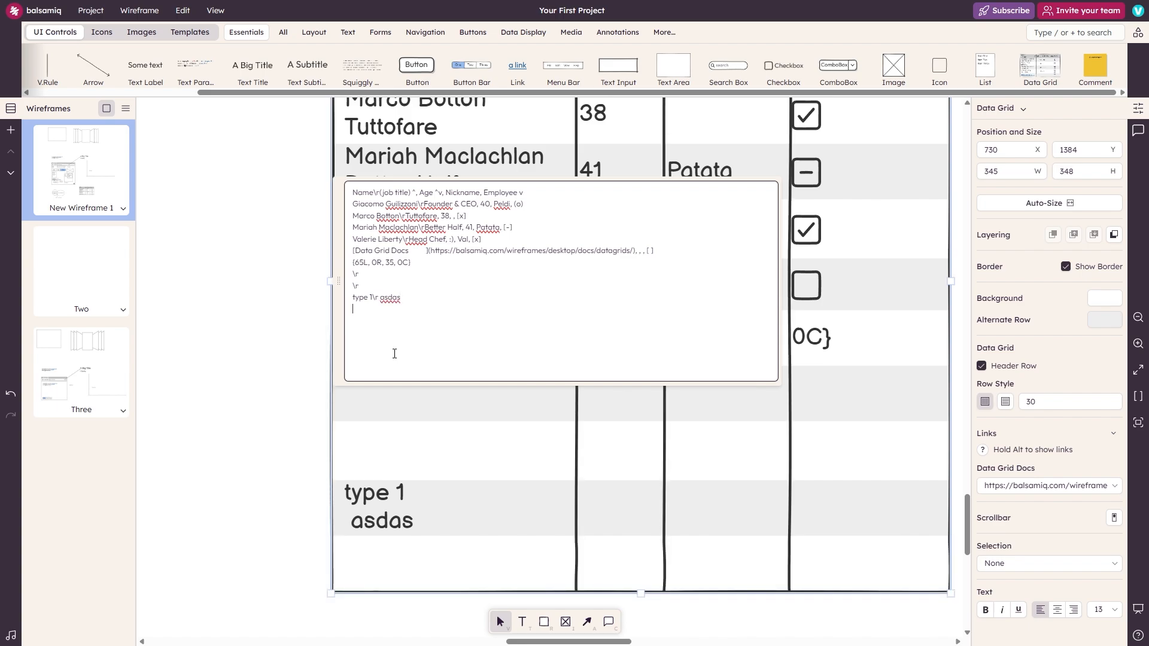
text(\r)
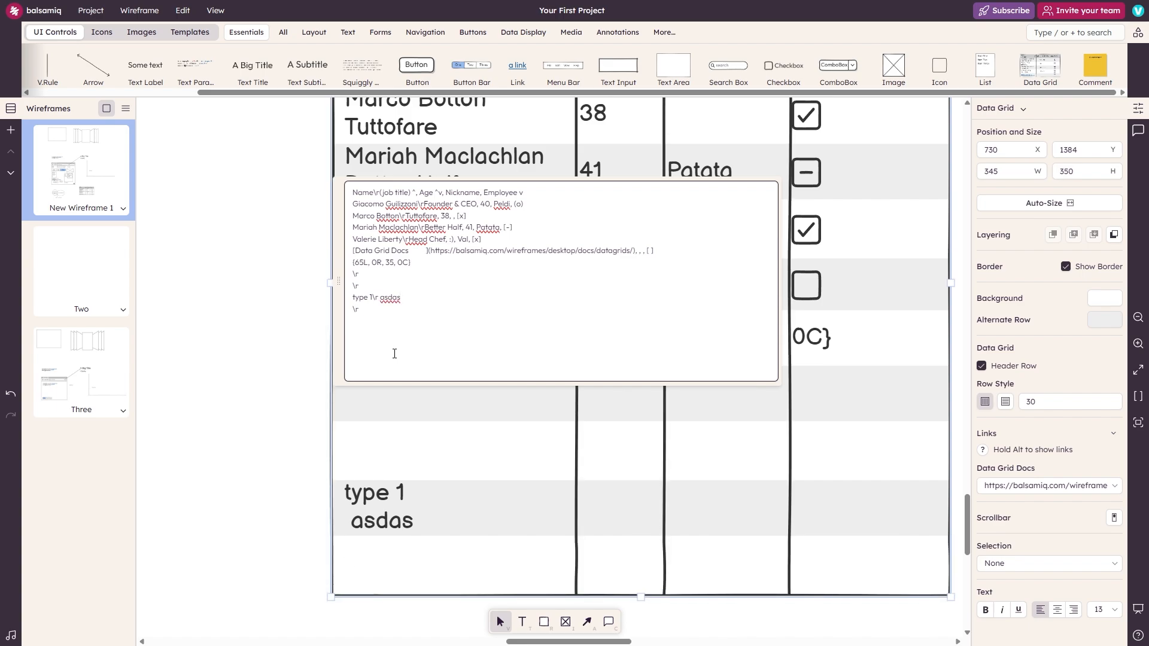
double_click(375, 449)
click(378, 399)
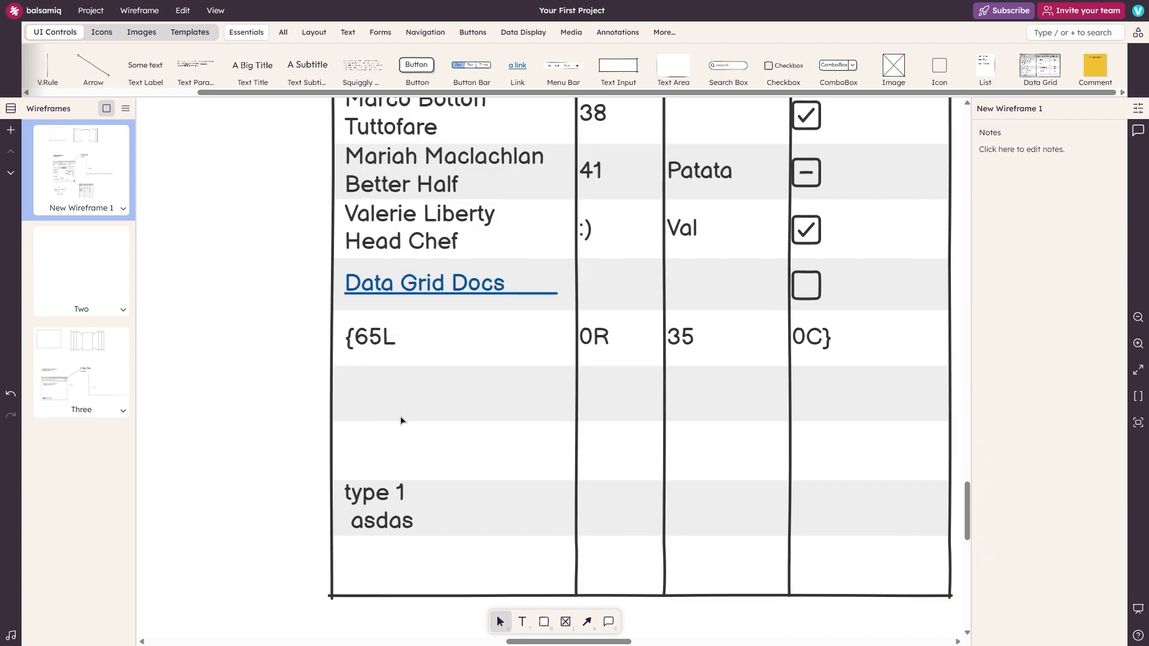
Step: Add the values 34 and 56 as the next comma-separated columns of the type 1 row in the data grid's source text
scroll(422, 372, up, 3)
click(430, 211)
scroll(424, 353, down, 3)
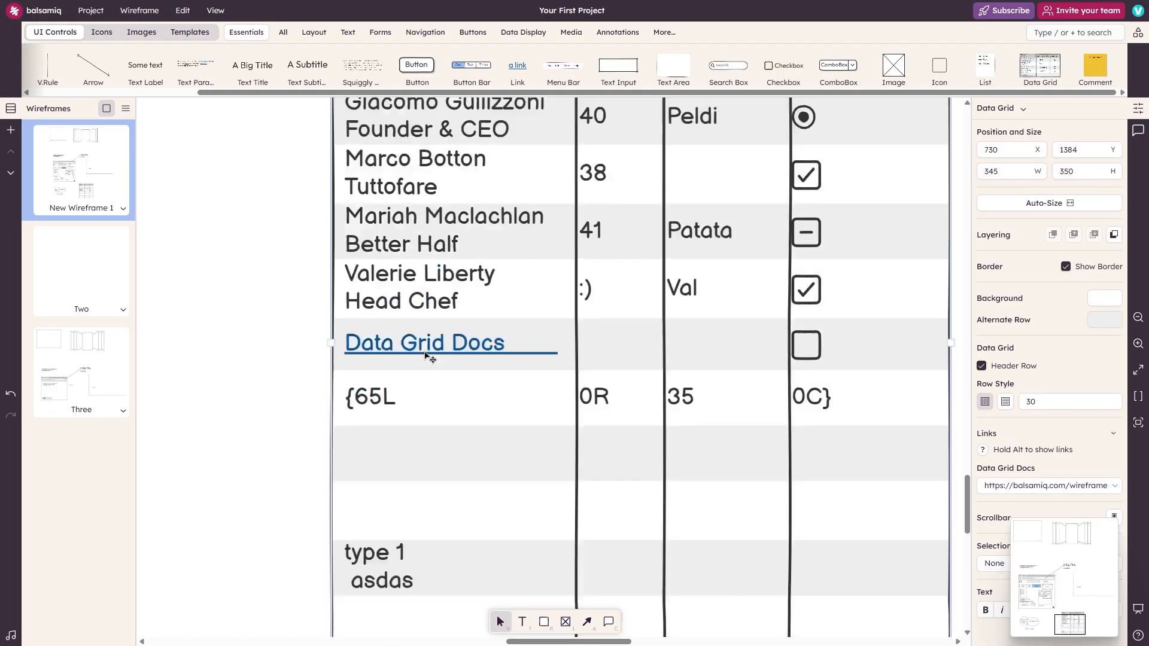
double_click(643, 316)
click(426, 245)
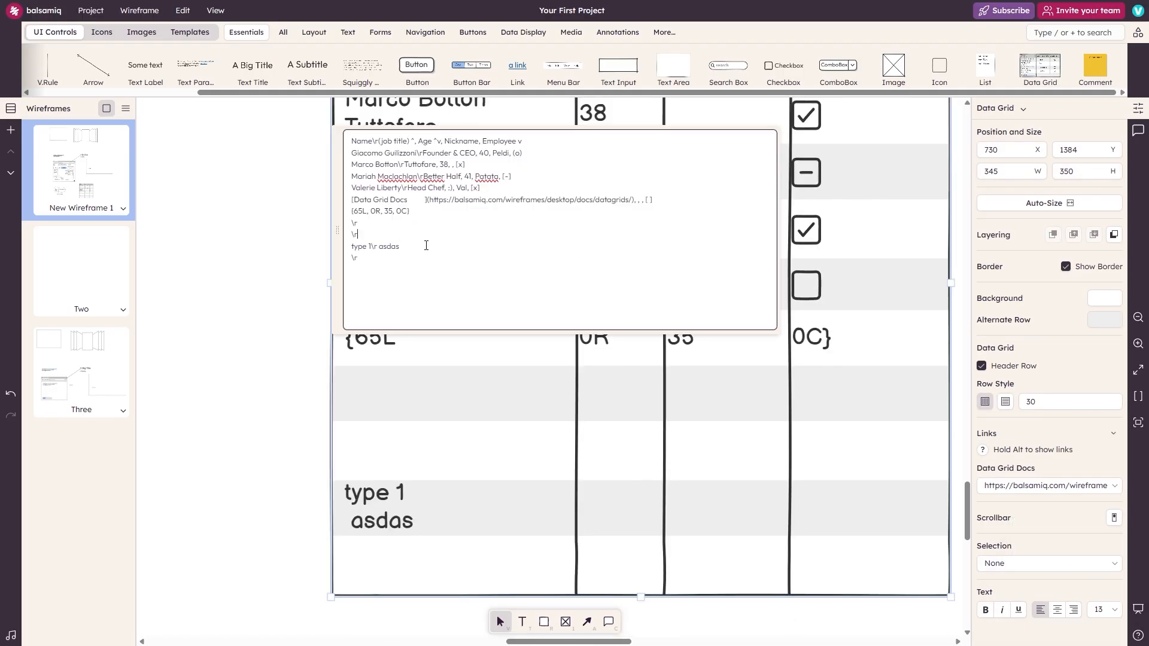
click(381, 254)
text(34)
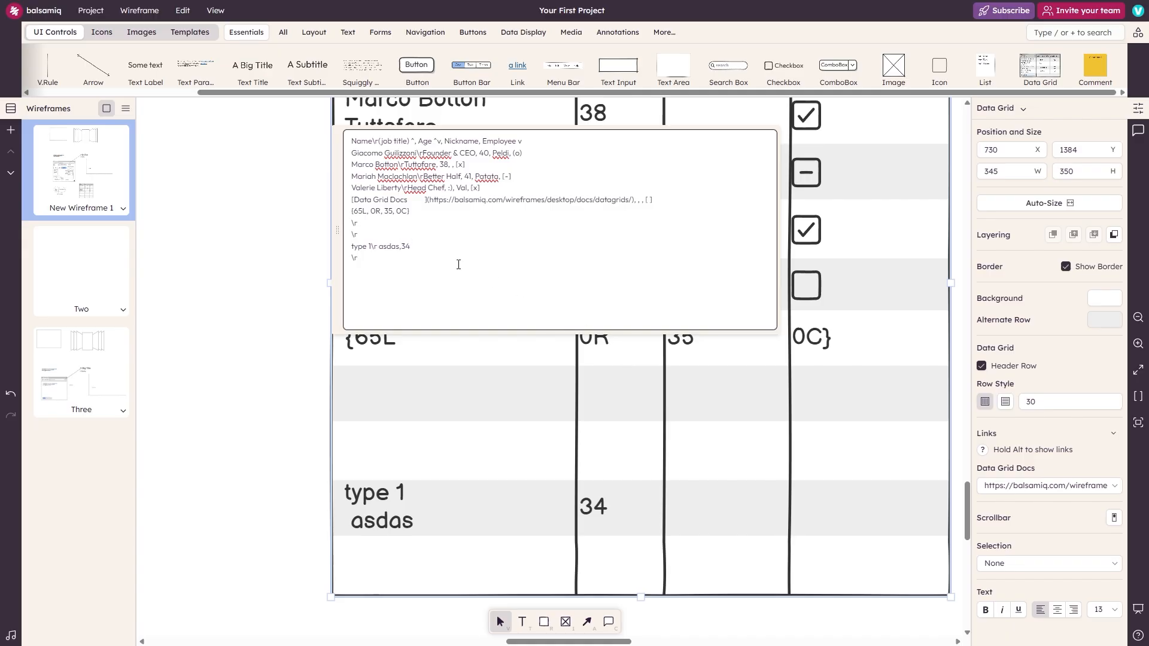
text(,56,)
click(667, 66)
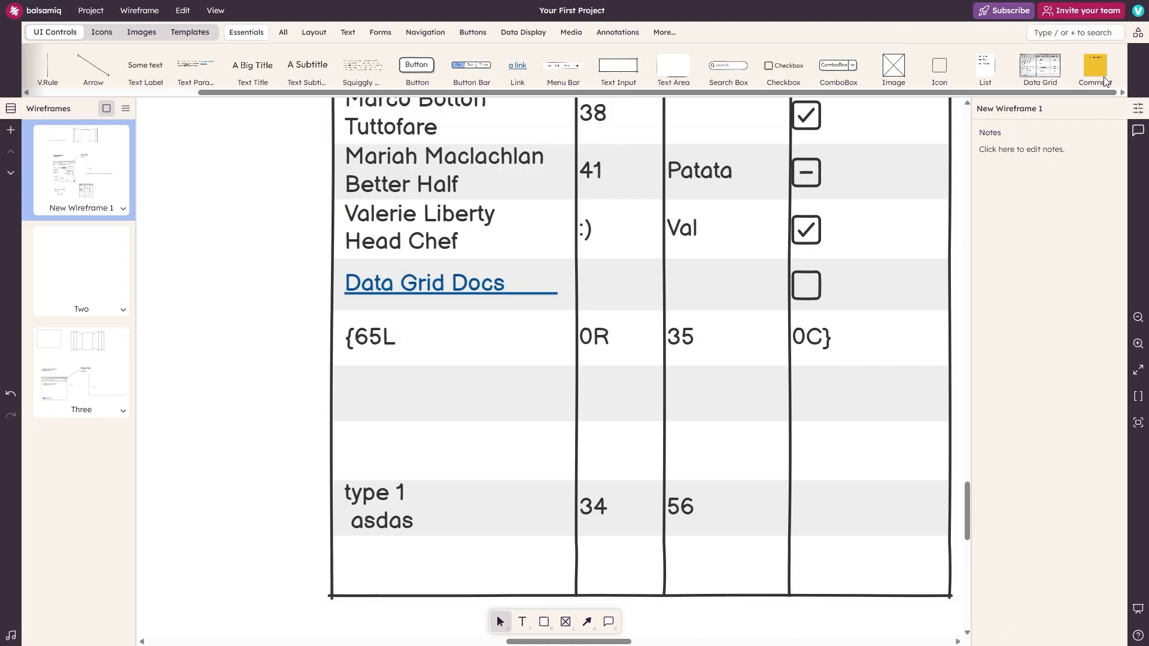
Step: Examine the data grid's source text and the inline formatting markup of the text paragraph above the search box
double_click(338, 240)
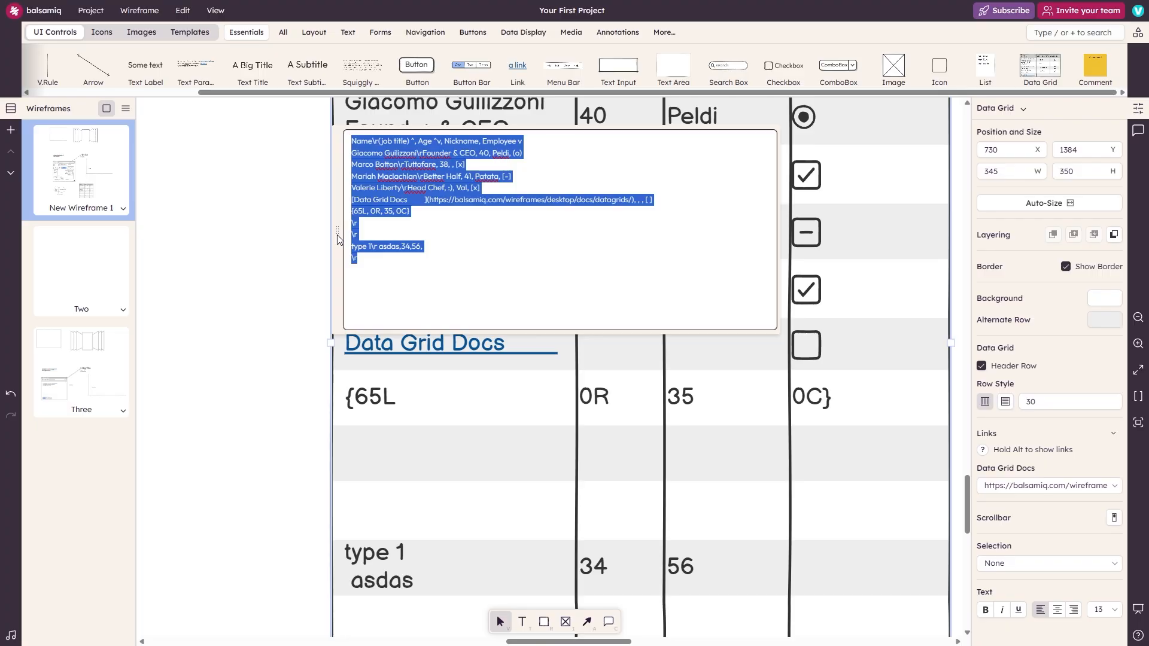
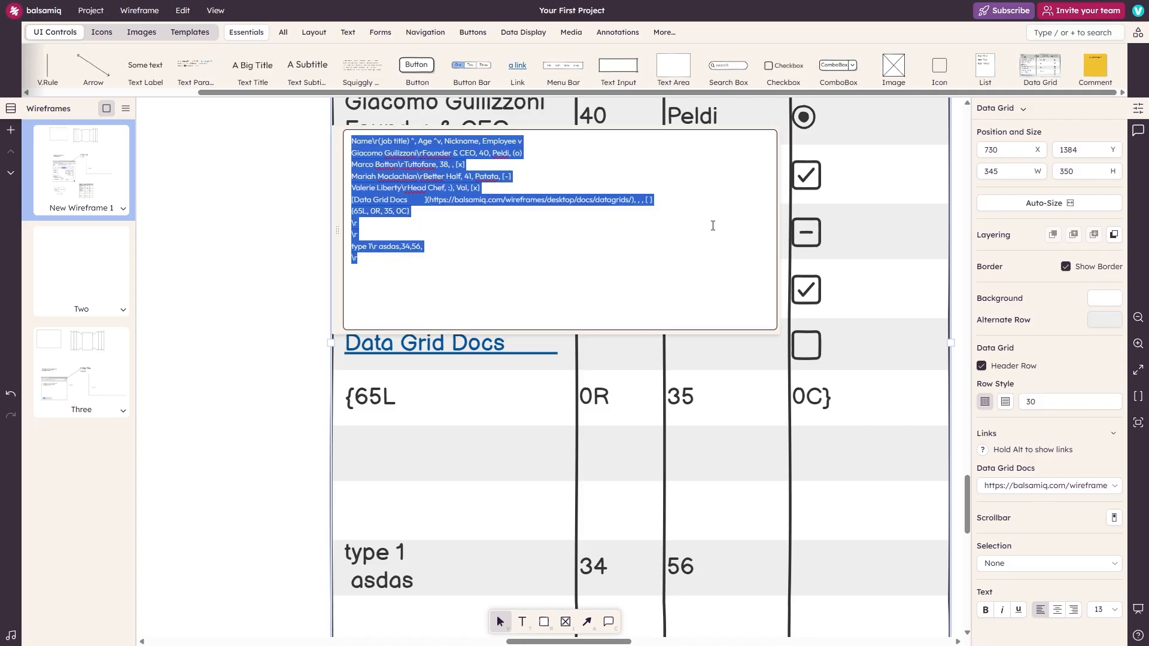
scroll(815, 488, down, 5)
click(807, 288)
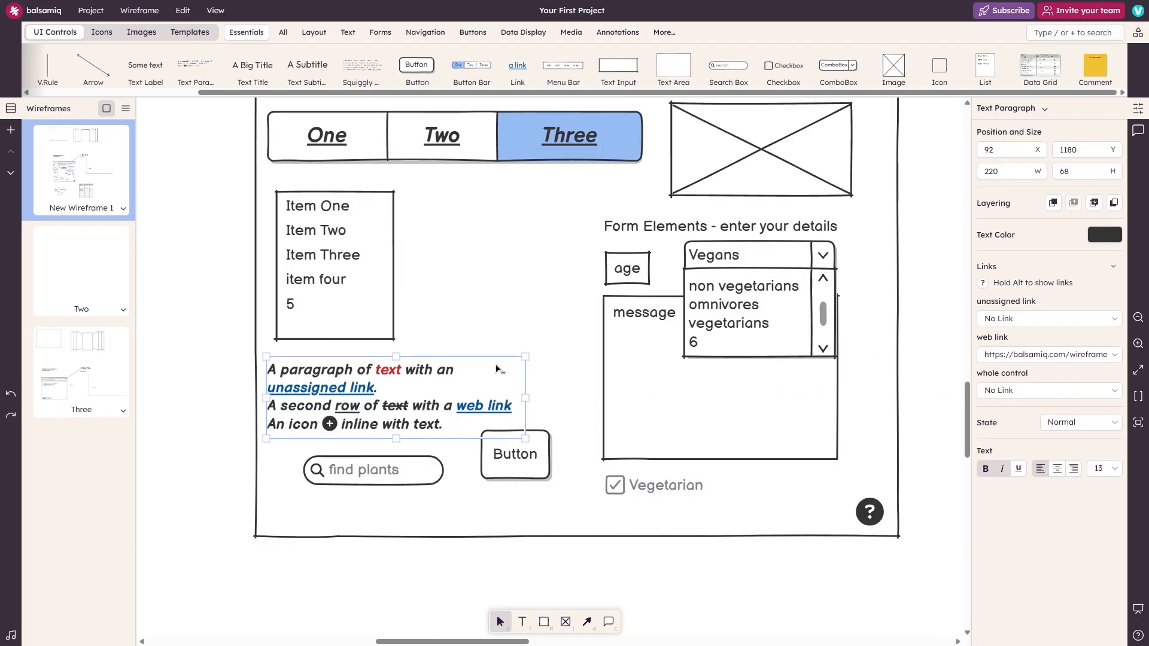
key(ctrl+z)
click(458, 380)
double_click(429, 374)
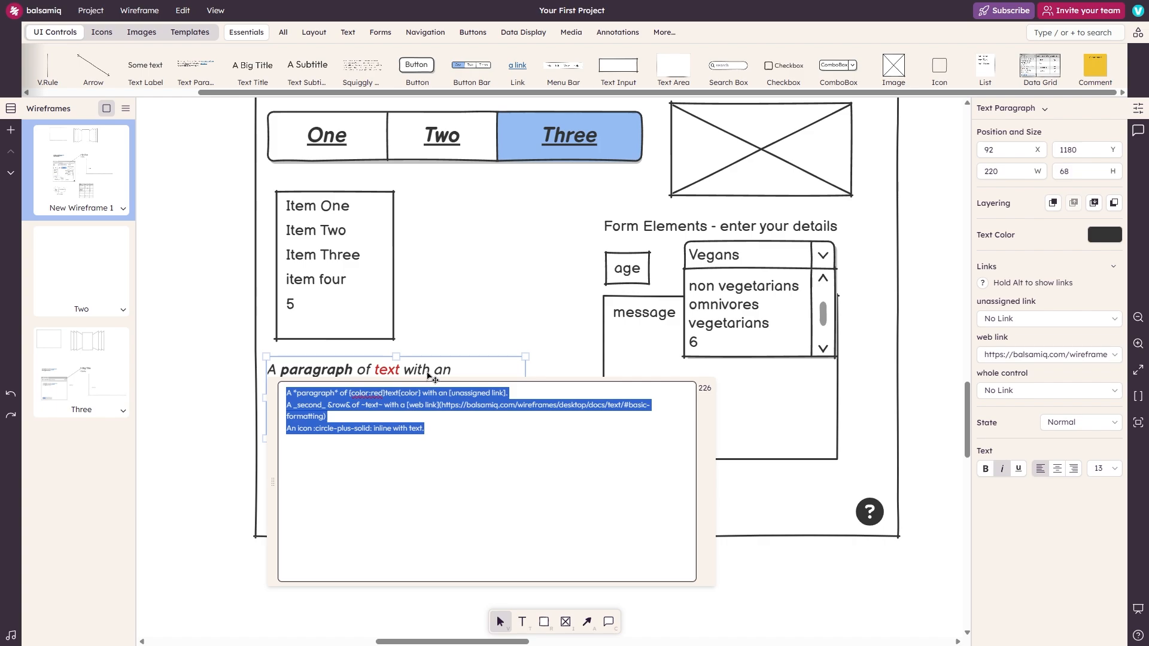
double_click(323, 393)
click(350, 405)
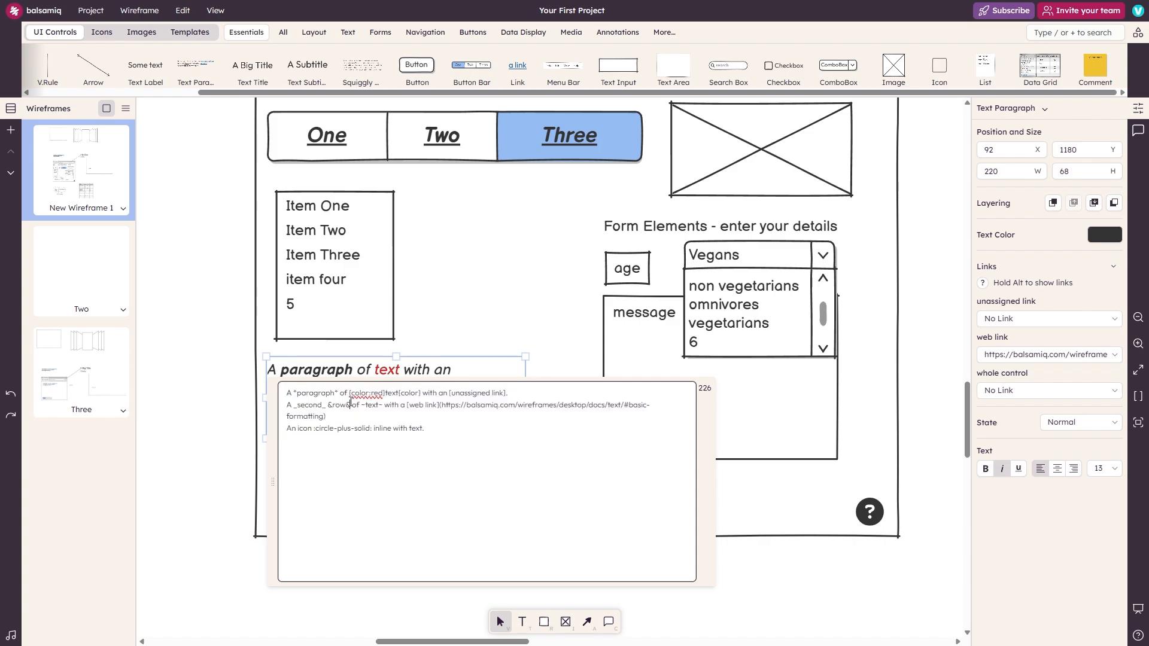
Step: Review the text paragraph's color and emphasis markup, and remove the bold and italic formatting applied to the whole paragraph
click(986, 468)
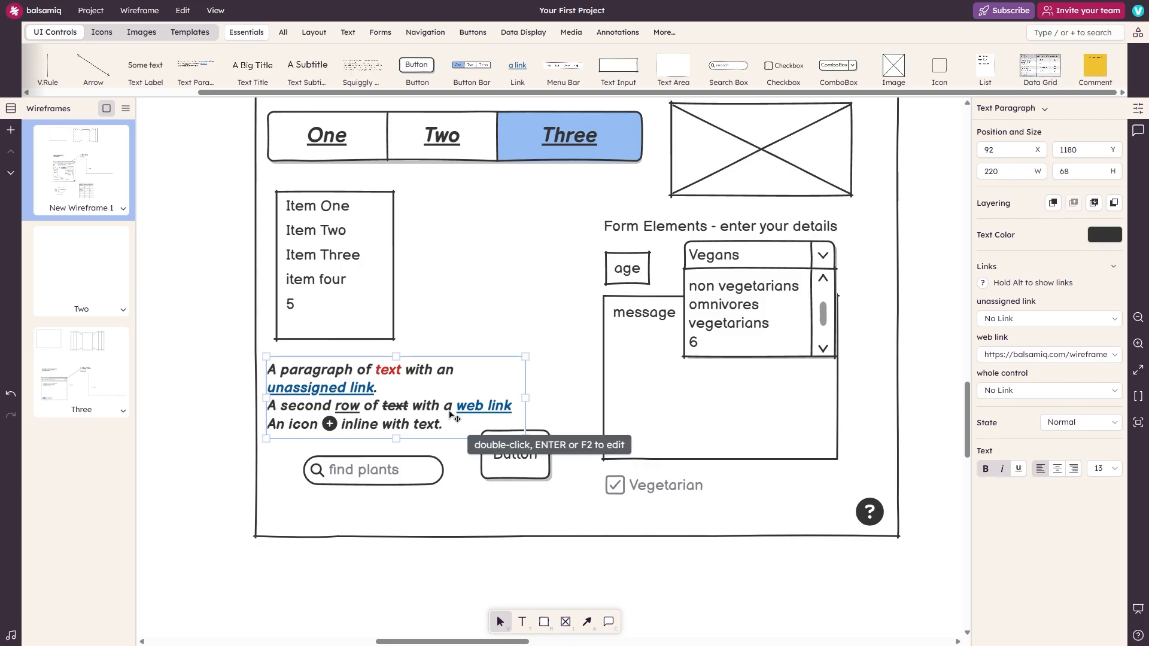
double_click(419, 412)
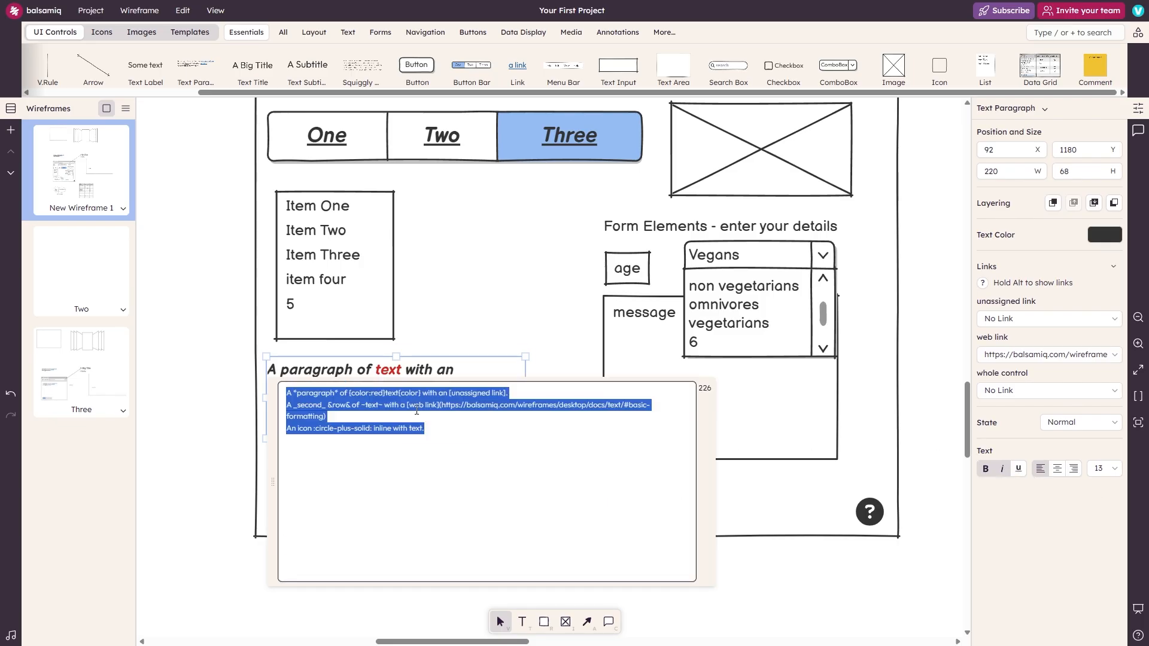
click(368, 405)
drag(290, 396, 323, 405)
double_click(410, 393)
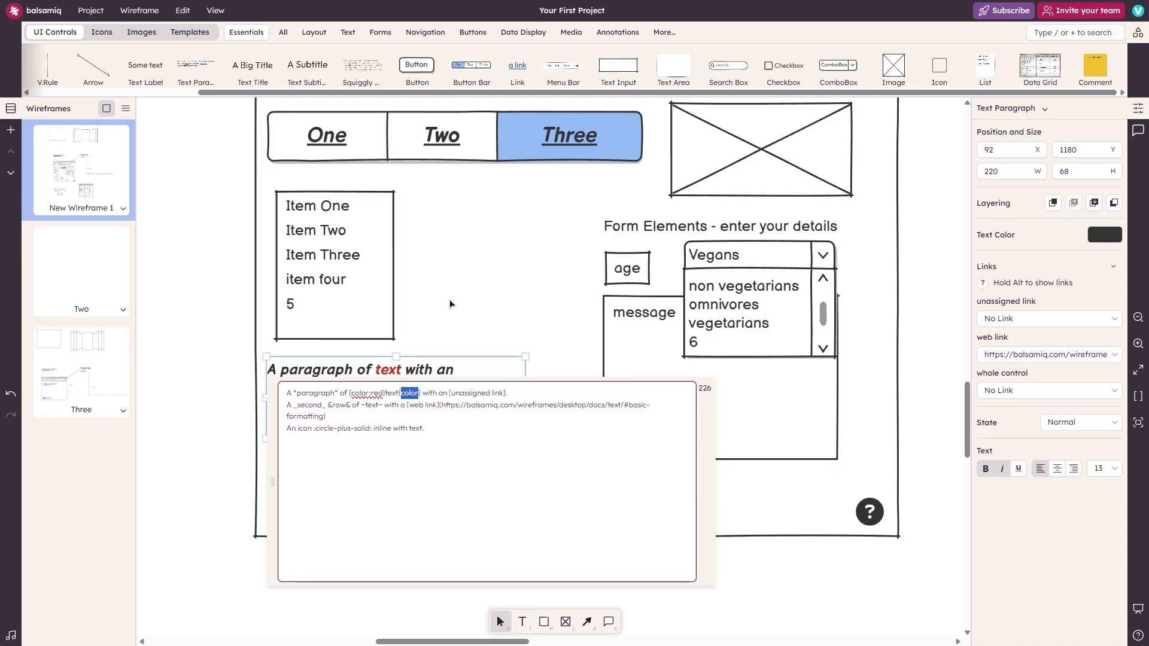
click(985, 469)
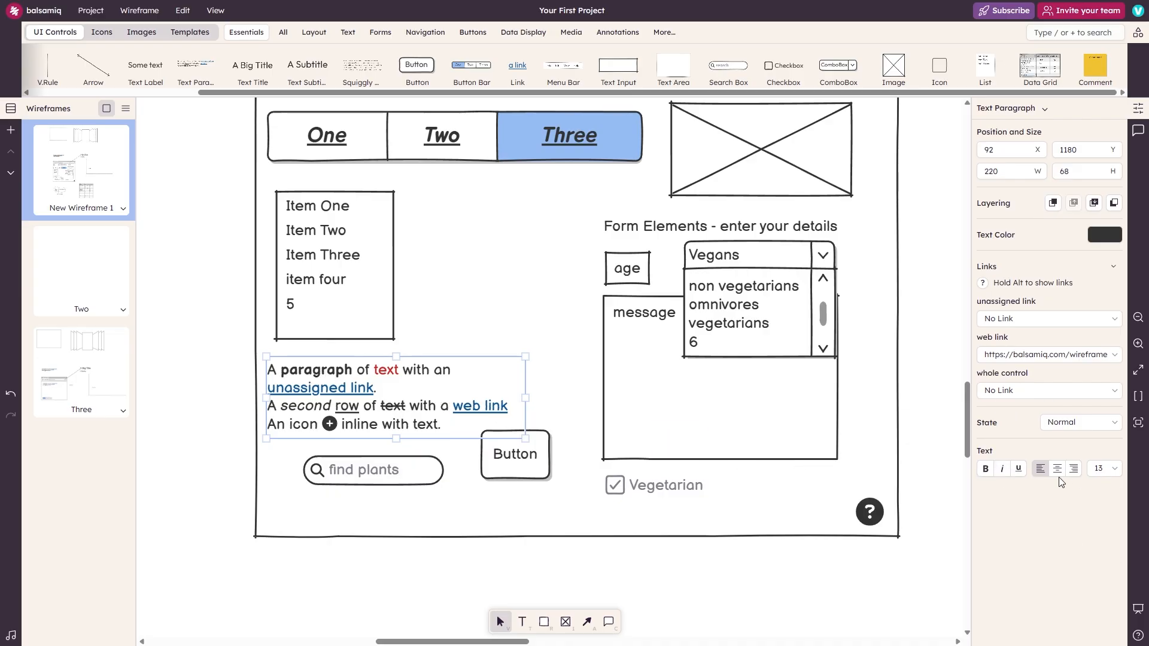
Step: Reopen the data grid's source text to review its rows, and close it without changes
scroll(871, 496, down, 3)
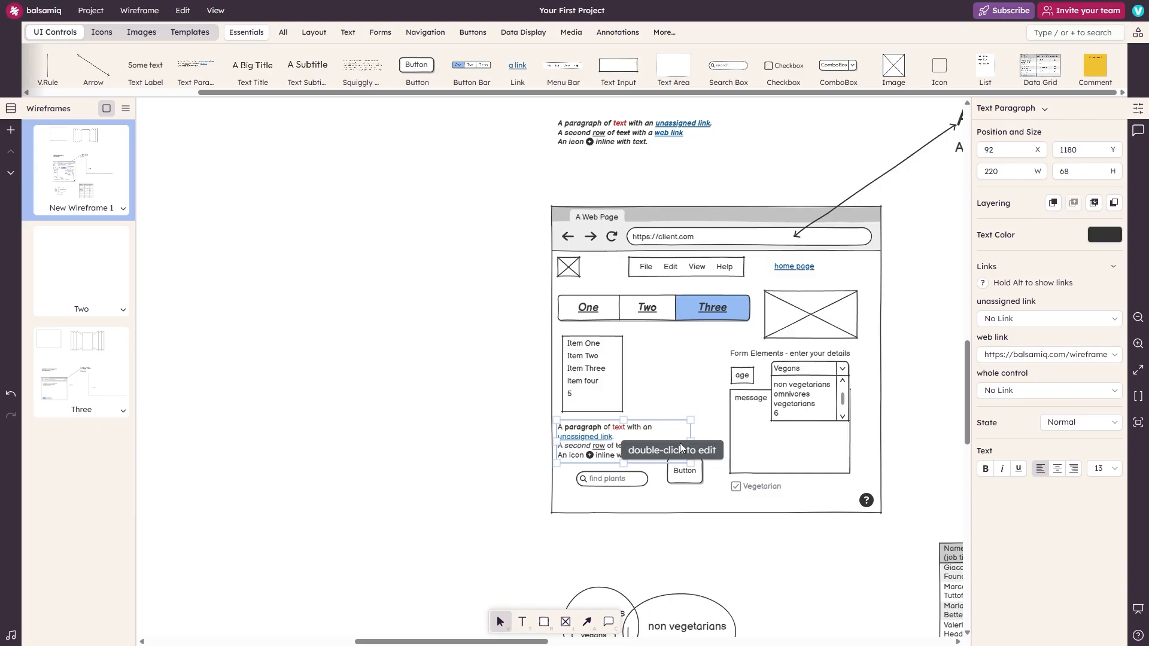
scroll(679, 443, right, 3)
scroll(468, 289, down, 5)
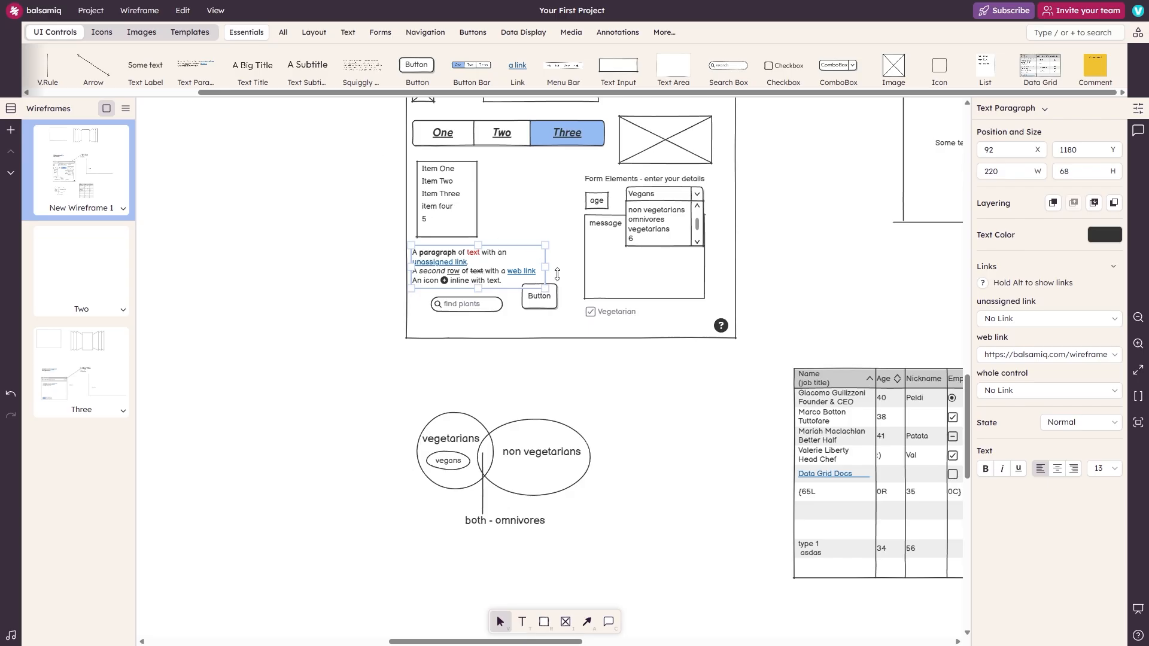
double_click(821, 450)
click(821, 450)
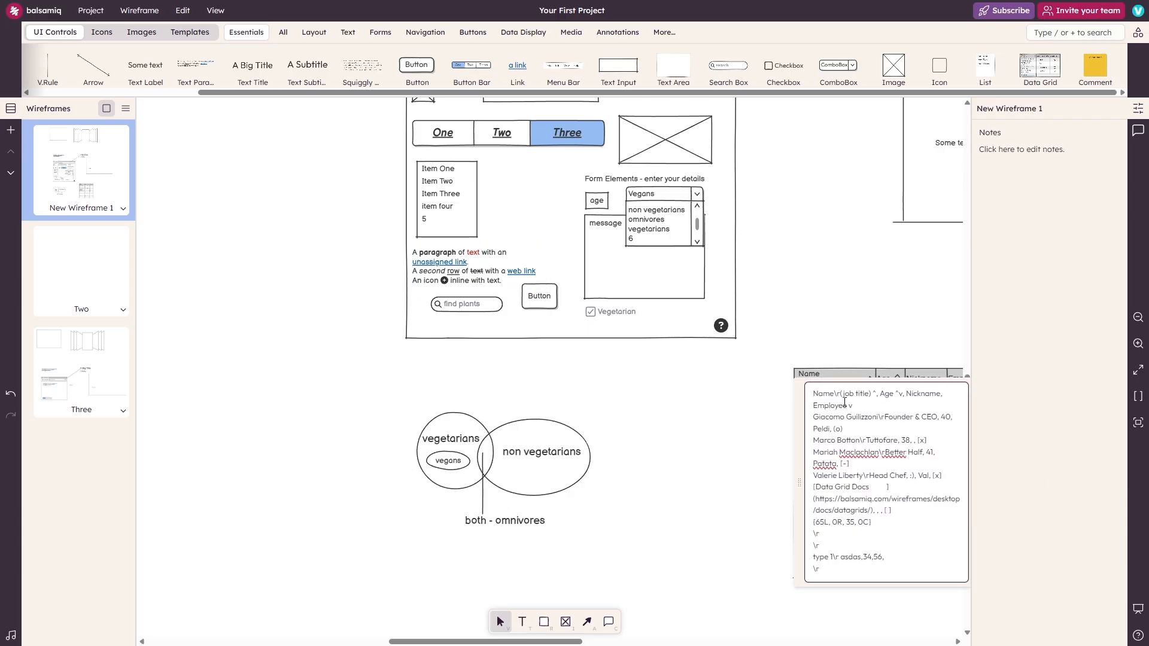
Step: Place a comment note beside the data grid's Employee column and replace its text with "incredible work,"
scroll(844, 402, down, 7)
scroll(844, 402, right, 5)
drag(1091, 57, 847, 162)
click(894, 169)
double_click(893, 169)
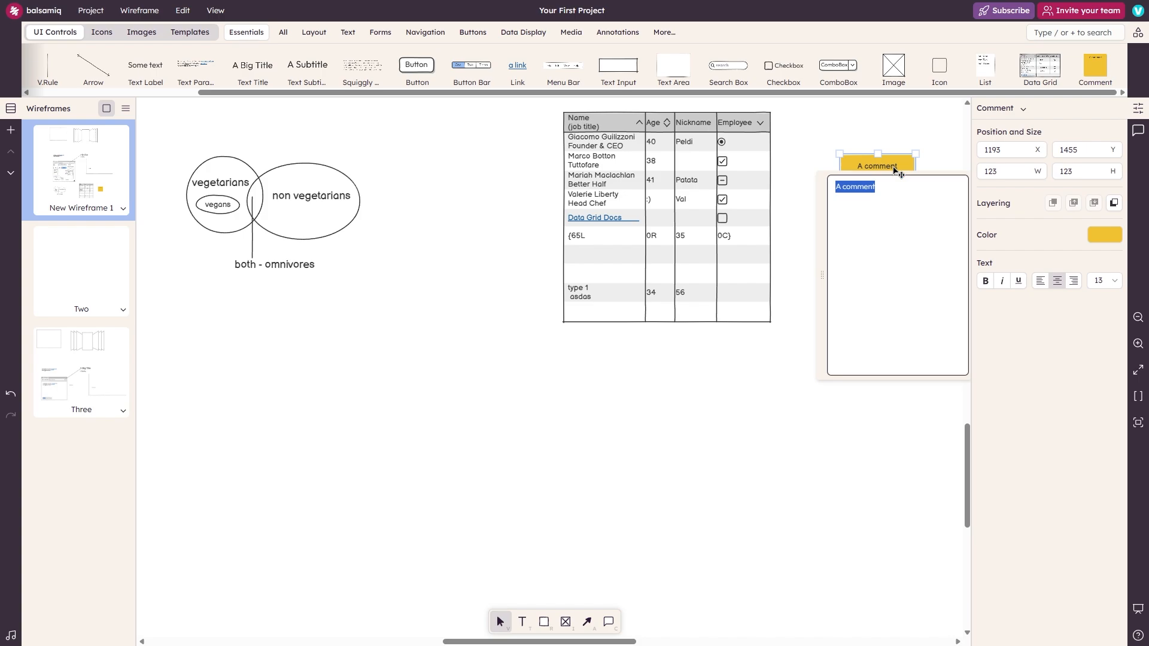
key(BackSpace)
text(incredible work,)
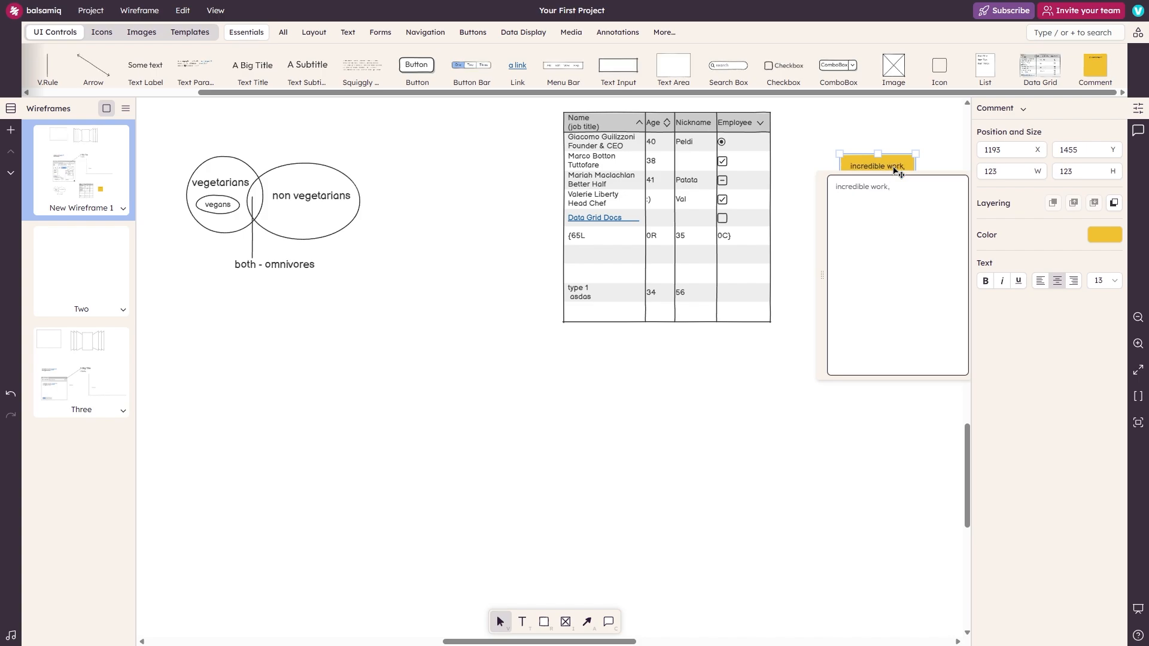
click(1037, 248)
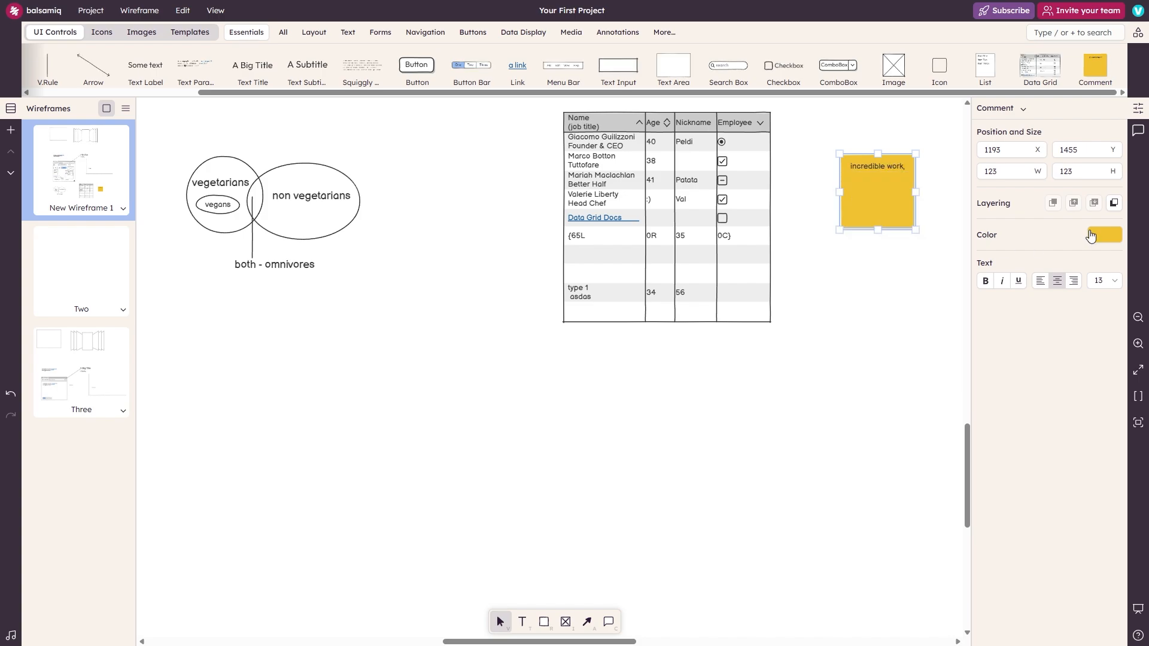
Step: Try green 93c47d on the comment note, and settle on a light gray color
click(1104, 235)
click(1062, 341)
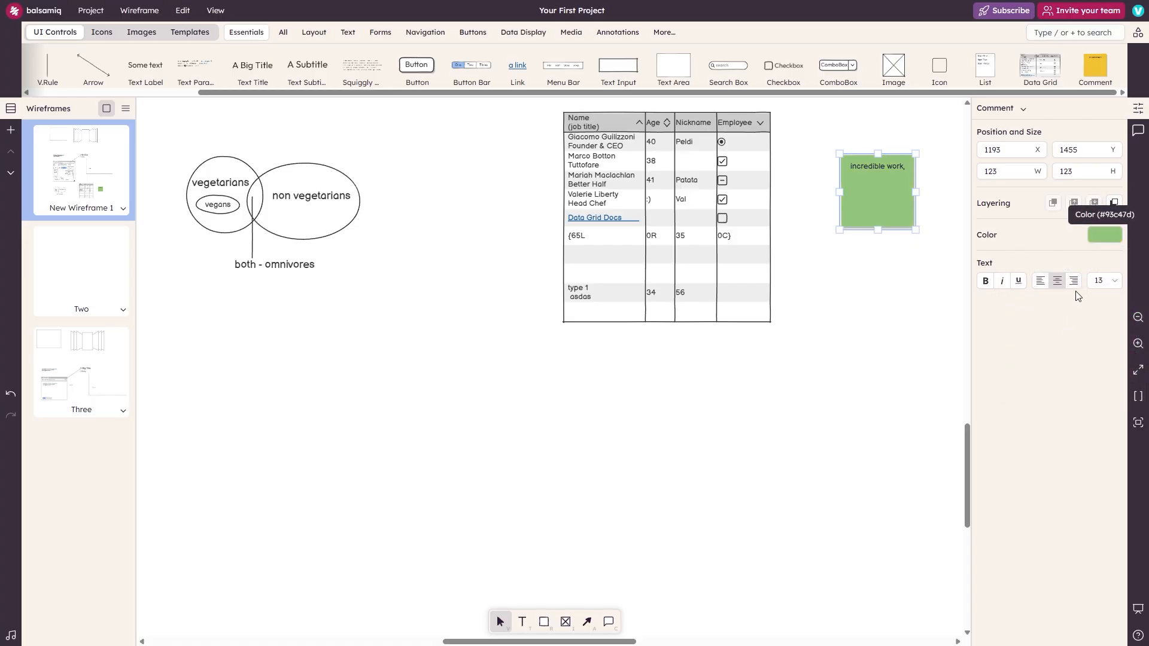
click(1104, 235)
click(1119, 273)
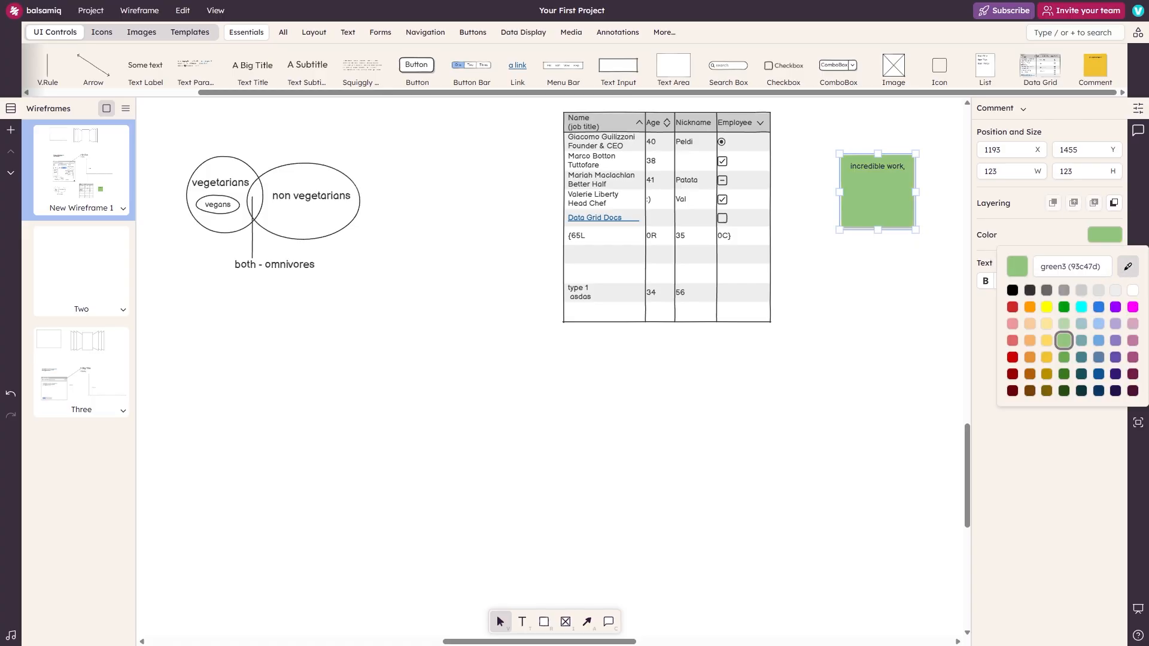
click(1115, 290)
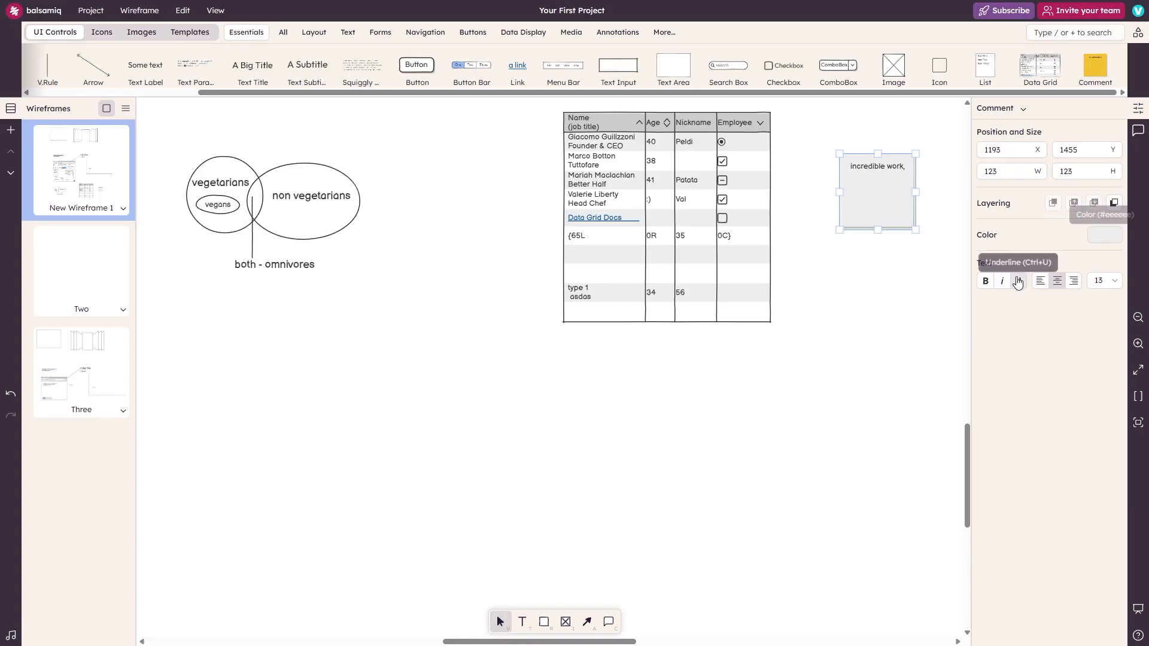
Step: Make the comment's text bold, italic and underlined, and set it to right alignment at font size 14
click(985, 282)
click(1002, 282)
click(1018, 281)
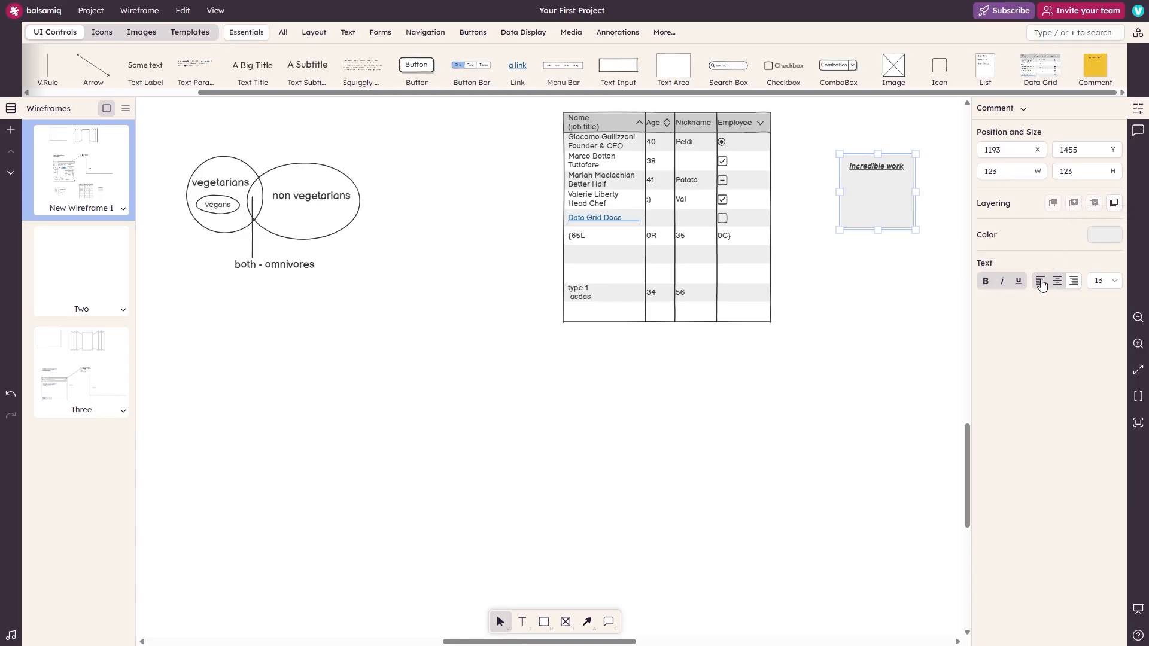
click(1040, 281)
click(1057, 281)
click(1073, 281)
click(1107, 282)
click(1088, 417)
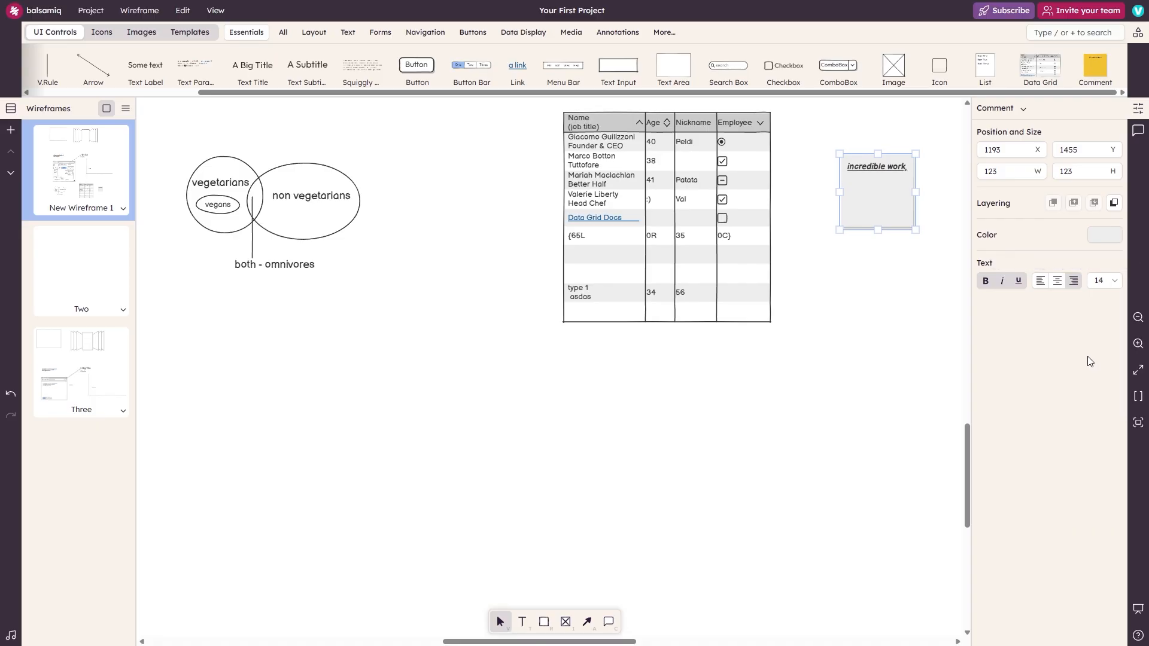
Step: Set the comment's X position to 600, and place it below the data grid resized to about 381 by 136
click(999, 151)
text(600)
key(Return)
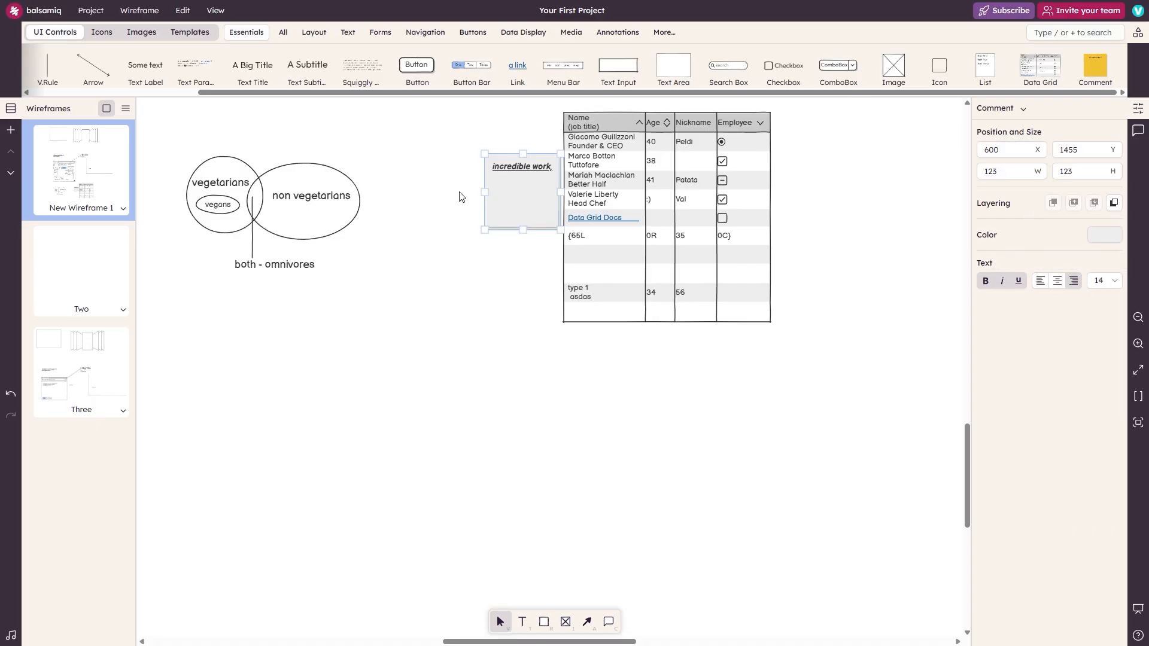
drag(513, 208, 576, 426)
drag(534, 386, 702, 458)
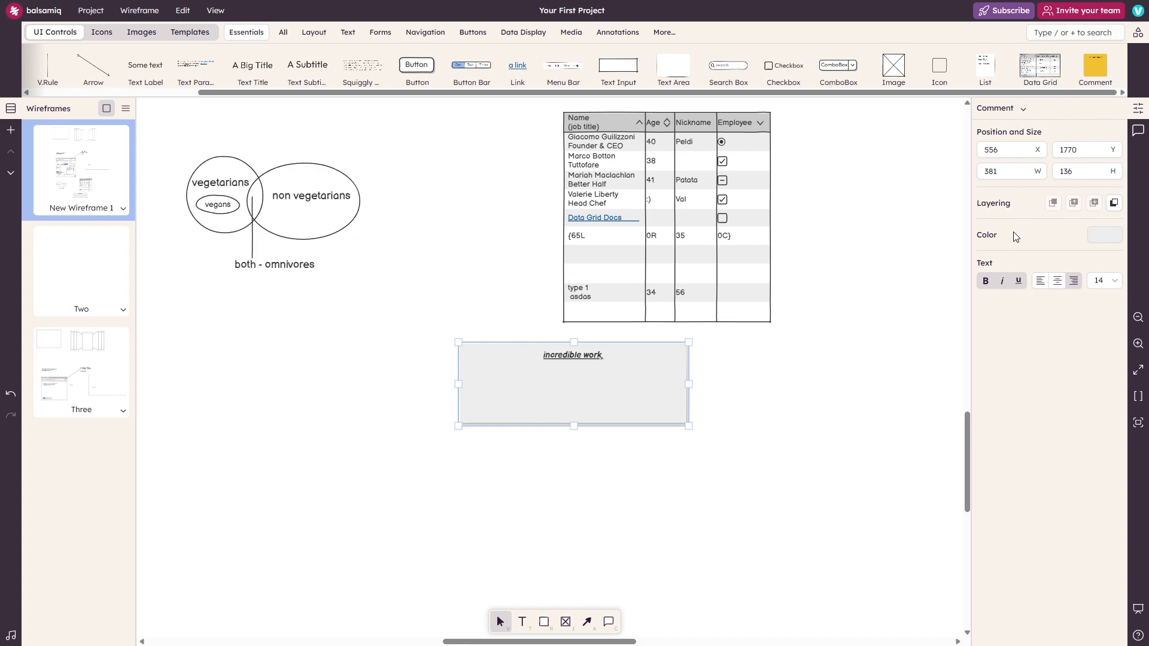
scroll(455, 484, up, 3)
scroll(457, 486, down, 3)
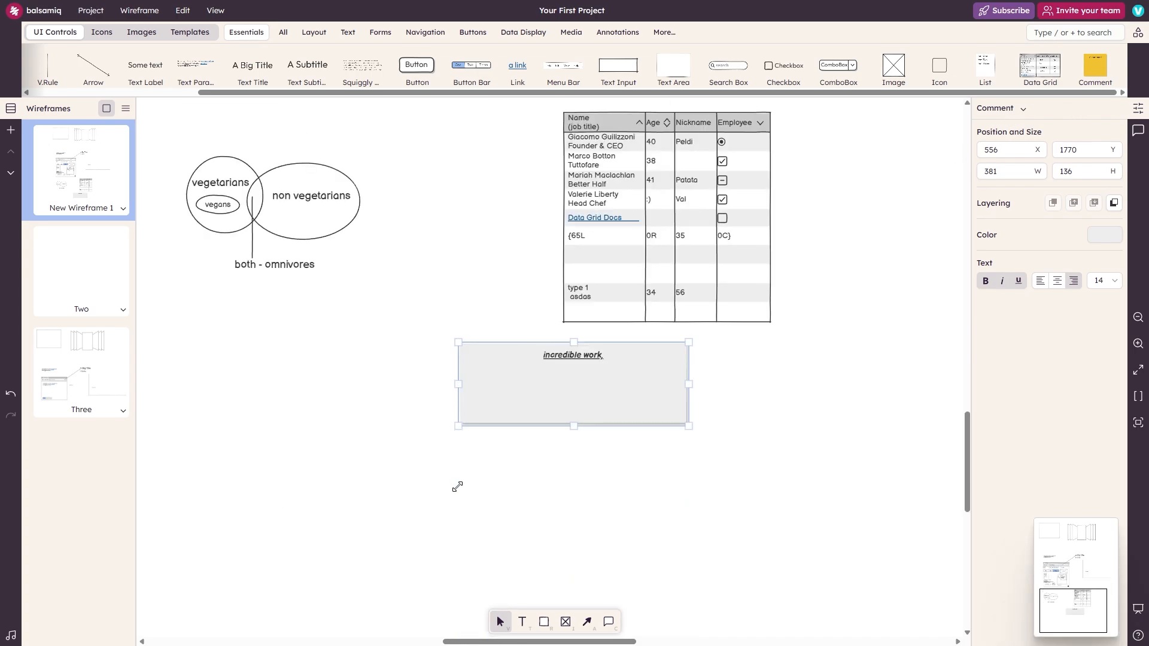
scroll(466, 575, up, 2)
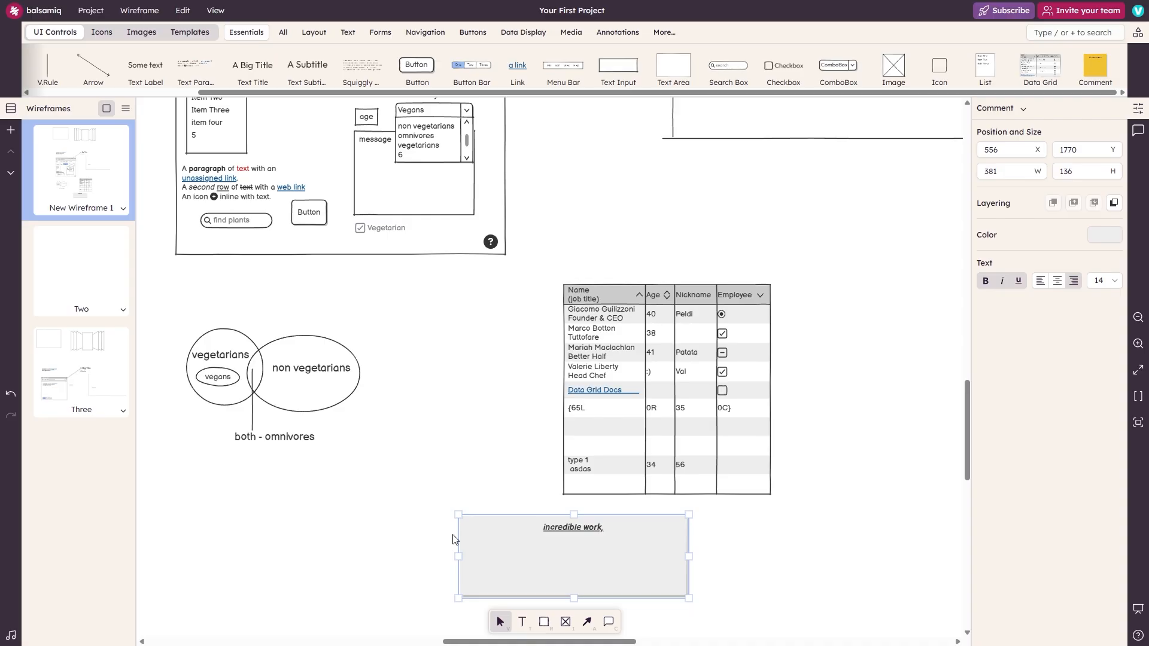
scroll(526, 437, down, 6)
click(453, 464)
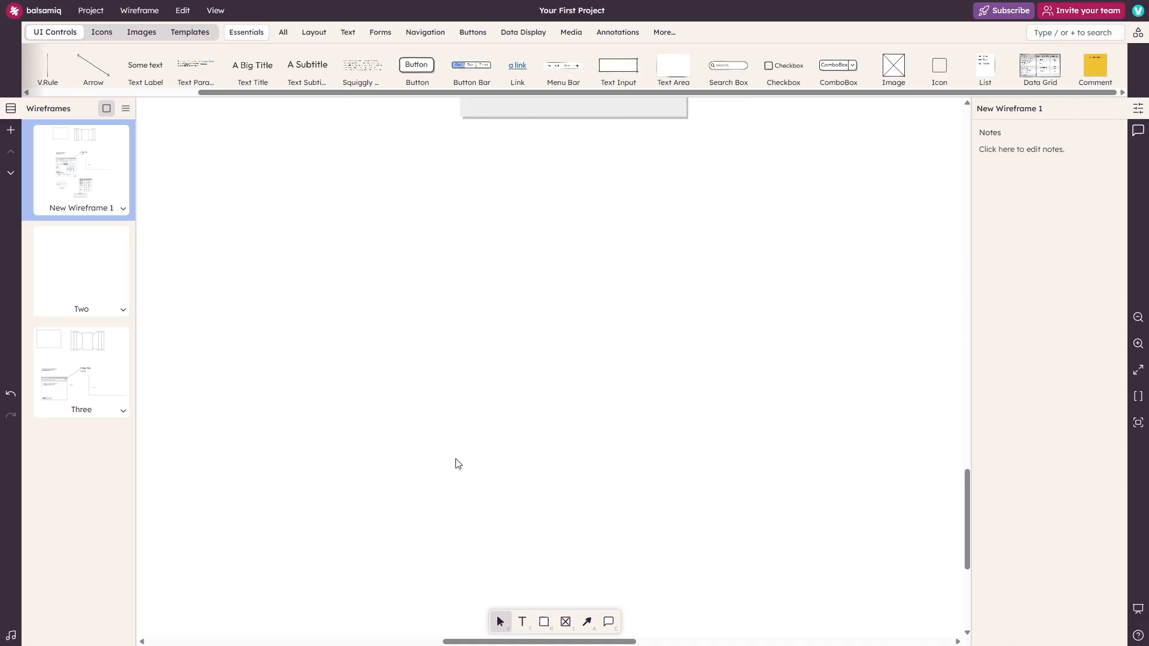
Step: Place a circle shape in the empty area below the comment, resized to about 555 by 554
scroll(206, 316, up, 3)
scroll(206, 316, down, 4)
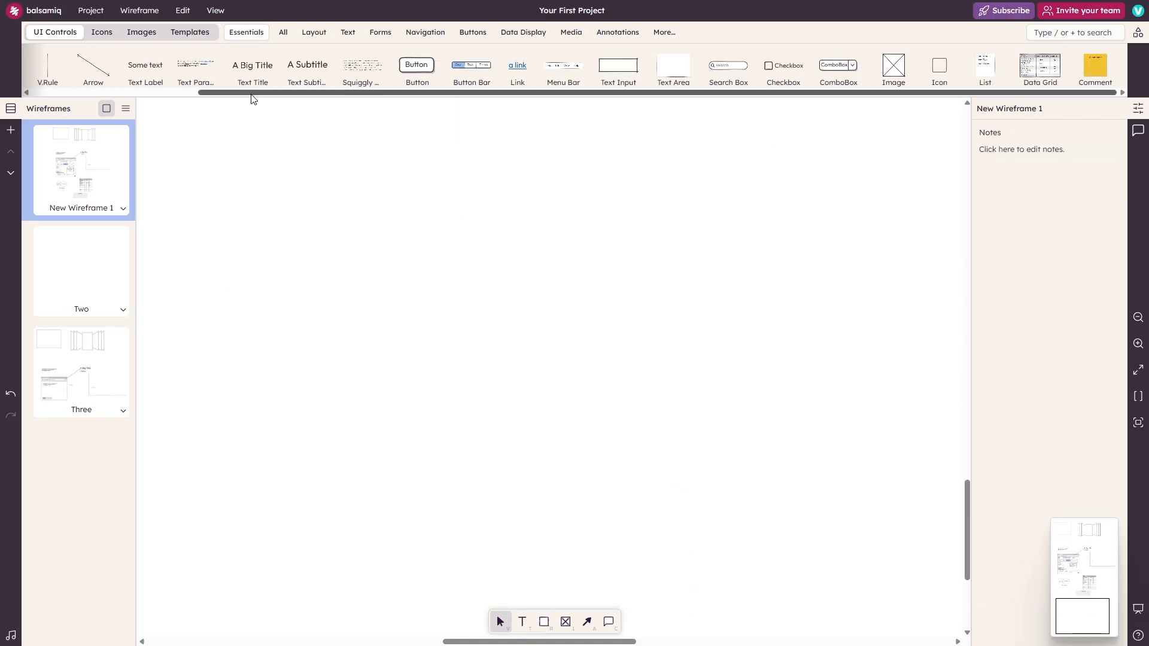
drag(249, 94, 6, 139)
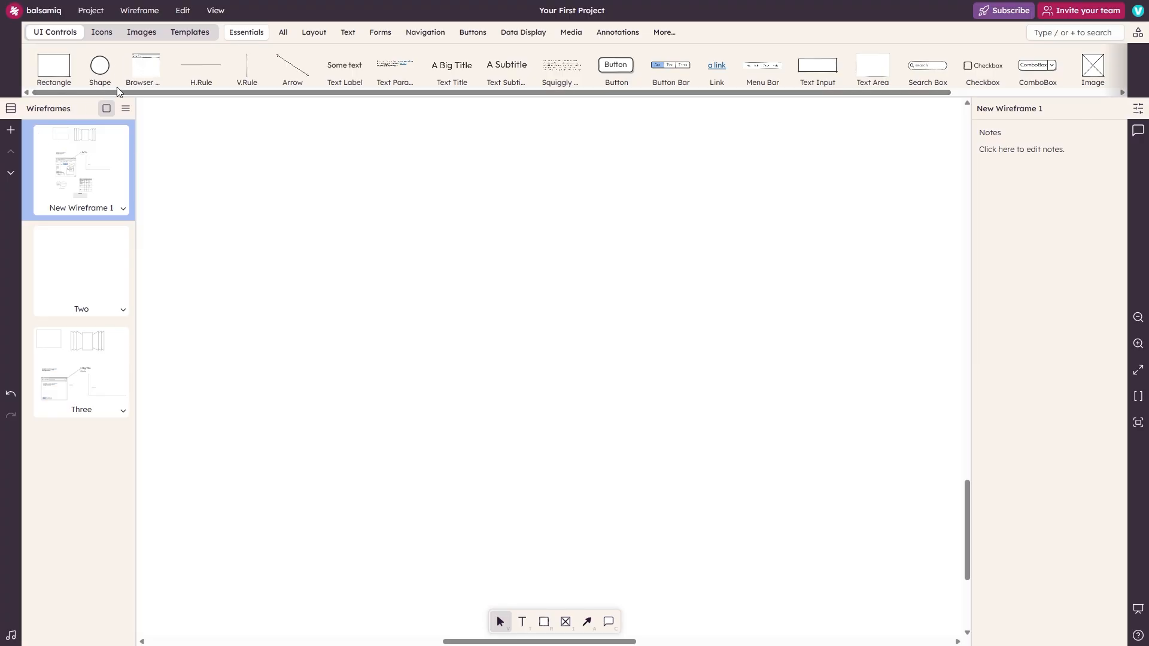
drag(105, 70, 778, 495)
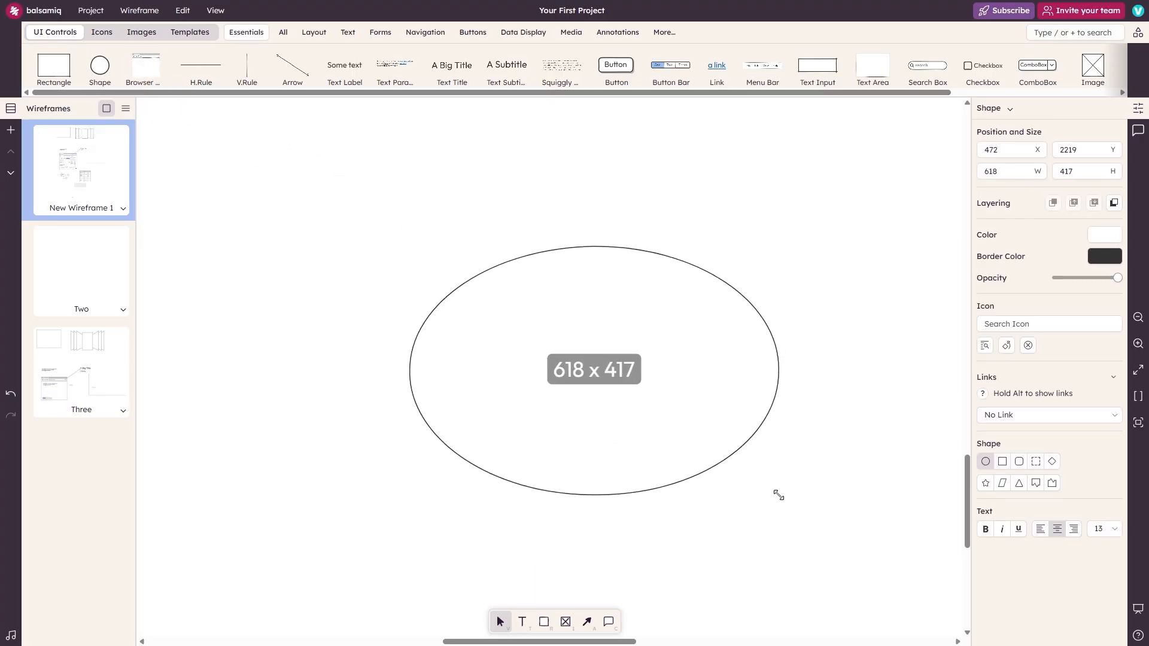
drag(778, 495, 789, 527)
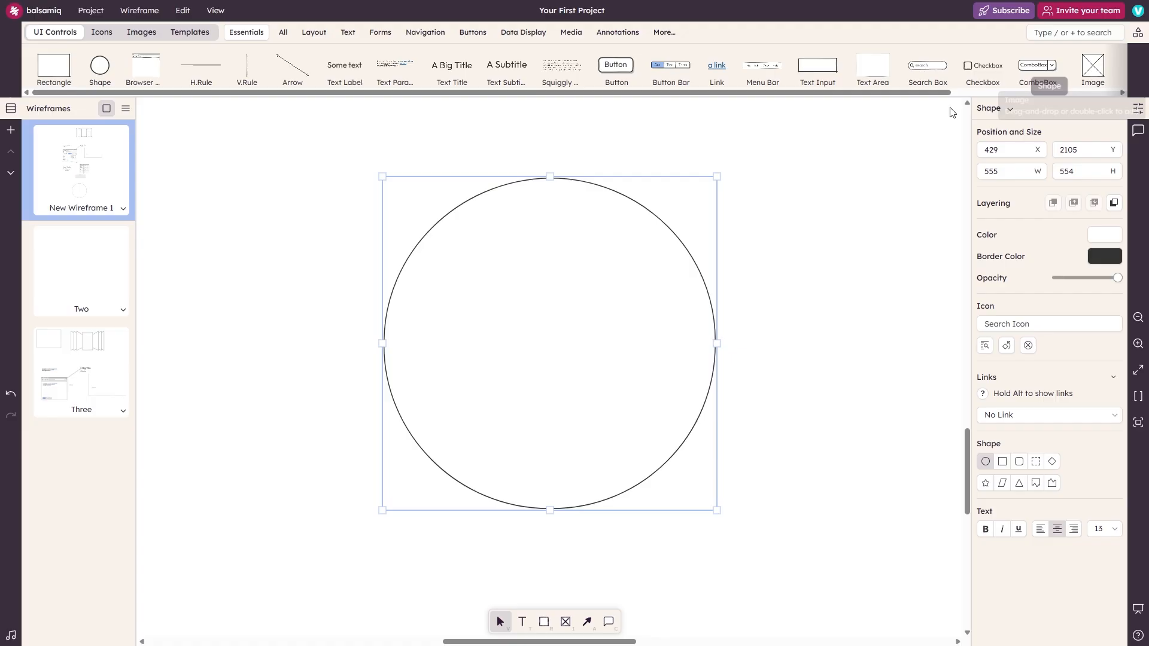
Step: Transform the circle shape into a Radio Button control
click(994, 109)
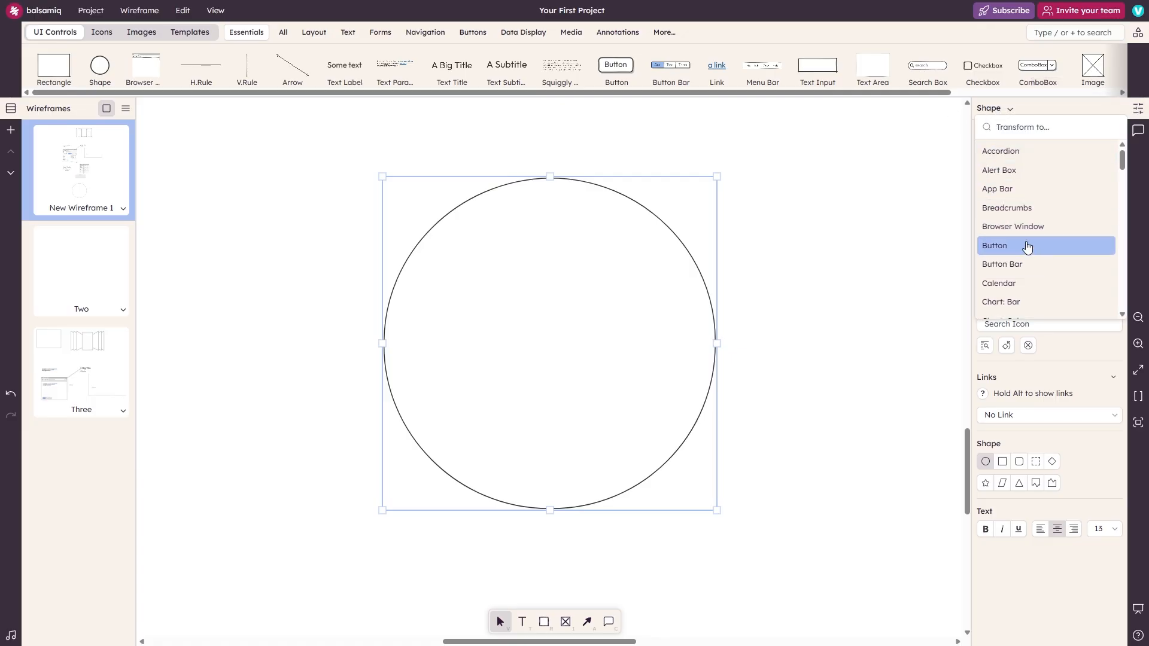
scroll(1017, 203, down, 5)
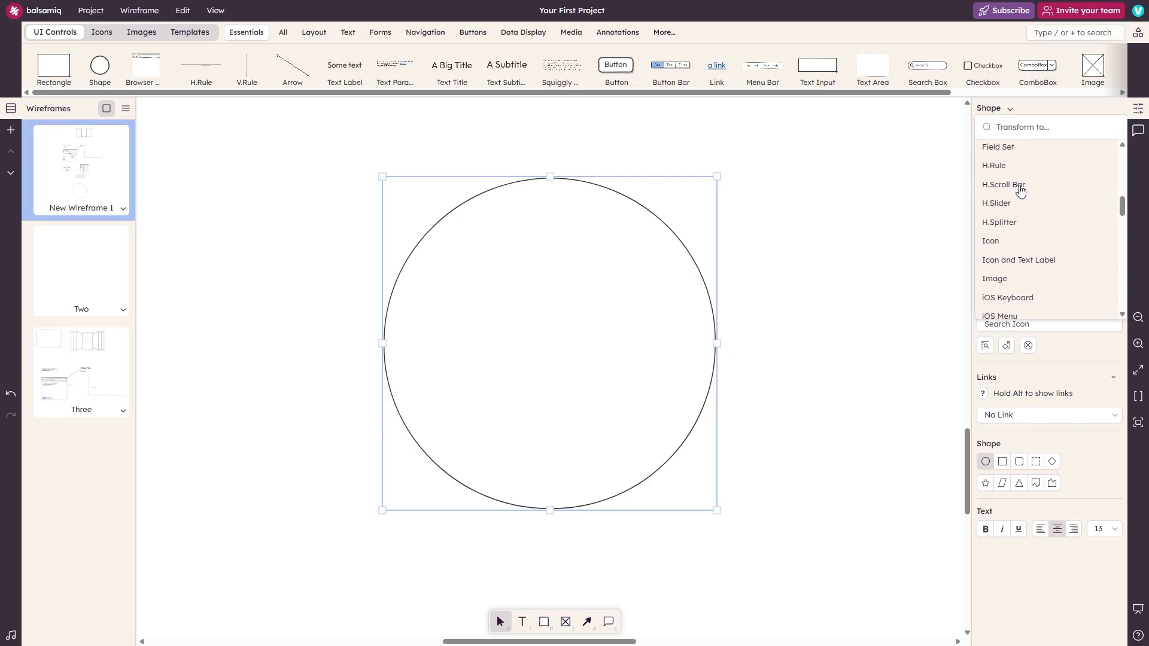
scroll(1020, 209, down, 15)
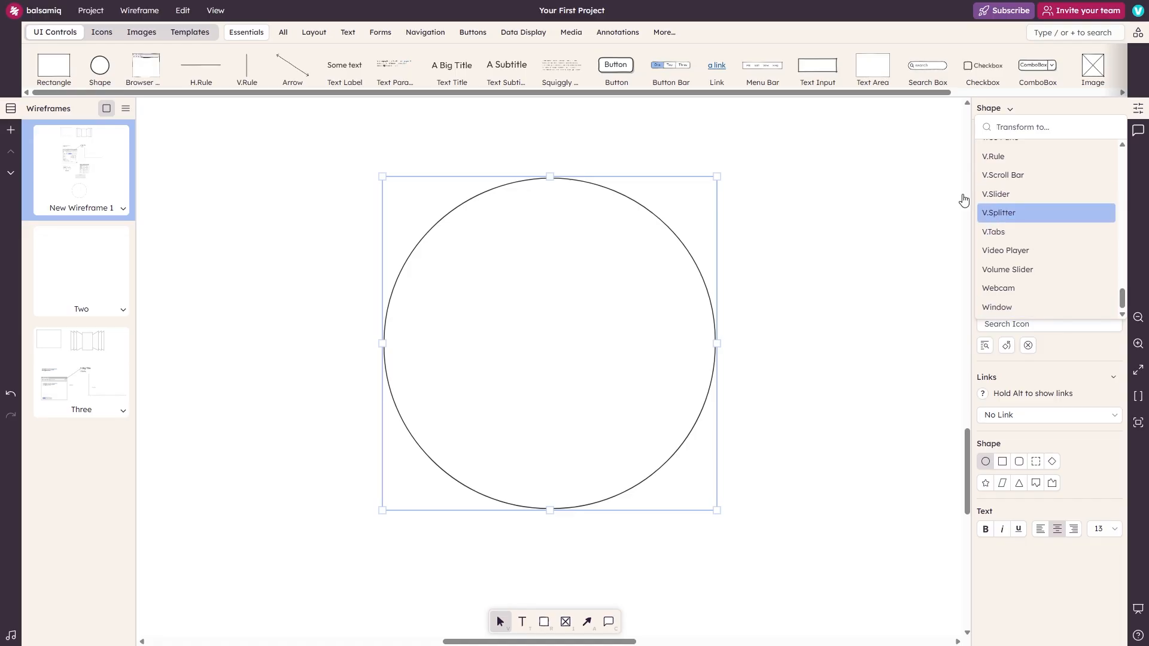
scroll(1052, 264, up, 5)
click(1049, 259)
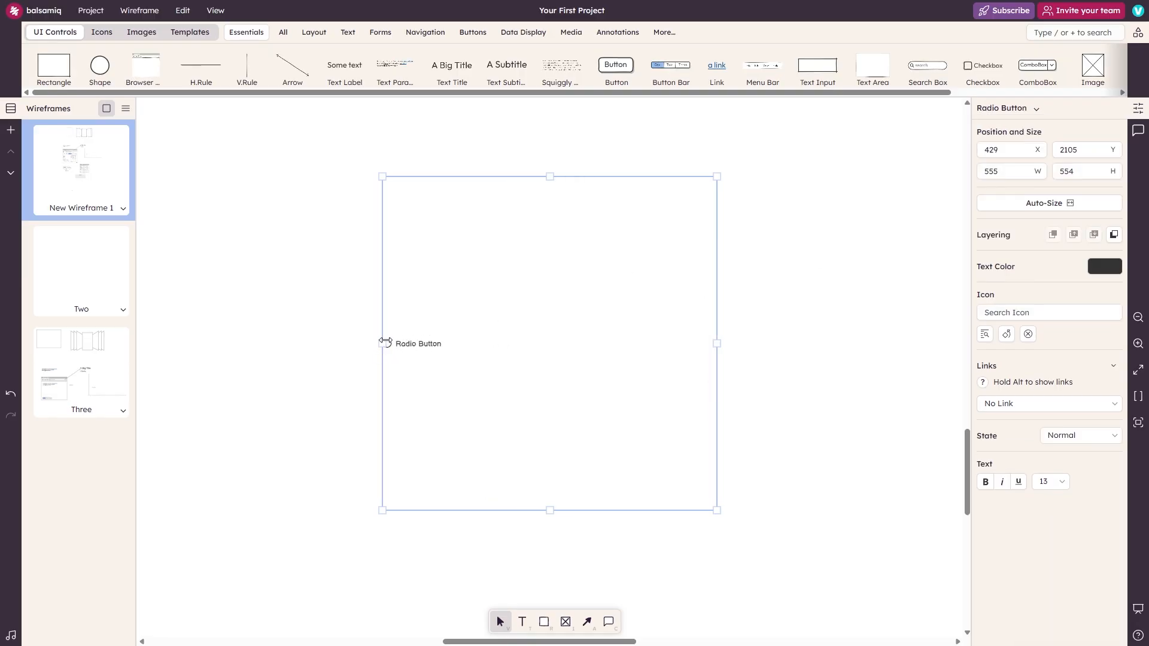
Step: Transform the radio button into a ComboBox and add "one more element" as a second line
click(1035, 108)
click(1011, 187)
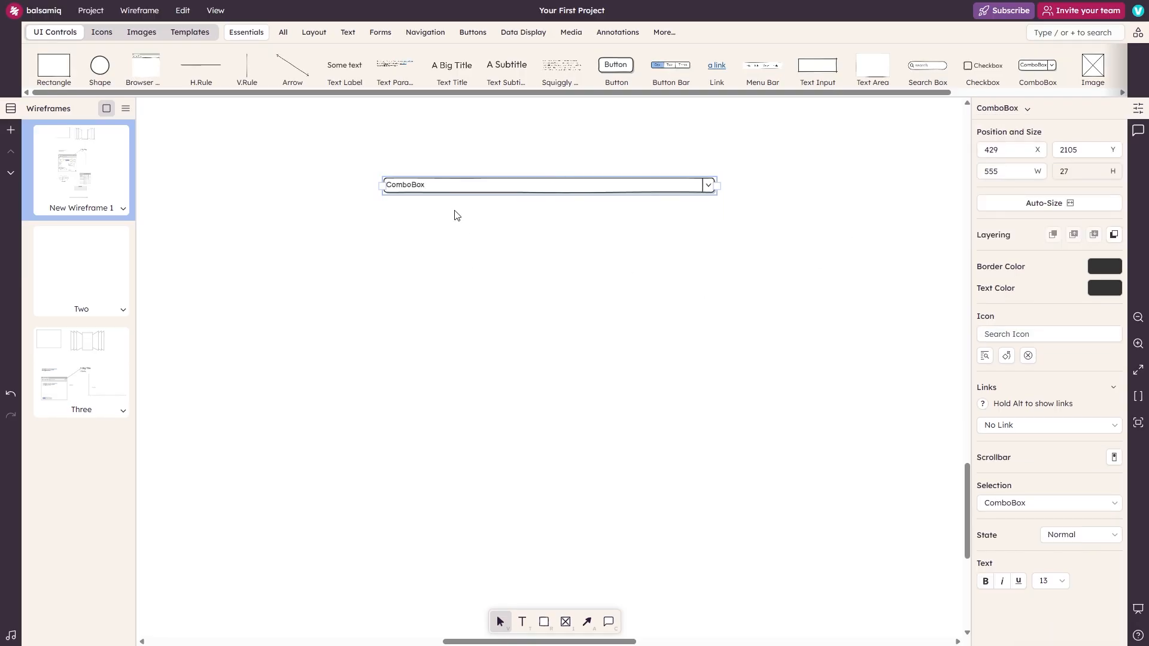
double_click(627, 185)
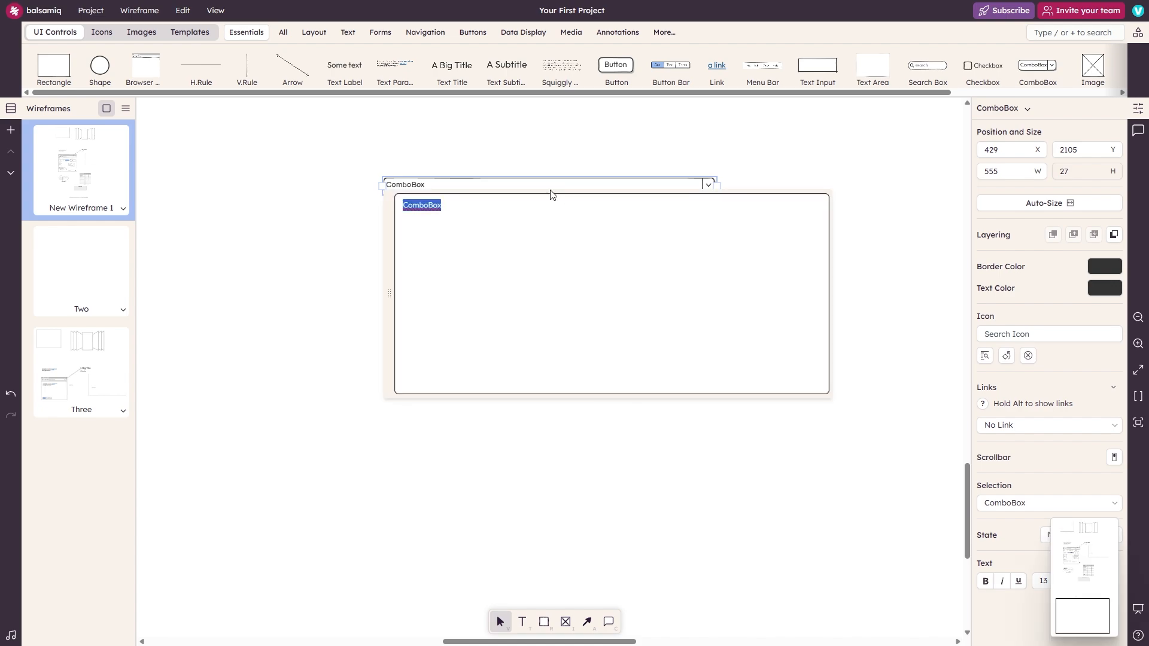
click(652, 222)
key(Return)
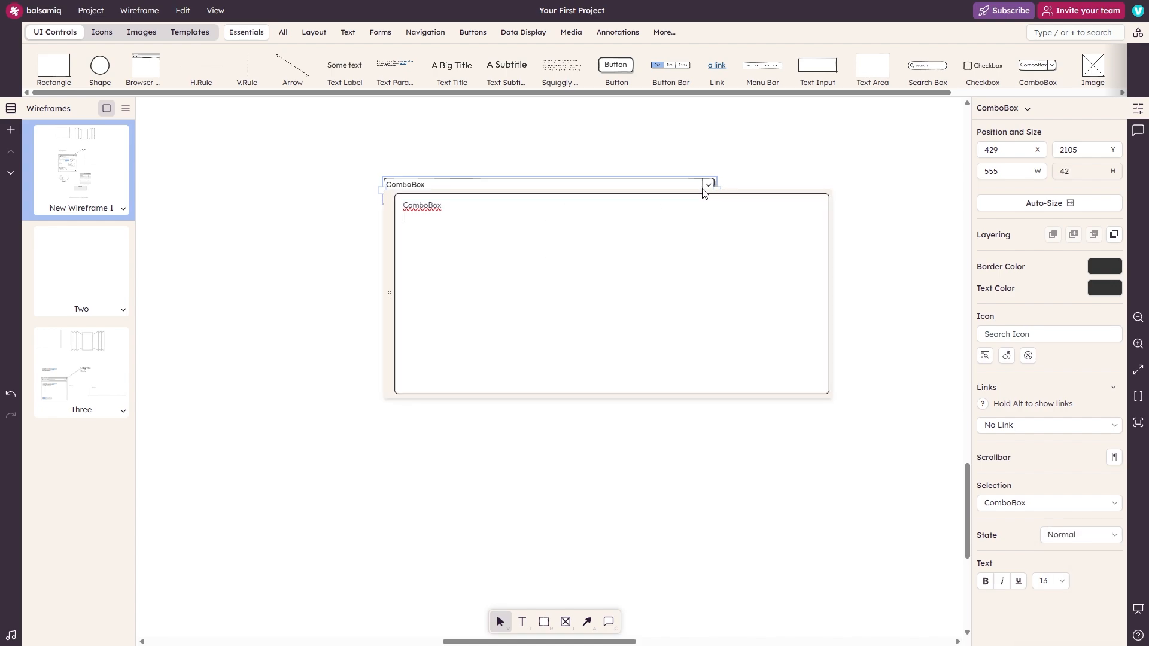
text(one more element)
click(479, 251)
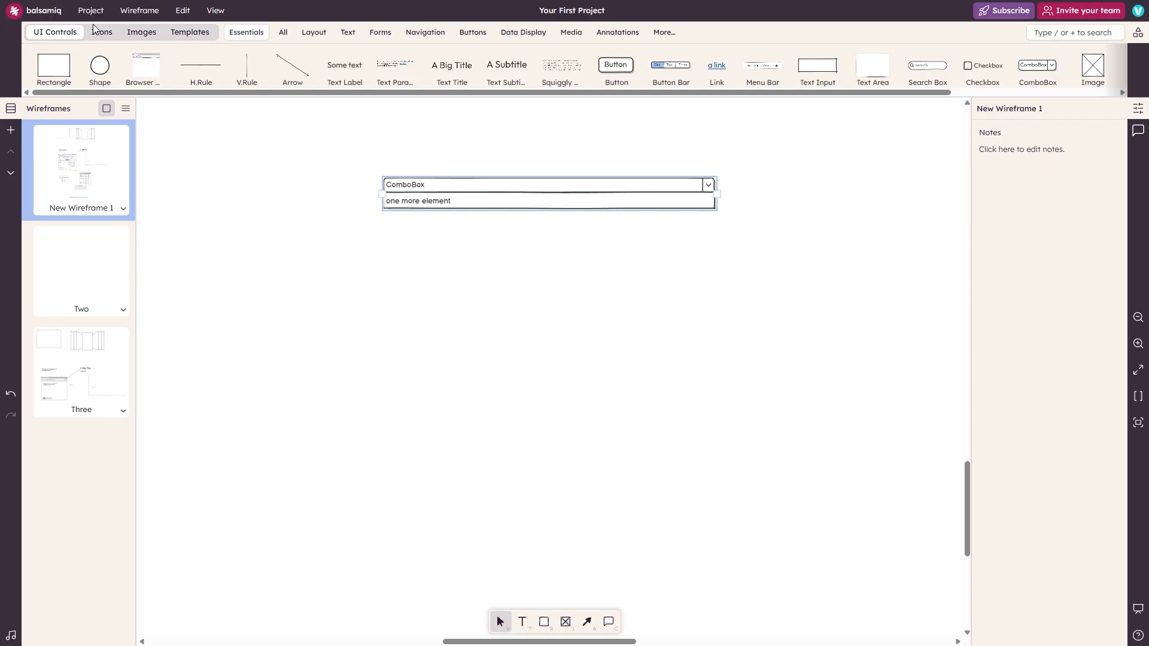
Step: Transform the combo box into an iOS Picker
click(996, 109)
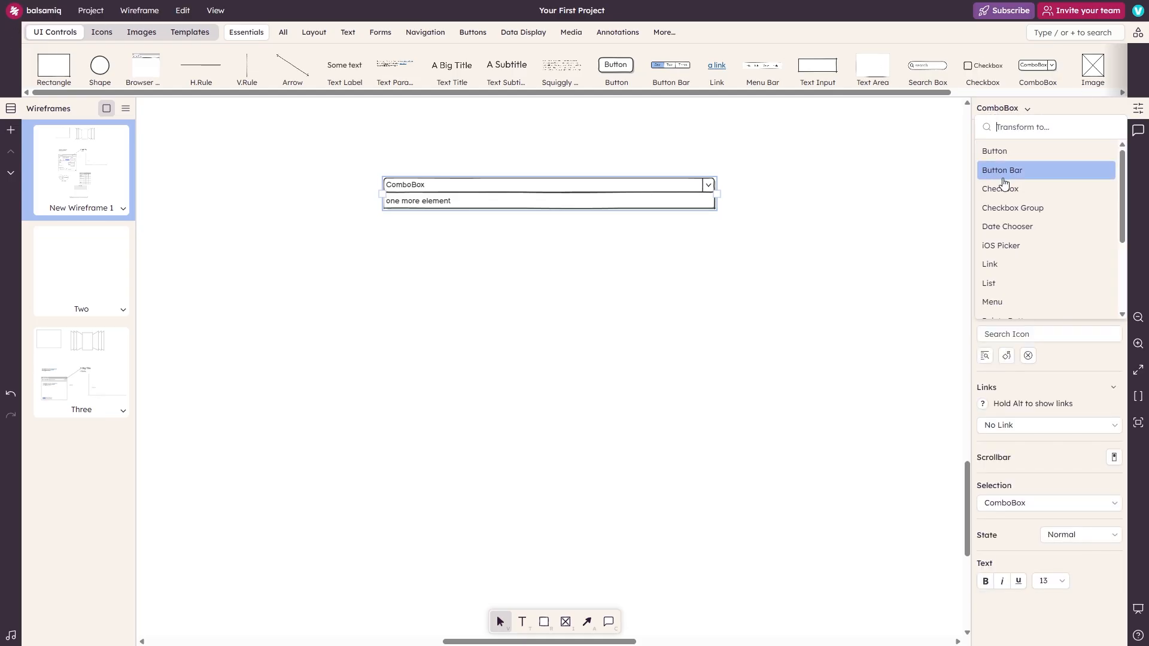
scroll(1020, 216, down, 1)
scroll(1019, 239, up, 1)
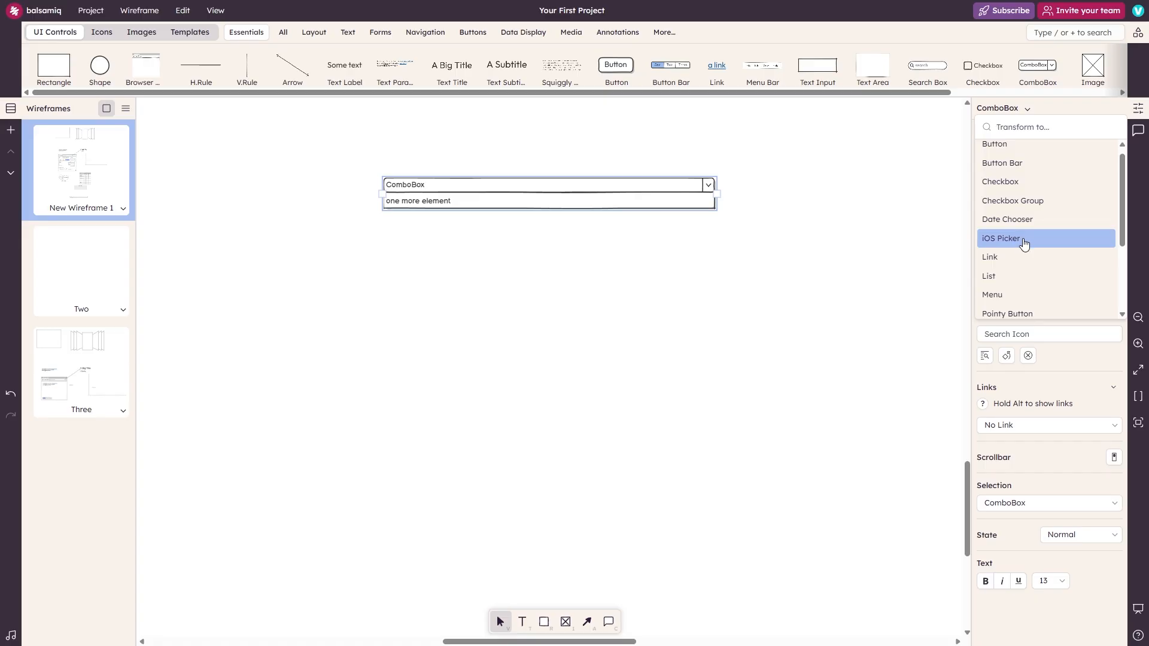
click(1025, 240)
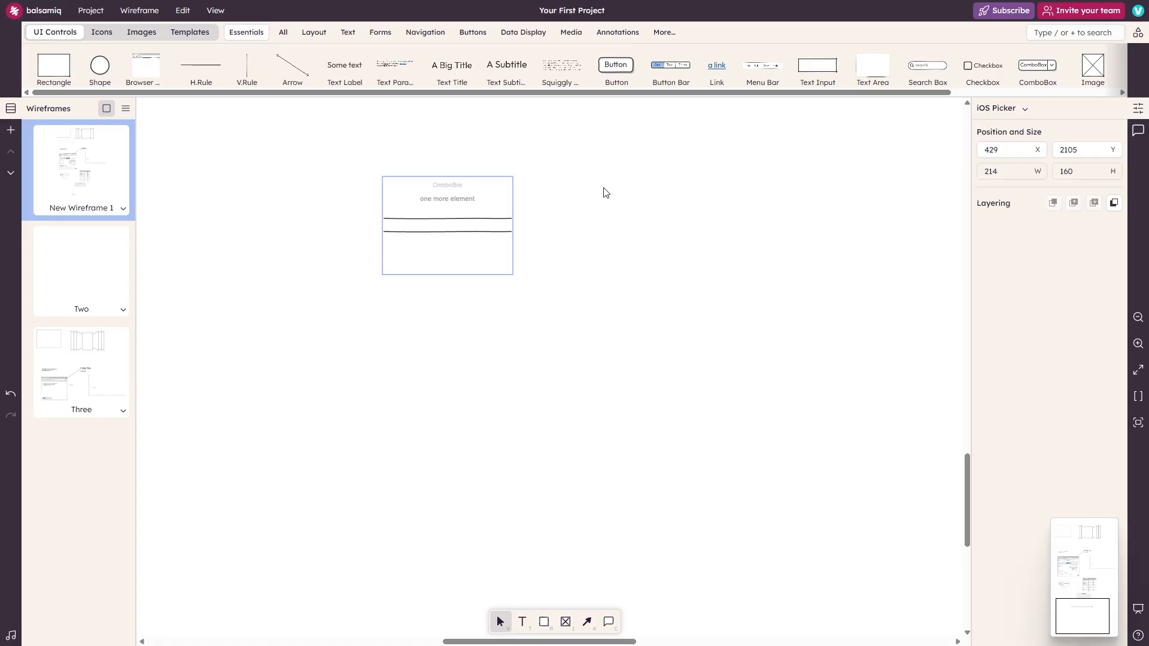
Step: Add the numbers 1 to 7 as separate lines below "one more element" in the iOS Picker
double_click(458, 203)
click(491, 224)
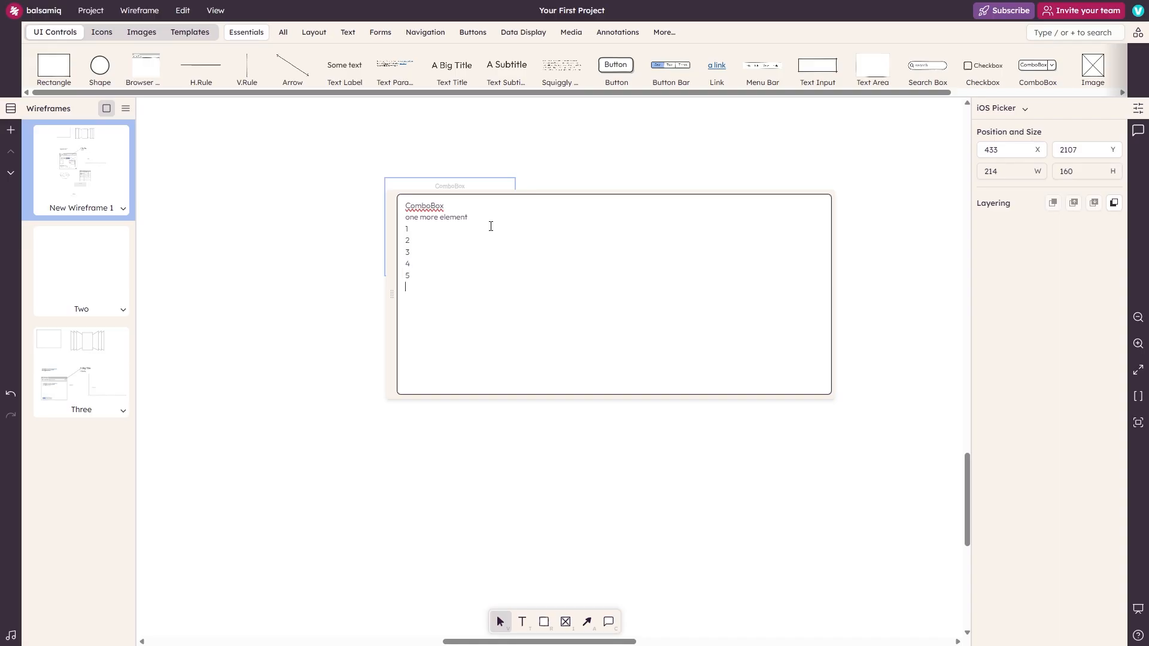
click(360, 282)
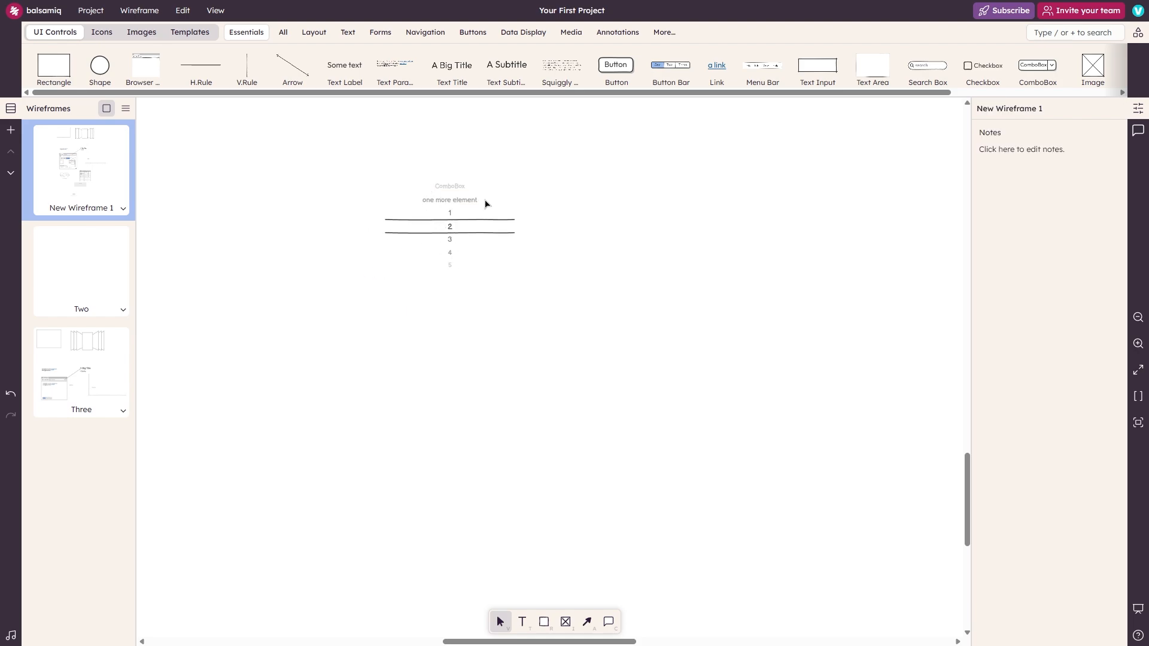
double_click(454, 233)
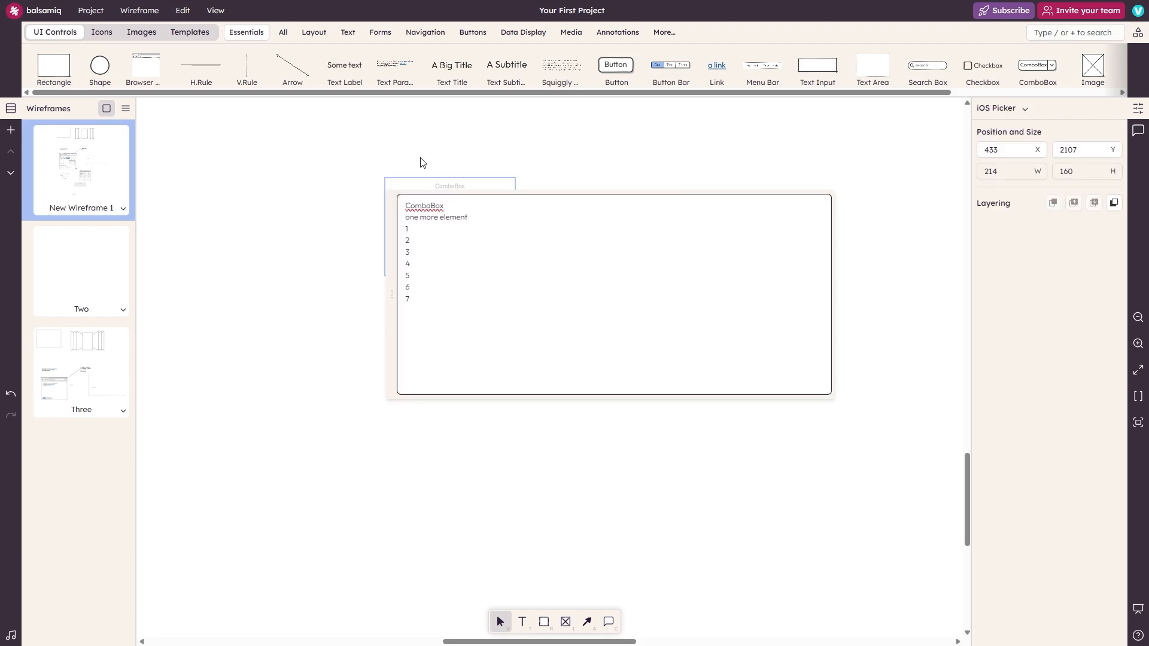
click(353, 261)
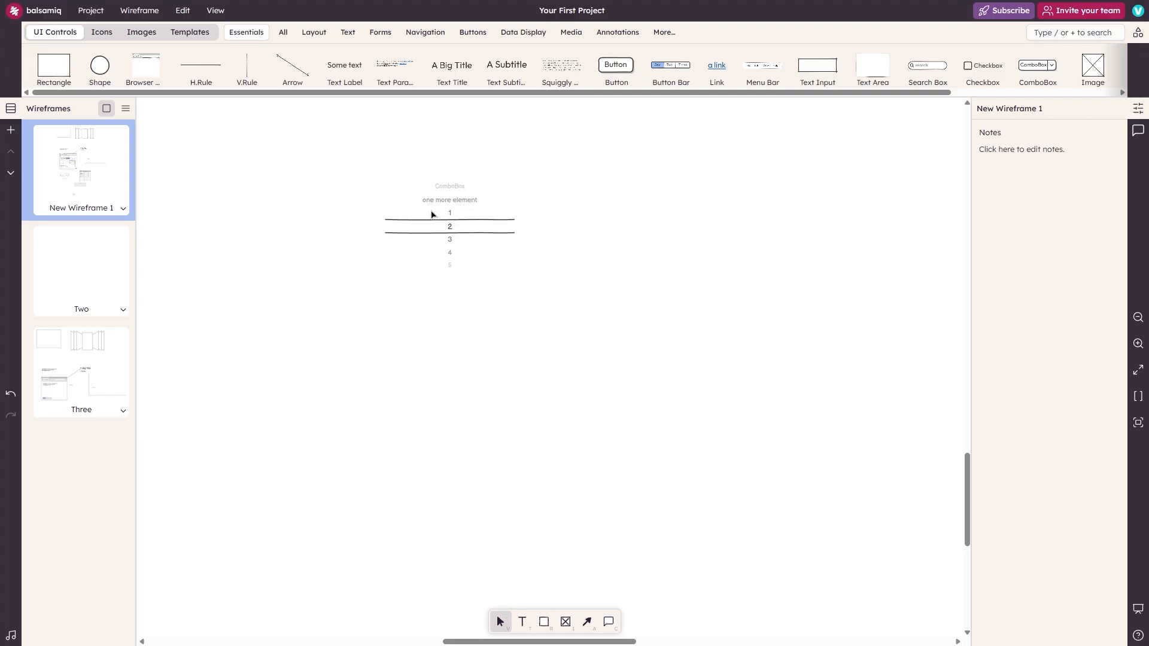
Step: Transform the iOS Picker into a Field Set and view its title text in the editor without changing it
click(492, 228)
click(1009, 109)
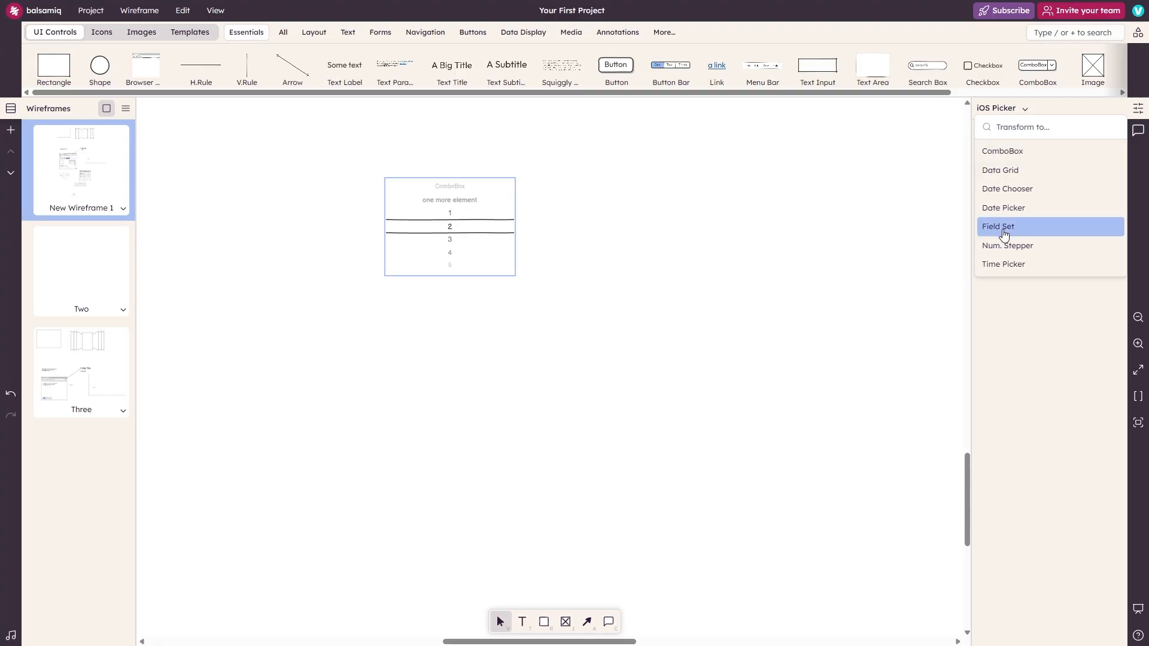
click(1004, 230)
click(608, 245)
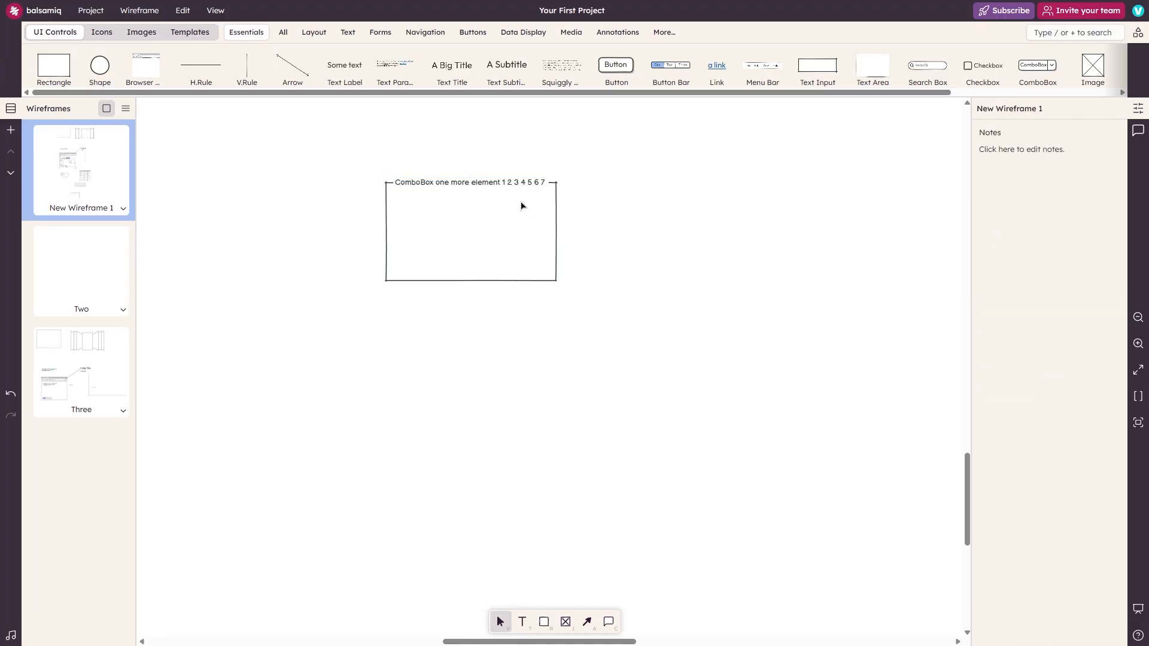
click(541, 192)
double_click(470, 192)
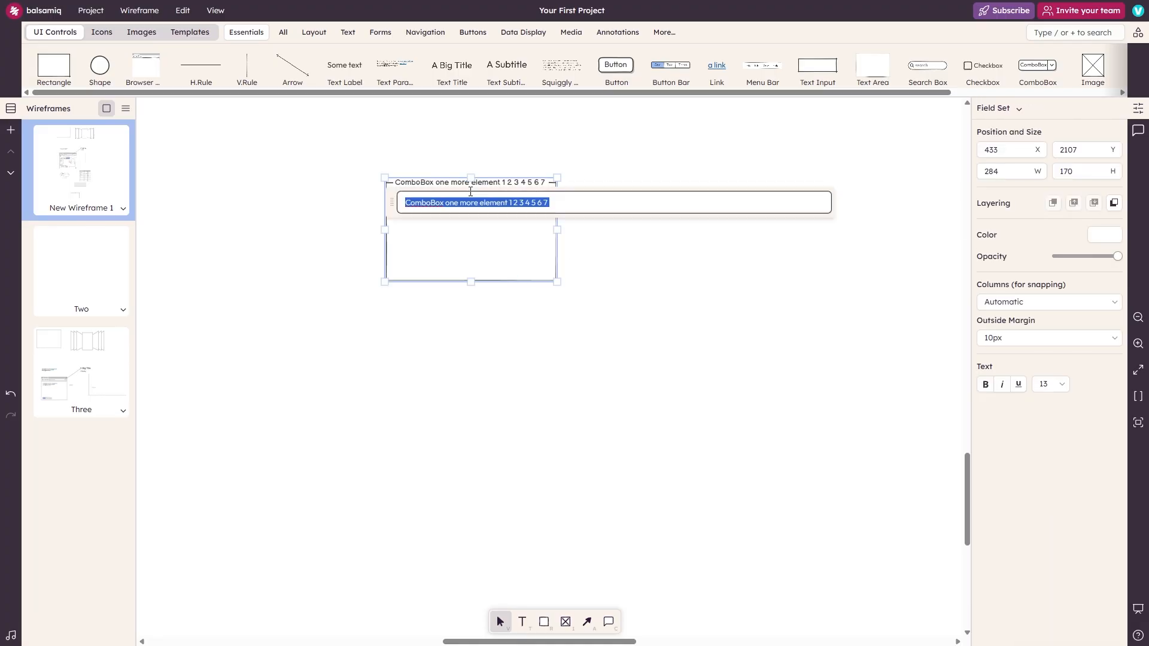
click(561, 150)
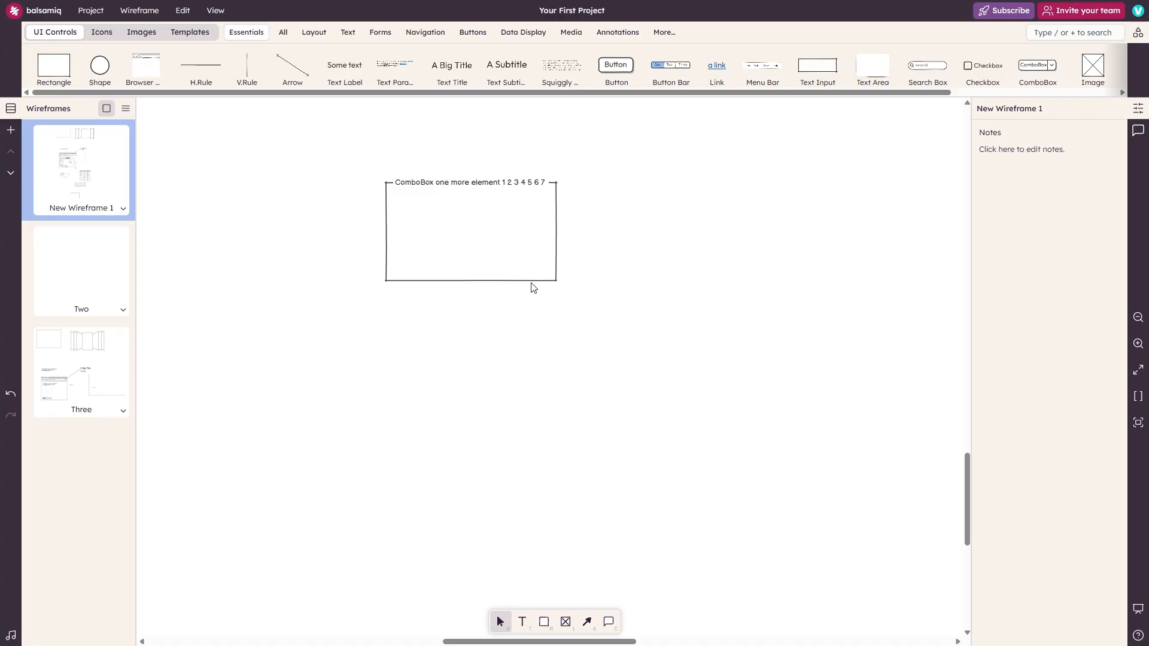
Step: Transform the field set into V.Tabs and split its text into the tabs "ComboBox", "one more", "element" and "1 2 3 4 5 6 7"
click(447, 214)
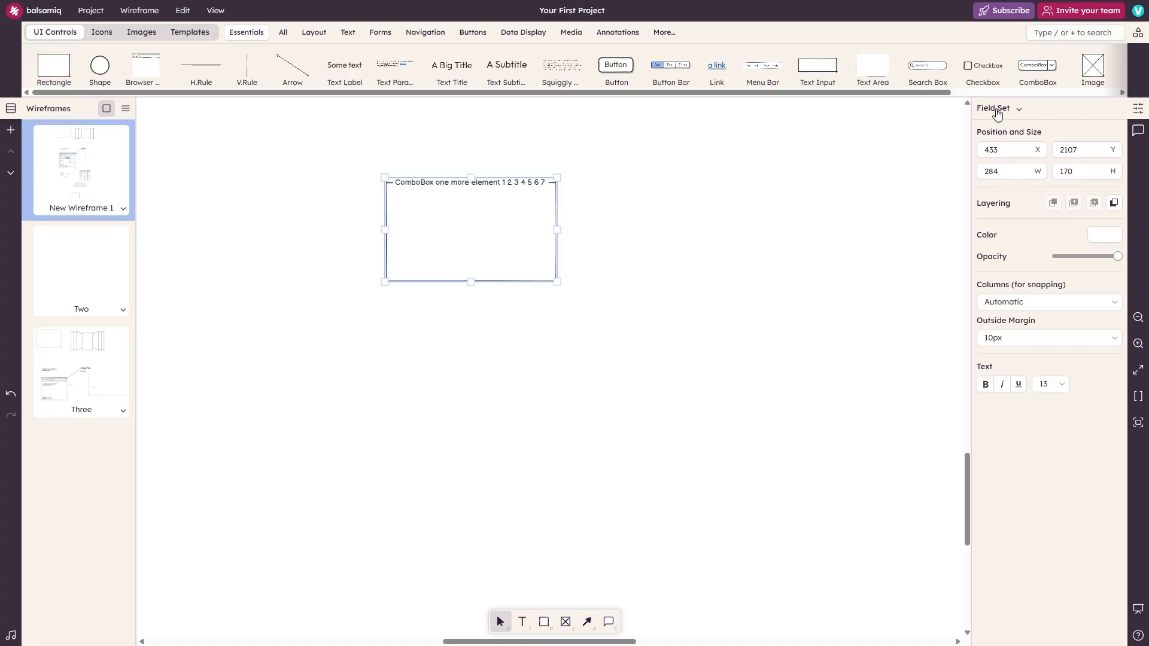
click(995, 108)
double_click(498, 223)
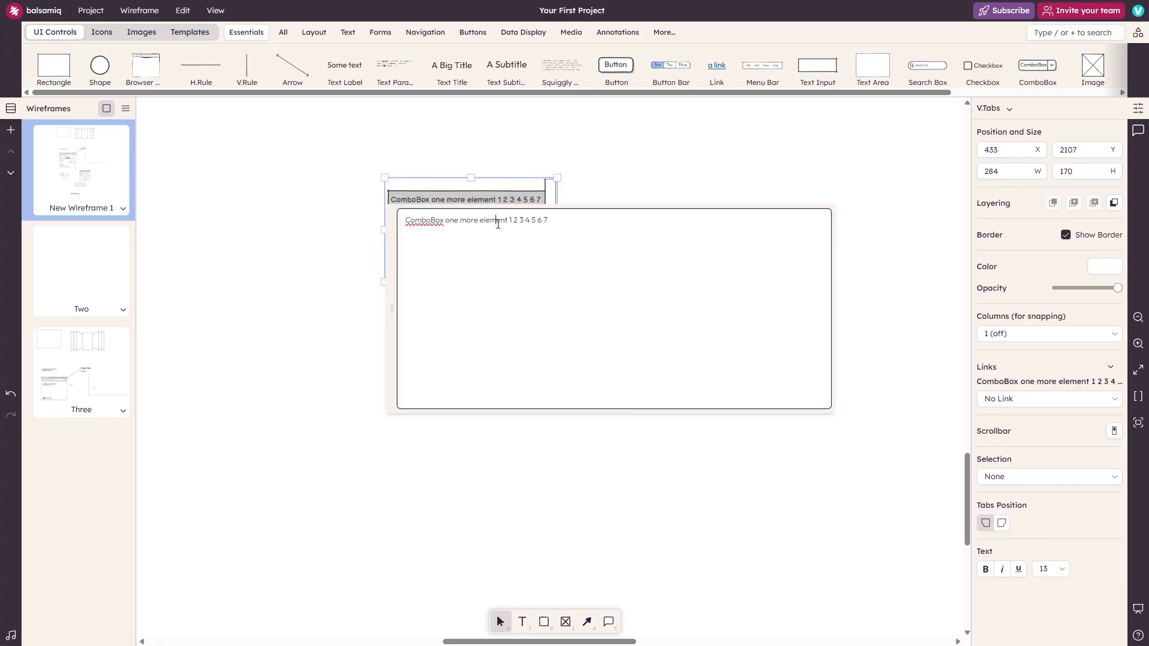
click(443, 220)
key(Return)
key(Return)
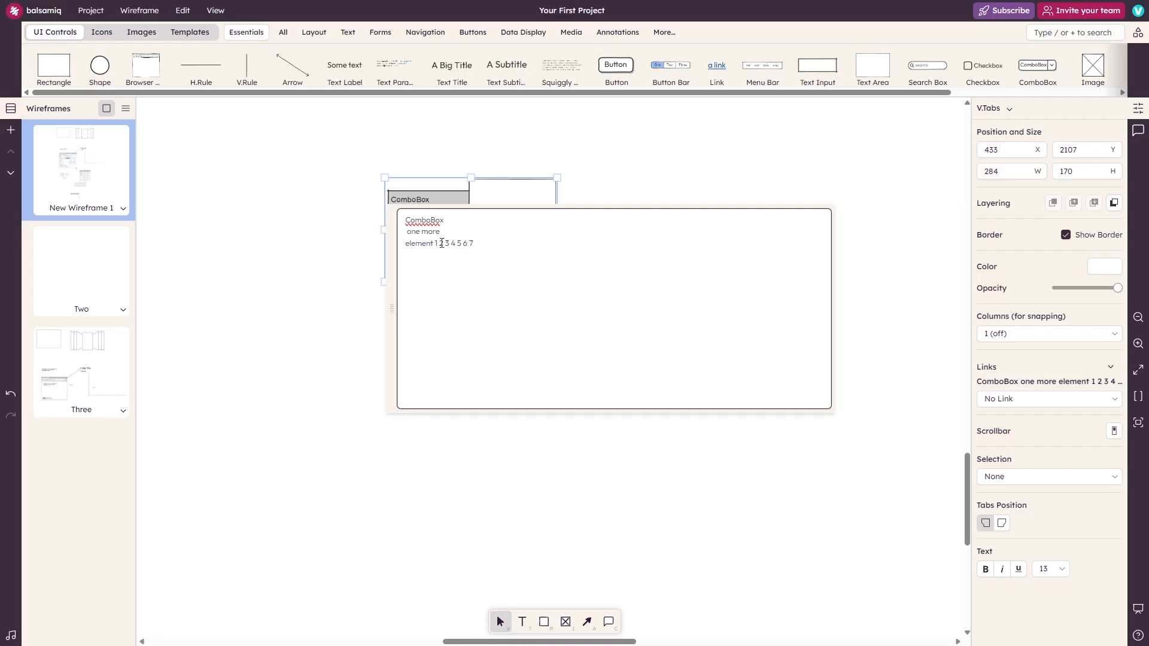
click(500, 184)
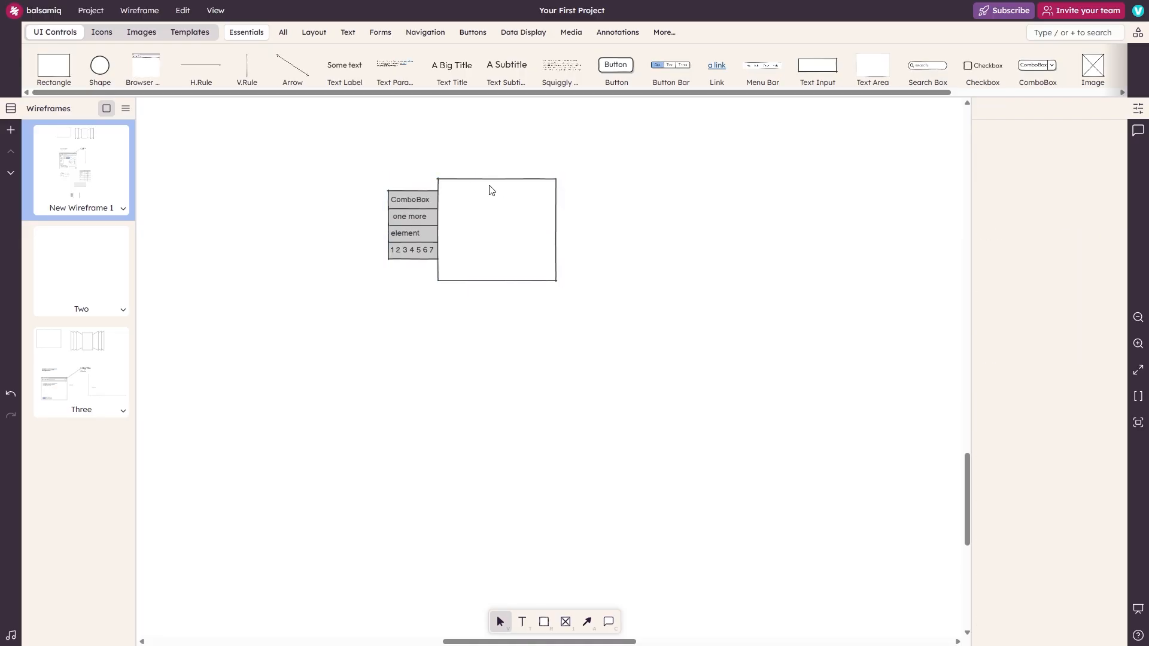
double_click(415, 206)
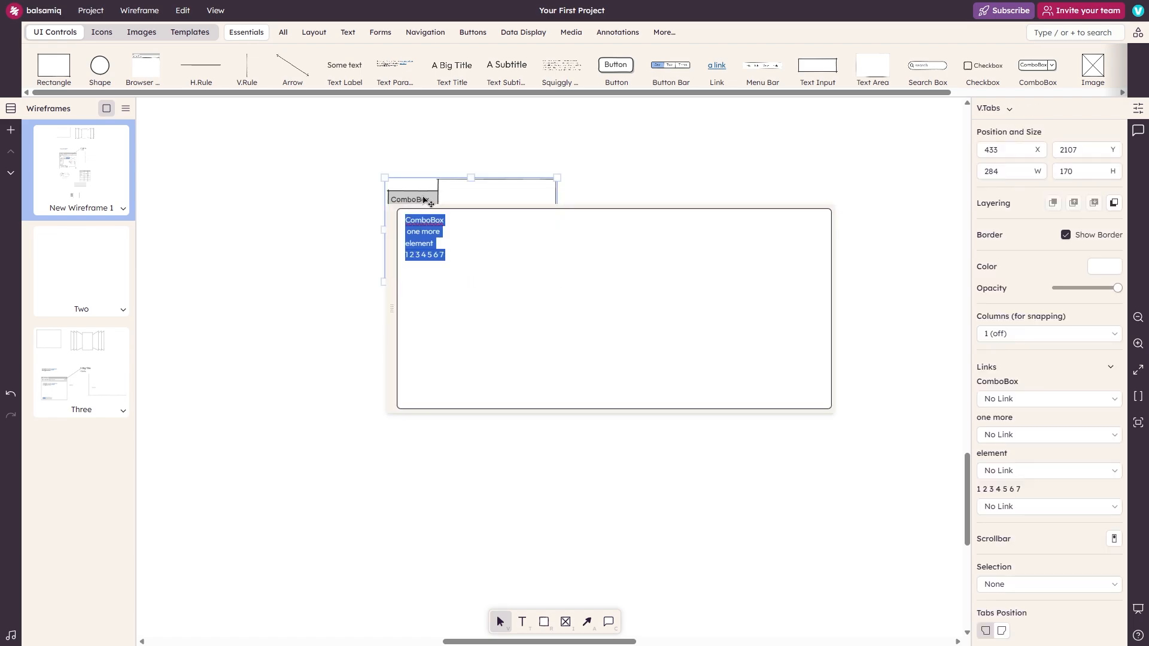
click(477, 188)
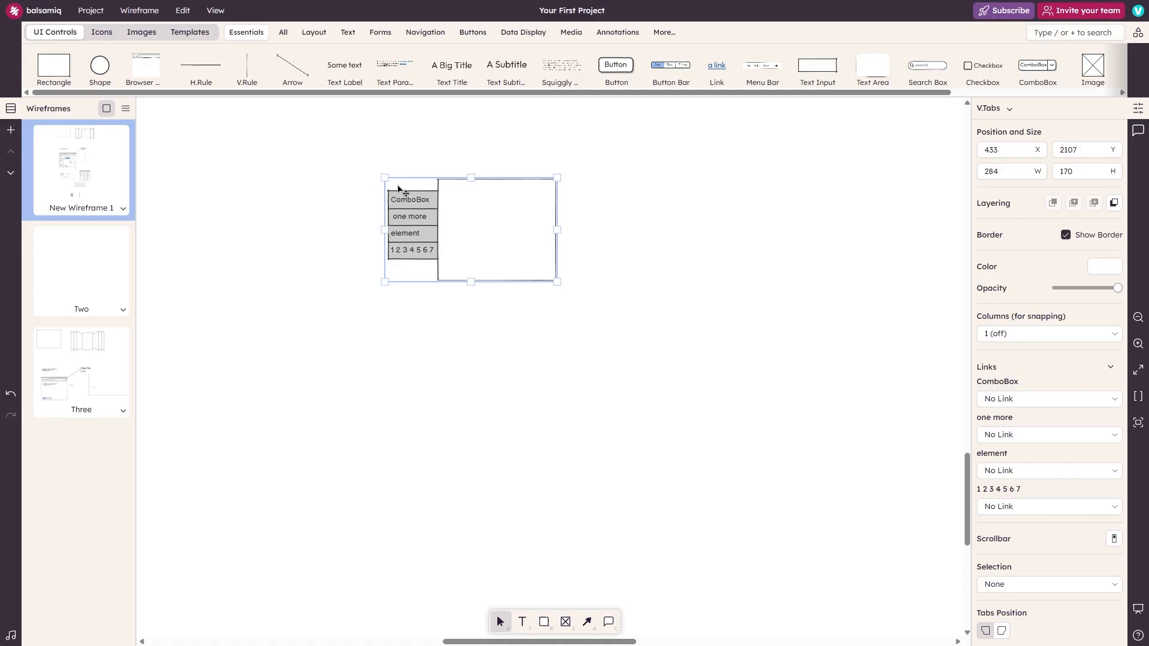
Step: Set the vertical tabs' selection to "one more" and reopen the selection choices
scroll(999, 383, down, 1)
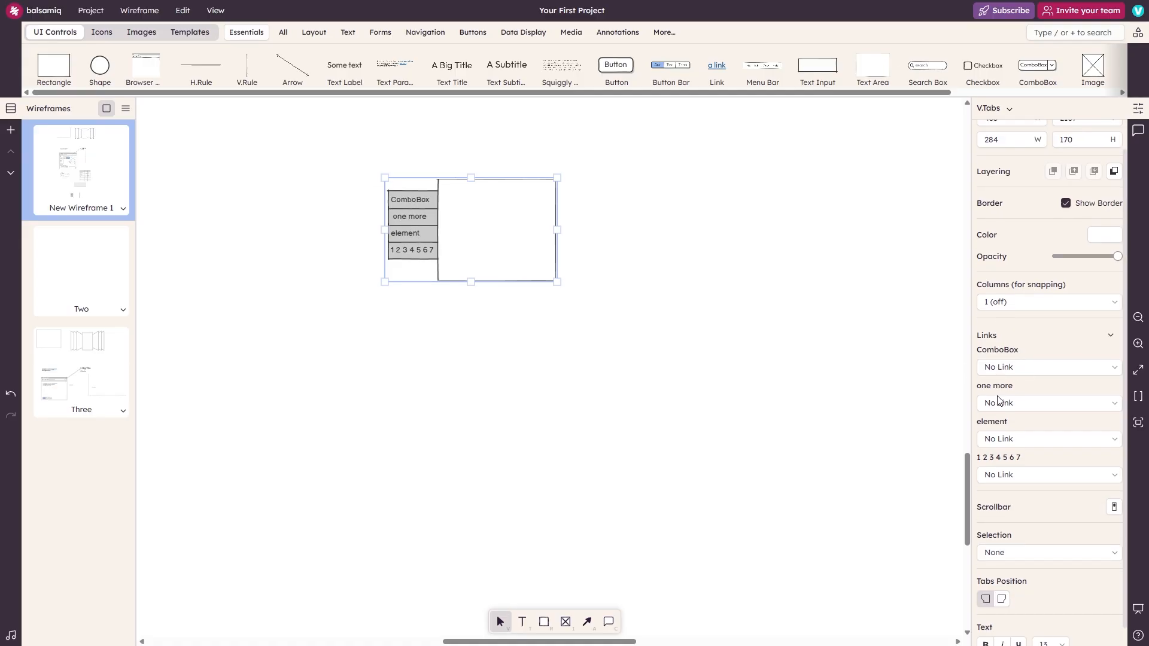
click(1002, 538)
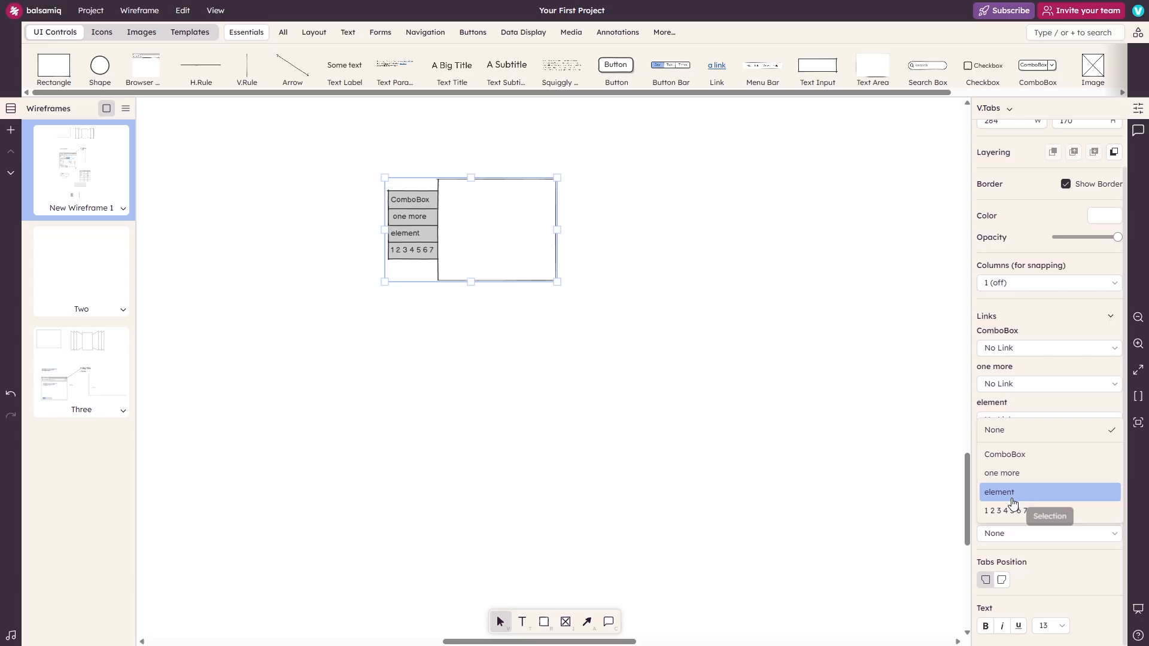
click(1012, 474)
click(1016, 538)
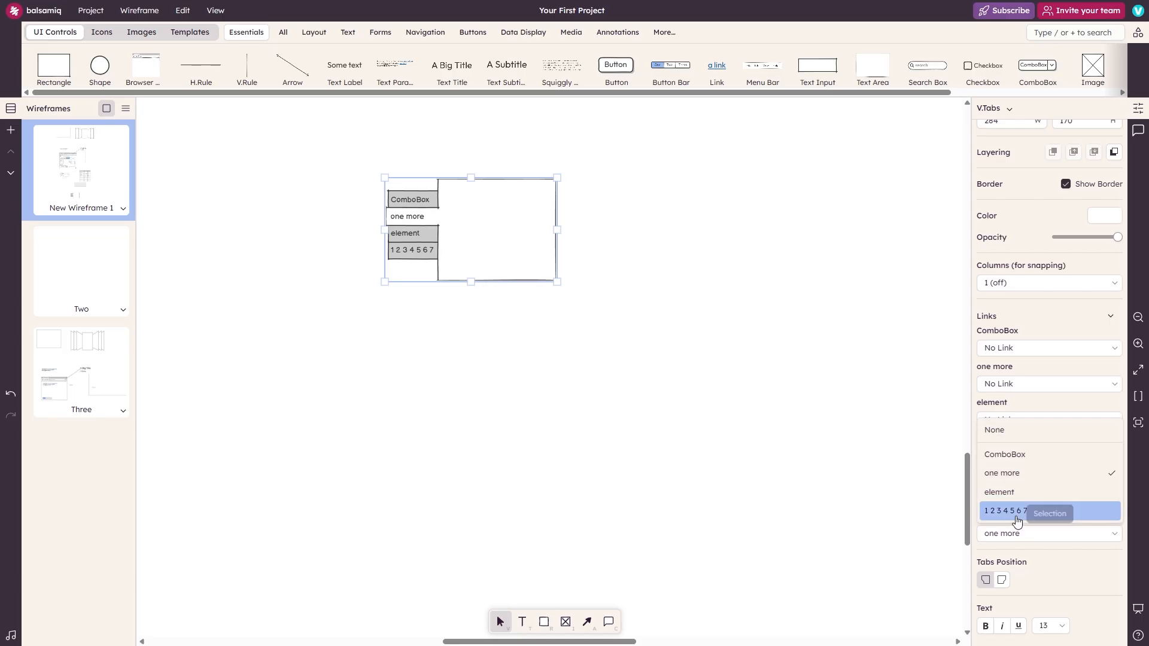
Step: Set the selected tab of the vertical tabs control to "1 2 3 4 5 6 7"
click(1011, 511)
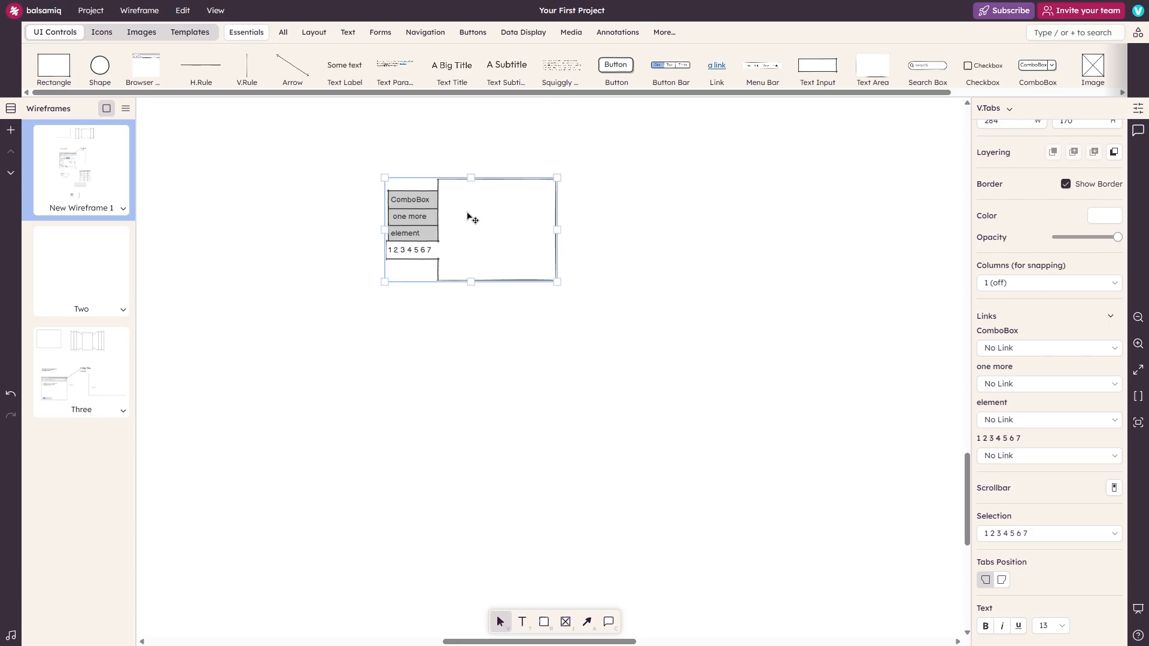
scroll(498, 198, up, 5)
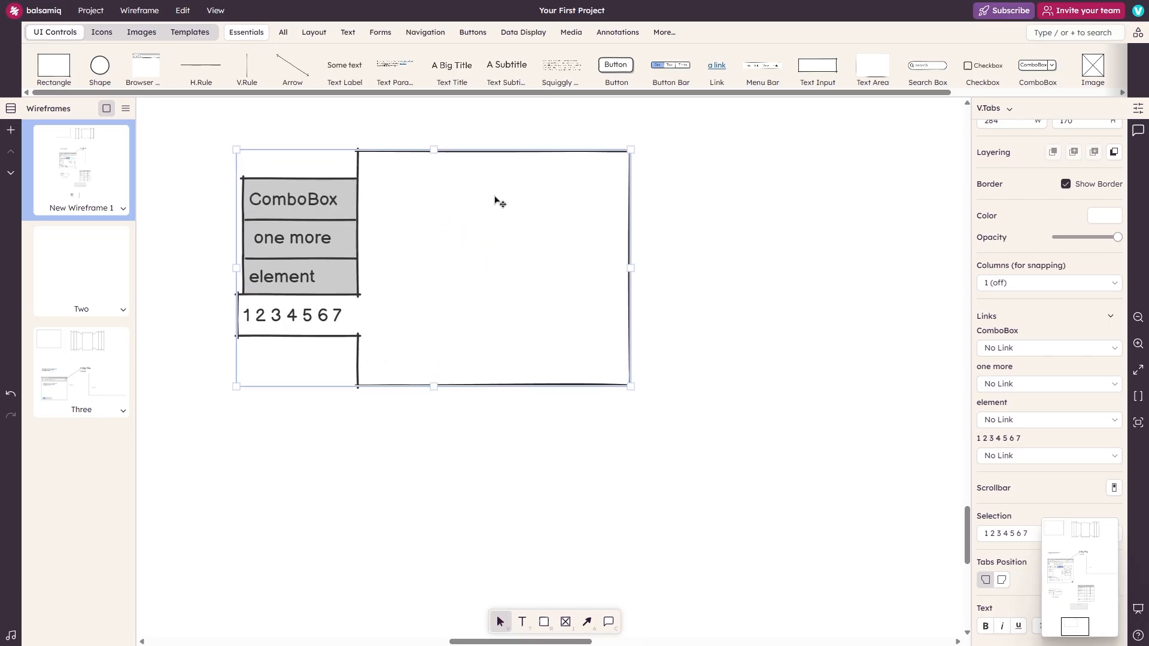
scroll(498, 198, left, 3)
scroll(499, 198, up, 1)
scroll(502, 200, right, 1)
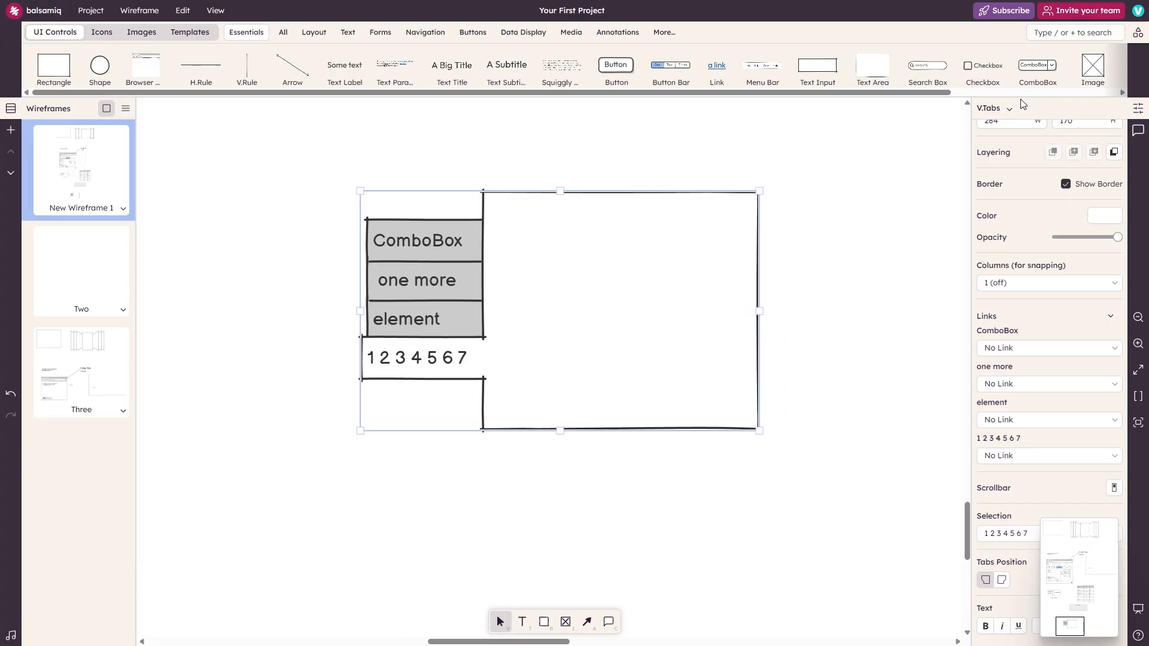
Step: Try transforming the vertical tabs control into a Site Map
click(993, 108)
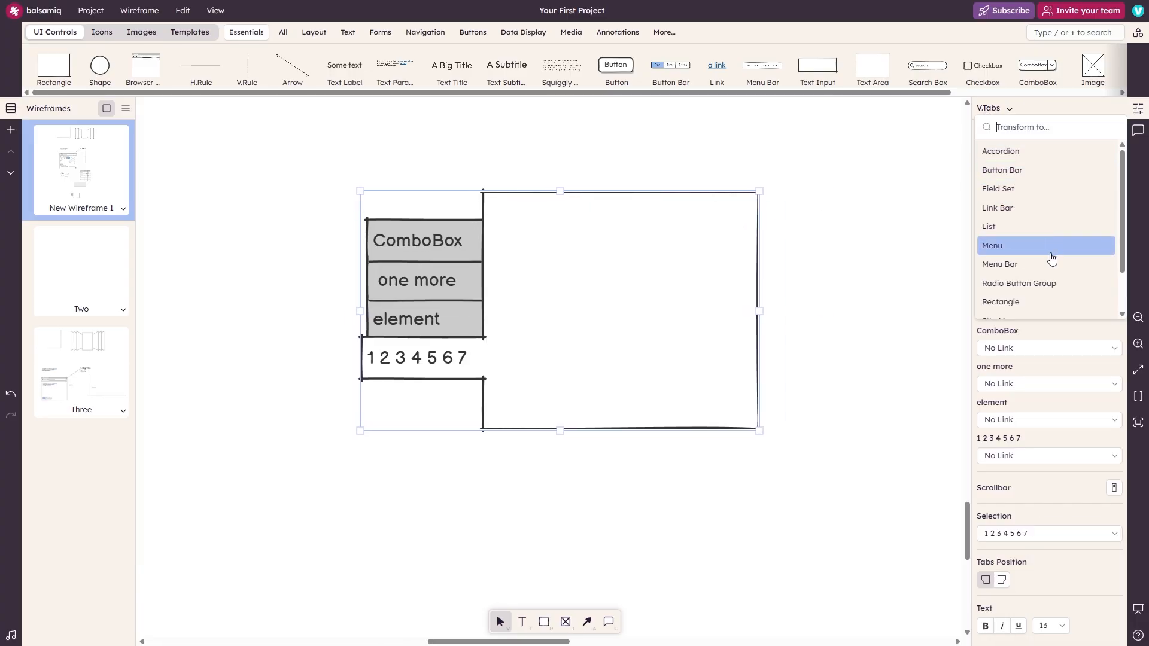
scroll(1023, 209, down, 1)
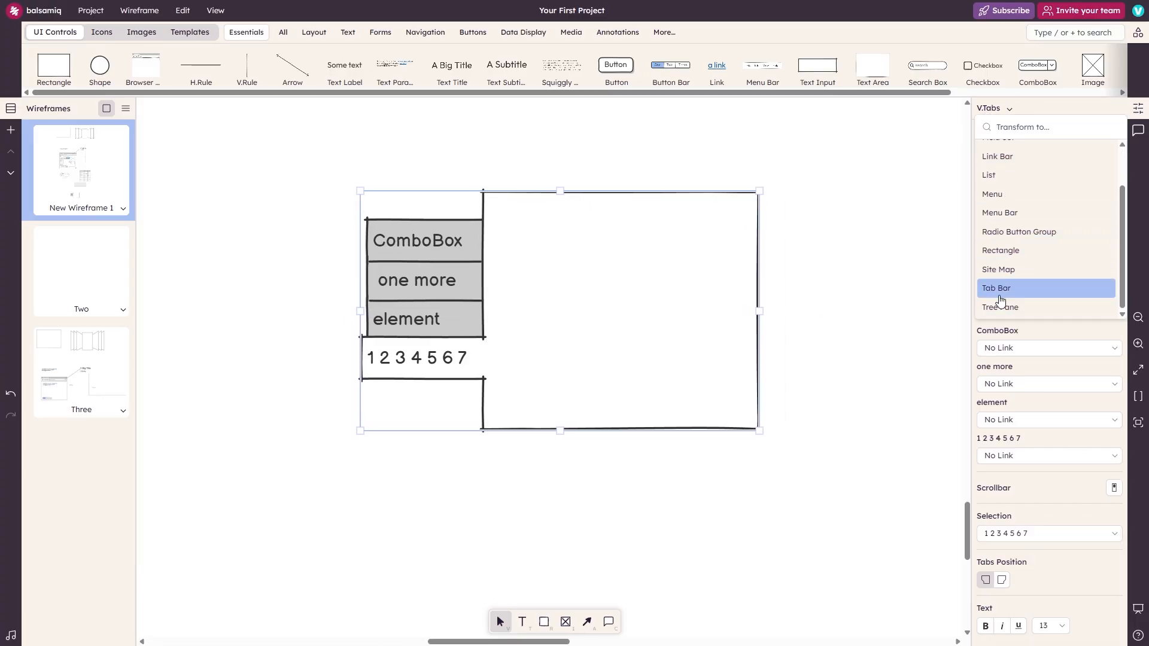
click(1007, 270)
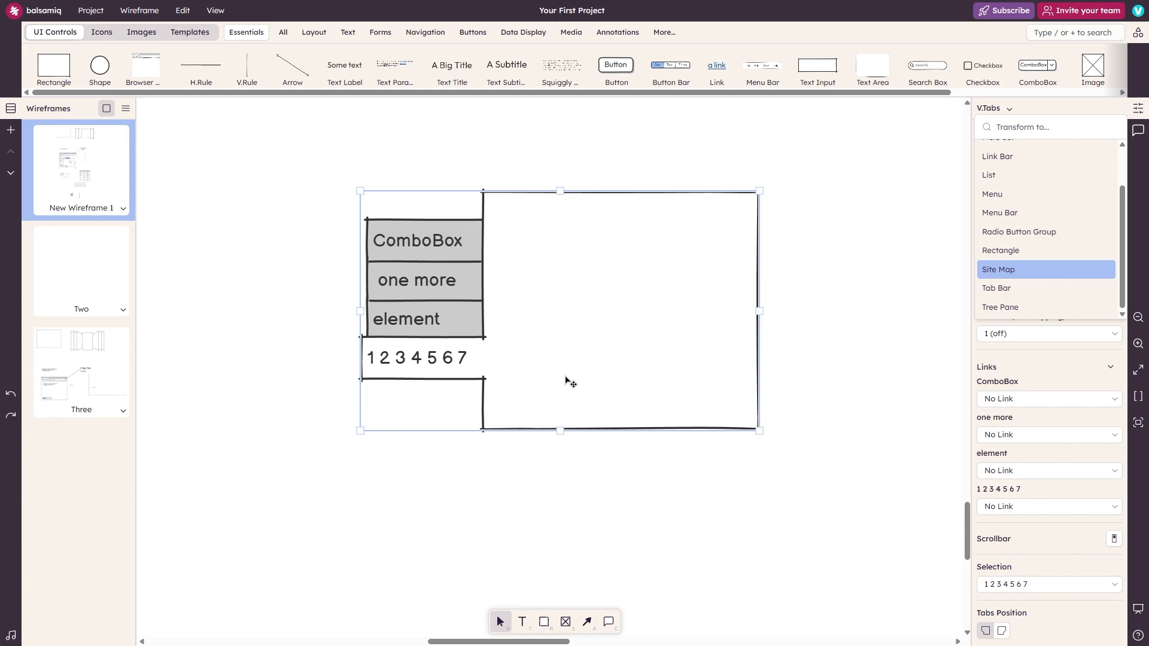
click(456, 107)
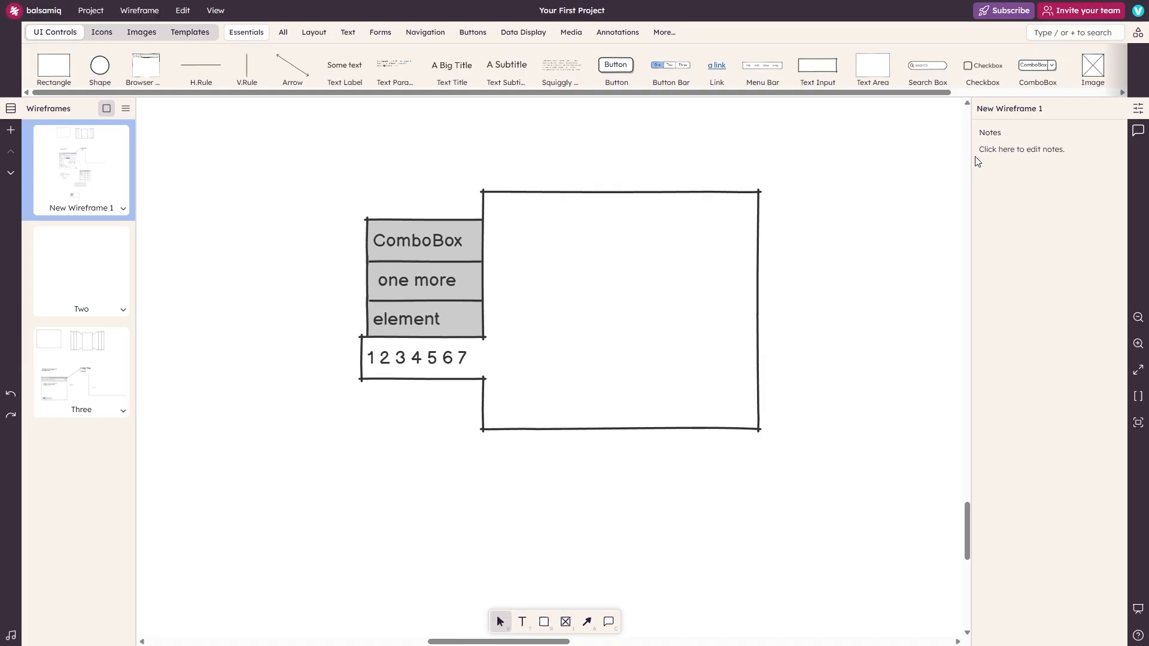
Step: Hide and reshow the Wireframes list, and switch it between list and thumbnail view, ending on thumbnails
scroll(717, 240, down, 1)
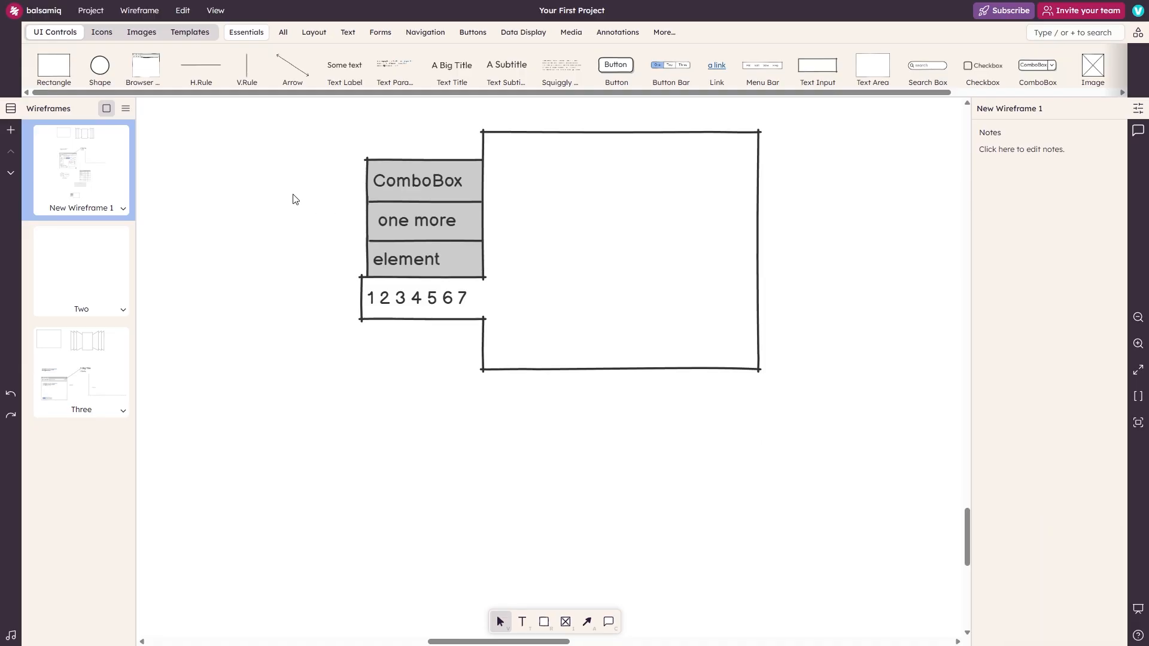
click(9, 113)
click(9, 112)
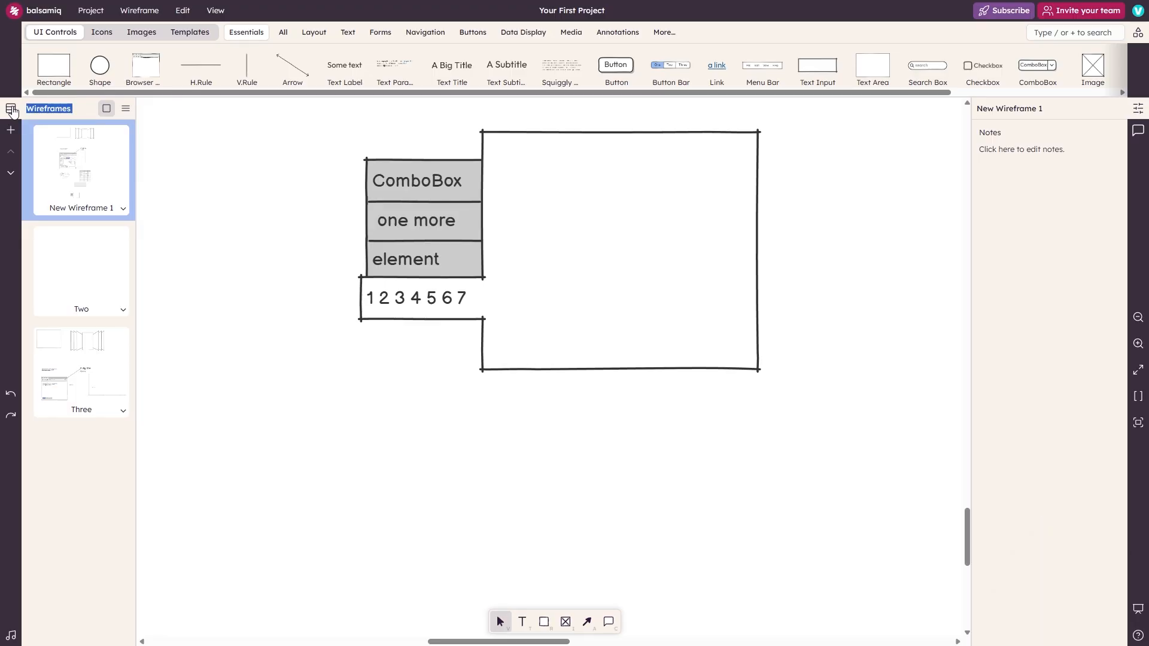
click(124, 108)
click(107, 108)
click(125, 108)
click(105, 109)
Step: Add a new wireframe below New Wireframe 1 and step through the project's wireframes, ending on Three
click(11, 132)
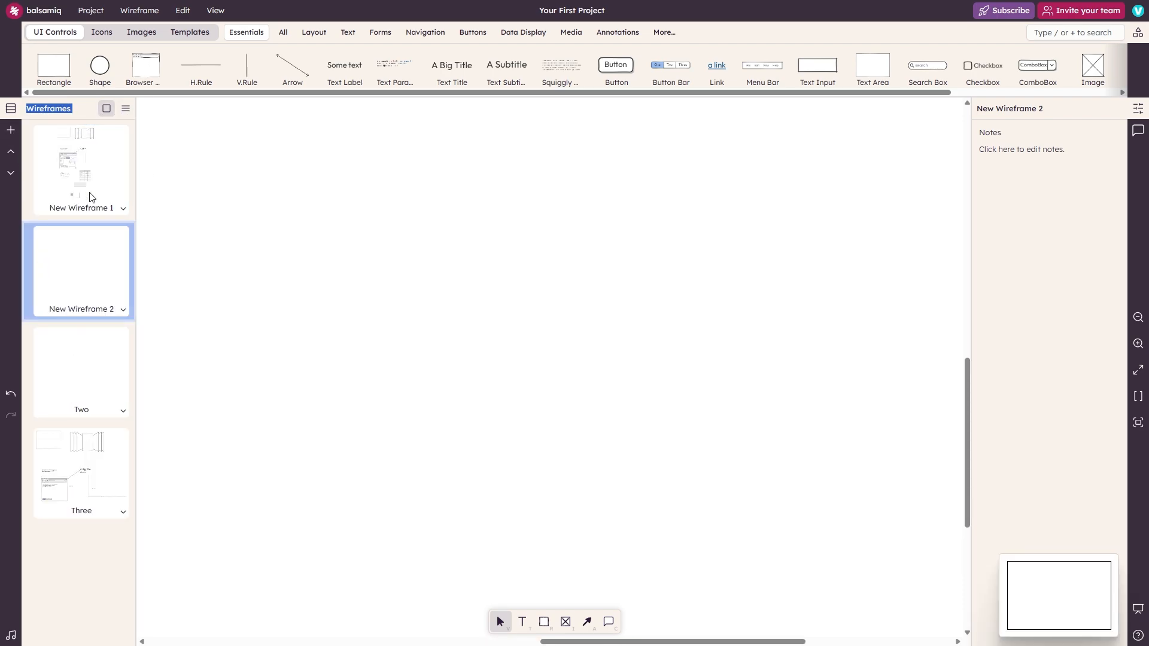
click(9, 175)
click(11, 155)
click(10, 171)
click(11, 156)
click(60, 176)
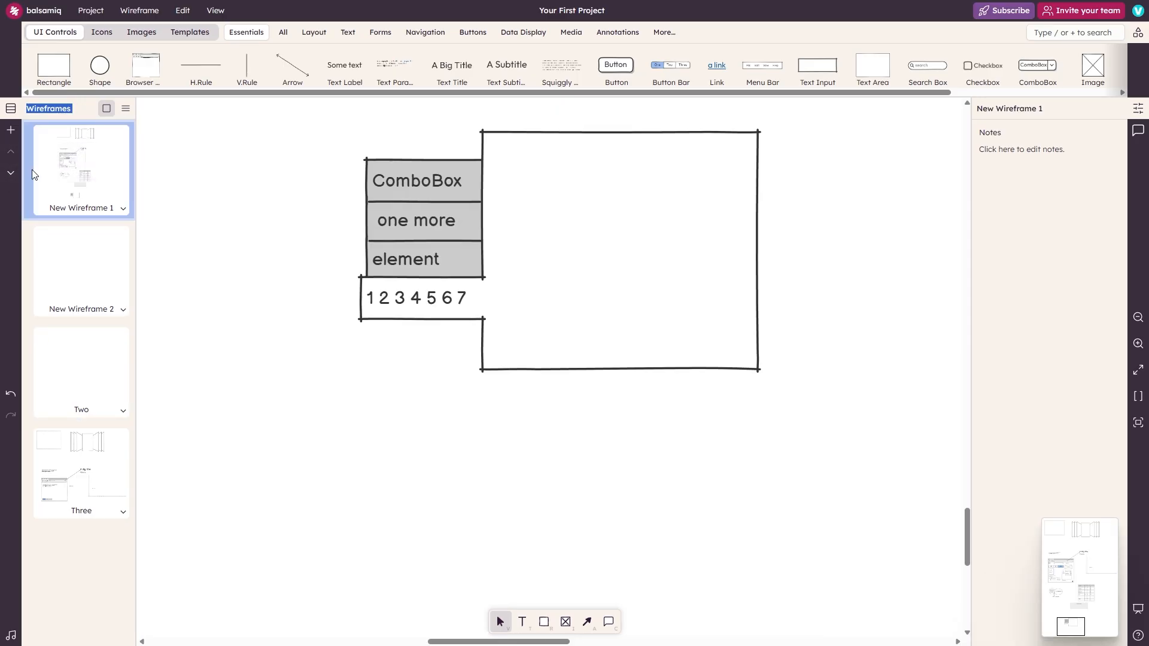
click(36, 318)
click(38, 450)
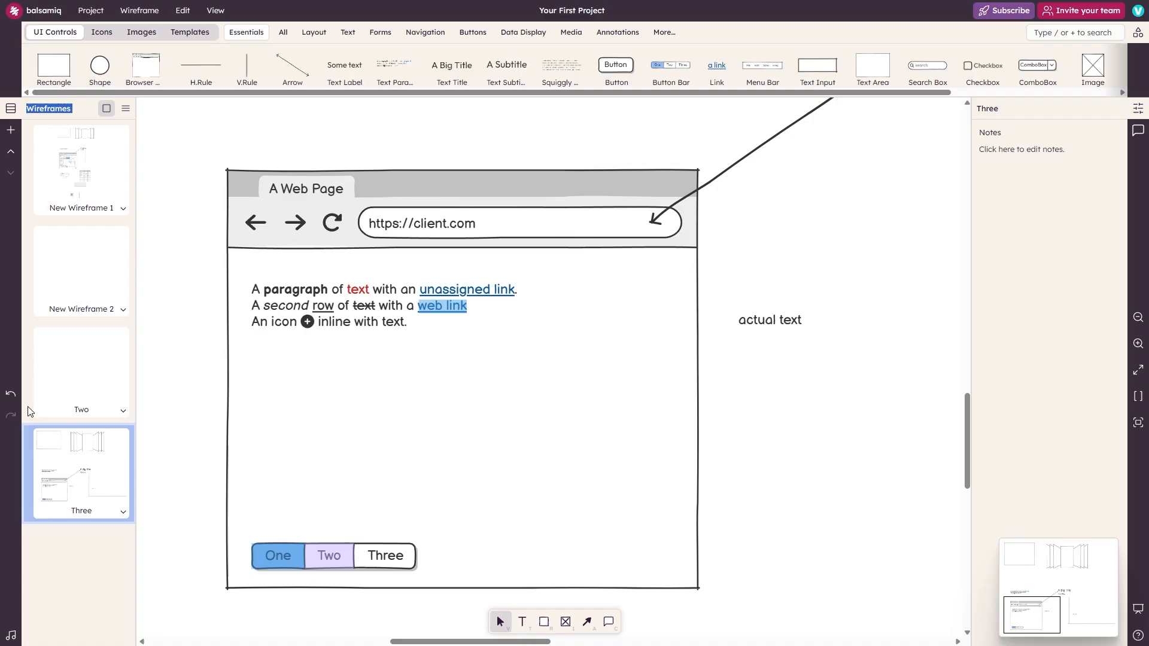
Step: Undo and redo the addition of New Wireframe 2, and switch the background music on and off
click(11, 394)
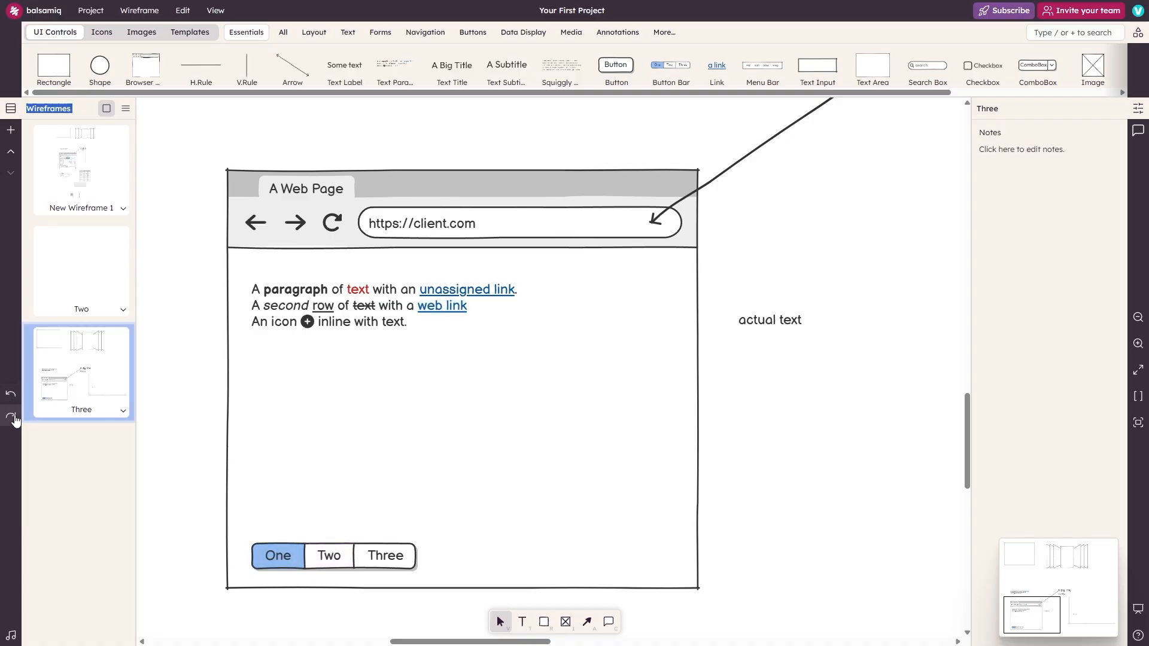
click(11, 413)
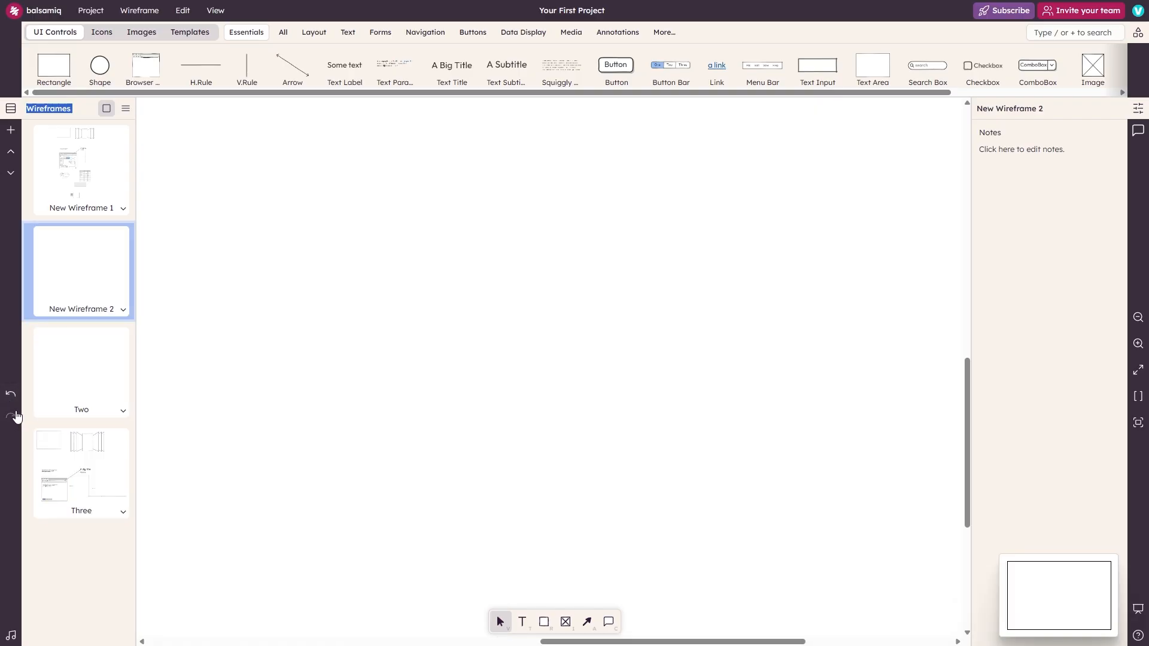
click(10, 636)
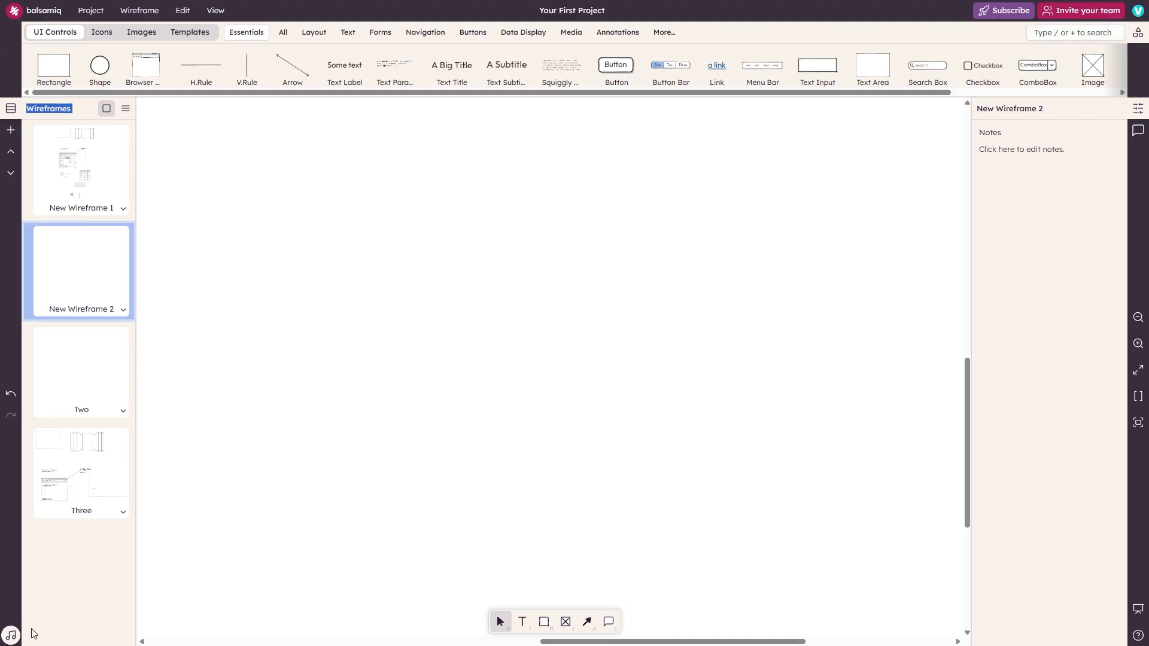
click(11, 636)
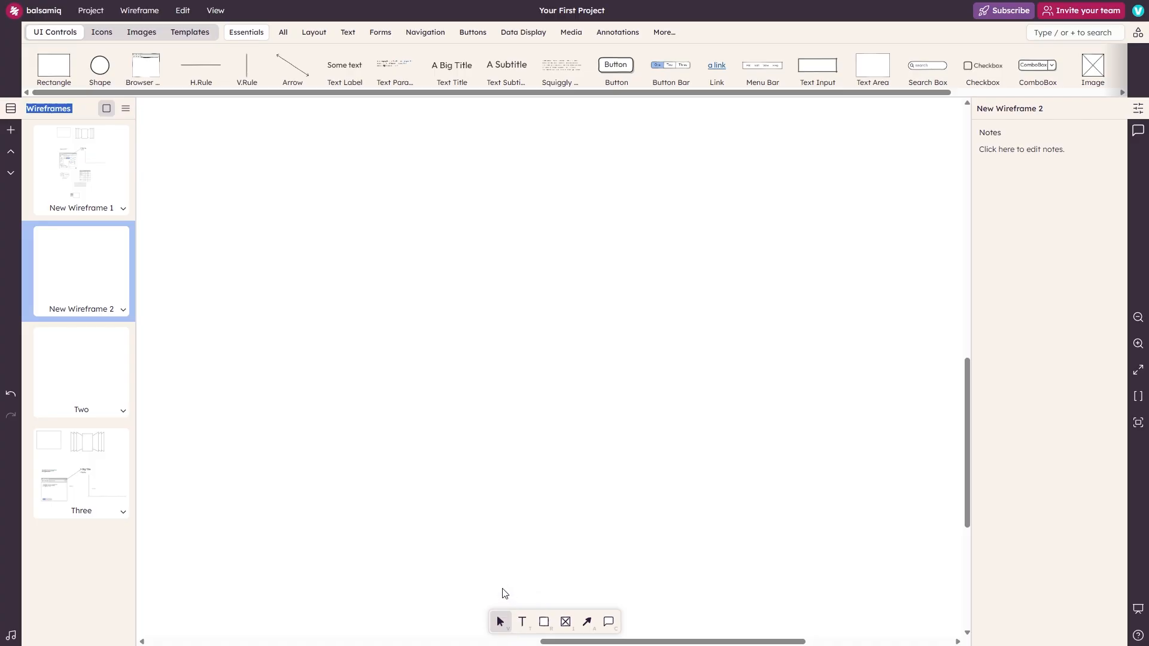
Step: Place a text label reading "text more txt" on the canvas of New Wireframe 2
click(521, 623)
click(420, 388)
text(tex)
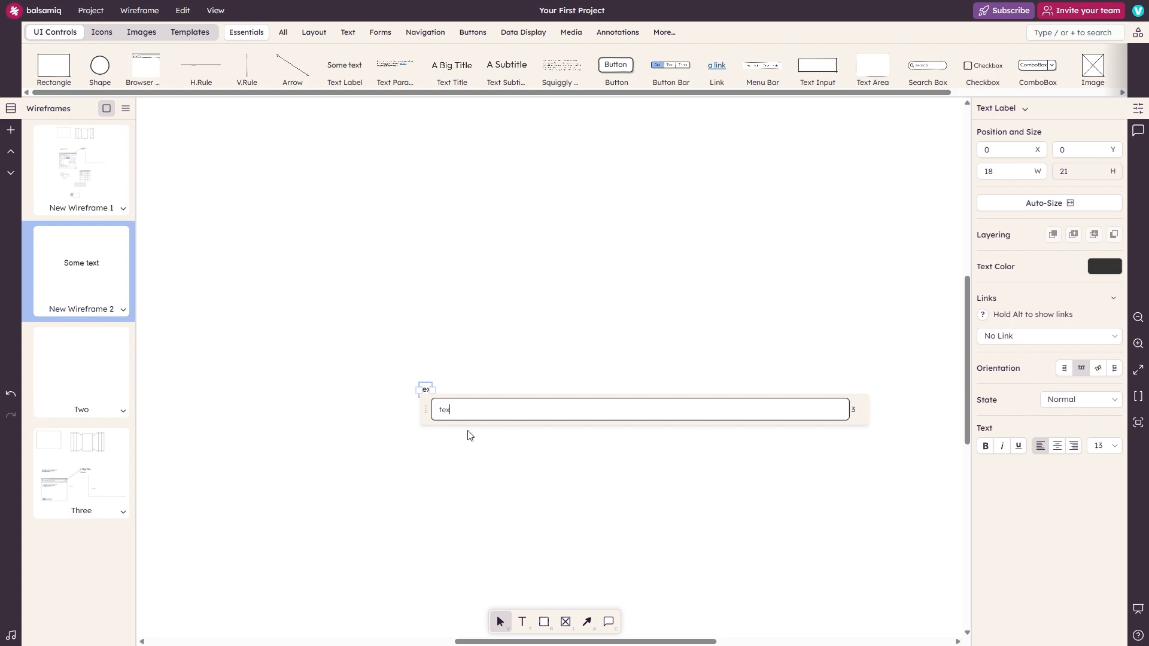
text(t more tet more tx)
key(Return)
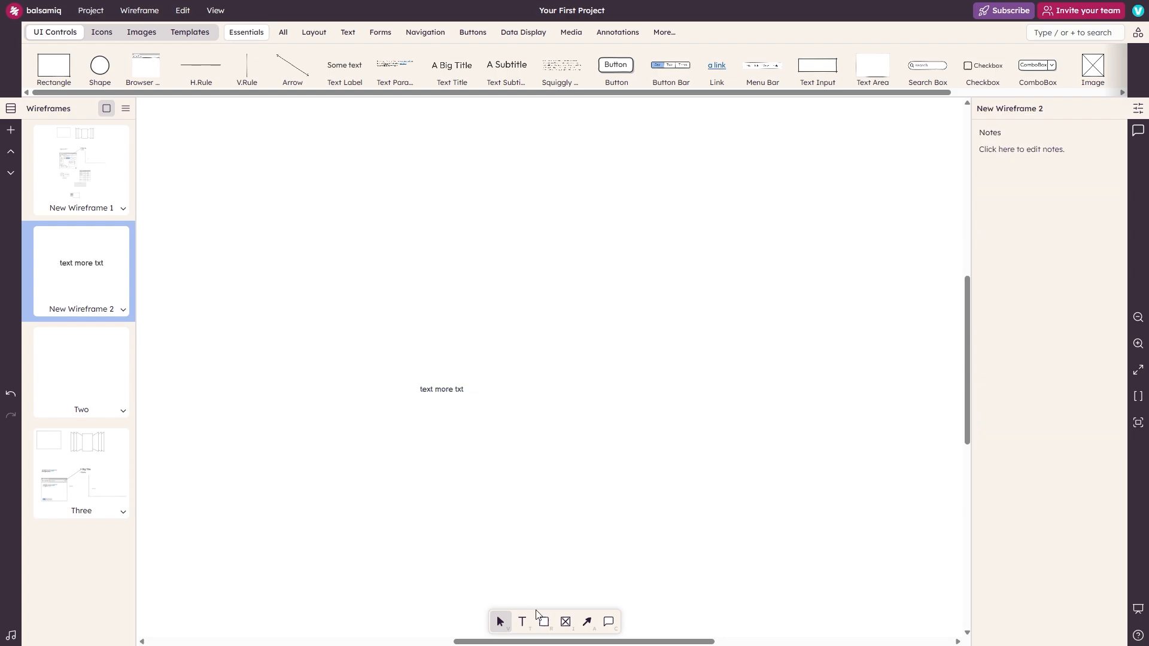
Step: Draw a rectangle to the right of the text label and transform it into a Button
key(r)
drag(513, 338, 655, 457)
click(993, 108)
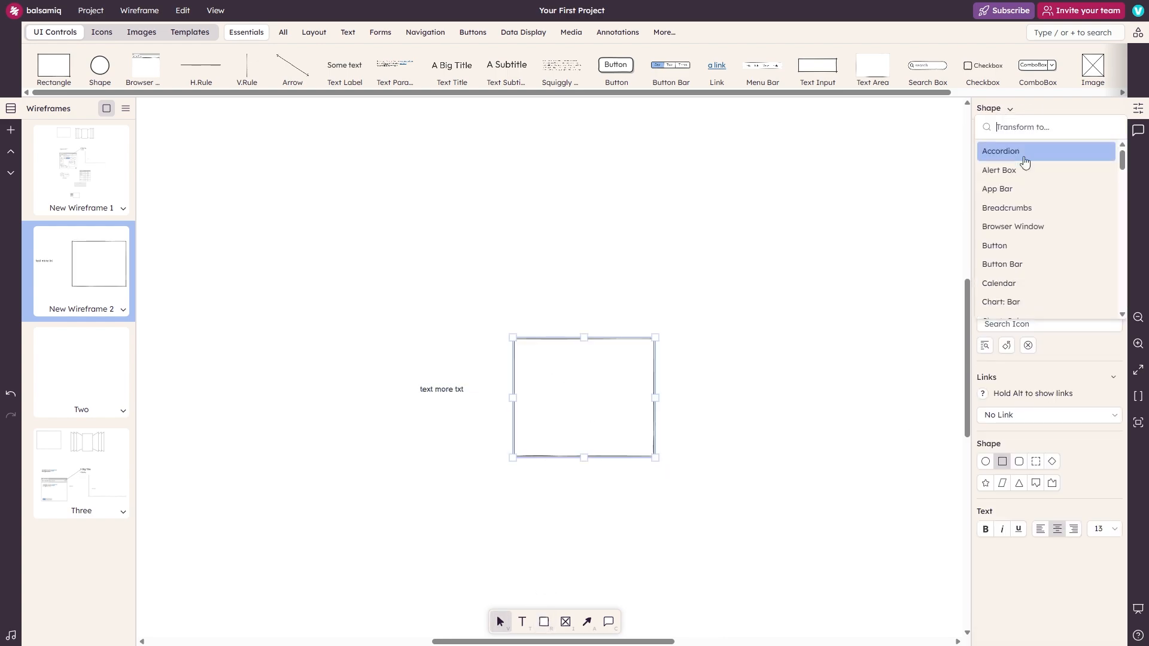
click(1025, 246)
click(763, 299)
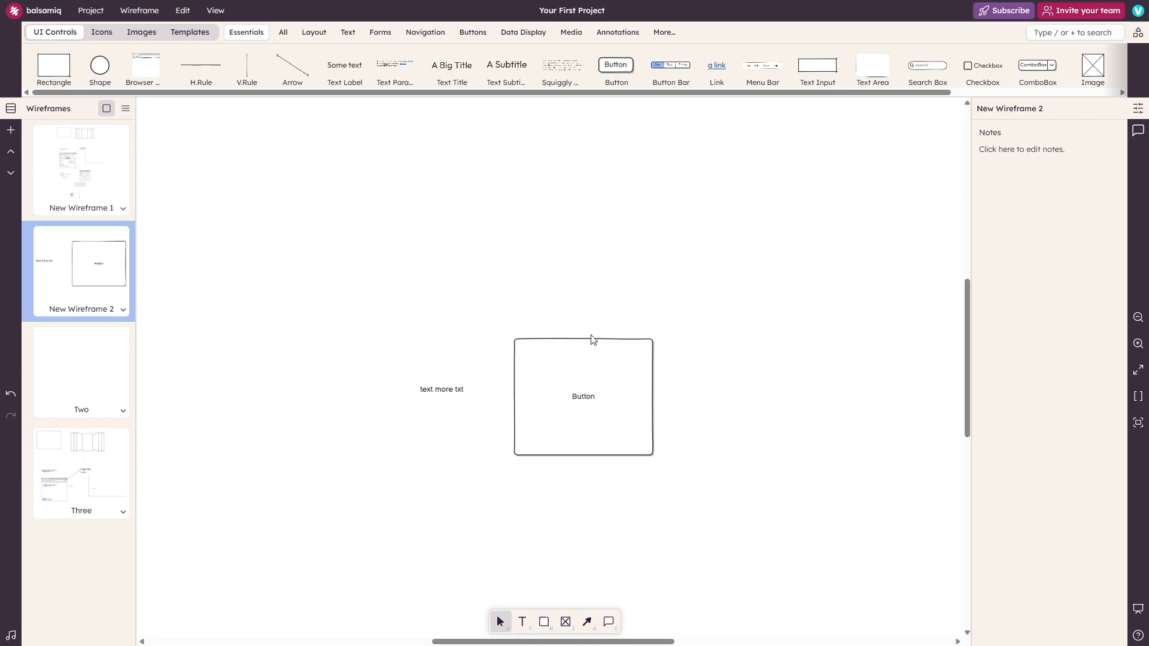
Step: Correct the text label's wording to "text more text"
double_click(460, 392)
text(text more text)
key(Return)
Step: Draw an image placeholder about 312 by 280 and move it right of the button, centred vertically on the text label
key(i)
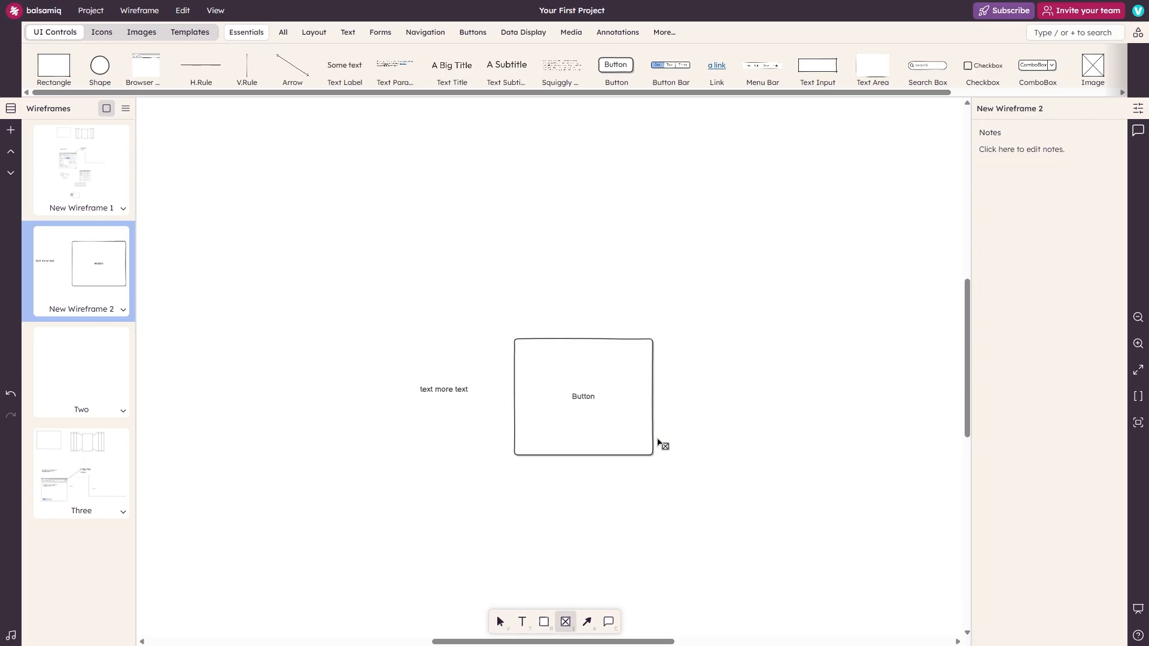
mouse_move(681, 380)
mouse_down()
mouse_move(838, 535)
mouse_move(867, 546)
mouse_up()
mouse_move(825, 492)
mouse_down()
mouse_move(718, 307)
mouse_move(779, 259)
mouse_move(777, 394)
mouse_up()
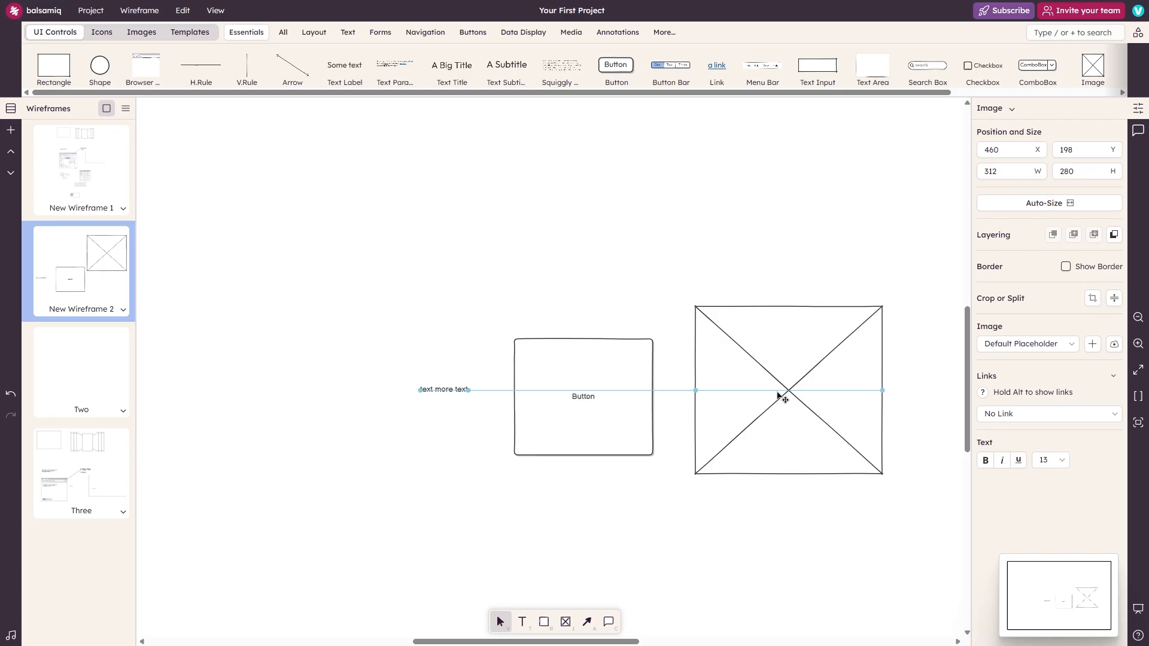
Step: Transform the image placeholder into an Icon using the Martini Glass Empty Solid symbol at size L
click(999, 109)
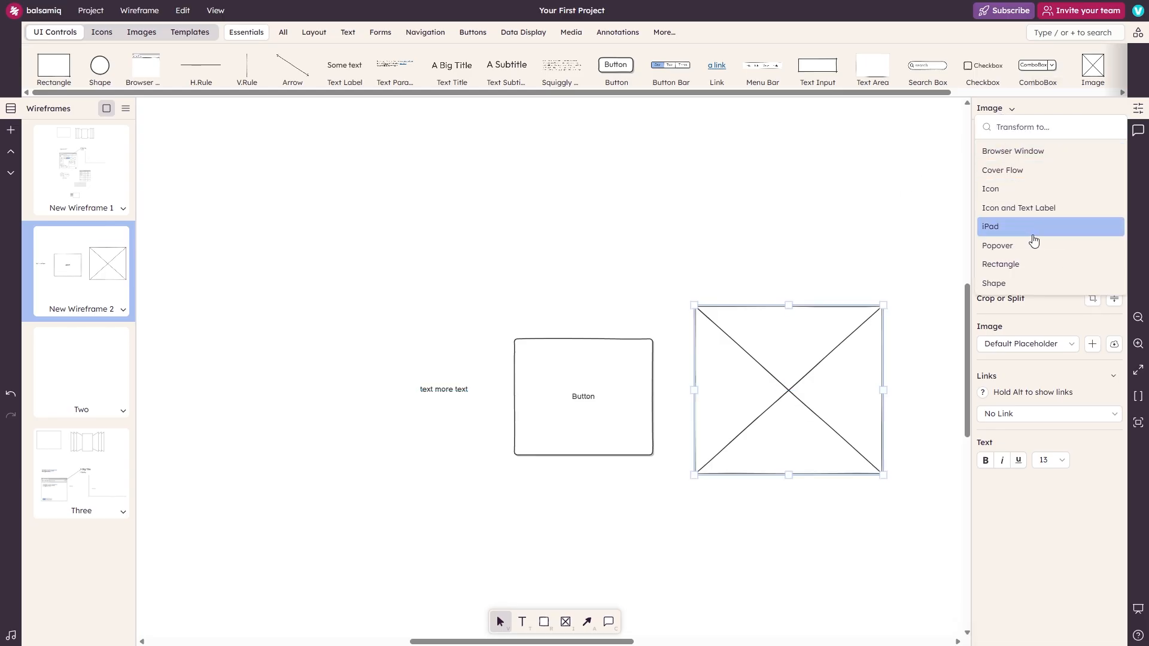
click(992, 189)
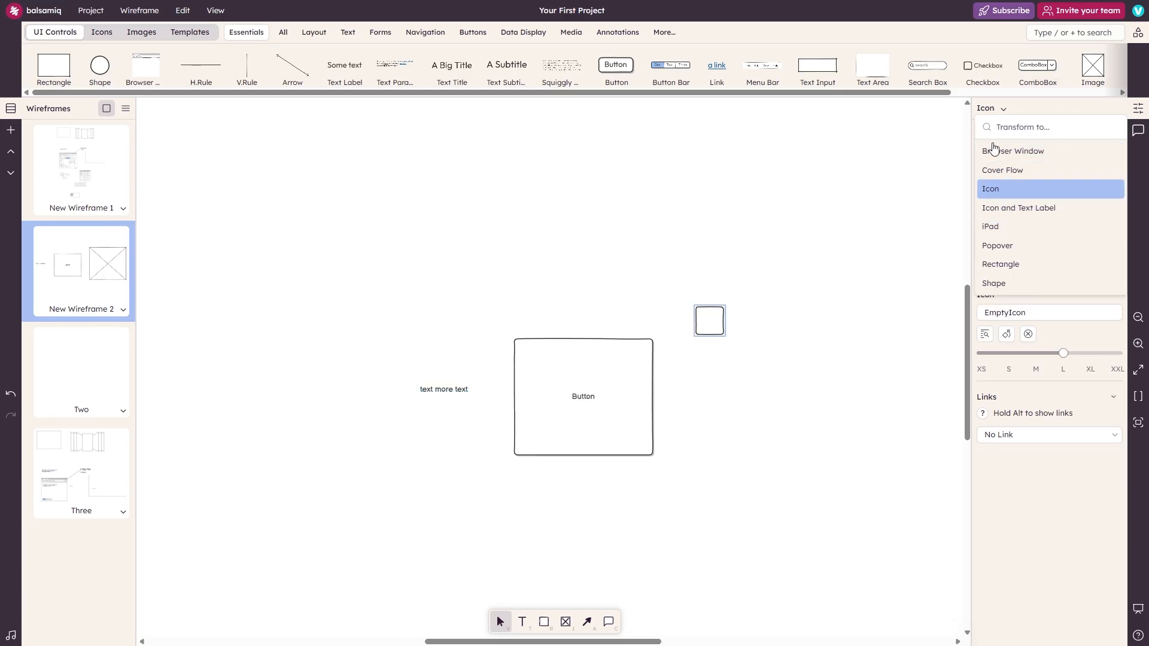
click(1001, 109)
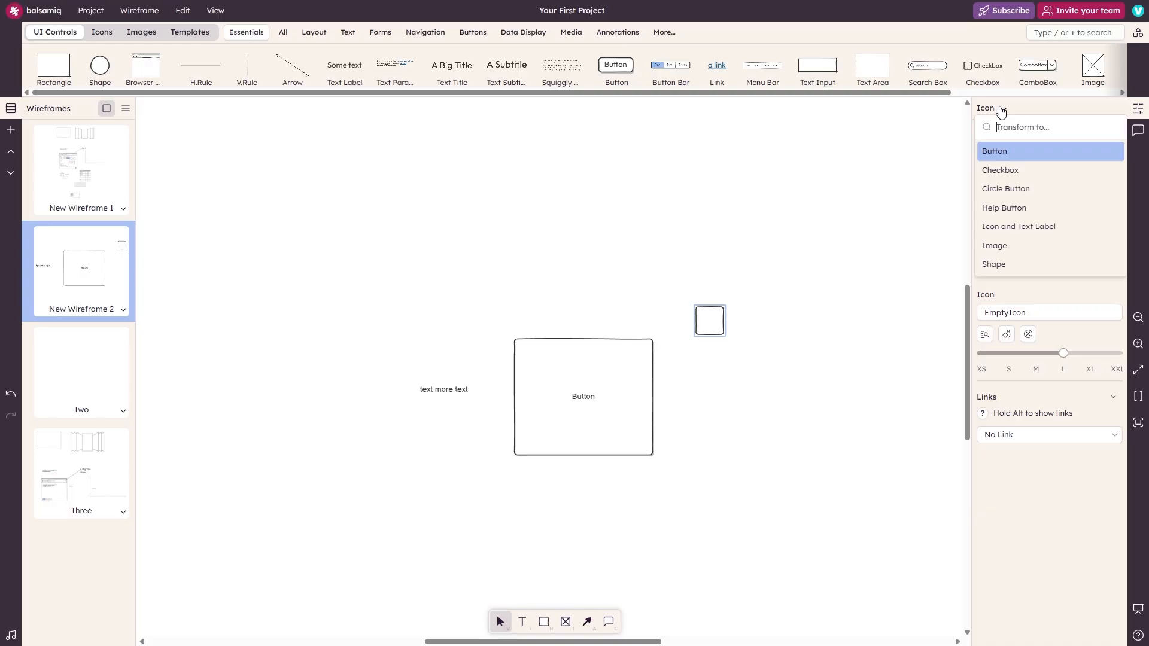
click(1011, 311)
click(1008, 341)
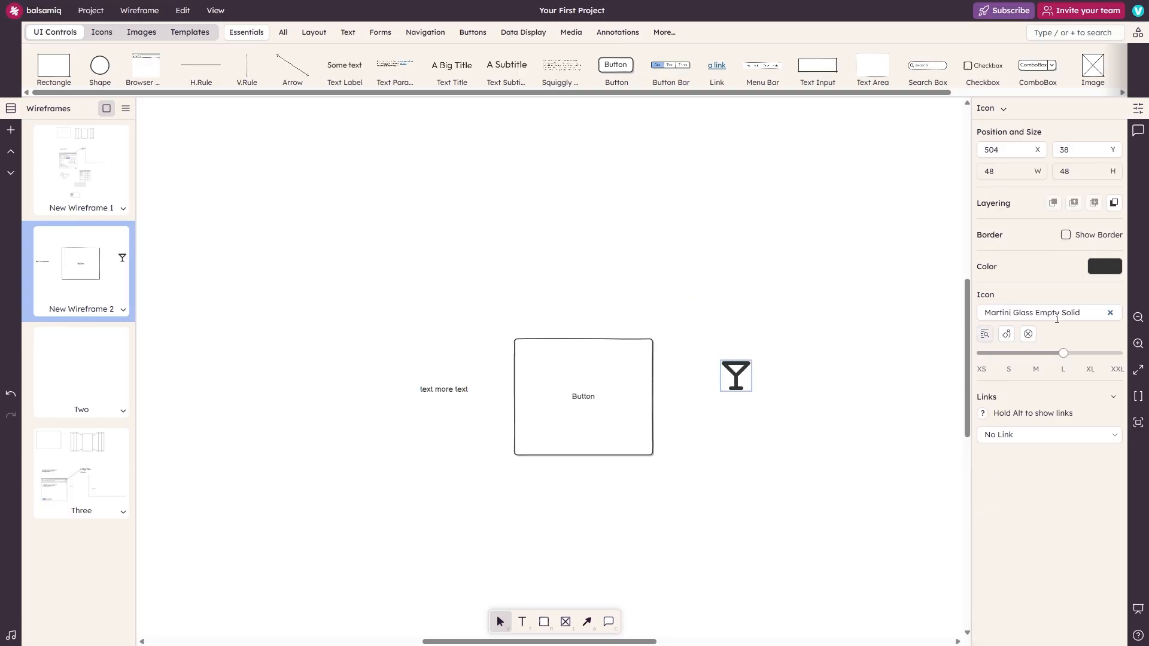
mouse_move(1084, 358)
mouse_down()
mouse_move(1117, 355)
mouse_move(996, 361)
mouse_move(1063, 359)
mouse_up()
Step: Link the martini glass icon to wireframe Two and colour it orange, with no border
click(1045, 435)
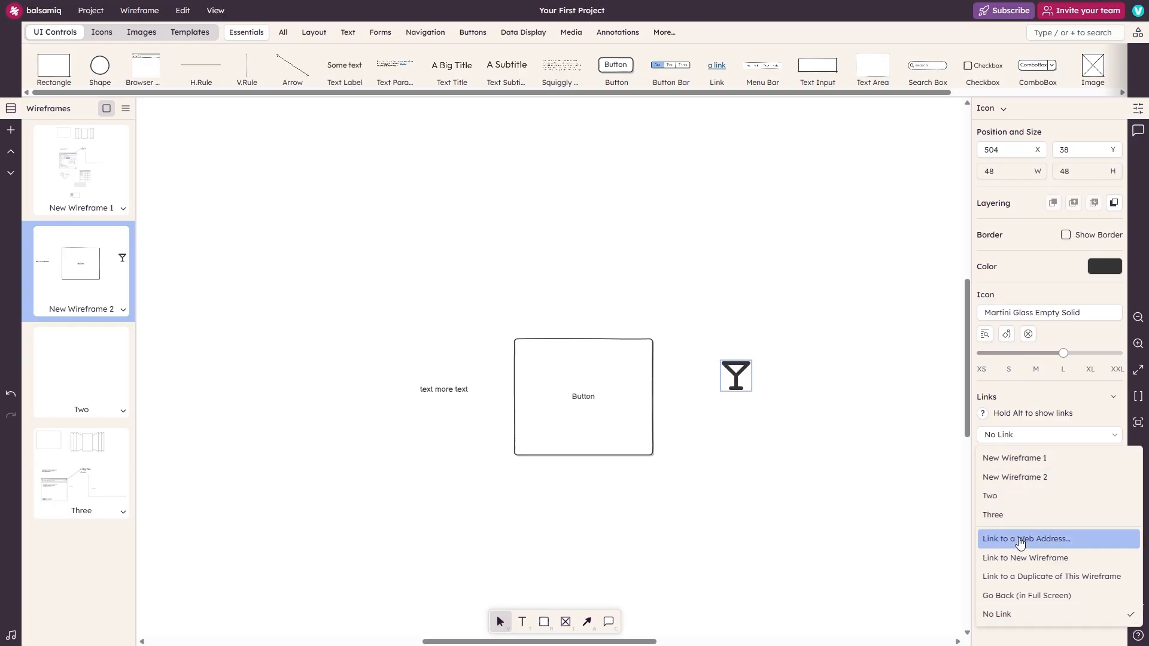
click(1013, 497)
click(1103, 266)
click(1029, 339)
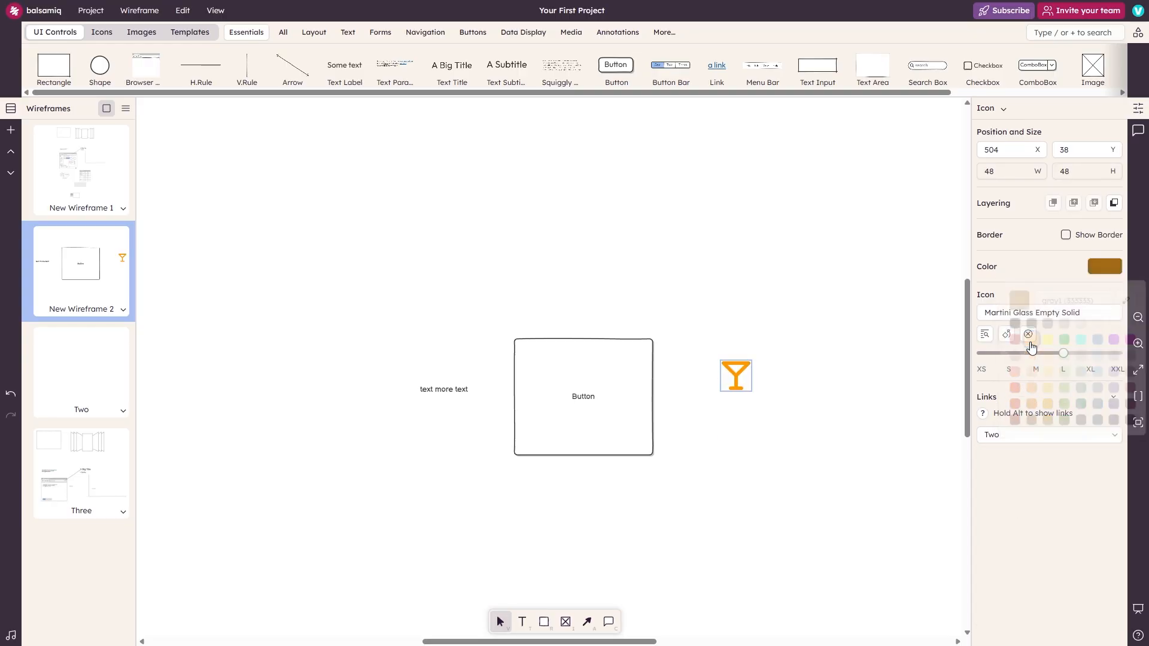
click(1065, 235)
click(1065, 237)
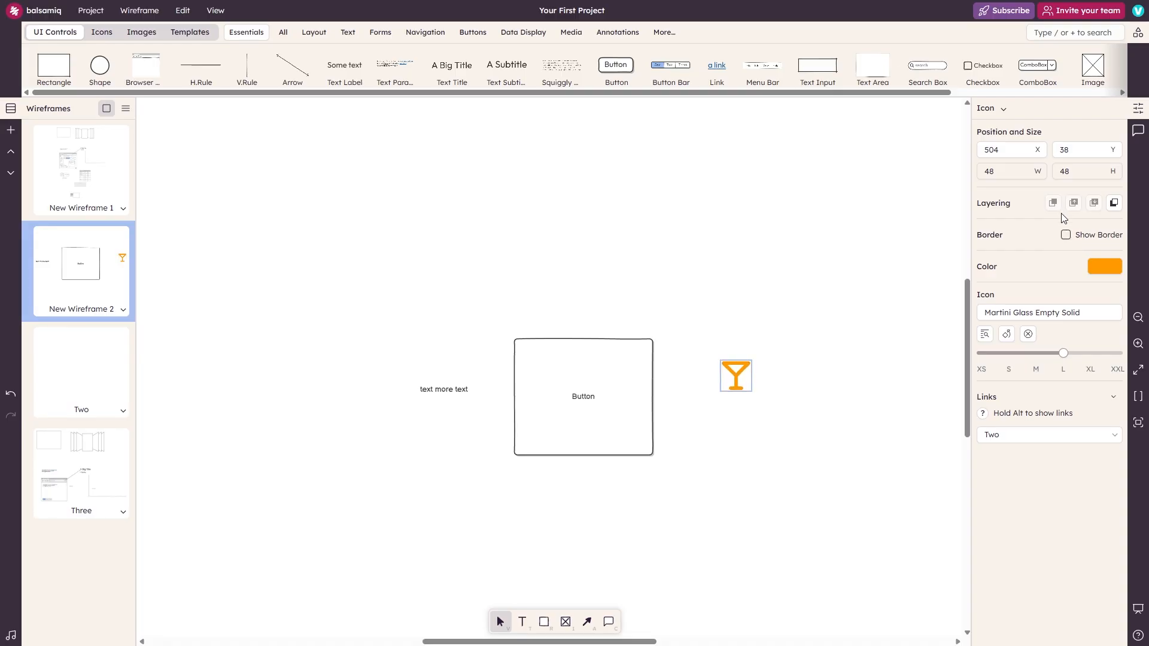
click(1003, 109)
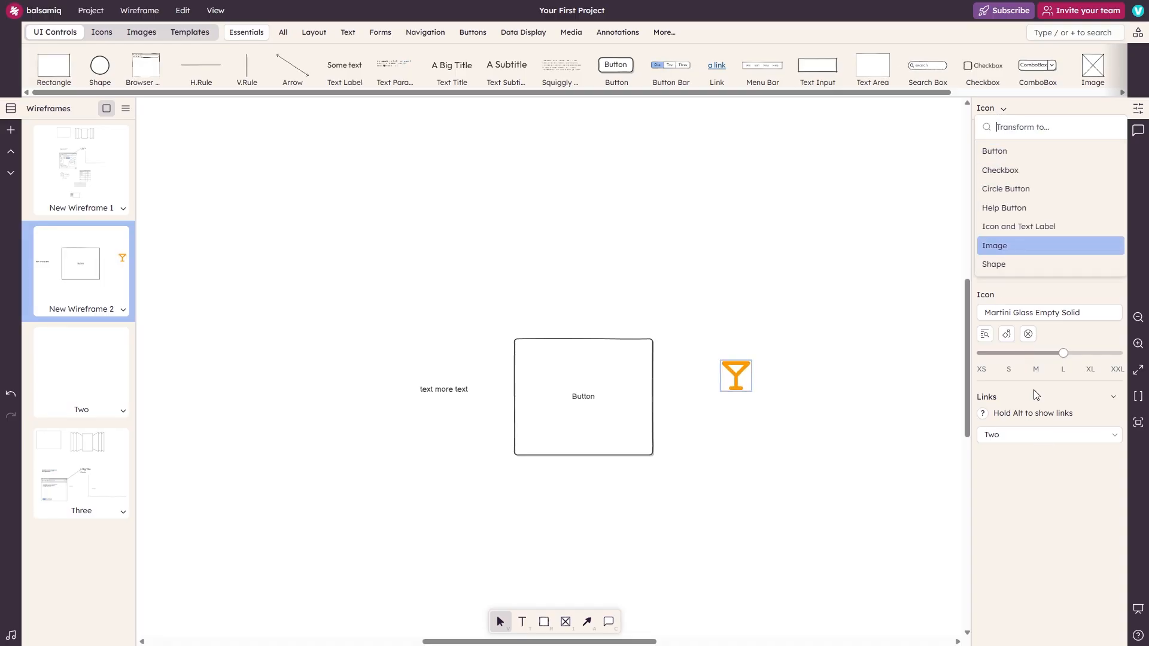
Step: Draw an arrow from the button to the martini glass icon and bend it into a downward curve
click(586, 622)
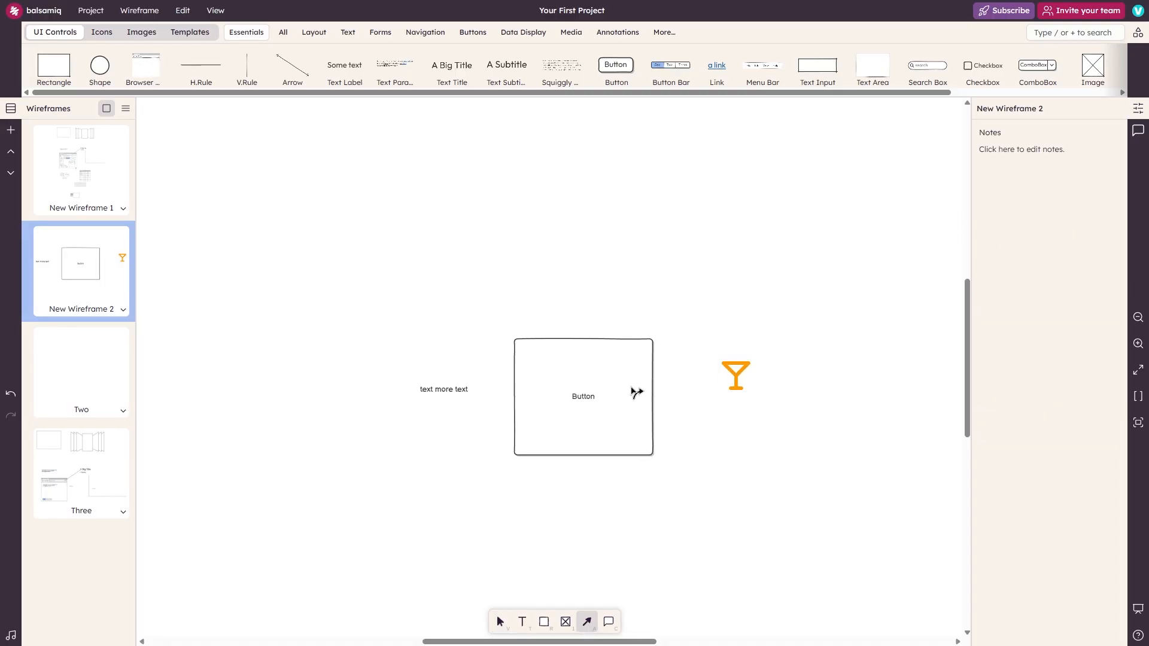
drag(634, 389, 731, 374)
click(694, 329)
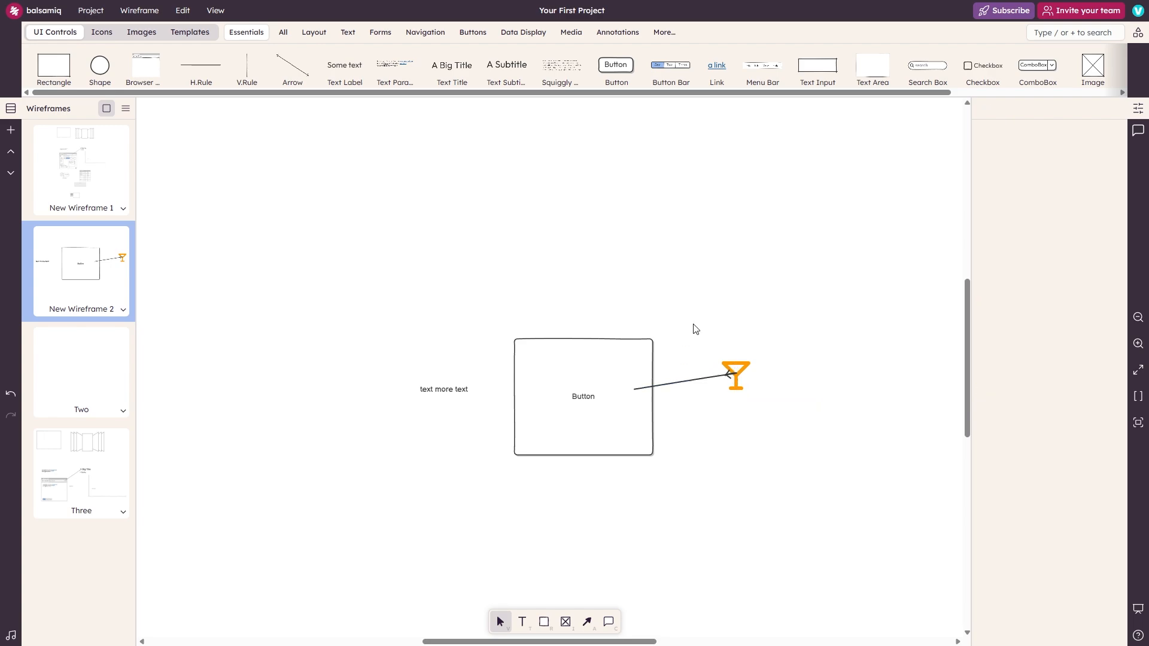
click(729, 374)
mouse_move(731, 374)
mouse_down()
mouse_move(771, 365)
mouse_move(656, 344)
mouse_move(672, 259)
mouse_move(367, 402)
mouse_move(531, 365)
mouse_move(672, 441)
mouse_up()
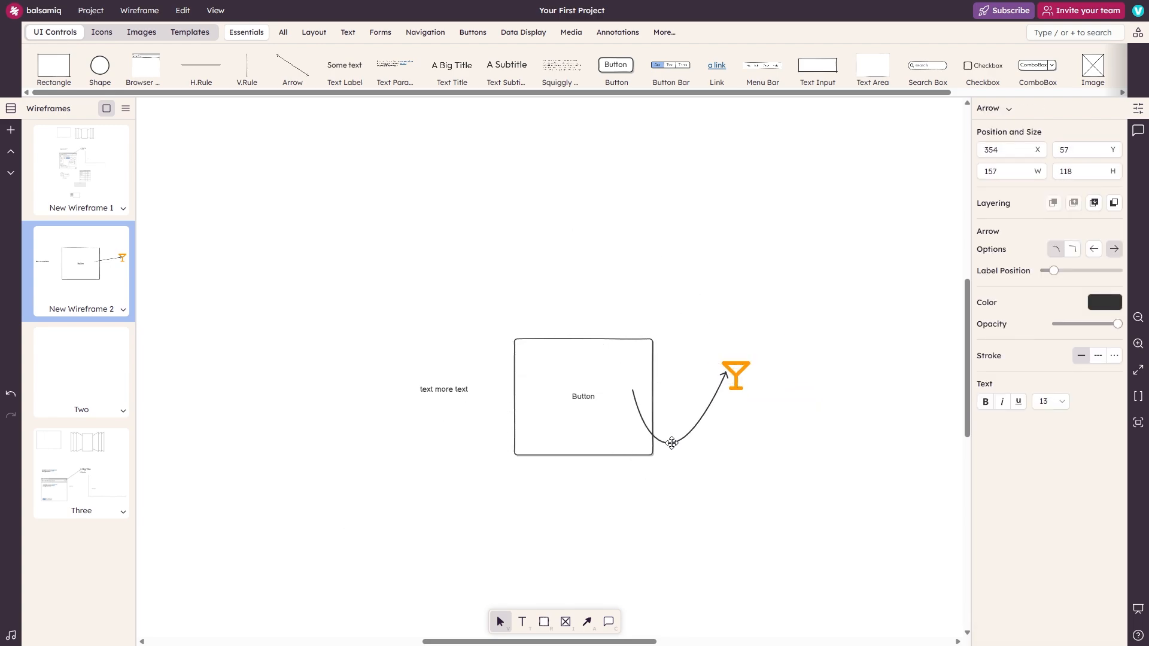
Step: Draw two more curved arrows from the button, one to the text label and one to the empty area above the icon
key(a)
mouse_move(598, 365)
mouse_down()
mouse_move(417, 338)
mouse_move(428, 338)
mouse_move(423, 398)
mouse_move(456, 320)
mouse_move(559, 384)
mouse_move(526, 305)
mouse_move(512, 322)
mouse_up()
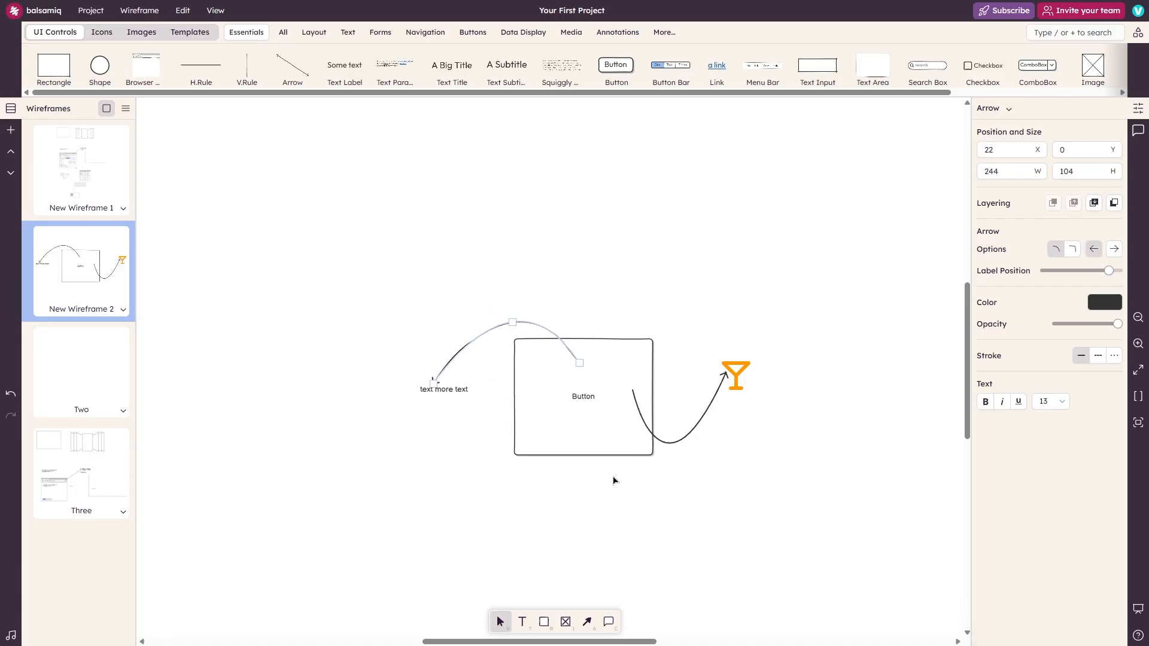
click(587, 621)
mouse_move(623, 357)
mouse_down()
mouse_move(674, 292)
mouse_move(761, 230)
mouse_move(815, 265)
mouse_up()
click(908, 439)
scroll(684, 403, up, 5)
scroll(676, 419, down, 4)
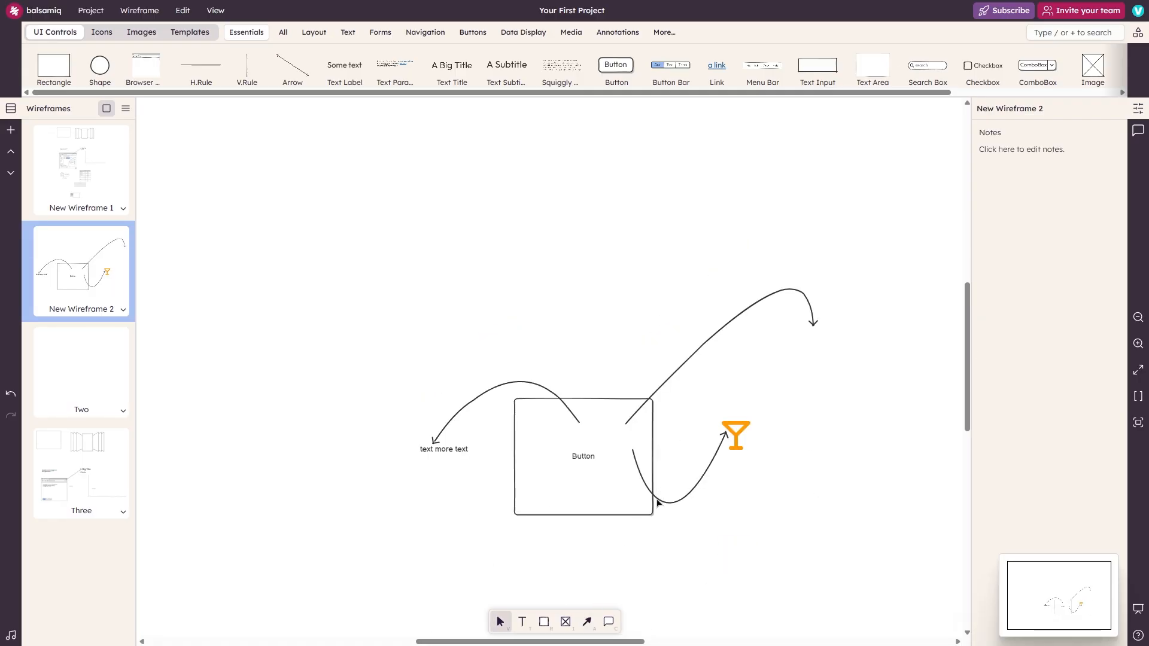
Step: Post a comment on the button's upper edge reading "wrong thing: this description"
click(609, 621)
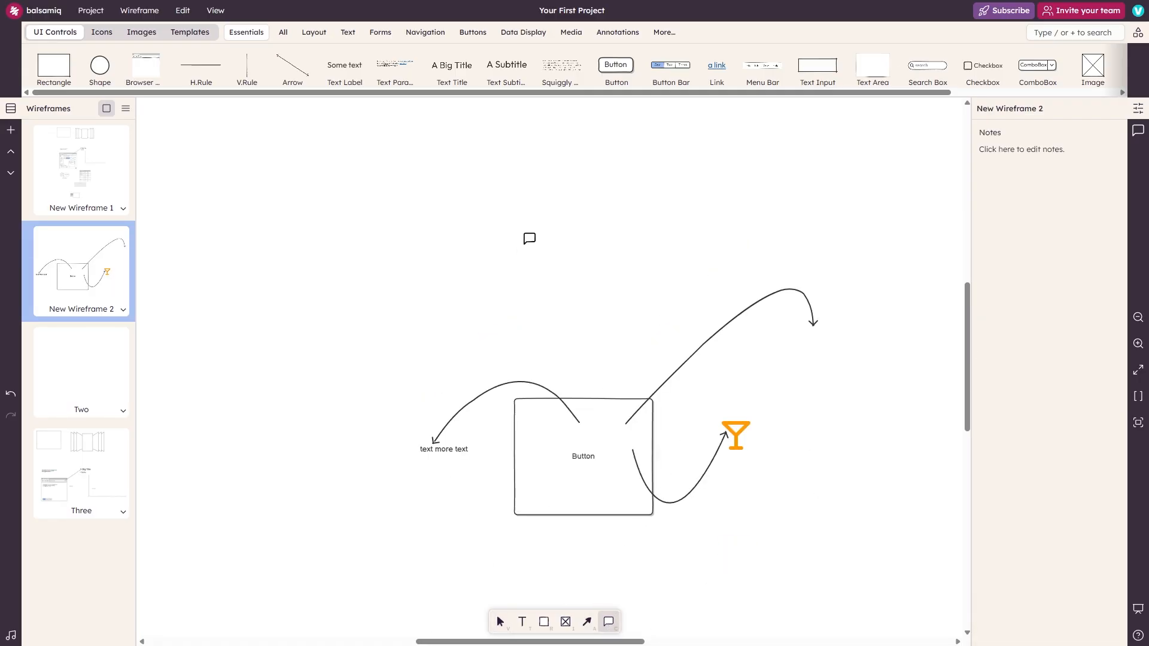
click(621, 403)
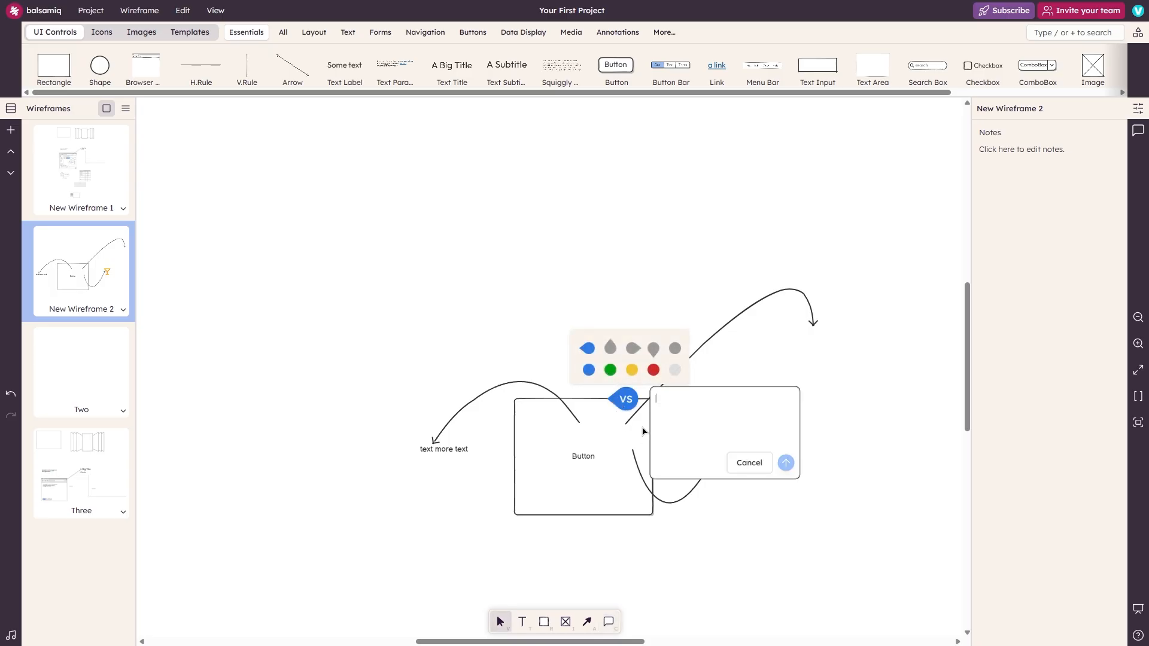
text(nibe)
key(ctrl+a)
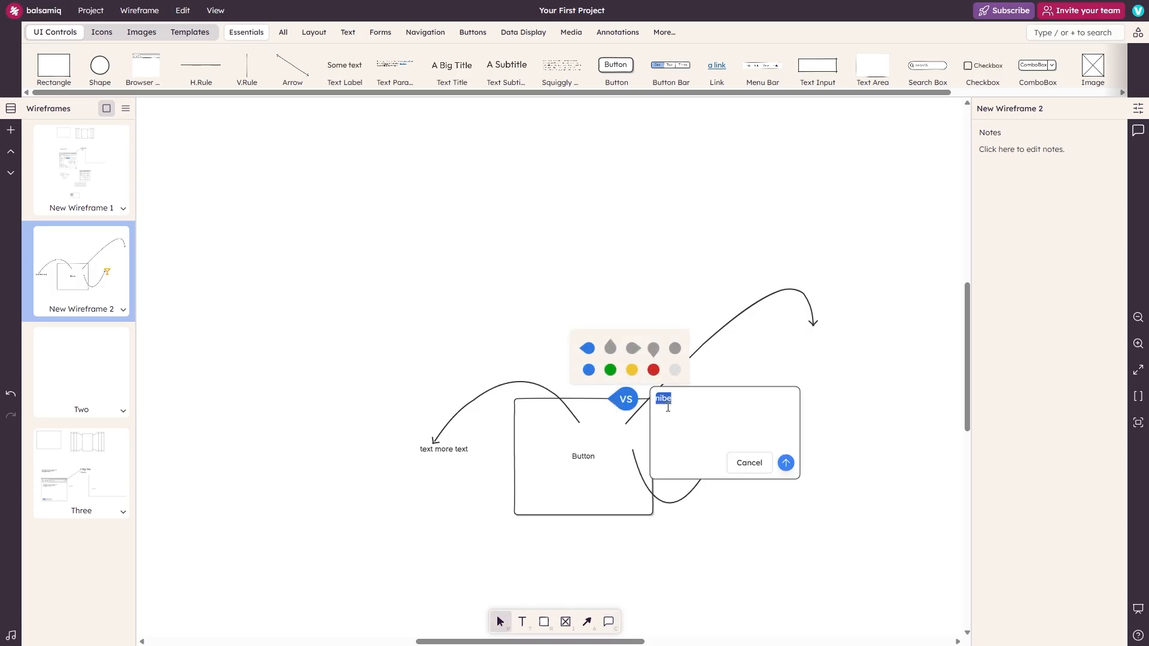
text(wrong thing: this description)
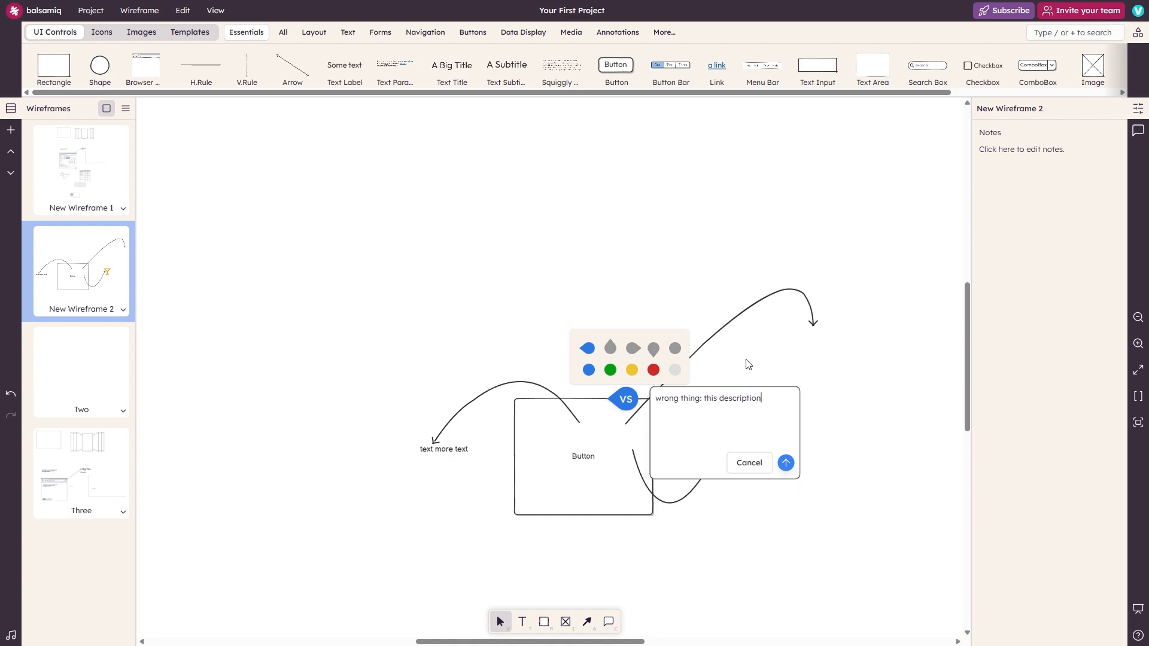
click(786, 463)
Step: Like the "wrong thing: this description" comment and mark it as resolved
click(621, 401)
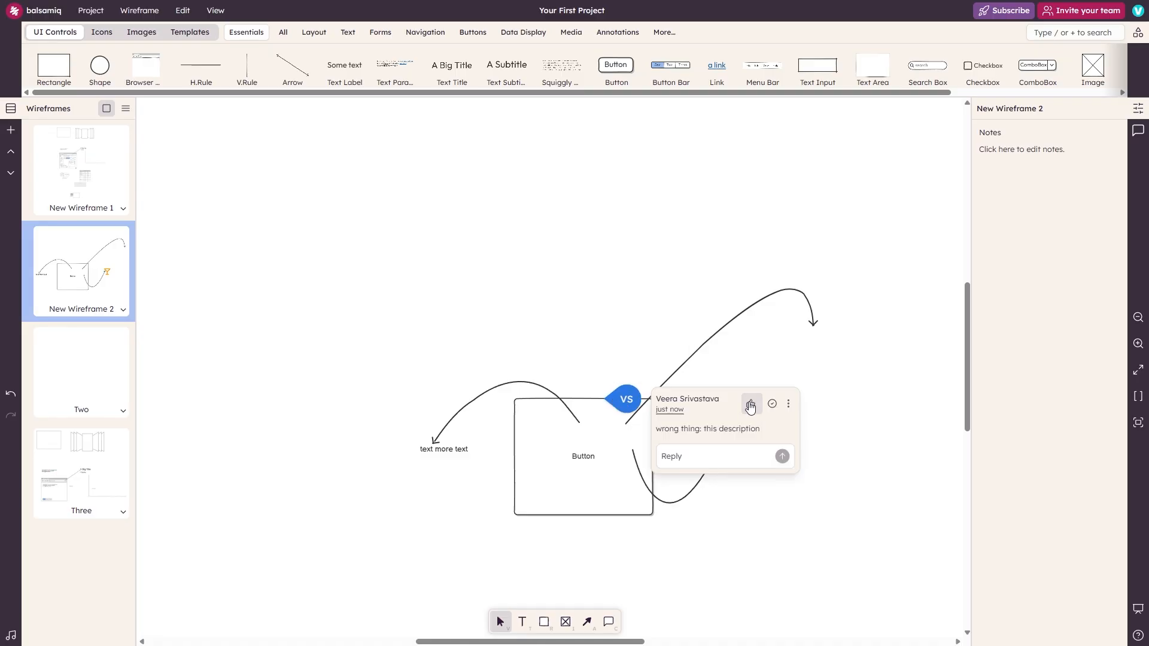
click(750, 405)
click(769, 405)
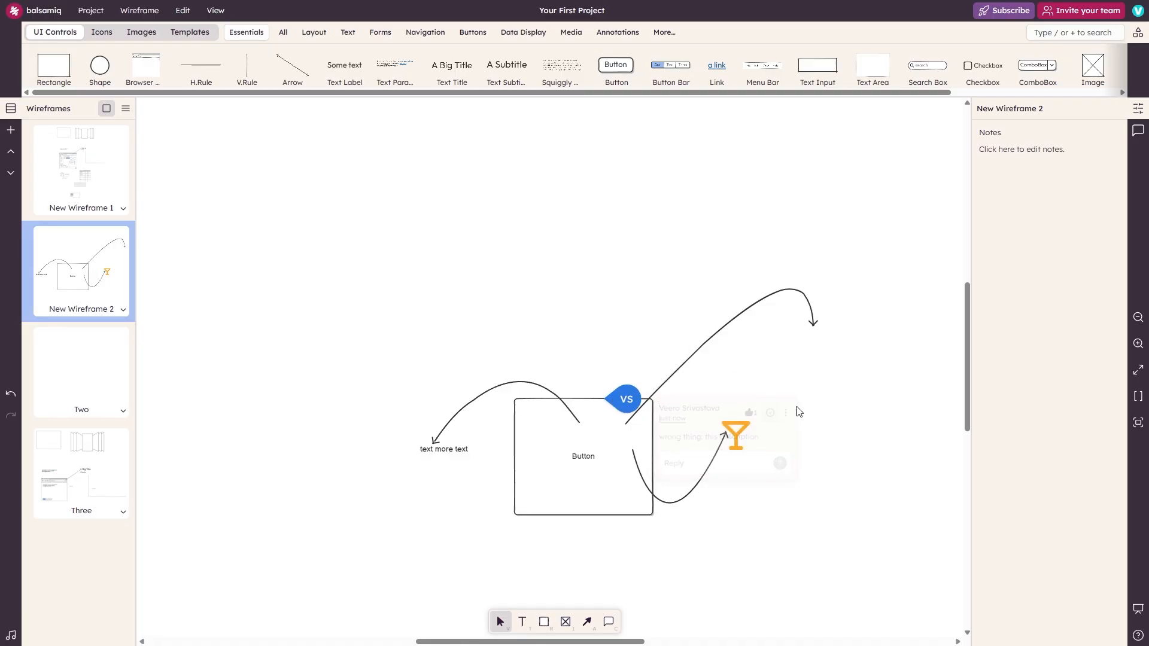
Step: Post the comment "dark mode flows well here" at the button's top edge, using a round green marker
click(608, 622)
click(599, 391)
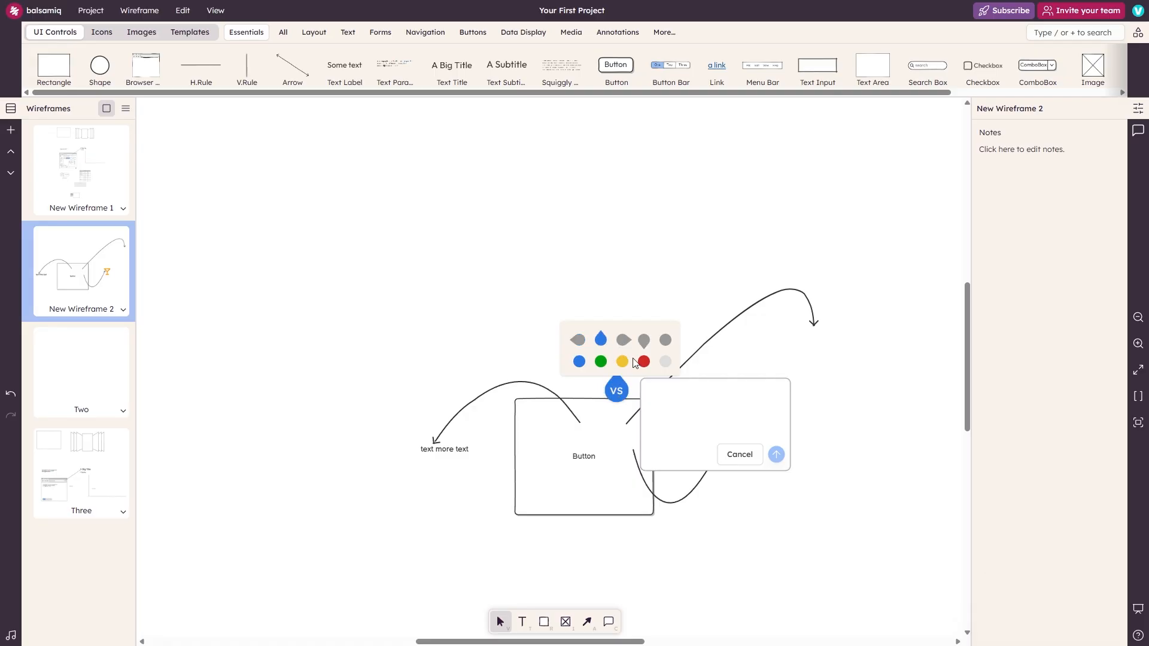
click(644, 341)
click(664, 341)
click(661, 366)
click(640, 362)
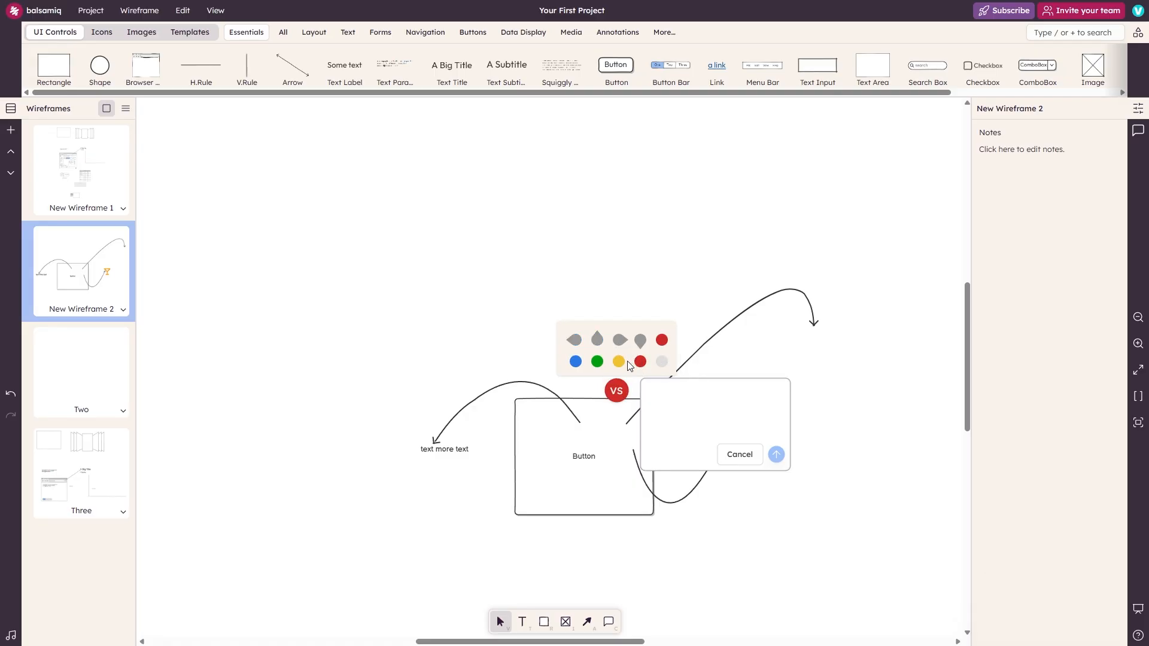
click(618, 361)
click(597, 361)
click(679, 383)
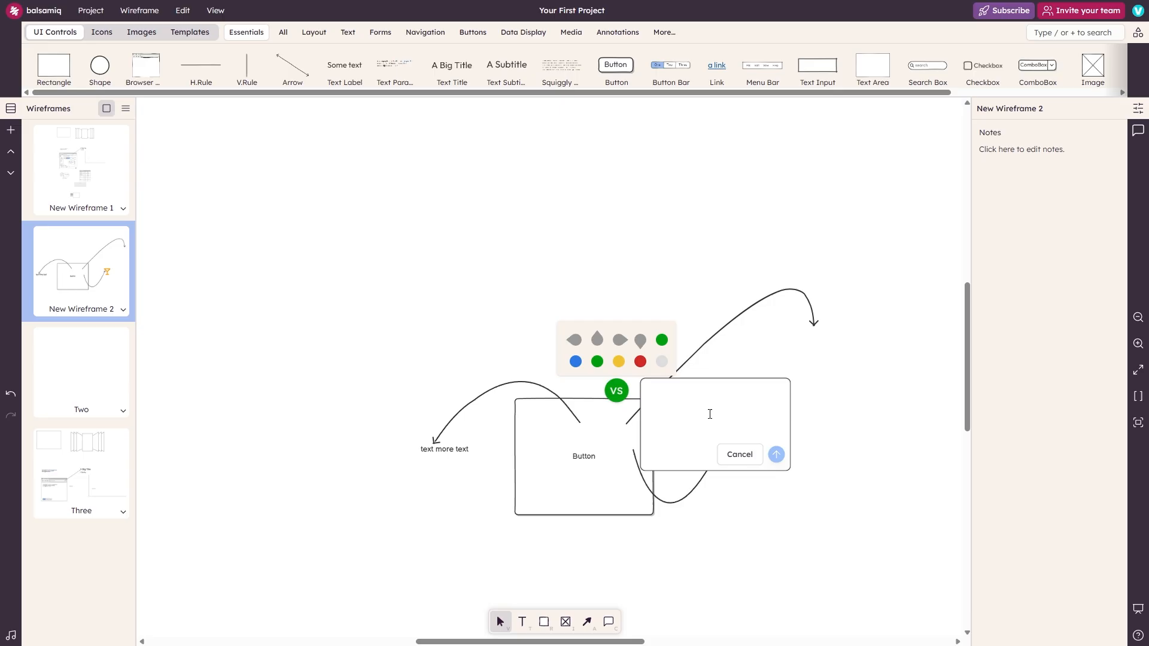
text(dark mode flows well here)
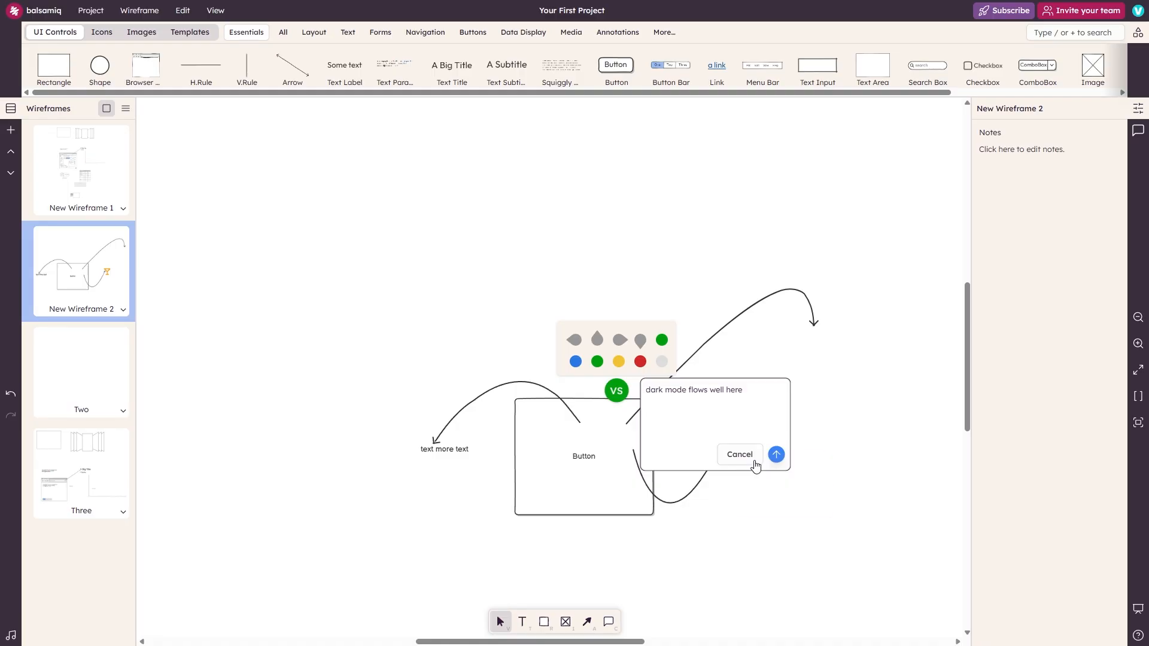
click(776, 454)
Step: Post the comment "form setup looks good" near the button's lower edge with a red marker
click(571, 499)
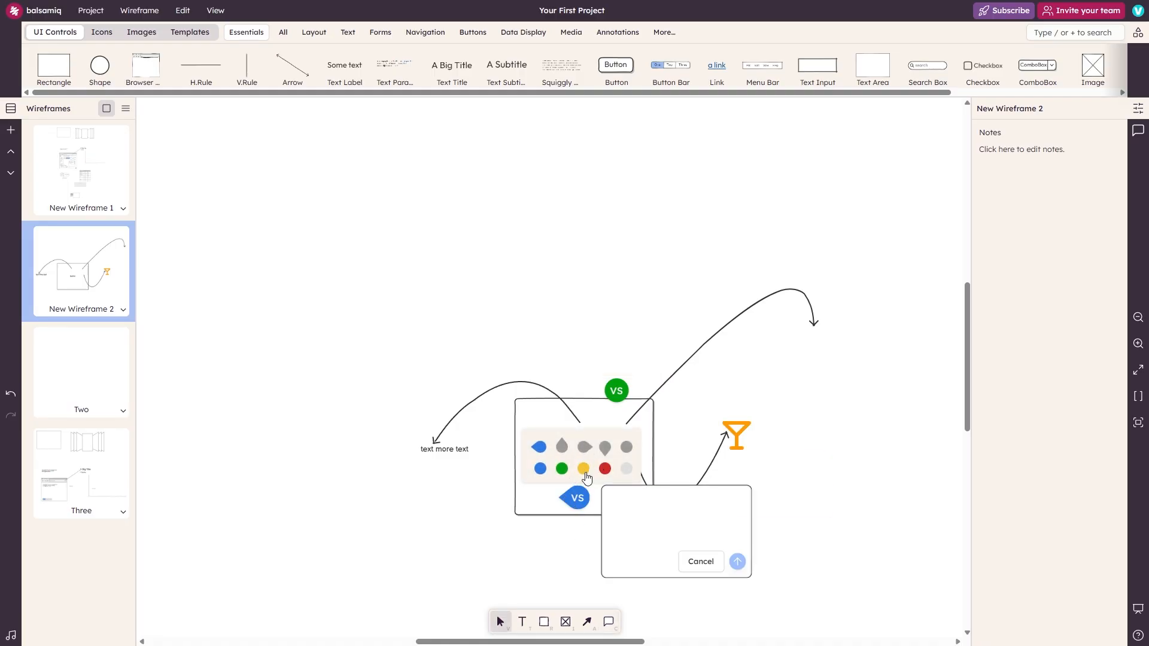
click(605, 468)
click(642, 524)
text(form setup looks good)
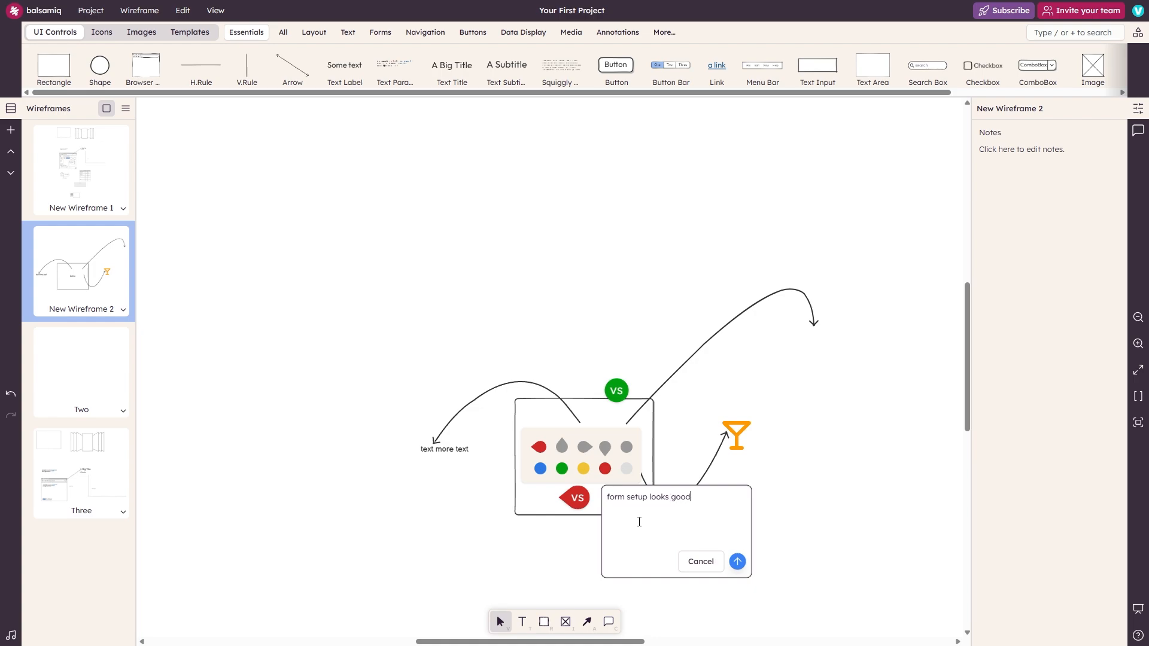
click(737, 561)
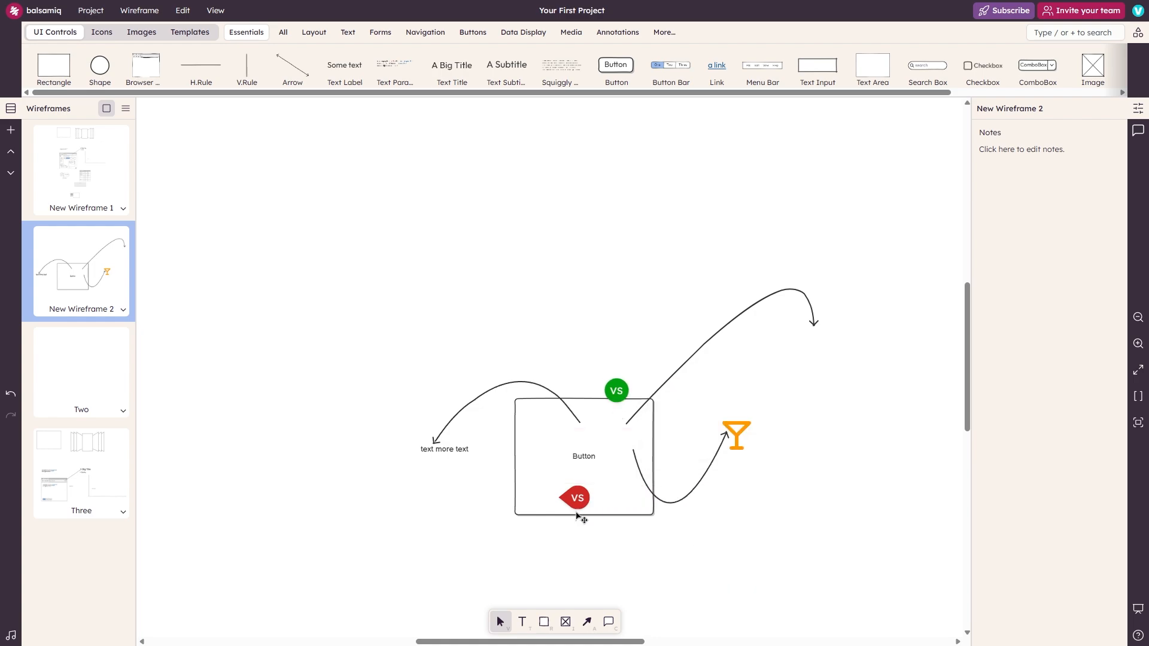
Step: Post the comment "dark mode further" above the text label with a green marker
click(608, 622)
click(440, 428)
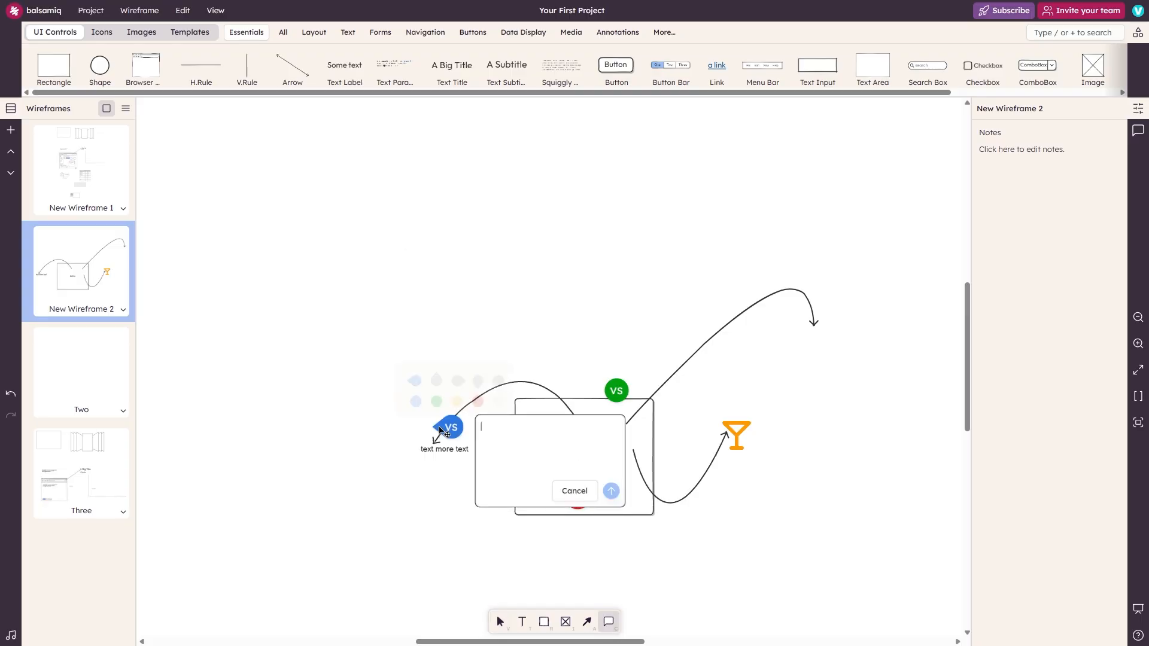
click(436, 398)
click(505, 442)
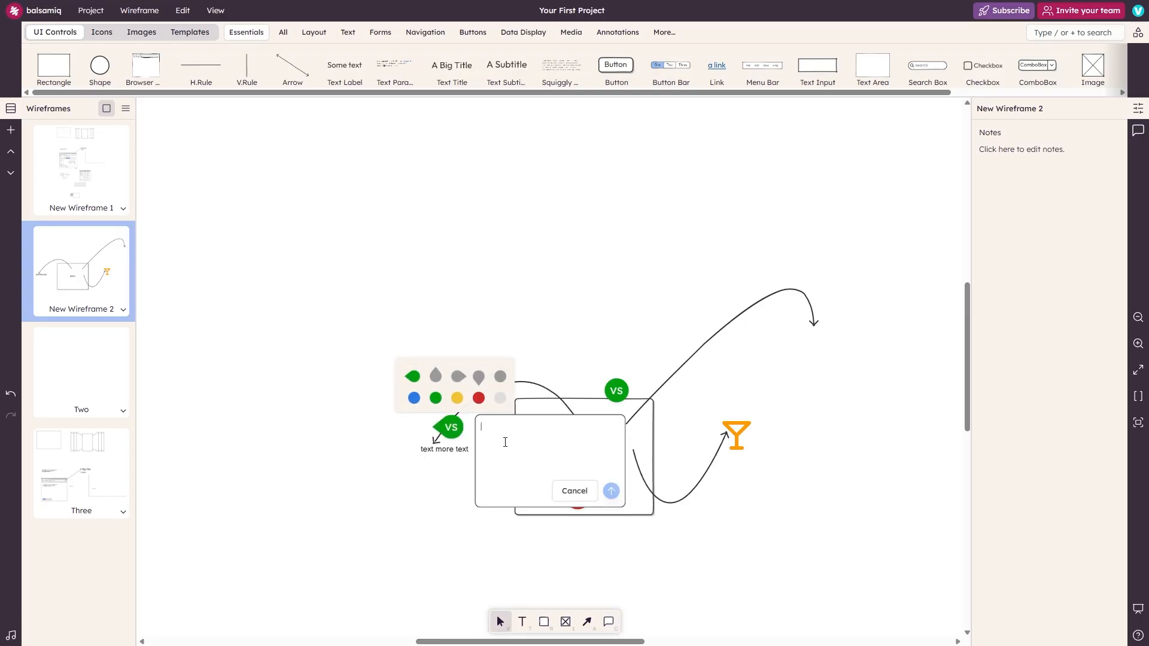
text(dark mode further)
click(611, 490)
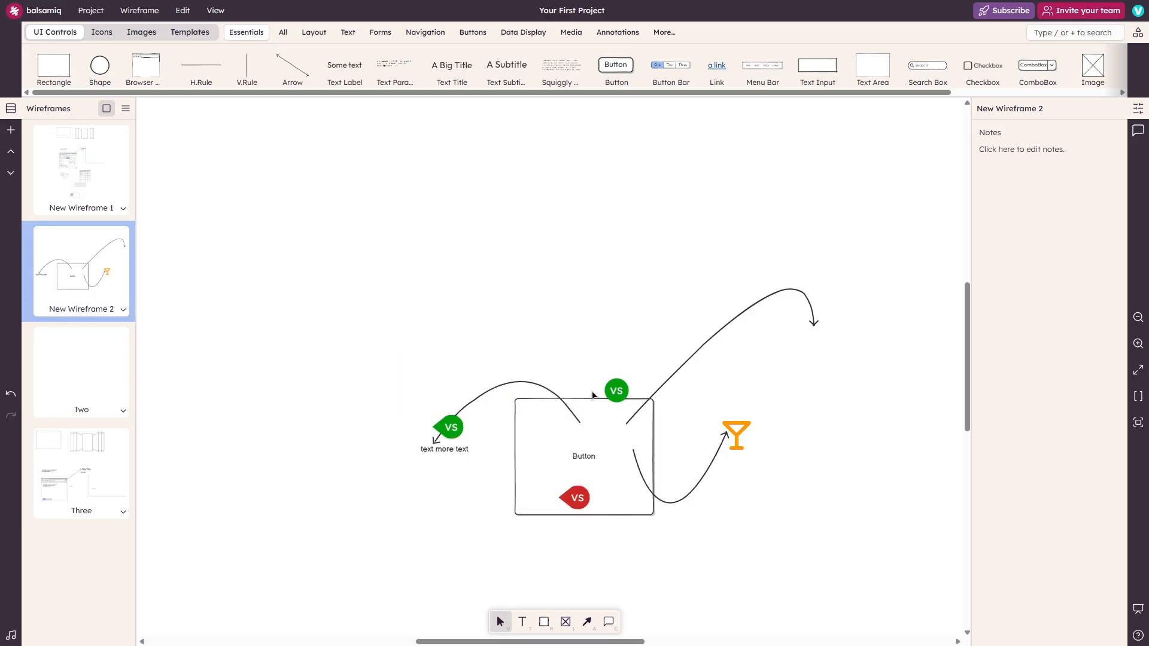
Step: Like and resolve the "dark mode flows well here" comment, and resolve the "dark mode further" comment
click(456, 433)
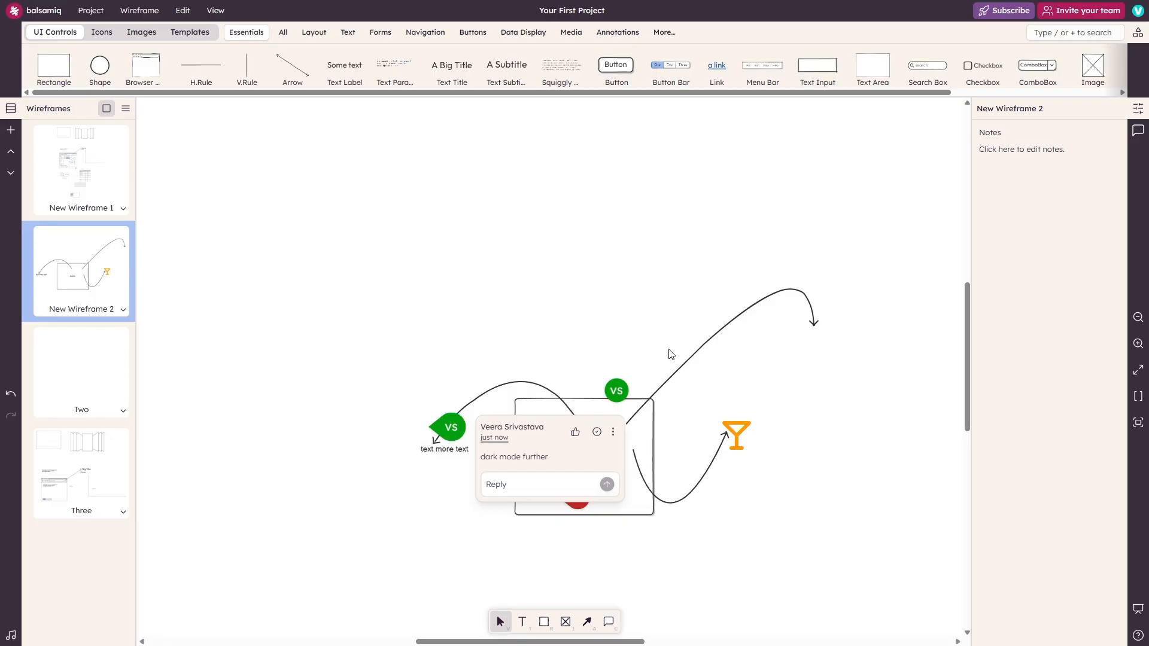
click(632, 385)
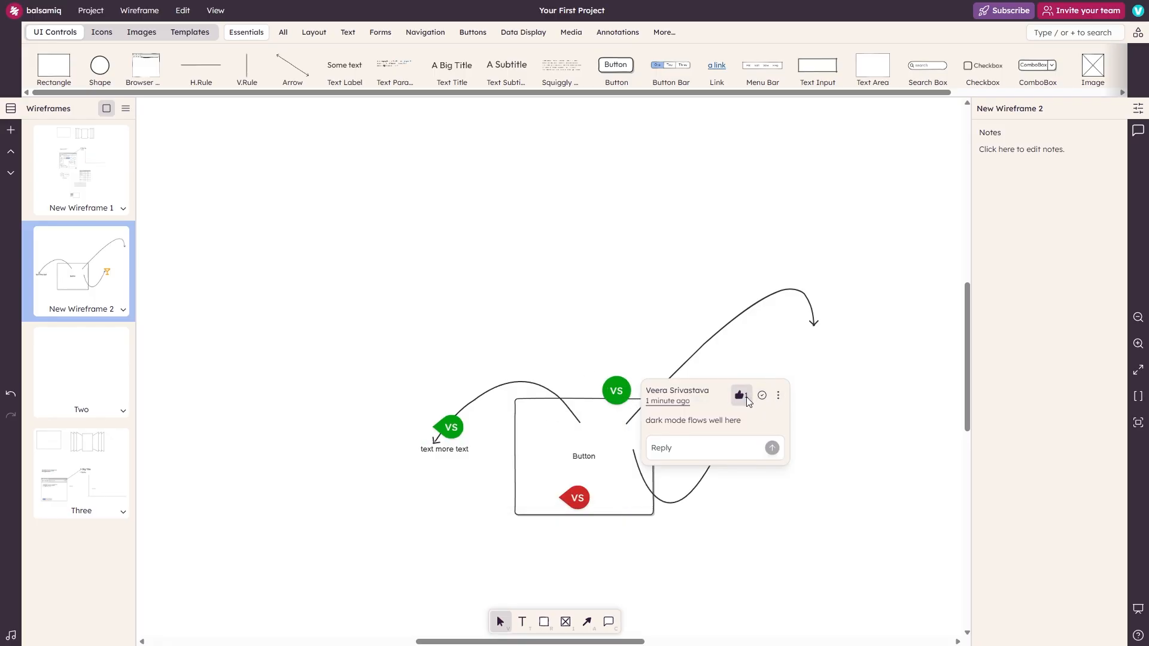
click(761, 395)
click(456, 433)
click(584, 429)
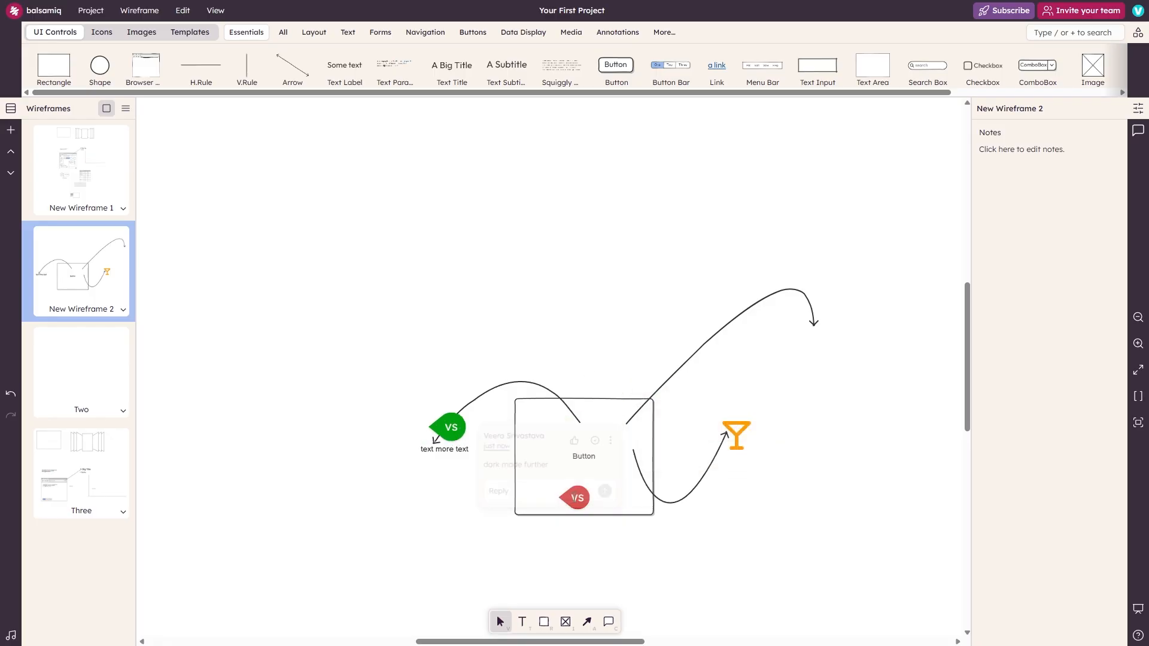
click(578, 506)
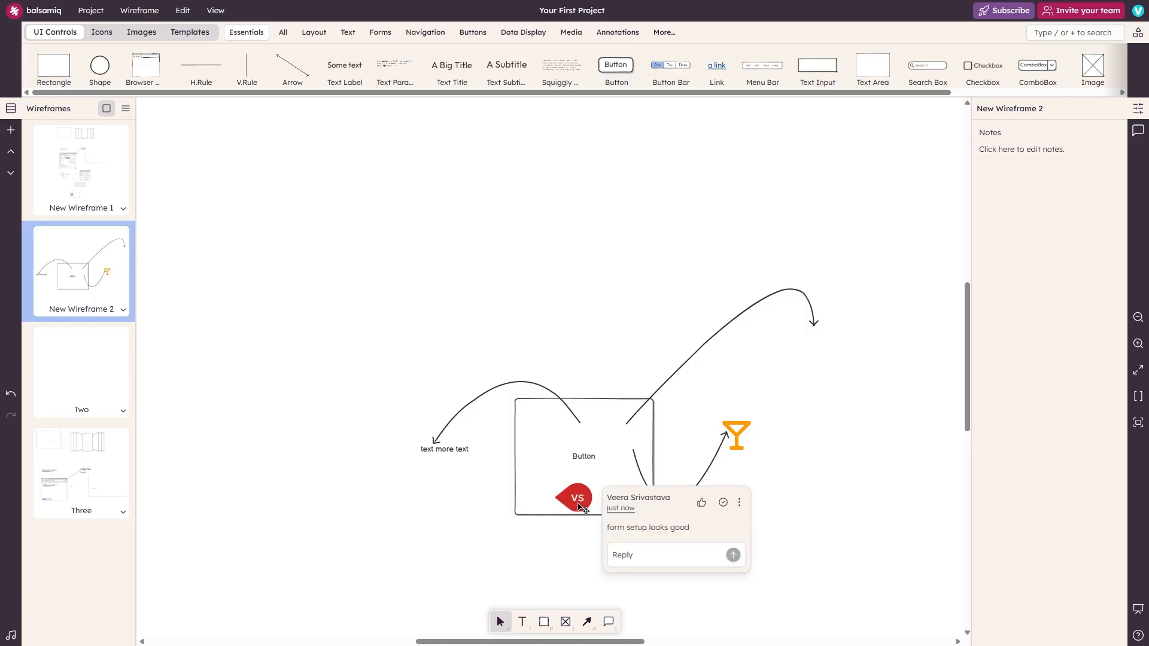
click(608, 621)
click(628, 270)
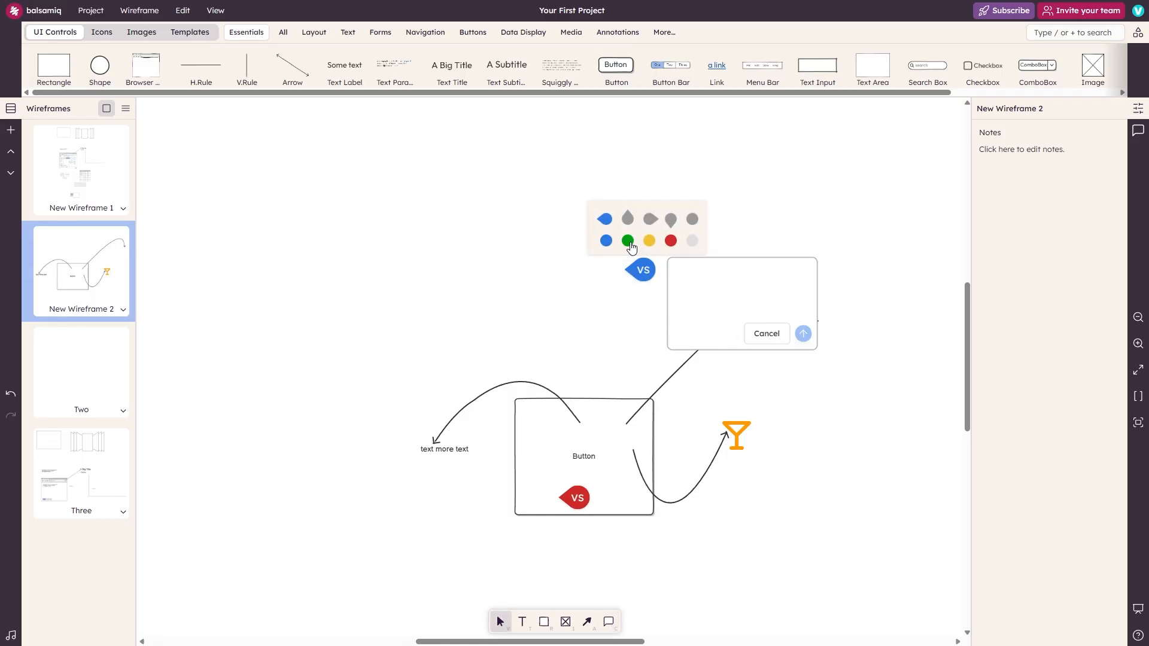
click(626, 331)
Step: Post the comment "sadasdasd" in the empty area above the button with a green marker
click(609, 622)
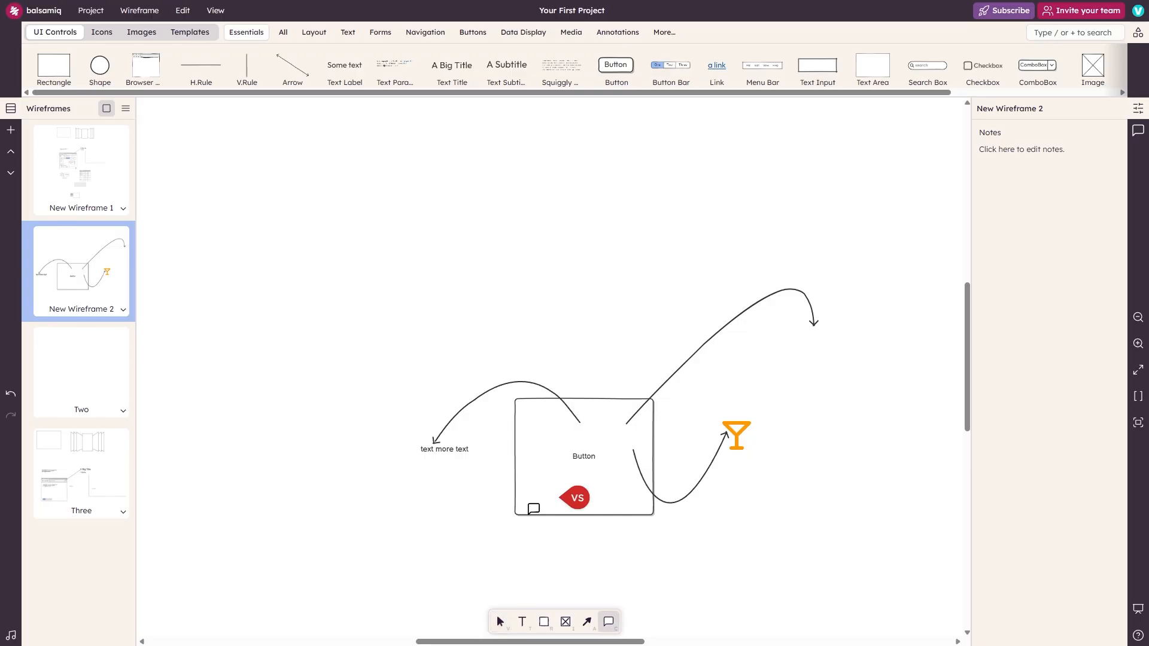
click(613, 346)
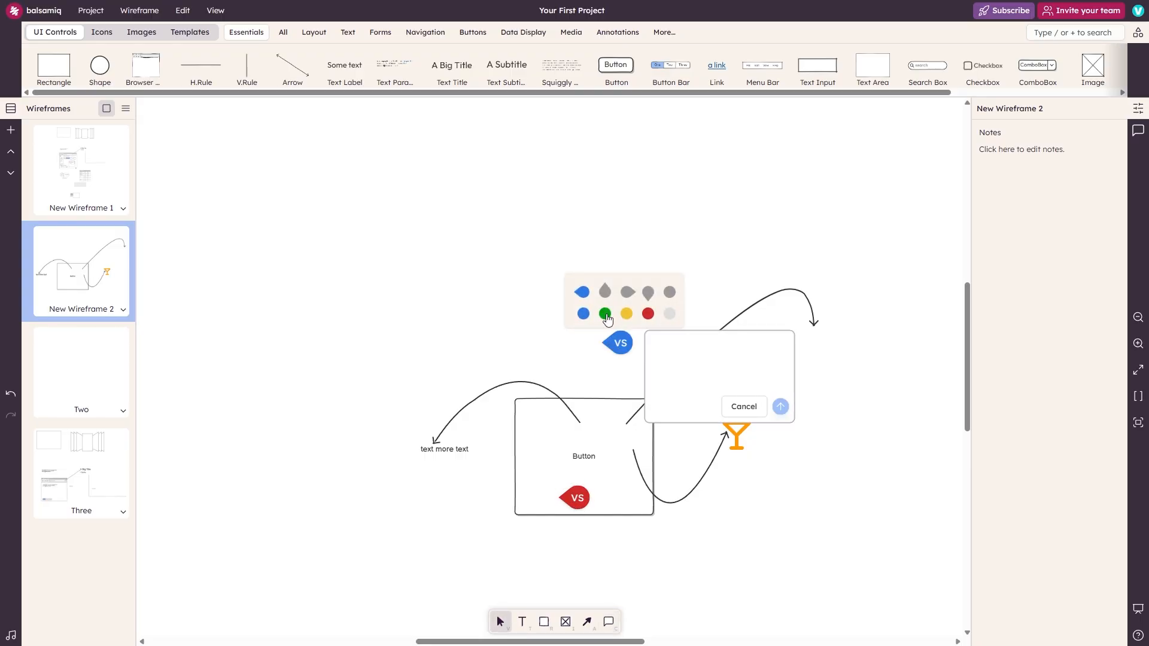
click(605, 316)
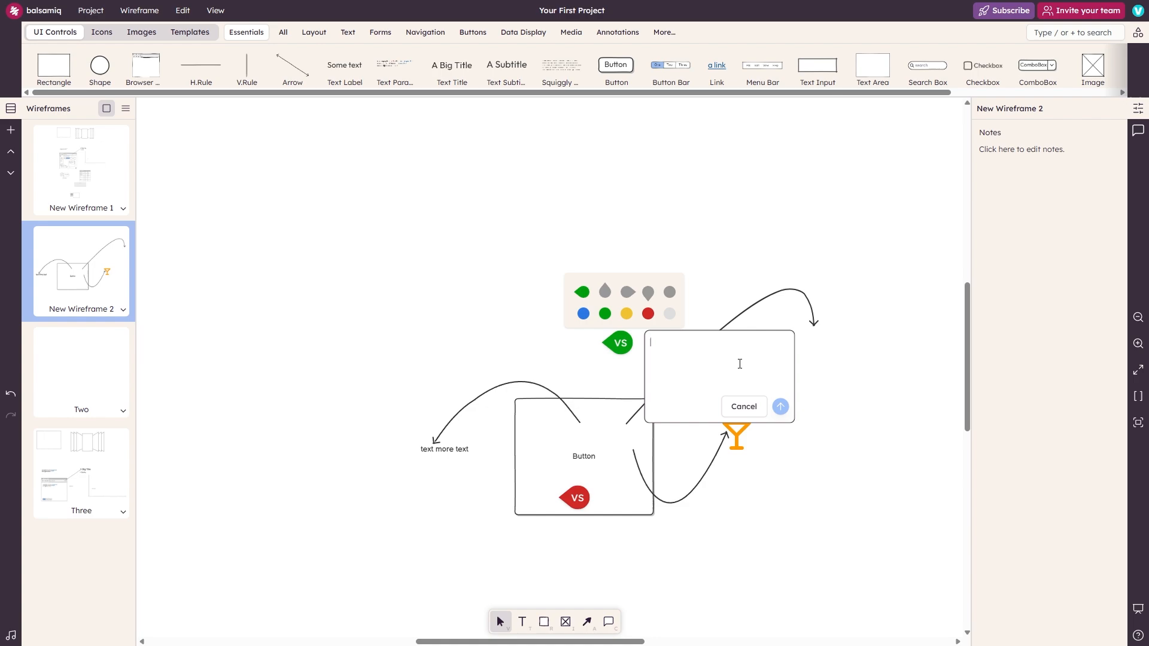
text(sadasdasd)
click(780, 406)
Step: Mark the "form setup looks good" comment as unread and draw an arrow of 150 by 100 beside the martini glass icon
key(a)
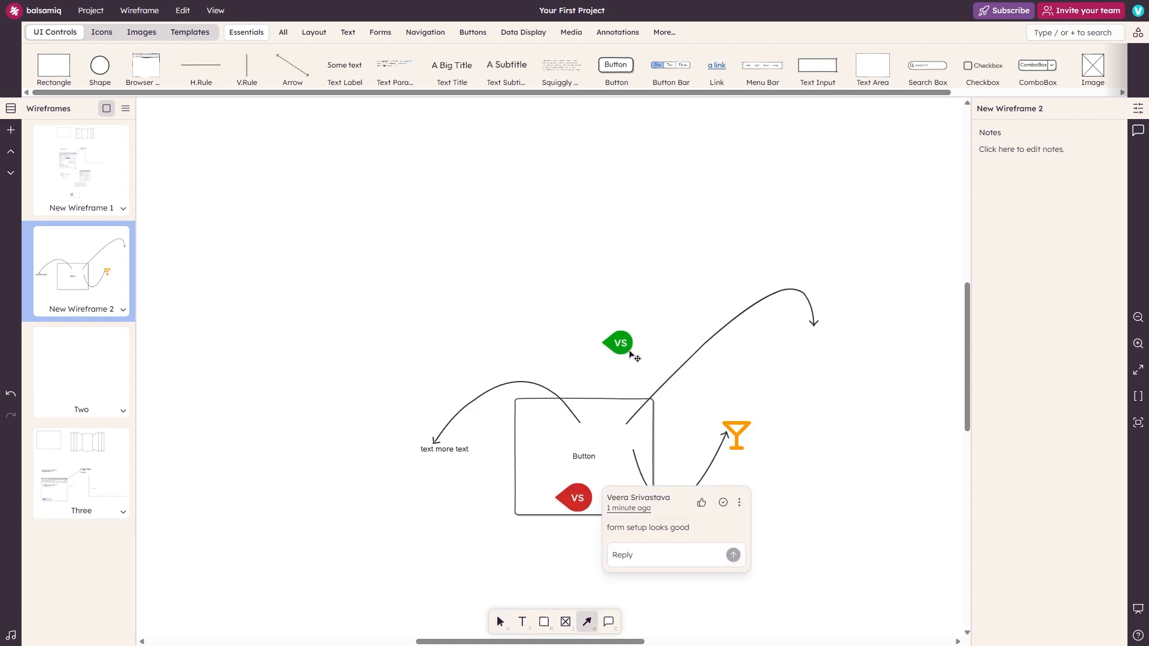
mouse_move(579, 501)
click(739, 502)
click(745, 527)
drag(788, 439, 877, 497)
Step: Edit the red-marked comment on the button to read "form setup looks goodasdas"
click(577, 501)
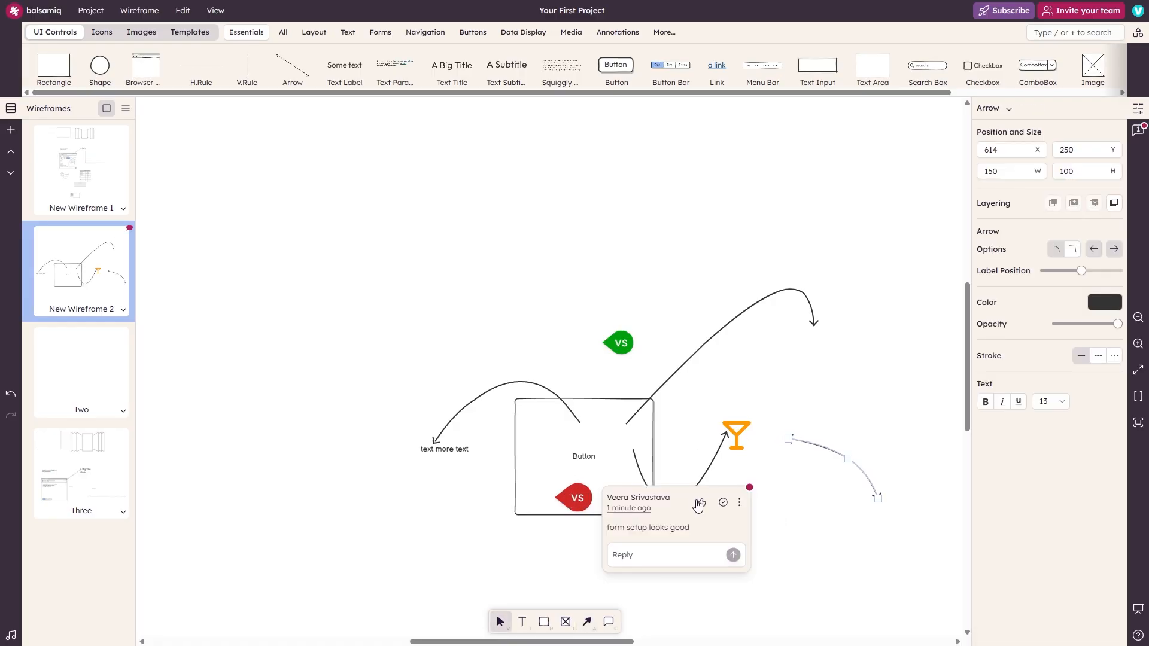
click(739, 502)
click(723, 547)
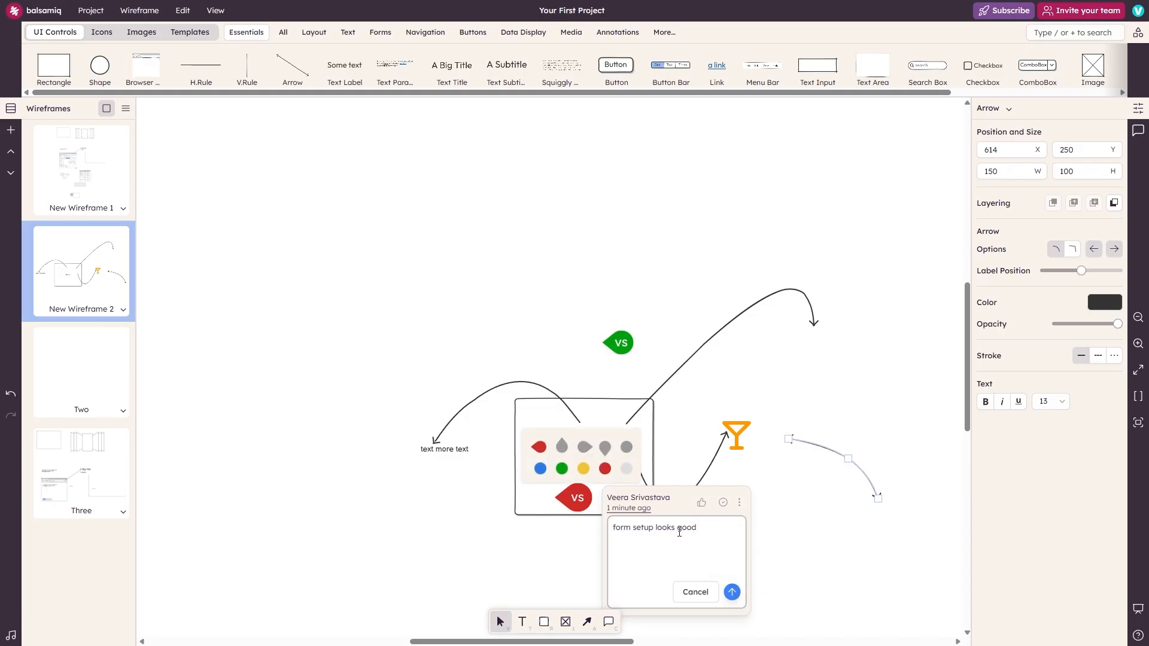
key(a)
click(711, 529)
text(asdas)
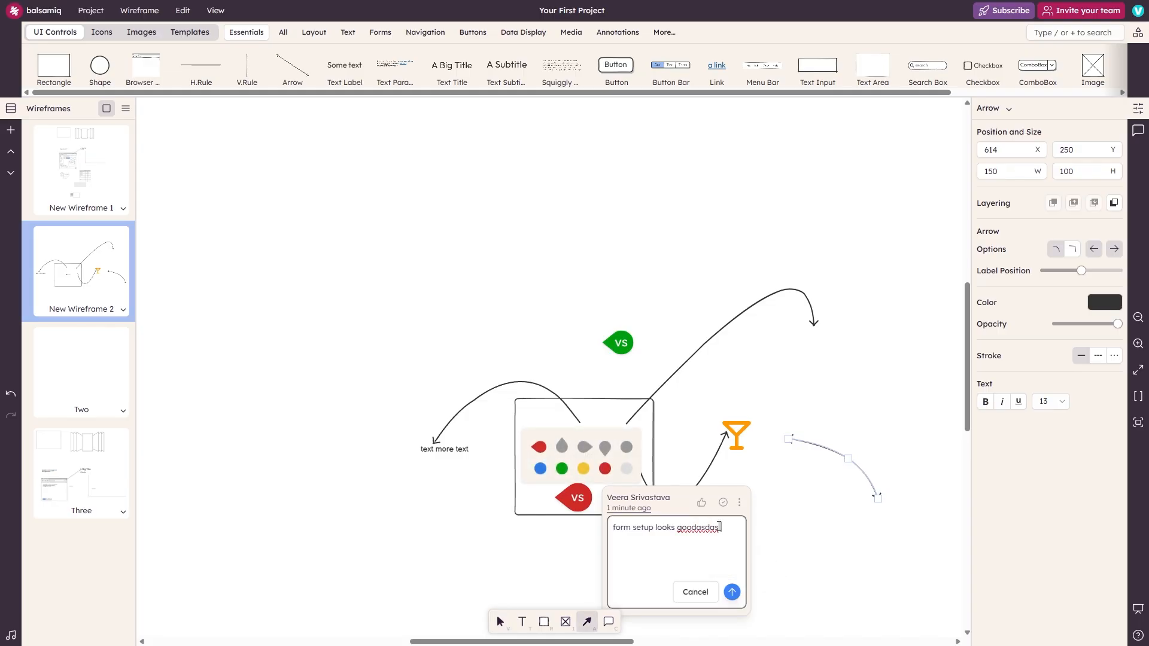
click(732, 591)
Step: Delete the edited red-marked comment and resolve the green-marked "sadasdasd" comment
click(738, 502)
click(733, 567)
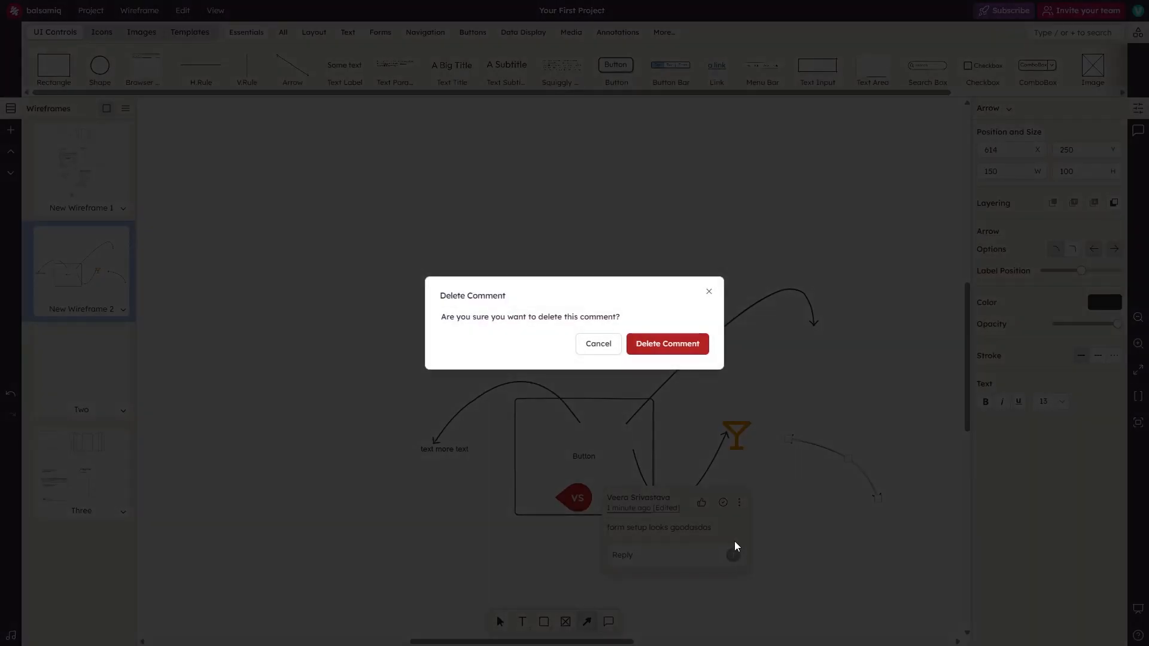
click(663, 339)
mouse_move(638, 358)
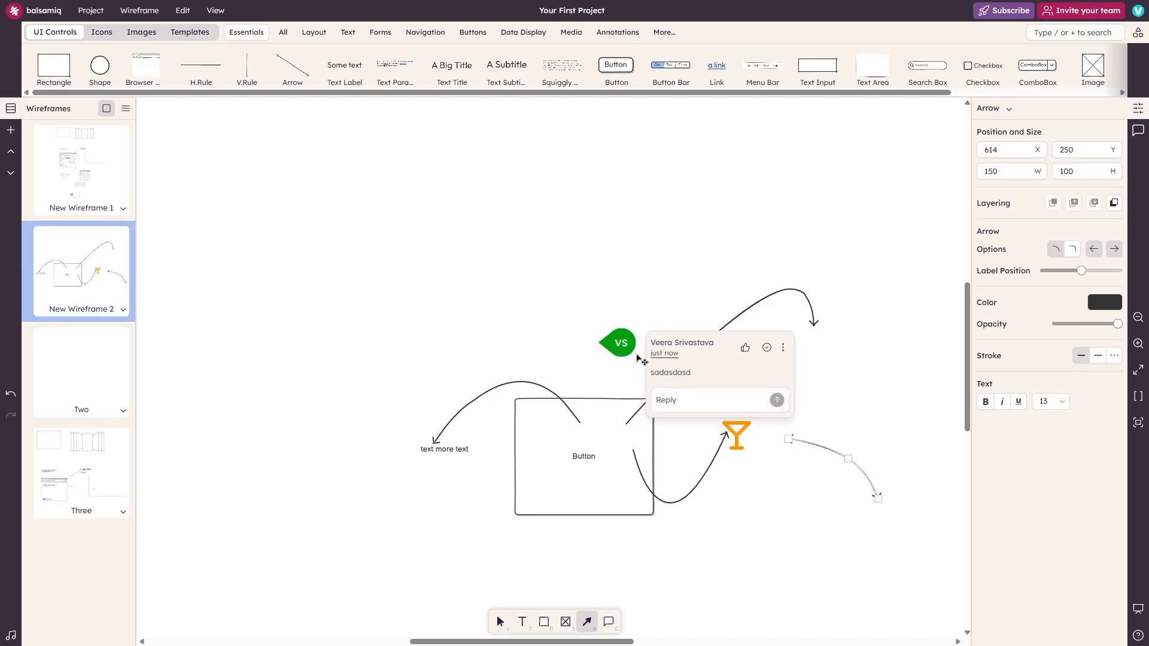
click(766, 347)
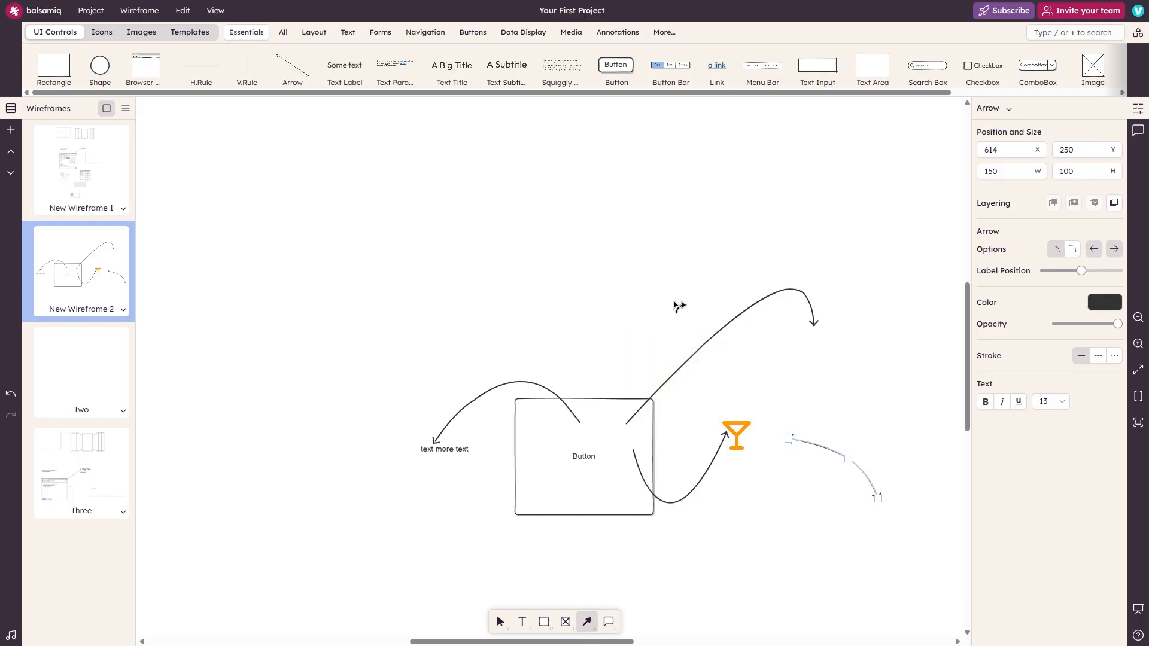
Step: Post the comment "werwe" just above the button with the default blue marker and view its available comment options
click(615, 620)
click(597, 417)
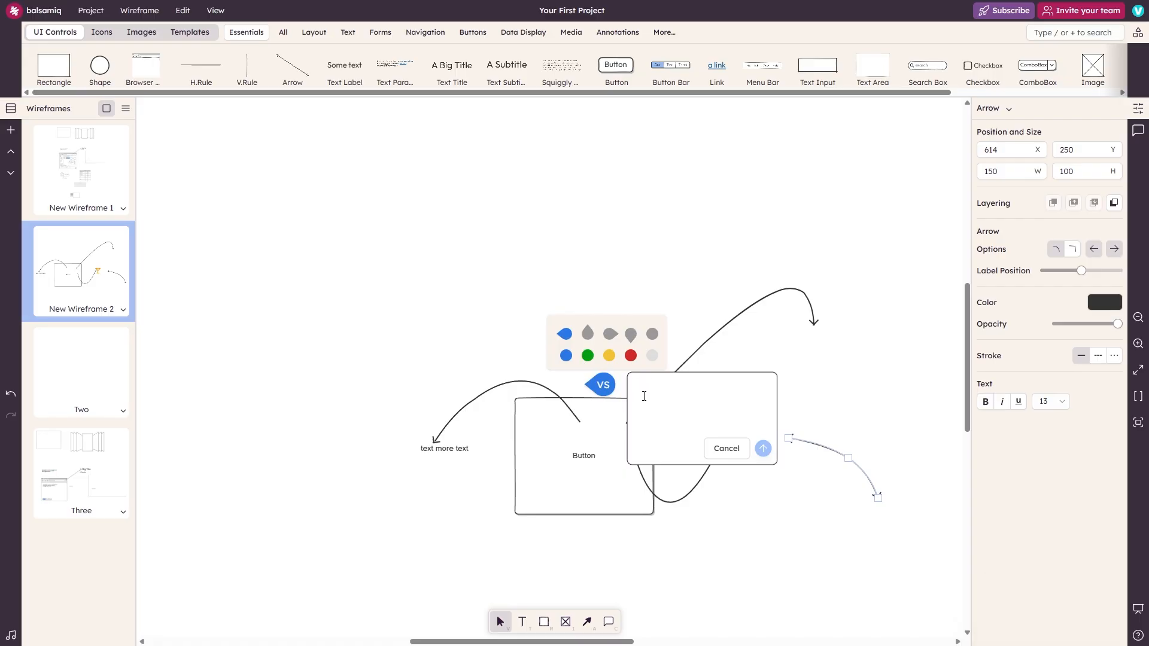
click(764, 459)
click(603, 384)
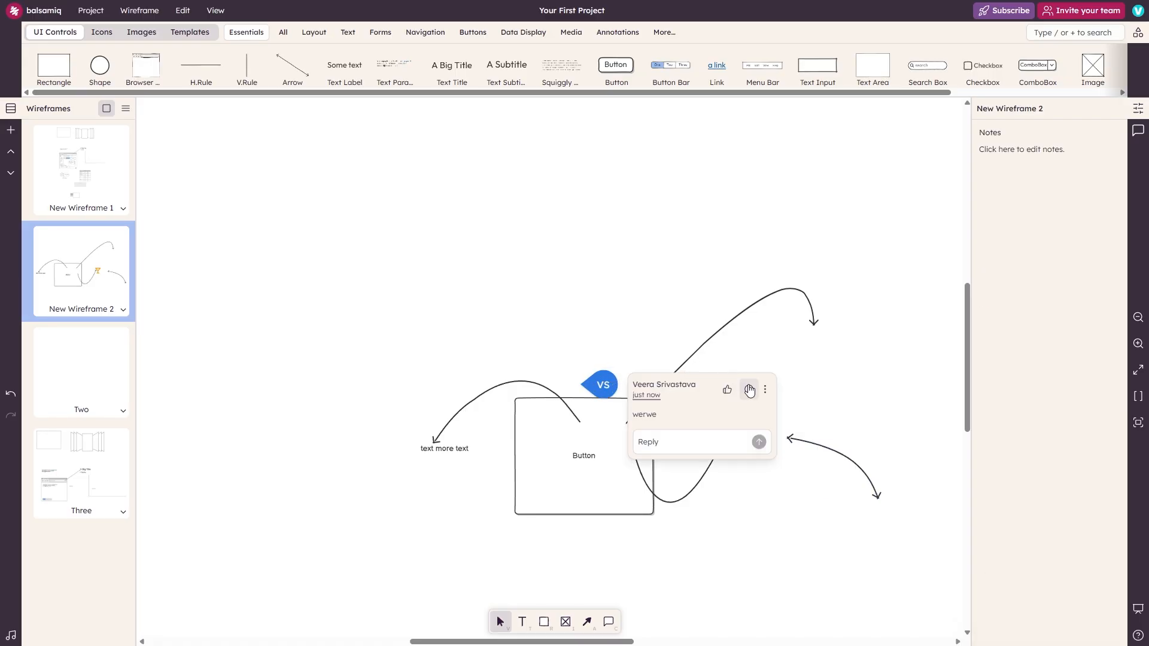
click(765, 389)
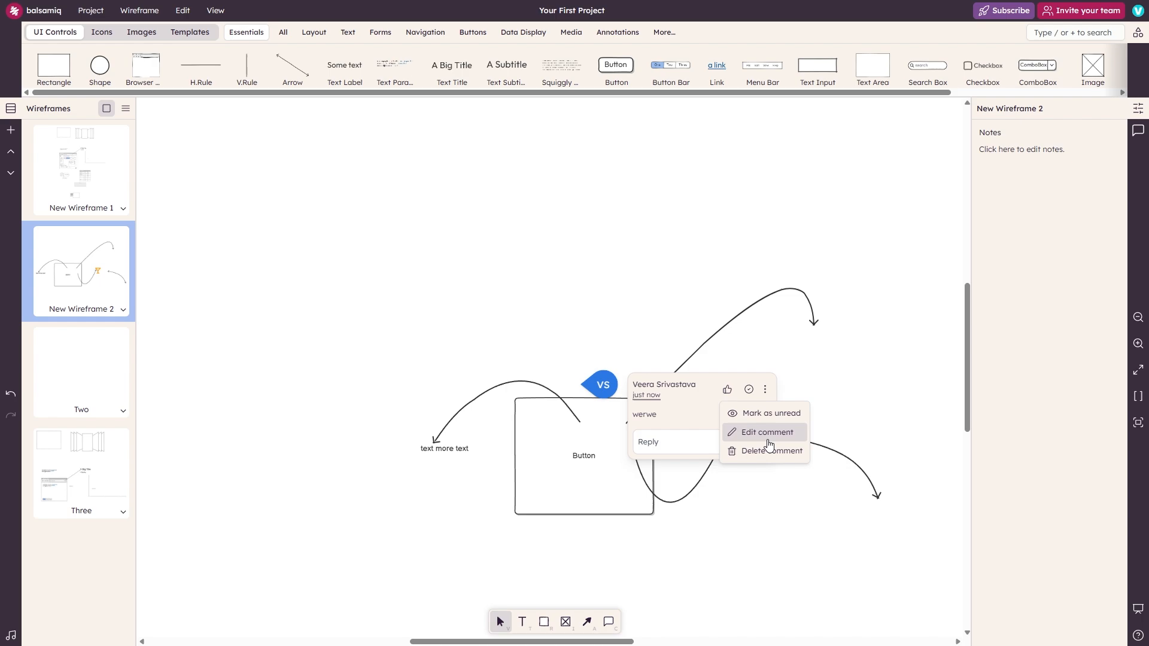
click(710, 408)
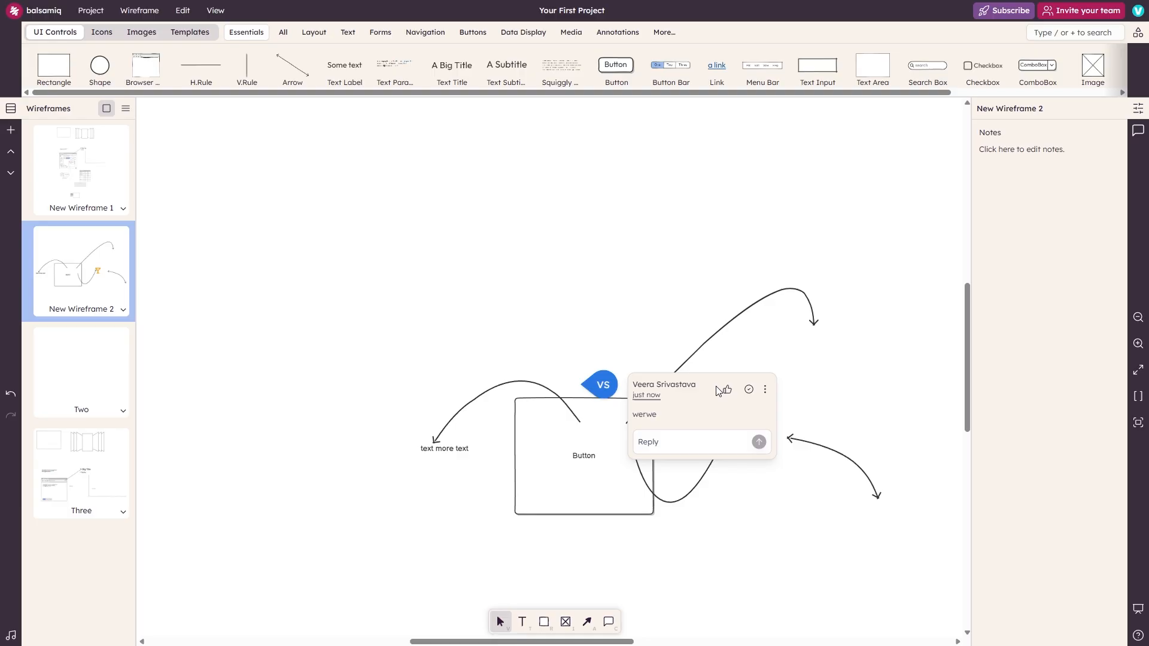
Step: Like the "werwe" comment, close it and reopen it from its blue marker to check the reaction
click(727, 392)
click(646, 440)
click(652, 344)
click(686, 326)
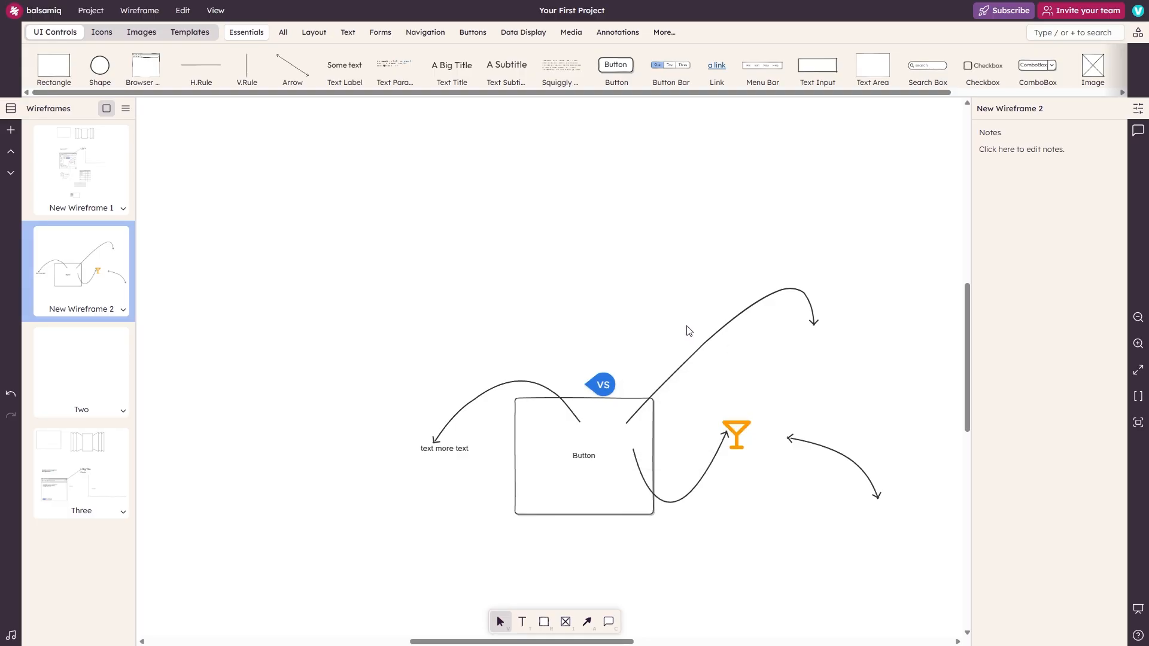
click(601, 389)
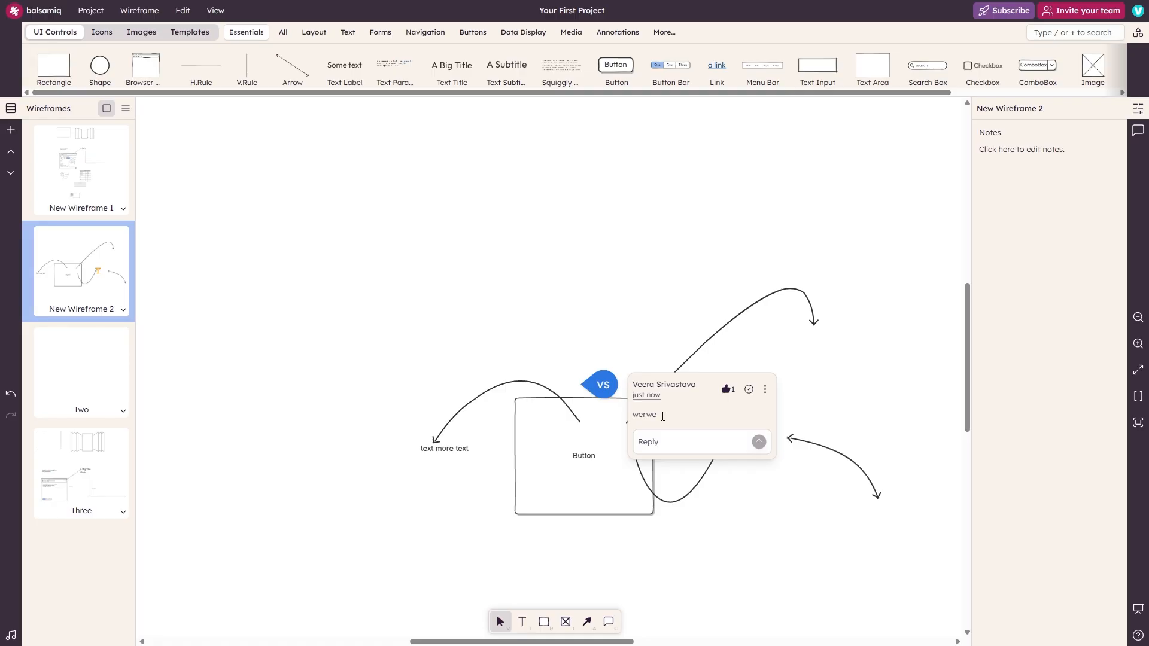
scroll(772, 317, right, 5)
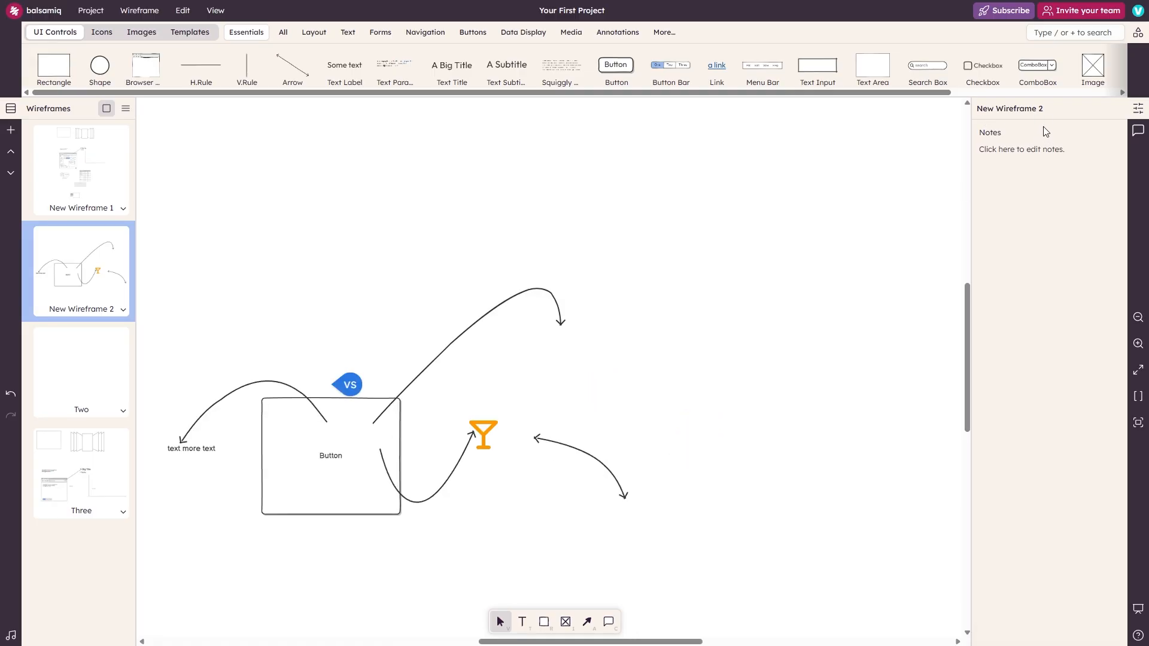
Step: Hide and reshow the control properties, and convert the large button into a Circle Button
click(1138, 108)
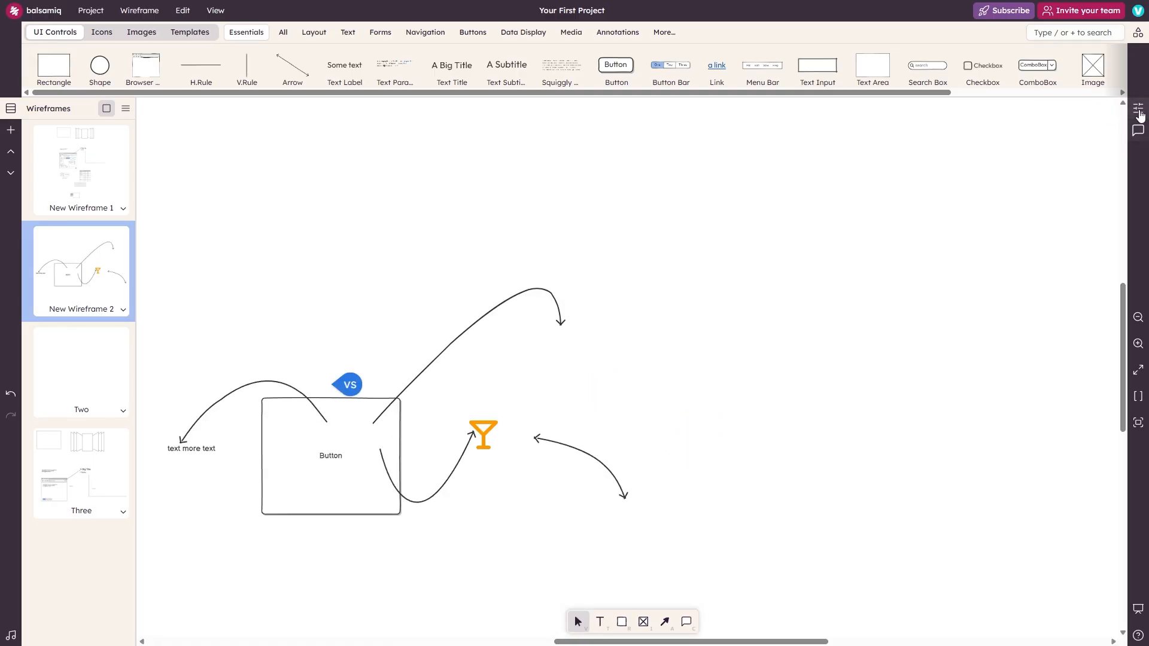
click(1138, 109)
click(342, 463)
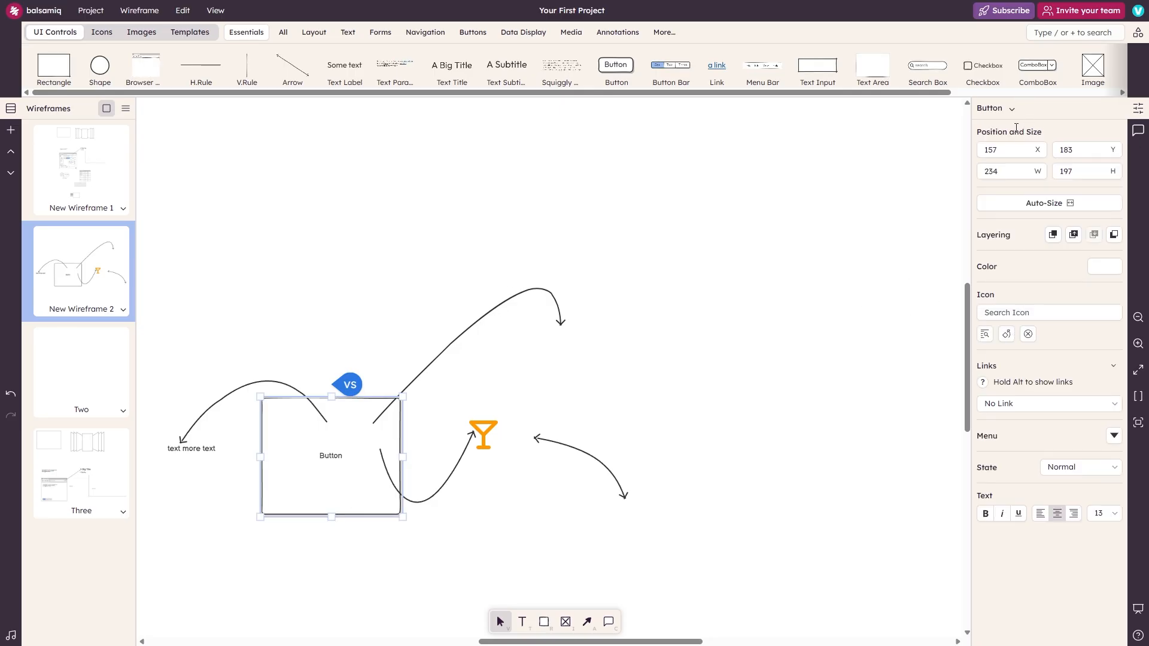
click(993, 109)
click(1012, 188)
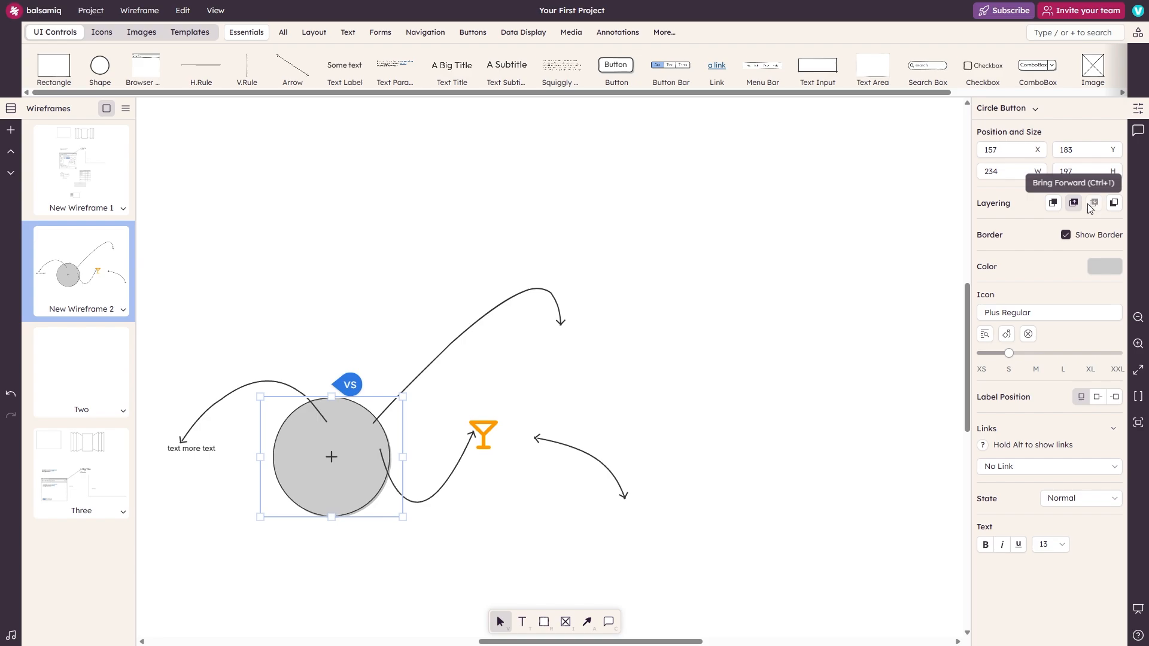
Step: Toggle the circle button's border off and back on, and set its fill color to light green
click(1067, 236)
click(1068, 235)
click(1103, 265)
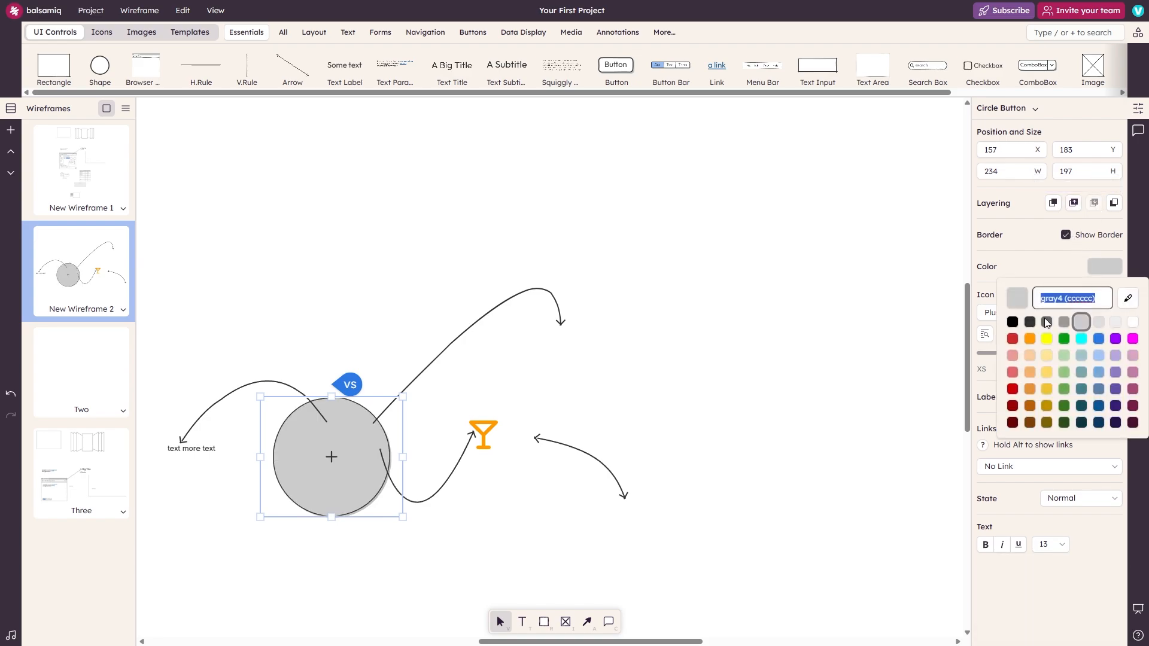
click(1066, 362)
Step: Try the Album Collection Circle Plus Regular and Table Solid icons on the circle button, and remove the icon
click(1081, 317)
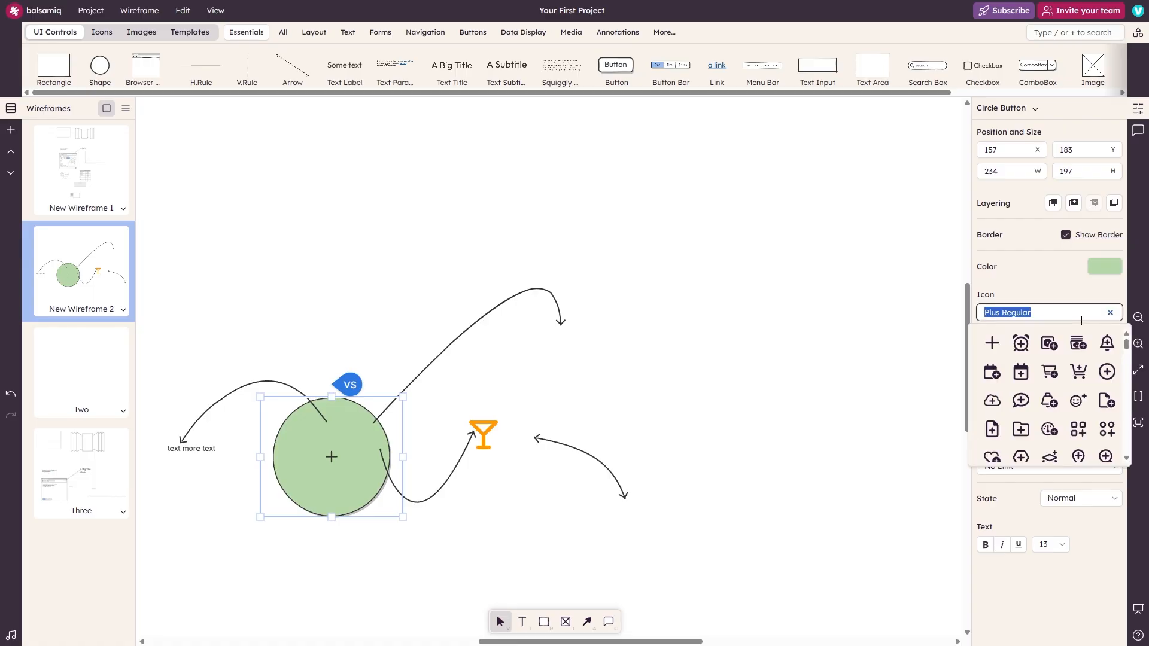
click(1070, 355)
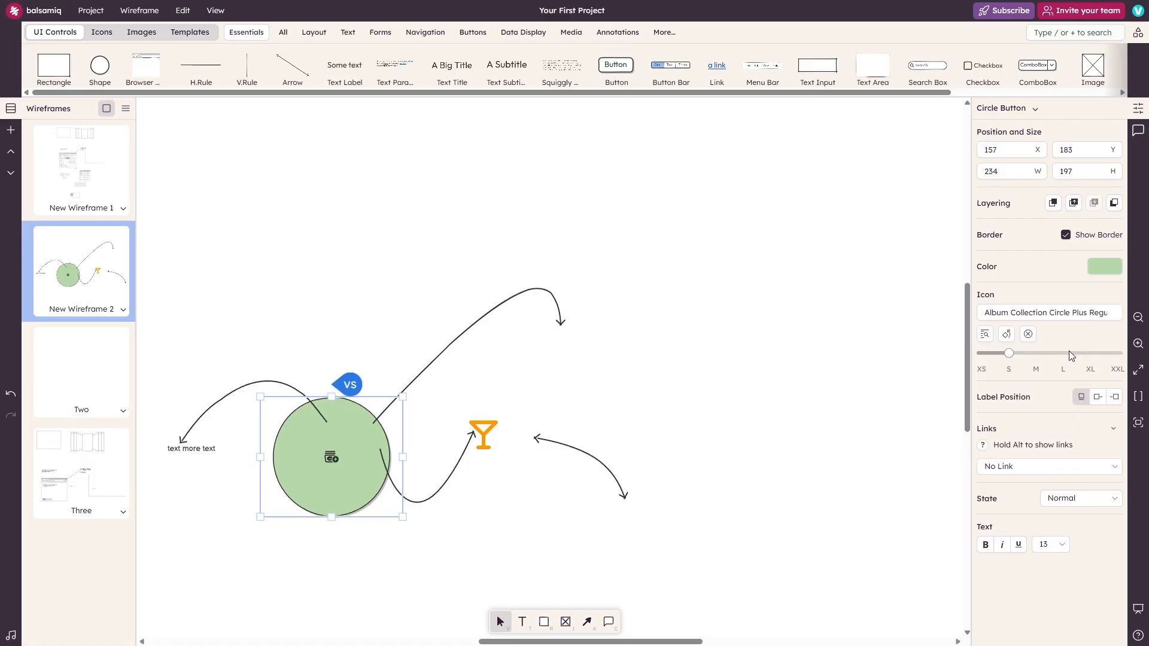
click(1102, 312)
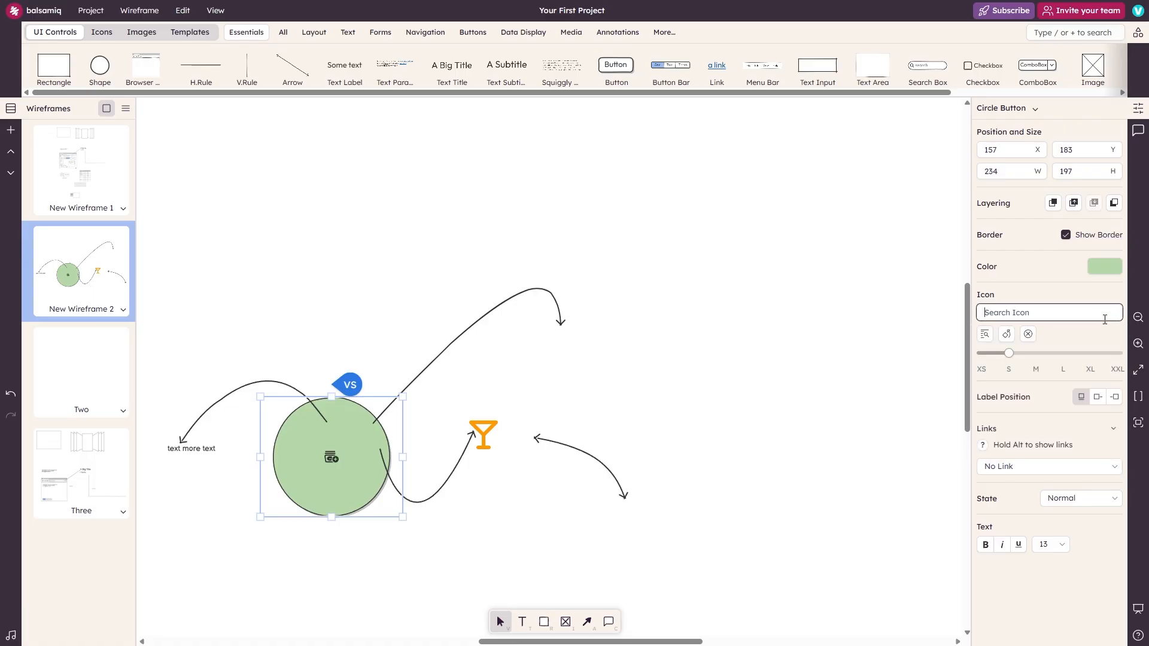
text(t)
click(1057, 349)
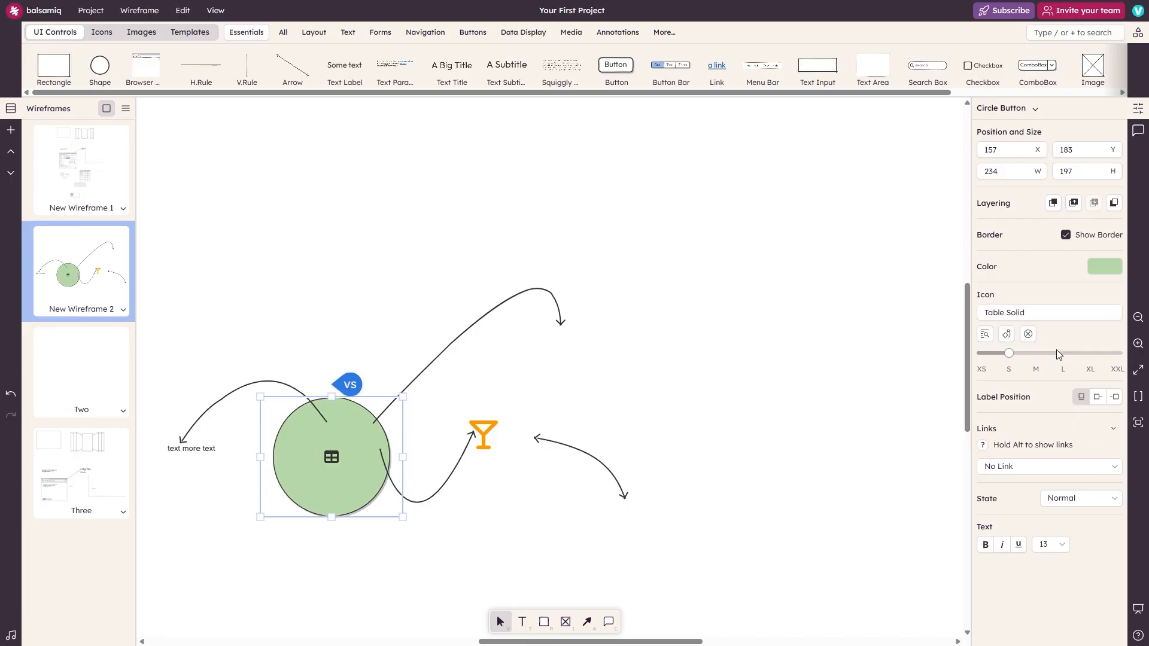
click(1008, 338)
click(1010, 335)
click(1028, 334)
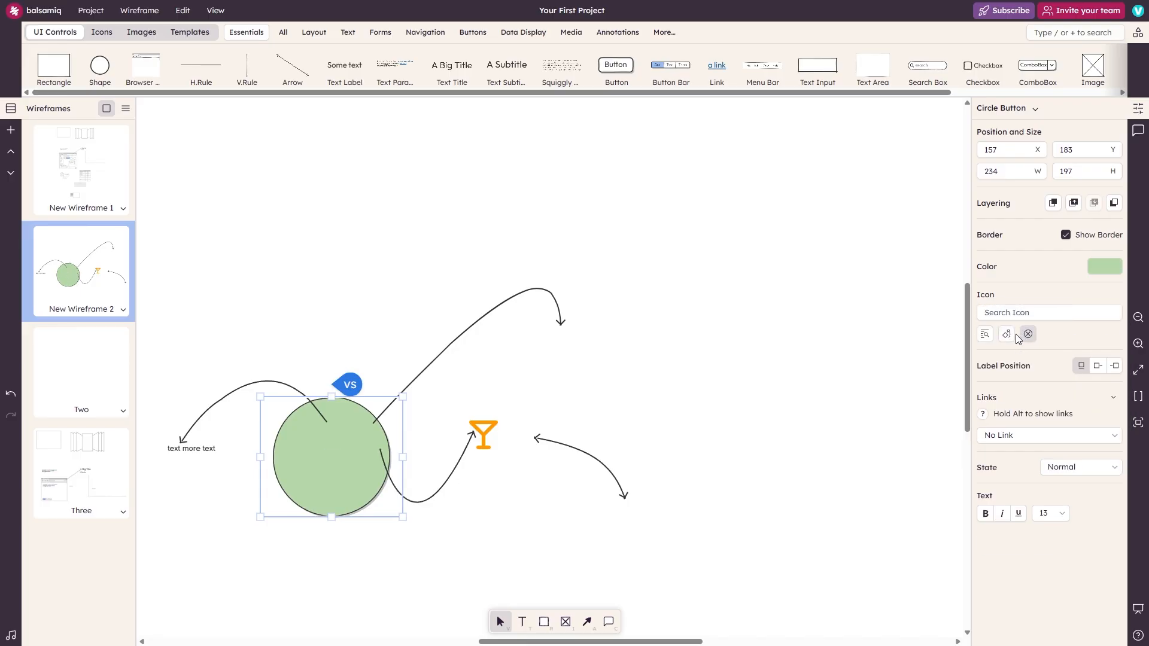
Step: Give the circle button the Dice Five Regular icon at XL size from the icon library's Gaming category, also searching for "sword"
click(990, 336)
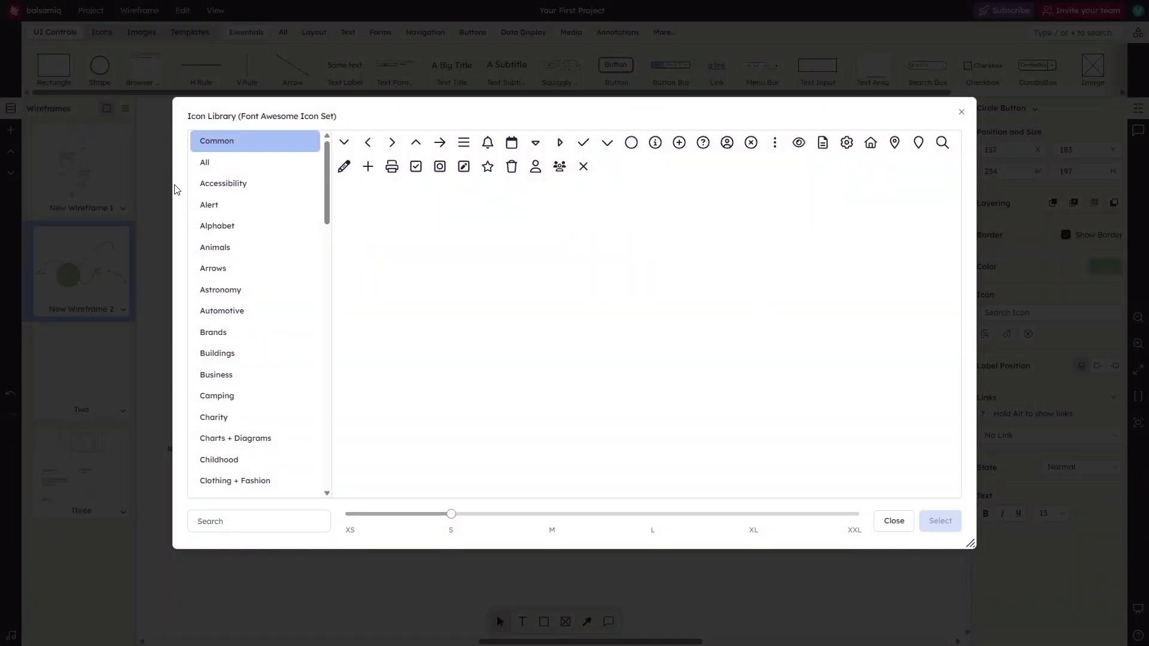
scroll(249, 246, down, 6)
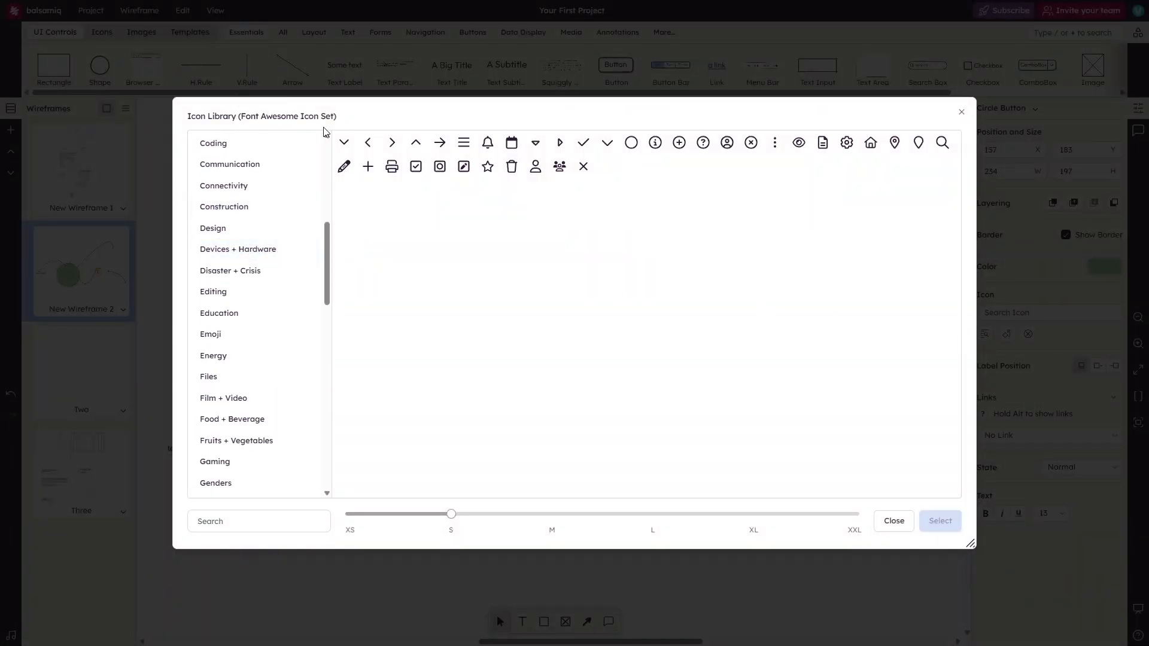
click(215, 461)
click(439, 215)
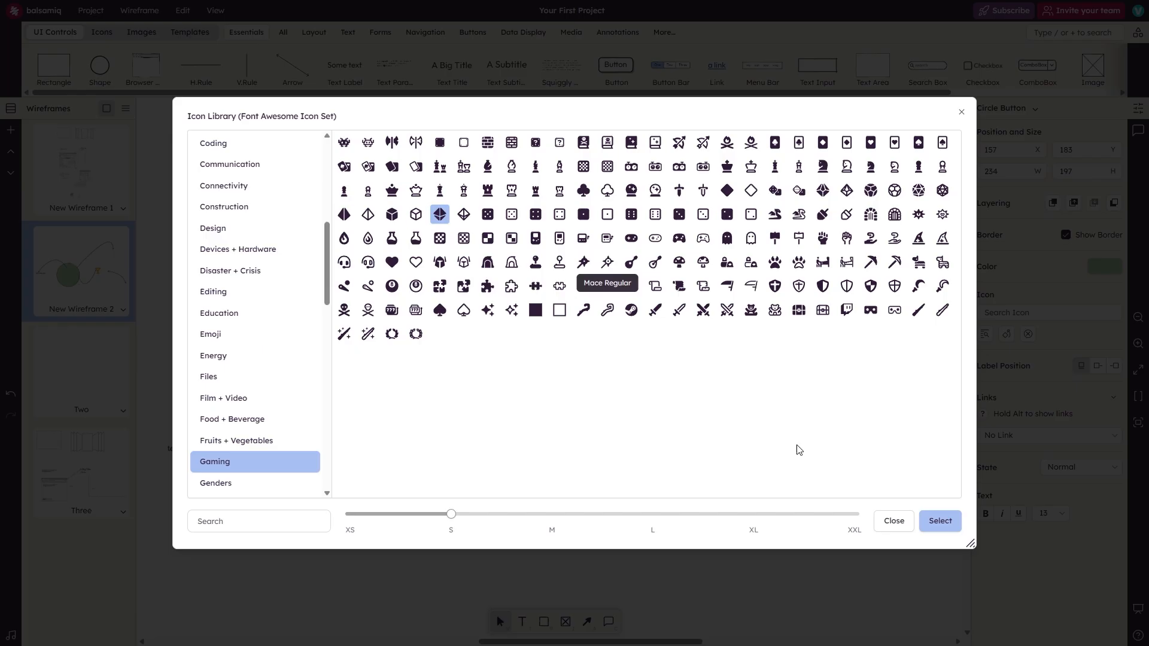
drag(451, 520, 777, 504)
click(691, 442)
click(327, 528)
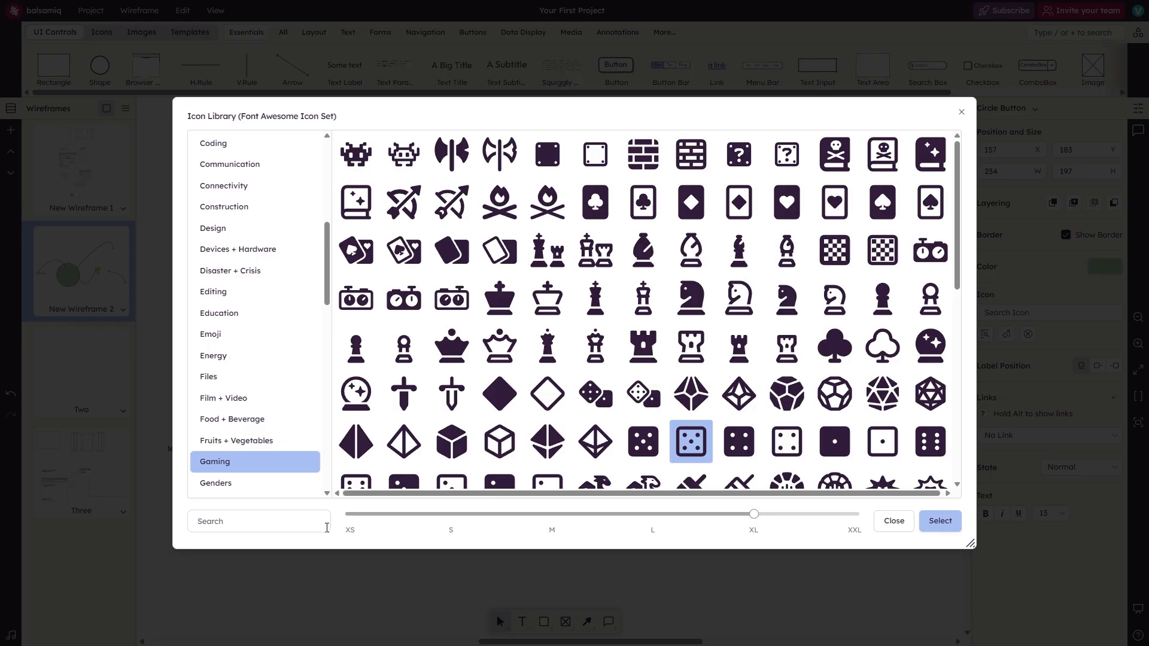
text(sword)
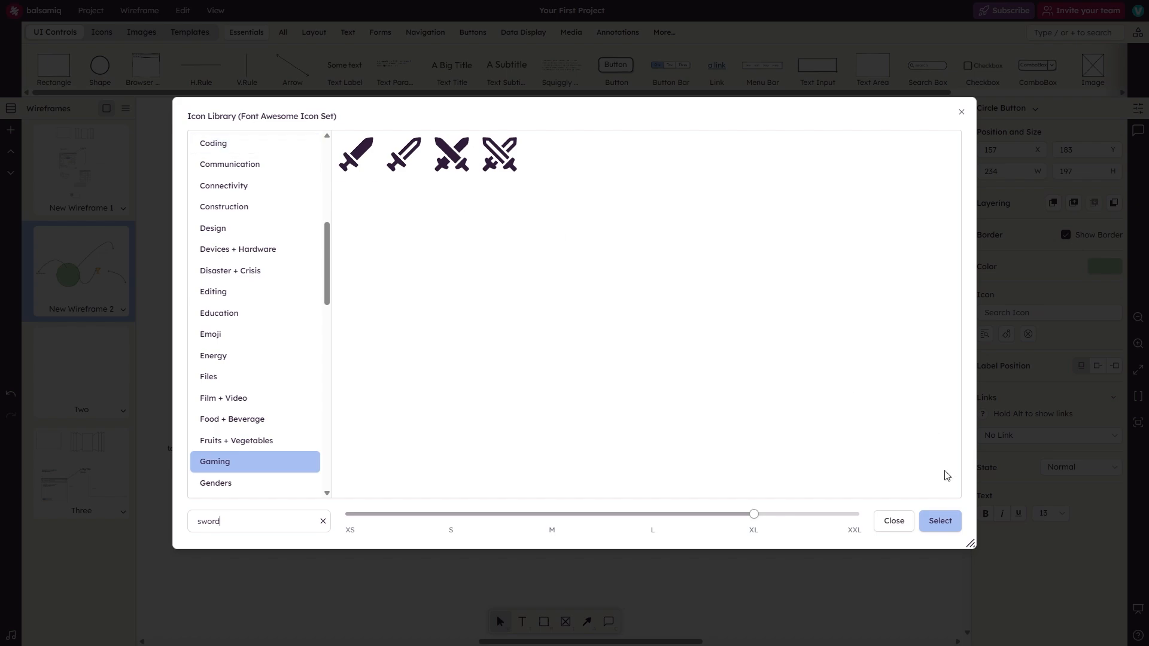
click(941, 523)
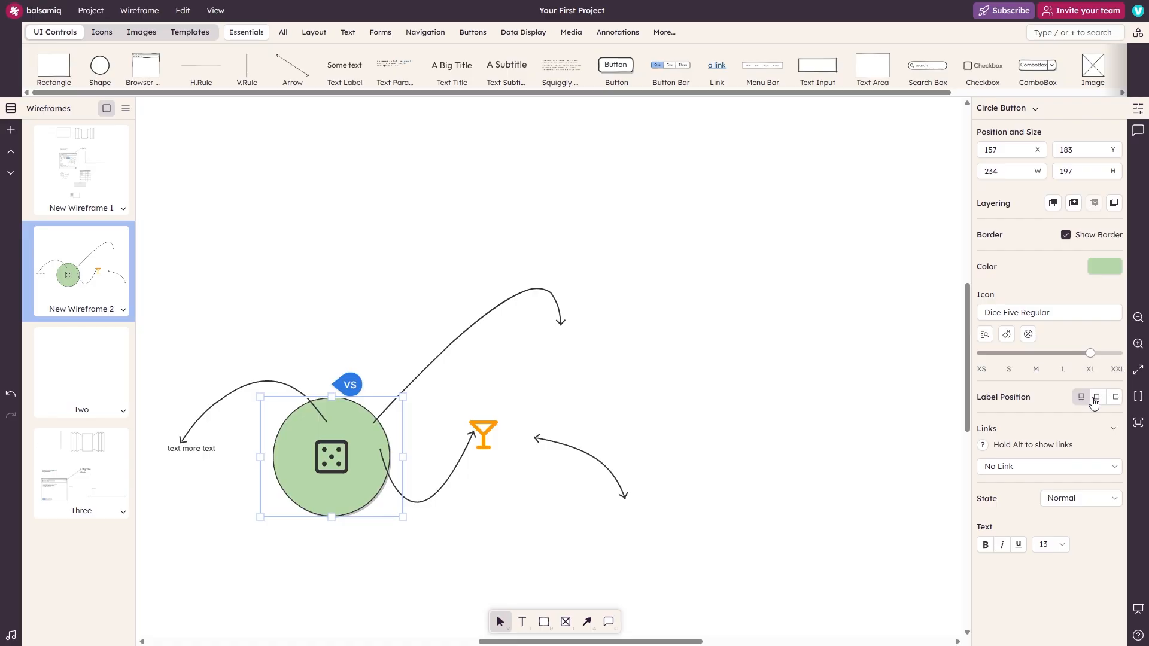
Step: Label the circle button "text" with the label placed to the left of the dice icon
click(1115, 400)
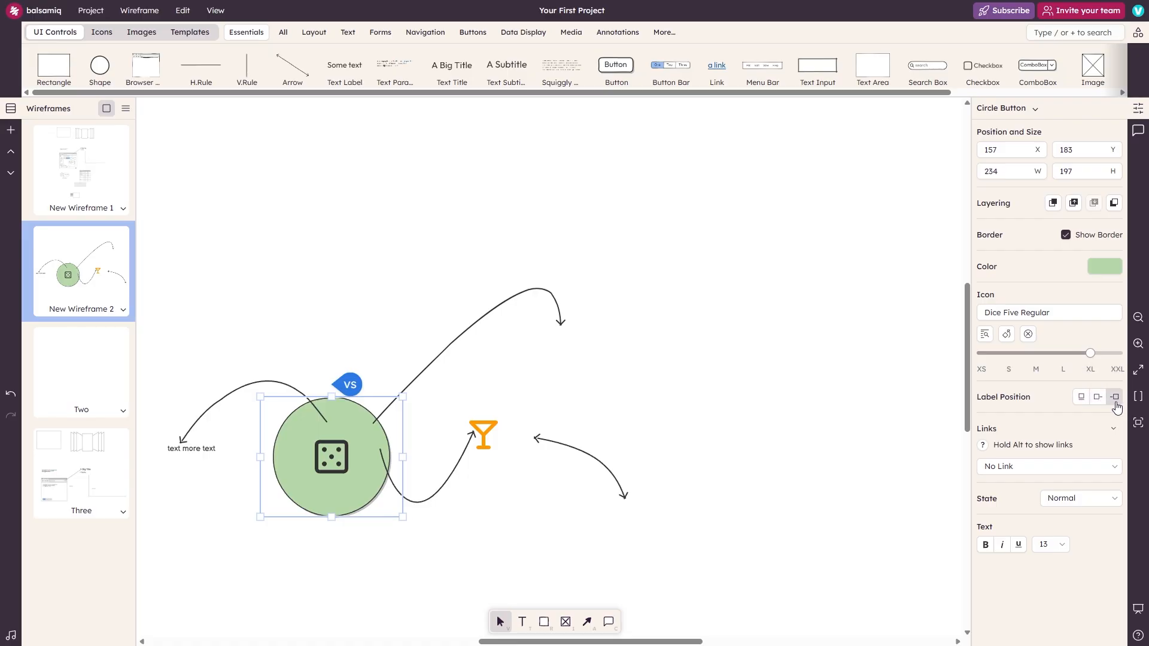
double_click(333, 438)
text(text)
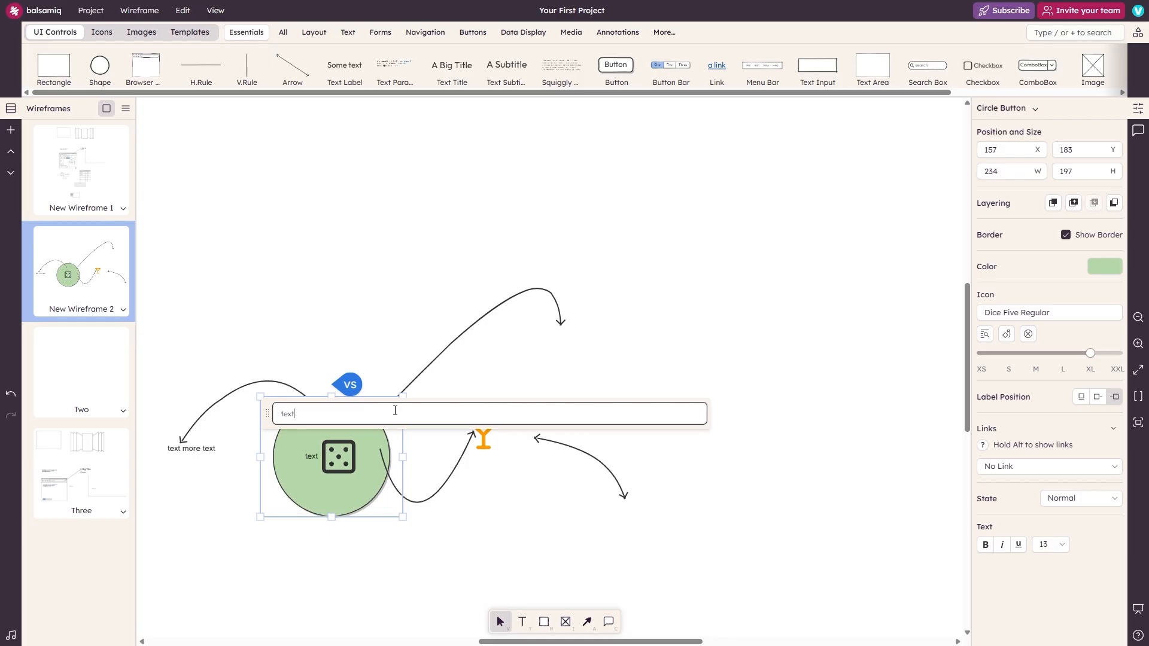
click(426, 349)
click(333, 458)
double_click(333, 458)
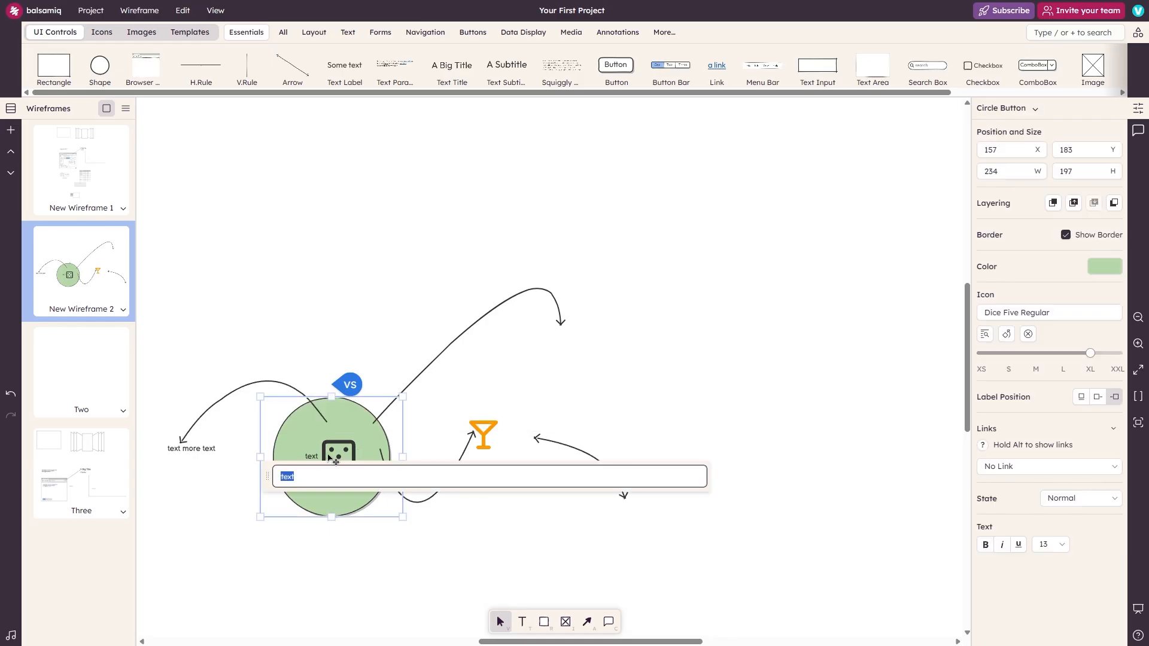
Step: Cycle the circle button's label through all three positions and leave it below the dice icon
click(1087, 399)
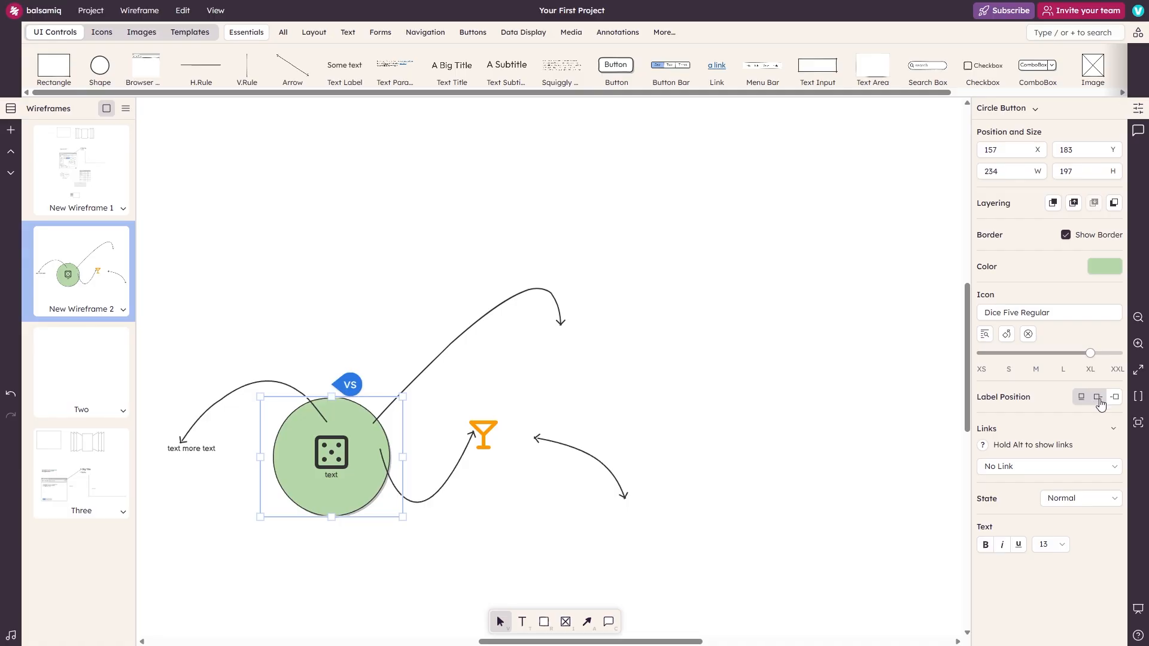
click(1099, 399)
click(1113, 400)
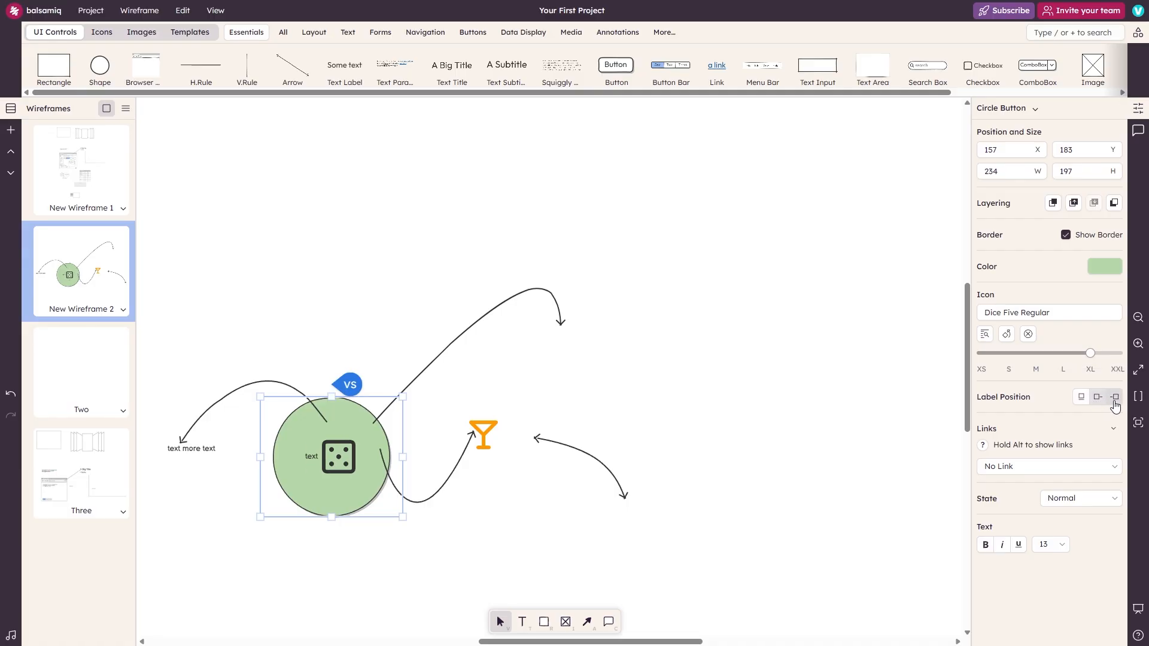
click(1083, 400)
click(1099, 401)
click(1108, 400)
scroll(305, 479, up, 3)
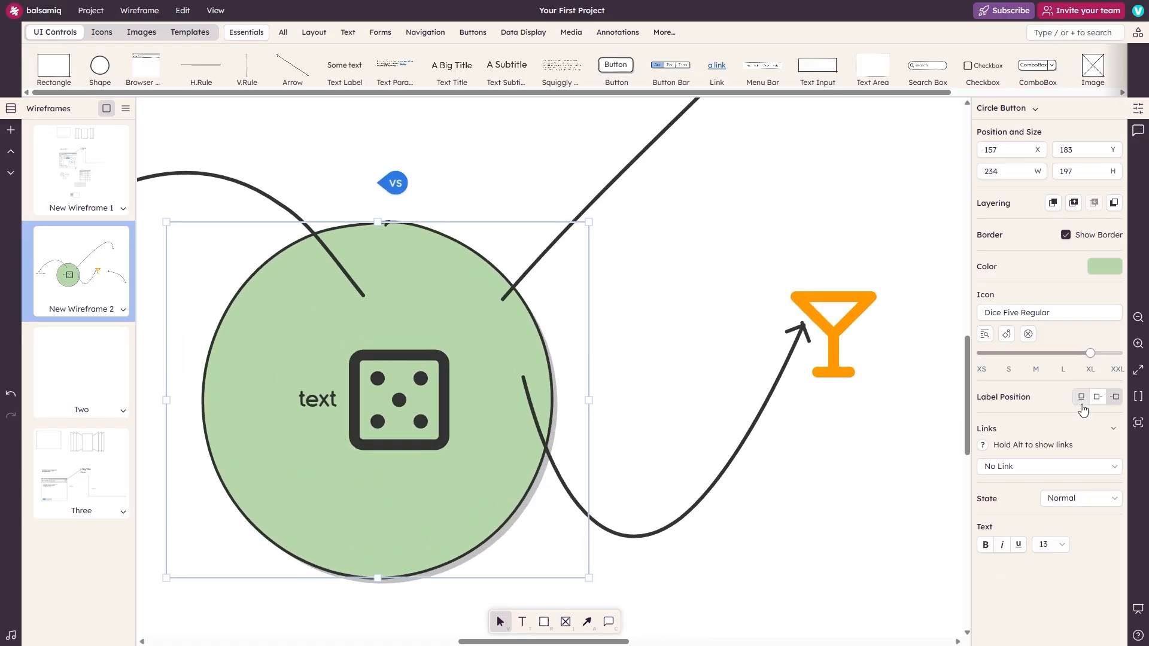
click(1081, 399)
click(1097, 398)
click(1114, 398)
click(1081, 398)
click(1097, 398)
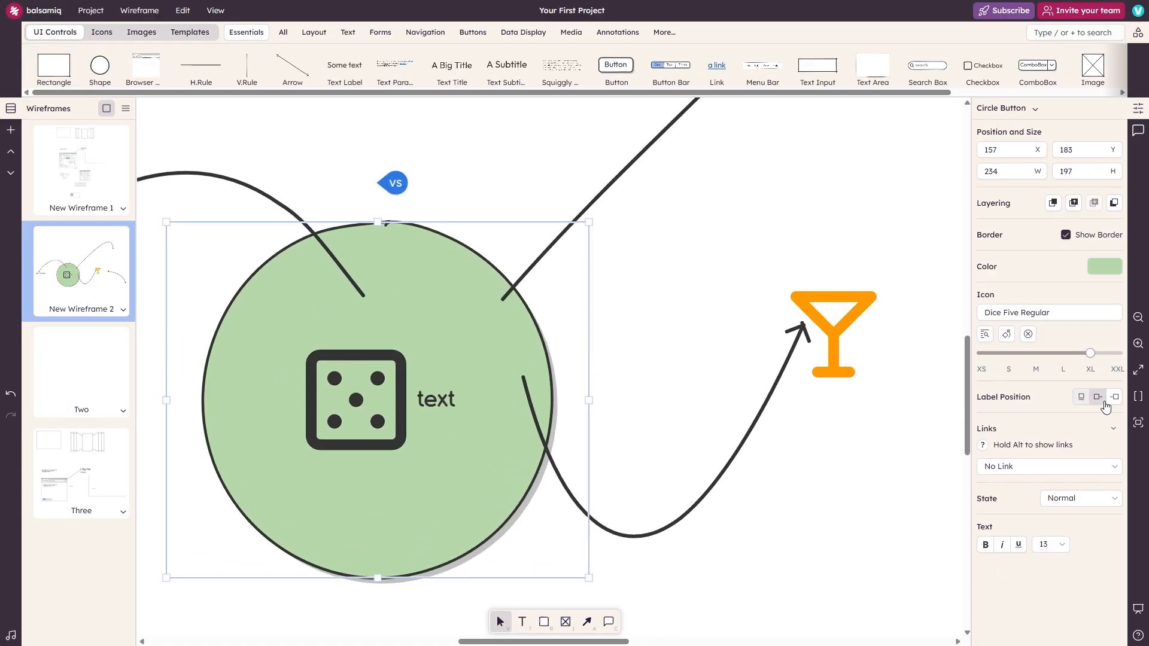
click(1114, 397)
click(1081, 397)
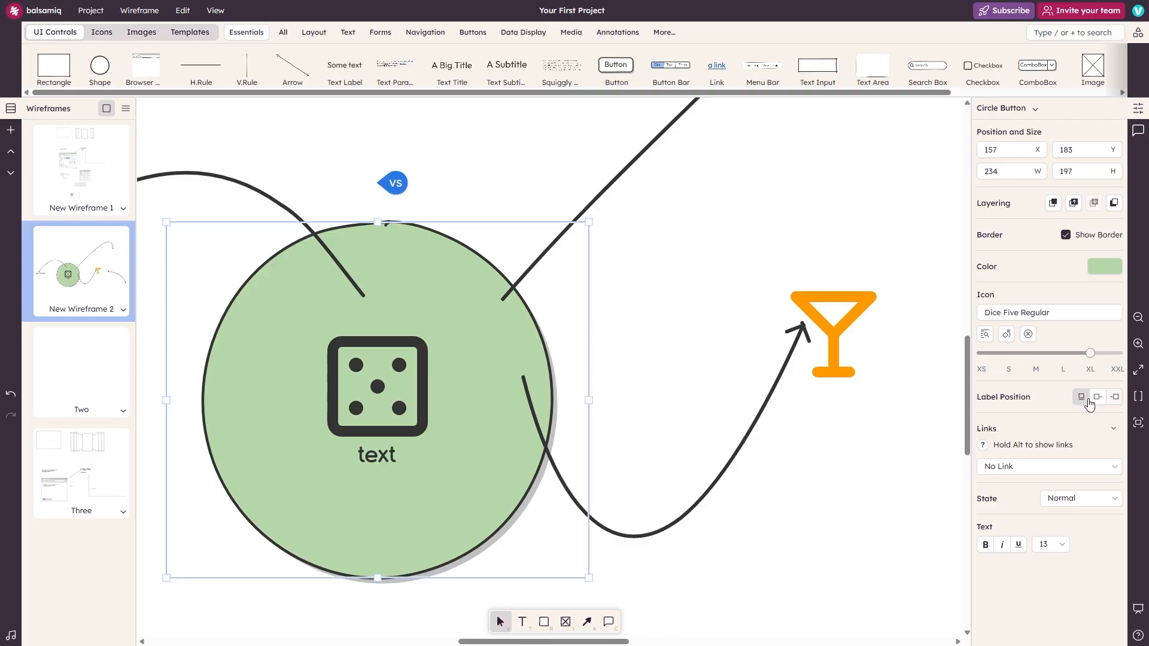
click(1057, 468)
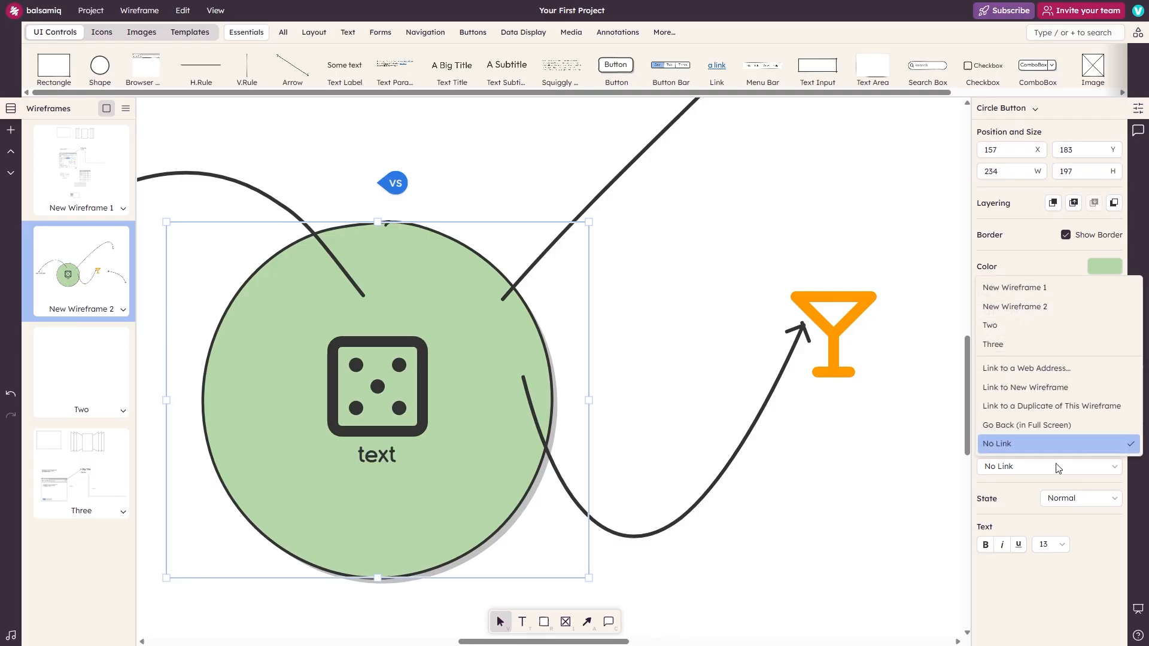
click(1018, 370)
click(643, 326)
text(g)
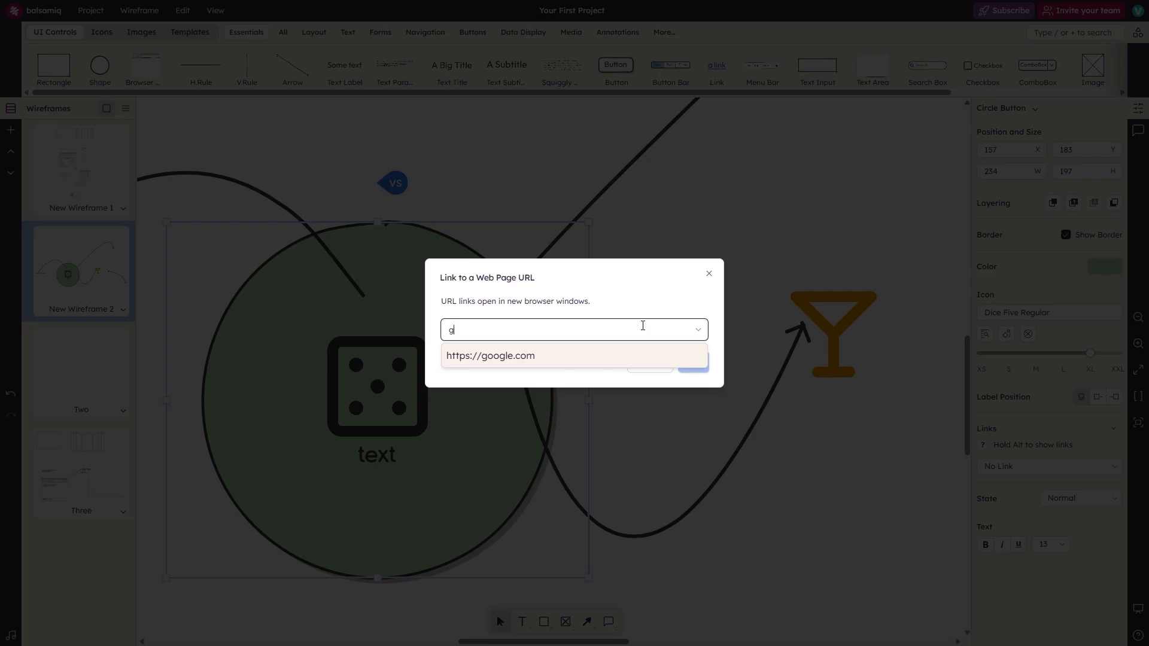
text(oo)
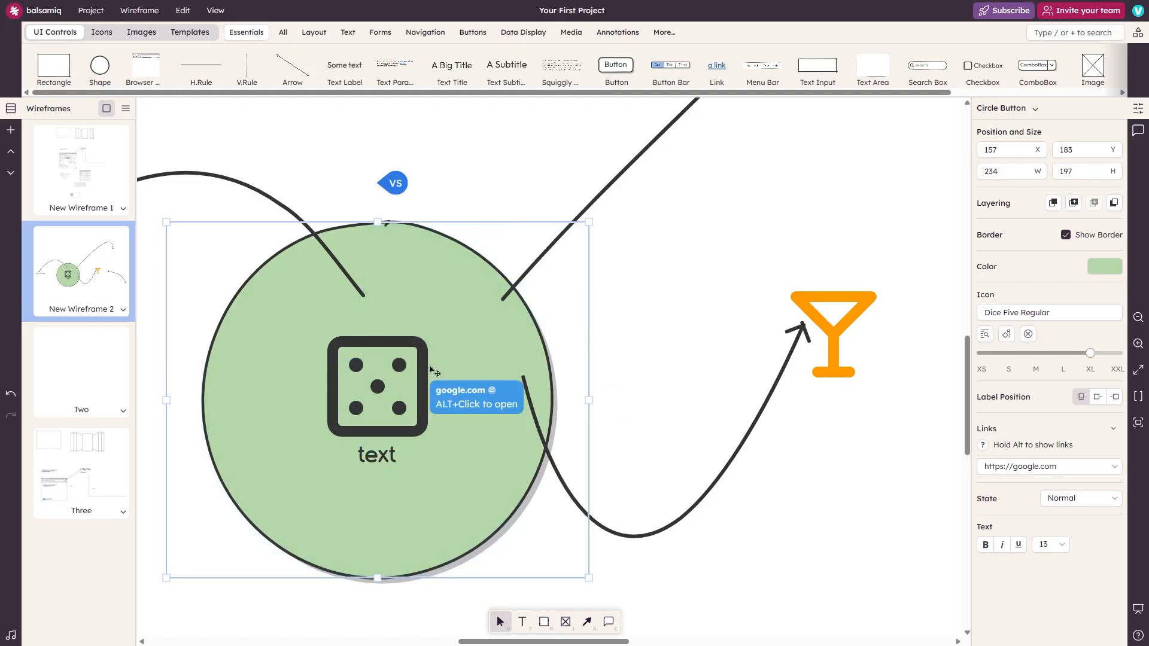
Step: Open the circle button's Google link to test it and return to the Balsamiq wireframe
alt+click(423, 370)
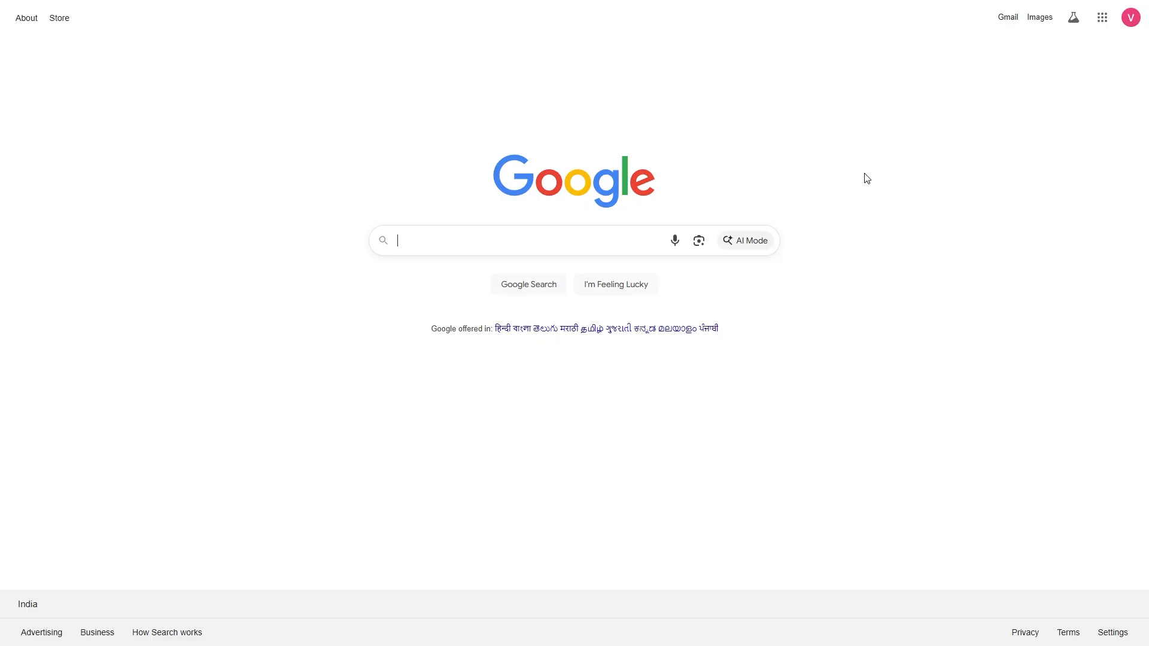
key(F11)
click(89, 10)
key(F11)
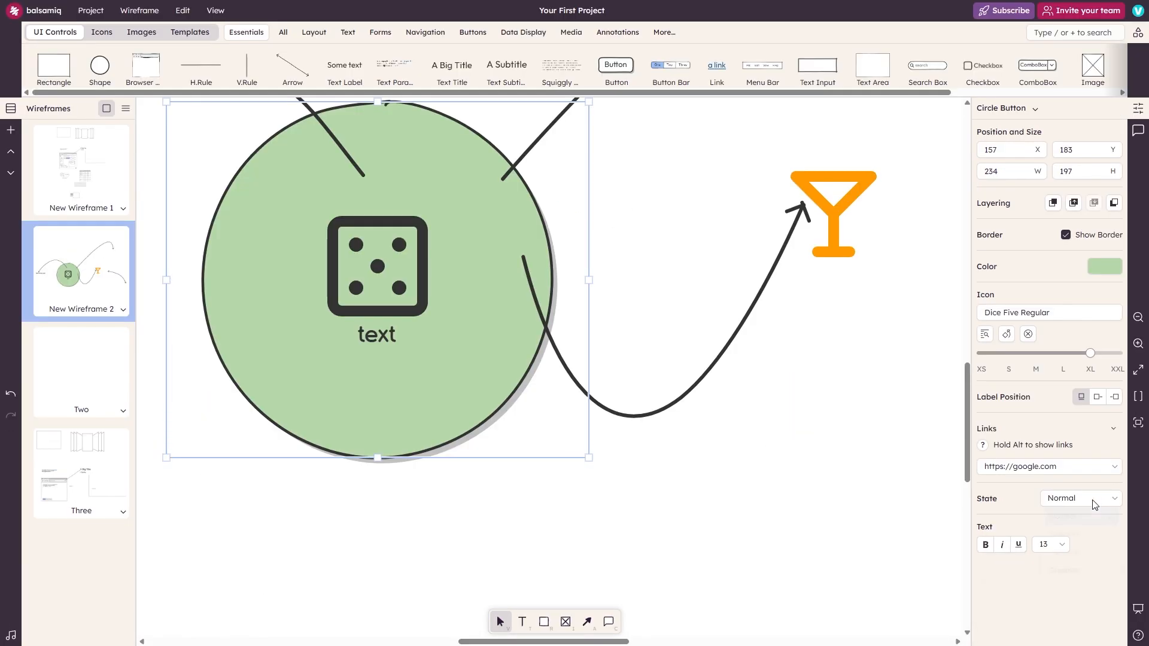
Step: Set the circle button's state to Selected and check its appearance
click(1092, 504)
click(1087, 541)
scroll(411, 286, up, 1)
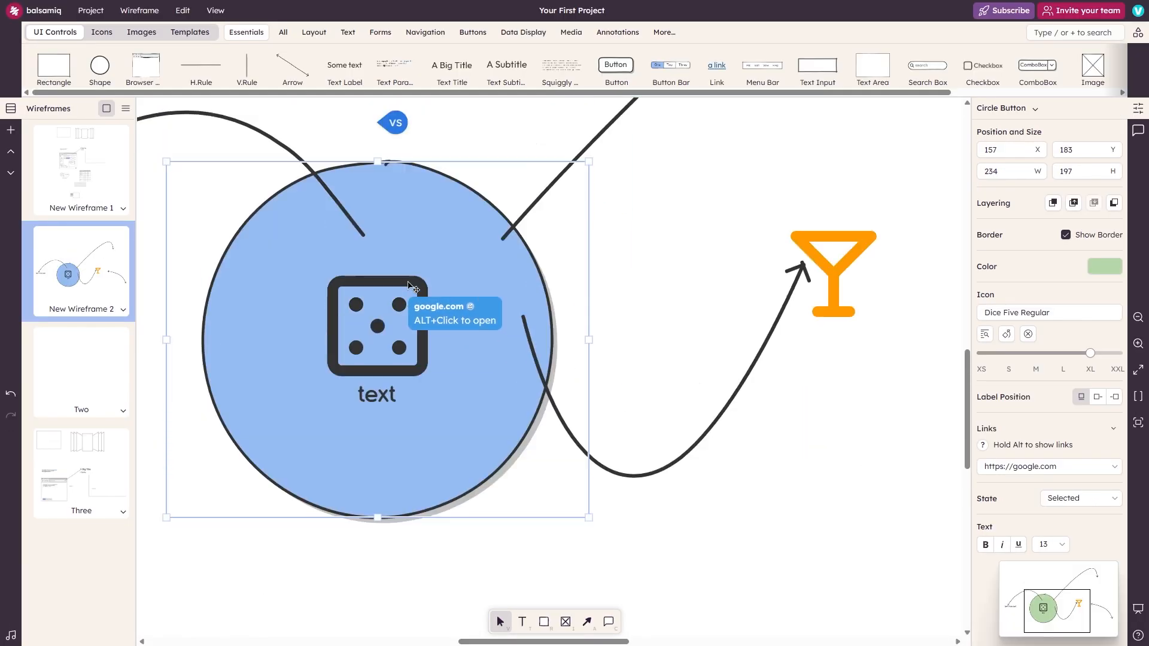
scroll(412, 286, up, 1)
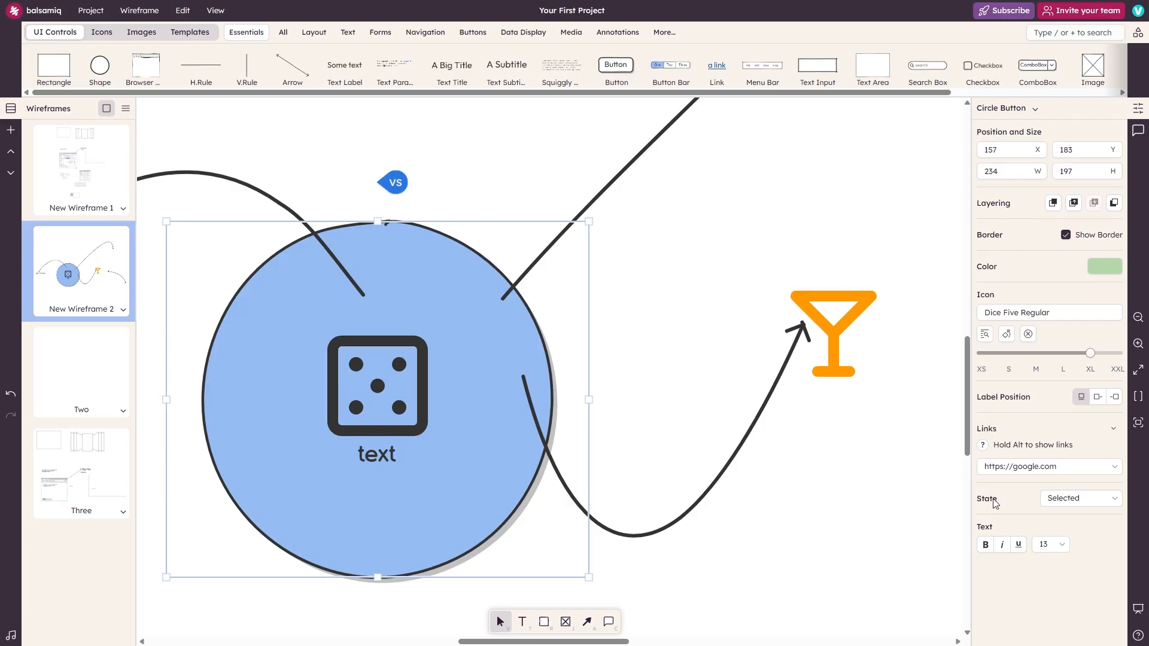
Step: Set the circle button's state to Focused and move it to about X 165, Y 193
click(1073, 505)
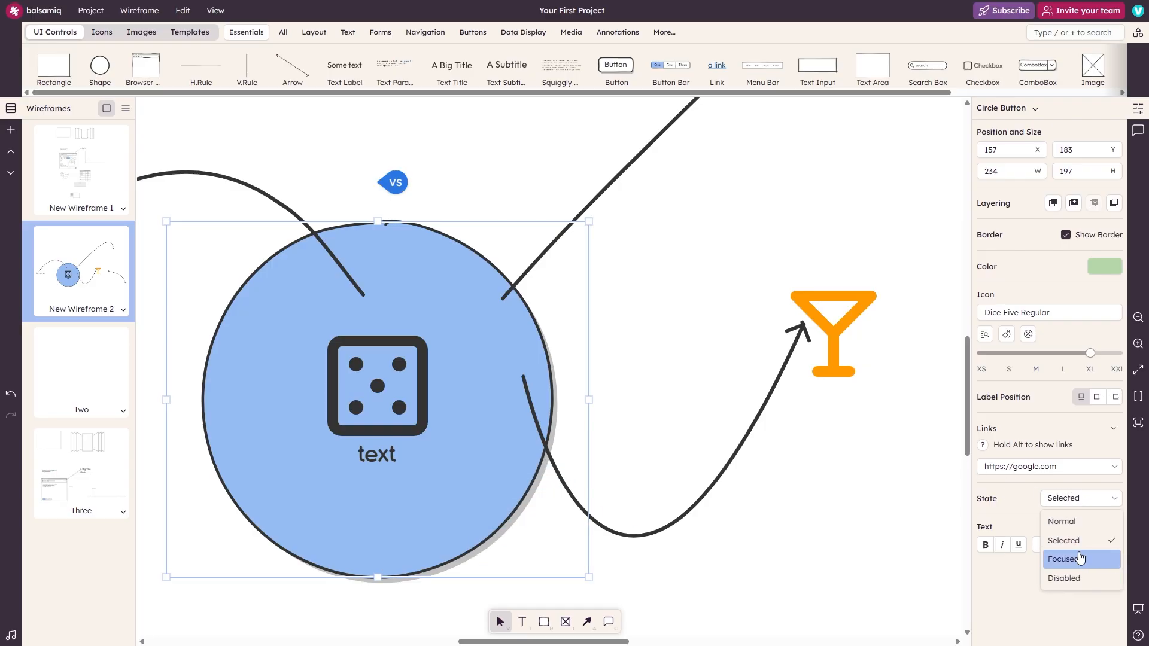
click(1080, 558)
drag(367, 328, 379, 345)
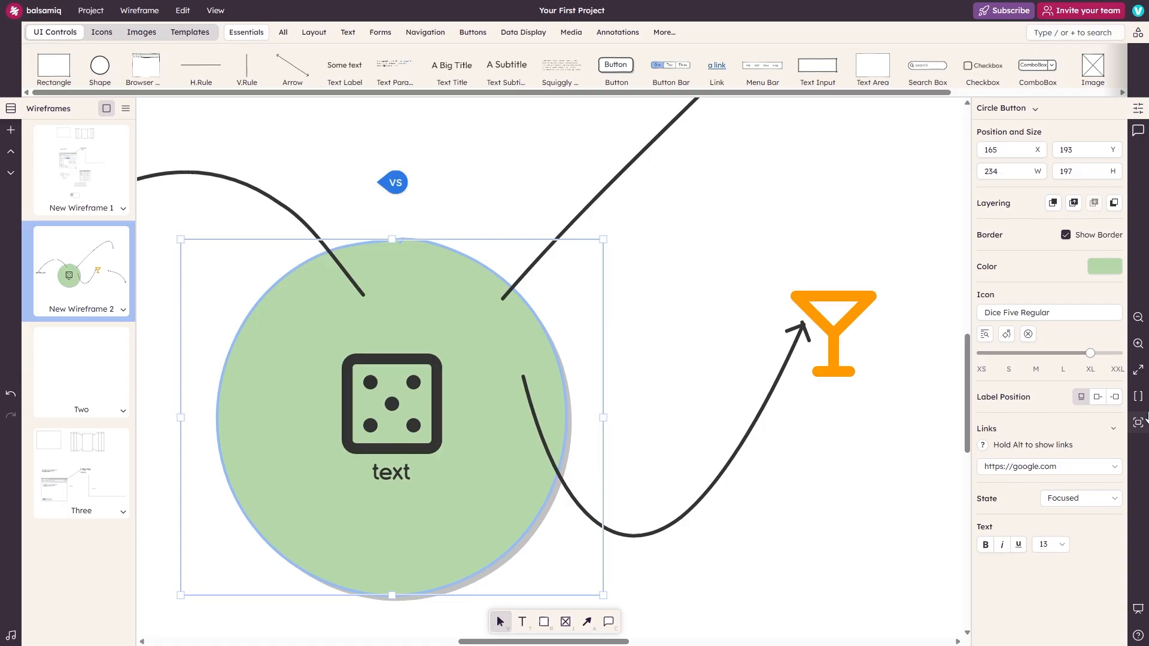
Step: Set the circle button's state to Disabled and format its label bold, italic and underlined at text size 17
click(1070, 498)
click(1060, 579)
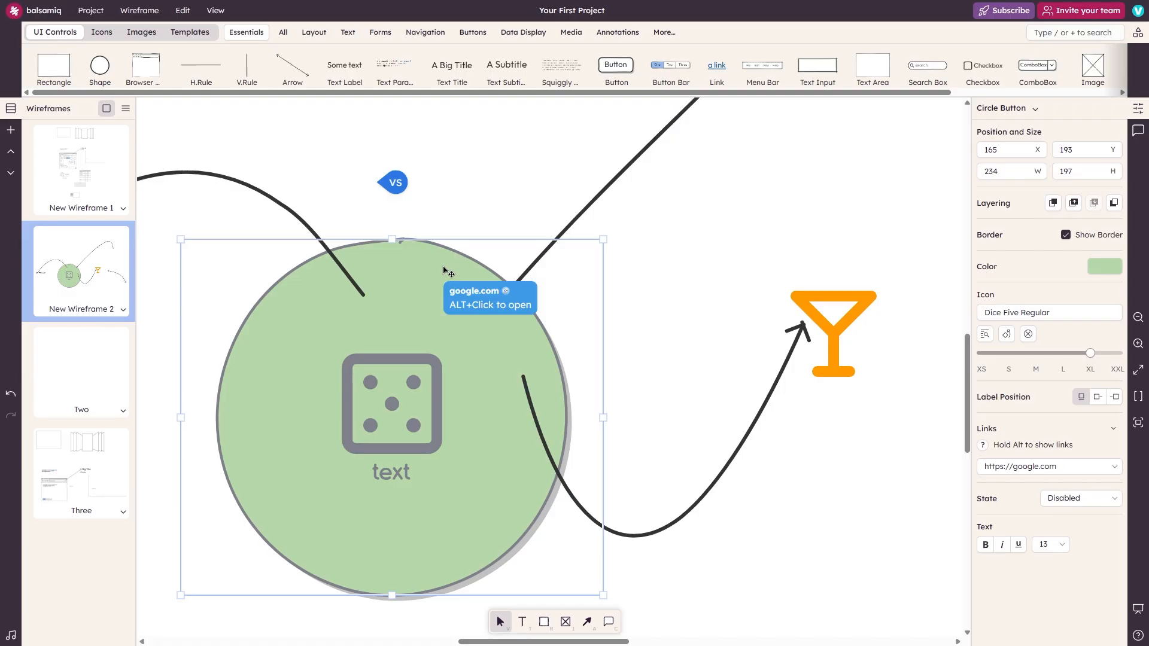
click(985, 545)
click(1002, 545)
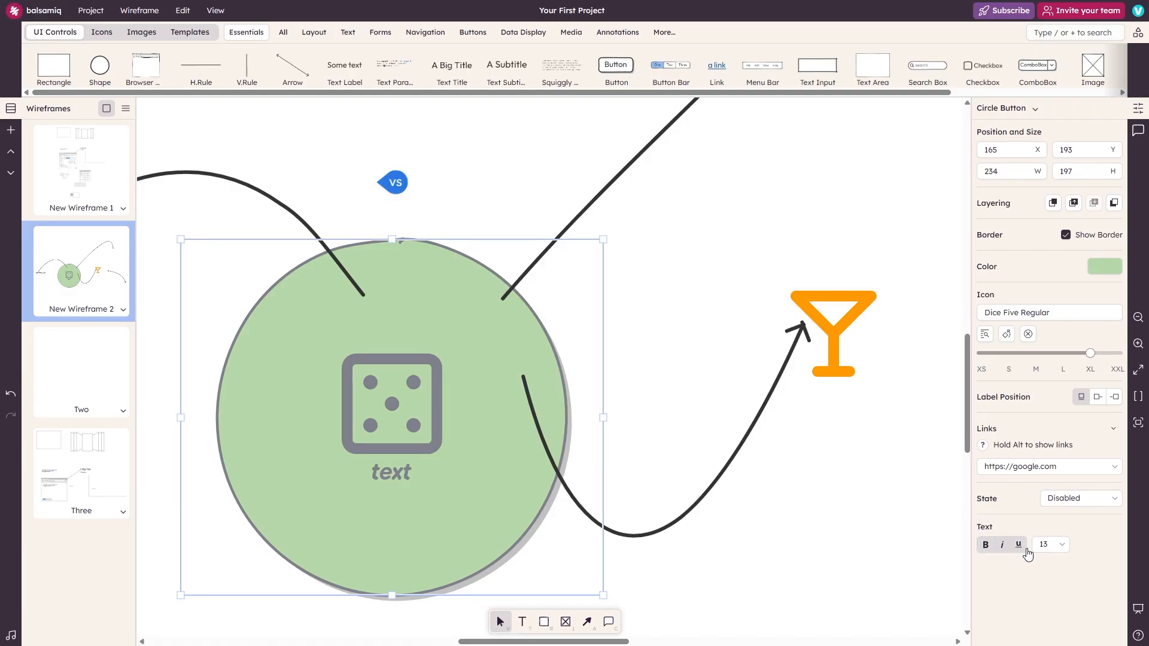
click(1018, 544)
click(1050, 544)
click(1067, 485)
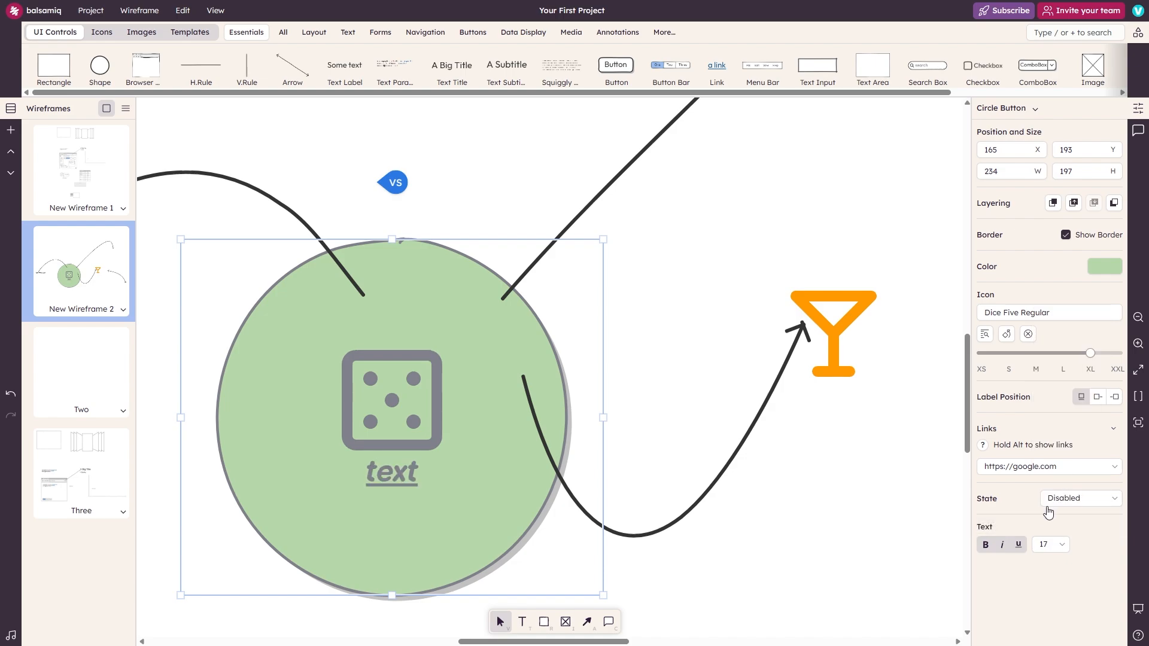
click(909, 213)
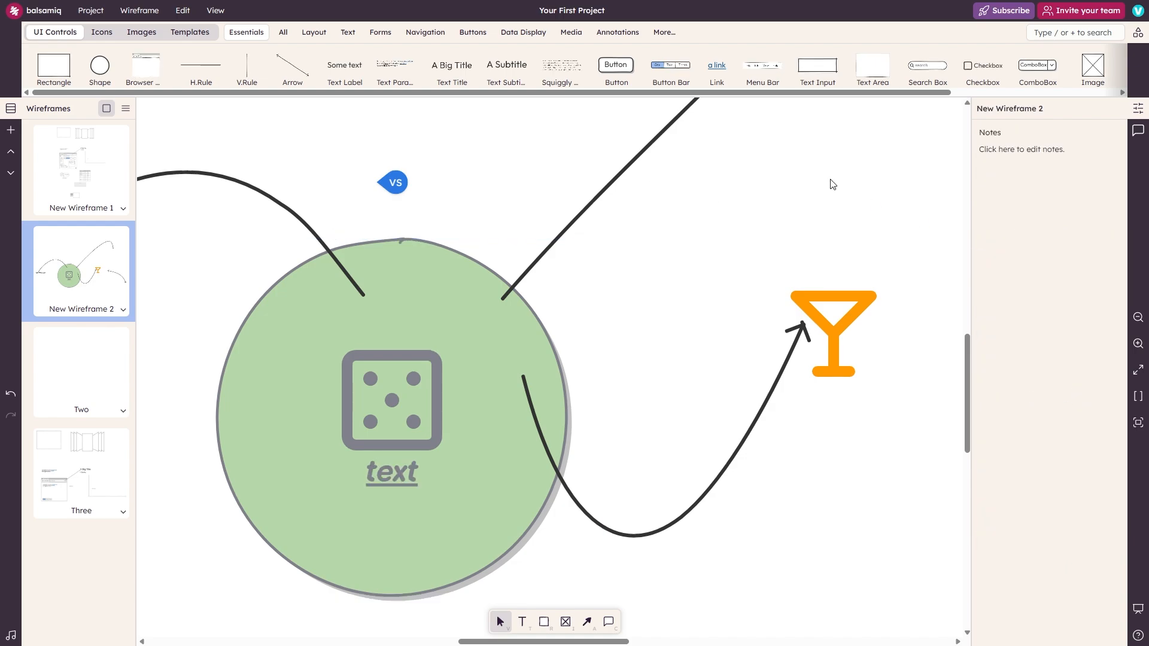
Step: Look through the control types that the circle button can be transformed to, without choosing one
click(419, 274)
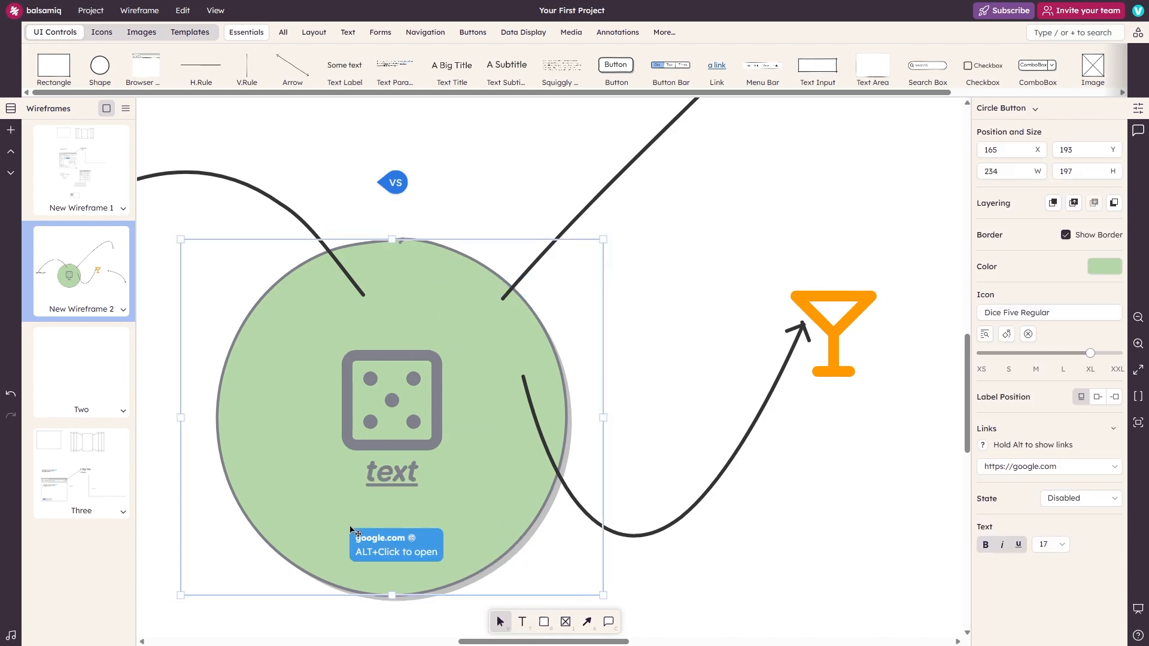
click(998, 111)
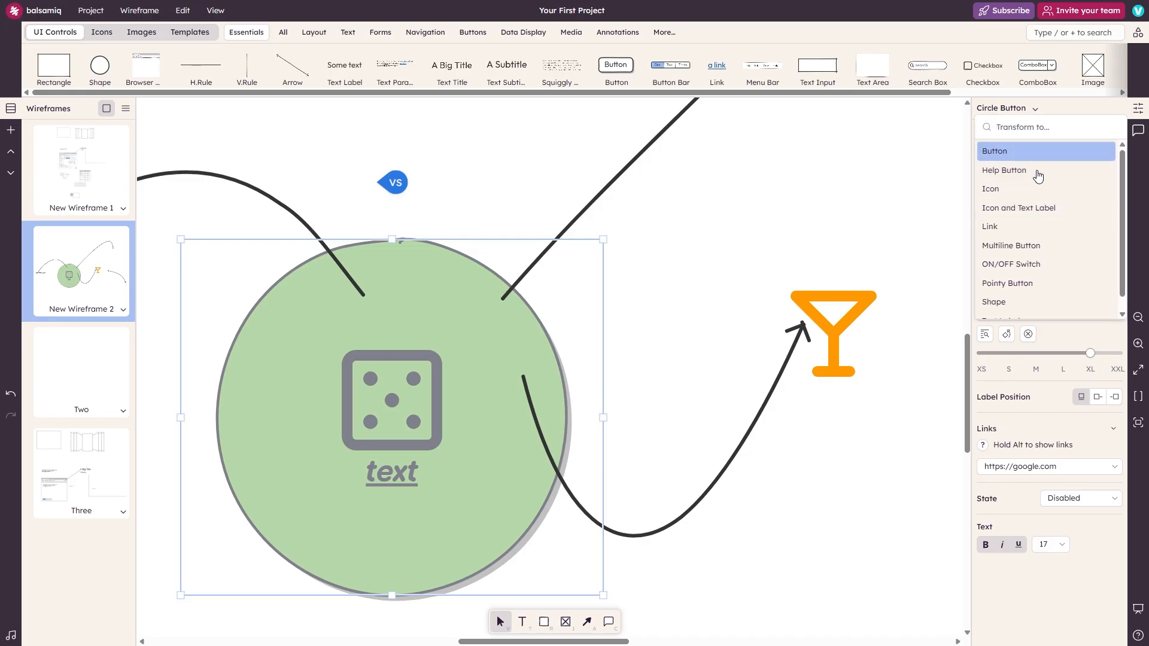
click(922, 161)
click(307, 348)
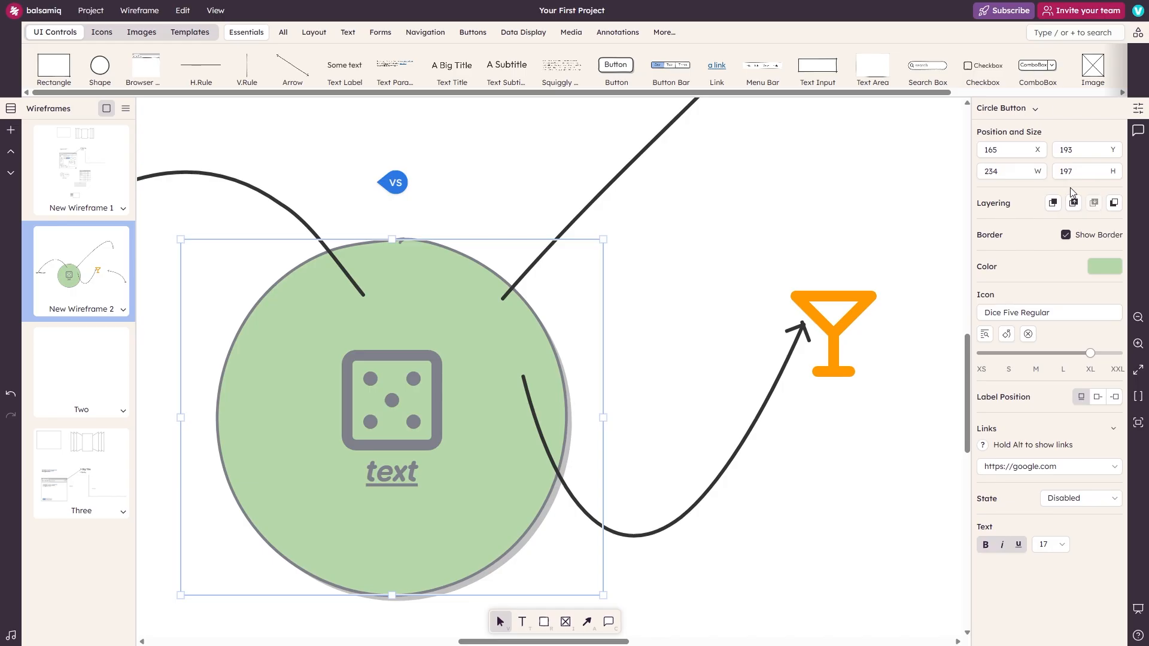
double_click(985, 204)
click(1002, 109)
scroll(1063, 243, down, 1)
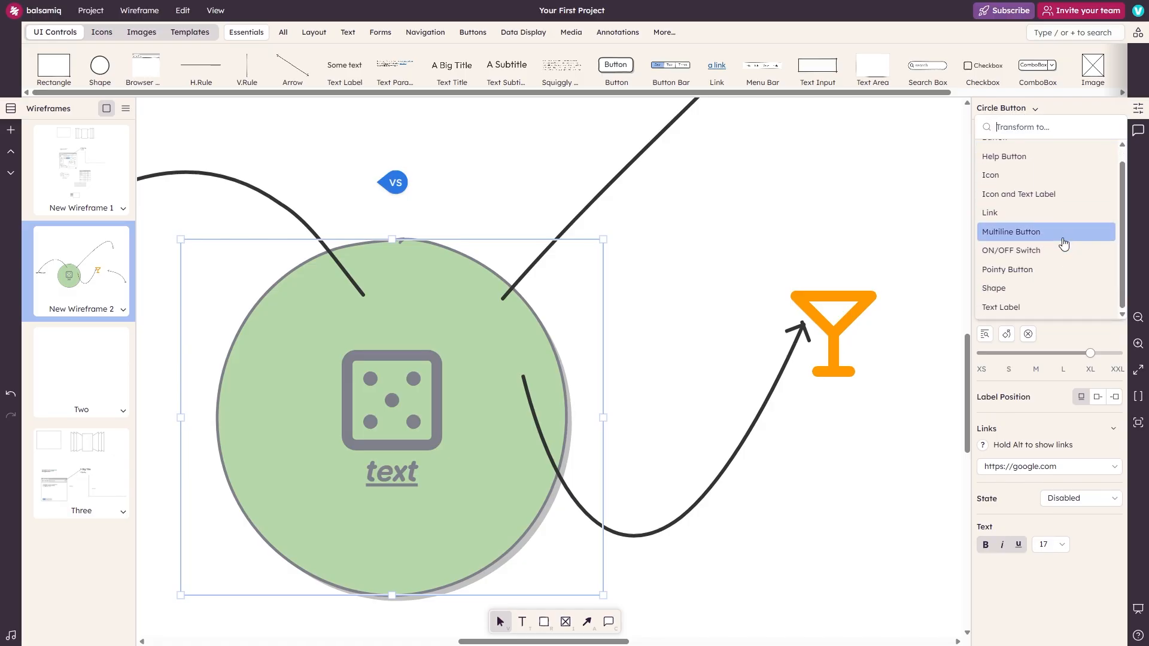
scroll(1041, 180, up, 1)
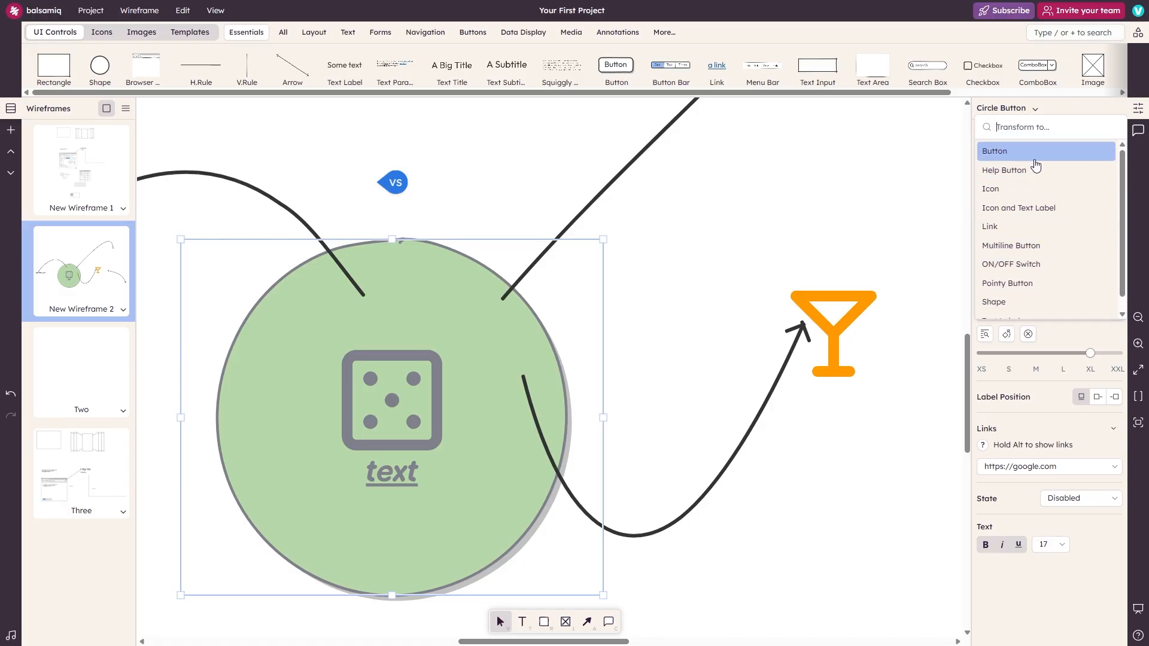
click(881, 167)
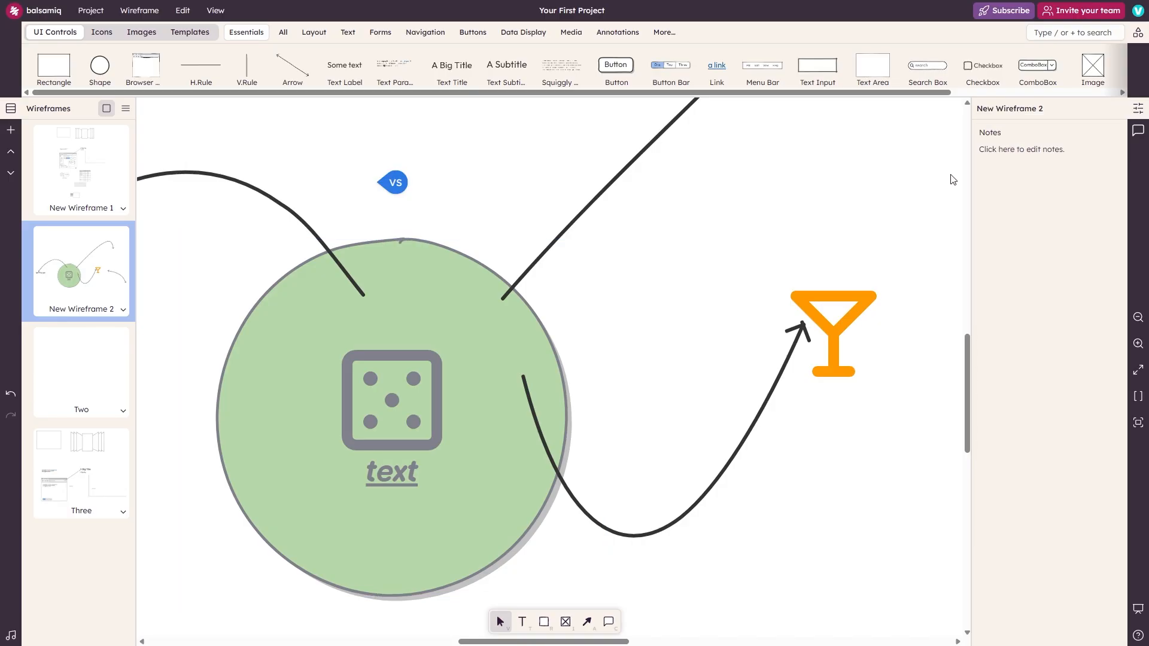
Step: Show the comments on New Wireframe 2 alongside its drawing
scroll(599, 282, up, 5)
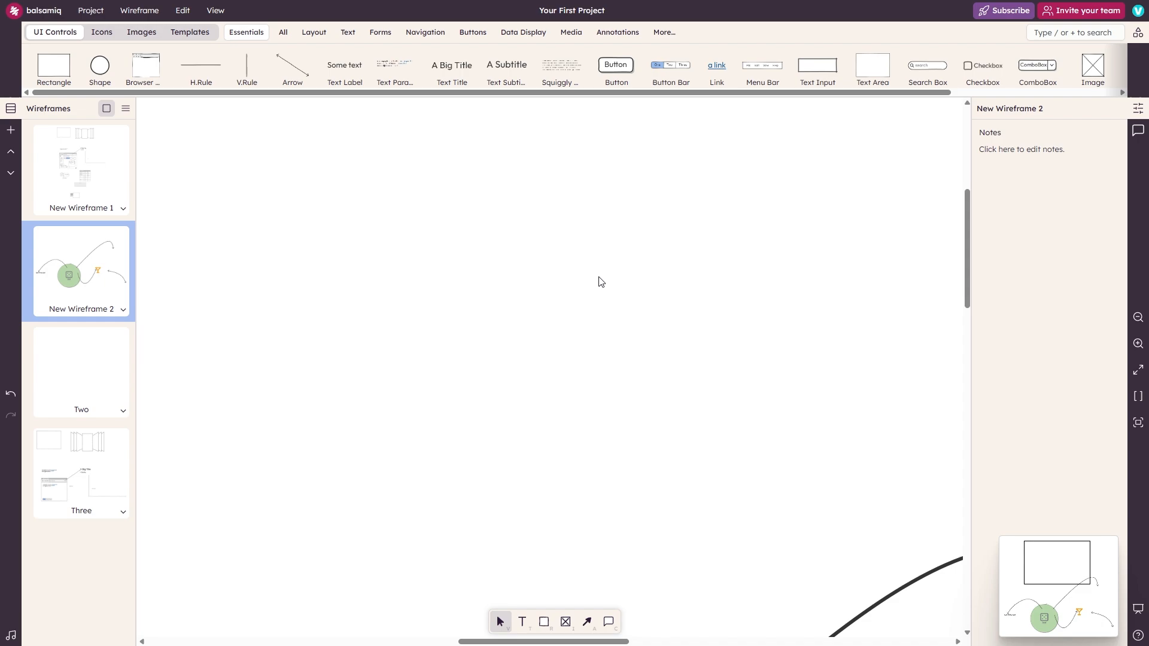
scroll(671, 547, up, 2)
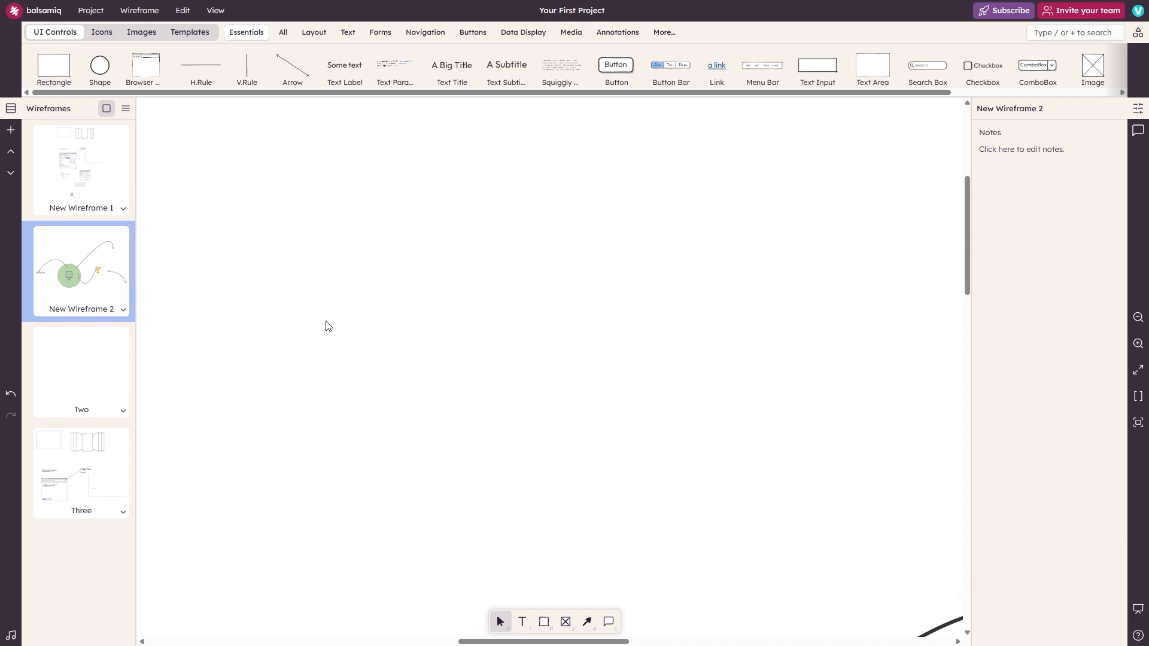
click(1137, 132)
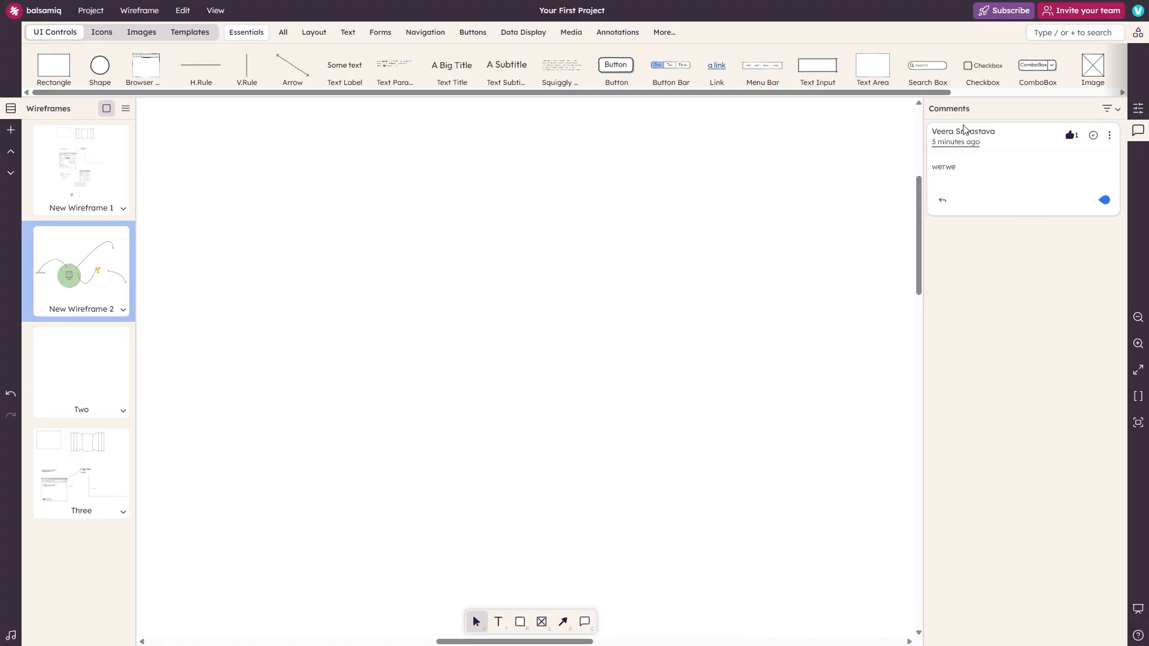
scroll(634, 225, down, 5)
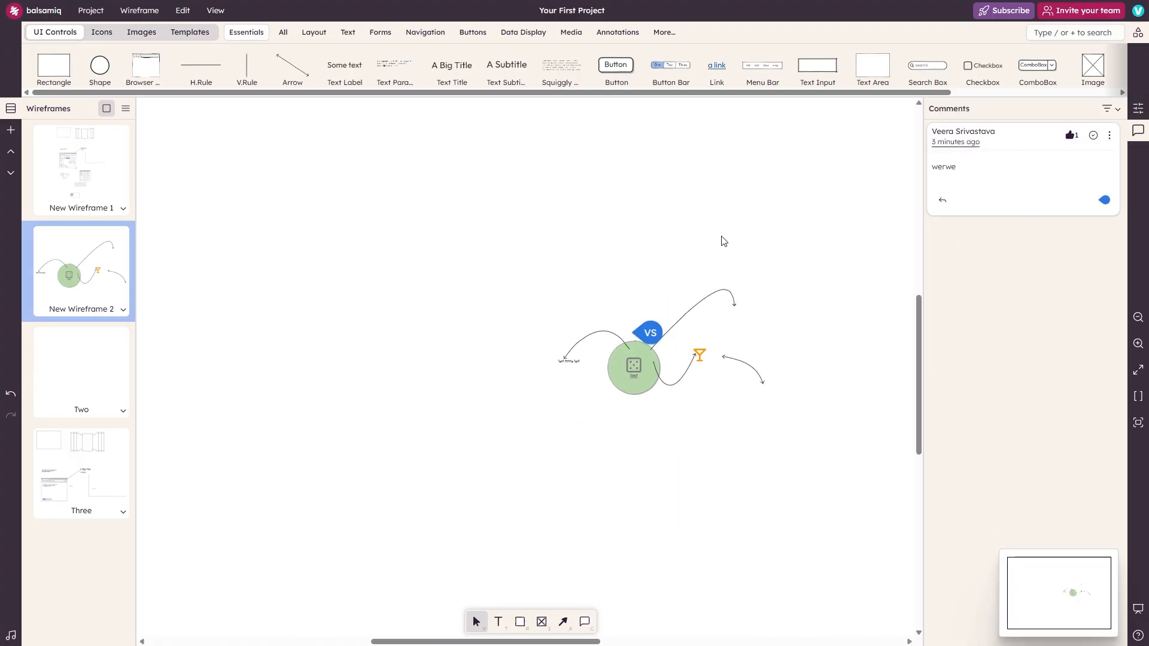
scroll(693, 364, up, 3)
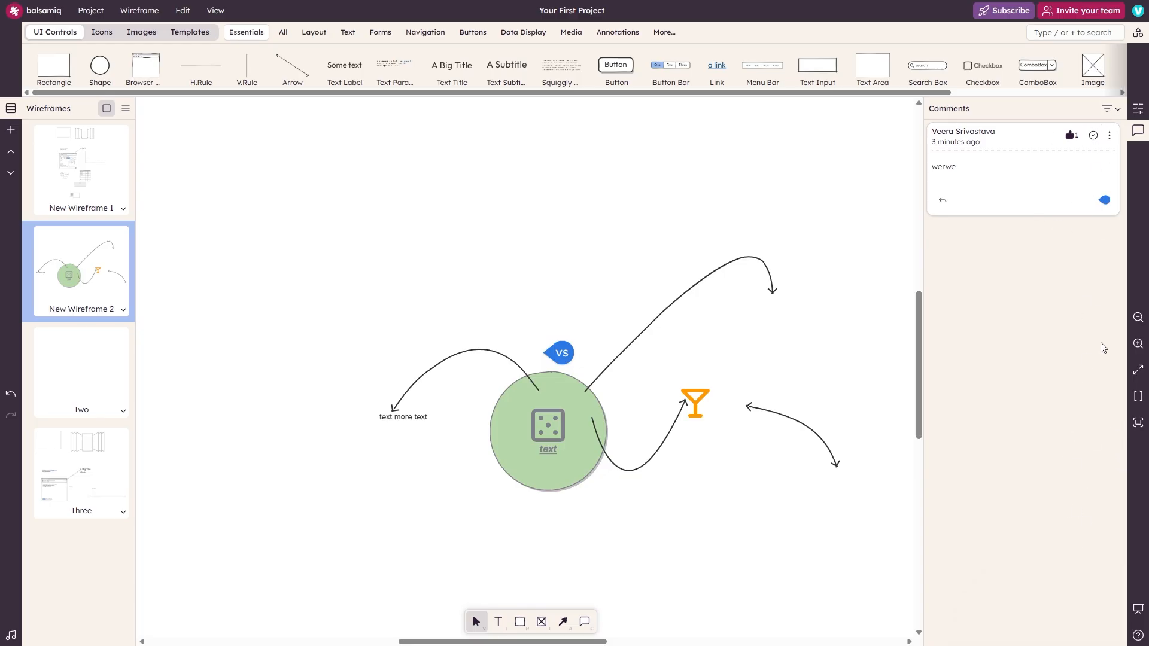
Step: Zoom New Wireframe 2 out and back in by several levels
click(1139, 328)
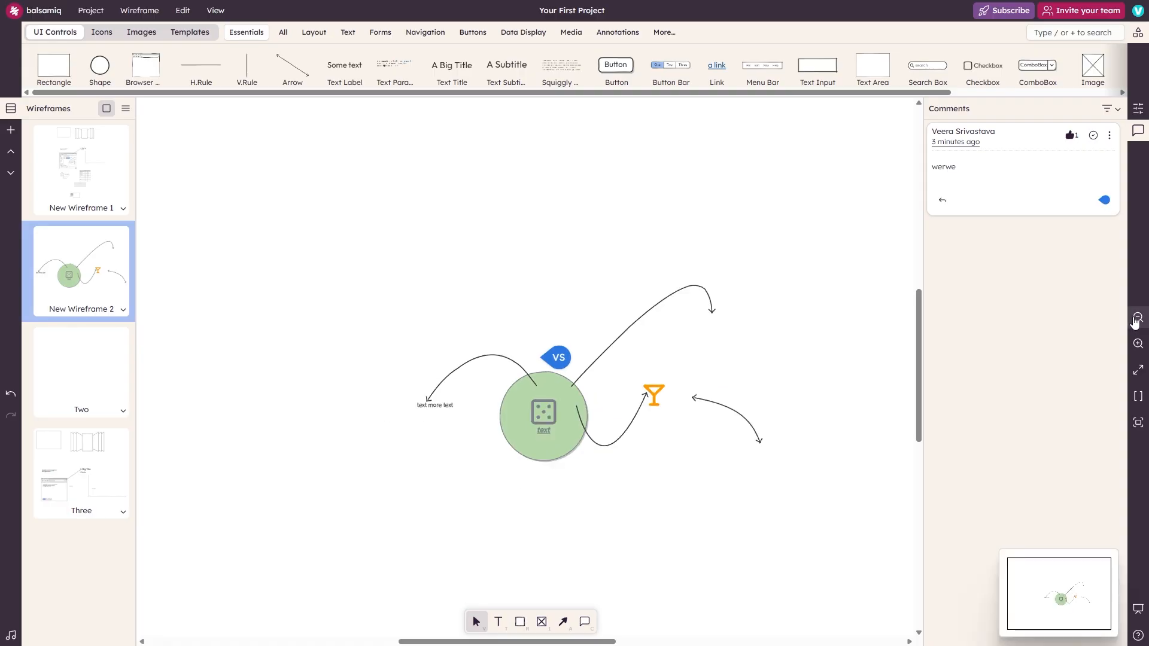
click(1139, 329)
click(1139, 331)
click(1138, 343)
click(1137, 344)
click(1138, 343)
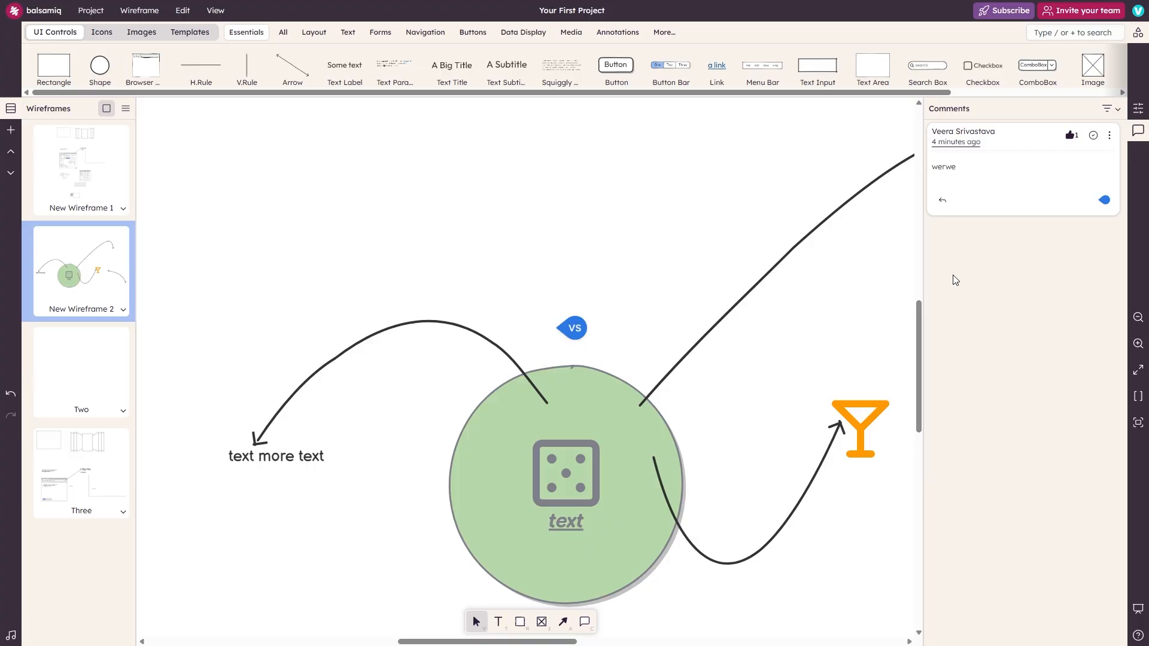
Step: Reset New Wireframe 2 to actual size, enlarge the circle button, and reset to actual size again
click(1138, 370)
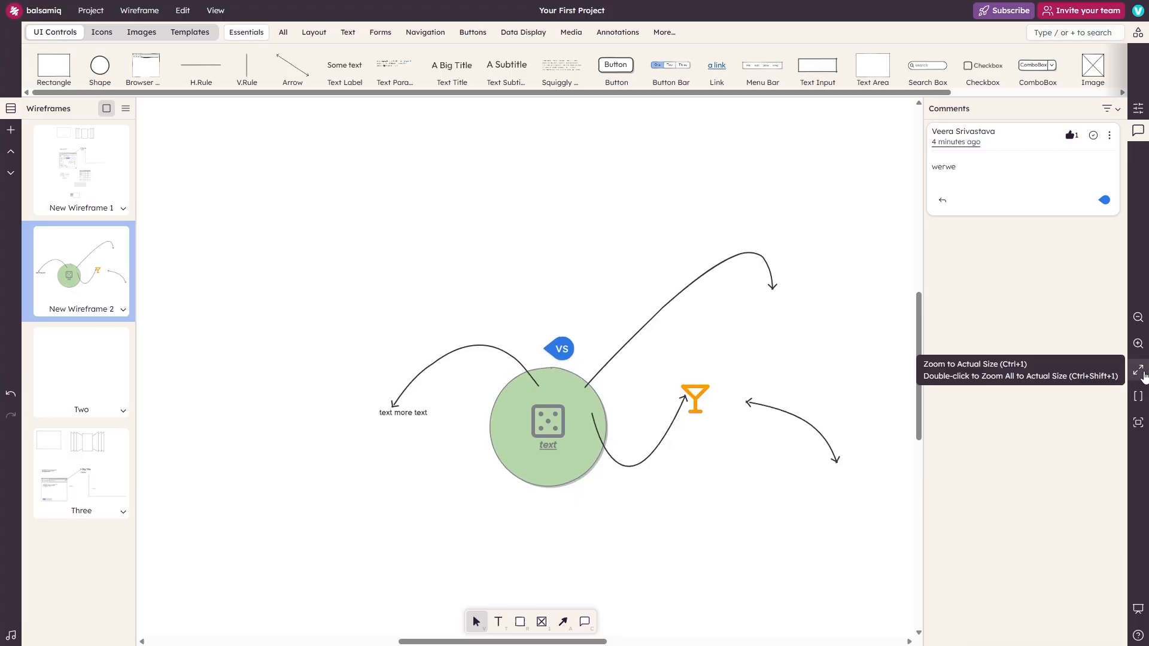
click(1141, 373)
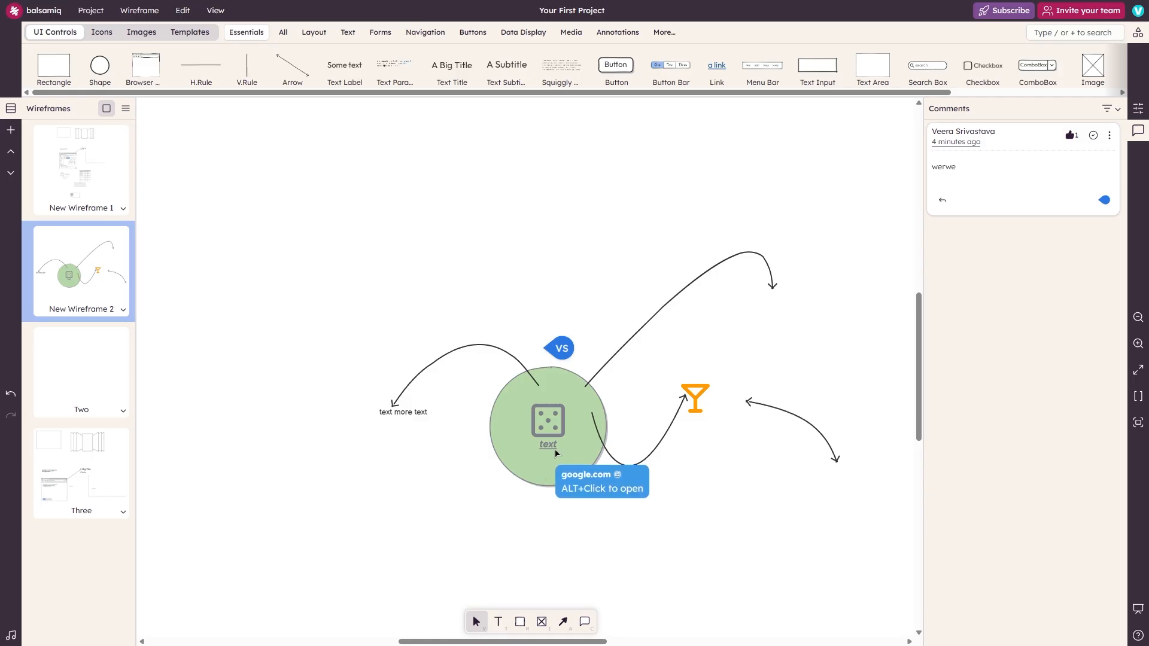
scroll(555, 454, up, 5)
scroll(666, 409, up, 2)
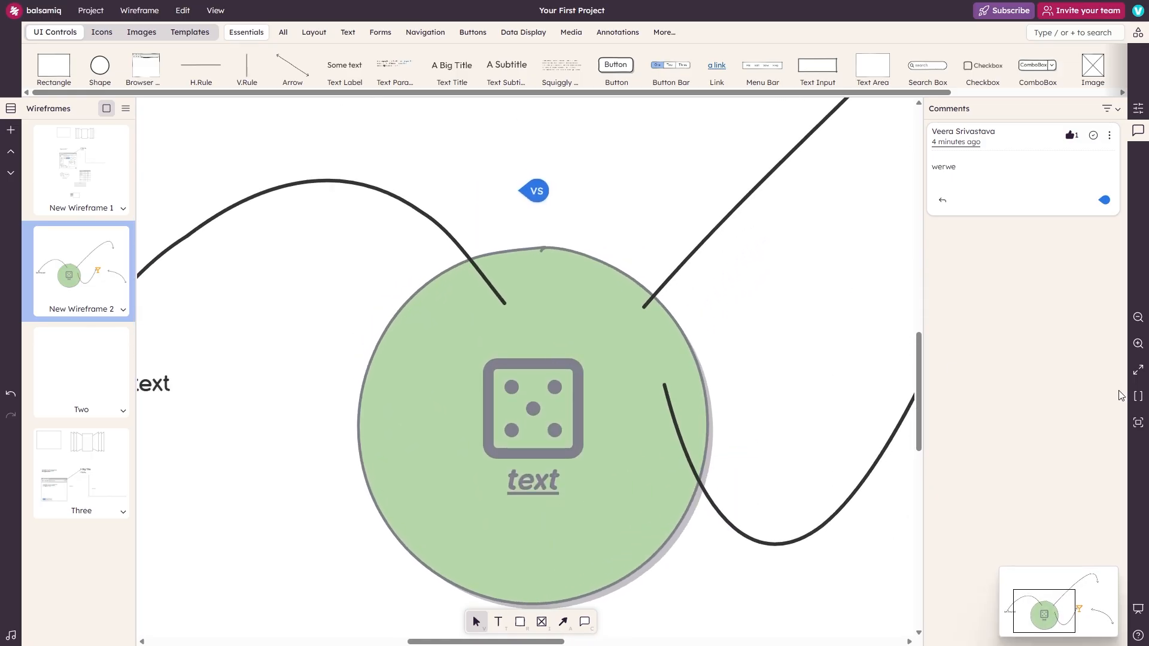
click(1138, 371)
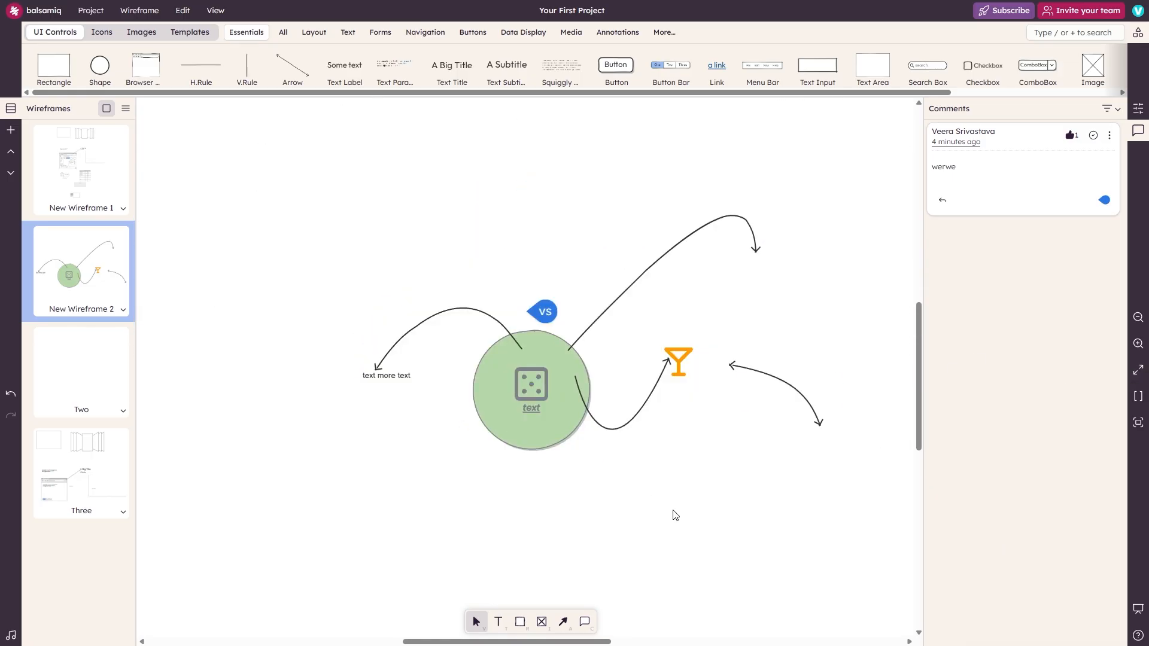
Step: View New Wireframe 1 at actual size, look through its contents, and return to New Wireframe 2
click(102, 186)
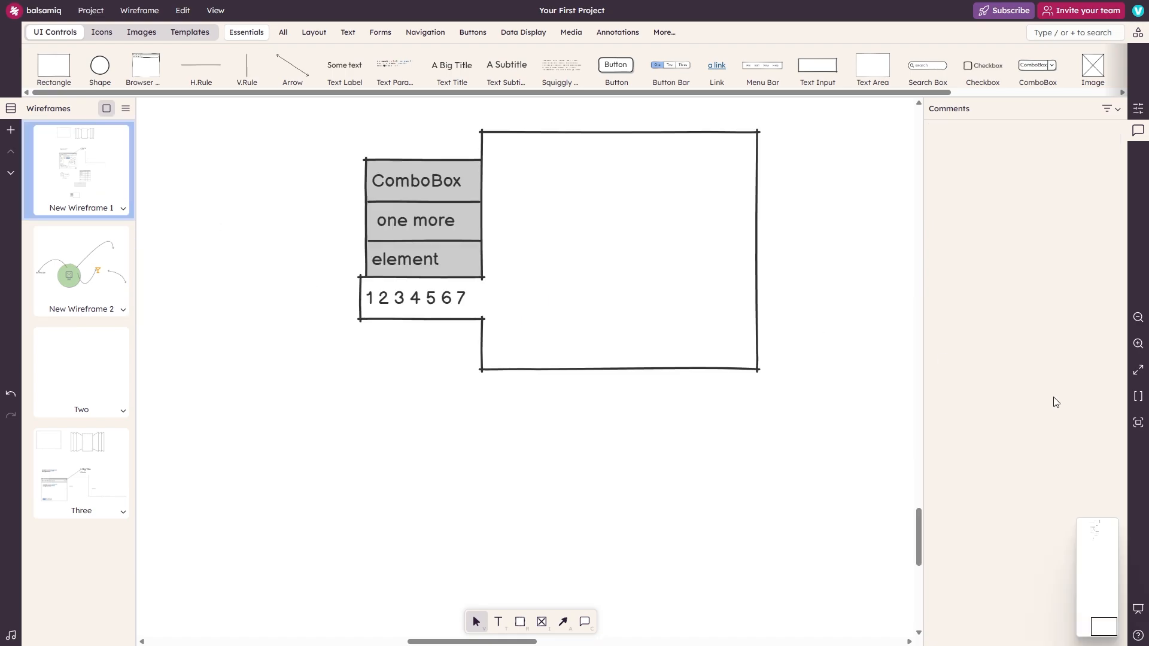
click(1137, 371)
scroll(622, 378, up, 15)
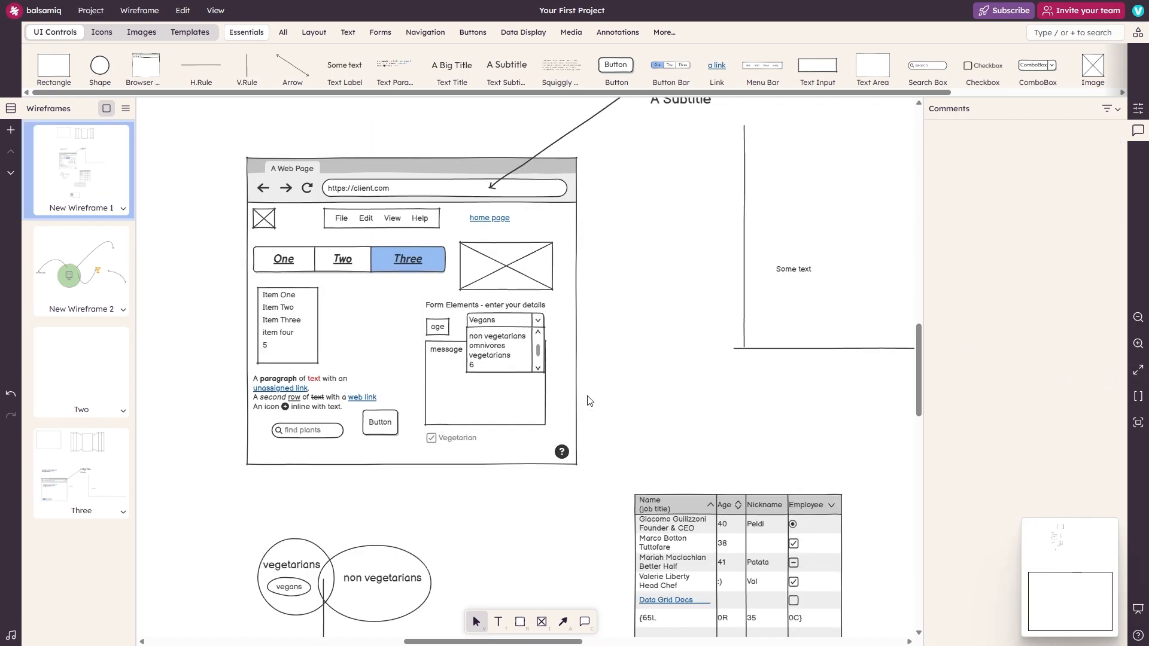
scroll(585, 425, down, 3)
click(97, 246)
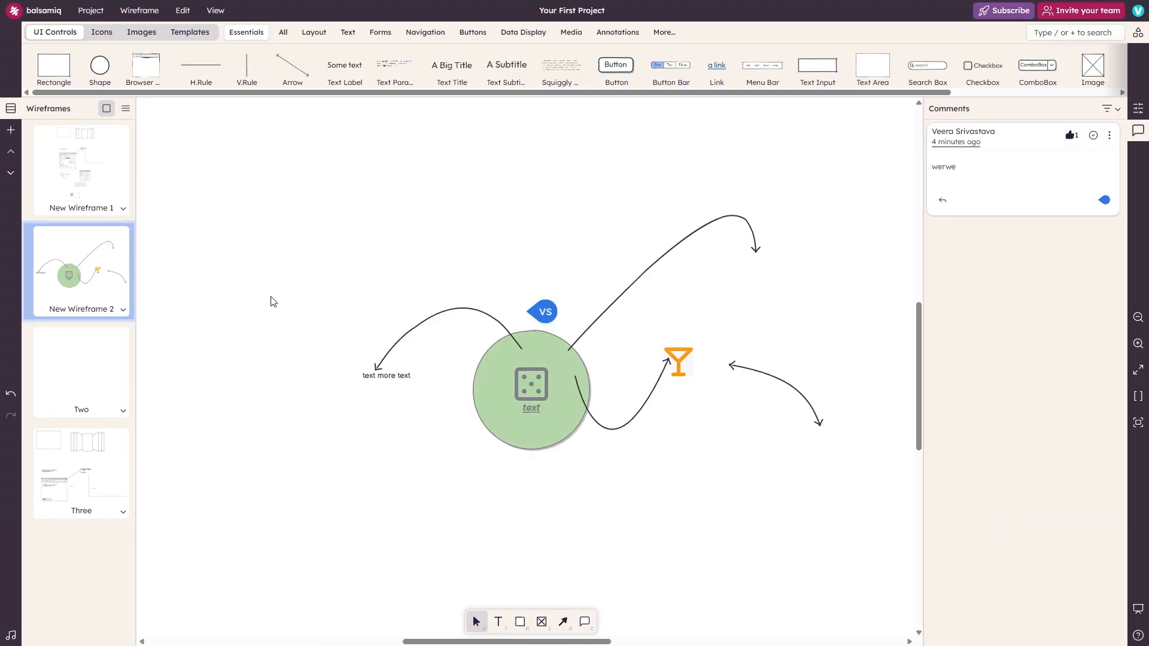
click(594, 363)
double_click(593, 364)
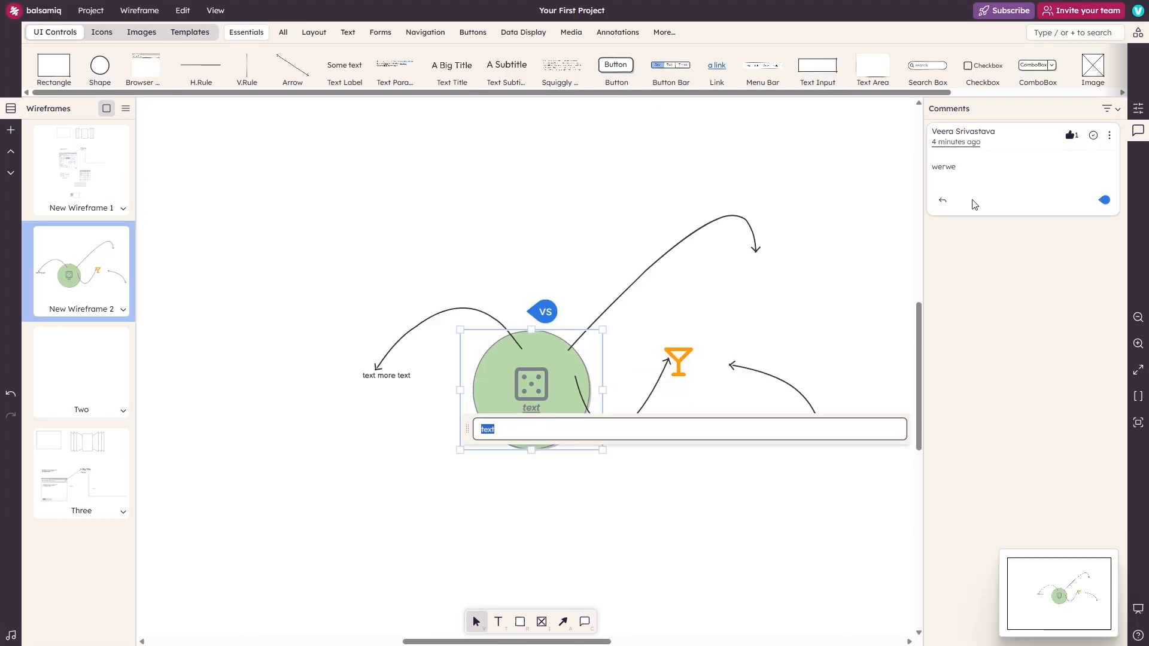
click(900, 108)
Step: Select the long curved arrow rising from the circle button, show its properties, and reset the wireframe to actual size
click(757, 243)
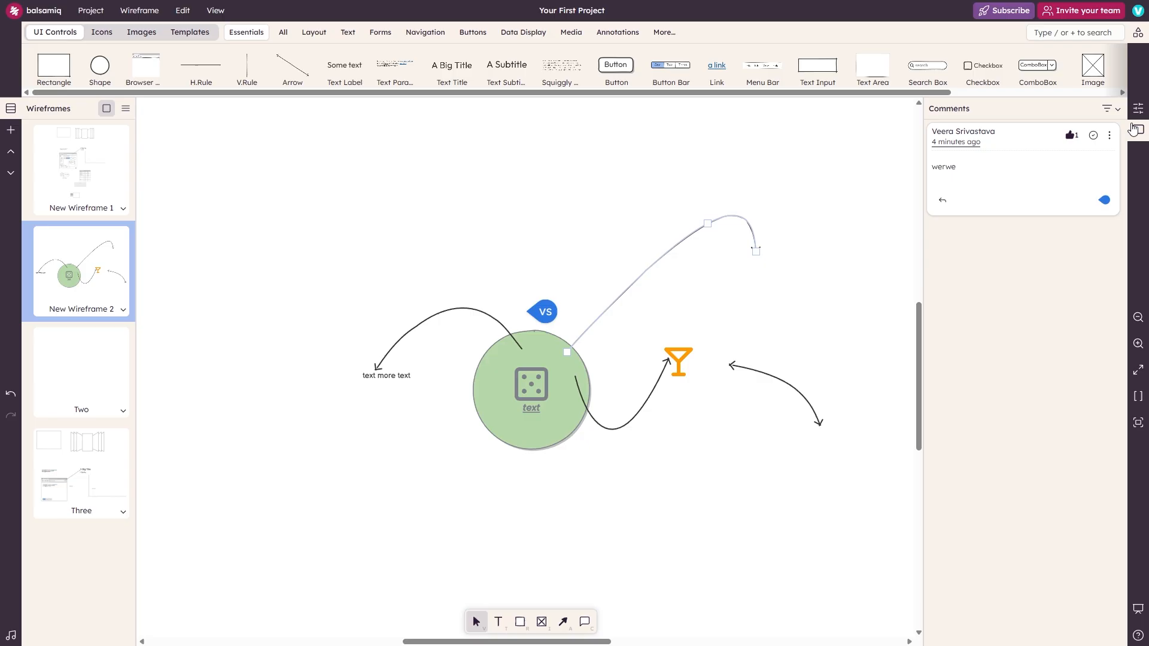
click(1132, 126)
scroll(541, 351, up, 3)
scroll(538, 366, up, 2)
scroll(491, 407, down, 1)
scroll(510, 423, up, 1)
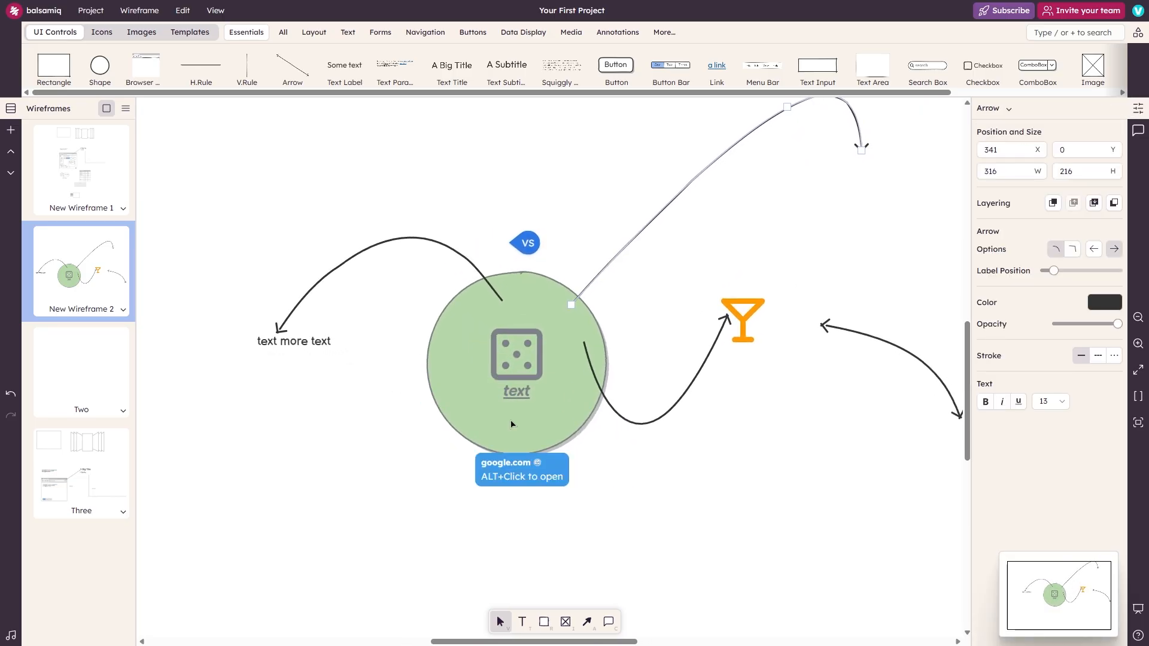
click(1139, 370)
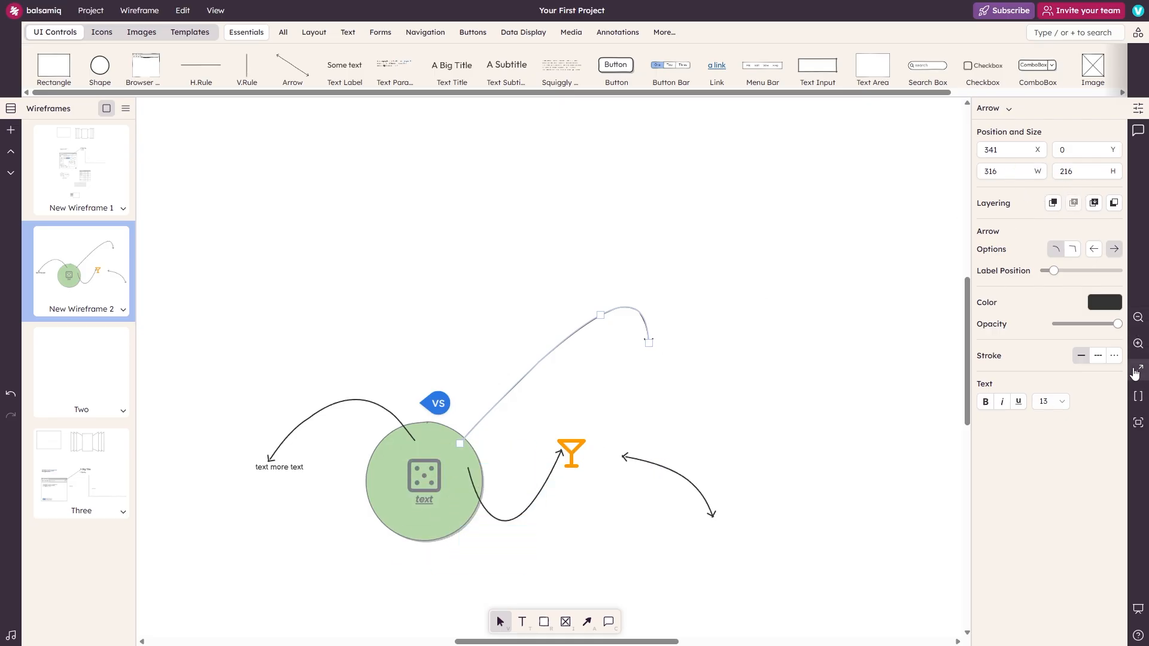
scroll(623, 379, down, 4)
scroll(623, 380, up, 2)
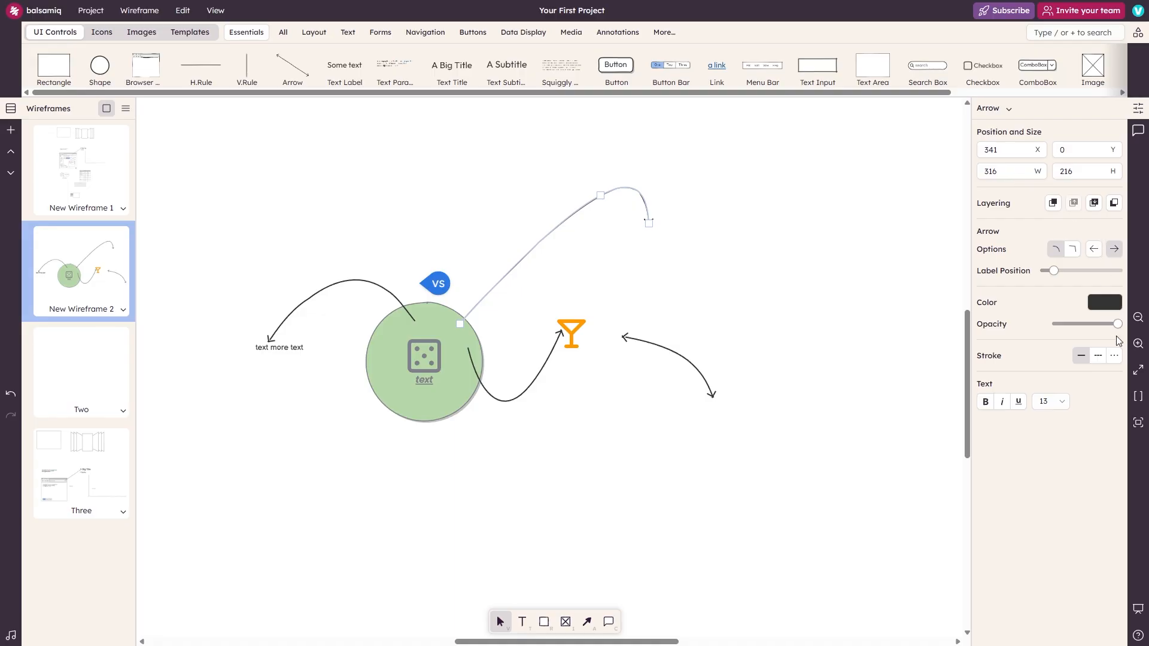
Step: Zoom New Wireframe 2 to fit, do the same for New Wireframe 1, and look through its contents
click(1135, 398)
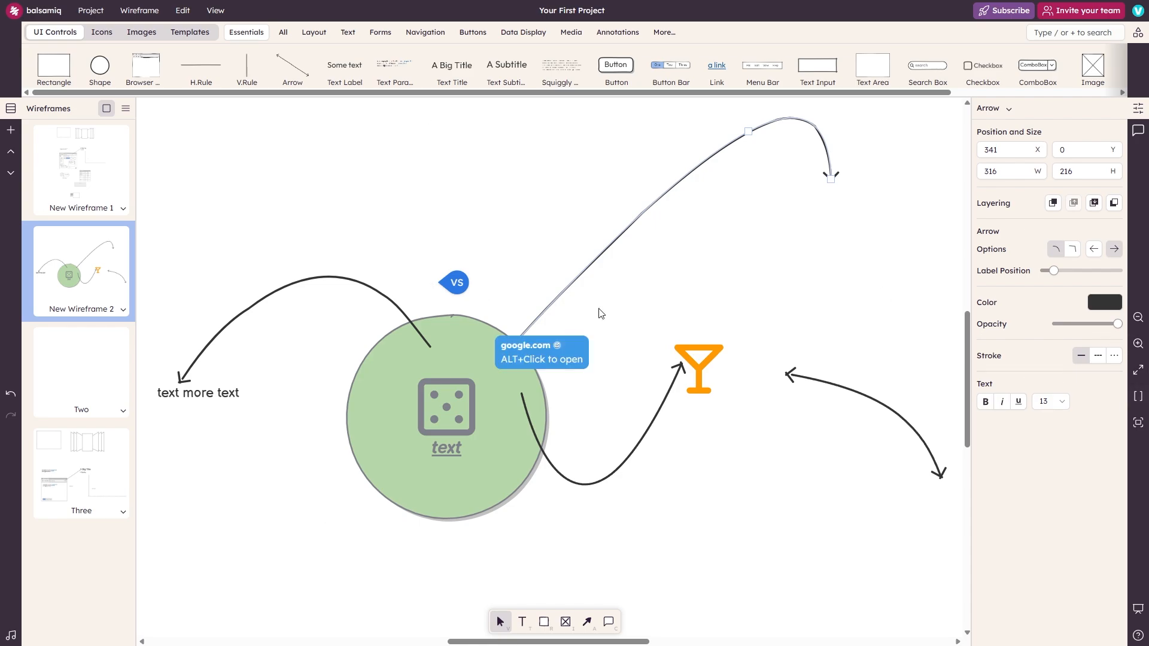
click(82, 171)
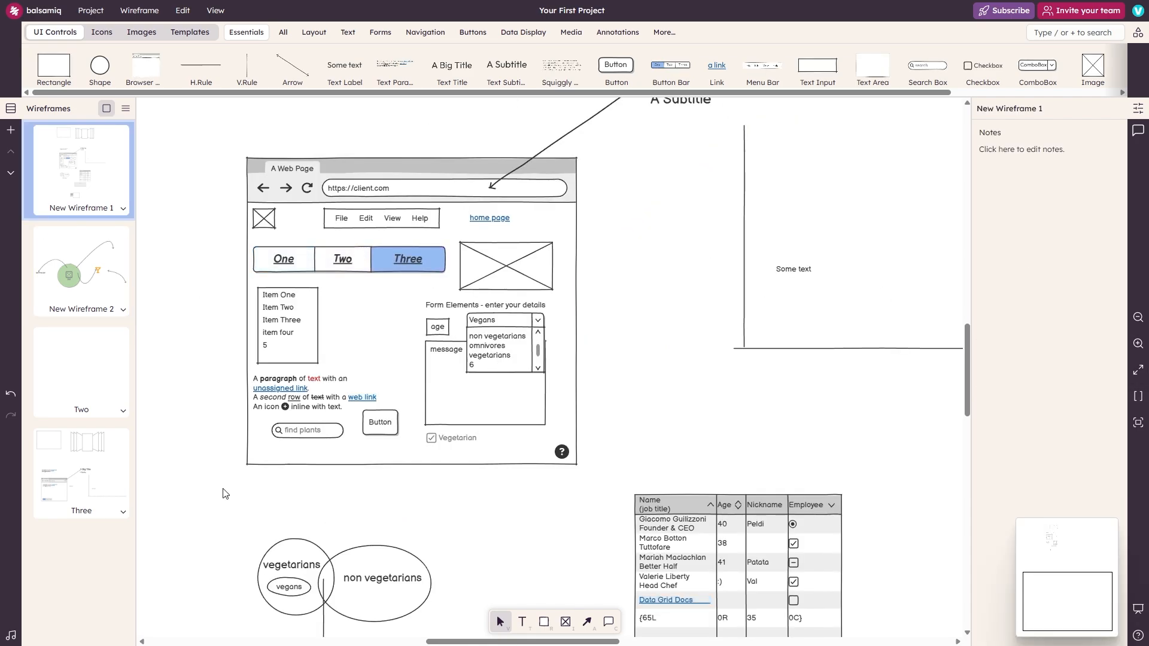
click(1141, 398)
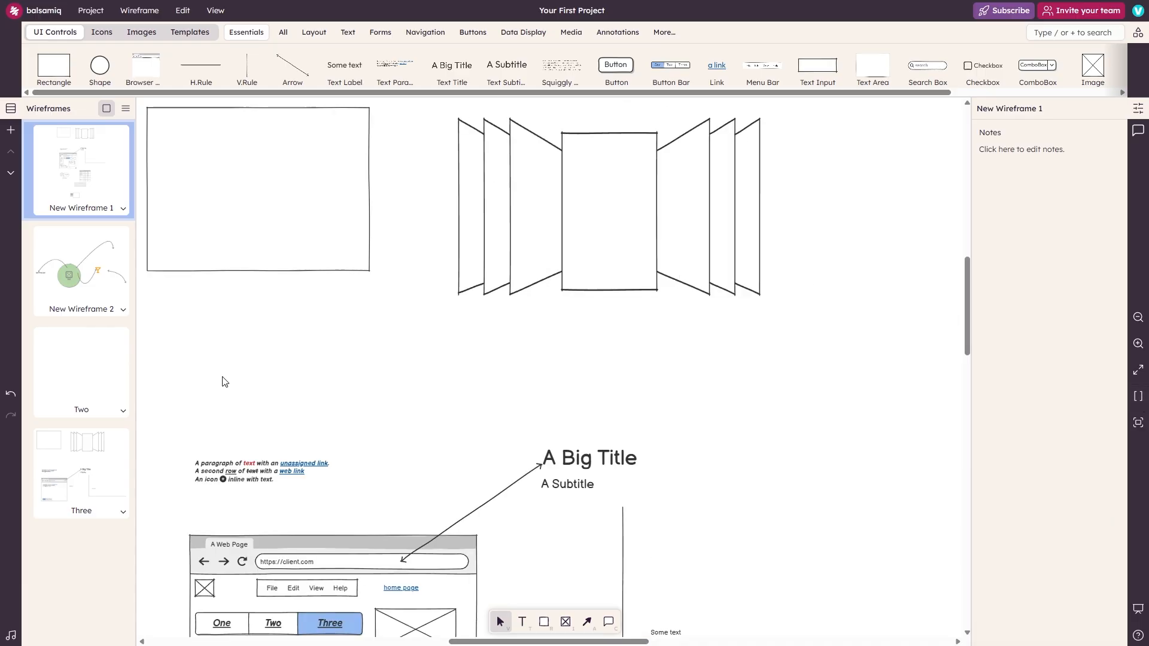
scroll(233, 395, down, 10)
scroll(251, 433, up, 10)
scroll(508, 267, down, 10)
Step: Switch to New Wireframe 2 and back to New Wireframe 1 to compare their fitted views
click(47, 263)
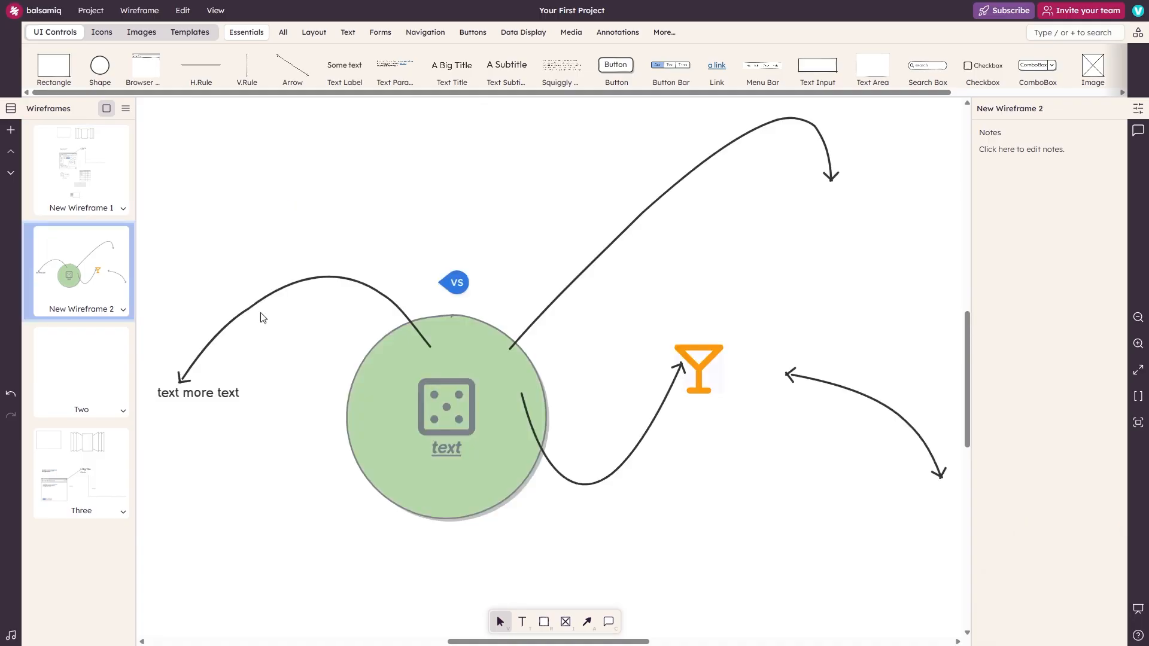
click(70, 200)
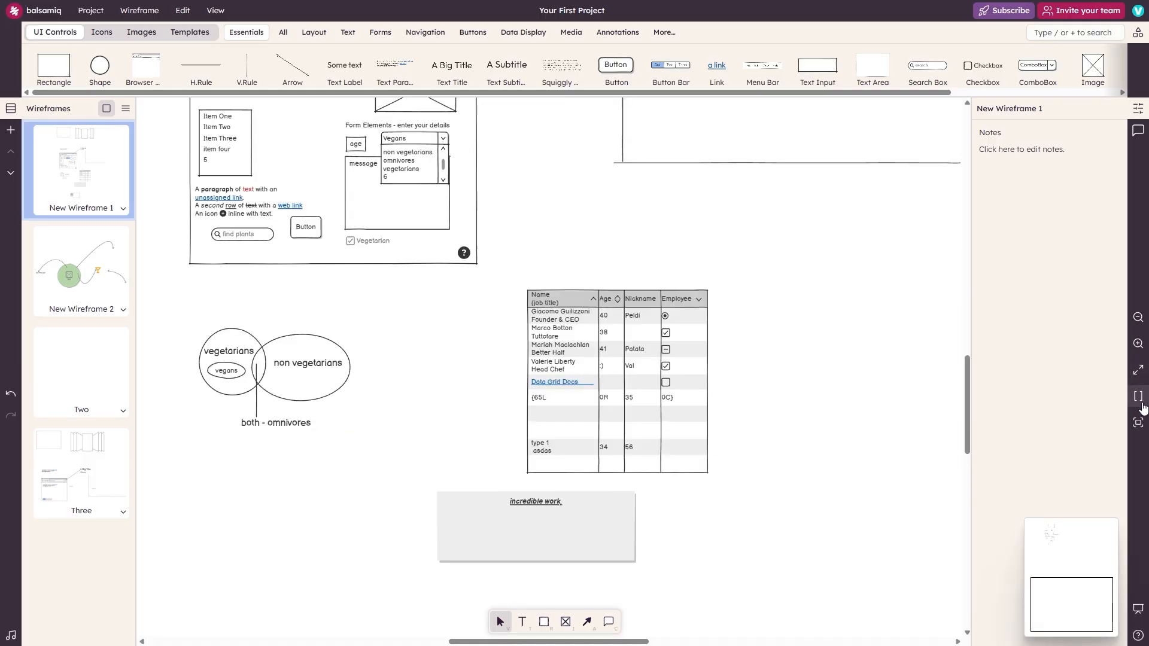
scroll(578, 154, up, 10)
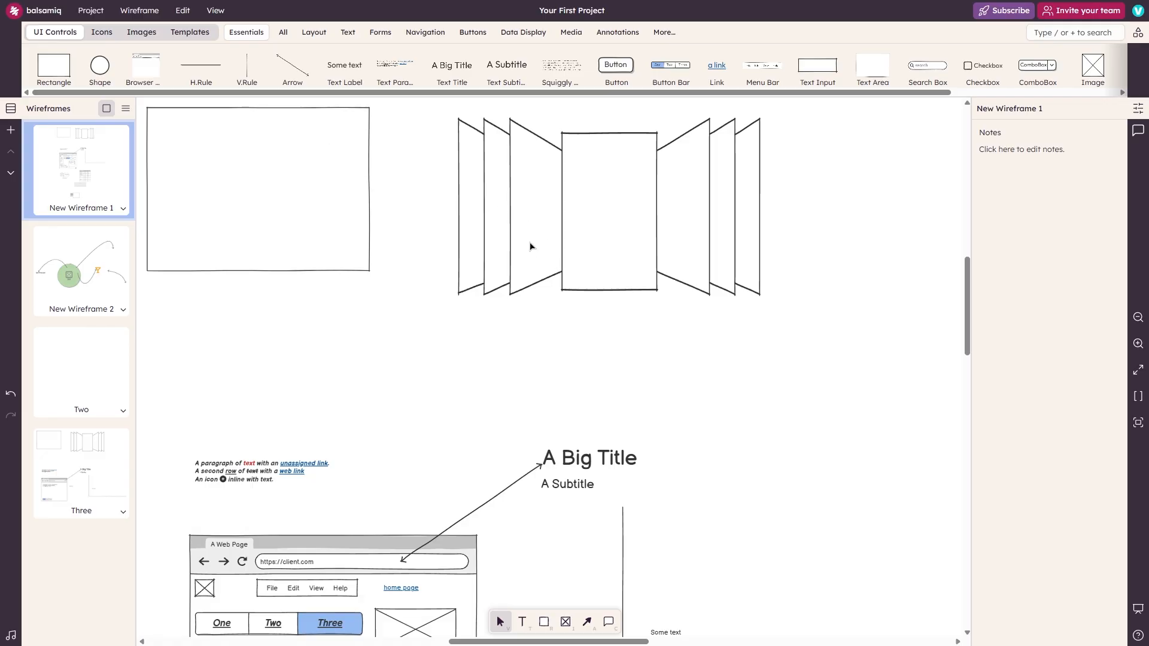
Step: Look through the contents of New Wireframe 1 and zoom out so the whole wireframe fits the view
scroll(530, 246, down, 10)
scroll(536, 333, up, 12)
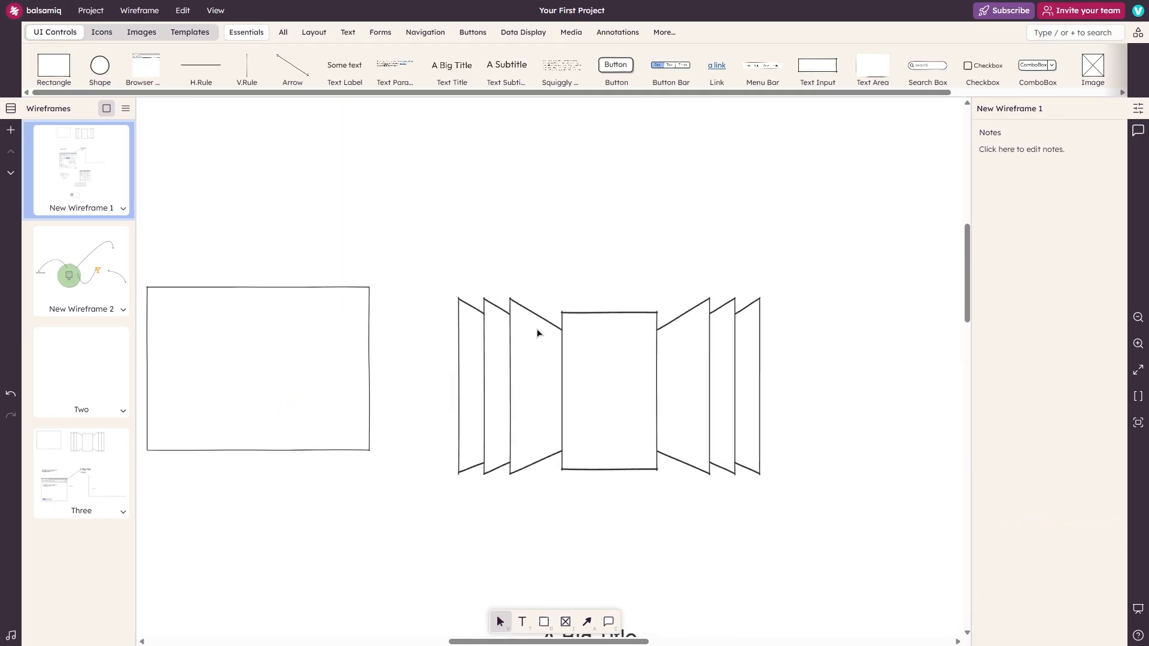
scroll(537, 333, down, 5)
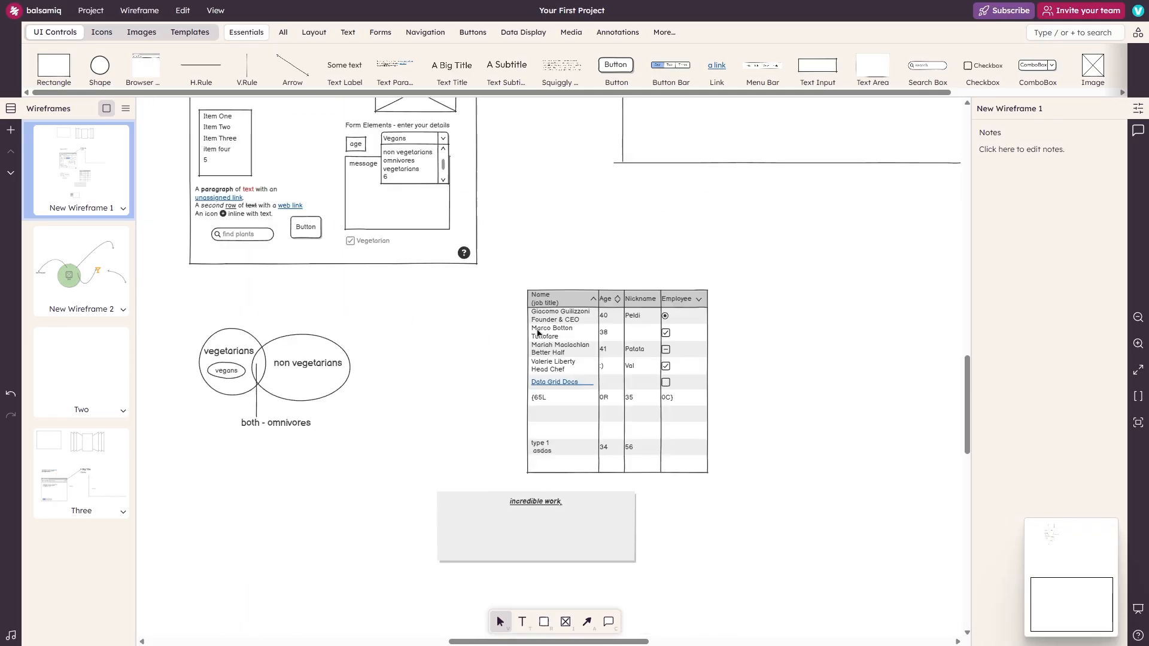
click(1138, 422)
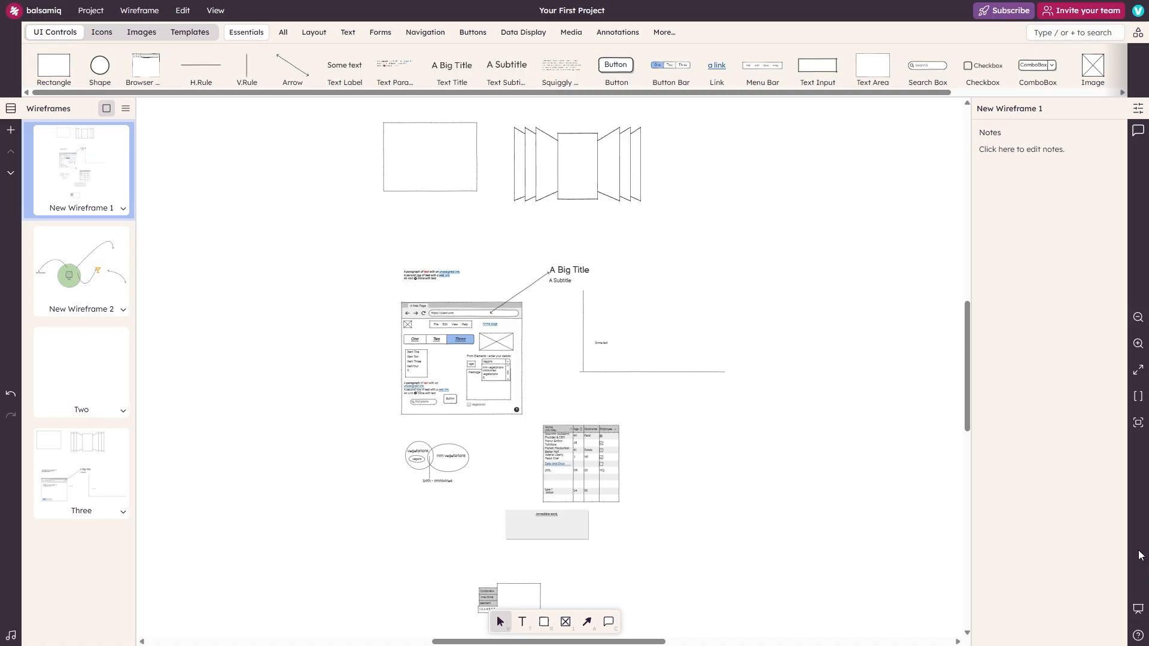
Step: Start the full screen presentation of New Wireframe 1 with the Review preset and view it without the settings dialog
click(1139, 609)
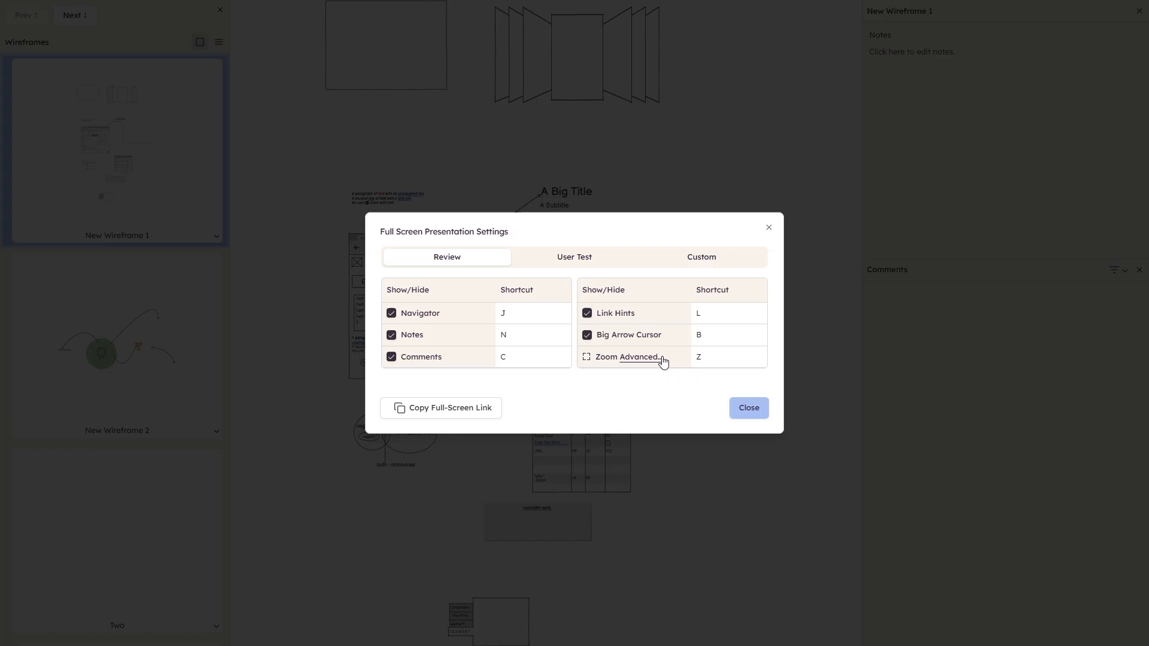
click(749, 408)
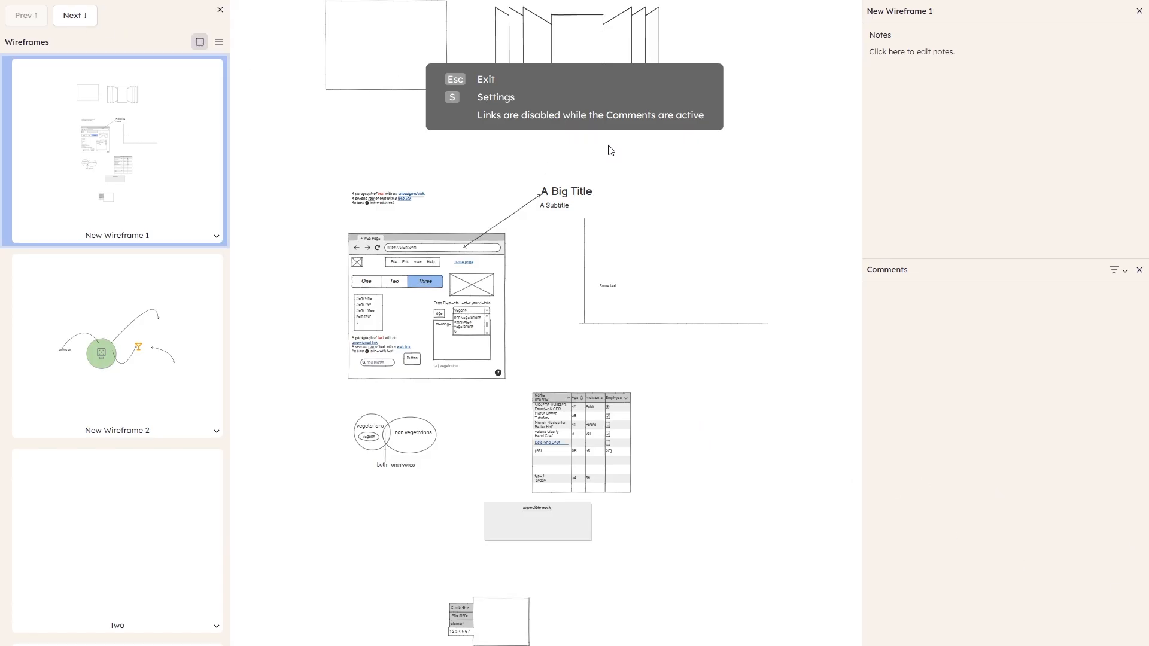
key(Escape)
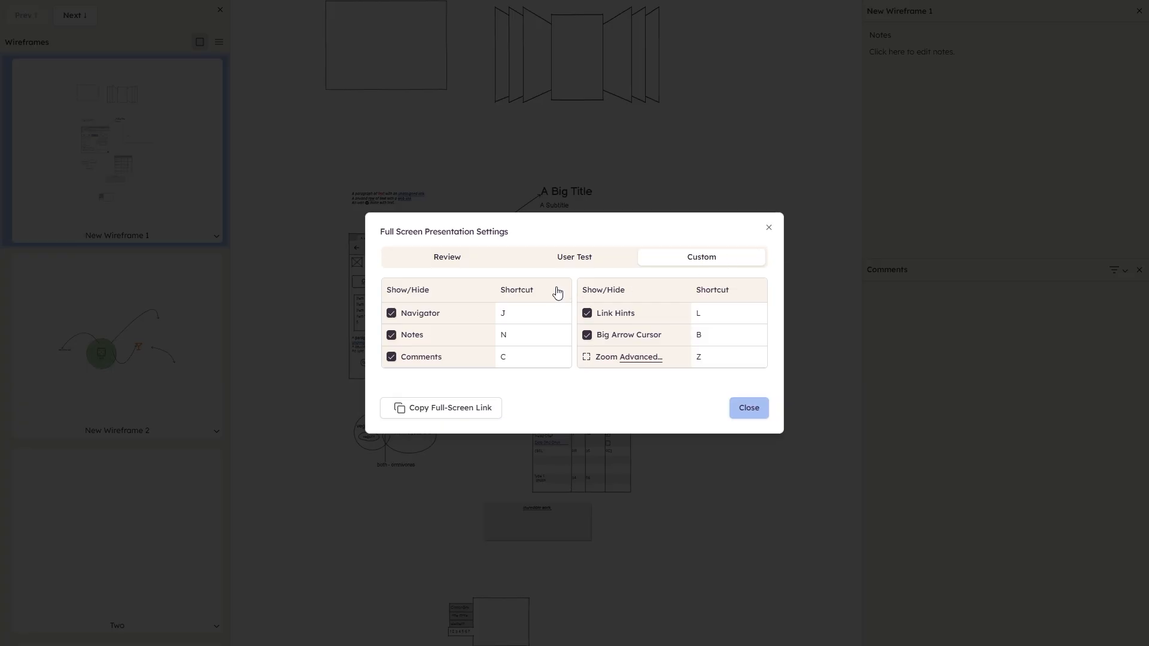
Step: Switch the presentation settings from Review to the User Test preset, view the wireframe with it, and exit full screen
click(469, 262)
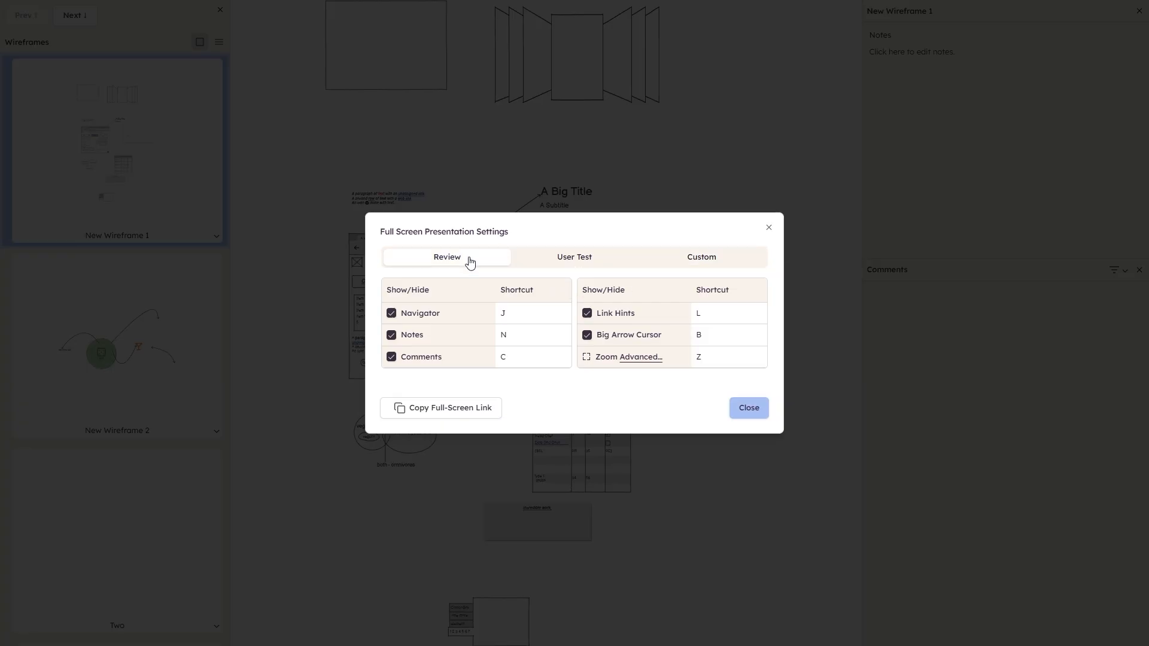
click(574, 259)
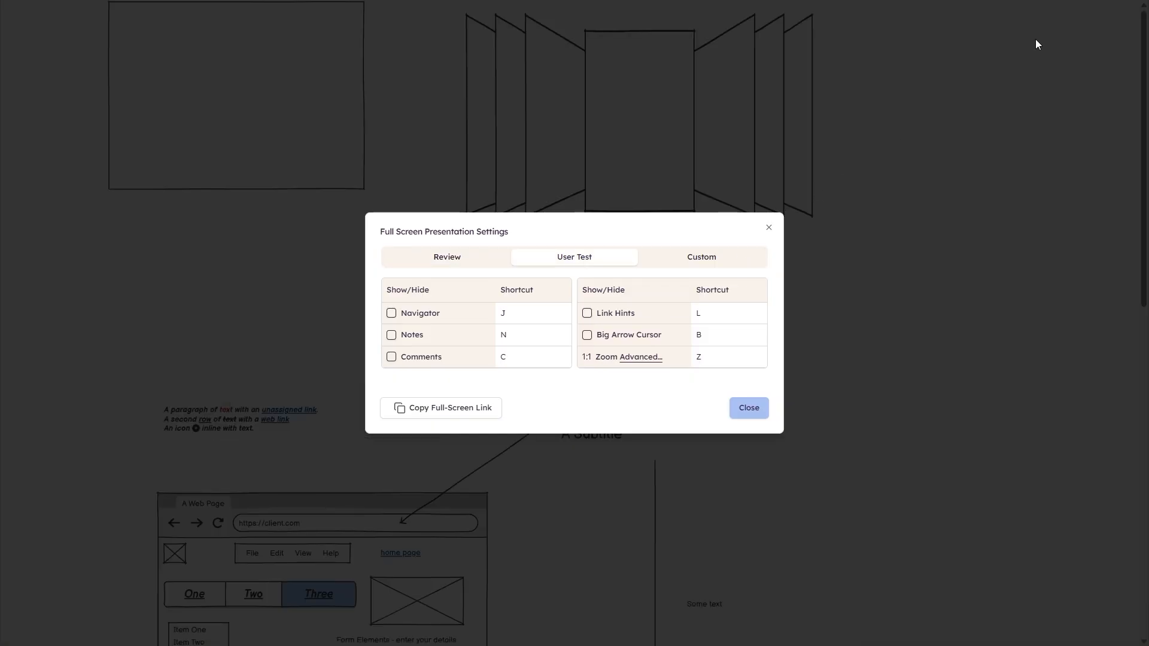
key(Escape)
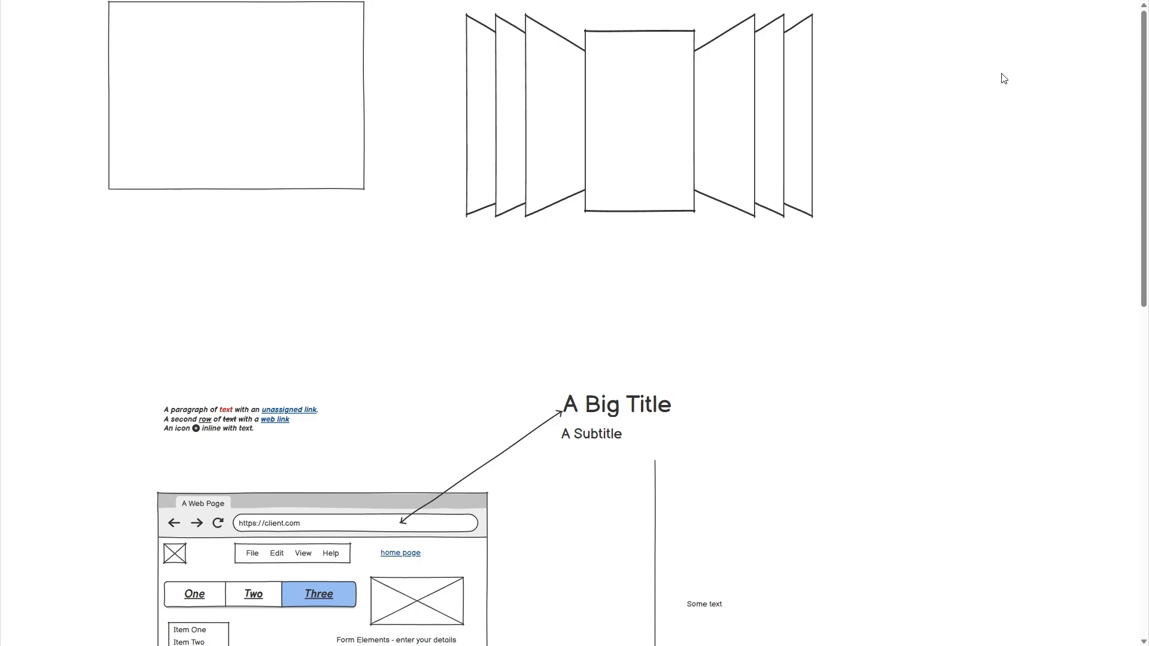
key(Escape)
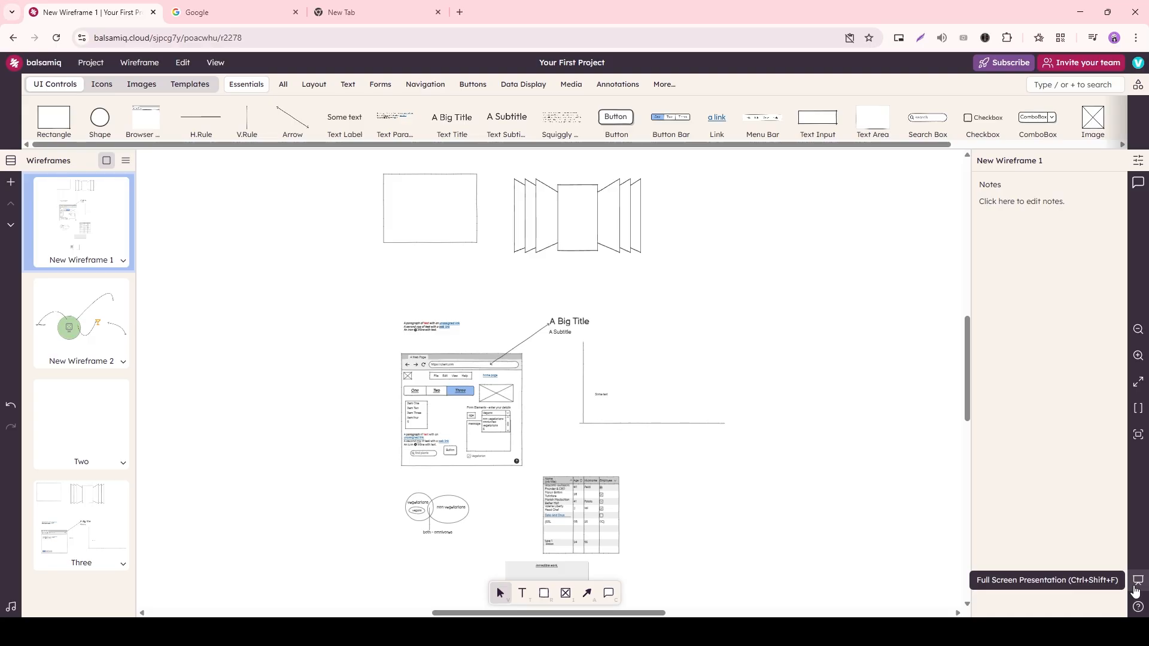
Step: Search the Balsamiq documentation for "doubt" and close the help window
click(1137, 605)
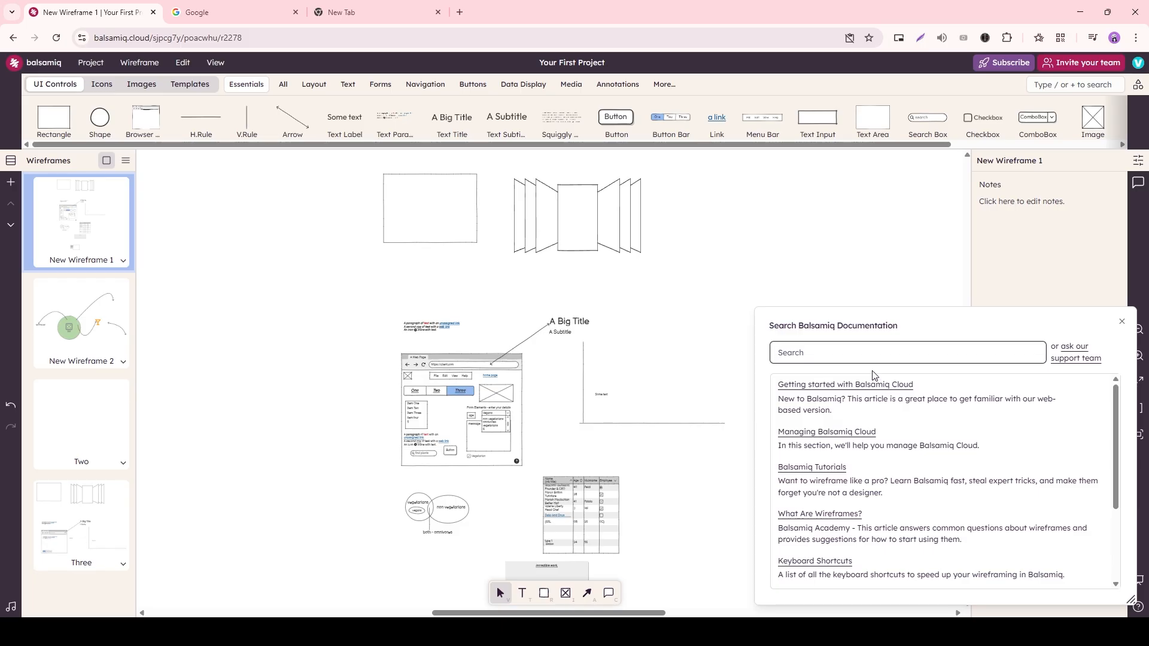
text(doubt)
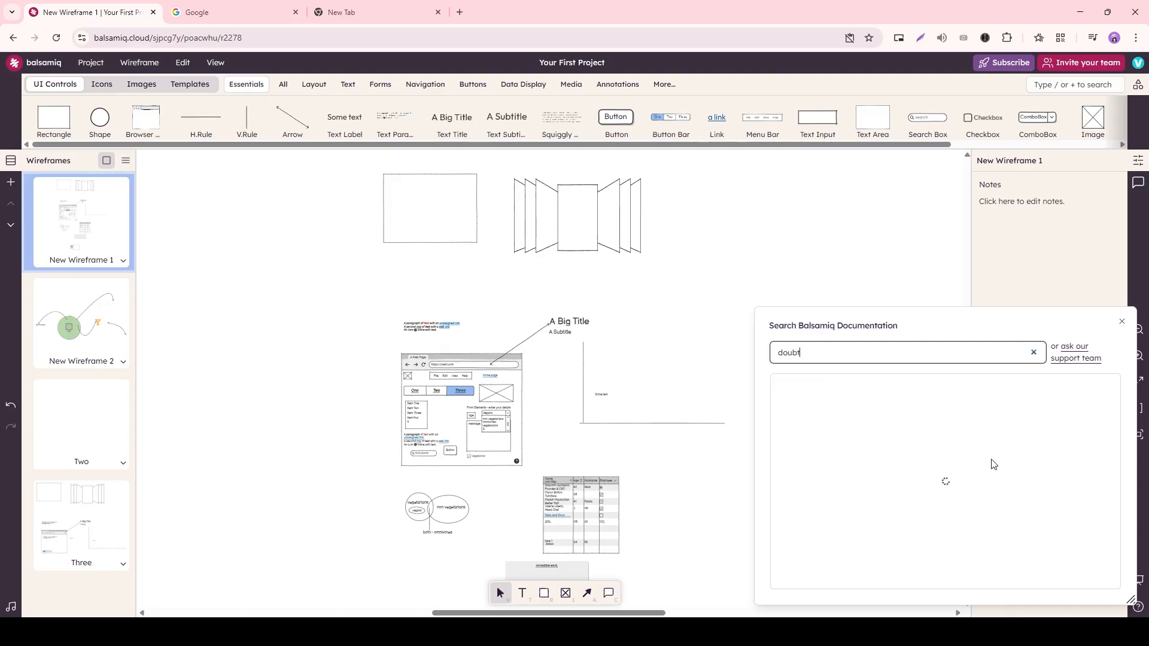
click(1121, 324)
Step: Rename the project as "project 1"
click(571, 63)
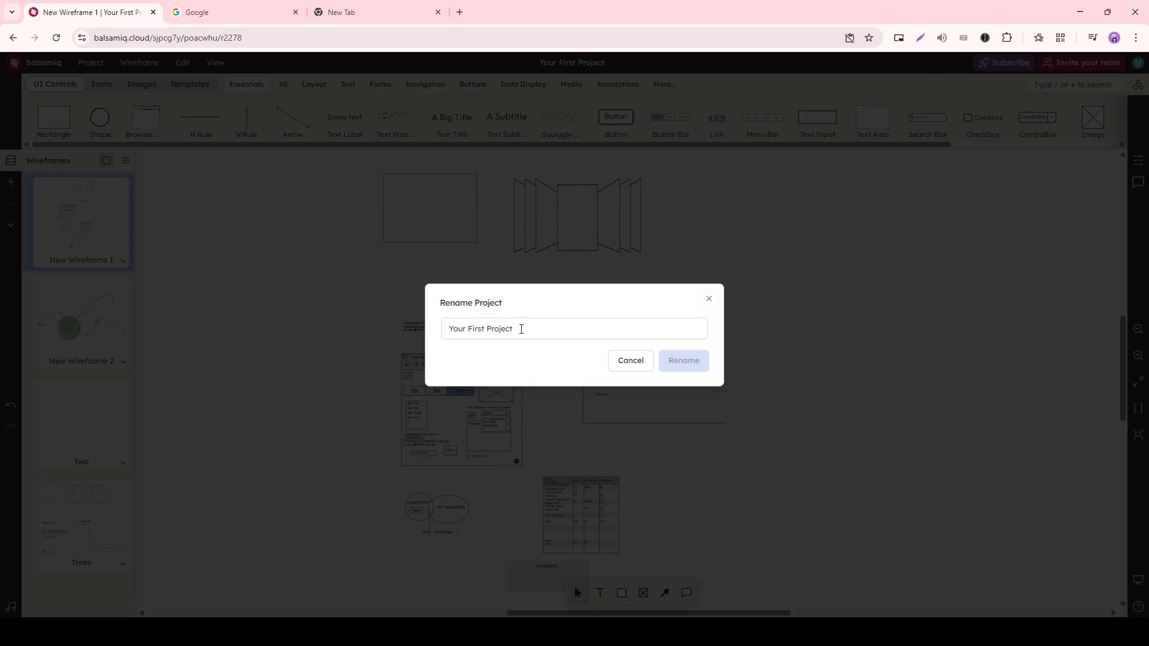
text(project 1)
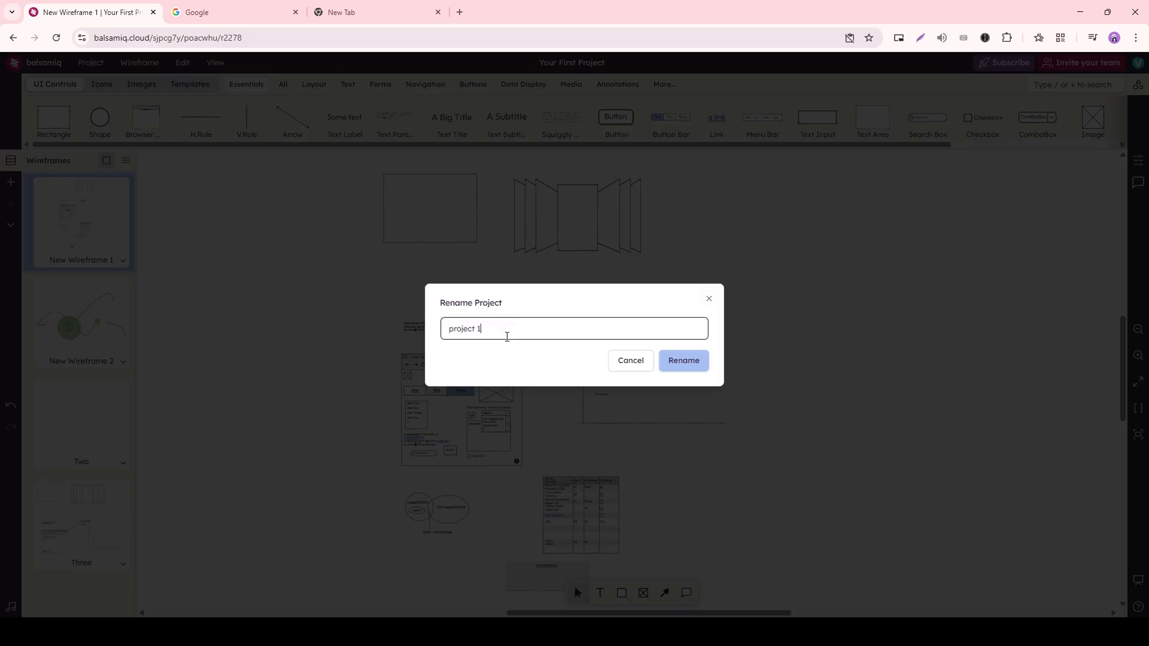
click(667, 362)
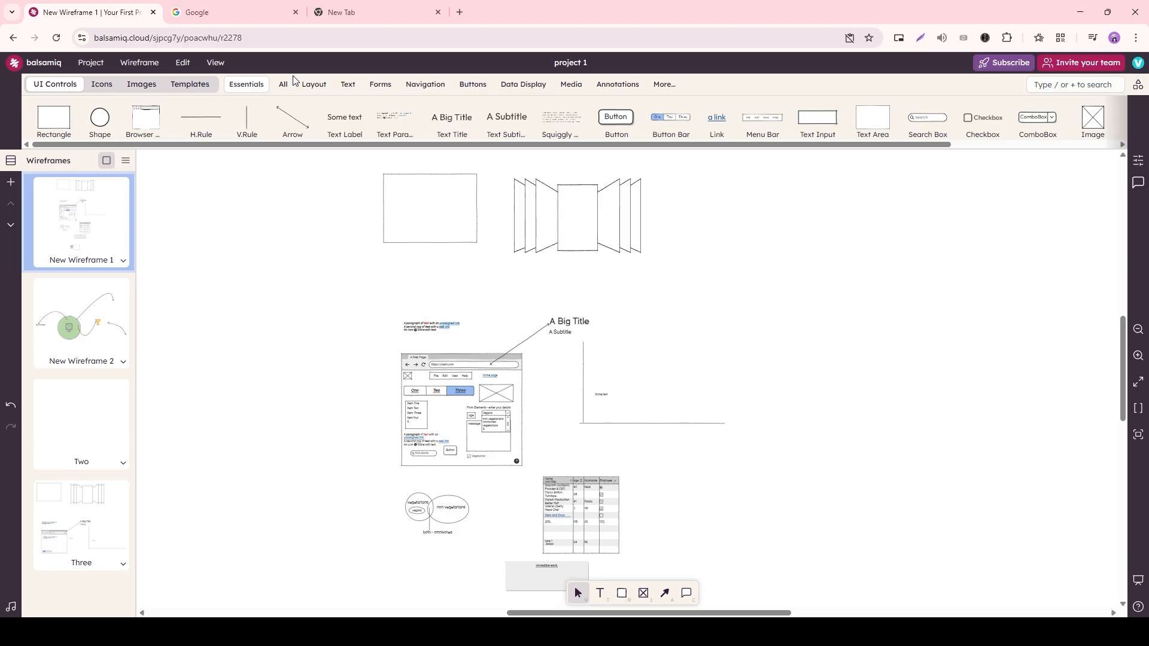
Step: Create a new wireframe in the project and name it "New Wireframe 32"
click(91, 63)
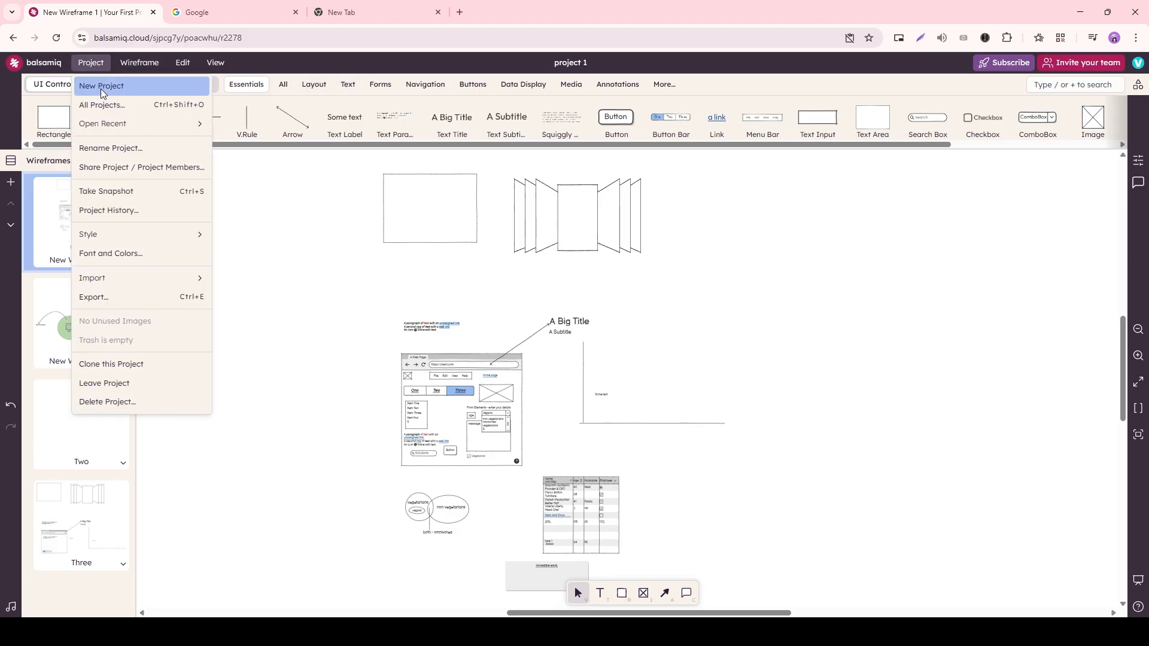
mouse_move(105, 125)
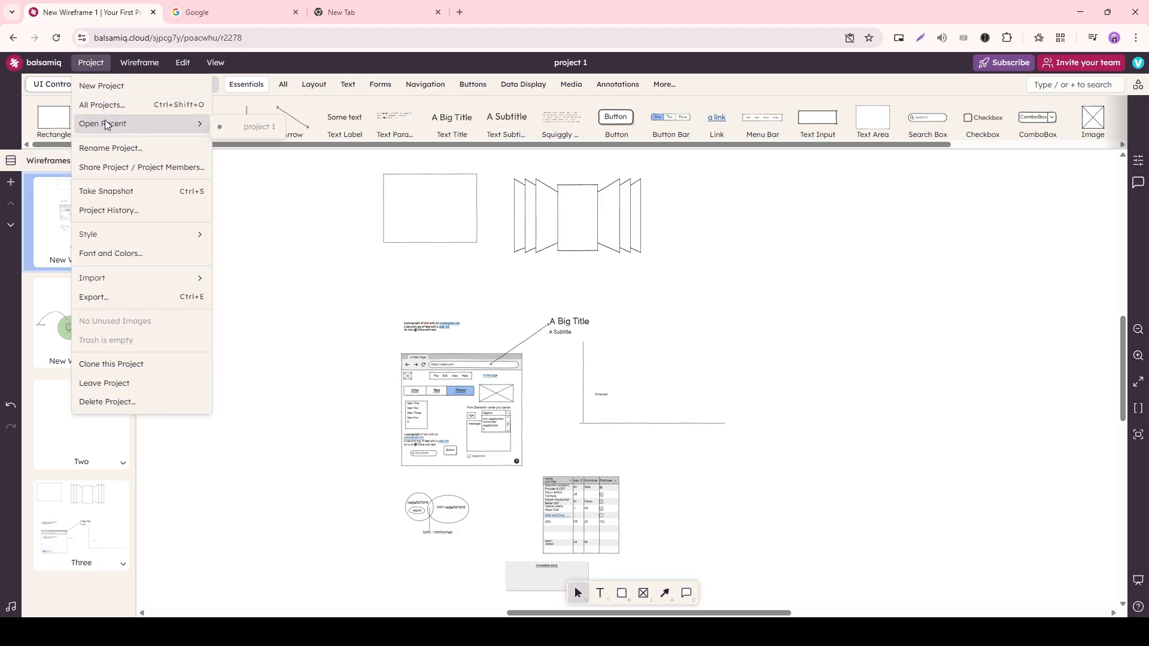
mouse_move(139, 63)
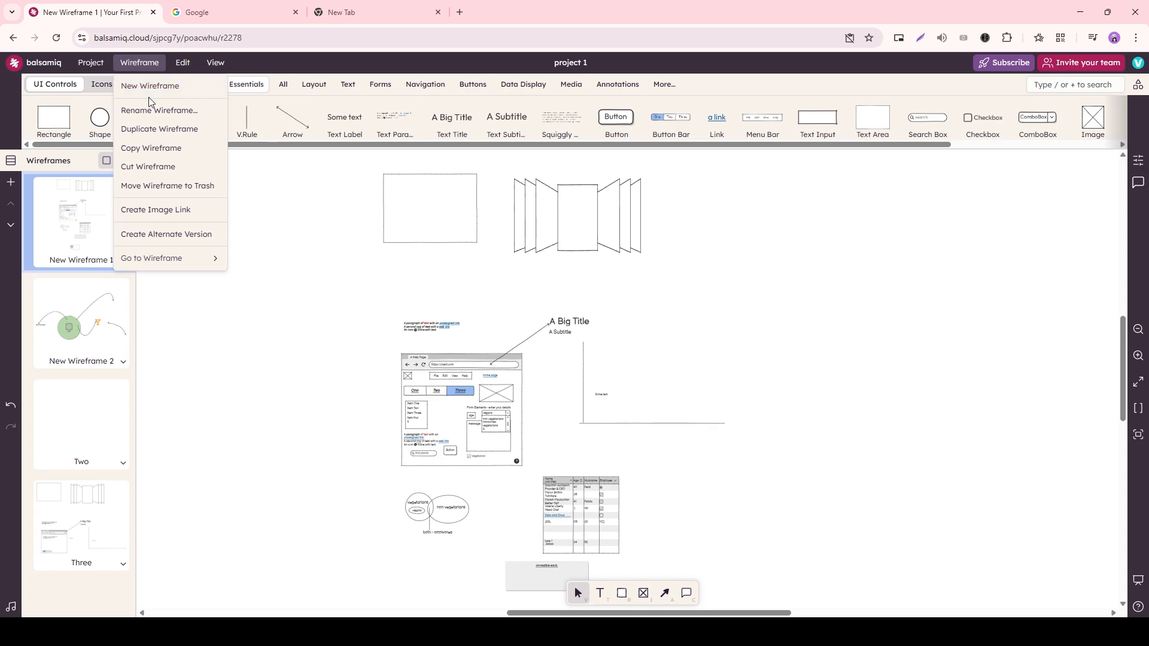
click(151, 85)
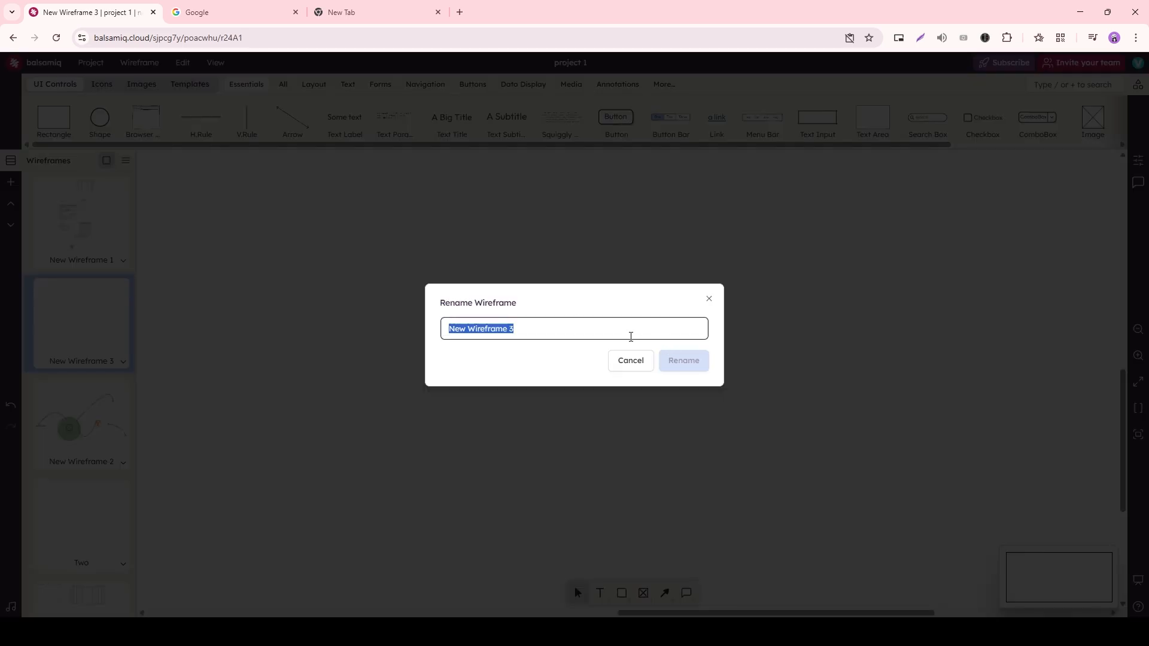
click(631, 337)
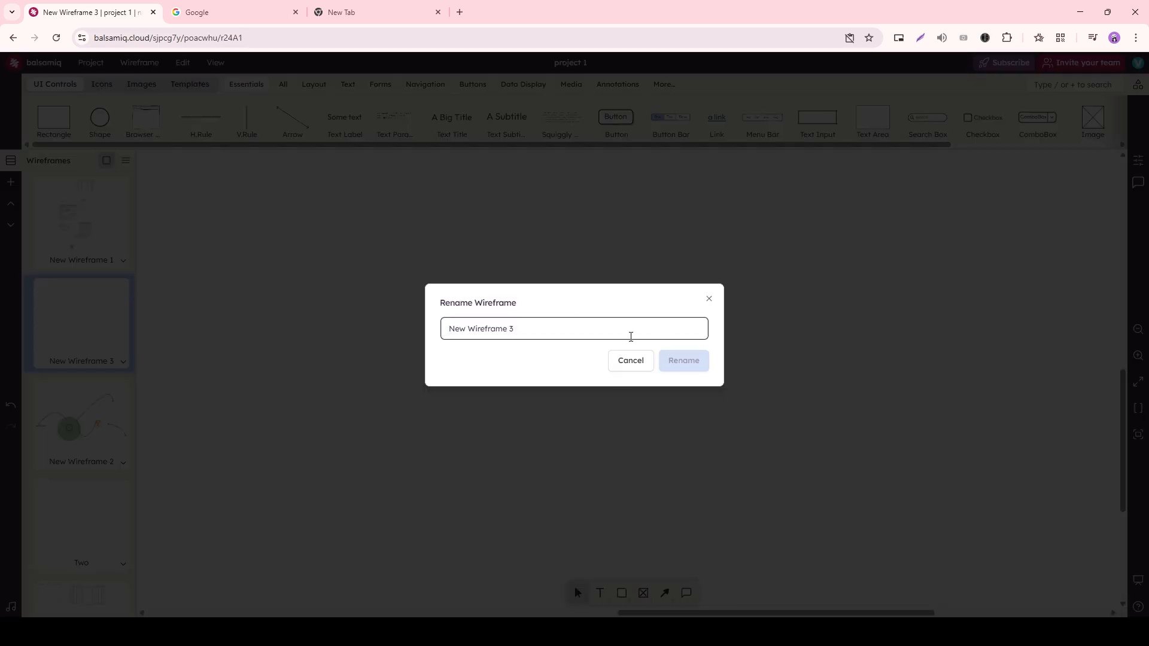
text(2)
click(680, 361)
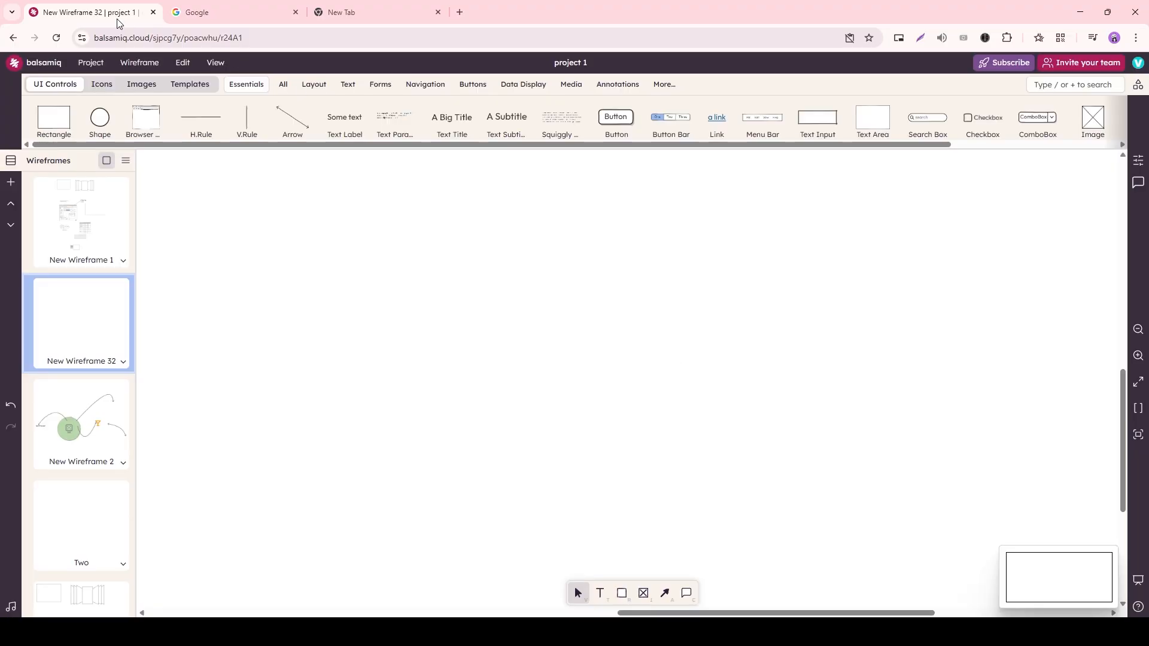
click(139, 62)
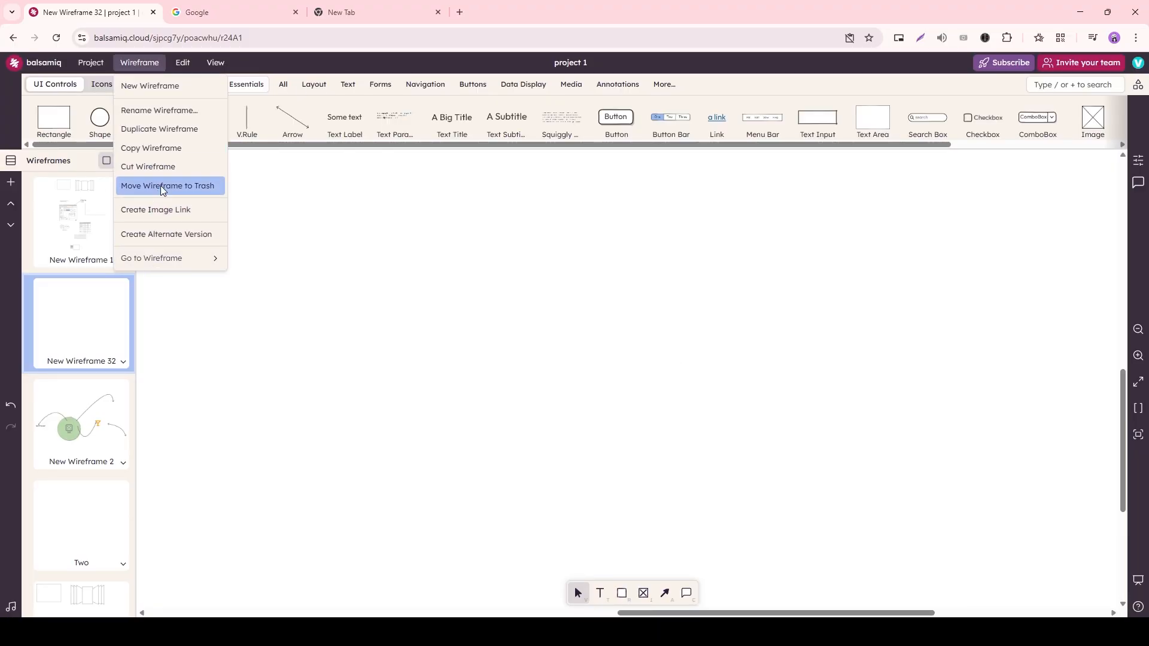
click(173, 66)
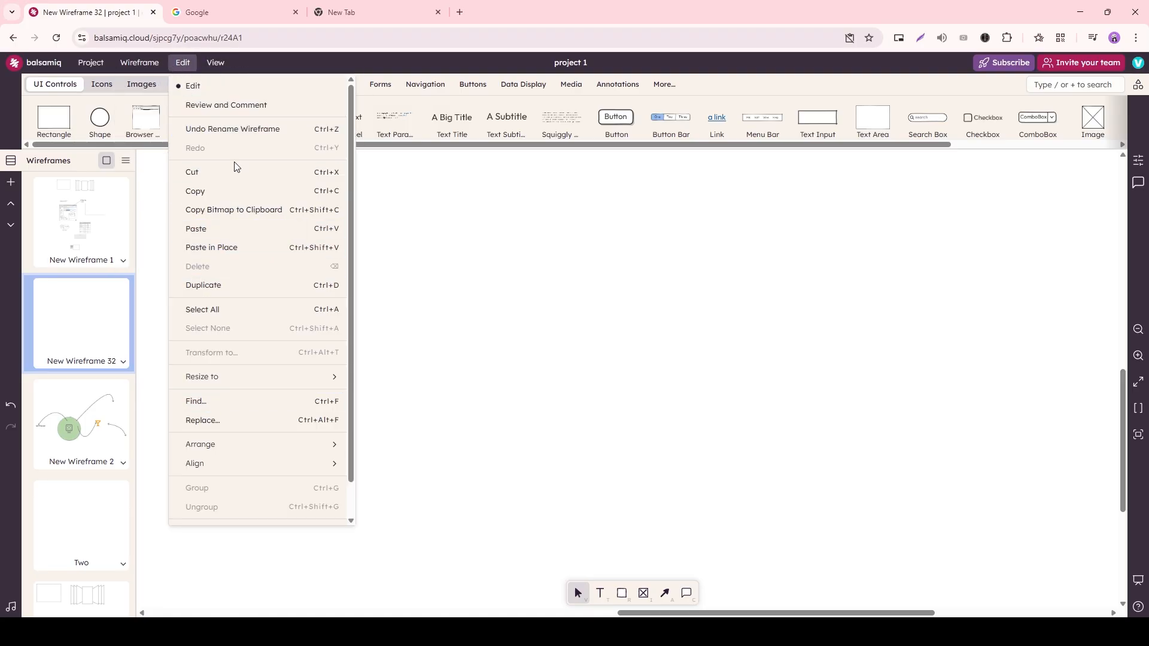
key(Right)
click(179, 66)
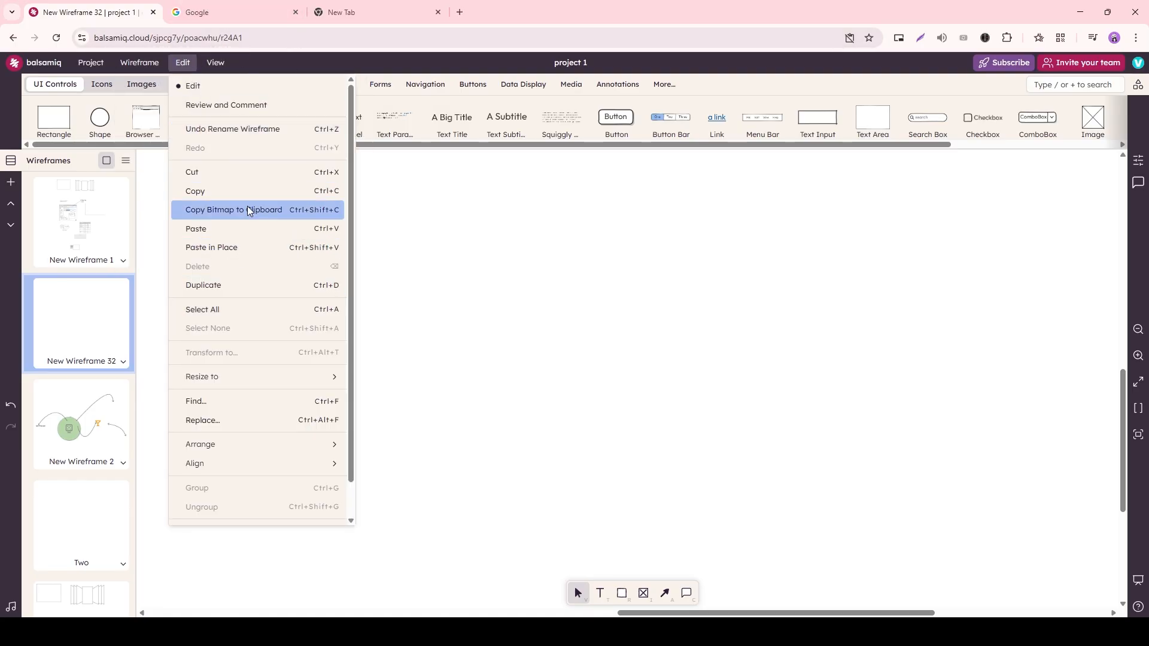
Step: Hide the Navigator, Toolbar and UI Library panels so only the wireframe canvas remains
click(215, 64)
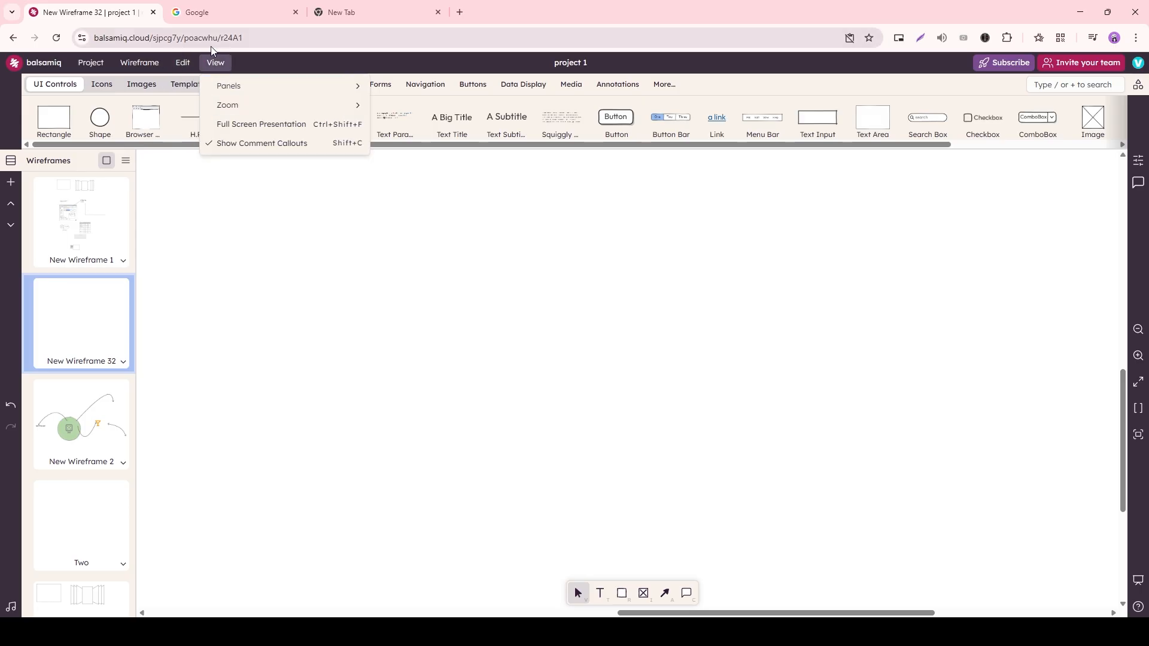
mouse_move(227, 91)
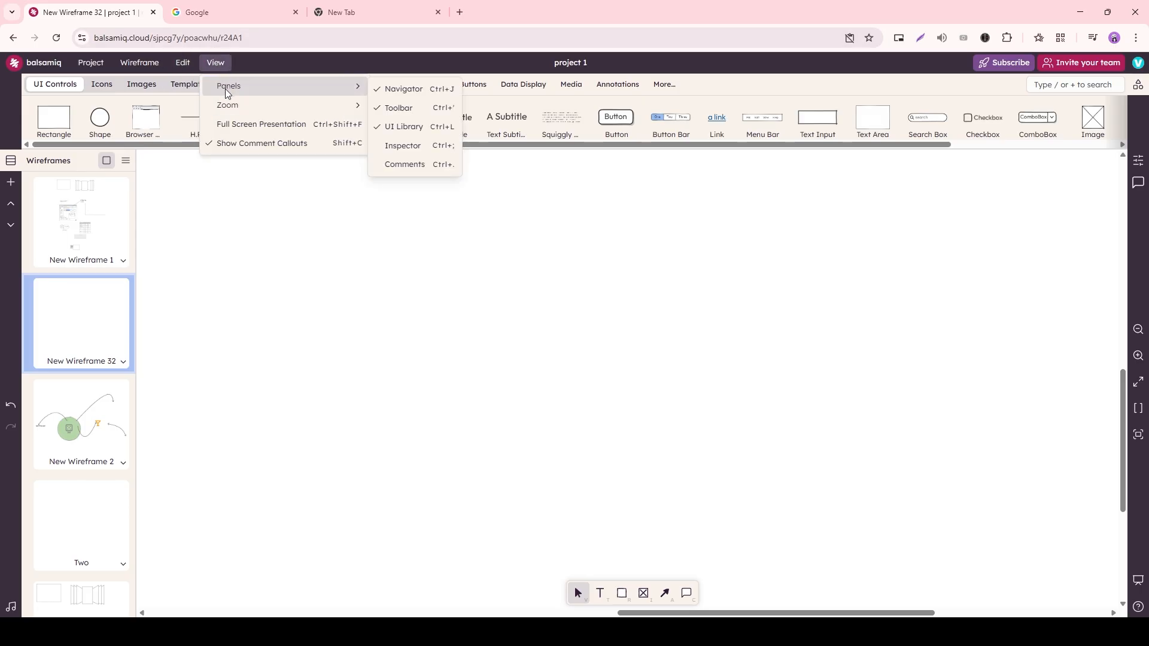
mouse_move(293, 107)
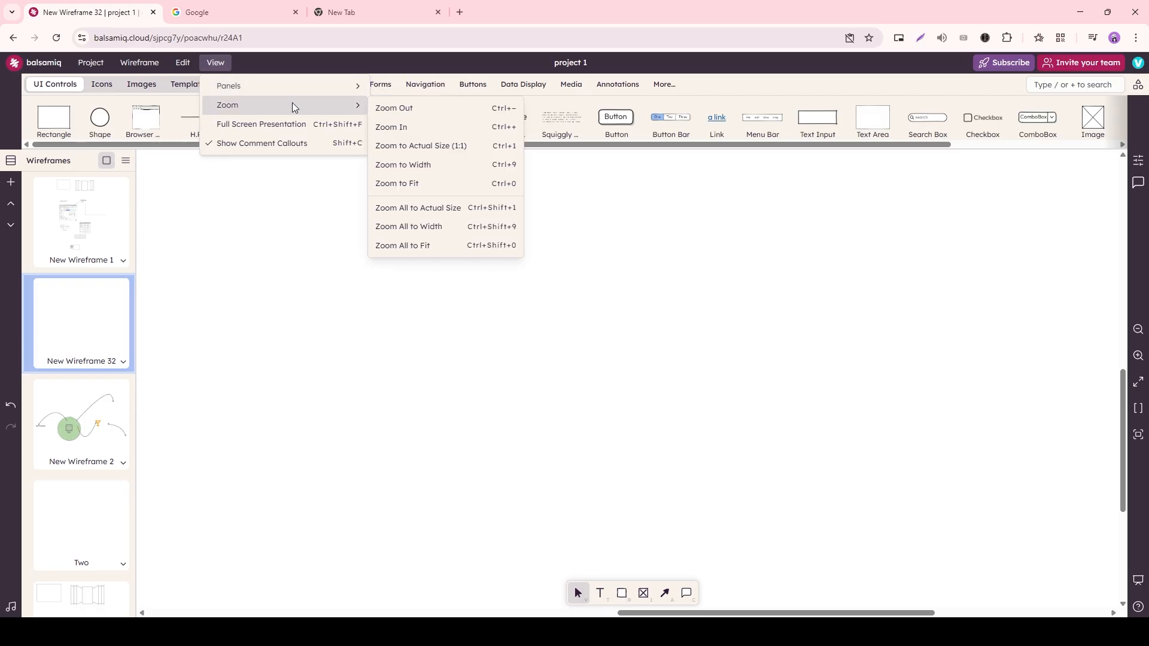
mouse_move(365, 83)
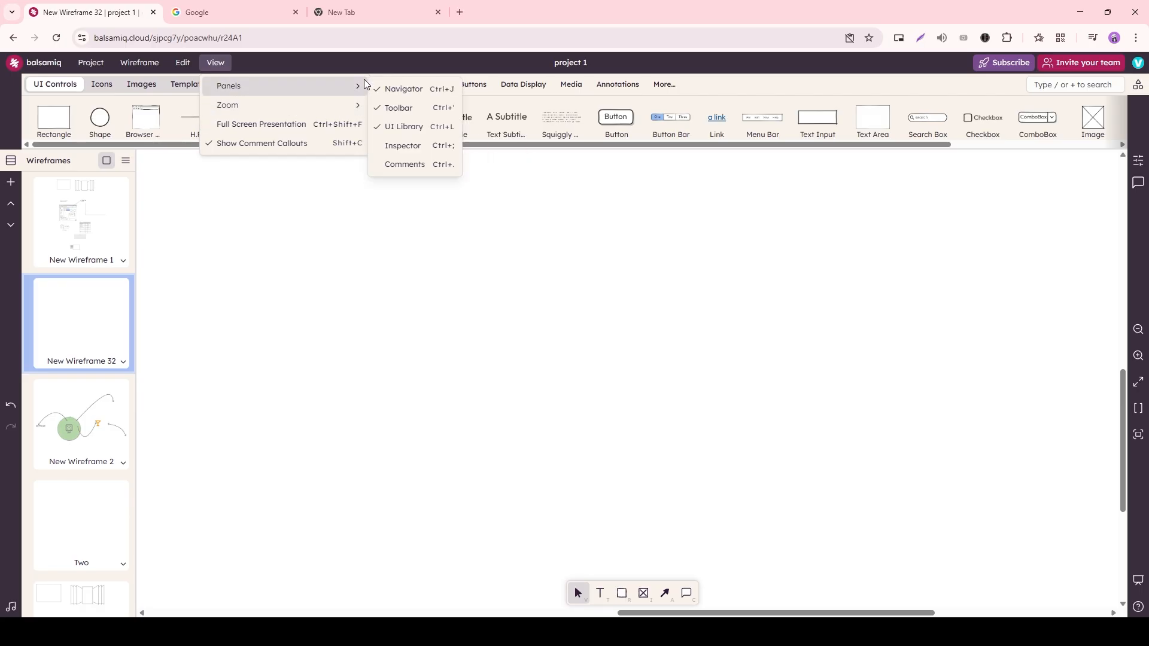
click(401, 89)
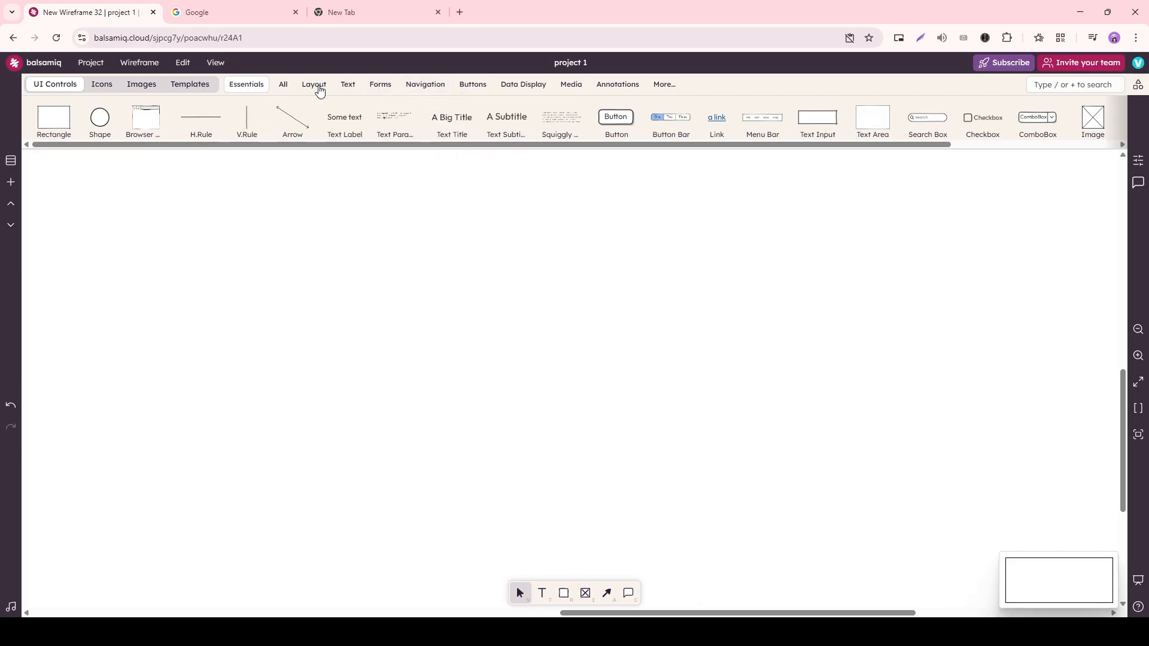
click(215, 63)
mouse_move(353, 87)
click(394, 111)
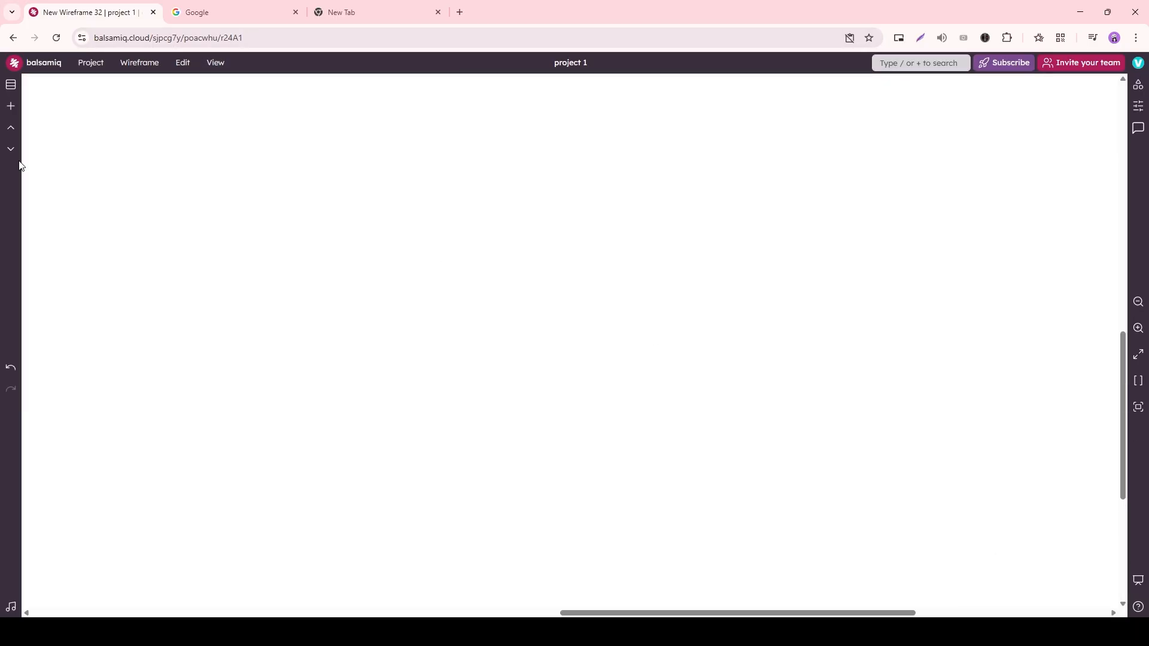
Step: Show the UI Library, Toolbar and Navigator panels again
click(216, 63)
mouse_move(353, 88)
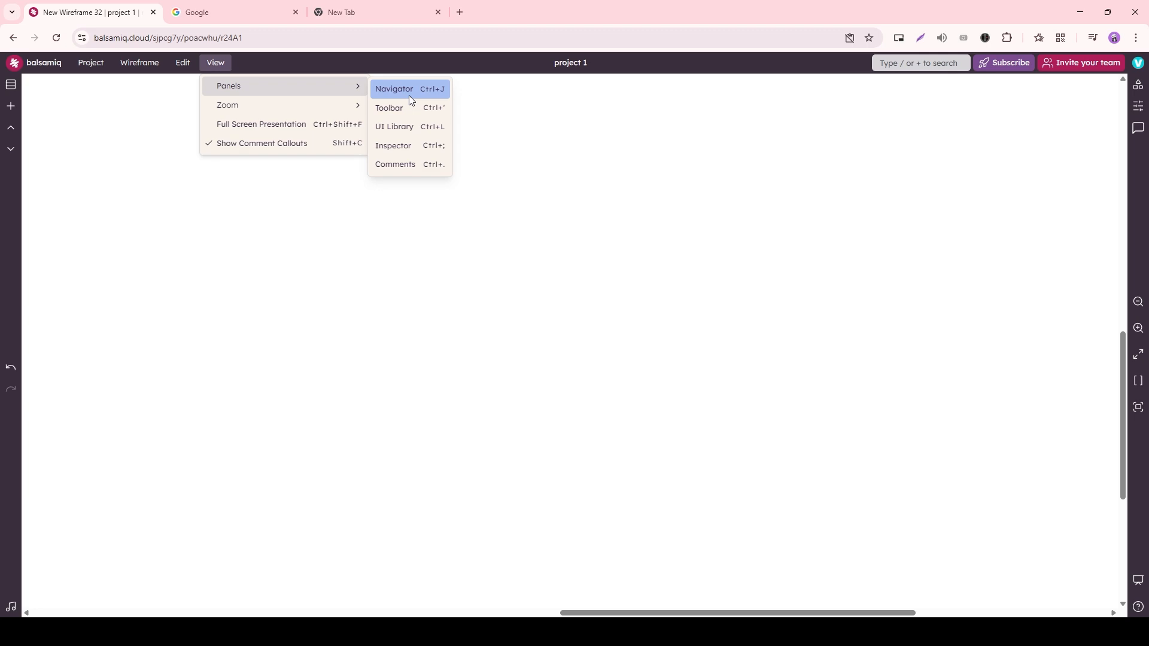
click(395, 125)
click(215, 62)
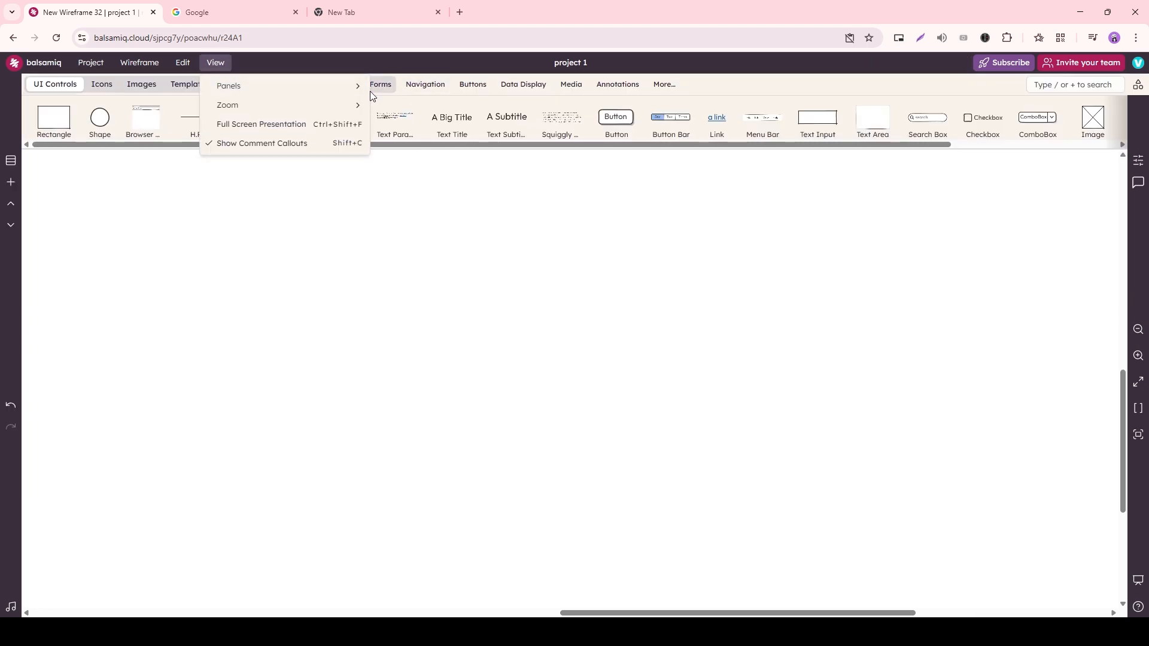
click(395, 108)
click(215, 63)
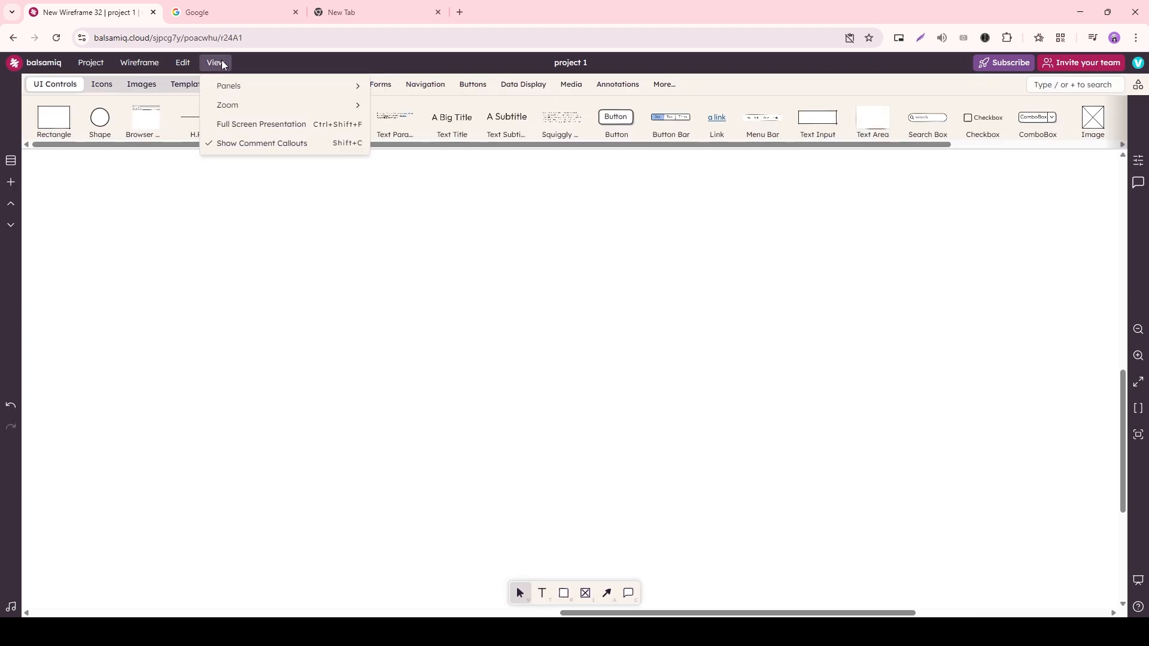
click(406, 88)
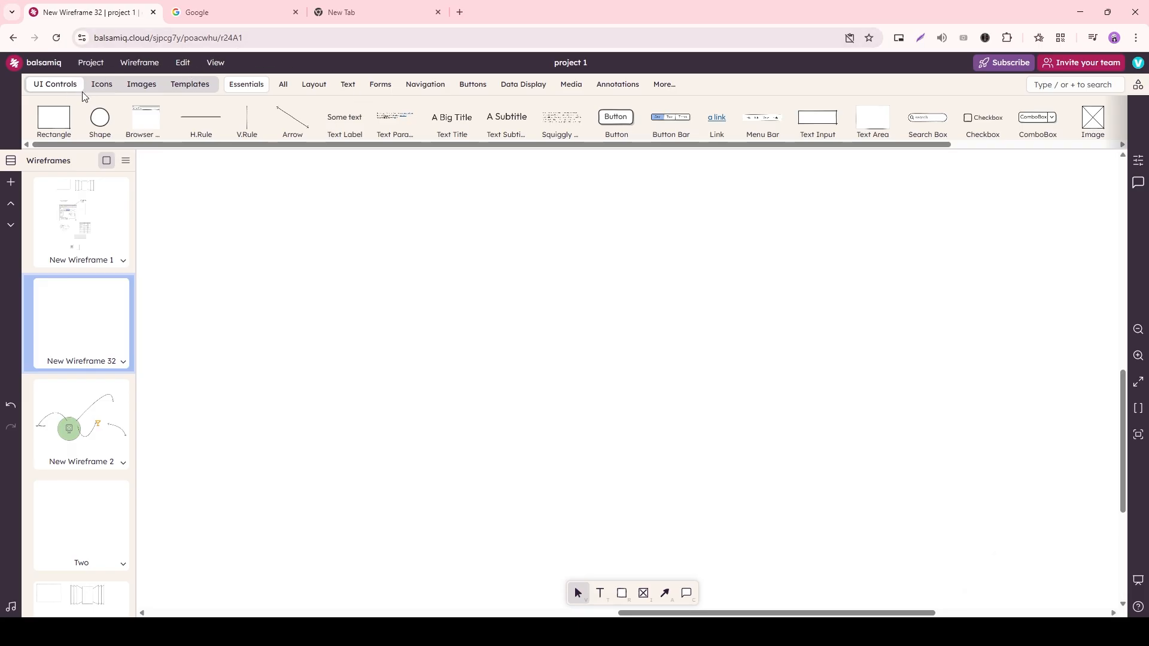
Step: Add the bell and calendar icons from the icon library to the wireframe
drag(143, 146, 419, 146)
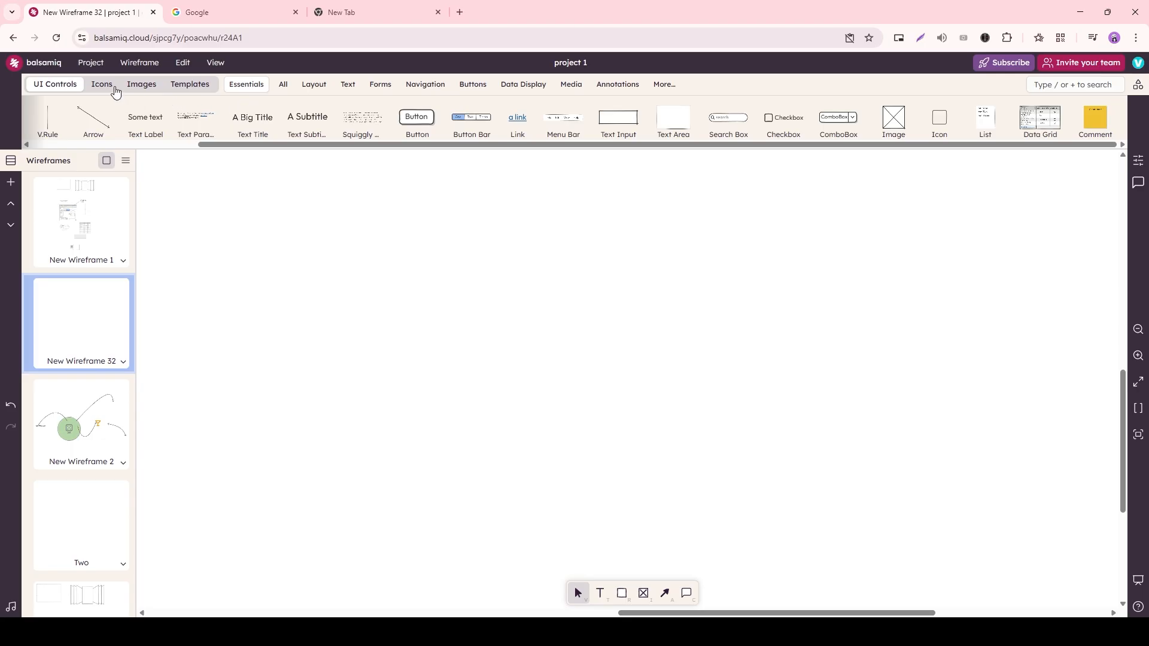
click(103, 85)
click(293, 113)
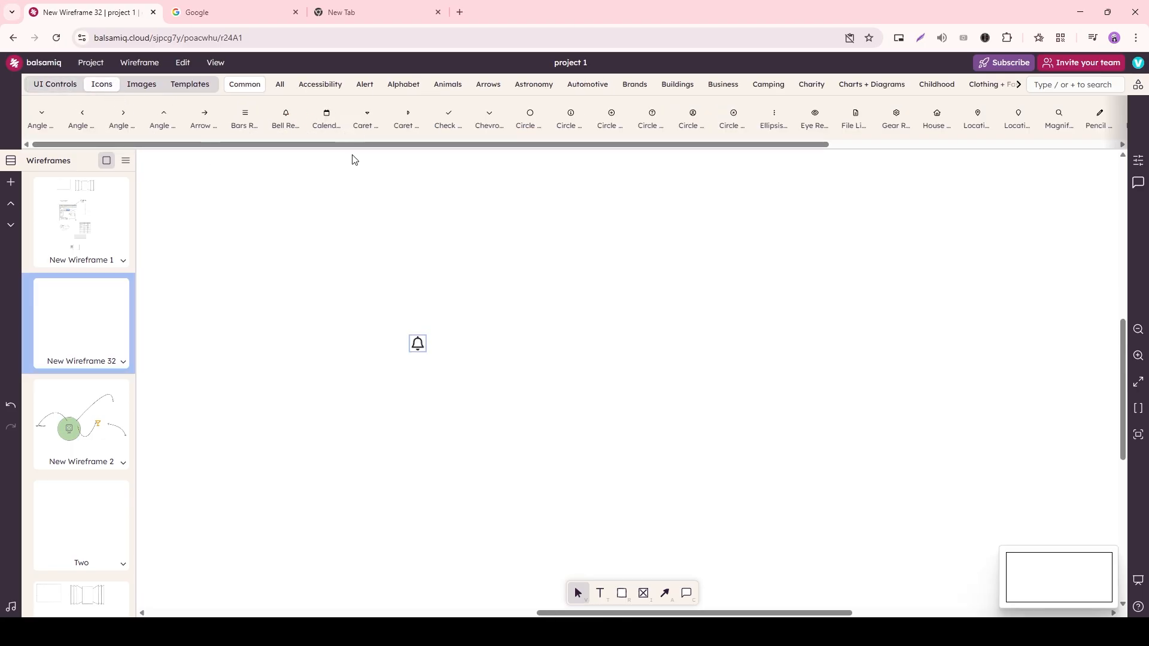
click(329, 119)
drag(529, 145, 527, 178)
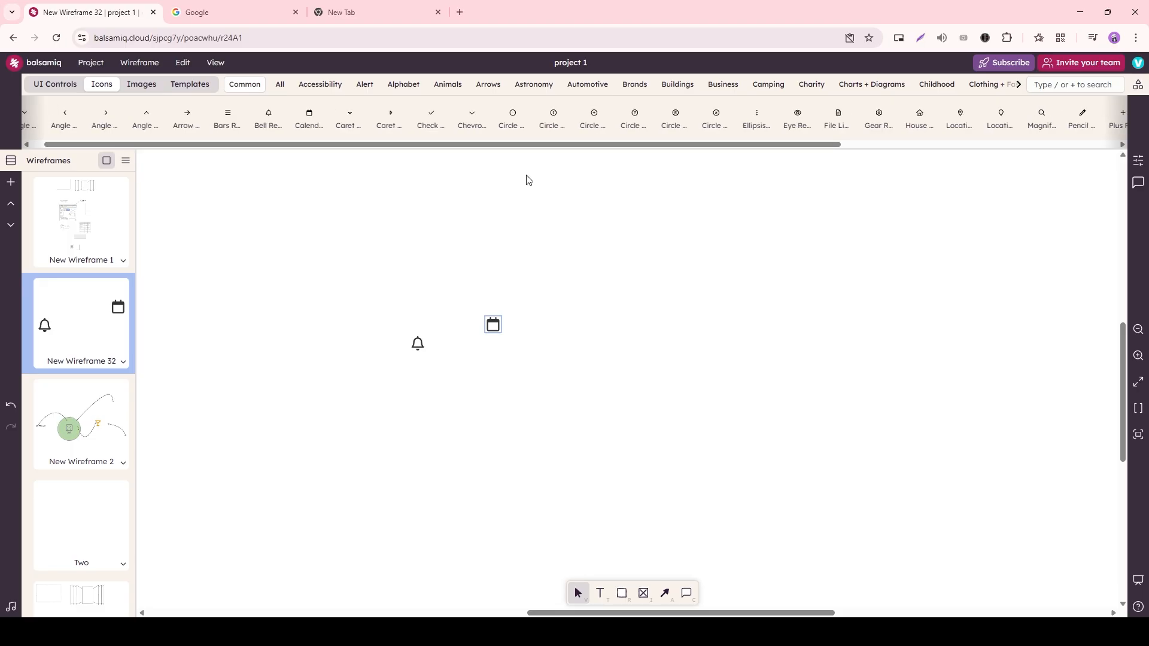
Step: Open the properties of the calendar icon and transform it into a Circle Button
click(1137, 160)
click(996, 169)
click(1001, 239)
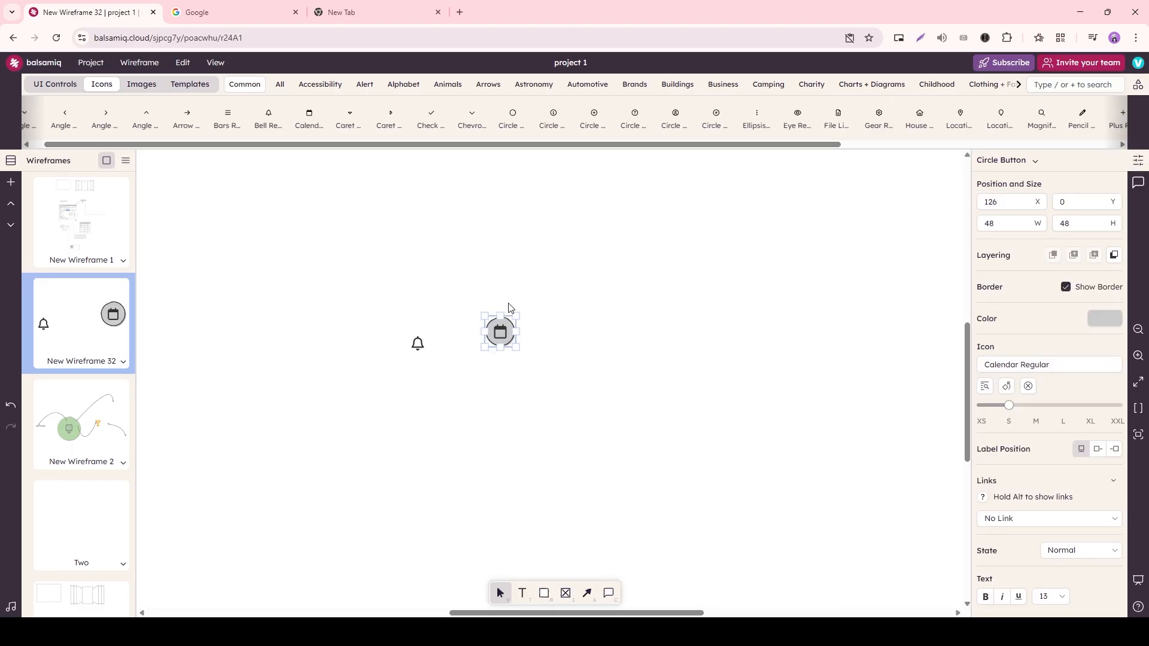
Step: Upload the community photo from disk, place it on the wireframe and move it below the icons to Y 259
click(141, 84)
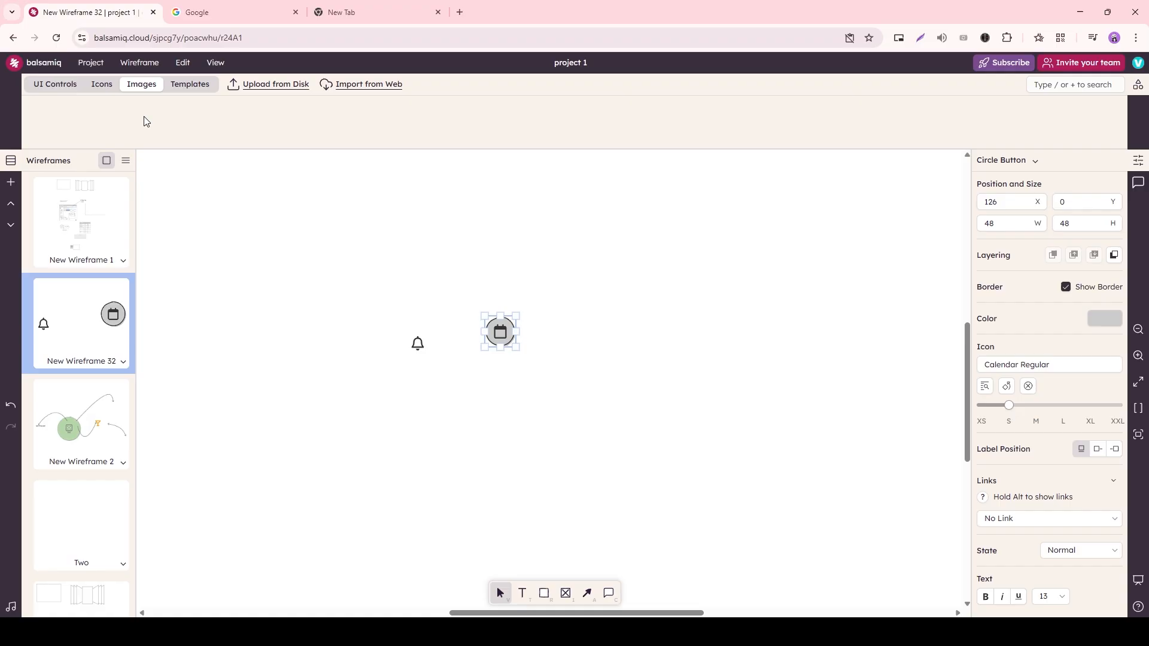
click(241, 85)
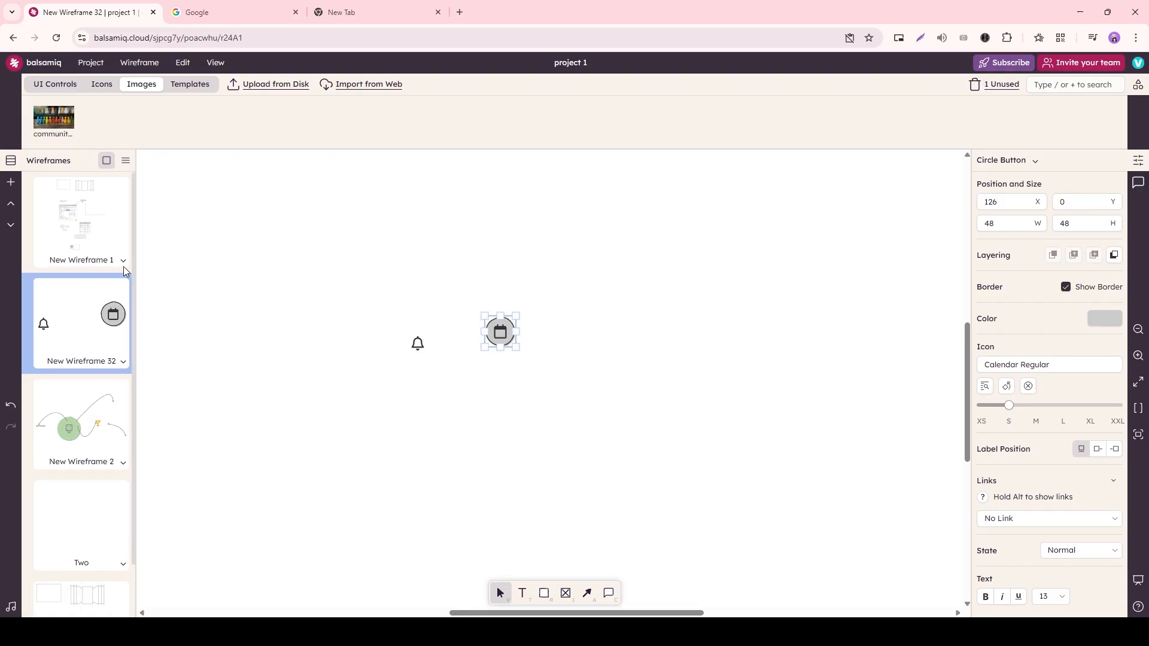
drag(48, 121, 260, 357)
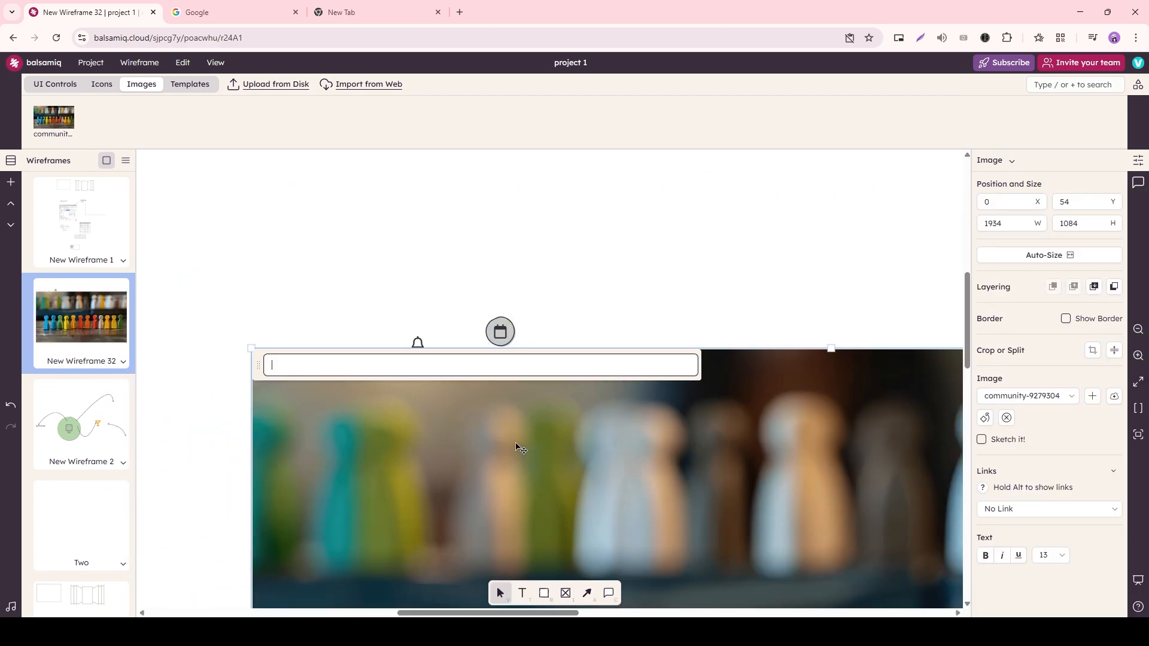
scroll(515, 447, down, 5)
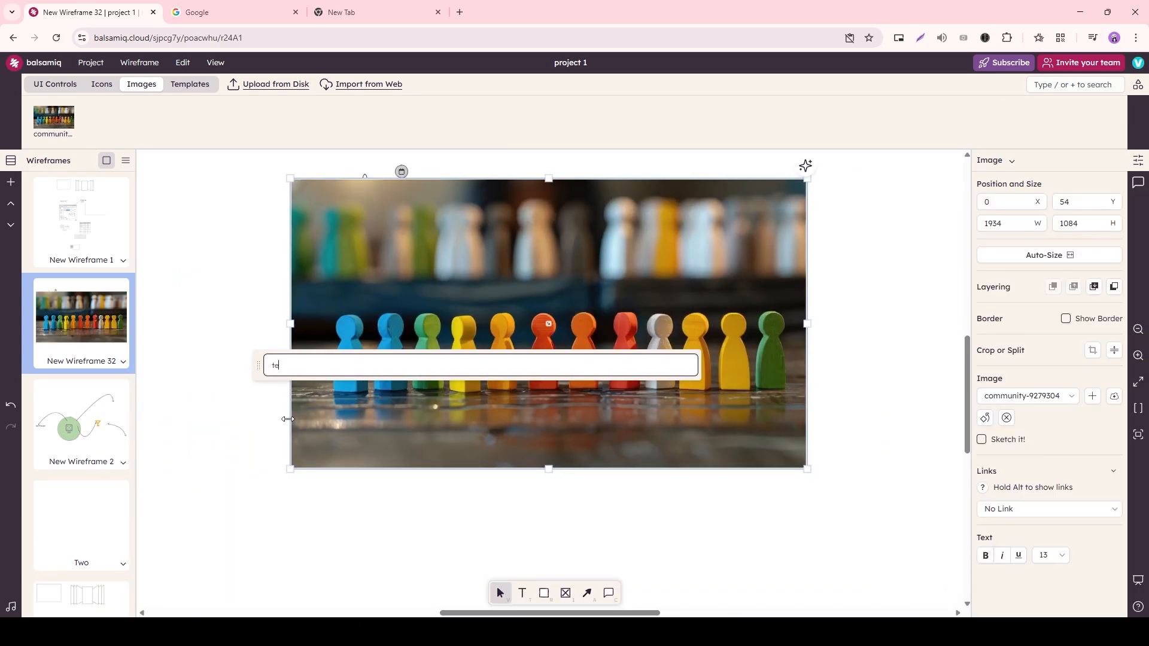
click(239, 405)
drag(492, 226, 483, 281)
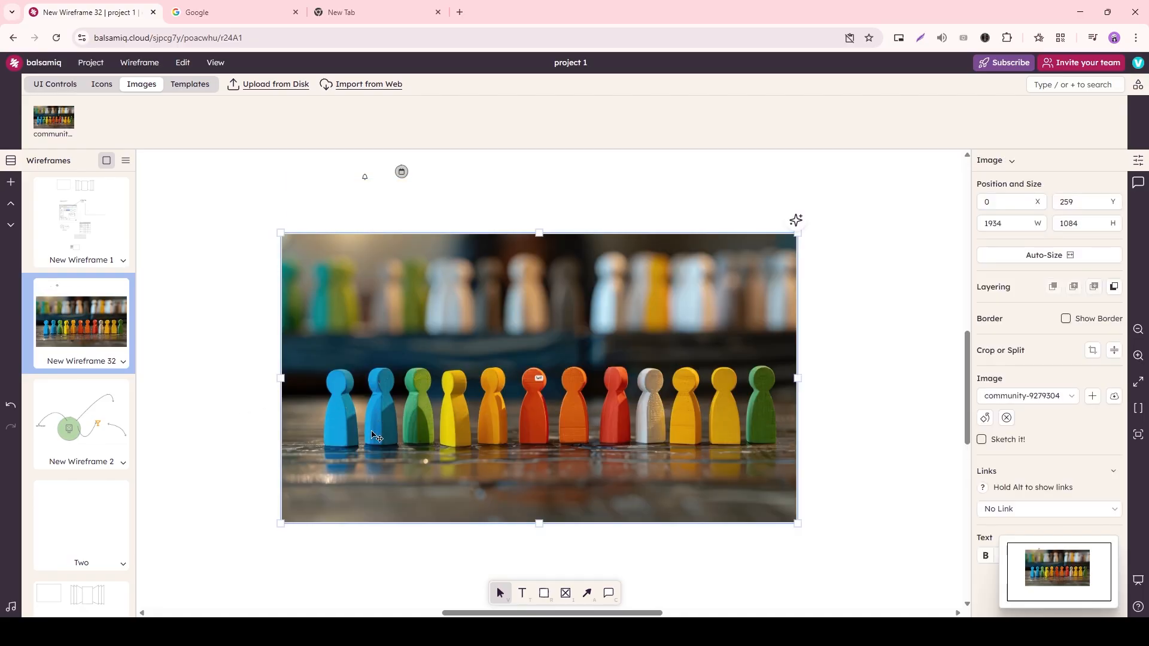
Step: Open the Image to Wireframe conversion for the community photo and cancel it
click(796, 221)
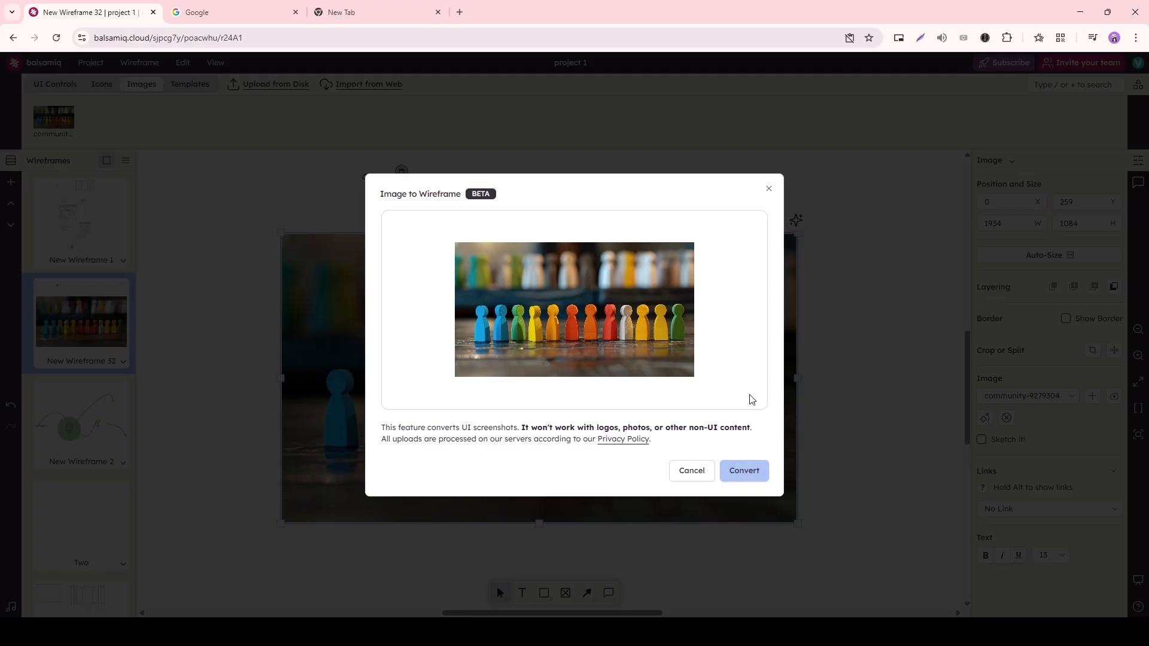
click(691, 470)
Step: Upload the Board image and place it on the wireframe below the community photo
scroll(489, 311, down, 5)
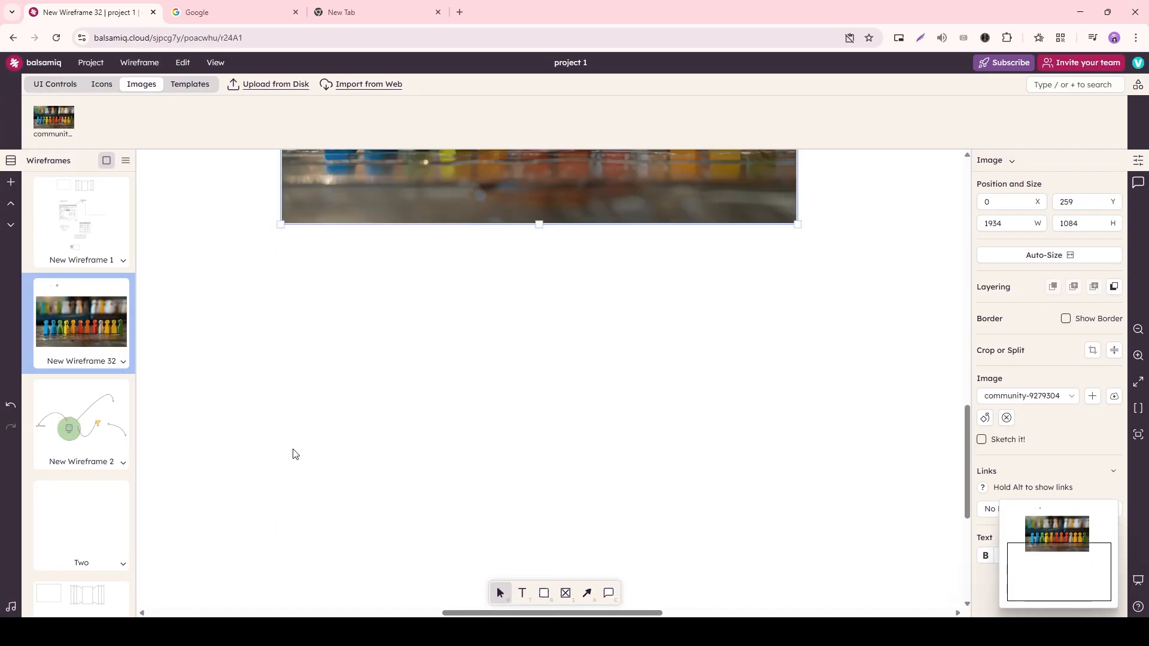
click(420, 462)
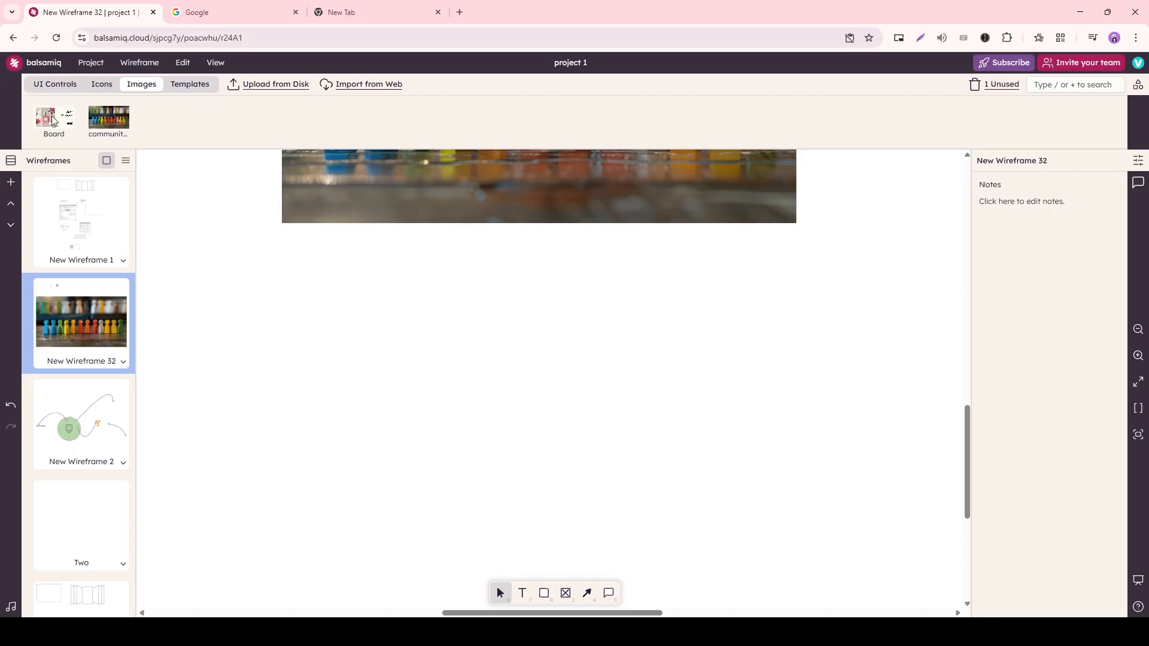
click(51, 116)
drag(432, 261, 542, 333)
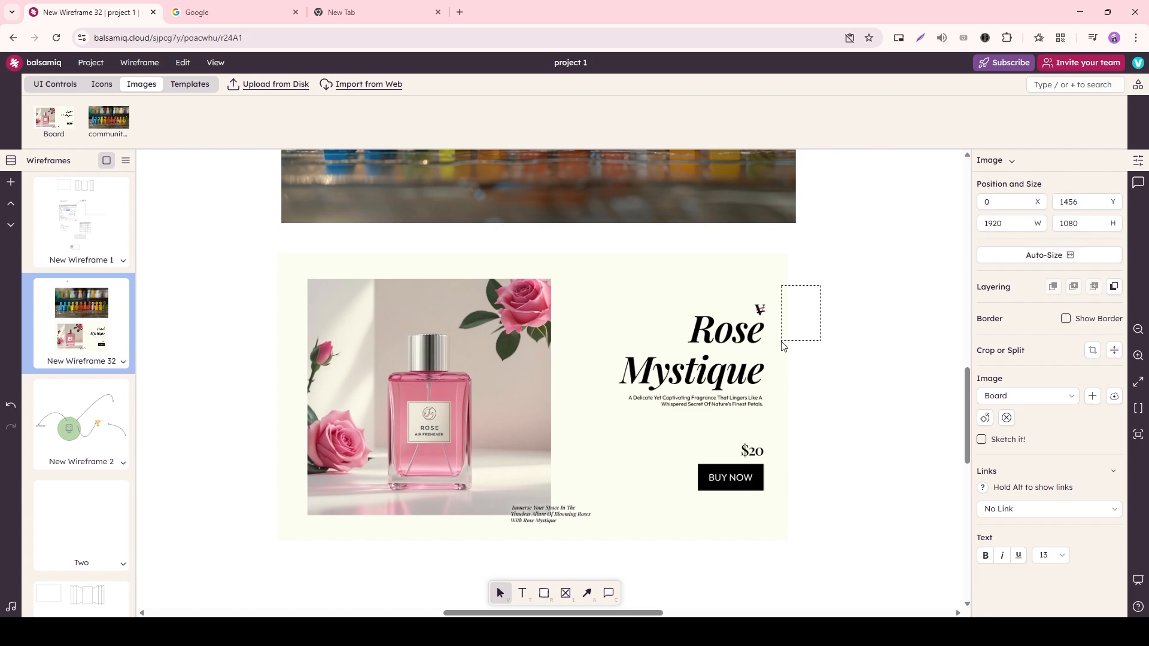
Step: Convert the Board image into wireframe controls and move the converted group slightly down to Y 1514
click(788, 241)
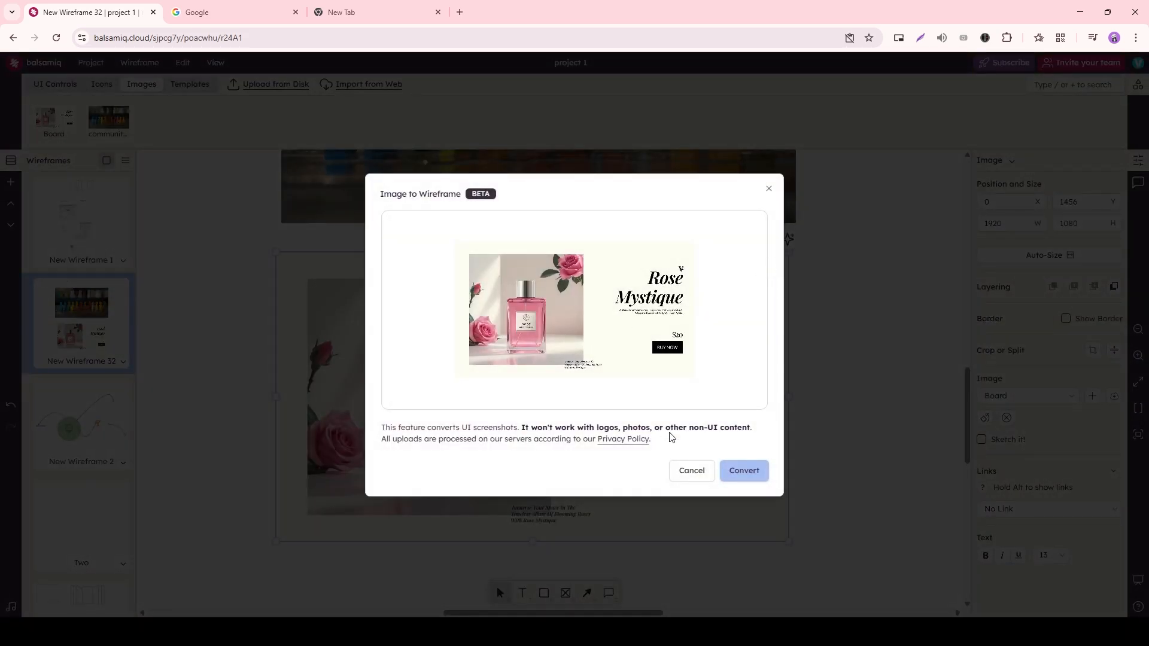
click(736, 471)
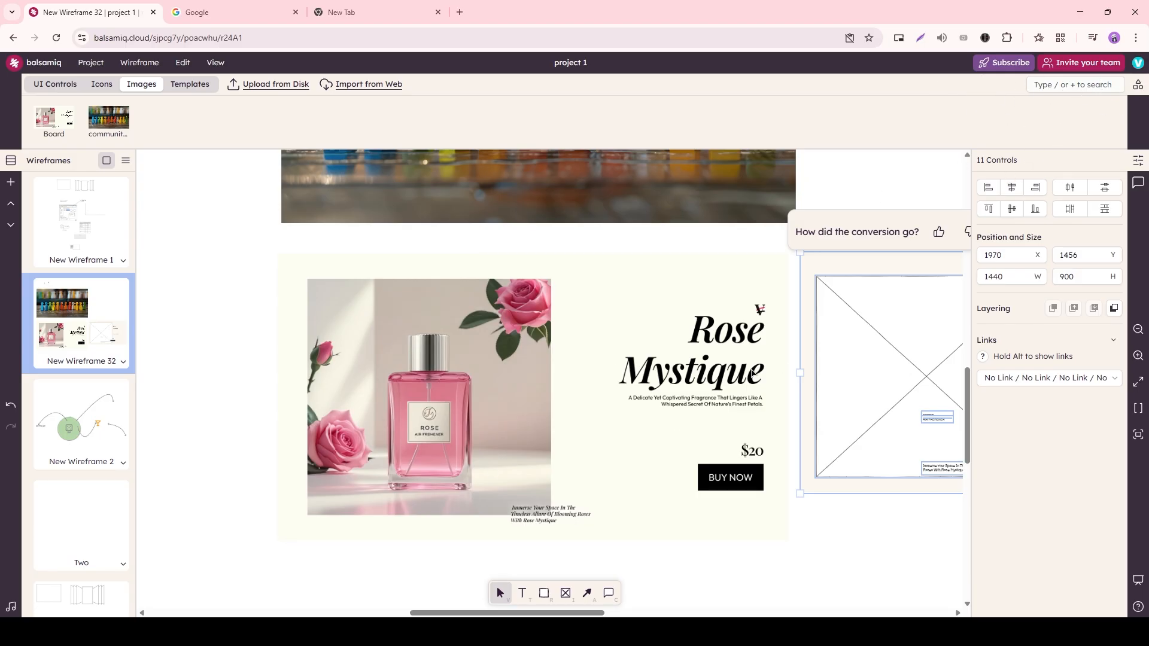
scroll(911, 343, right, 5)
mouse_move(649, 346)
mouse_down()
mouse_move(640, 373)
mouse_move(649, 362)
mouse_up()
scroll(650, 366, left, 2)
scroll(652, 367, down, 2)
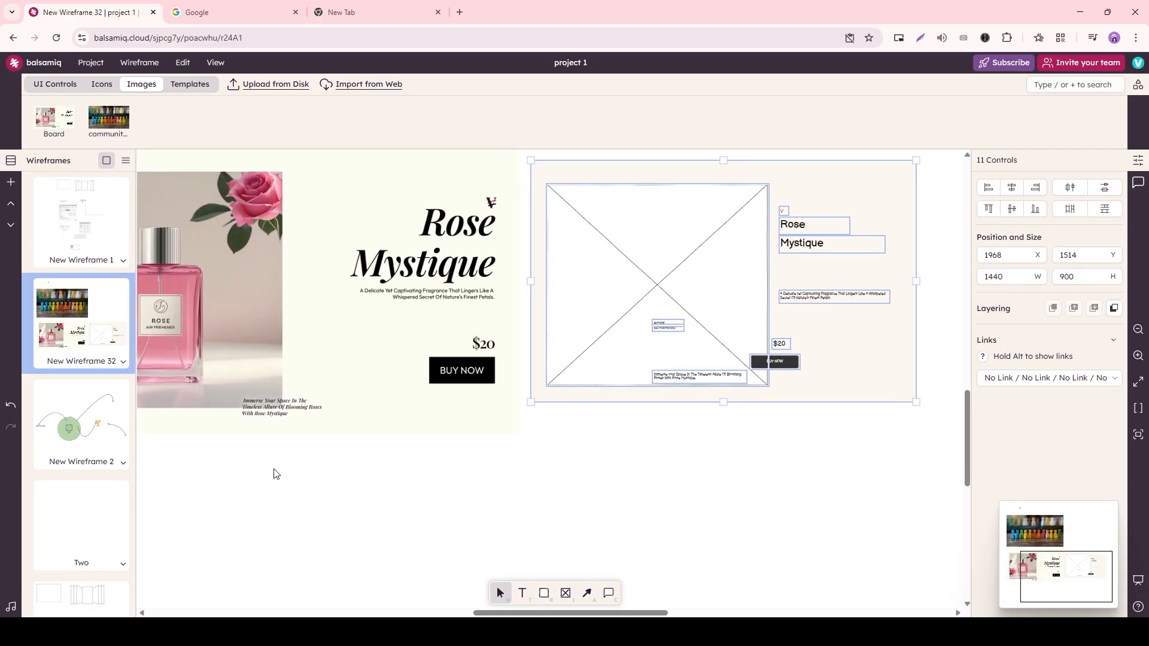
click(694, 392)
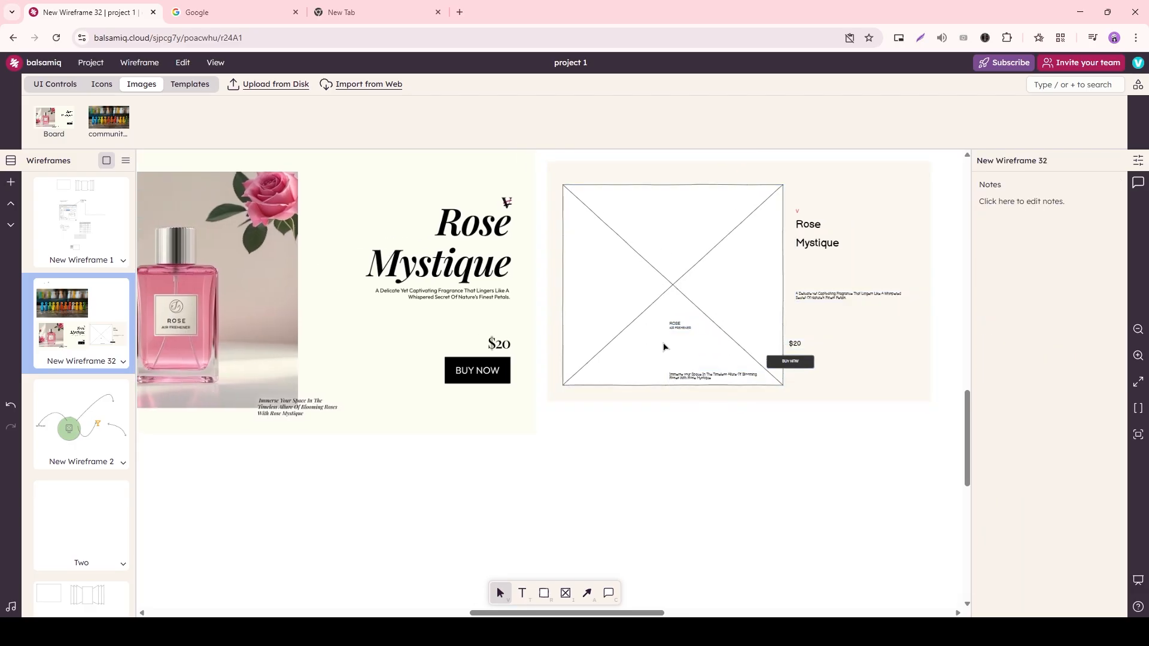
Step: Switch the browser to full screen and compare the Board image with its converted wireframe up close
scroll(213, 323, left, 2)
scroll(214, 323, up, 5)
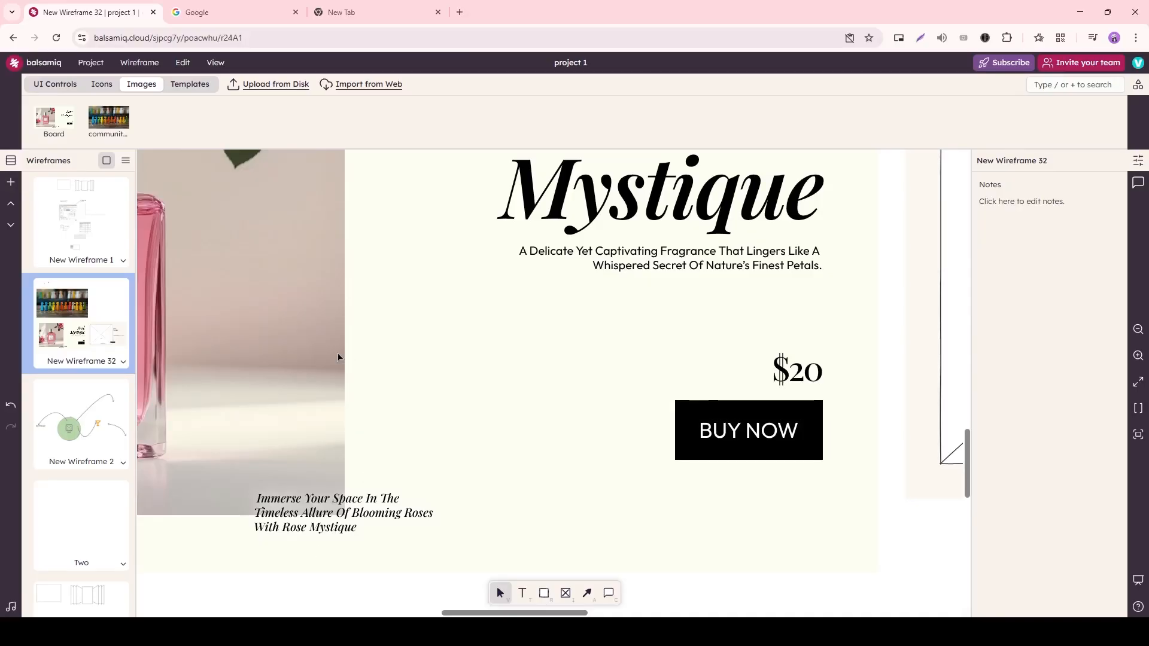
scroll(285, 357, right, 3)
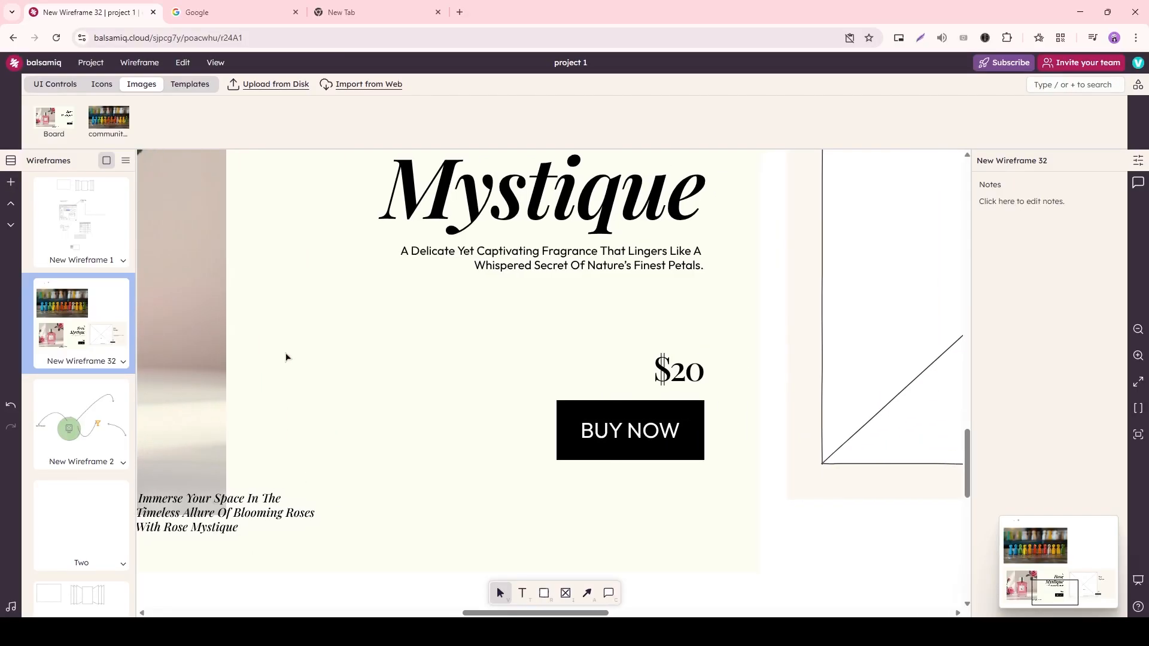
key(F11)
scroll(299, 311, left, 6)
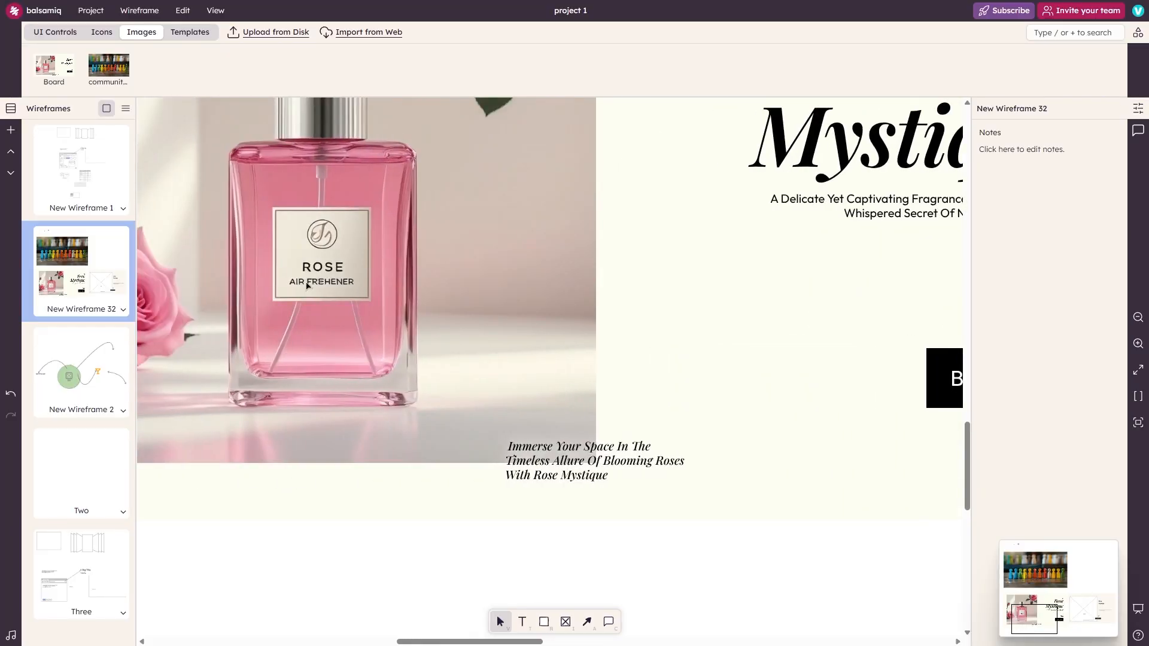
scroll(382, 294, right, 8)
scroll(383, 294, right, 10)
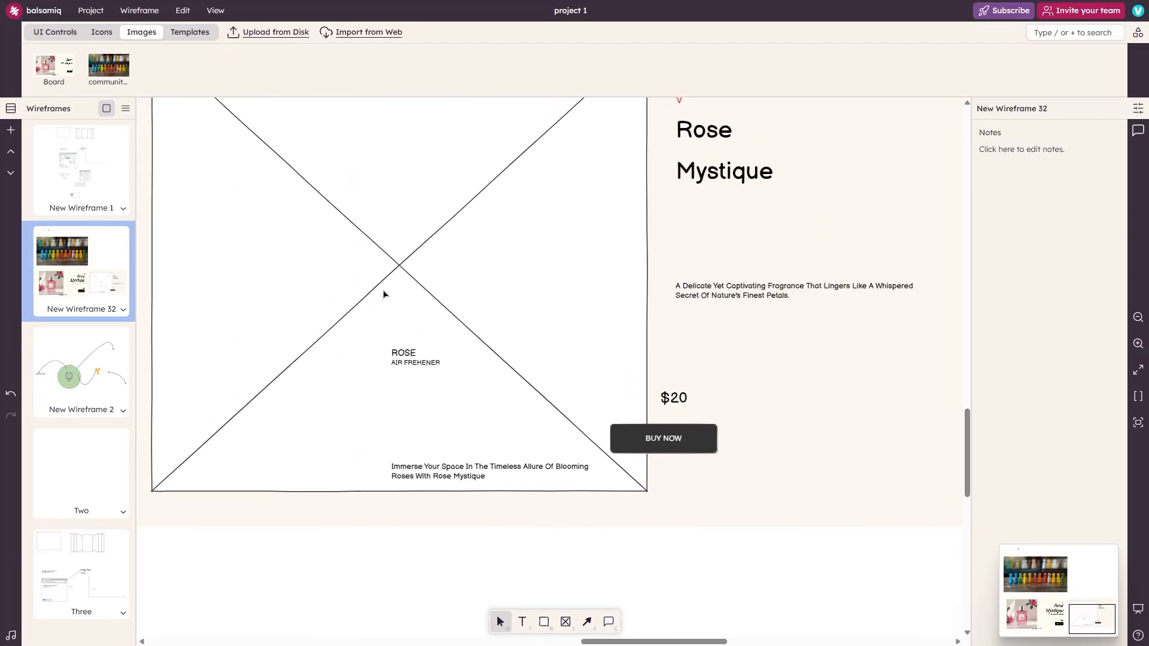
scroll(494, 337, down, 6)
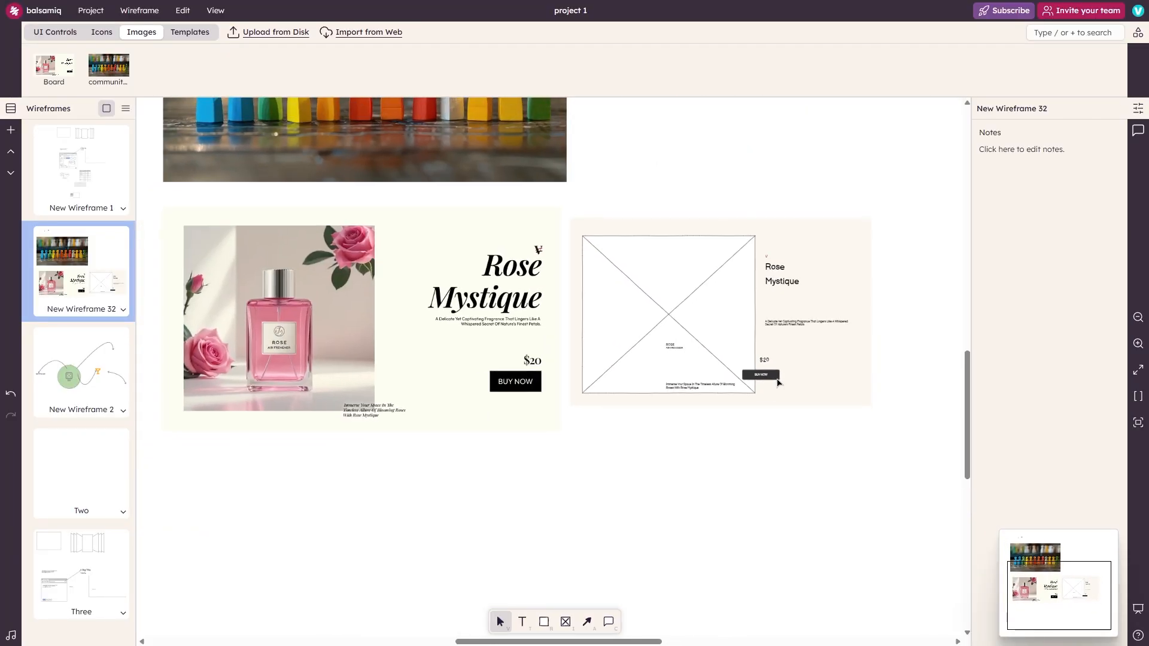
Step: Move the BUY NOW button off the placeholder image, widen it under the description, and shift the $20 price toward the frame's right side
click(769, 369)
double_click(771, 374)
click(793, 361)
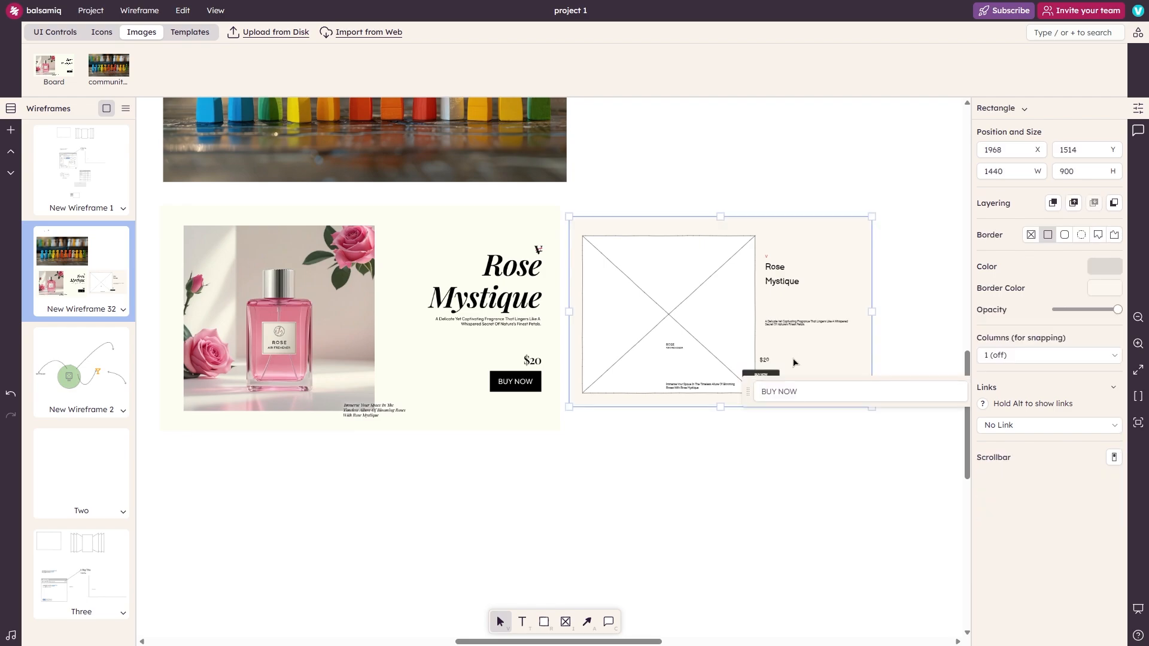
click(772, 374)
drag(772, 374, 848, 372)
click(765, 357)
Step: Remove the ROSE and AIR FREHENER labels from the placeholder image and move the "Immerse Your Space" paragraph to X 2599, Y 2335
double_click(673, 348)
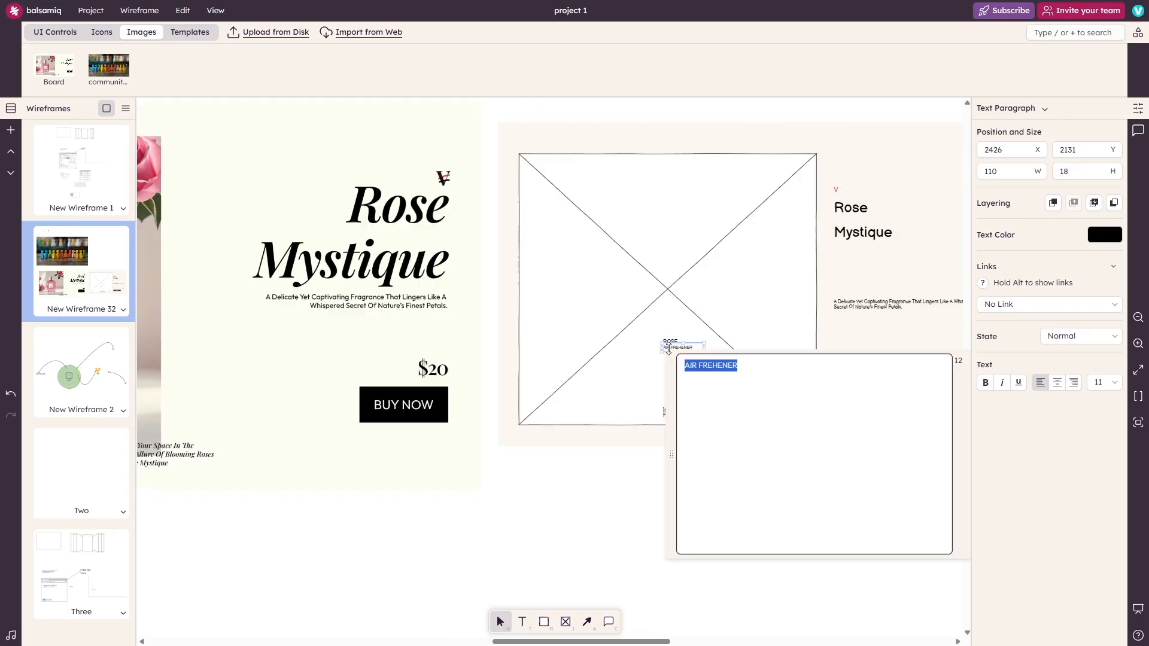
key(BackSpace)
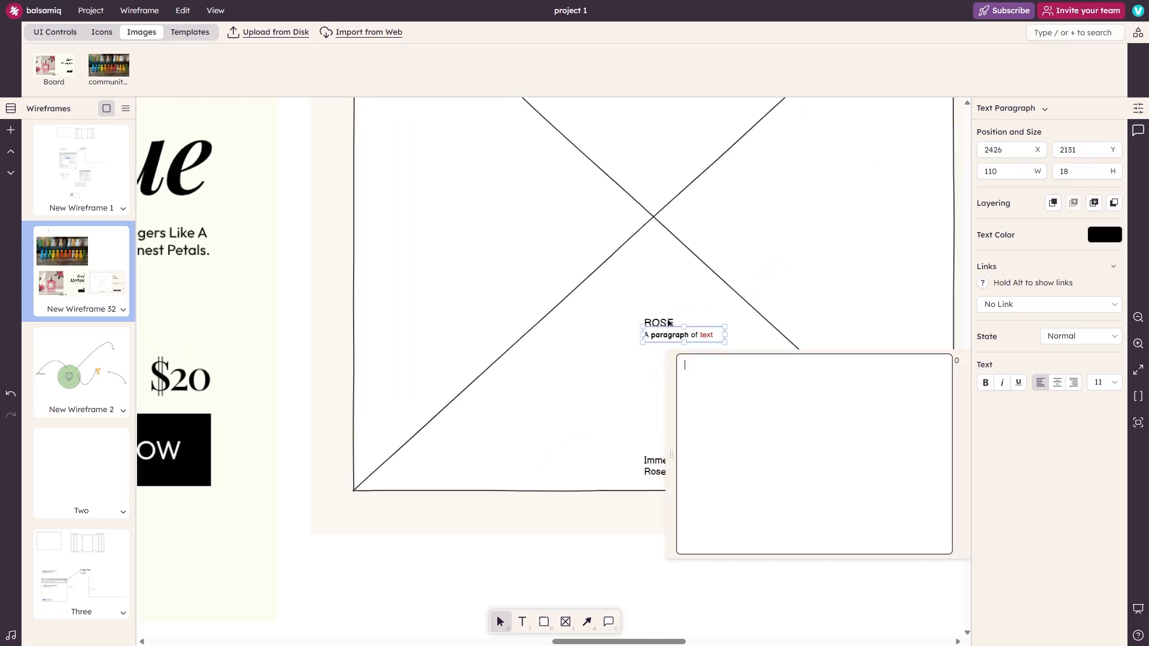
text(Immerse Your Space In The Timeless Allure Of Blooming Roses With Rose Mystique)
key(ctrl+Return)
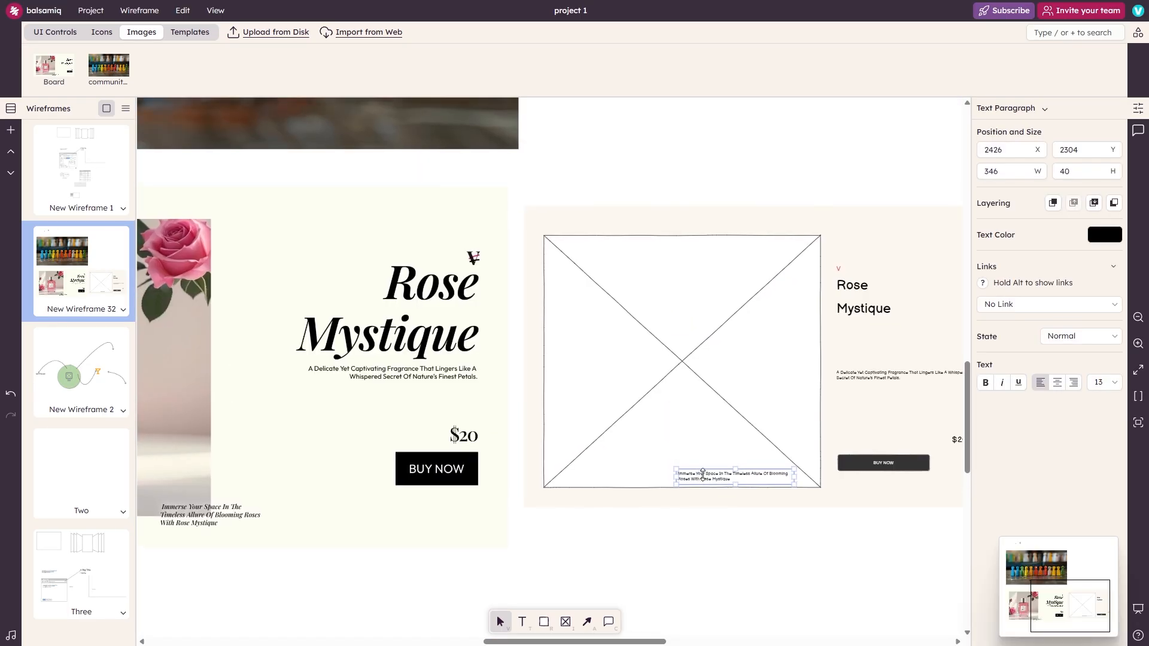
drag(702, 473, 761, 483)
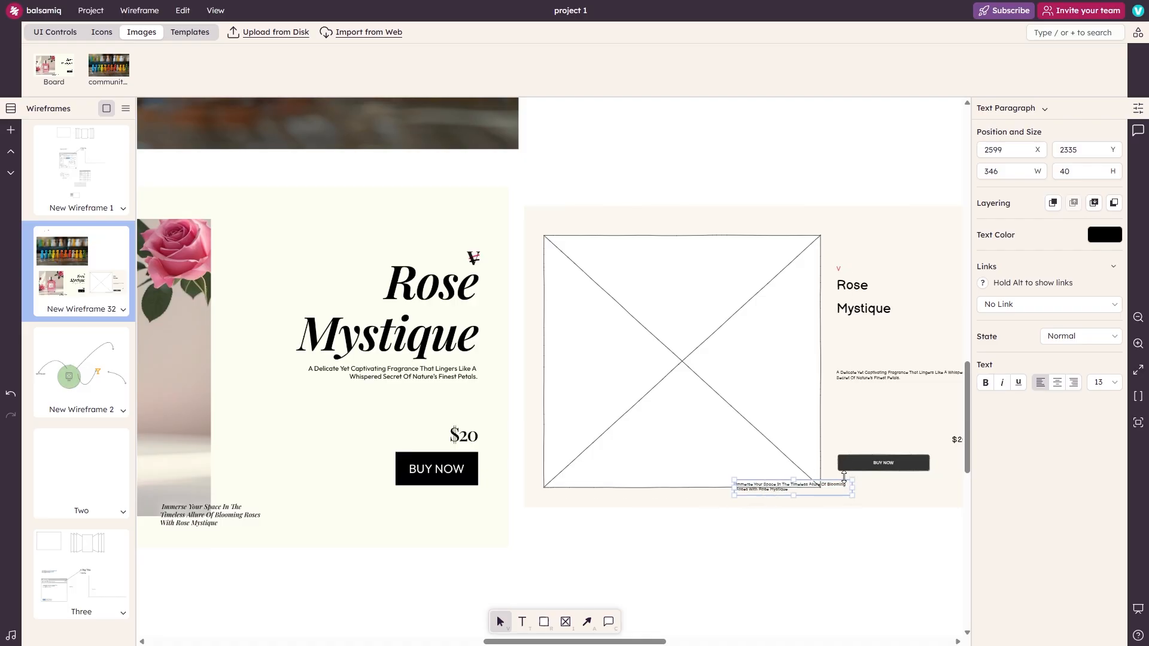
Step: Compare the rearranged wireframe with the original Board image beside it
scroll(533, 454, left, 4)
scroll(770, 444, down, 5)
scroll(769, 443, right, 4)
scroll(670, 465, left, 4)
scroll(670, 466, right, 3)
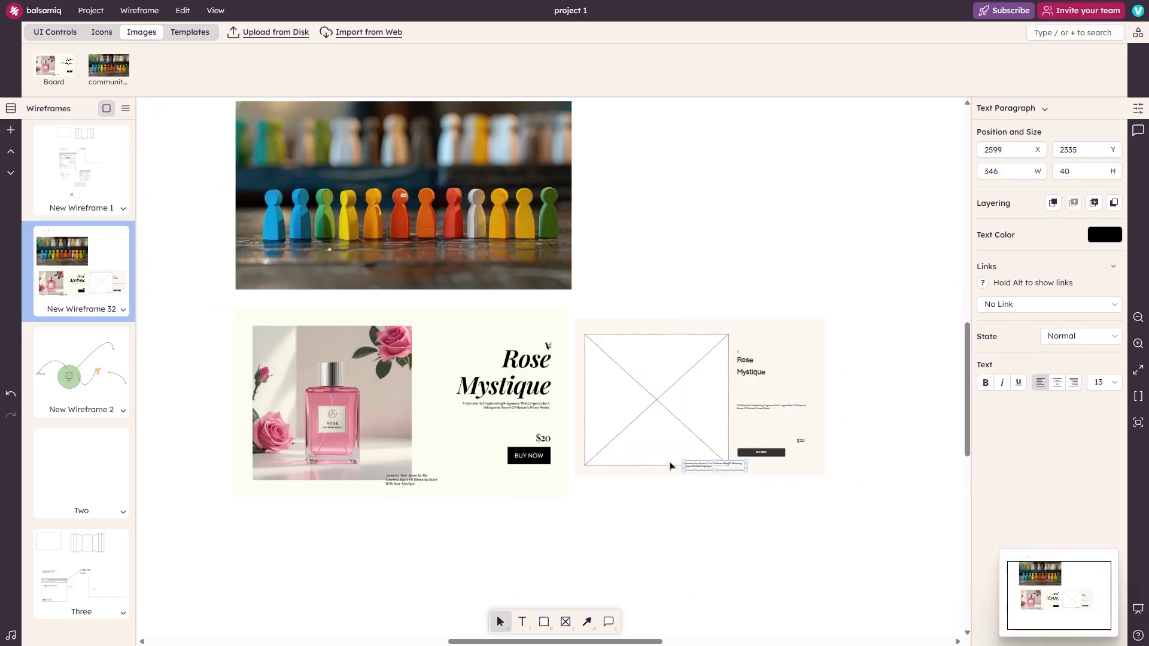
scroll(609, 497, up, 3)
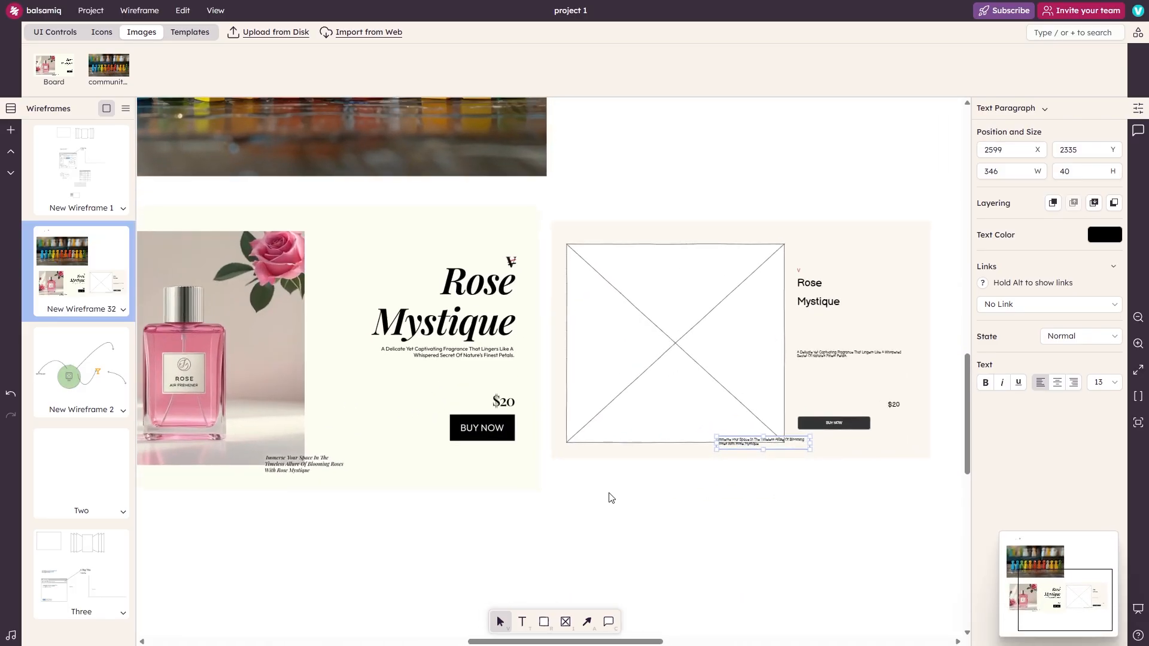
click(602, 241)
scroll(601, 242, left, 3)
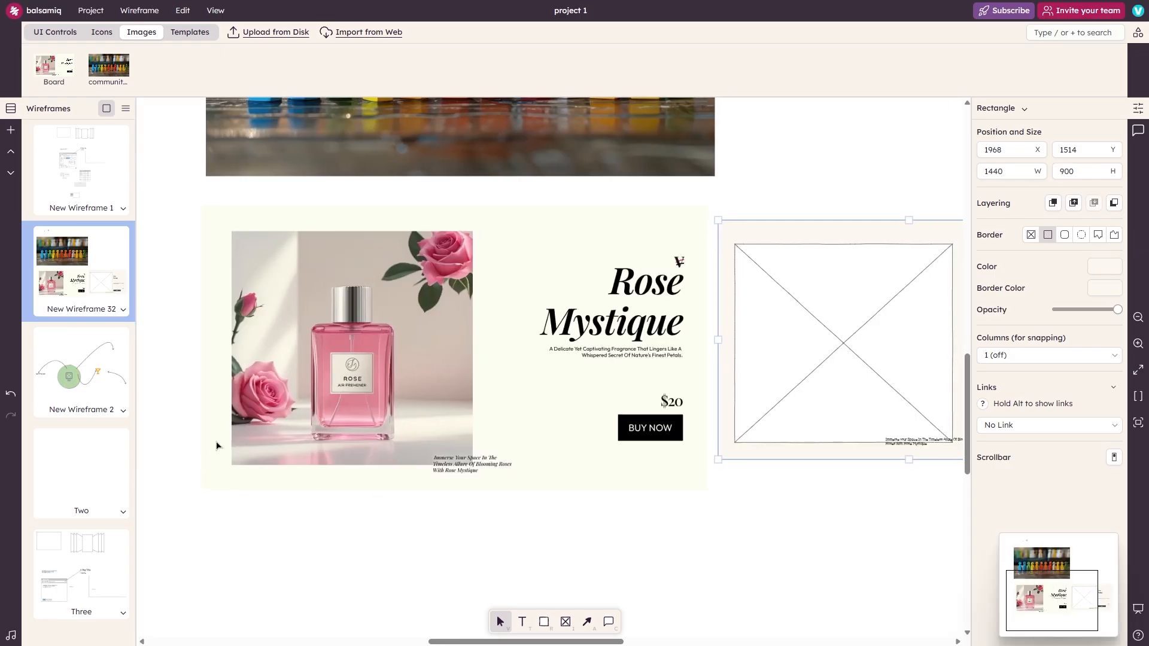
scroll(333, 392, right, 2)
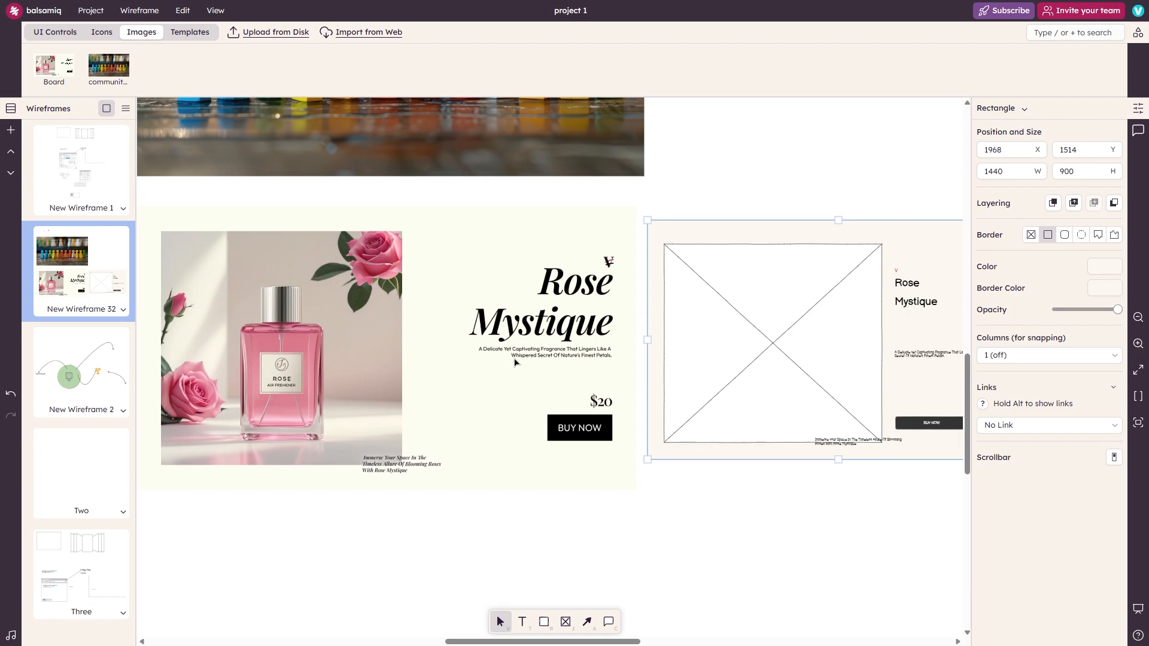
Step: Move the placeholder image to the frame's right side, the Mystique title to its lower left and the Rose title to its upper left
drag(750, 354, 725, 300)
drag(637, 303, 426, 443)
click(623, 292)
double_click(627, 285)
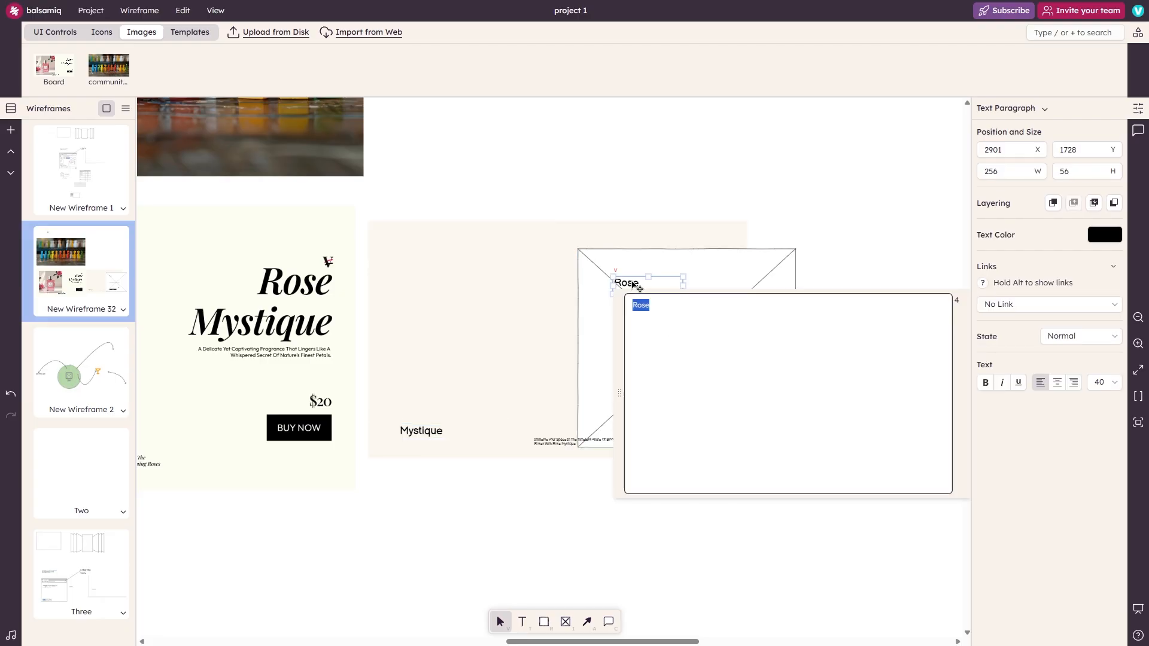
drag(627, 286, 391, 270)
Step: Make the BUY NOW button taller and move it to the frame's upper right corner
click(659, 432)
double_click(658, 423)
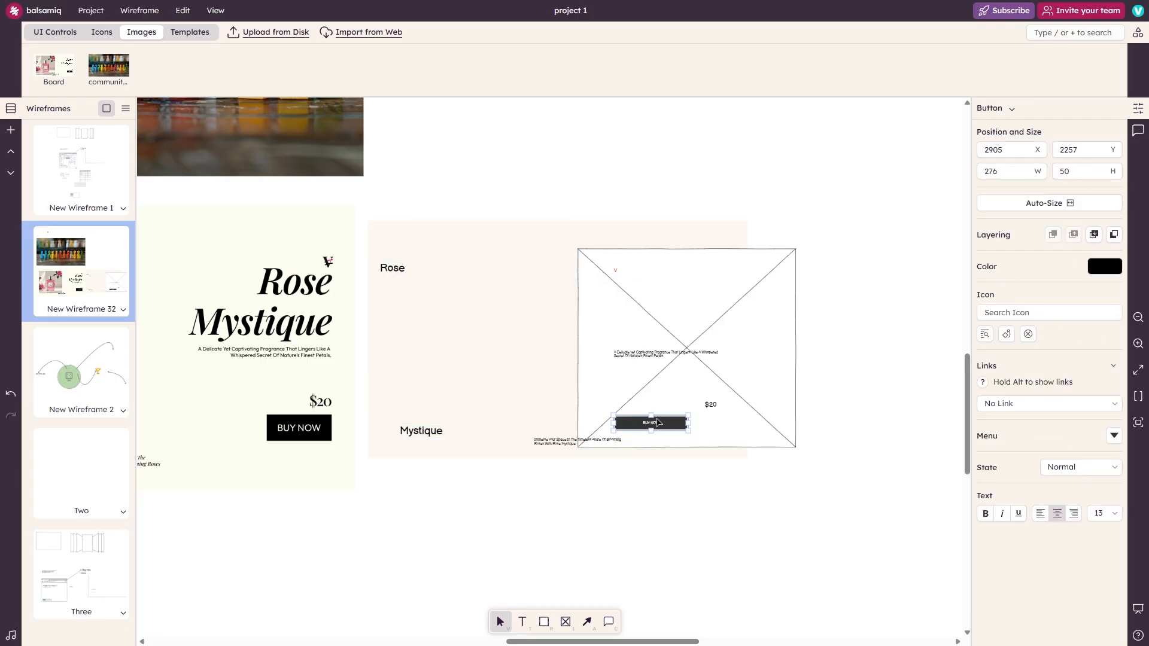
click(673, 417)
drag(664, 428, 707, 267)
Step: Move the placeholder image to the frame's left side at X 2033, Y 1565
scroll(325, 225, left, 10)
scroll(549, 354, right, 9)
click(792, 351)
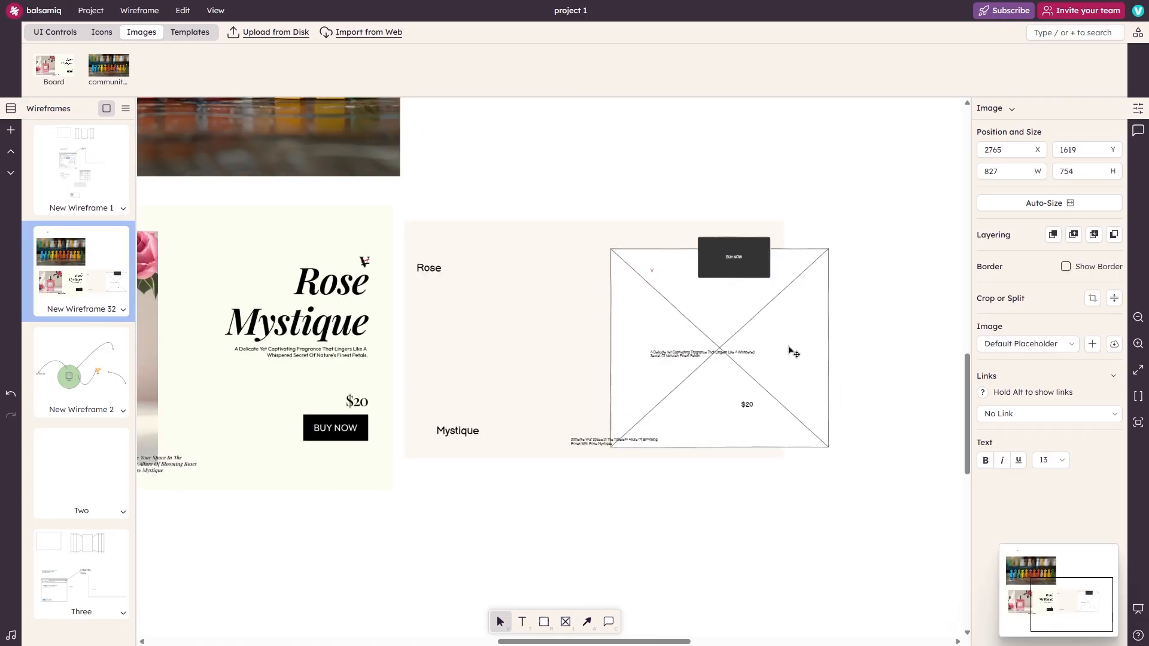
drag(792, 351, 602, 334)
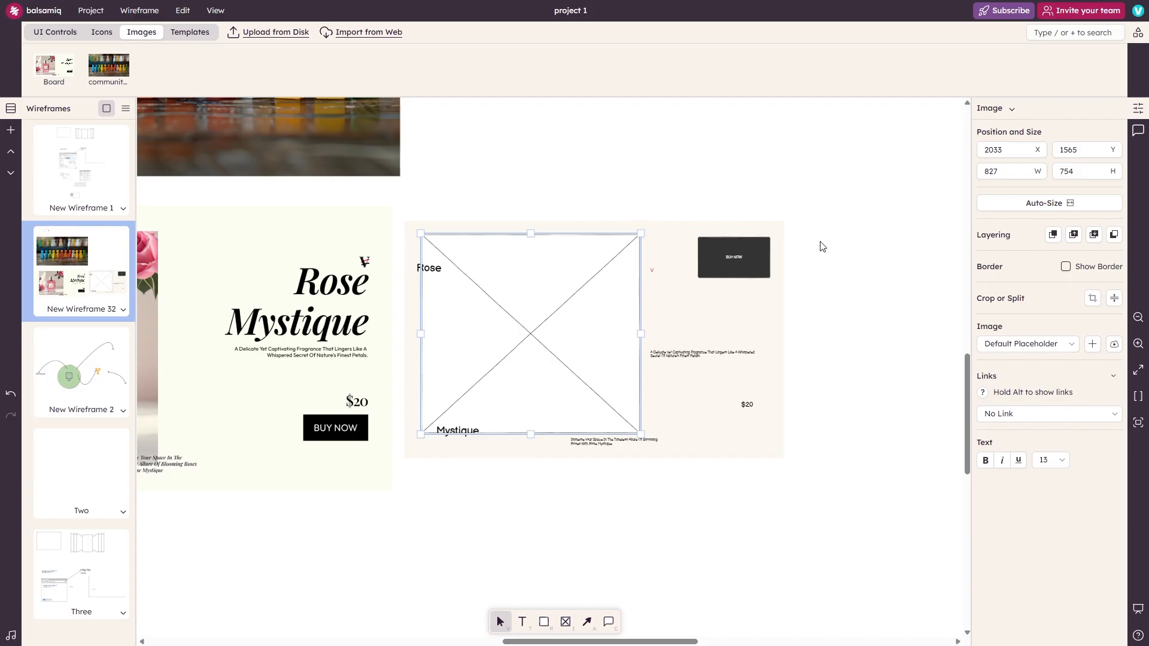
Step: Deselect the placeholder image and view the original Board image beside the converted wireframe
click(385, 249)
click(503, 214)
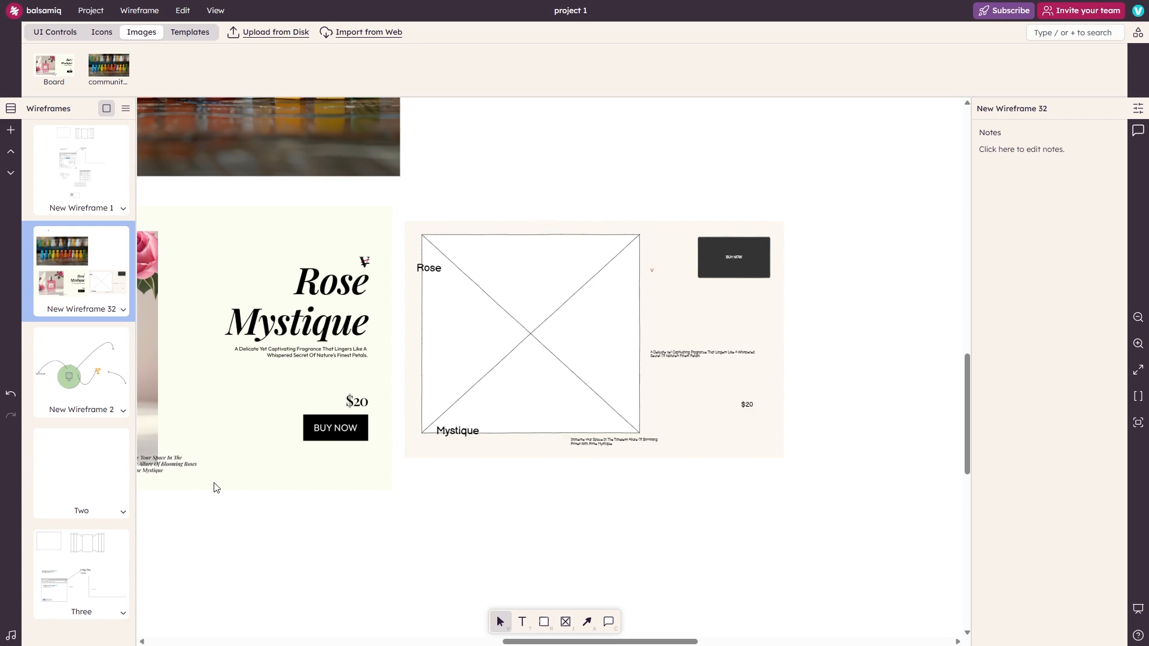
scroll(305, 278, left, 5)
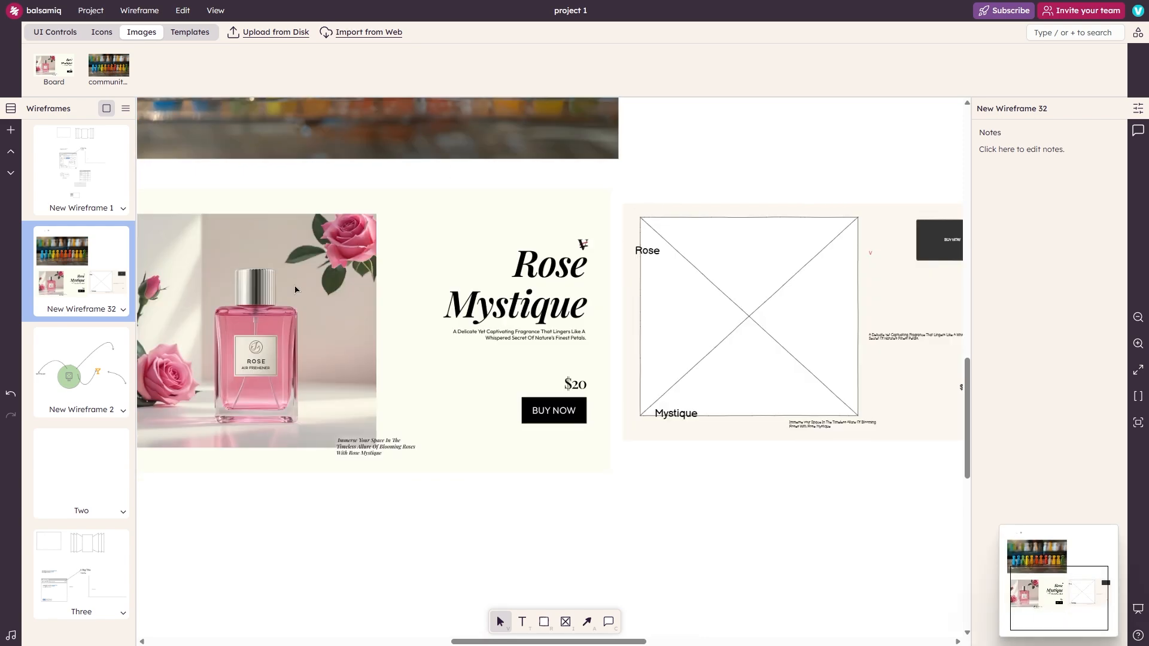
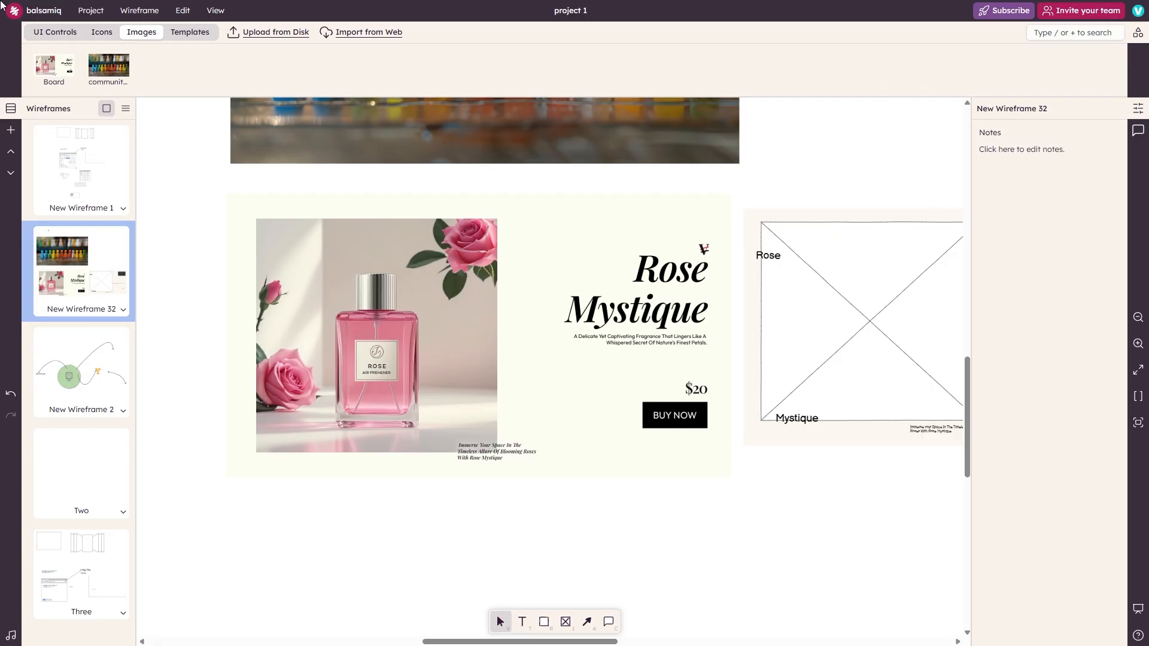
Step: Try to fetch a web image with "asdasdasd" as its URL and the Sketch it option, and close the dialog
click(345, 30)
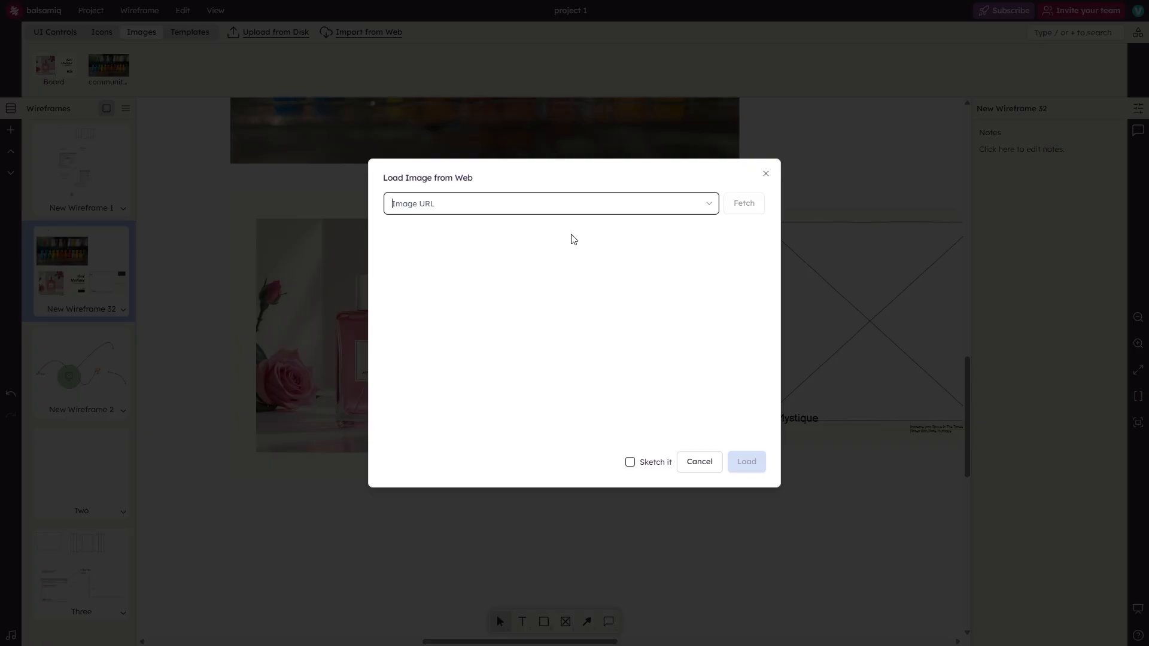
text(asdasdasd)
click(752, 210)
click(653, 467)
click(787, 183)
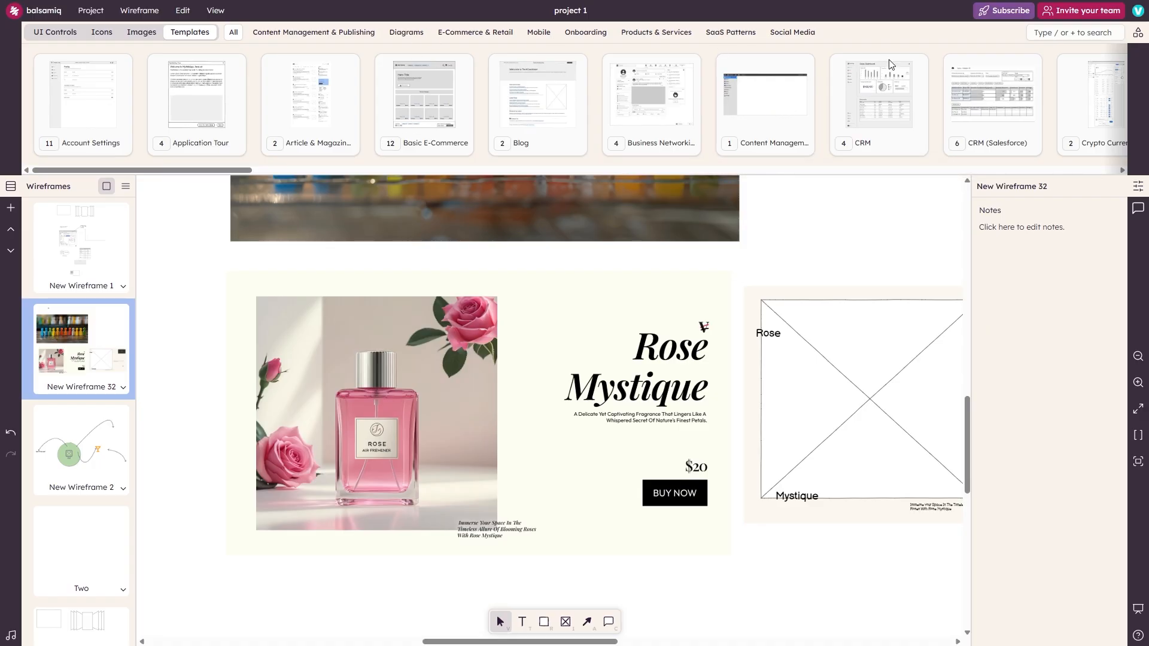
Step: Open the CRM template set and add its Dashboard template to New Wireframe 32, below the existing images
click(868, 110)
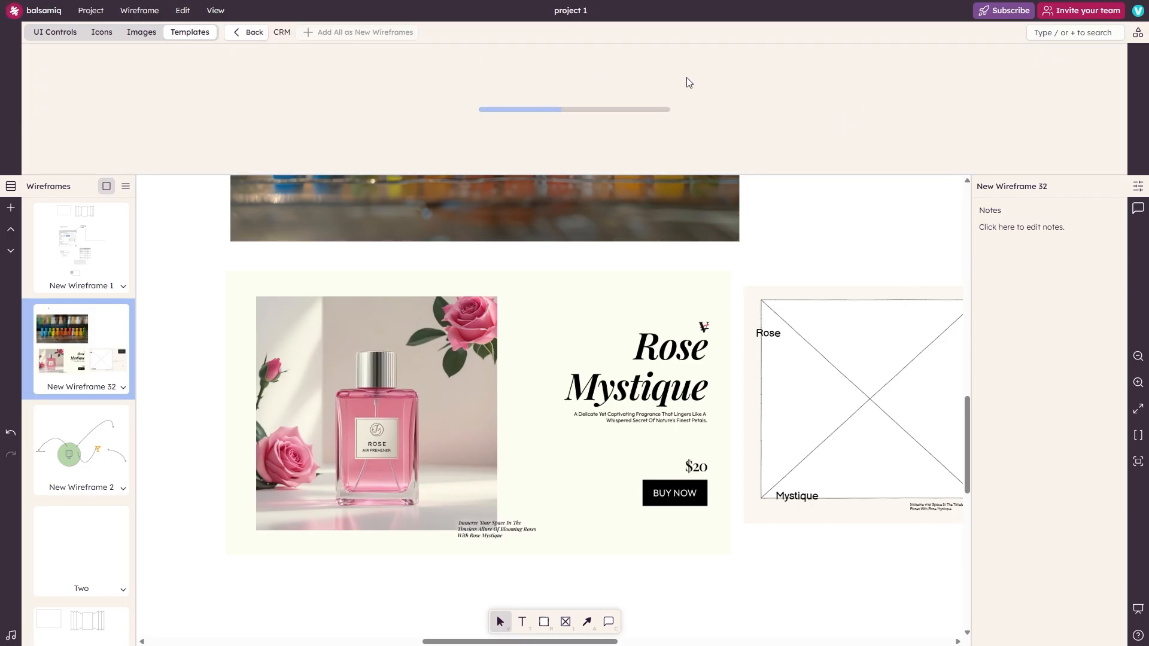
scroll(453, 413, down, 6)
scroll(453, 412, down, 3)
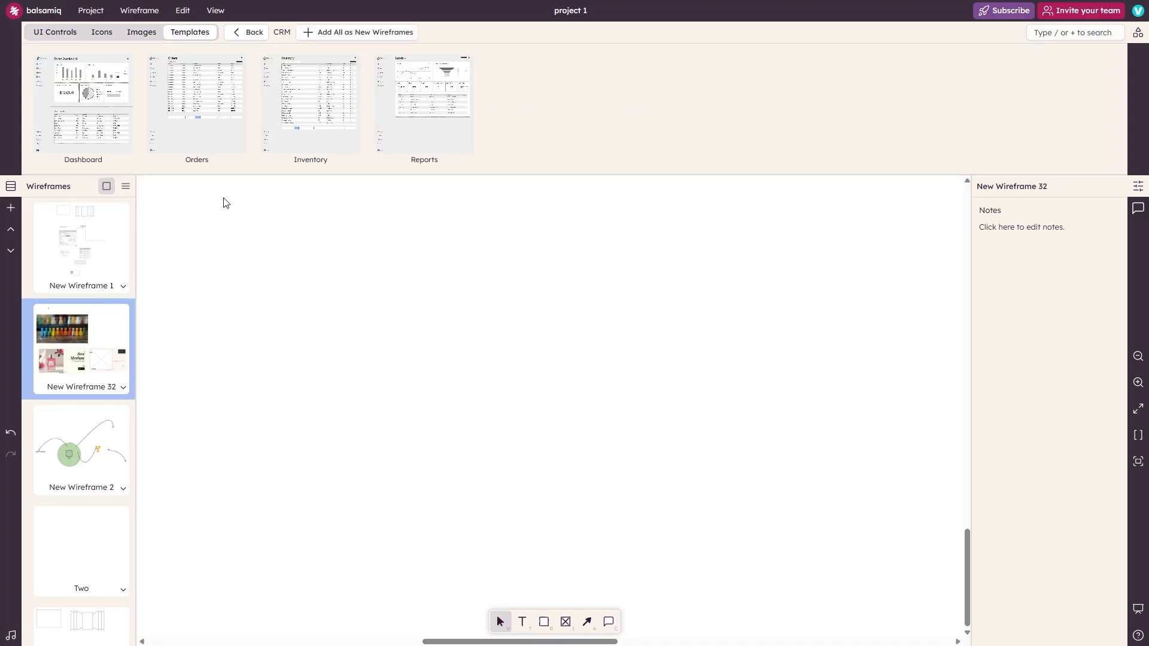
click(143, 137)
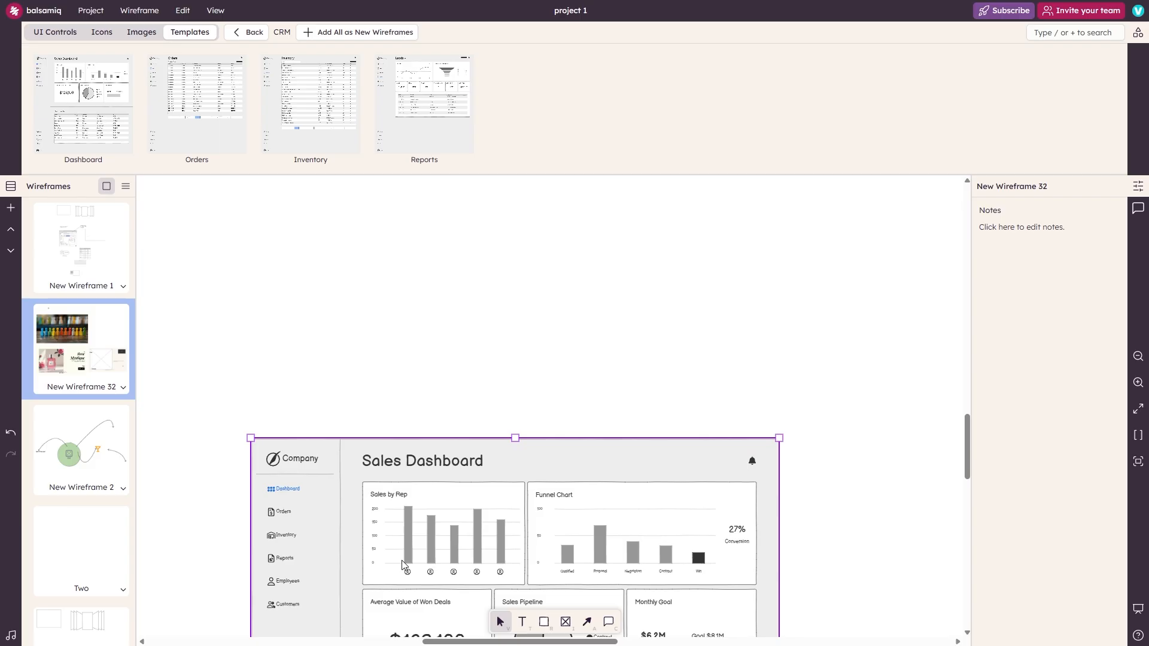
scroll(412, 482, down, 5)
scroll(393, 456, up, 5)
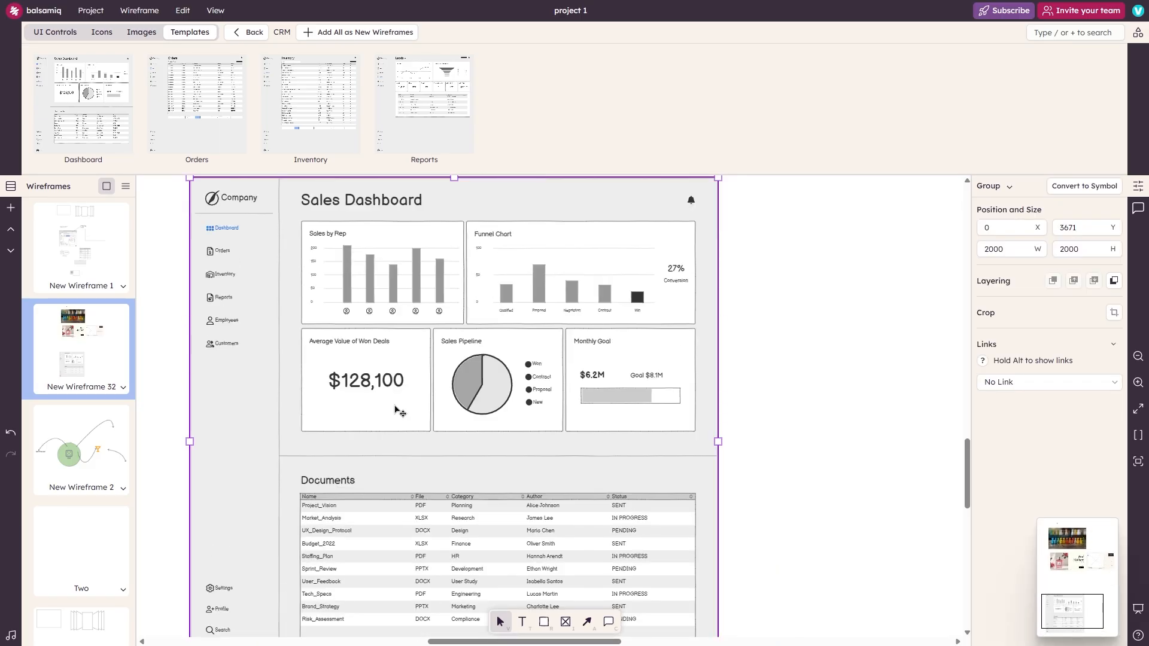
drag(395, 409, 250, 317)
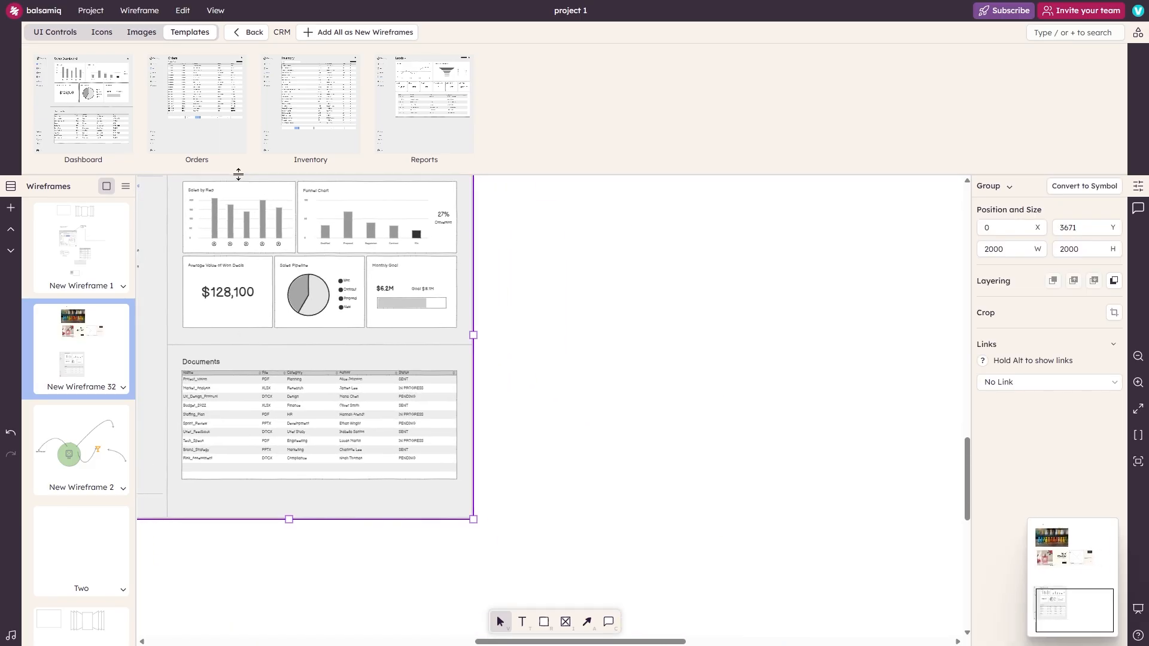
Step: Add the CRM Orders template to the wireframe and move it up beside the Sales Dashboard
click(196, 105)
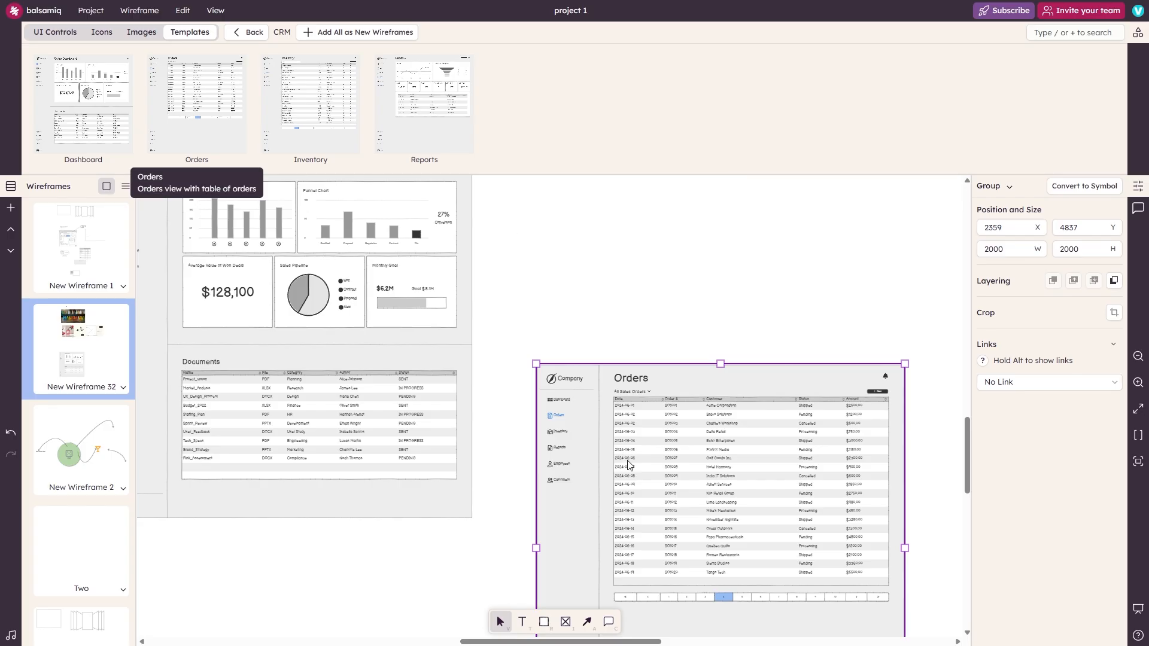
drag(706, 598, 588, 179)
drag(603, 289, 684, 504)
click(883, 256)
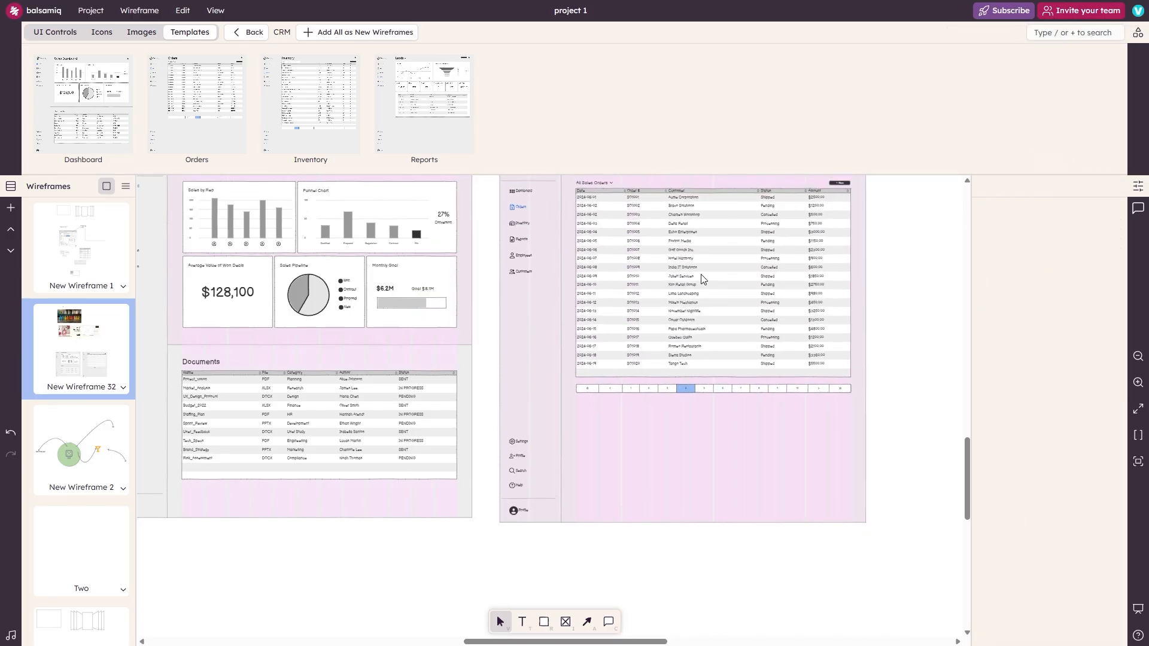
scroll(436, 312, up, 5)
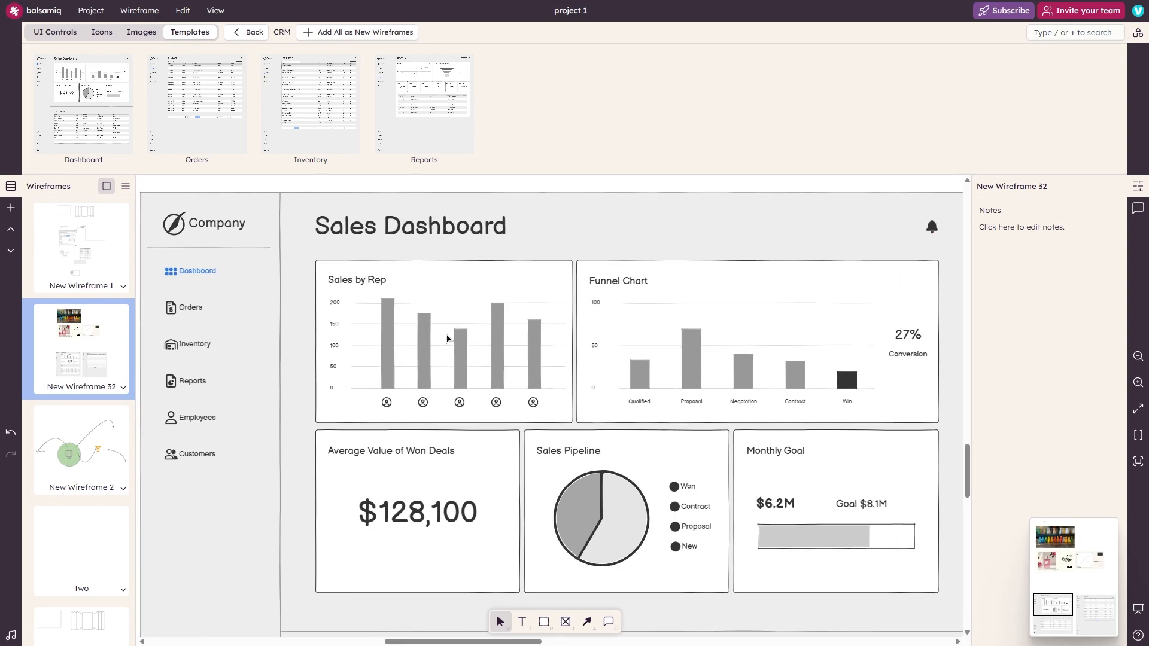
Step: Enter the Sales Dashboard's nested groups and move the Sales by Rep card's white background shape toward the sidebar
scroll(448, 334, down, 1)
click(454, 325)
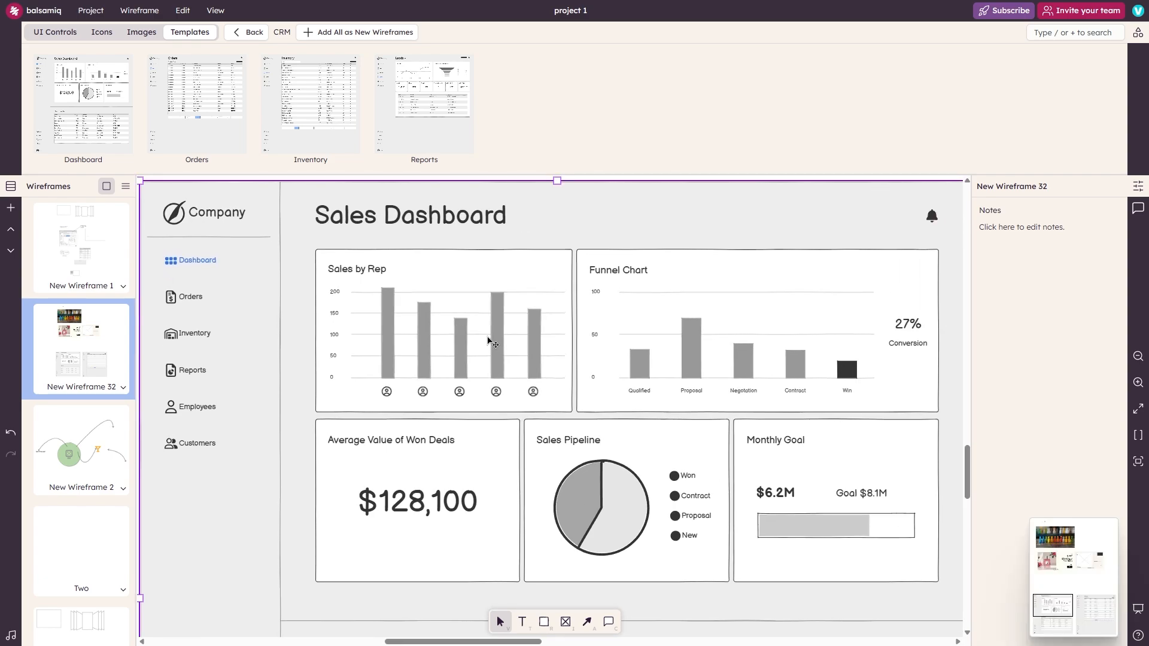
double_click(488, 341)
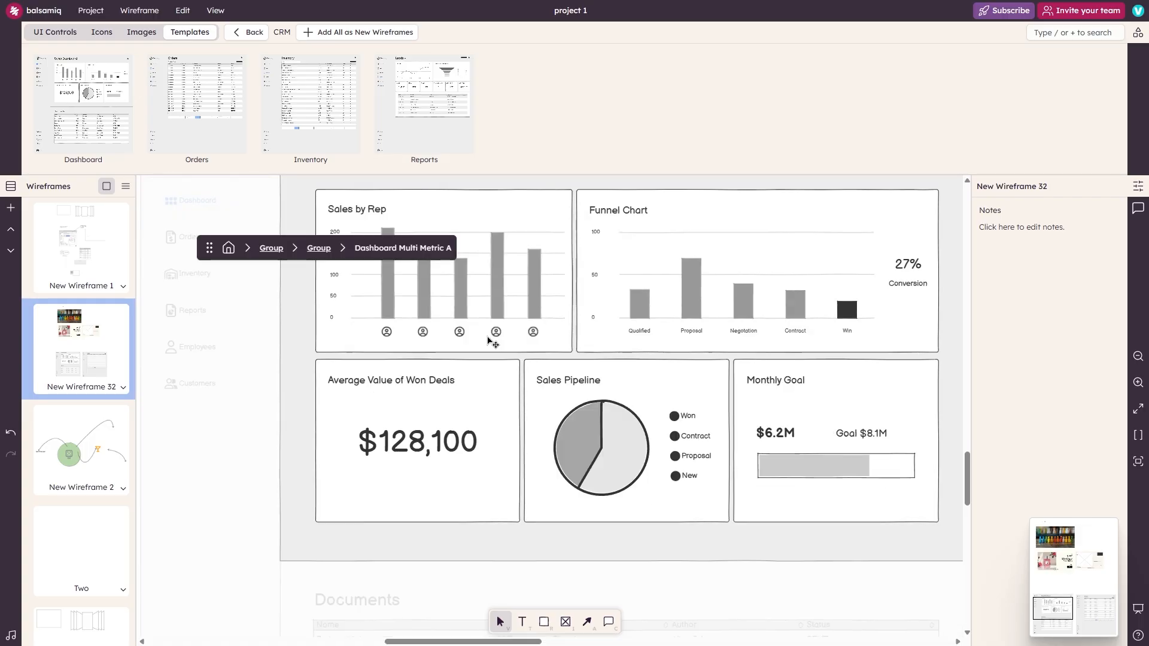
scroll(488, 341, down, 3)
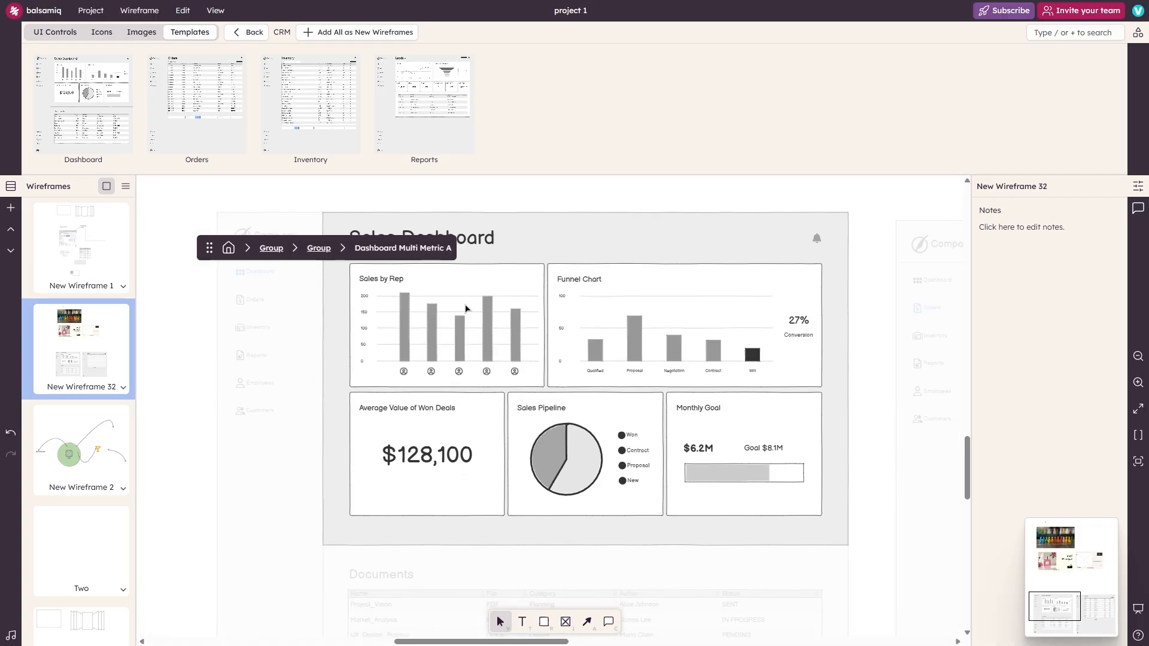
click(466, 309)
drag(450, 499, 305, 450)
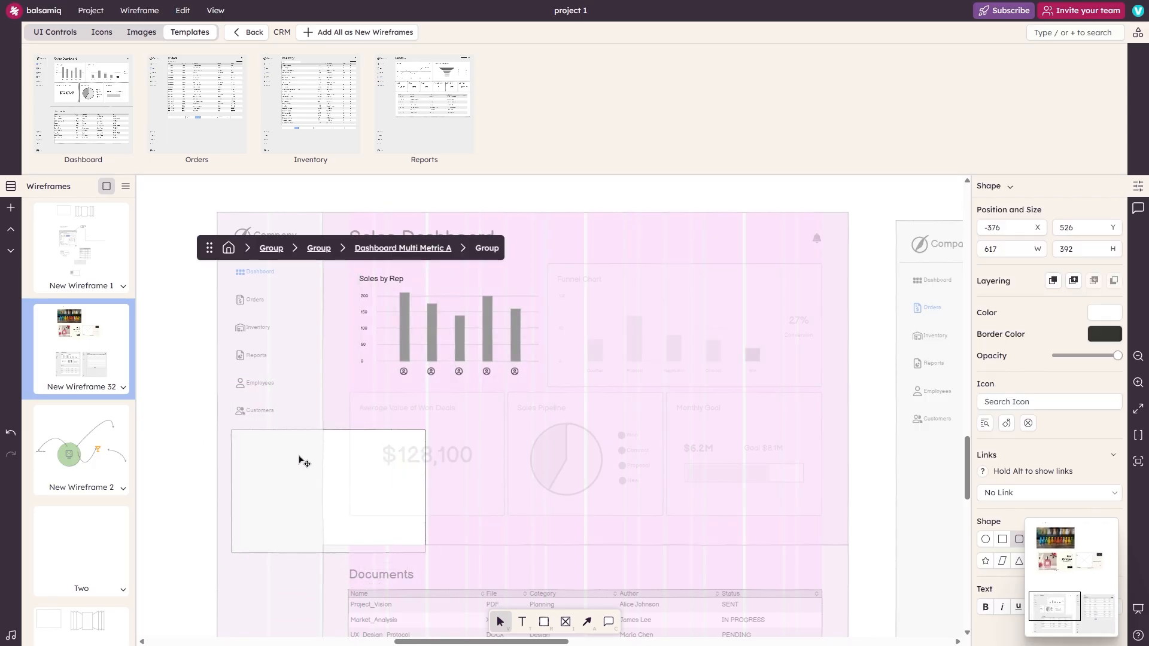
Step: Narrow the white background shape to 228 wide and place it in the sidebar's empty area between Customers and Settings
drag(408, 487, 290, 614)
scroll(282, 434, down, 5)
scroll(266, 308, up, 4)
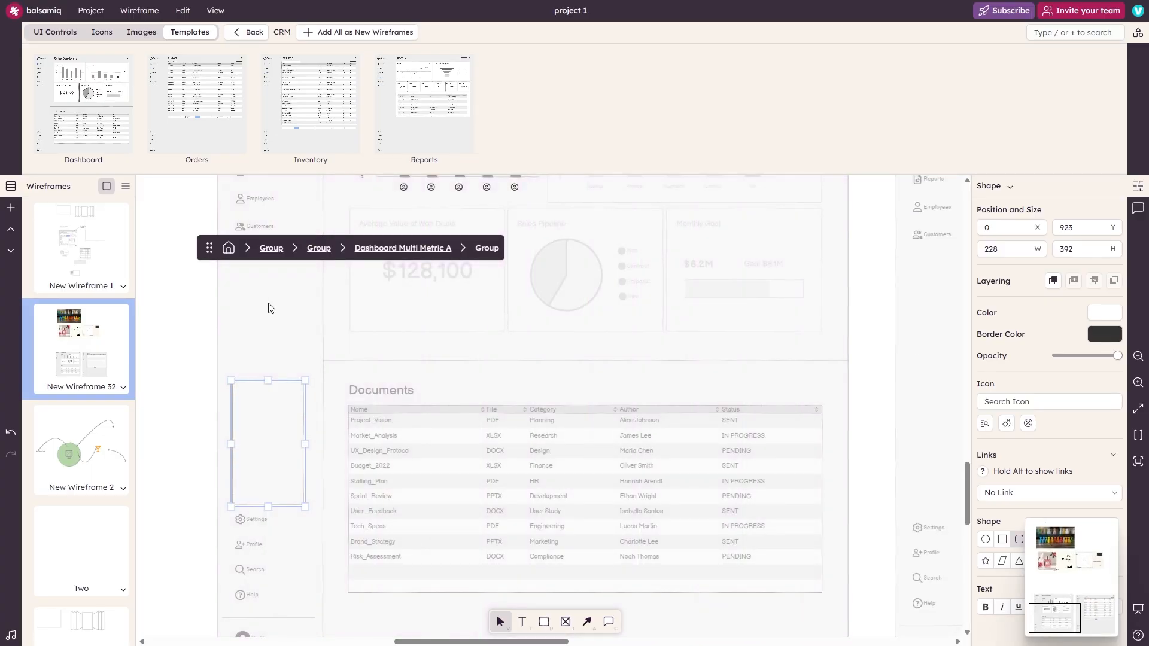
drag(270, 436, 271, 343)
click(205, 328)
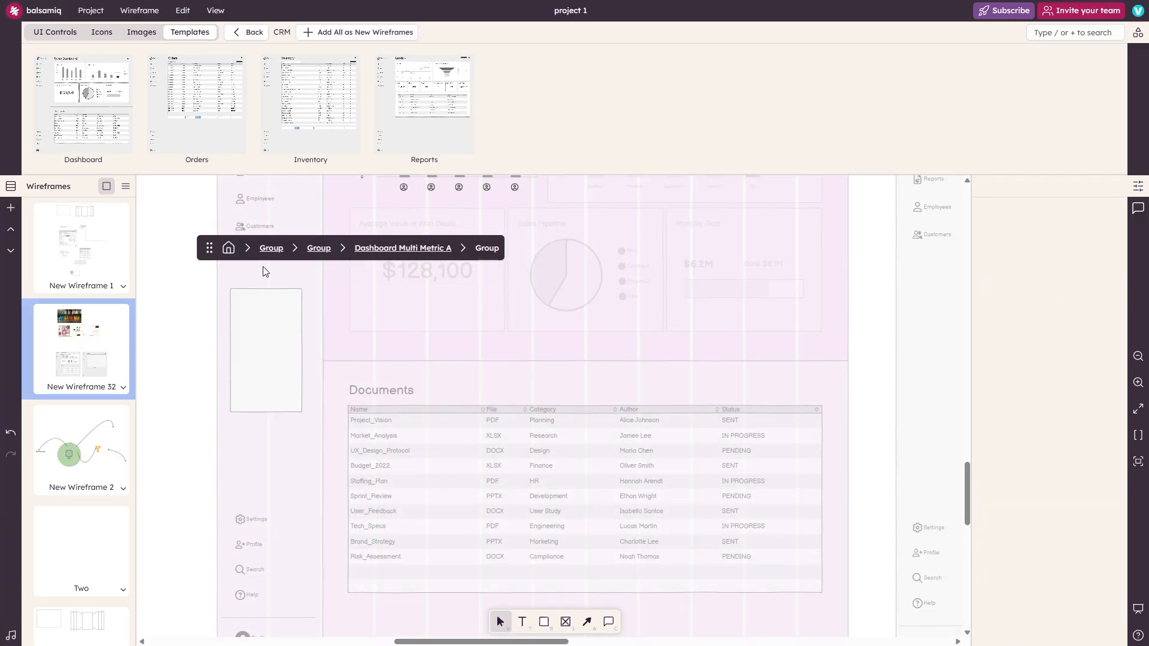
Step: Swap the Sales Pipeline and Average Value of Won Deals cards, placing Sales Pipeline below the Sales by Rep chart
double_click(551, 413)
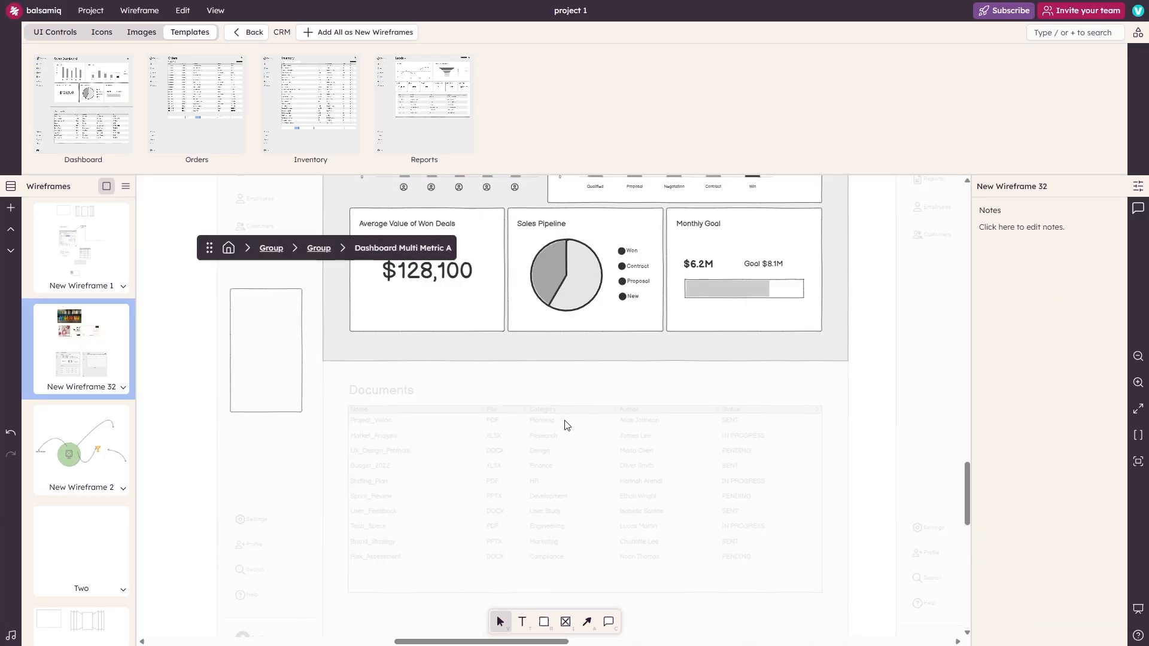
click(568, 295)
drag(662, 271, 502, 257)
click(462, 270)
scroll(479, 308, up, 5)
click(377, 559)
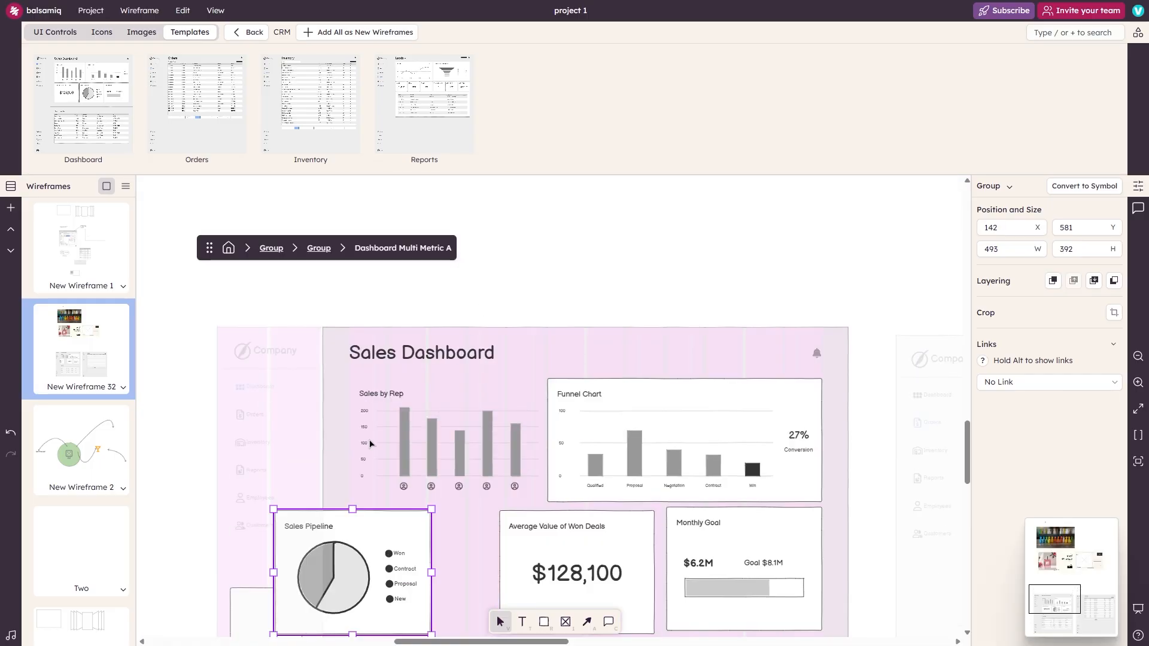
scroll(401, 522, down, 2)
drag(365, 429, 437, 433)
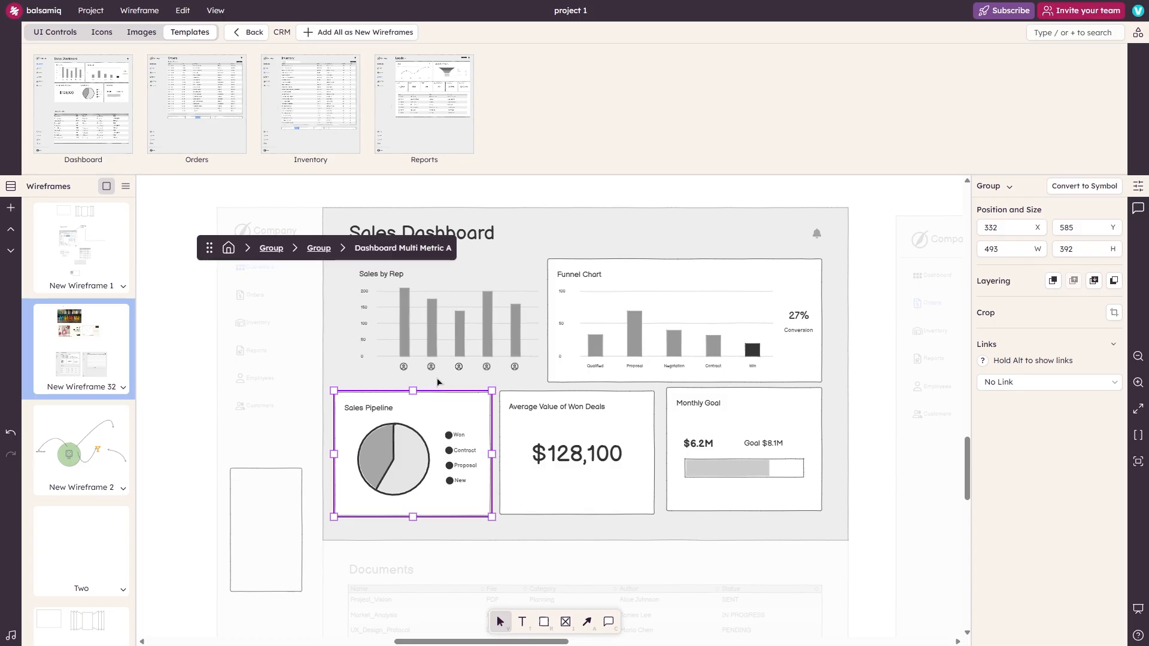
Step: Lengthen the grey background rectangle behind the metric cards, and shorten it again so it ends just below the cards
click(551, 227)
drag(597, 645, 518, 213)
scroll(549, 348, down, 6)
scroll(551, 353, up, 5)
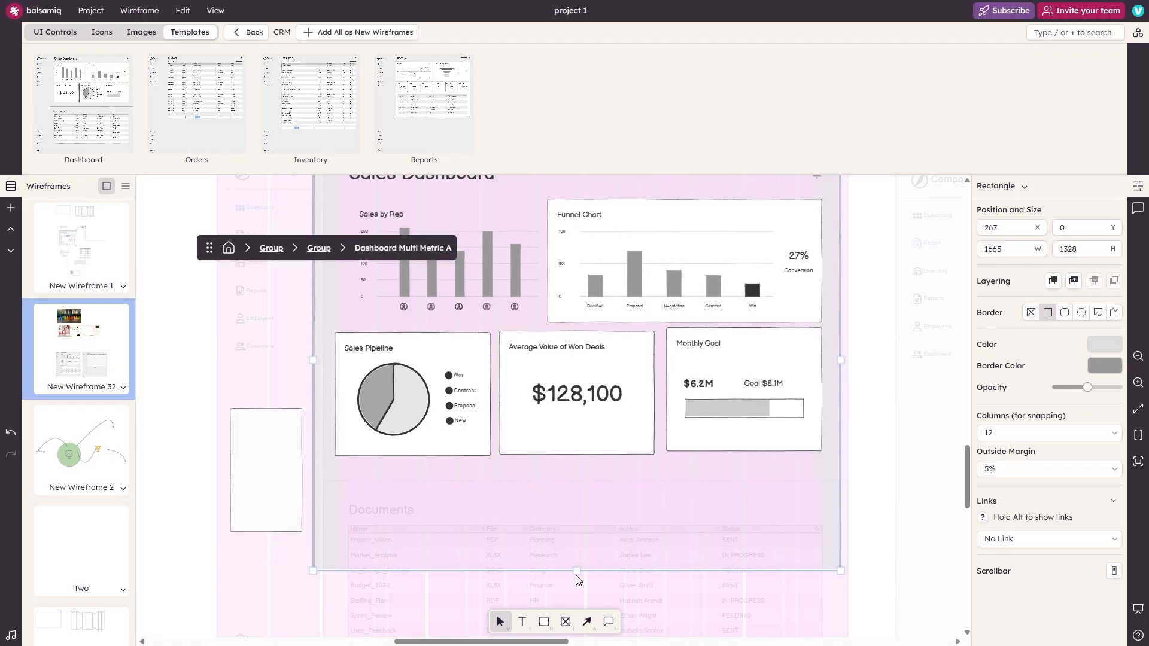
drag(578, 579, 576, 482)
Step: Leave the nested group editing, add all CRM templates as new wireframes, and look over the new Dashboard wireframe
click(426, 414)
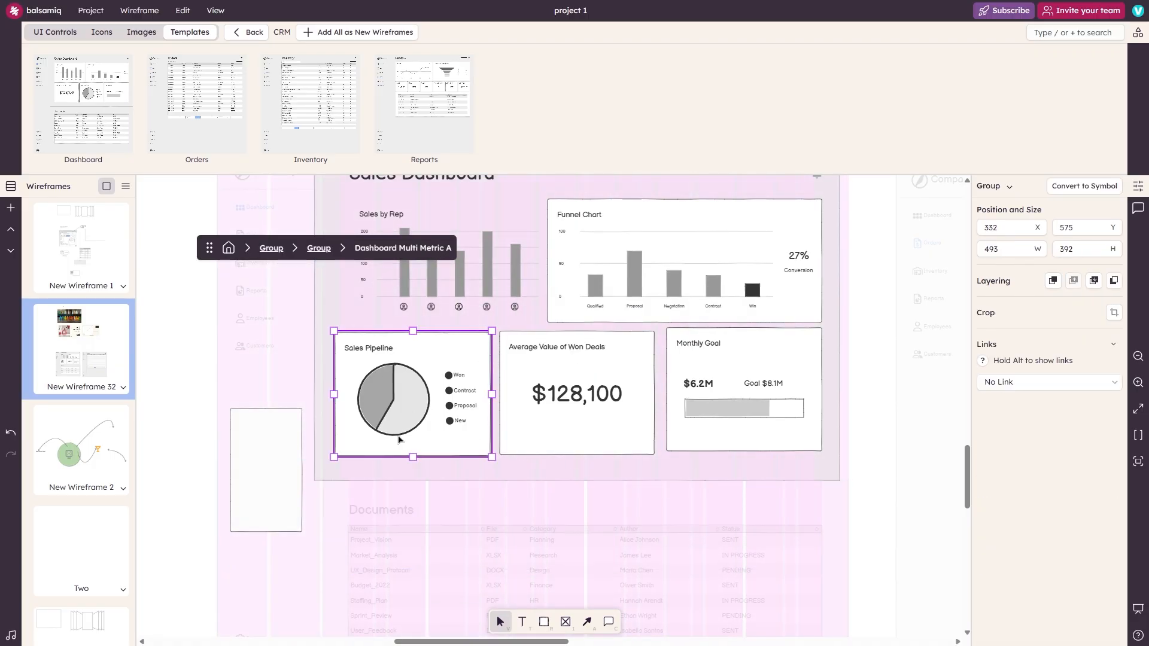
double_click(398, 436)
key(Escape)
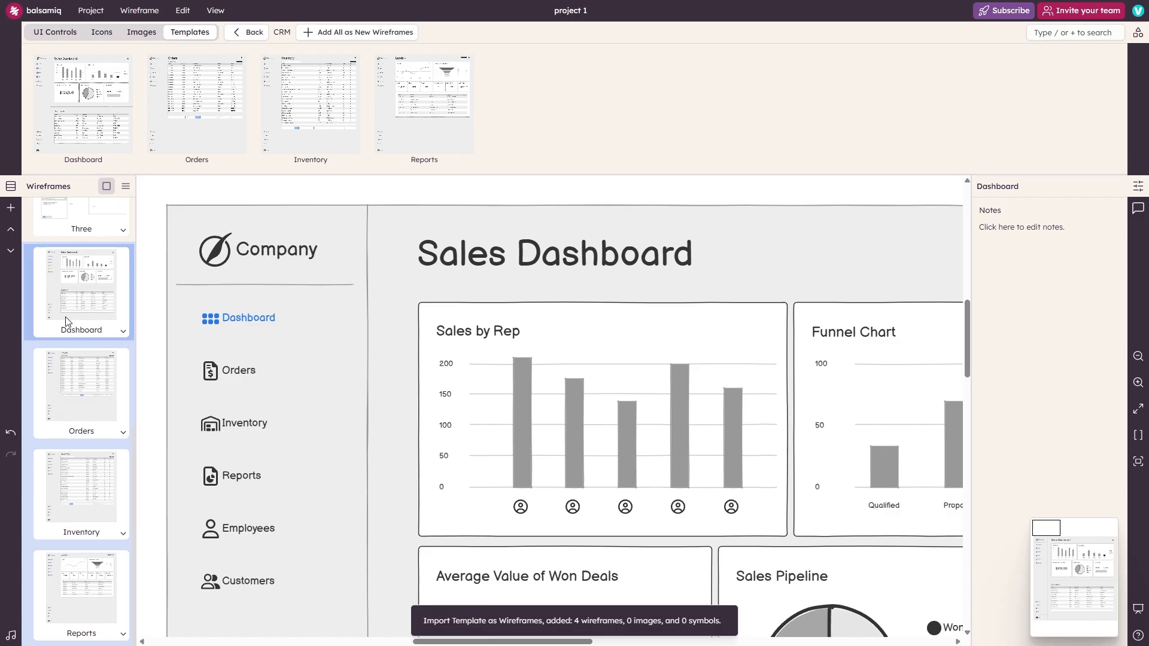
scroll(62, 473, up, 1)
scroll(205, 372, down, 5)
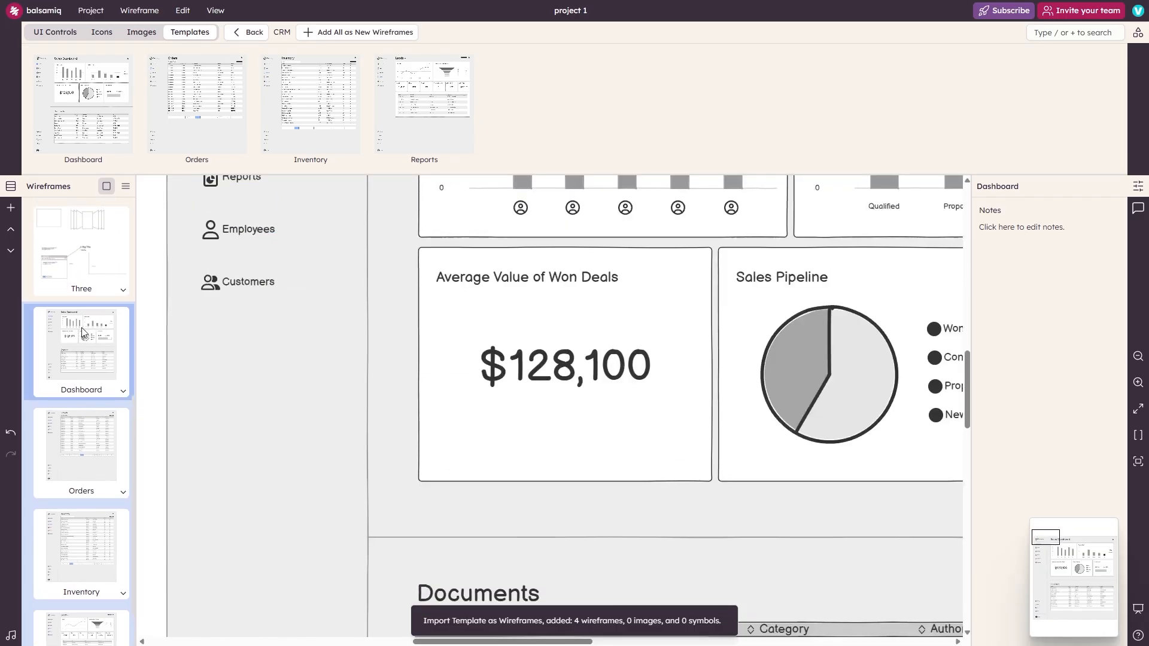
scroll(206, 372, up, 4)
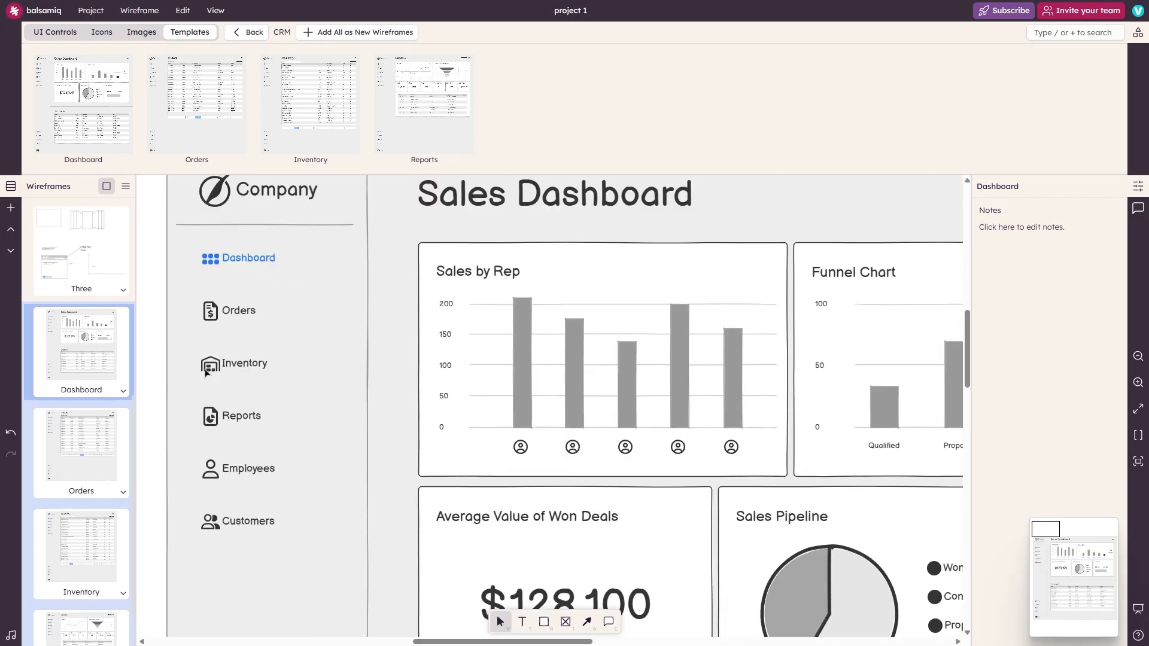
Step: Enter the Left Navbar Wide Large group on the new Dashboard wireframe
double_click(227, 321)
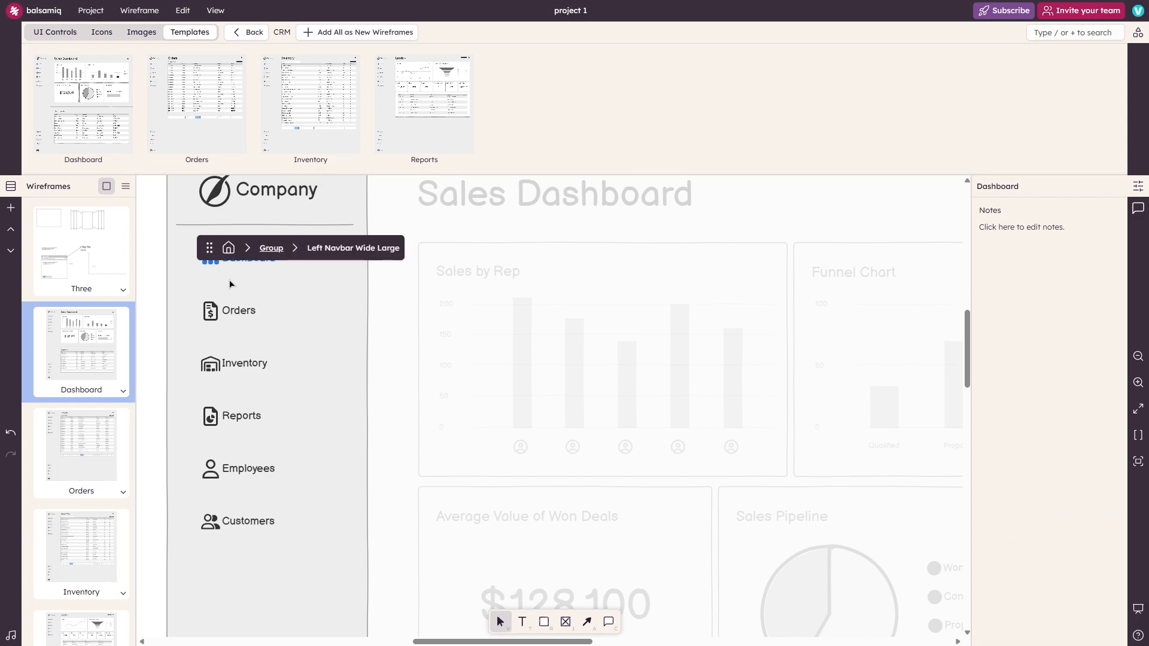
scroll(105, 320, up, 3)
scroll(180, 239, up, 1)
click(168, 206)
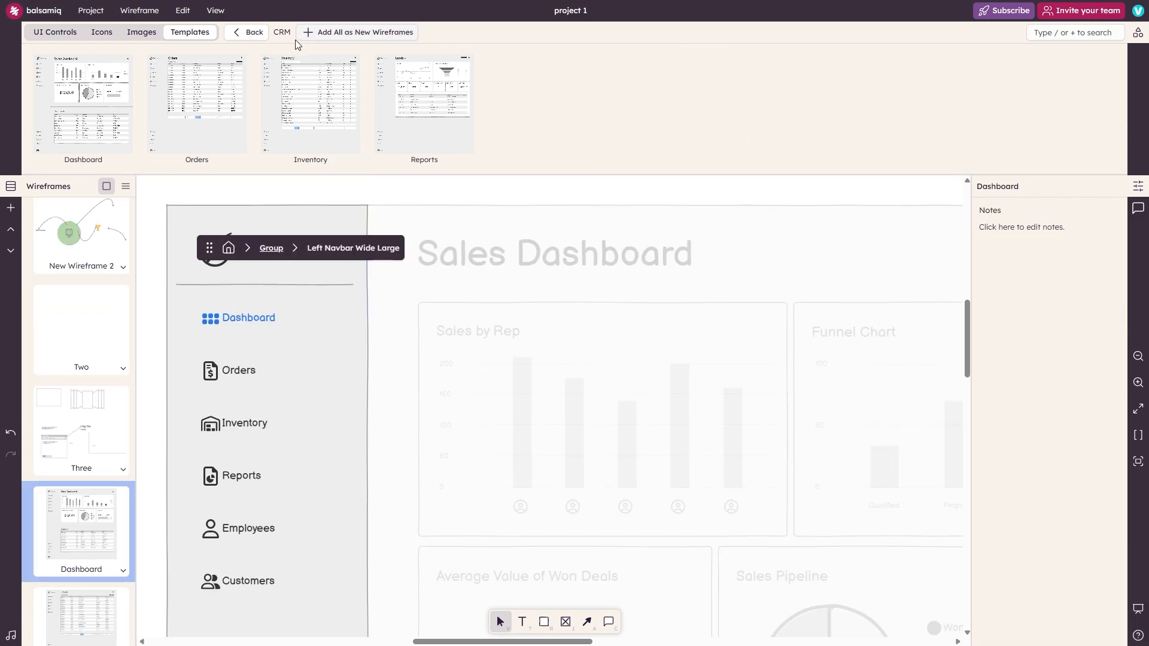
Step: Return to the full template collection and browse it through to the Wizard template at the end
click(232, 34)
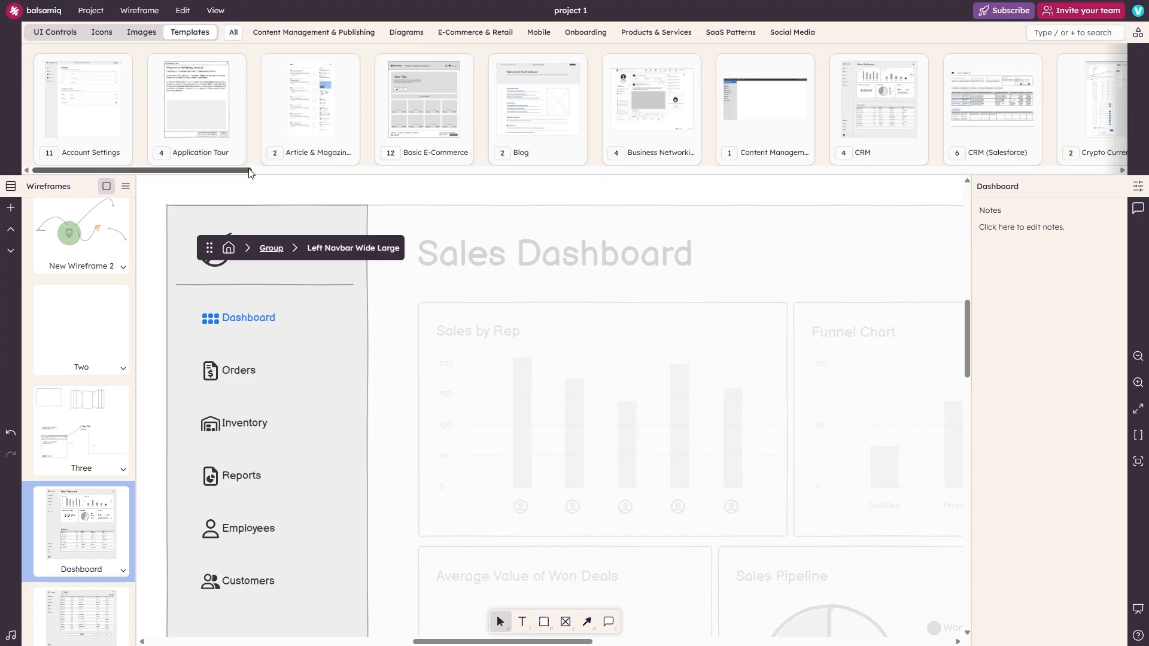
drag(241, 170, 1113, 182)
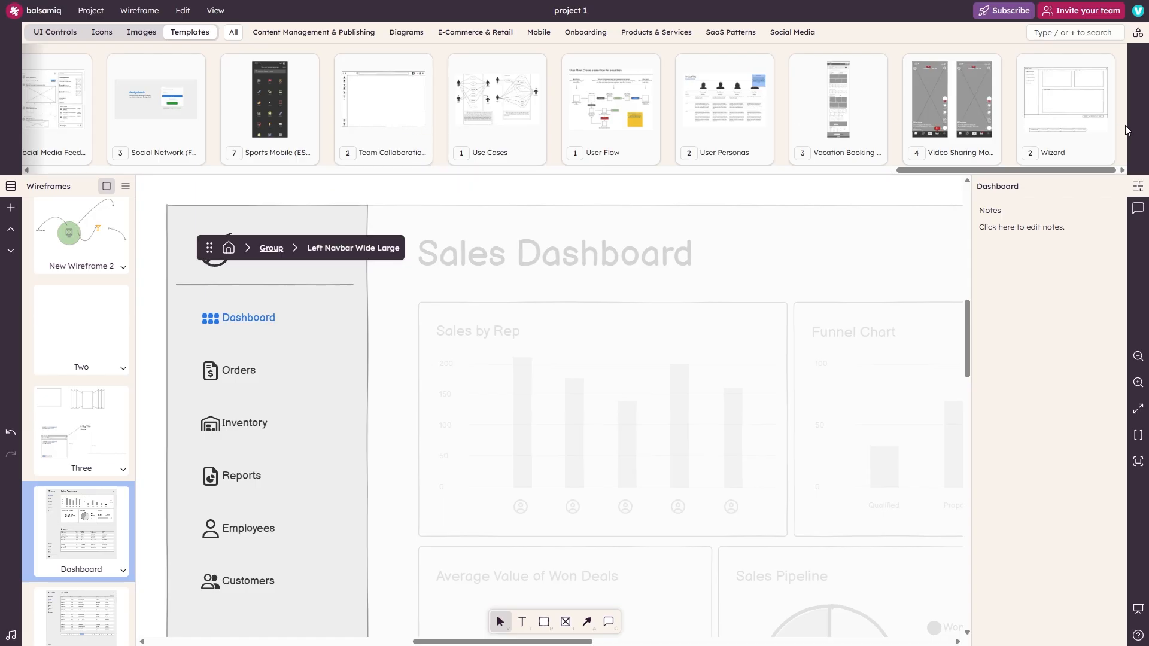
Step: Search the UI controls for "re", add a Rectangle and place it above the Sales Dashboard, about 801 by 377 in size
click(58, 40)
click(1099, 31)
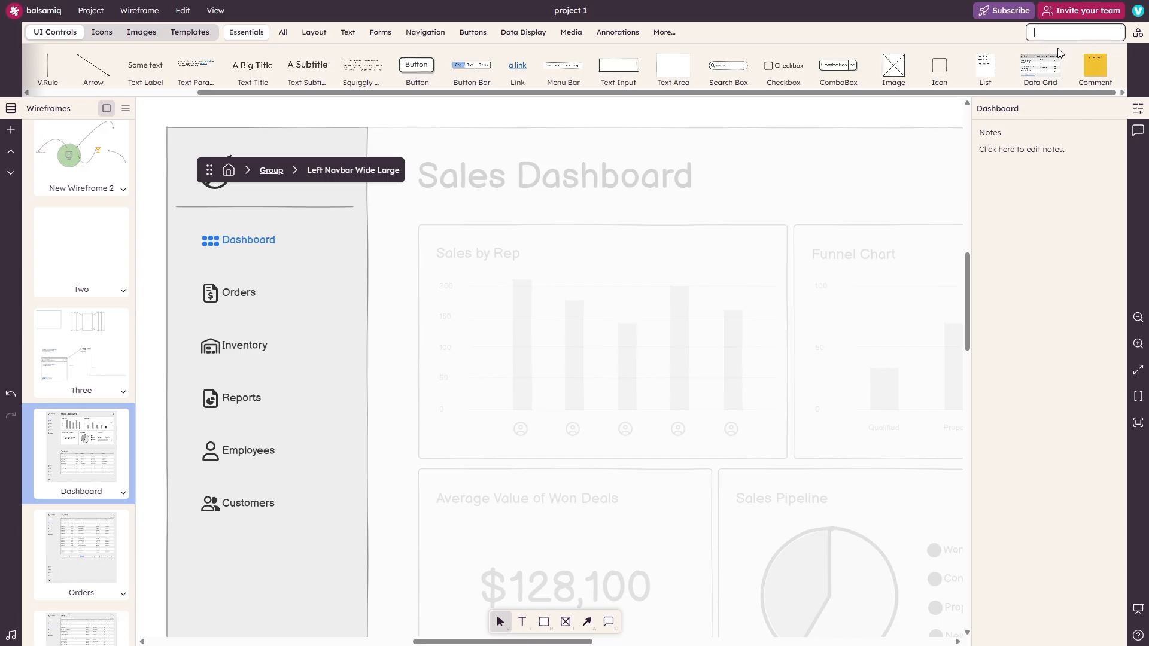
text(re)
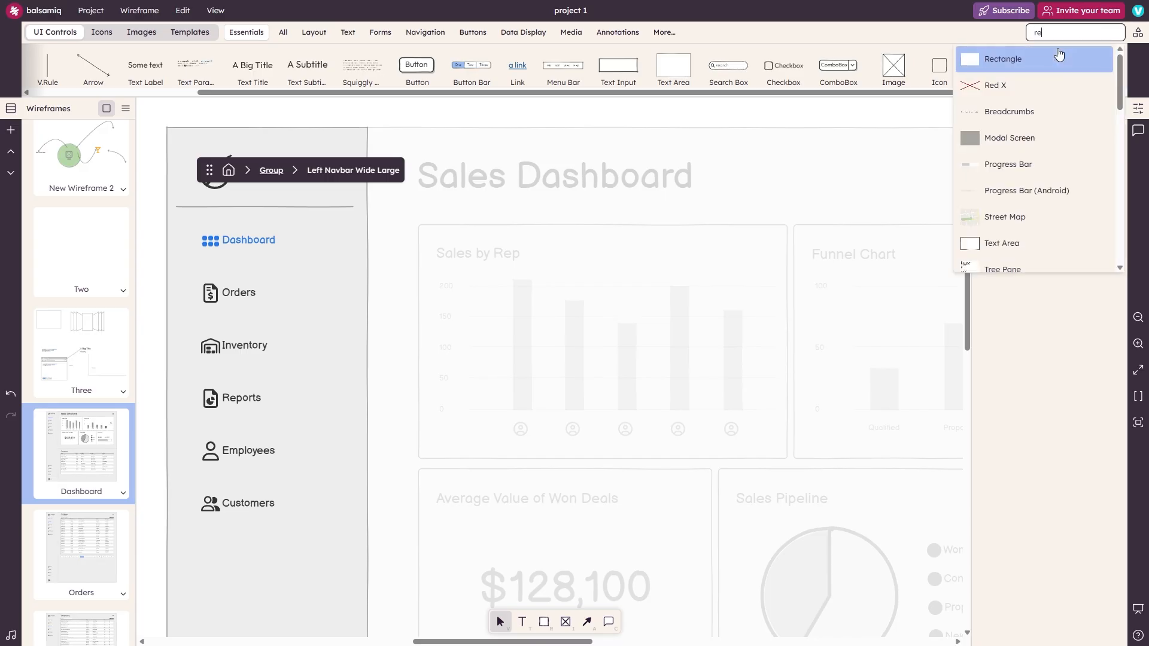
click(1024, 66)
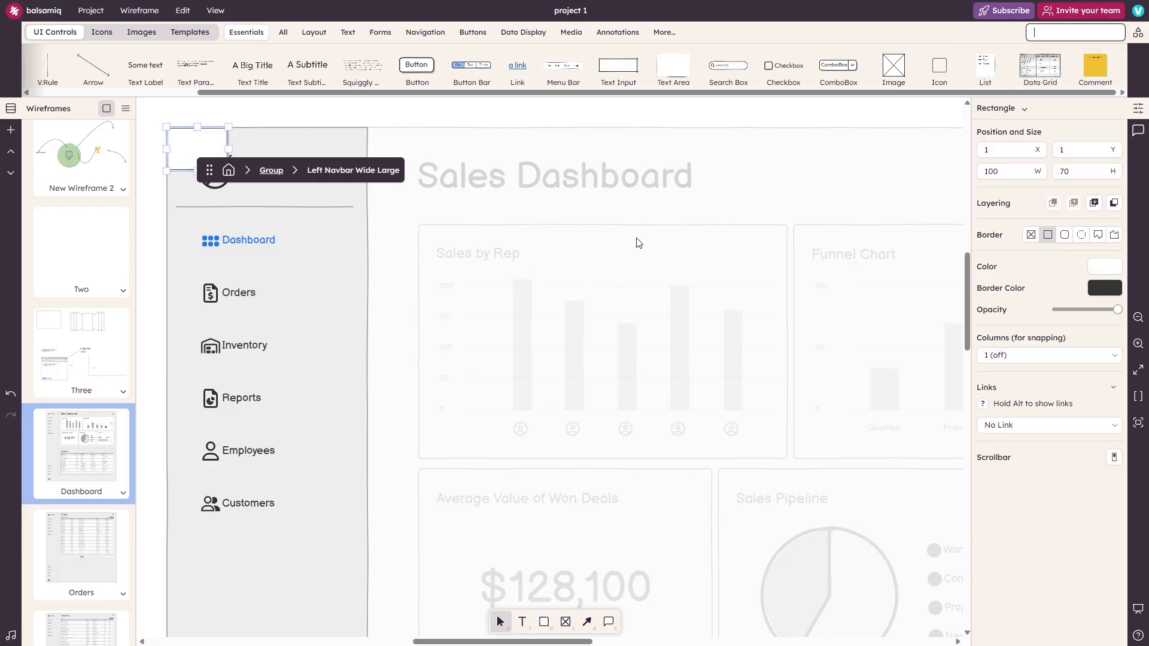
scroll(285, 369, up, 7)
drag(200, 569, 307, 358)
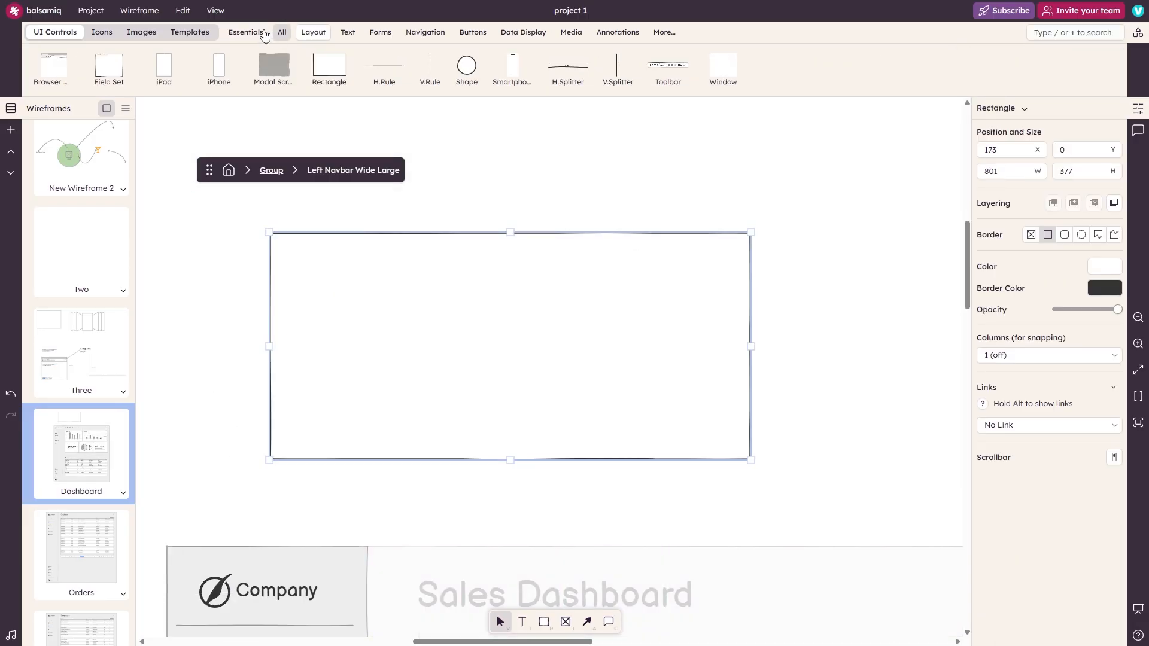
Step: Show the complete set of UI controls and place a pie chart above and beyond the large rectangle's upper right corner
click(257, 39)
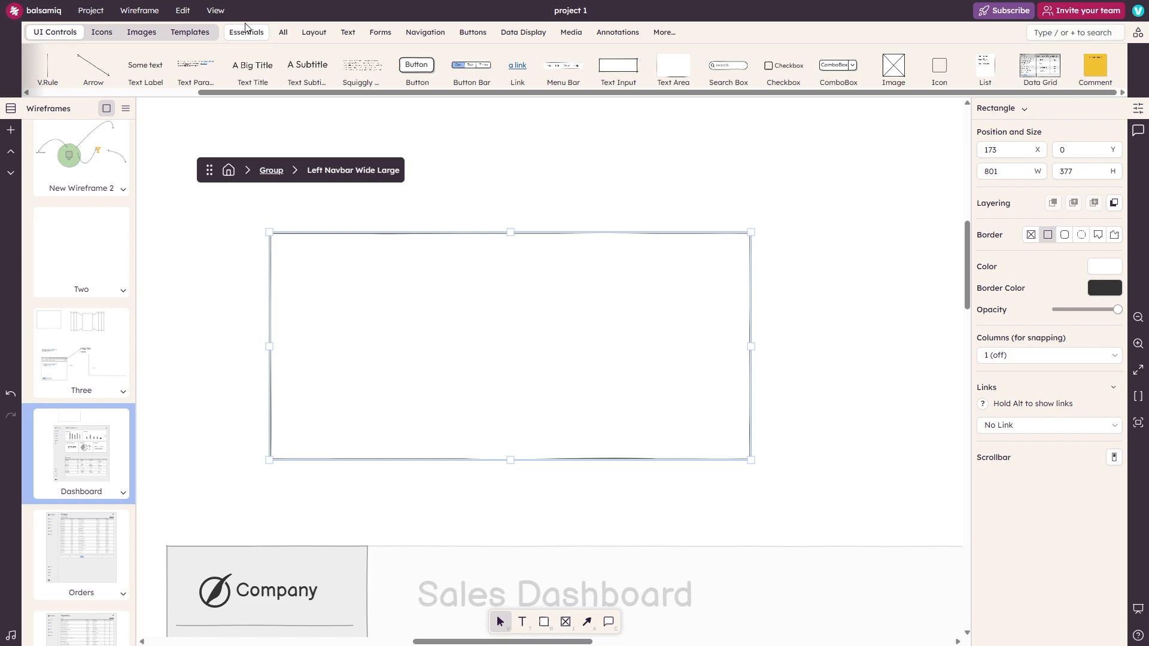
click(283, 38)
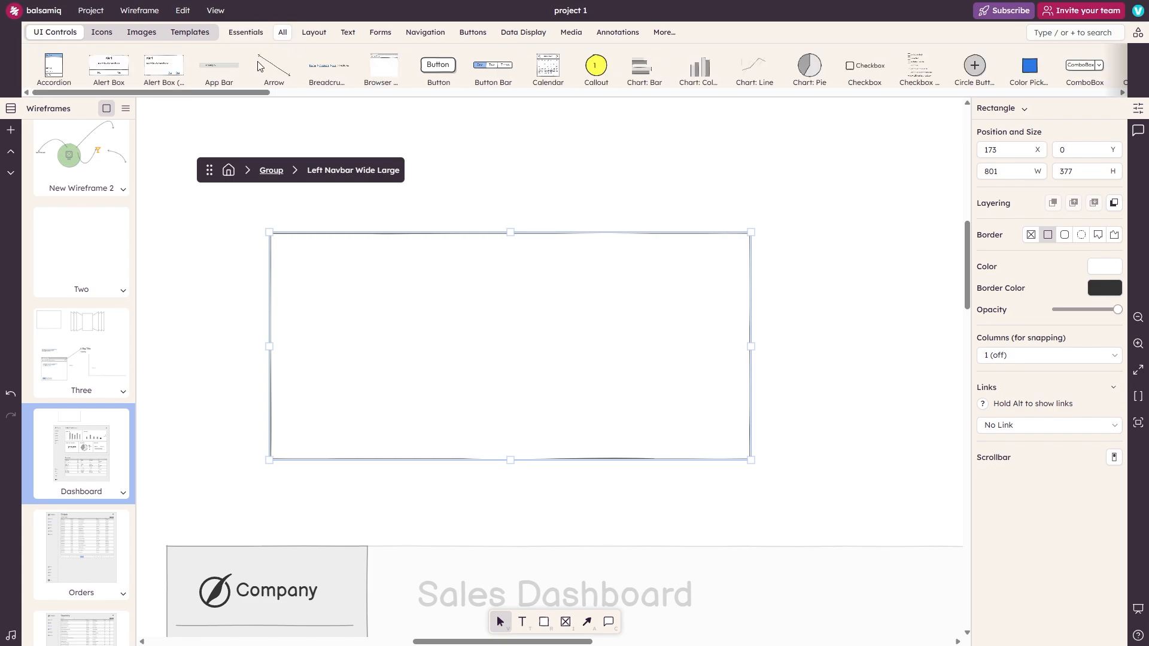
drag(205, 93, 94, 131)
drag(812, 72, 825, 194)
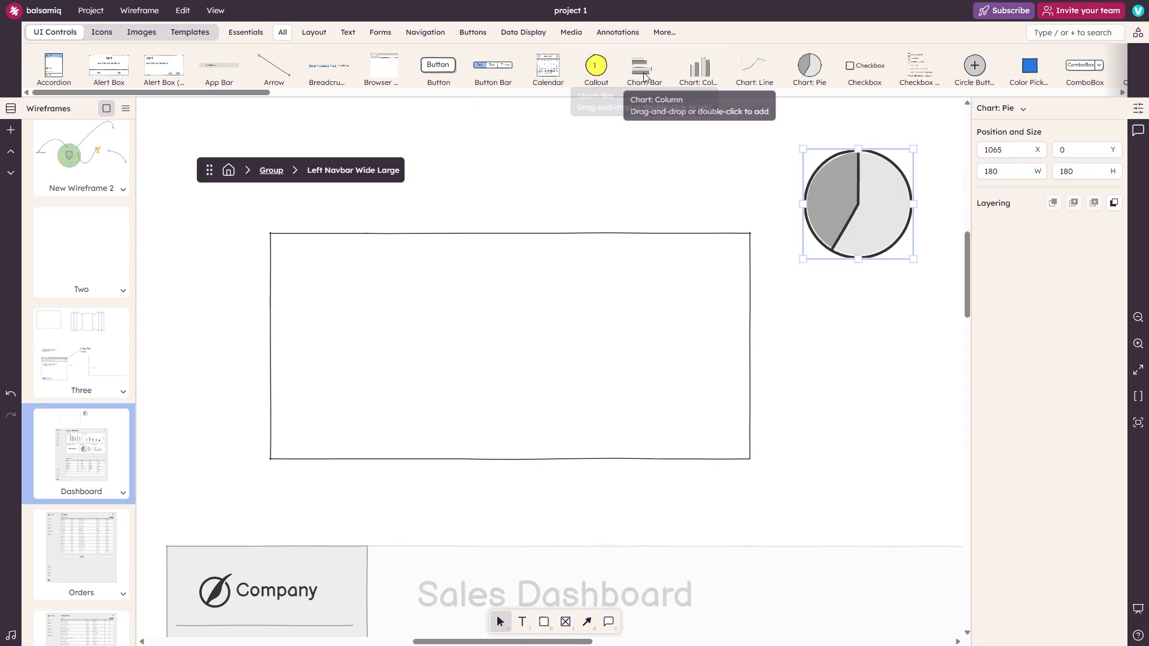
Step: Place a column chart across the rectangle's upper edge and narrow it to about 151 wide
drag(712, 79, 607, 156)
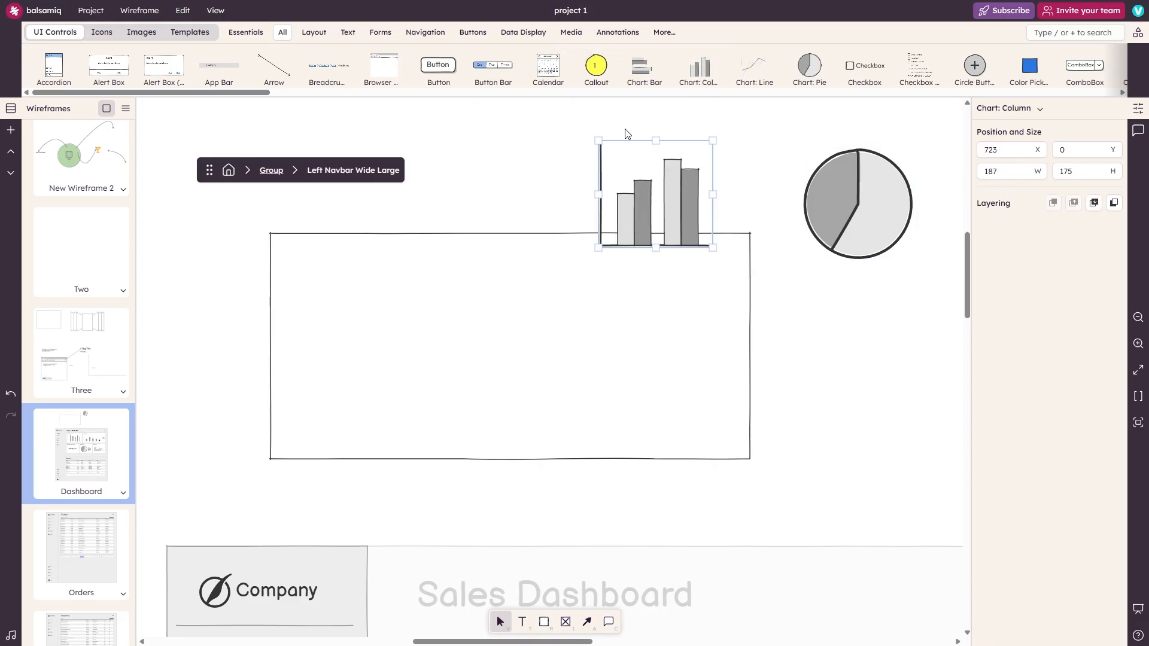
drag(713, 194, 715, 190)
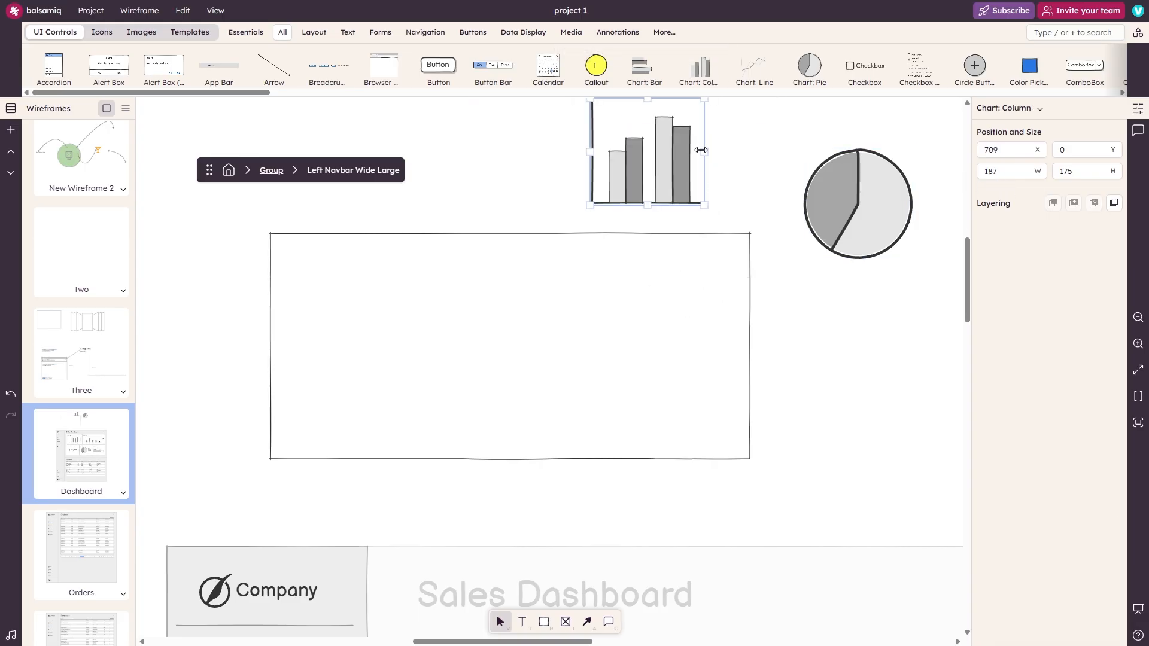
drag(702, 152, 676, 197)
drag(646, 147, 646, 149)
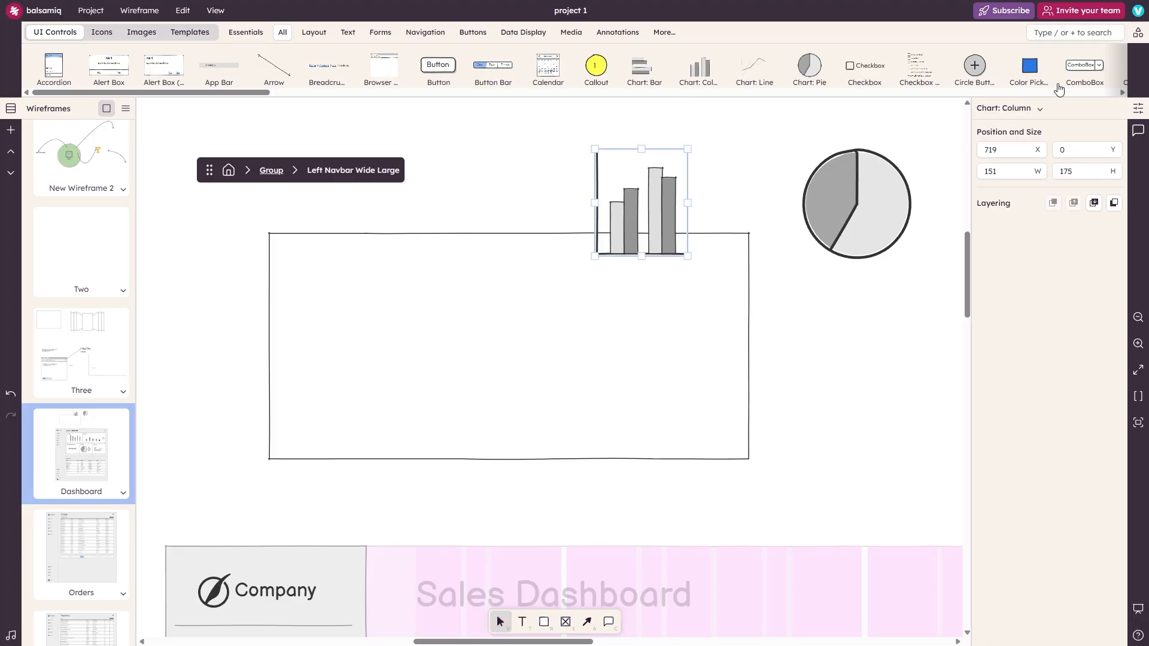
scroll(1016, 81, right, 10)
Step: Add a Browser Window over the rectangle's lower part and a Field Set across its upper edge, beside the column chart
click(313, 32)
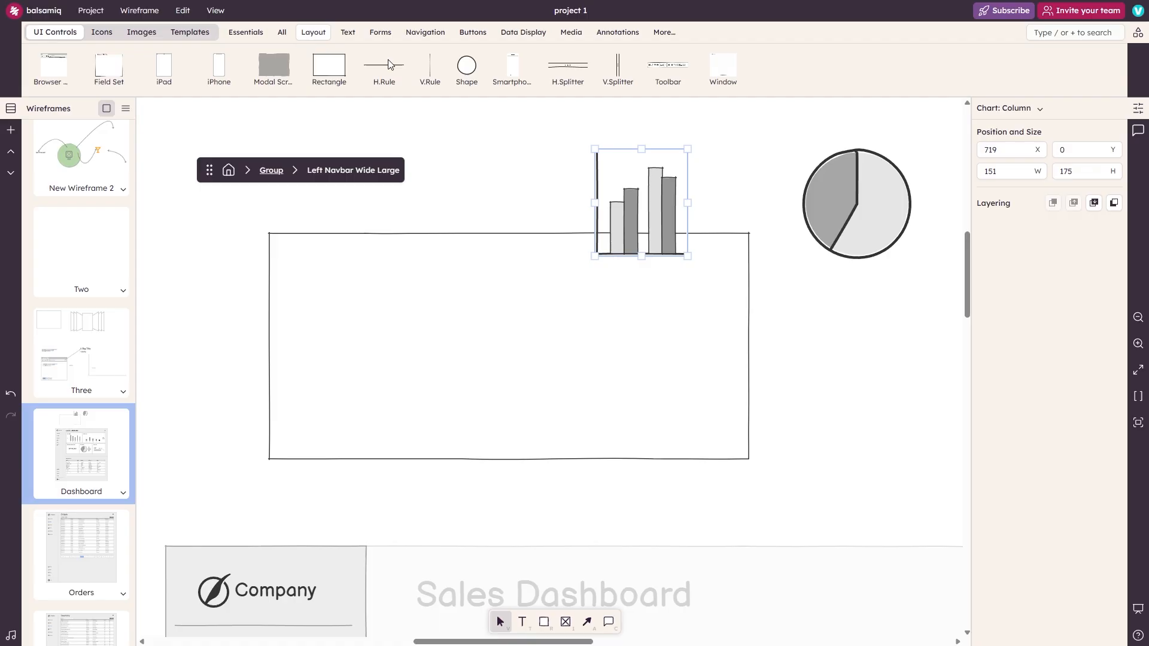
drag(37, 67, 324, 342)
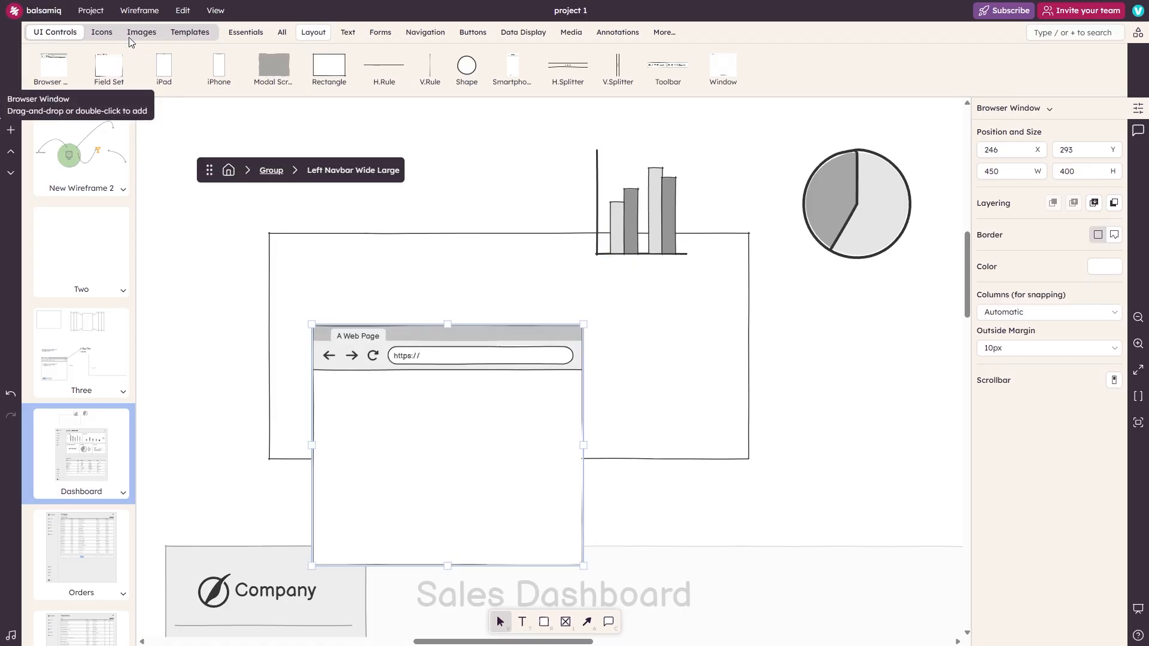
drag(110, 65, 470, 210)
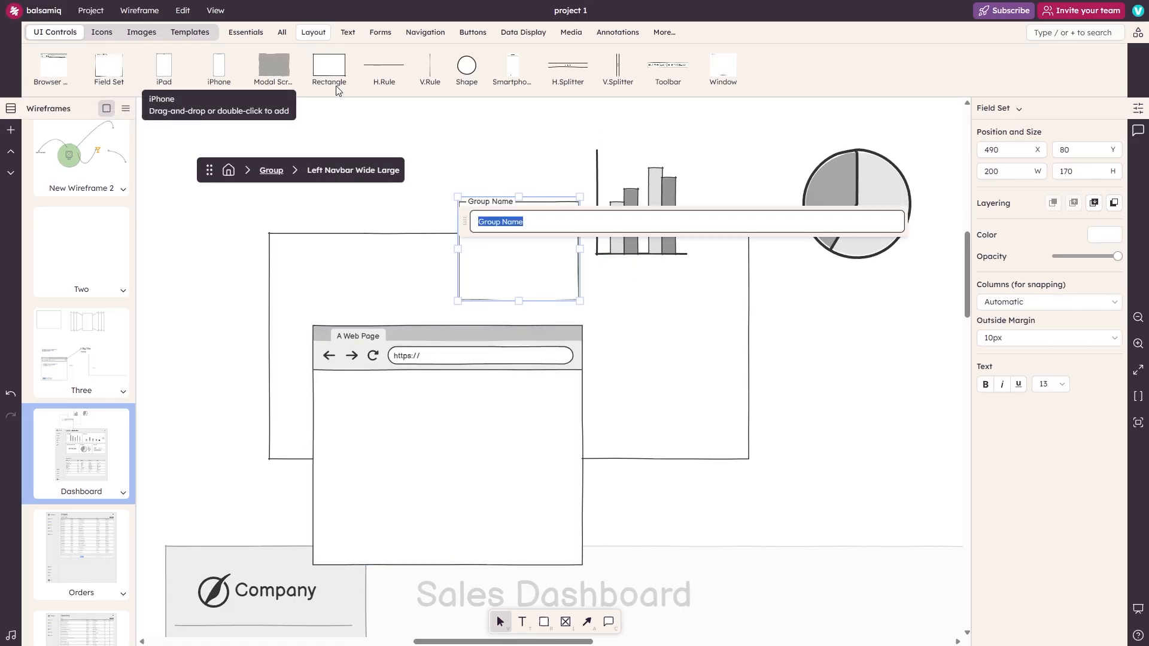
Step: Add iPad, iPhone and Smartphone frames side by side on the canvas, with the Smartphone between the other two
double_click(160, 70)
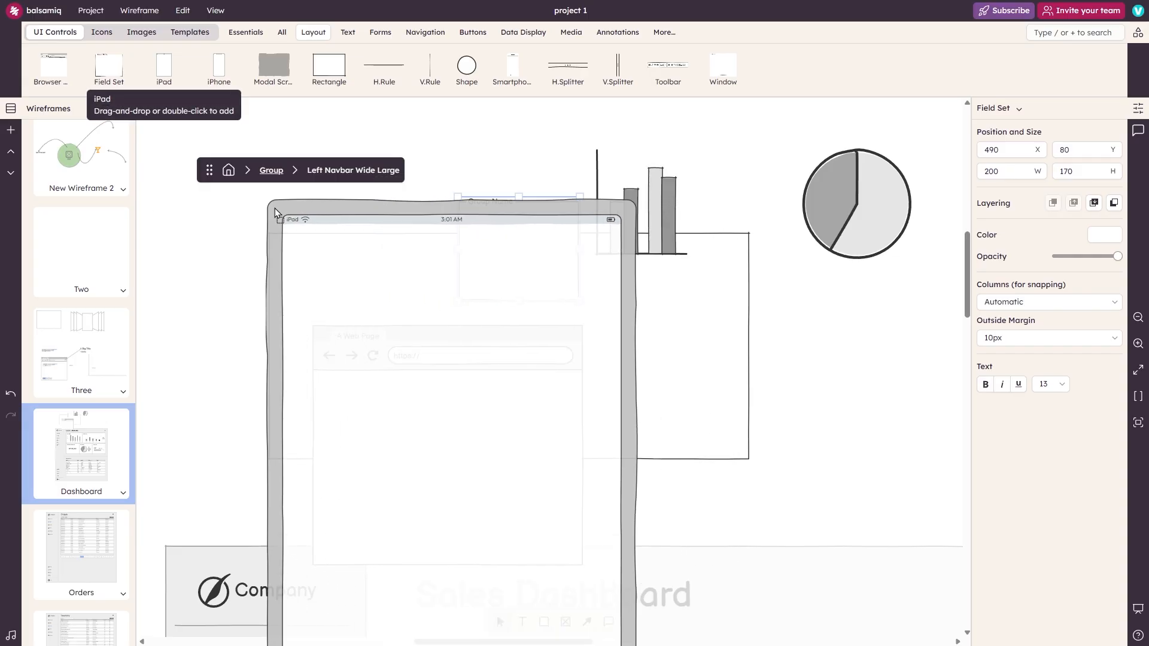
drag(220, 97, 430, 255)
drag(512, 66, 636, 140)
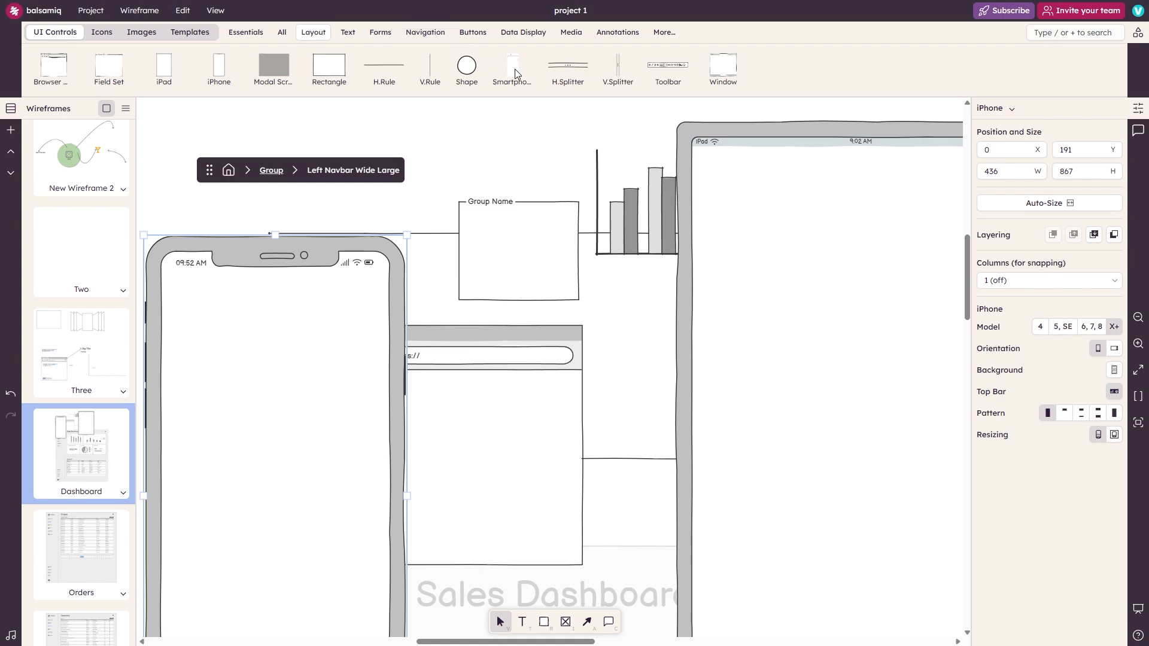
drag(514, 69, 450, 168)
scroll(478, 210, down, 3)
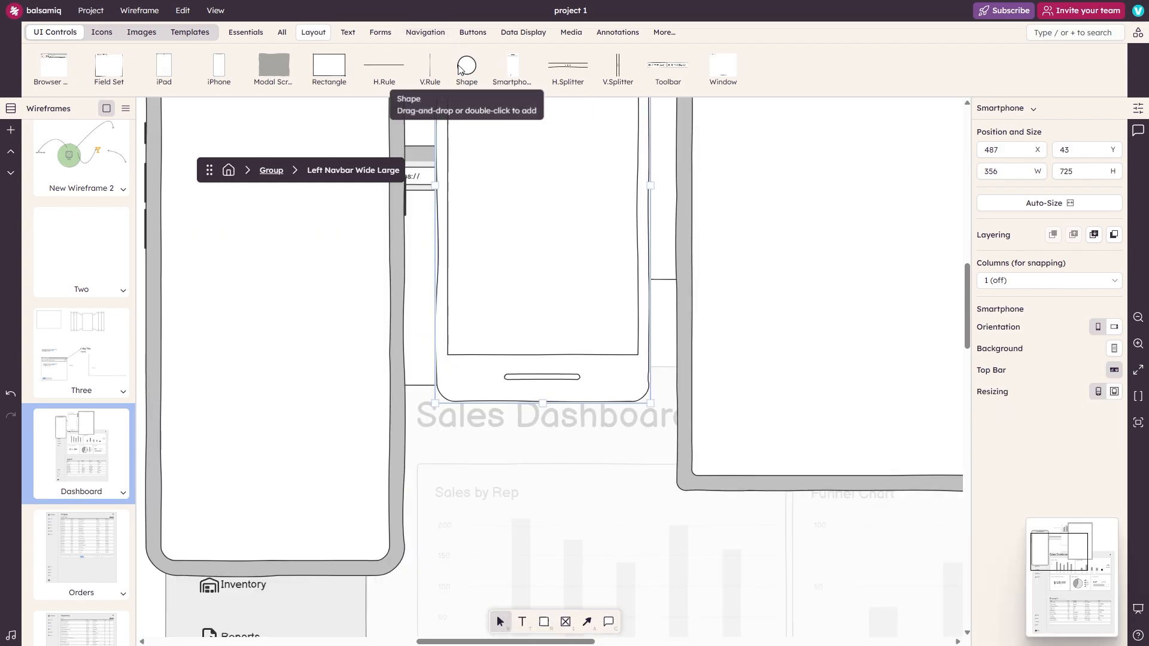
Step: Add a squiggly text block and a ComboBox beneath it inside the iPhone frame
click(347, 32)
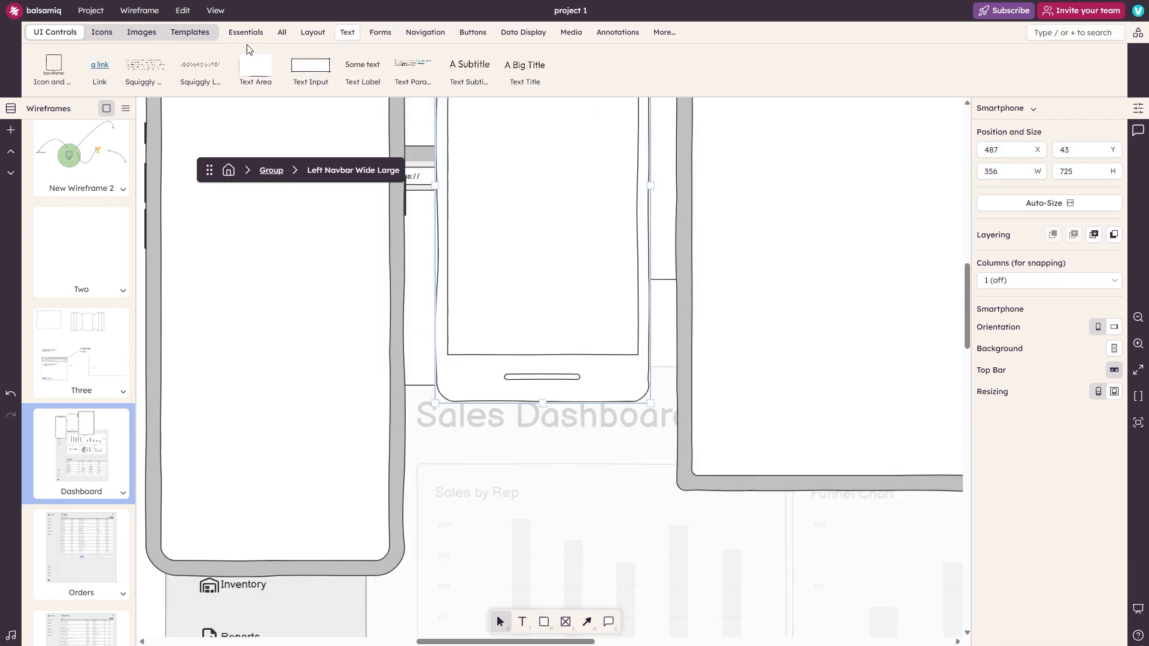
drag(145, 75, 218, 195)
scroll(264, 243, up, 4)
drag(303, 441, 289, 386)
click(379, 32)
mouse_move(327, 64)
mouse_down()
mouse_move(270, 461)
mouse_move(213, 444)
mouse_up()
Step: Place a Menu inside the Smartphone frame, with a back-pointing button and a switch side by side beneath it
click(424, 32)
drag(418, 65, 501, 307)
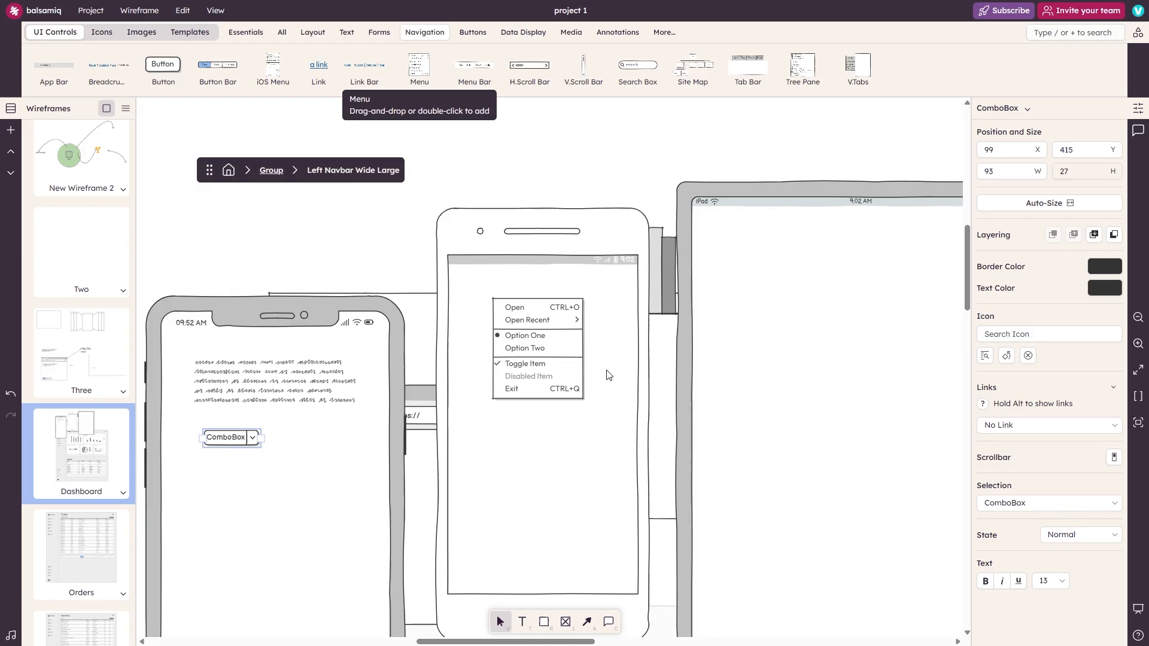
click(472, 32)
drag(493, 66, 503, 425)
drag(382, 67, 578, 427)
Step: Fill the iPad frame with a Data Grid, a Popover reading "desc" and a progress bar, stacked vertically
click(523, 33)
drag(439, 64, 735, 230)
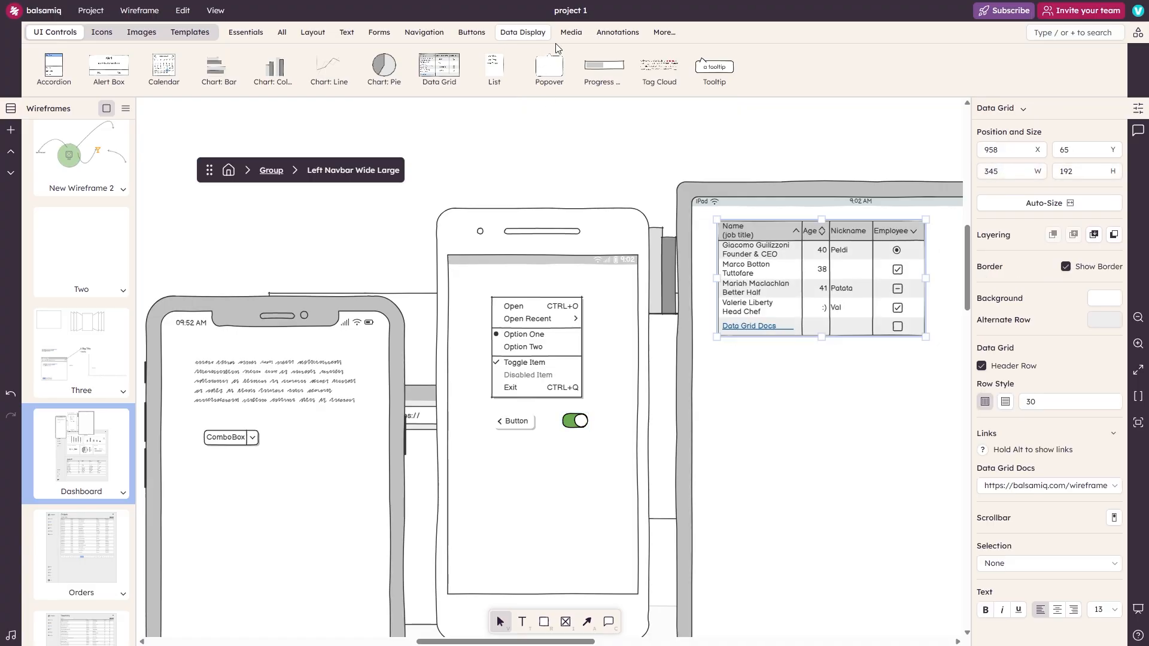
drag(740, 394, 738, 392)
text(d)
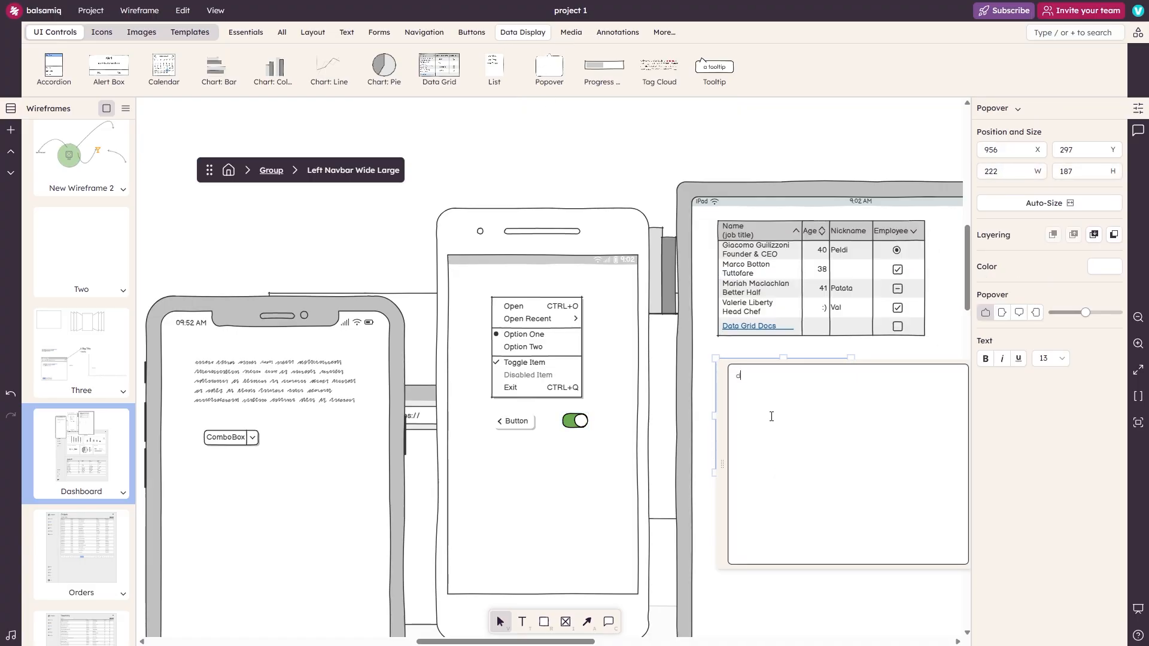
text(esc)
double_click(604, 64)
Step: Add a Webcam placeholder in the lower part of the Smartphone and a Volume Slider under the iPhone's ComboBox
click(570, 33)
drag(476, 64, 493, 476)
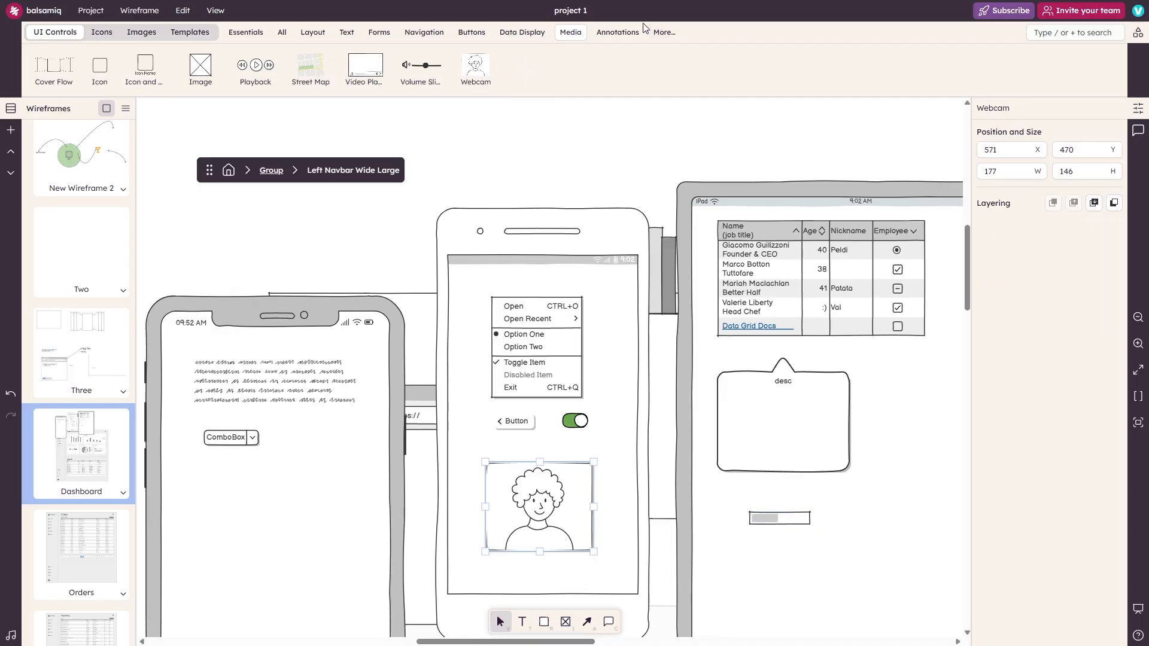
drag(460, 75, 216, 468)
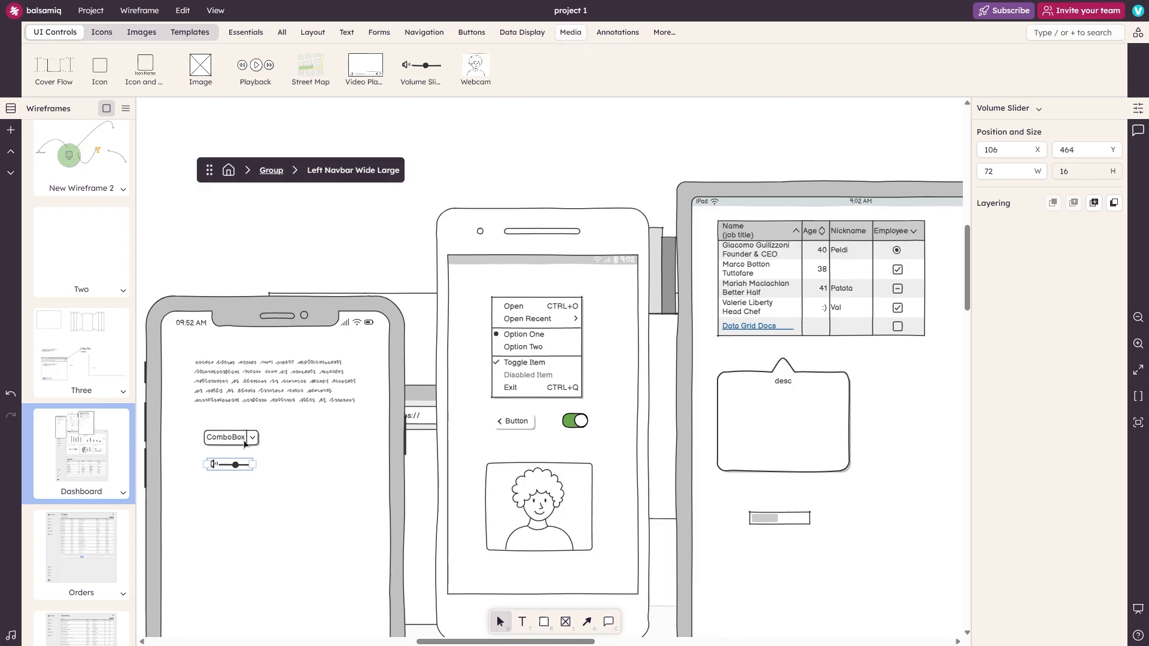
Step: Add a Scratch-Out annotation below the iPhone's volume slider, color it yellow and move it slightly closer to the slider
click(636, 35)
mouse_move(480, 67)
mouse_down()
mouse_move(226, 562)
mouse_move(213, 520)
mouse_move(240, 497)
mouse_up()
scroll(222, 518, down, 1)
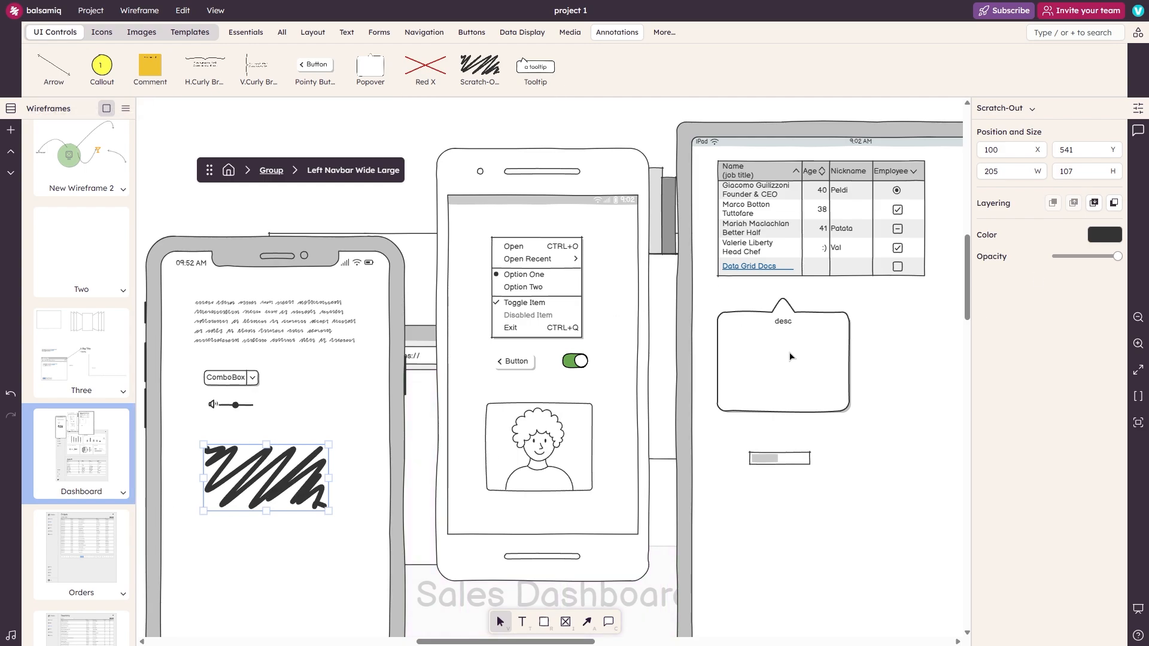
click(1111, 239)
click(1048, 314)
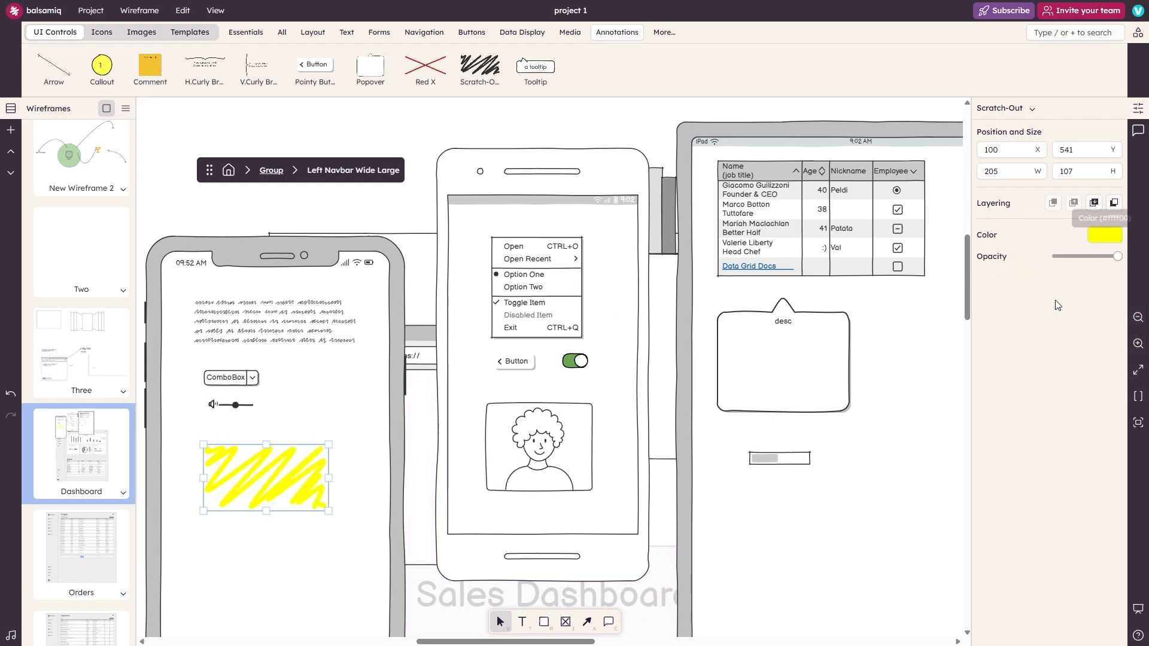
mouse_move(1116, 256)
mouse_down()
mouse_move(1087, 262)
mouse_move(1121, 260)
mouse_up()
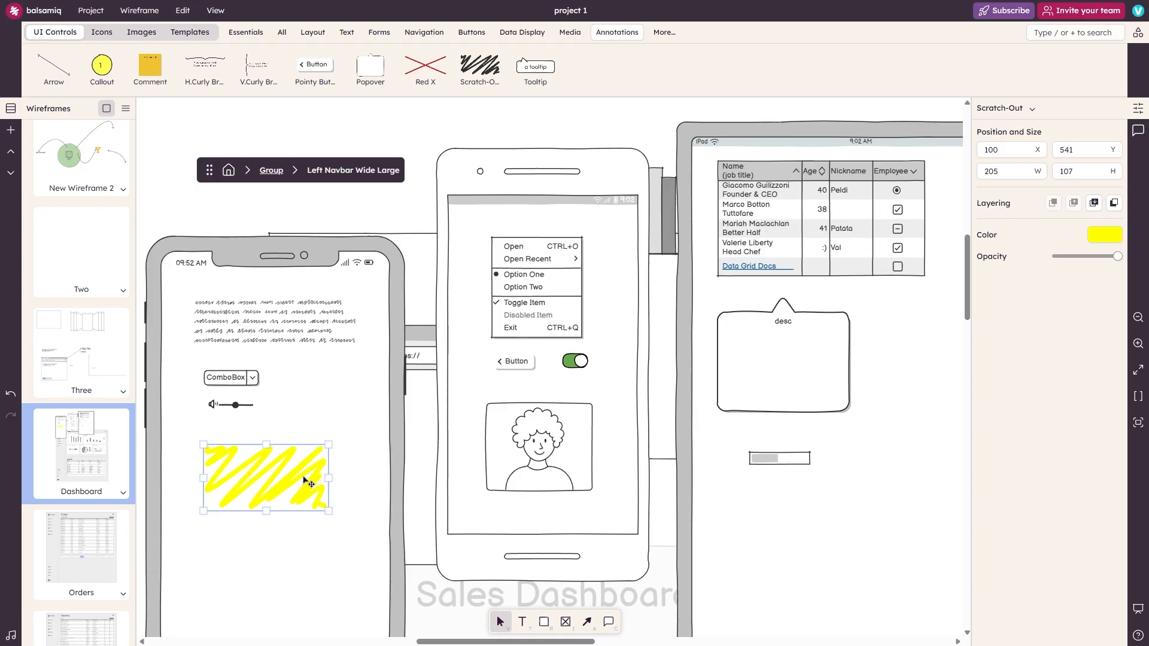
drag(305, 494, 303, 479)
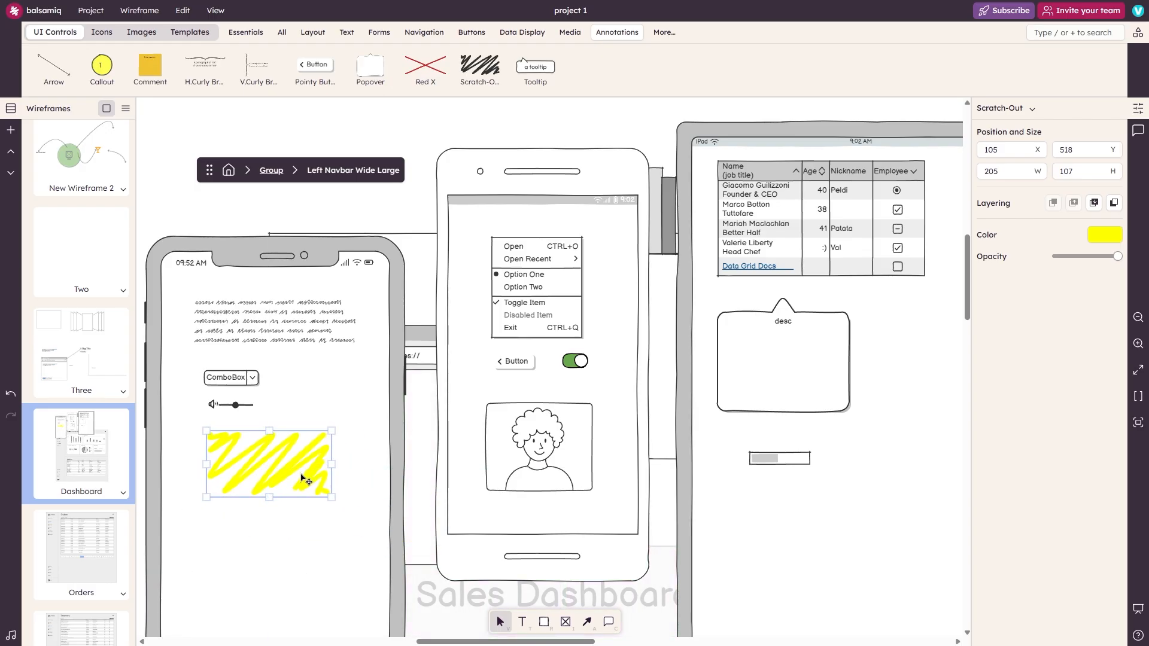
Step: Add a horizontal curly brace under the scratch-out and a vertical curly brace reading "desc" beside the popover
drag(203, 67, 219, 529)
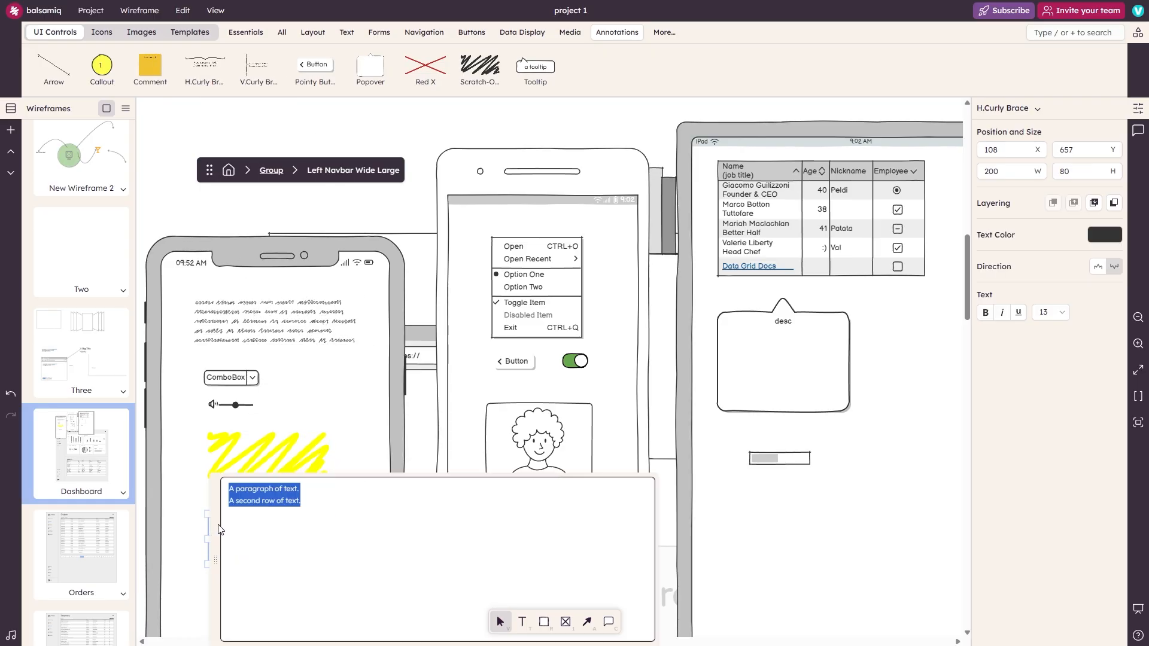
click(324, 420)
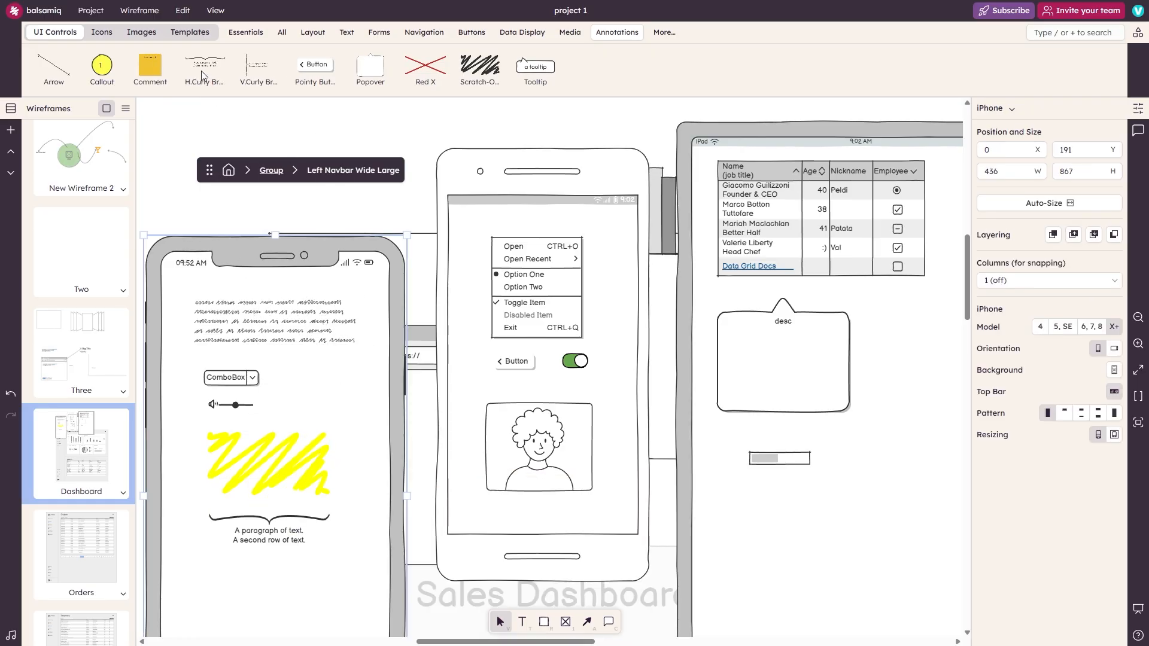
drag(257, 65, 868, 335)
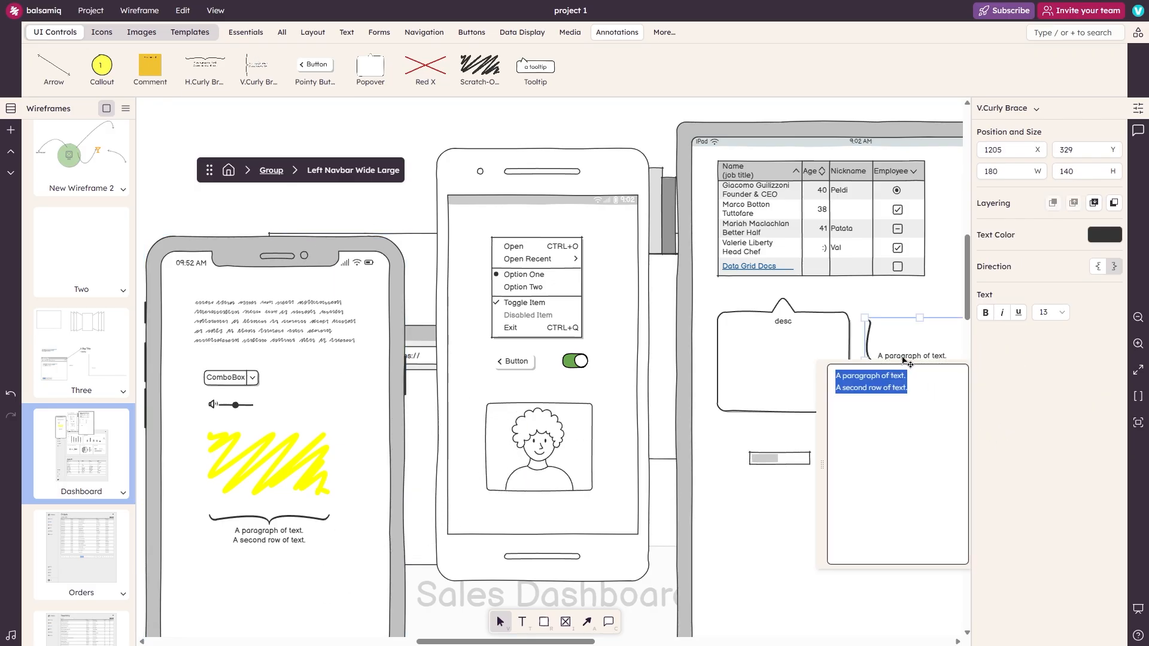
text(desc)
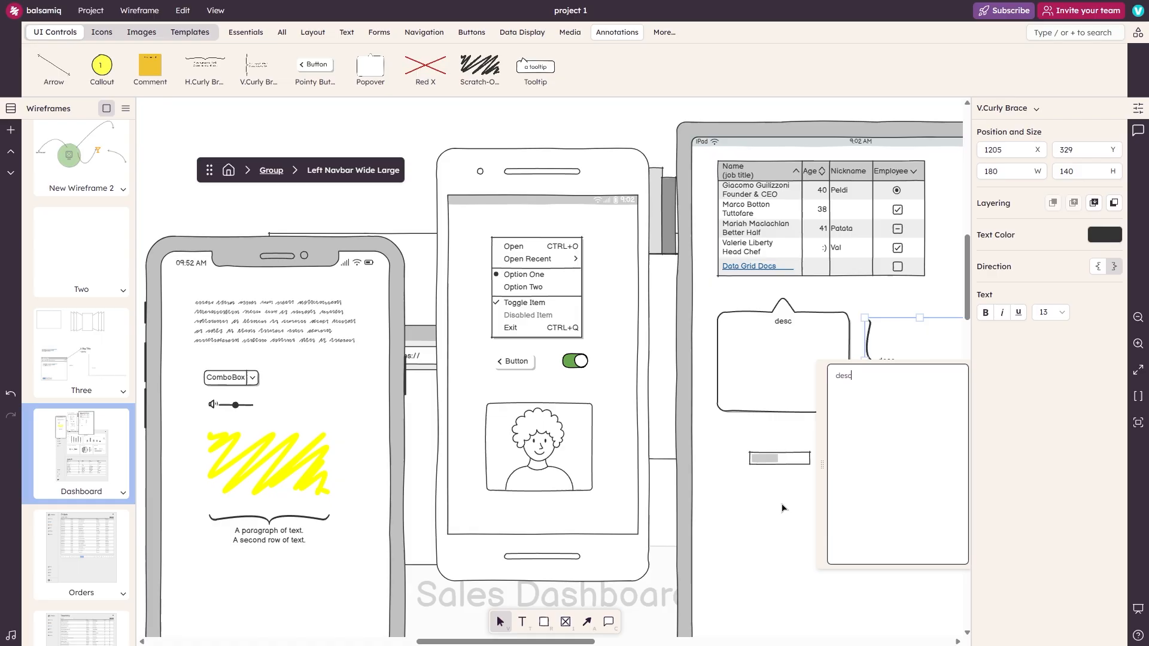
click(782, 505)
Step: Cross out the Smartphone's menu with a Red X and attach a Tooltip to the Data Grid's Employee column
drag(425, 65, 533, 283)
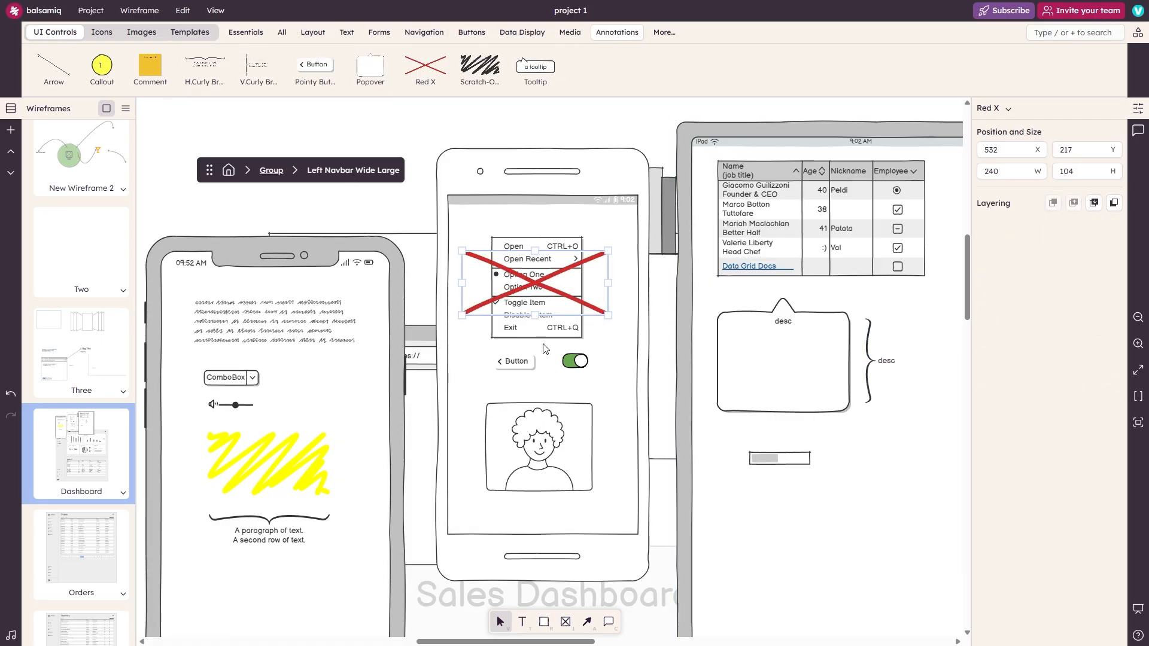
mouse_move(529, 76)
mouse_down()
mouse_move(532, 96)
mouse_move(884, 281)
mouse_move(901, 278)
mouse_move(903, 245)
mouse_move(830, 246)
mouse_up()
drag(882, 238, 908, 236)
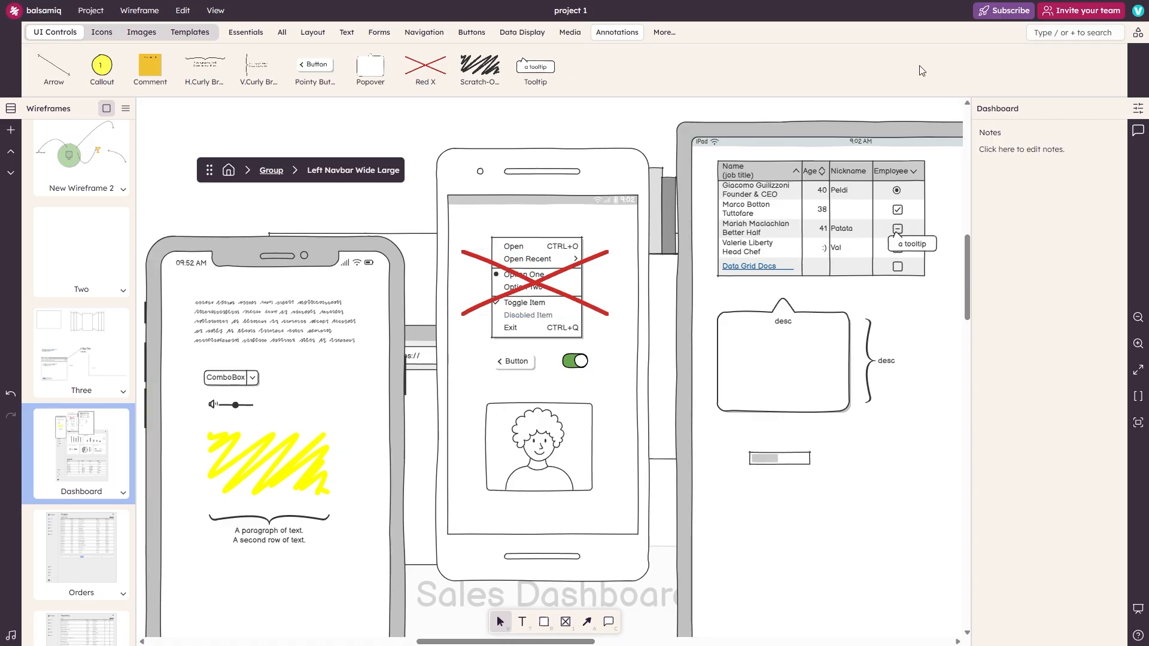
Step: Open the Tailwind UI set among the design systems and frameworks and add its Action Panel with Button on Right in the empty area
click(665, 33)
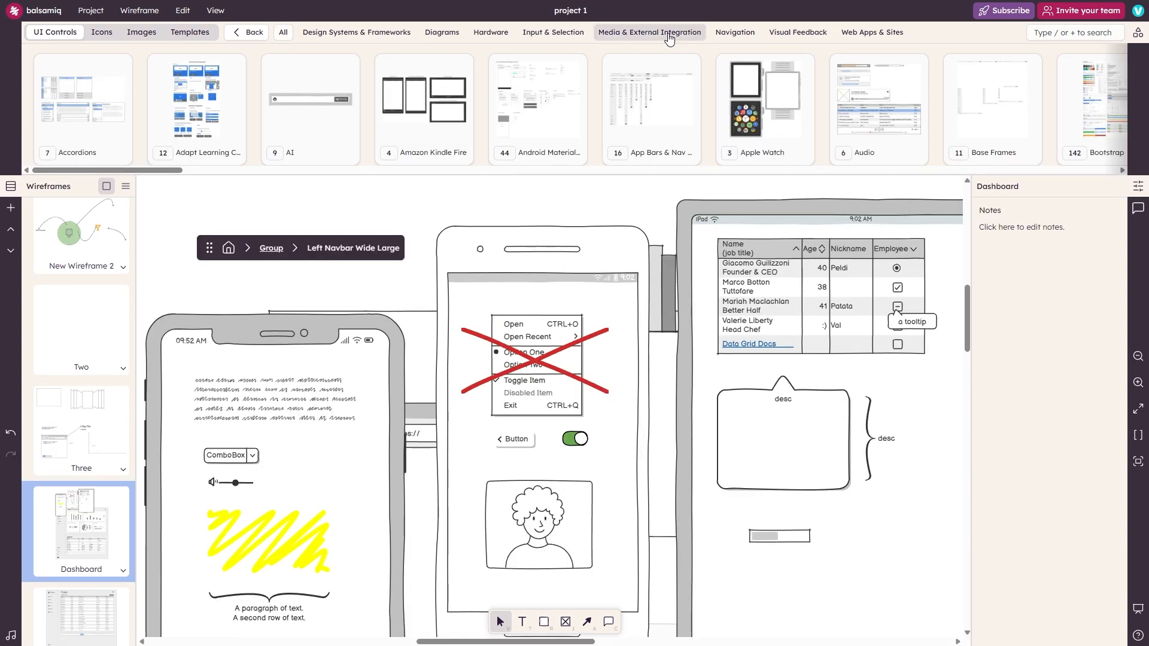
click(376, 34)
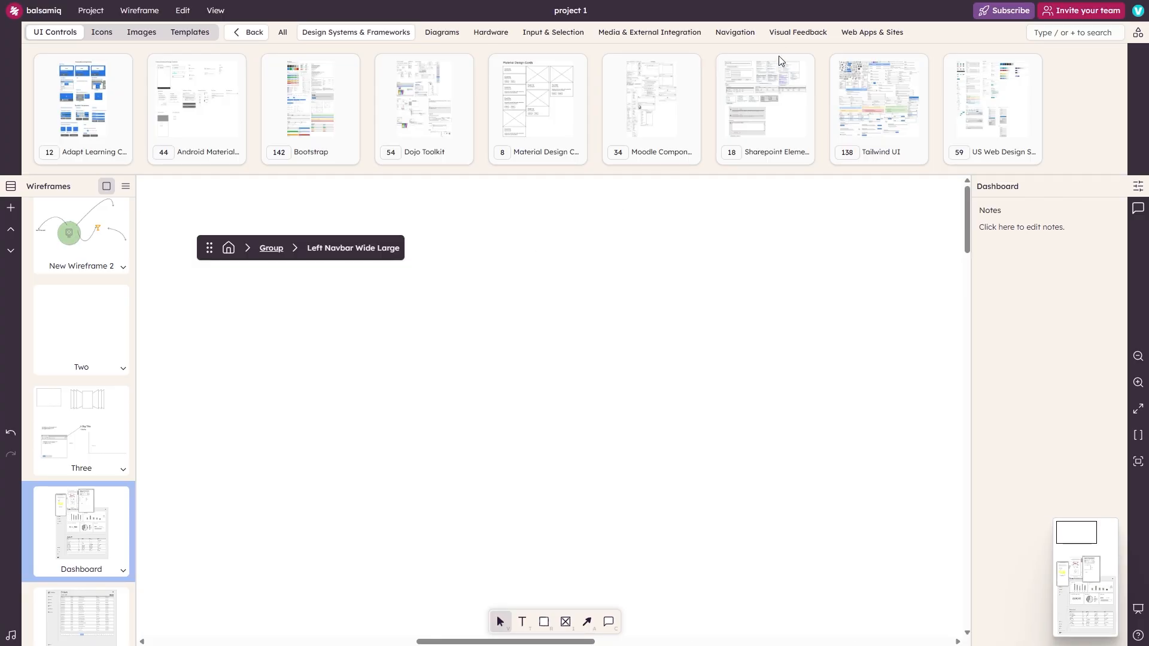
click(879, 113)
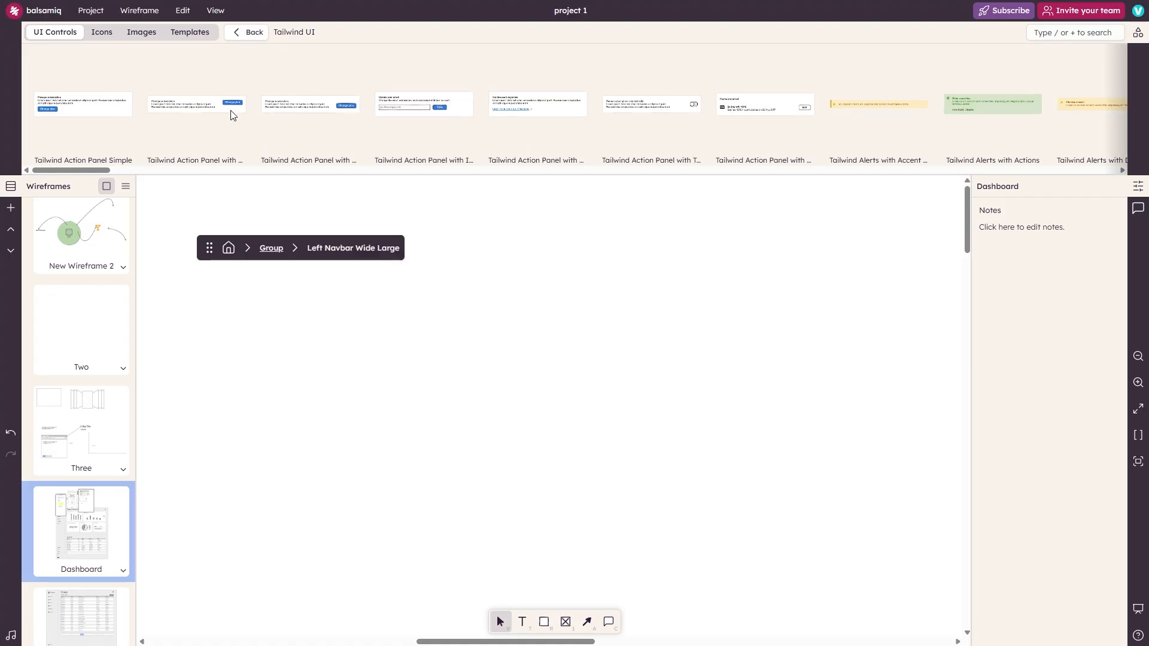
drag(278, 102, 373, 372)
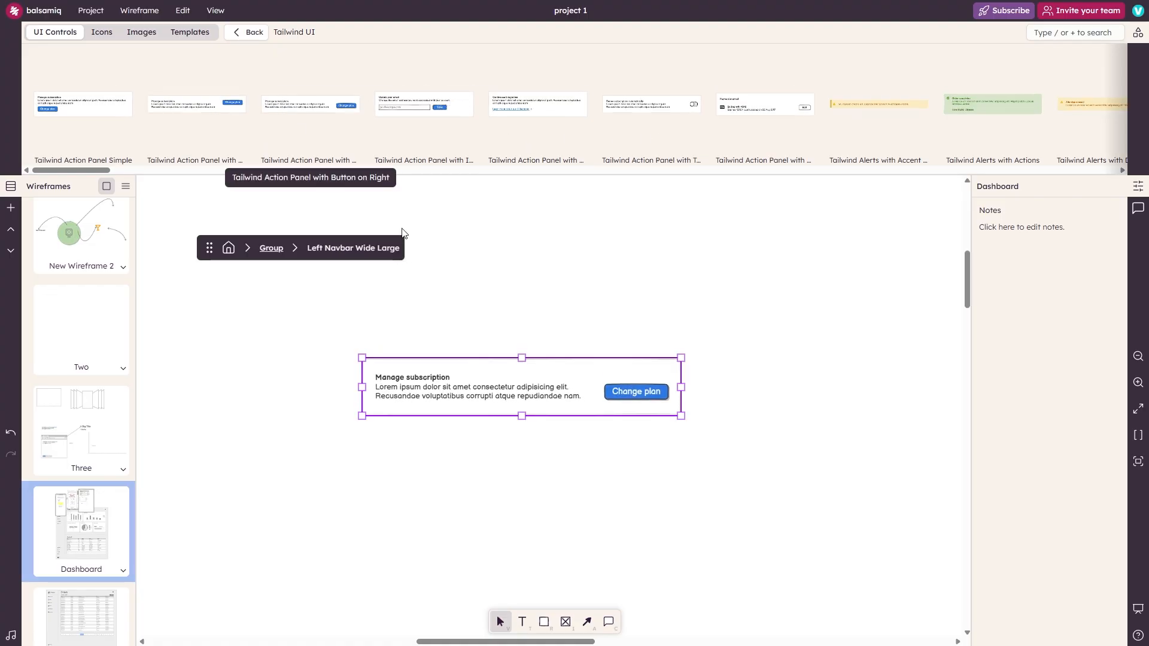
Step: Stack three Tailwind alerts beneath the action panel: the yellow accent alert, the red alert with list and the blue alert with link
click(866, 94)
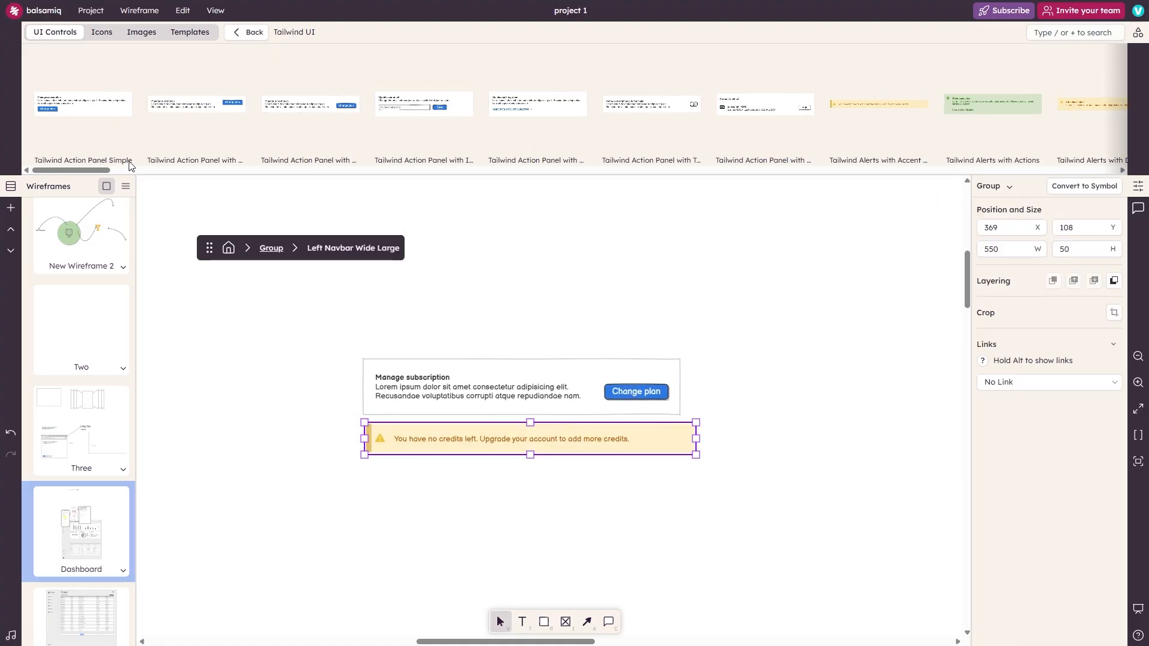
drag(96, 171, 258, 170)
drag(233, 170, 144, 170)
drag(396, 104, 377, 466)
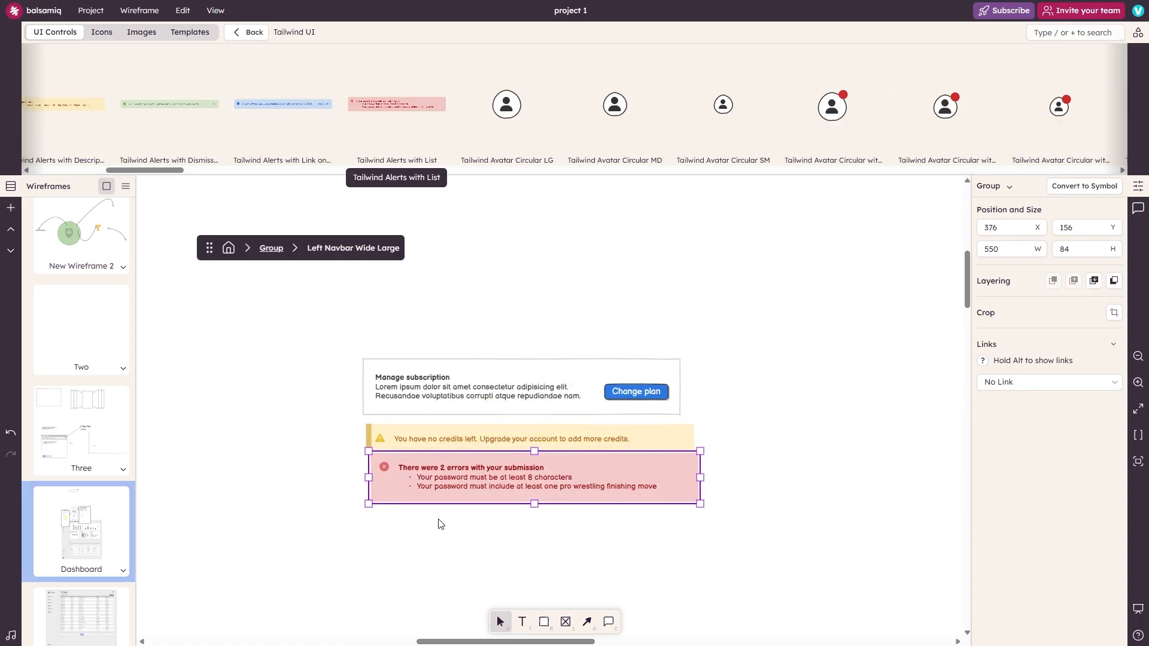
drag(407, 603, 390, 511)
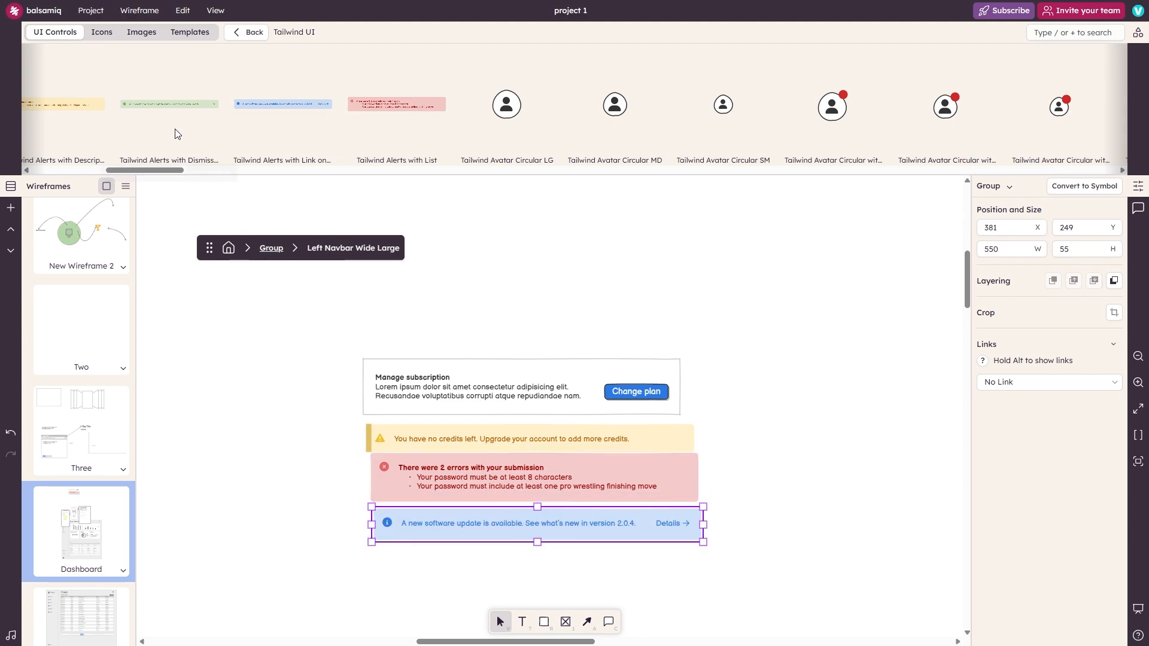
Step: Add the green dismissible Tailwind alert above the action panel and shift the red alert slightly right and down
drag(178, 95, 379, 304)
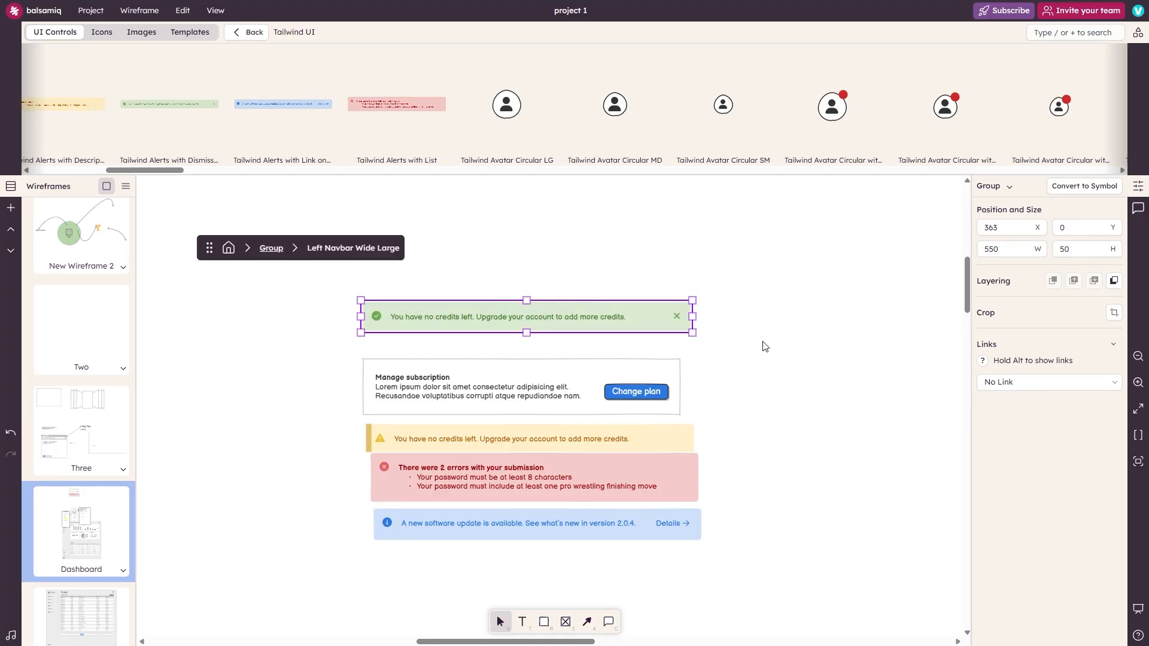
click(237, 33)
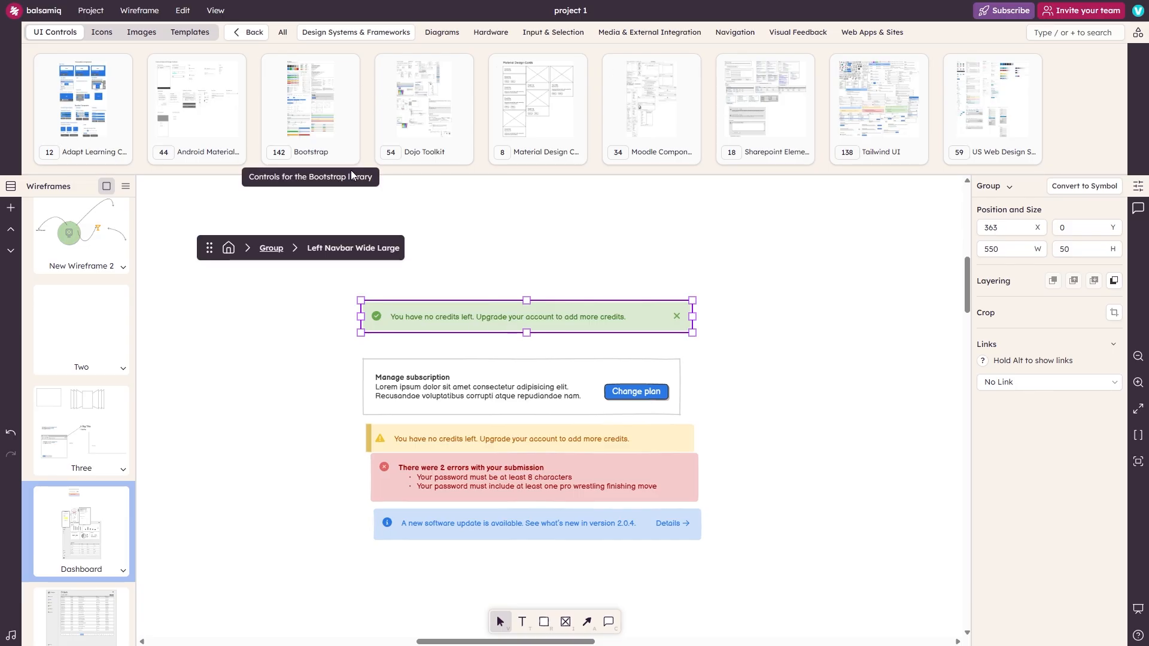
click(504, 471)
mouse_move(630, 472)
mouse_down()
mouse_move(536, 459)
mouse_move(682, 586)
mouse_move(643, 480)
mouse_up()
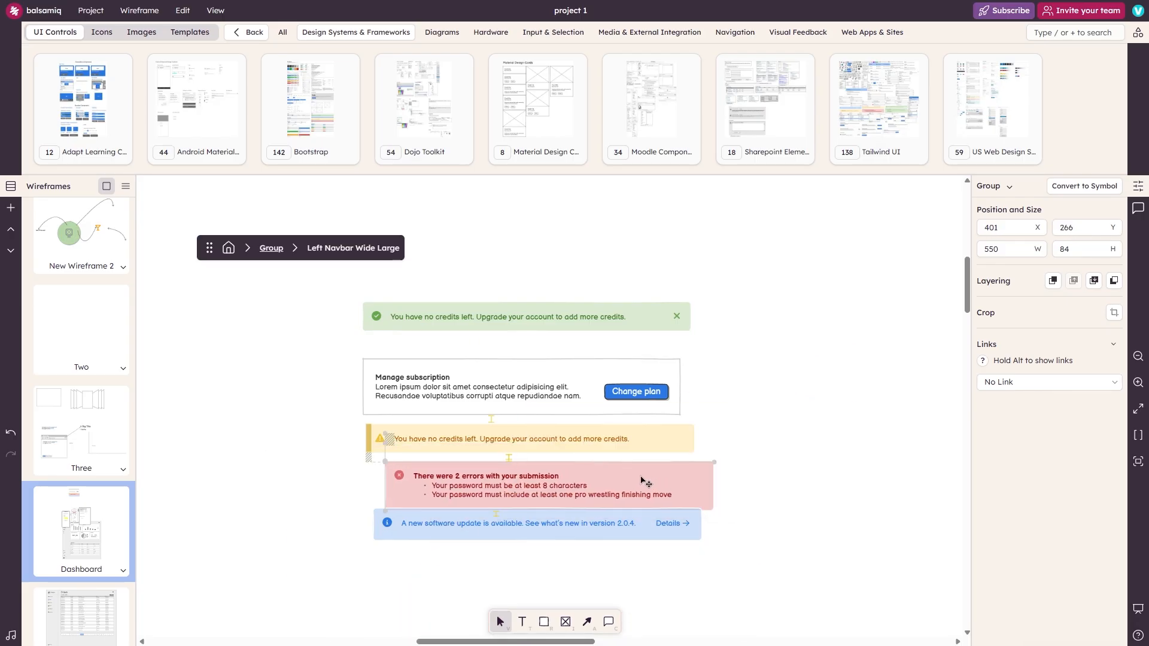
click(590, 396)
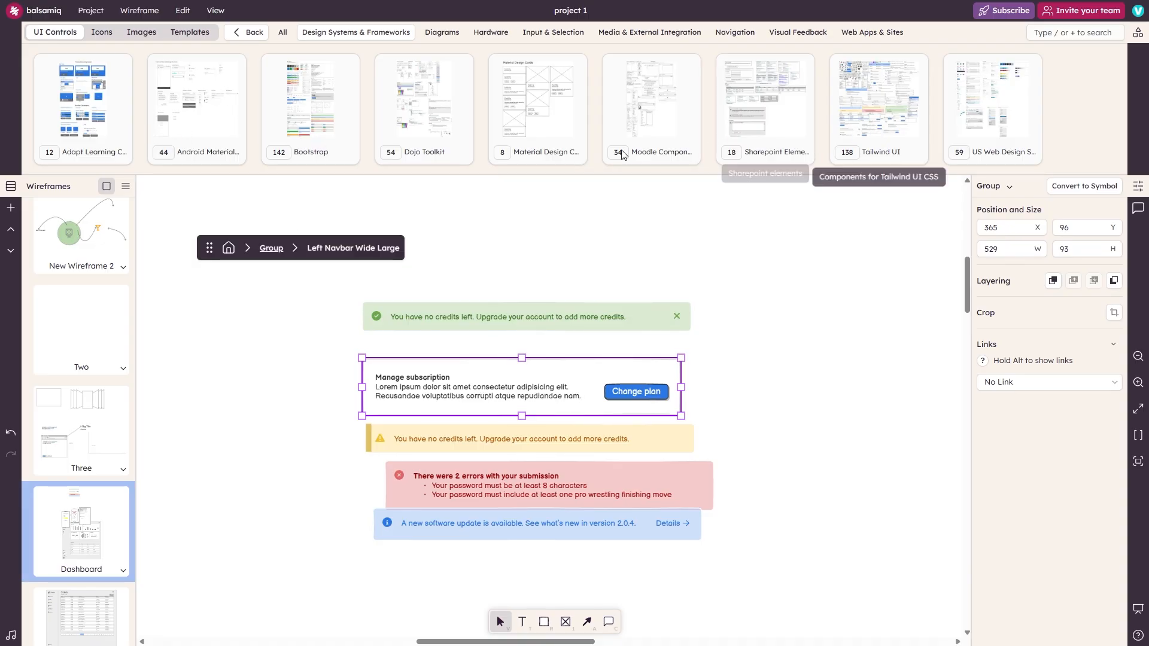
Step: Open the Bootstrap component set and place its Alert Success banner above the green Tailwind alert
click(312, 179)
click(327, 146)
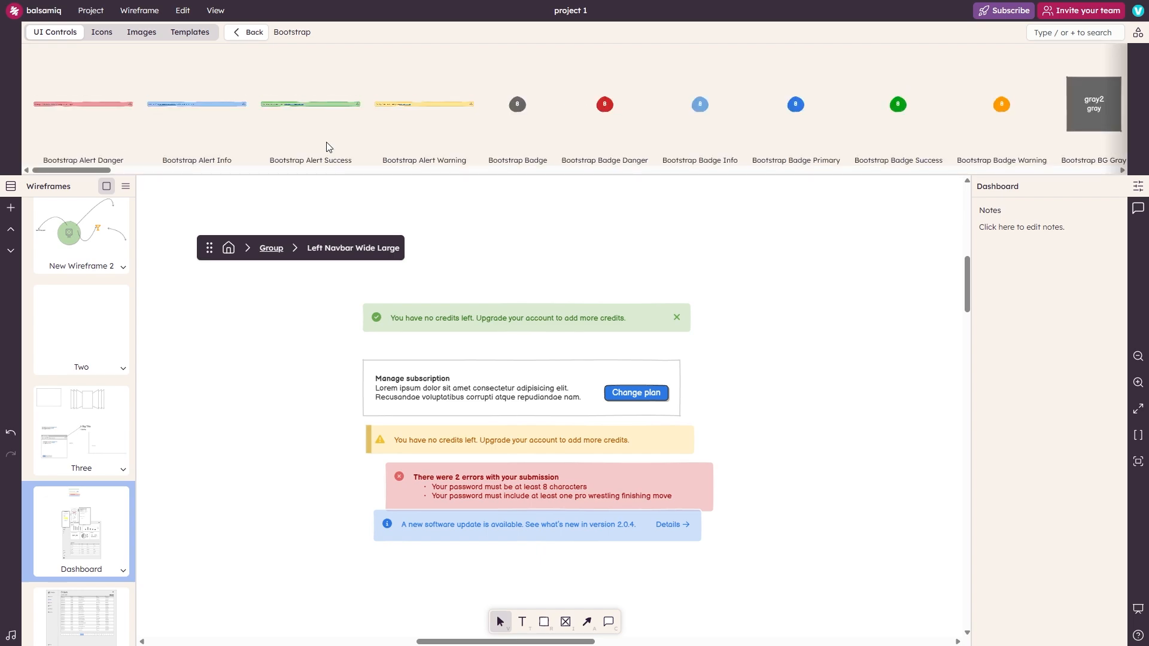
drag(281, 106, 366, 265)
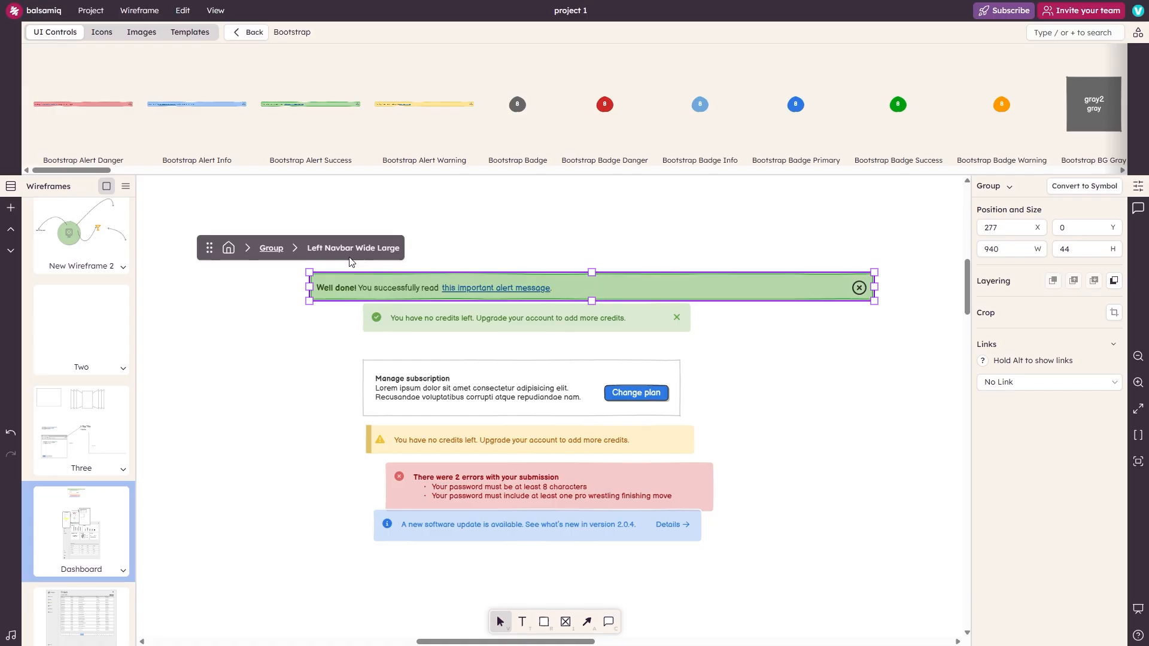
click(246, 33)
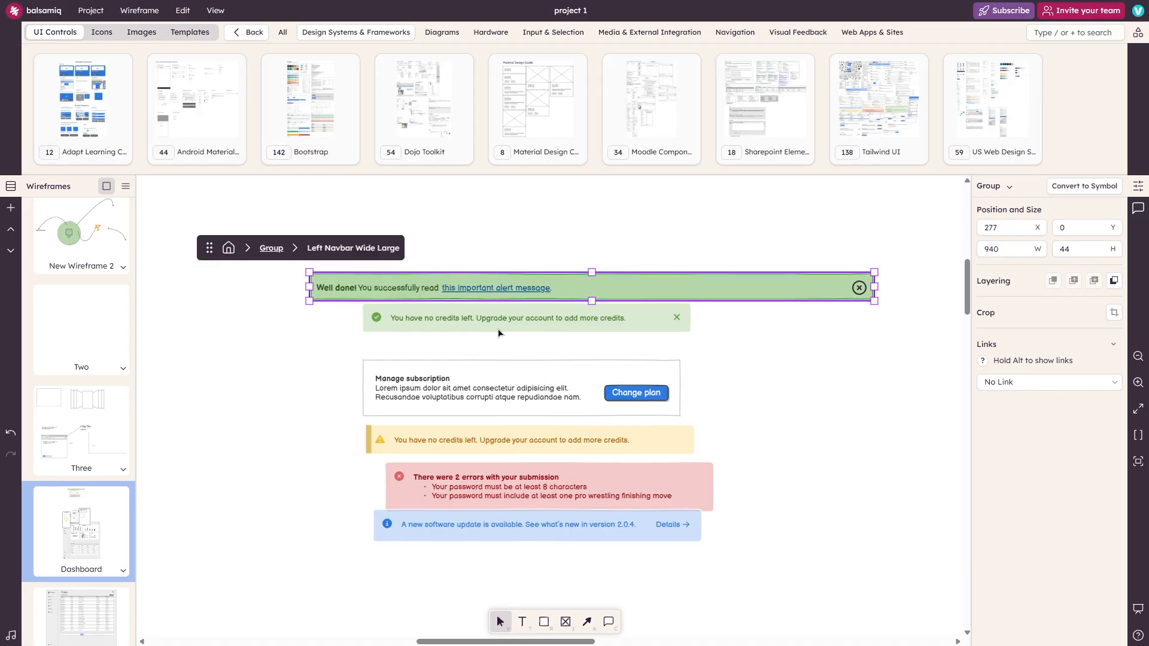
Step: Examine the project's sharing settings, including the invitation field and the role options for other staff members
scroll(796, 275, up, 5)
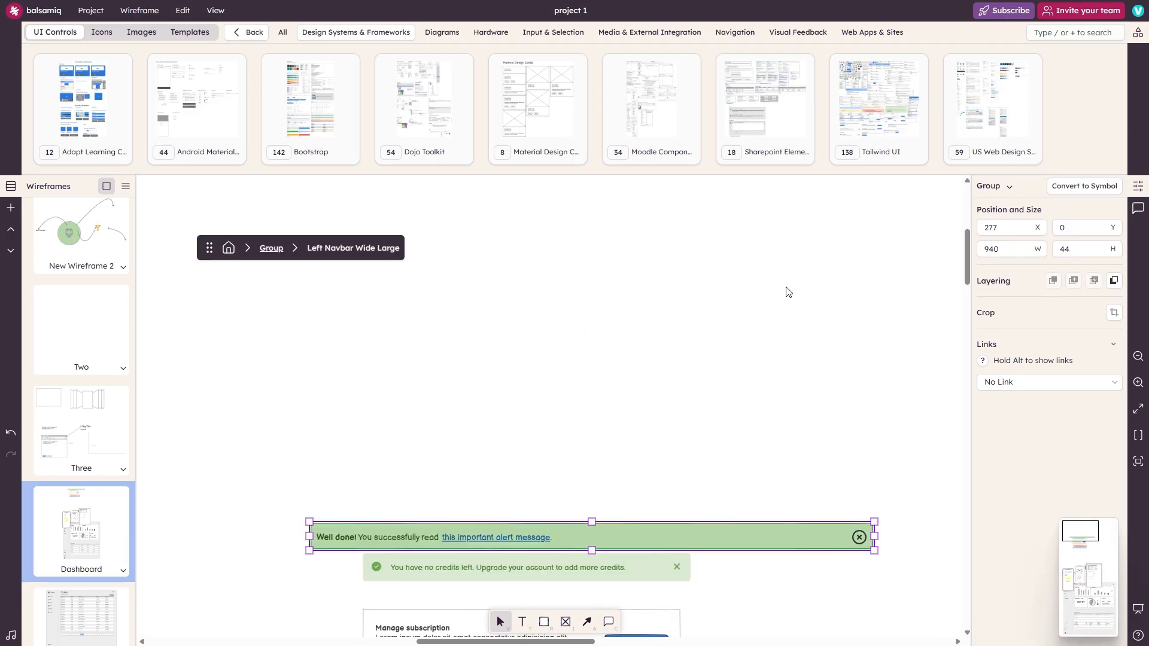
click(1005, 16)
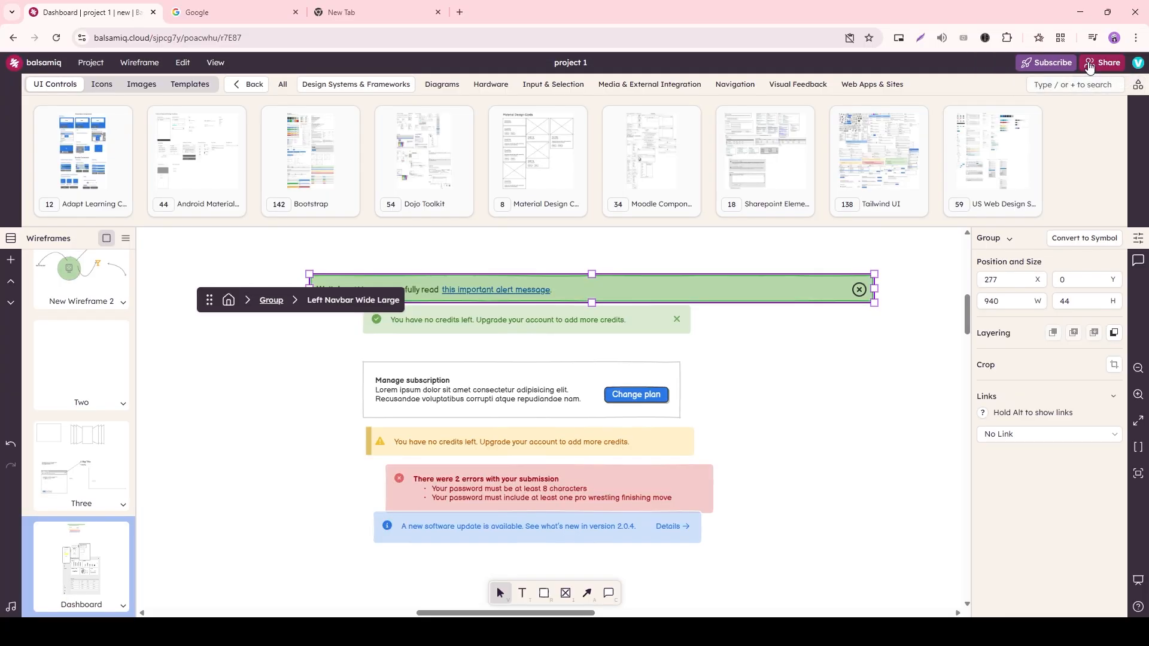
click(1100, 63)
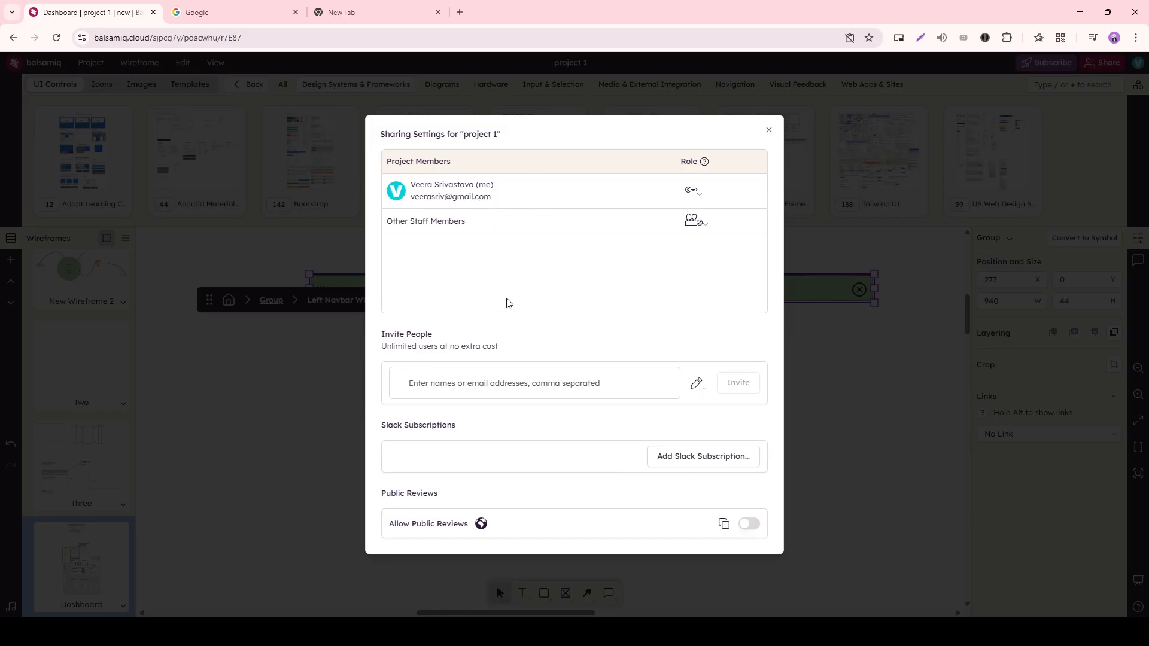
click(541, 389)
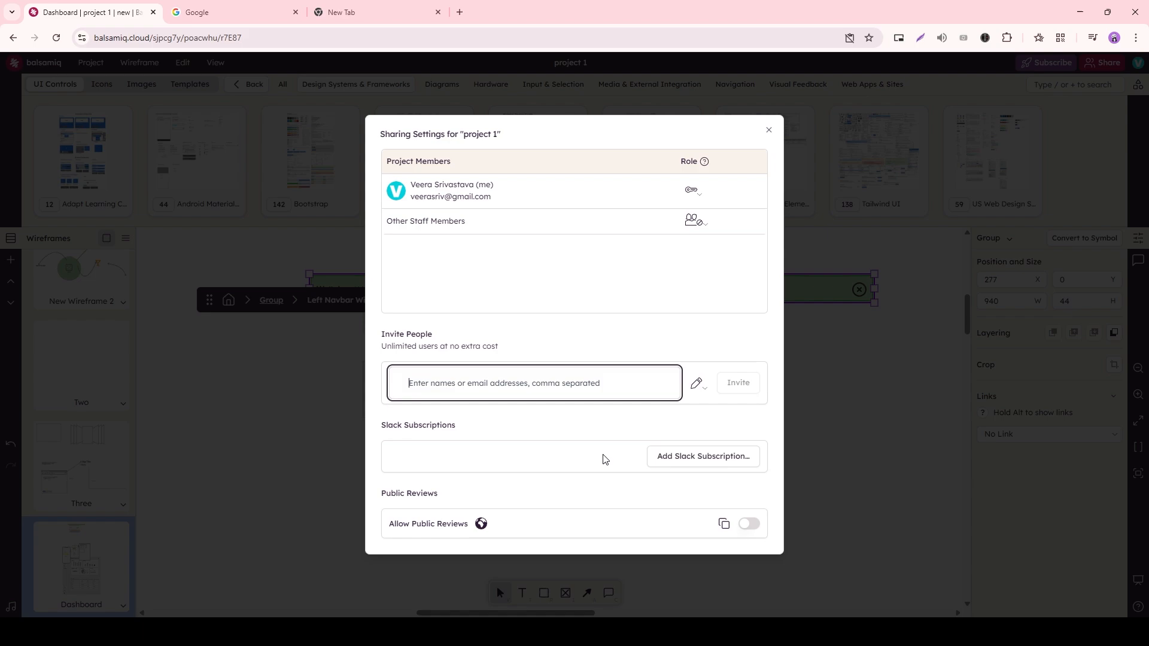
click(694, 221)
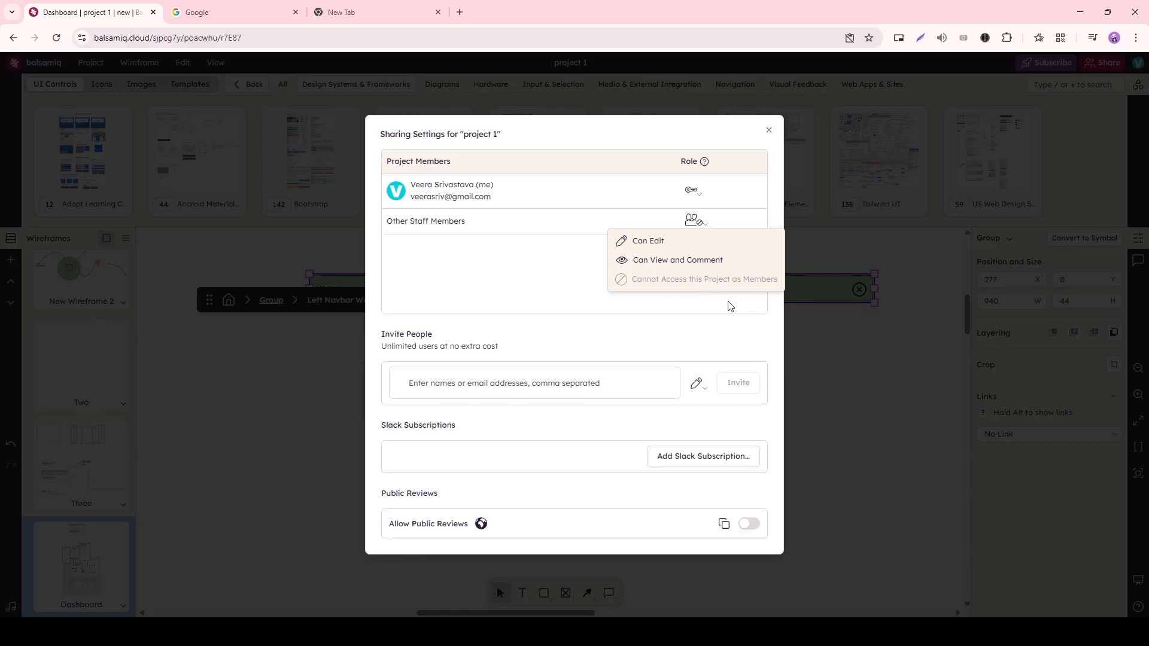
click(566, 315)
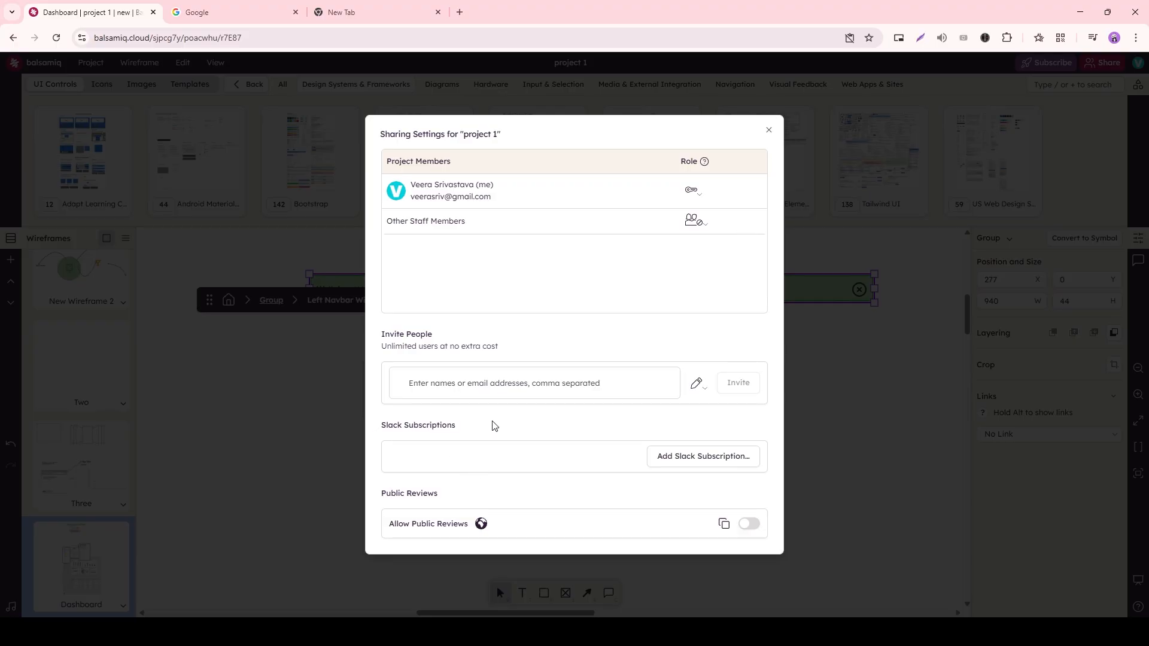
click(771, 125)
Step: Hide the UI library and exit editing of the Left Navbar Wide Large group
click(1138, 87)
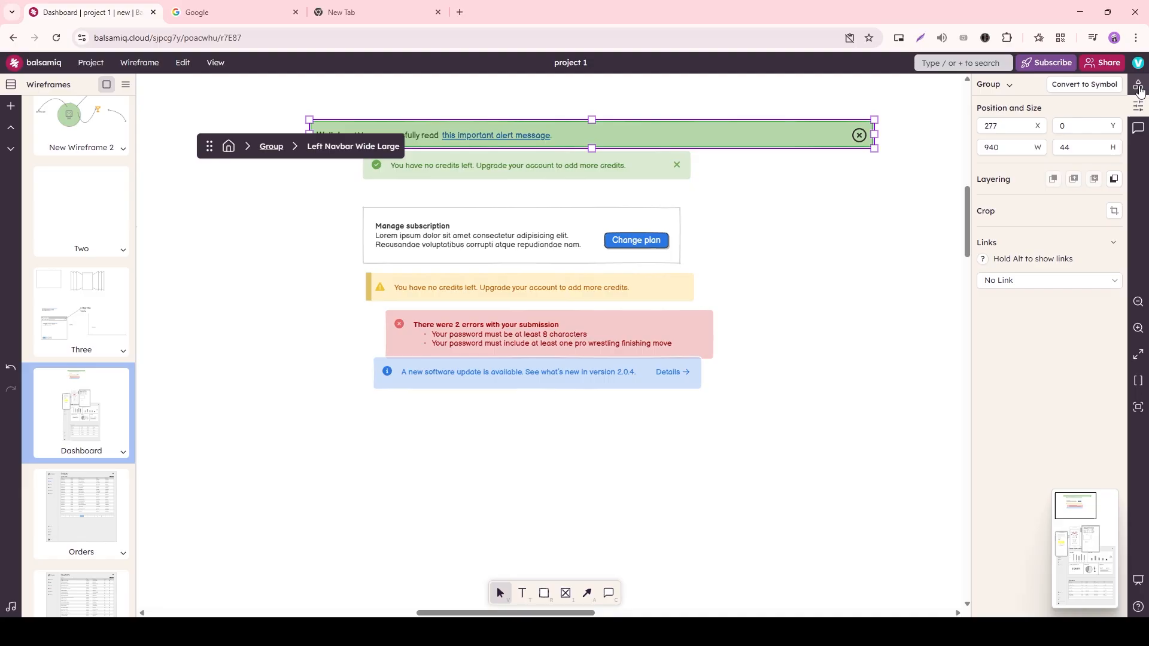
click(1139, 89)
click(1138, 90)
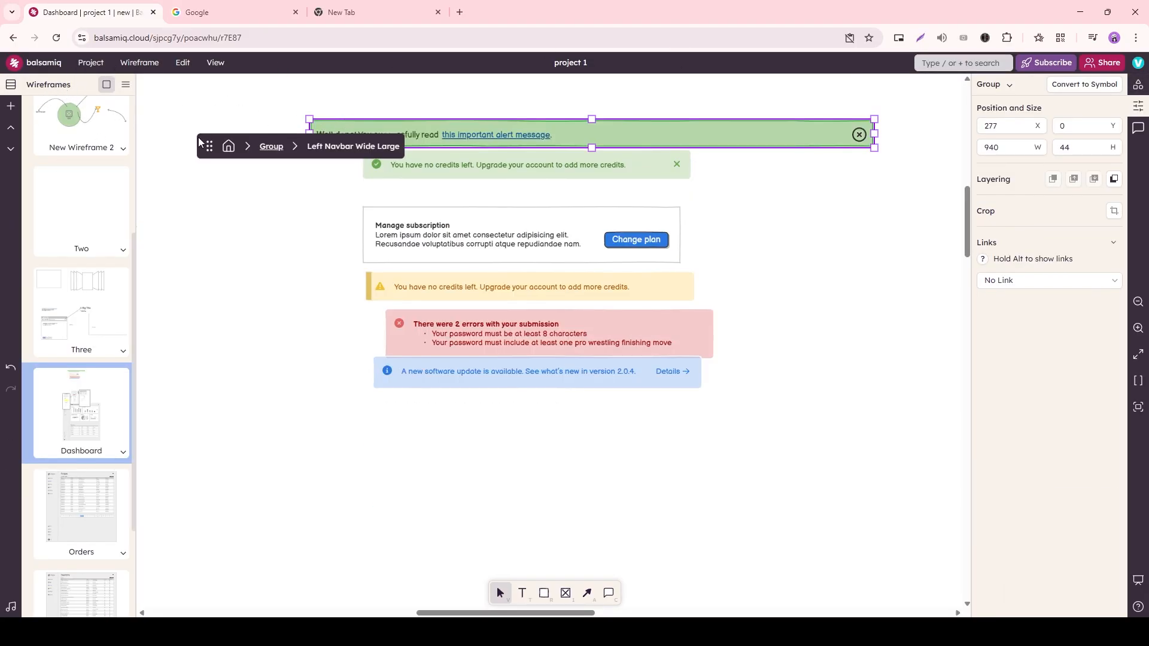
drag(210, 146, 161, 94)
click(236, 96)
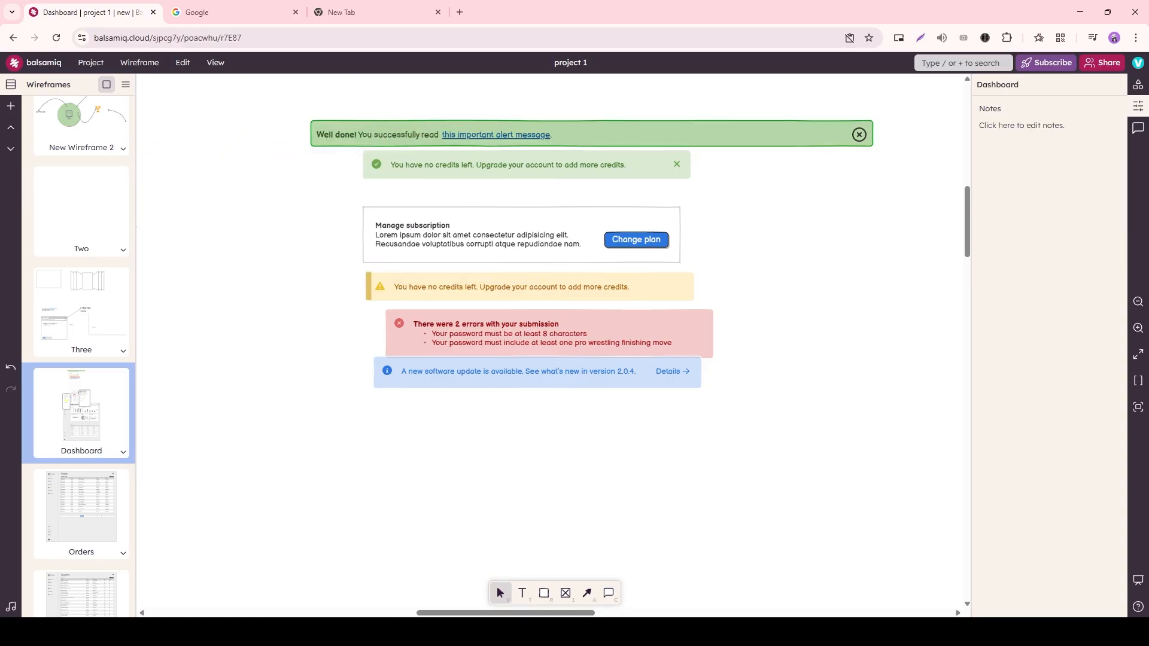
Step: Bring back the UI library's annotation controls and add a Scratch-Out beneath the blue alert
click(1137, 85)
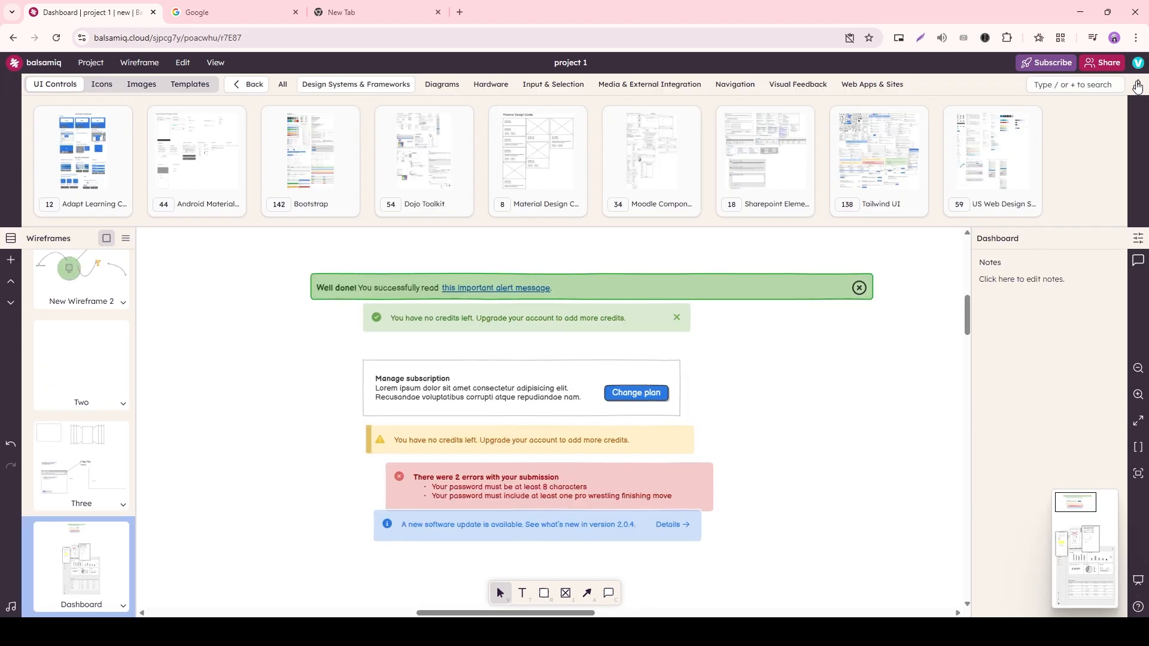
click(1137, 86)
click(1137, 86)
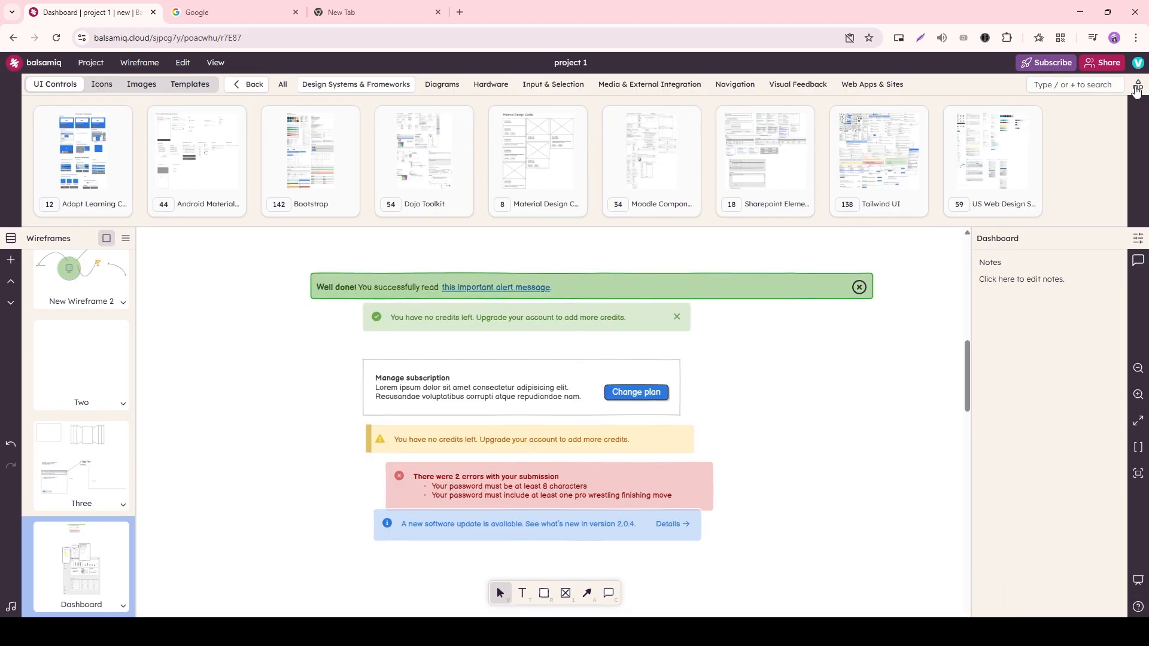
click(248, 85)
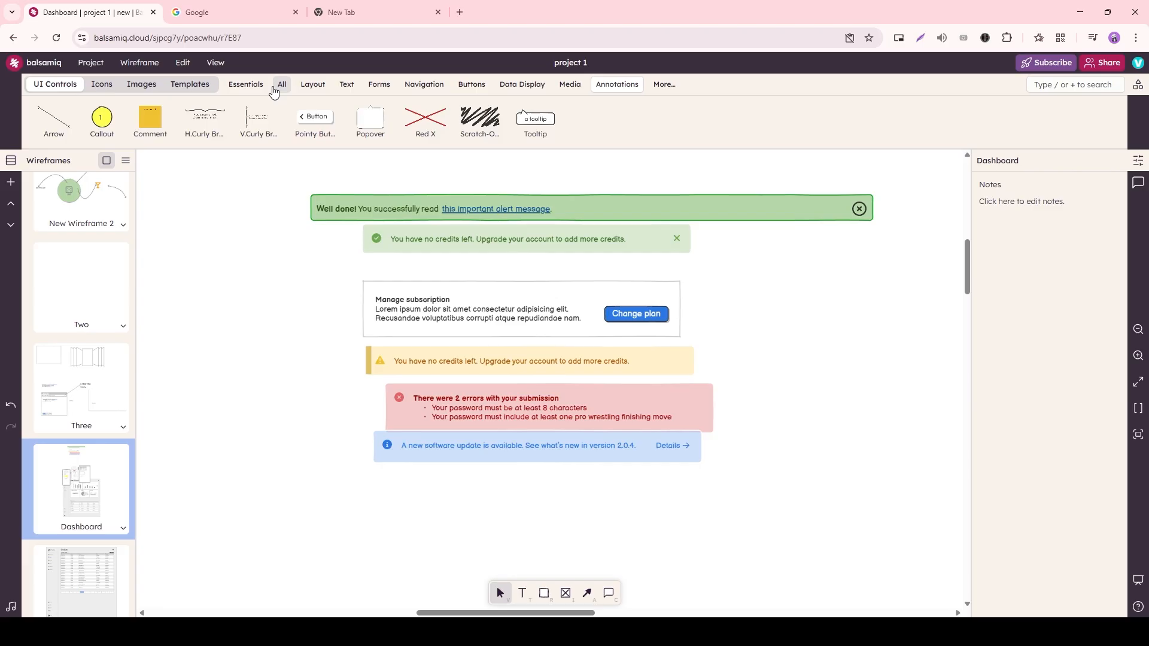
double_click(479, 115)
click(737, 513)
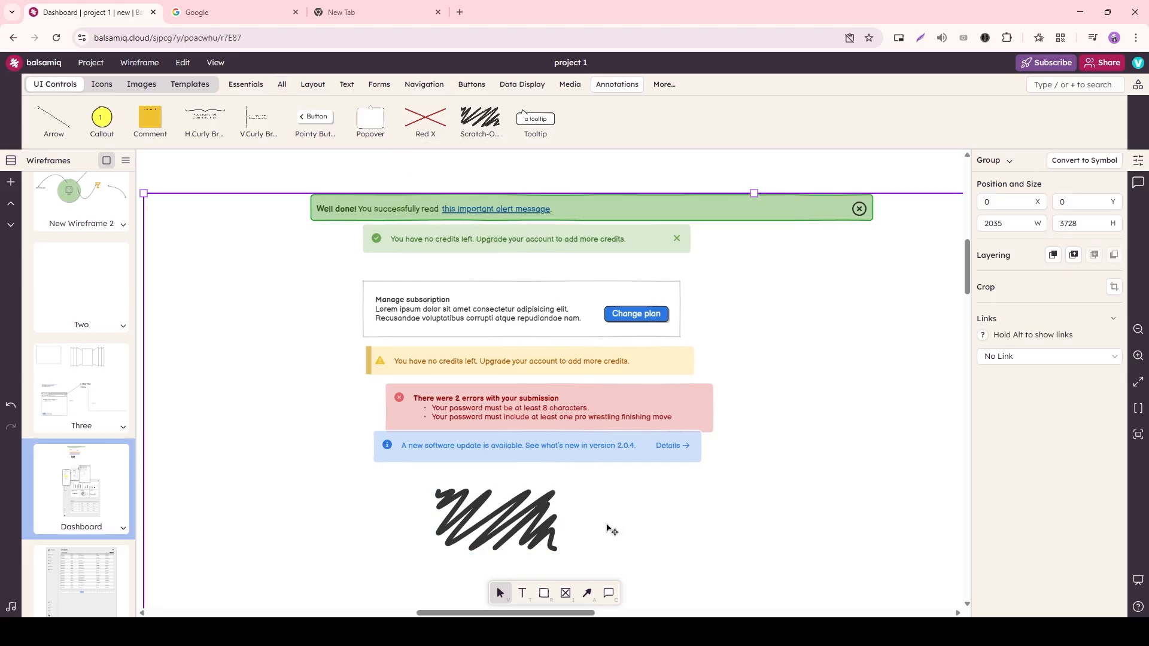